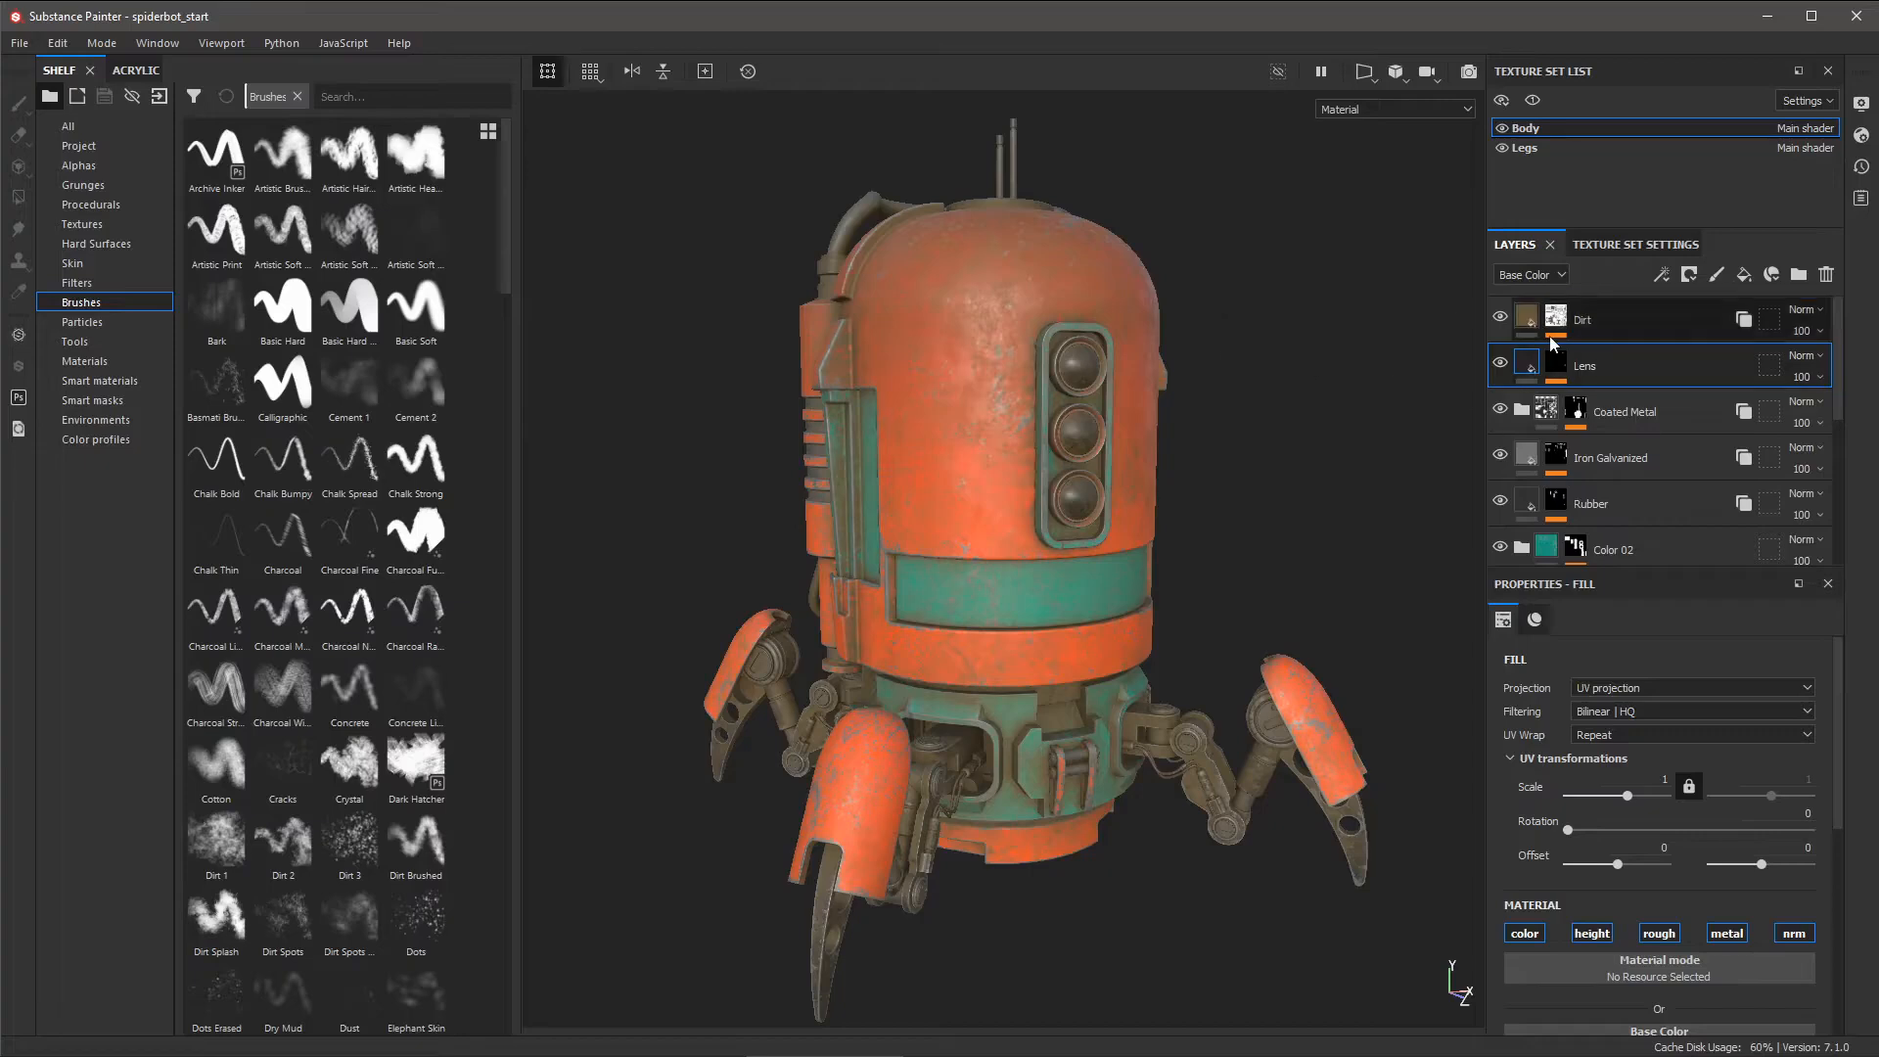
- Add one paint layer between Dirt and Lens, delete the extra one, and name it 'hardsurface'
left_click(1717, 278)
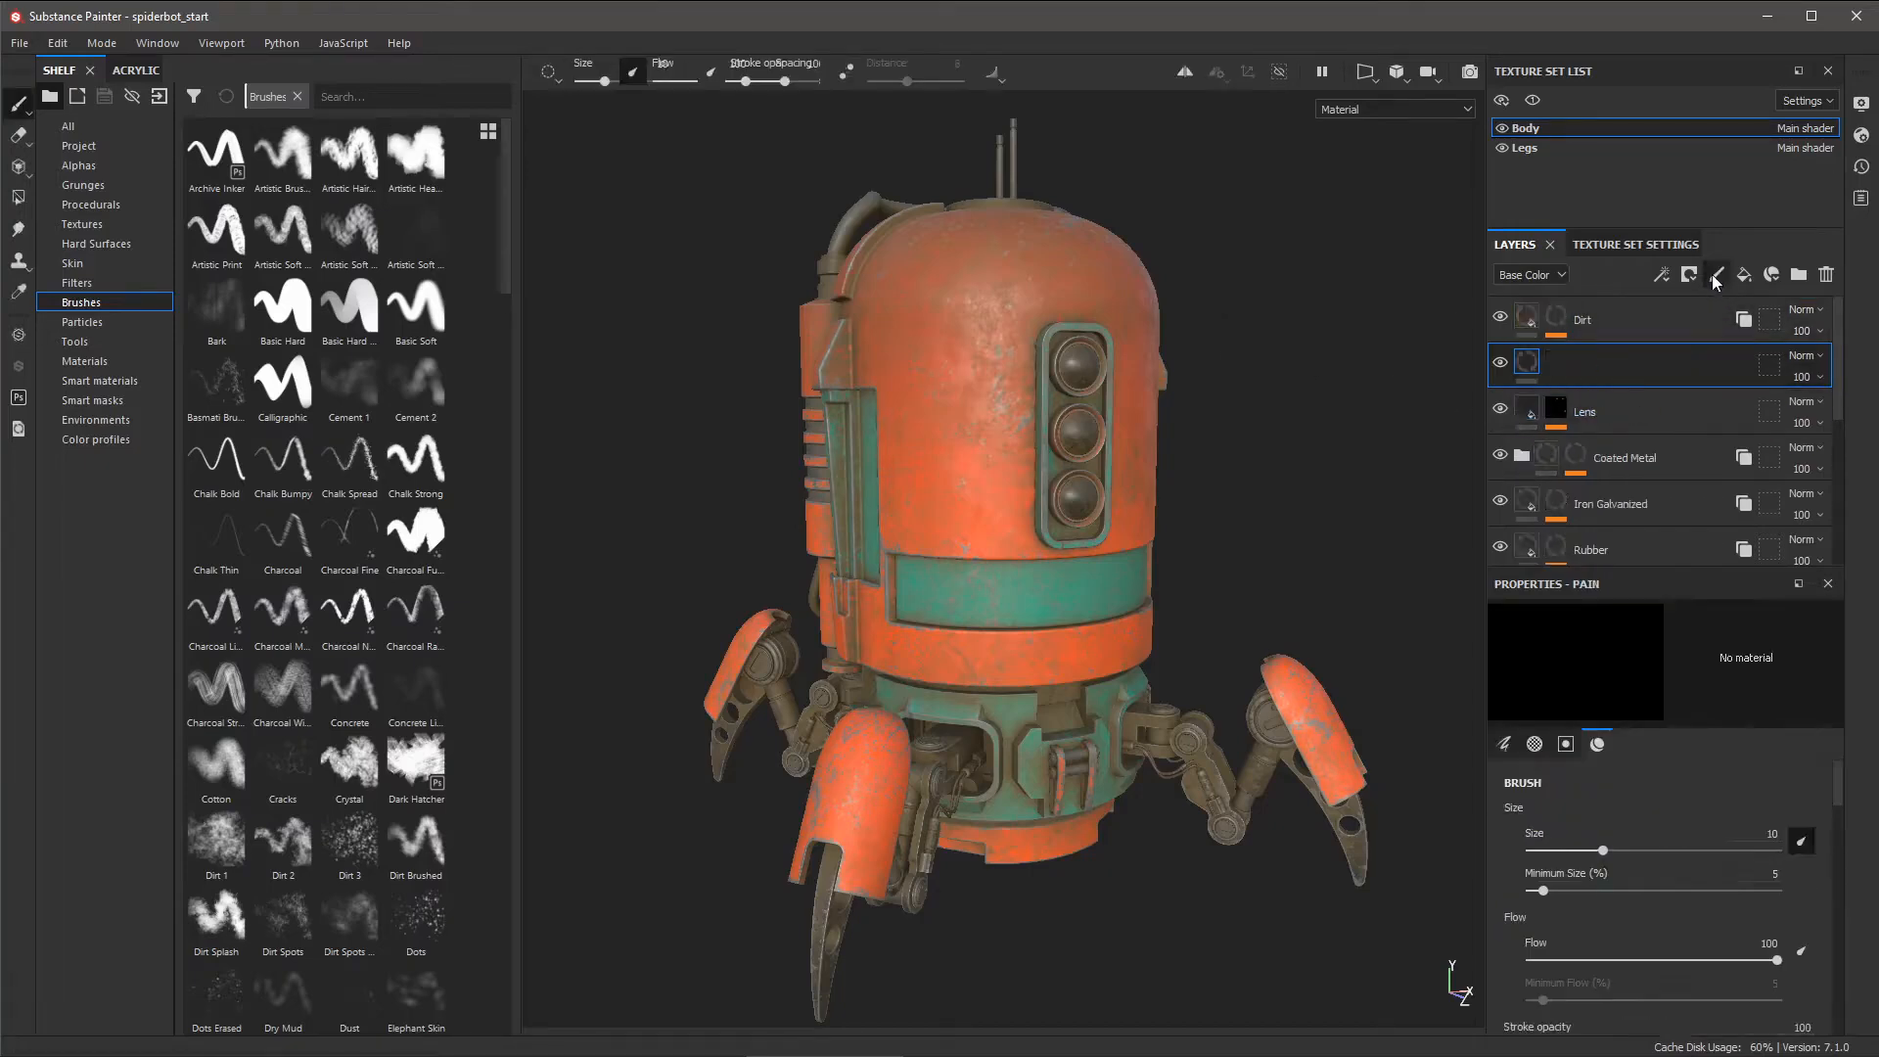
left_click(1716, 278)
left_click(1826, 274)
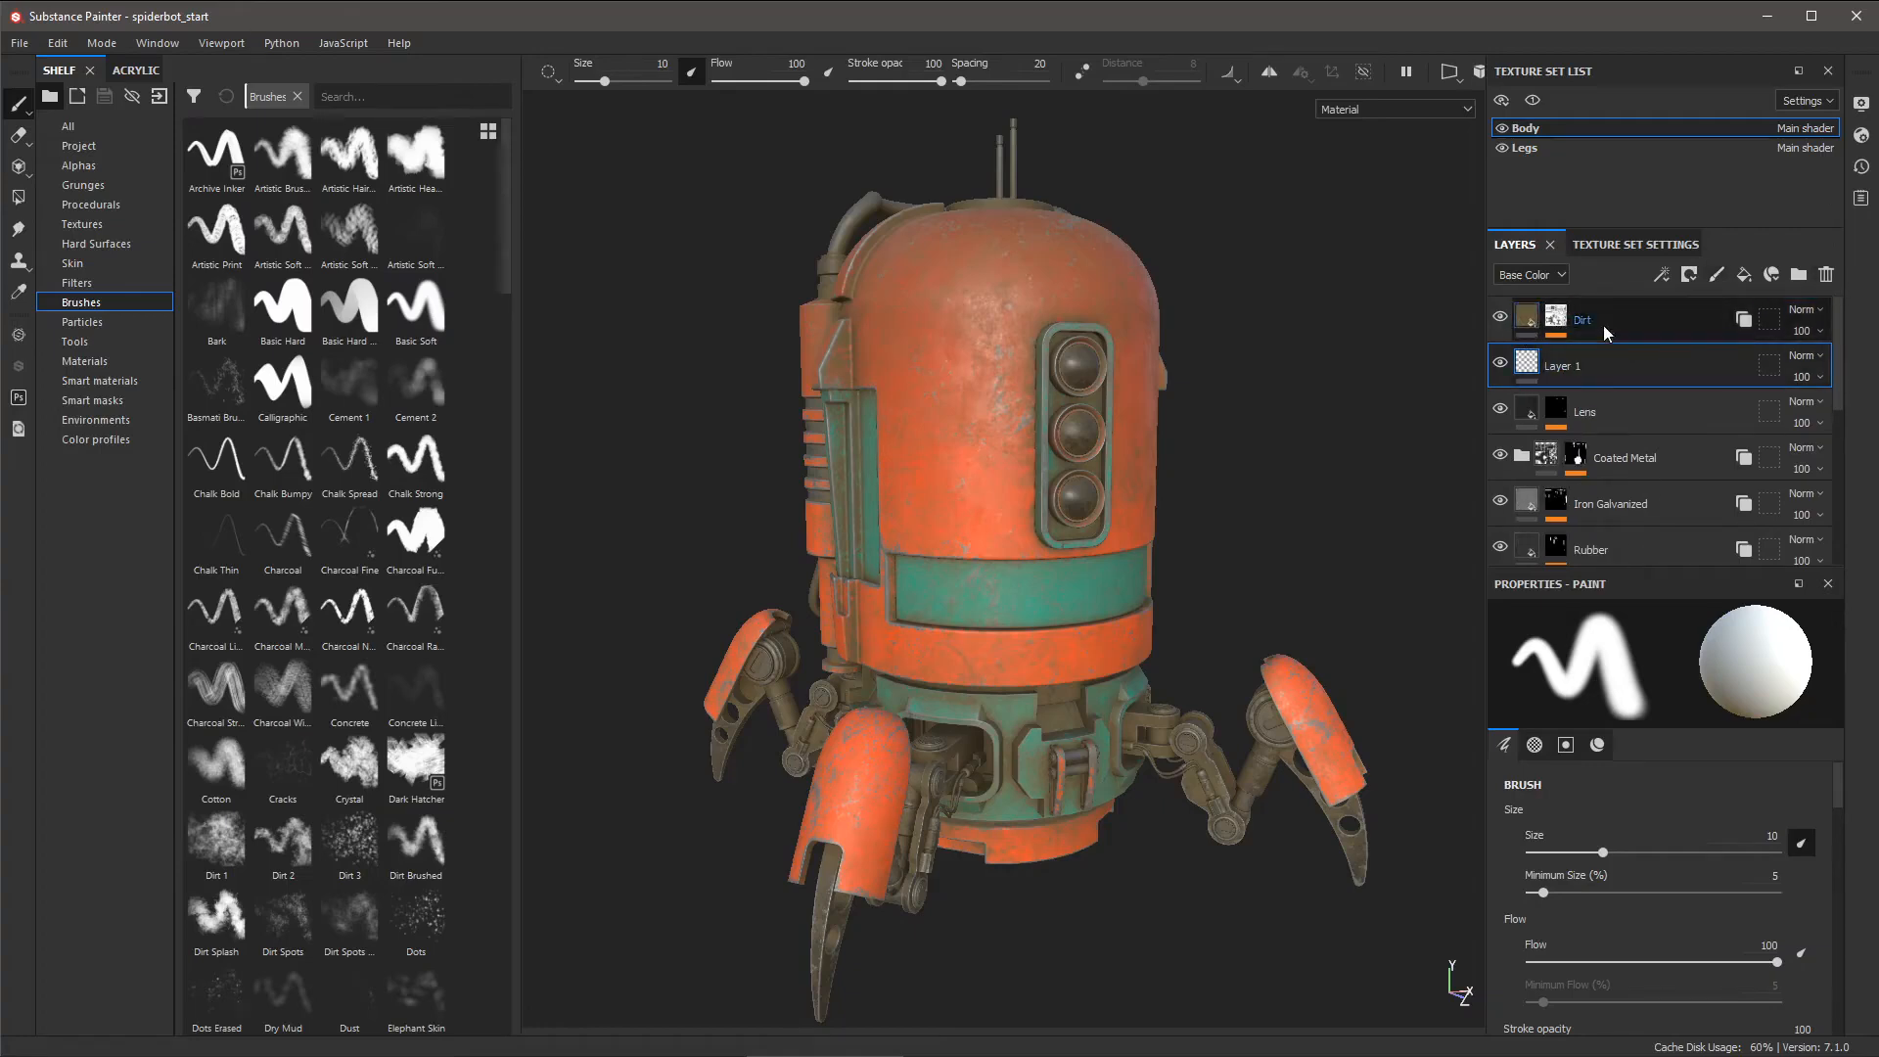
double_click(1562, 378)
type("hardsur")
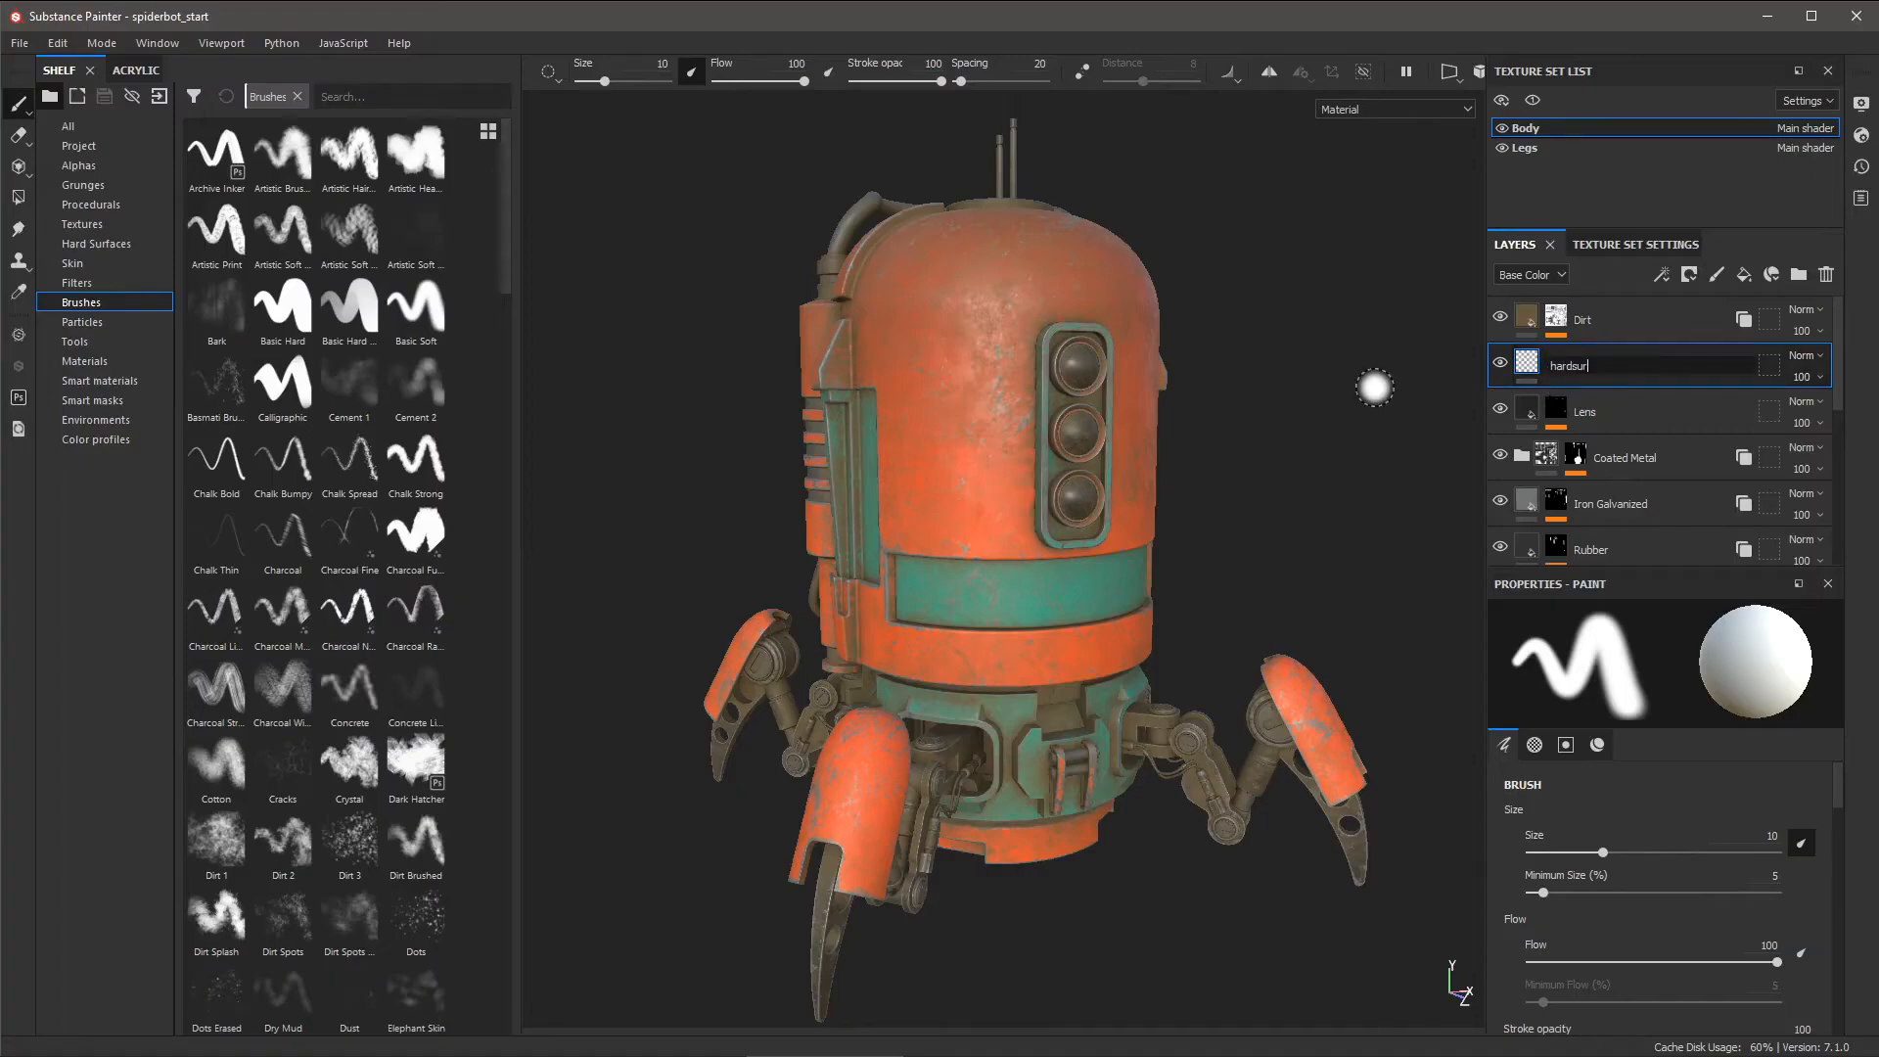
type("face")
key("Return")
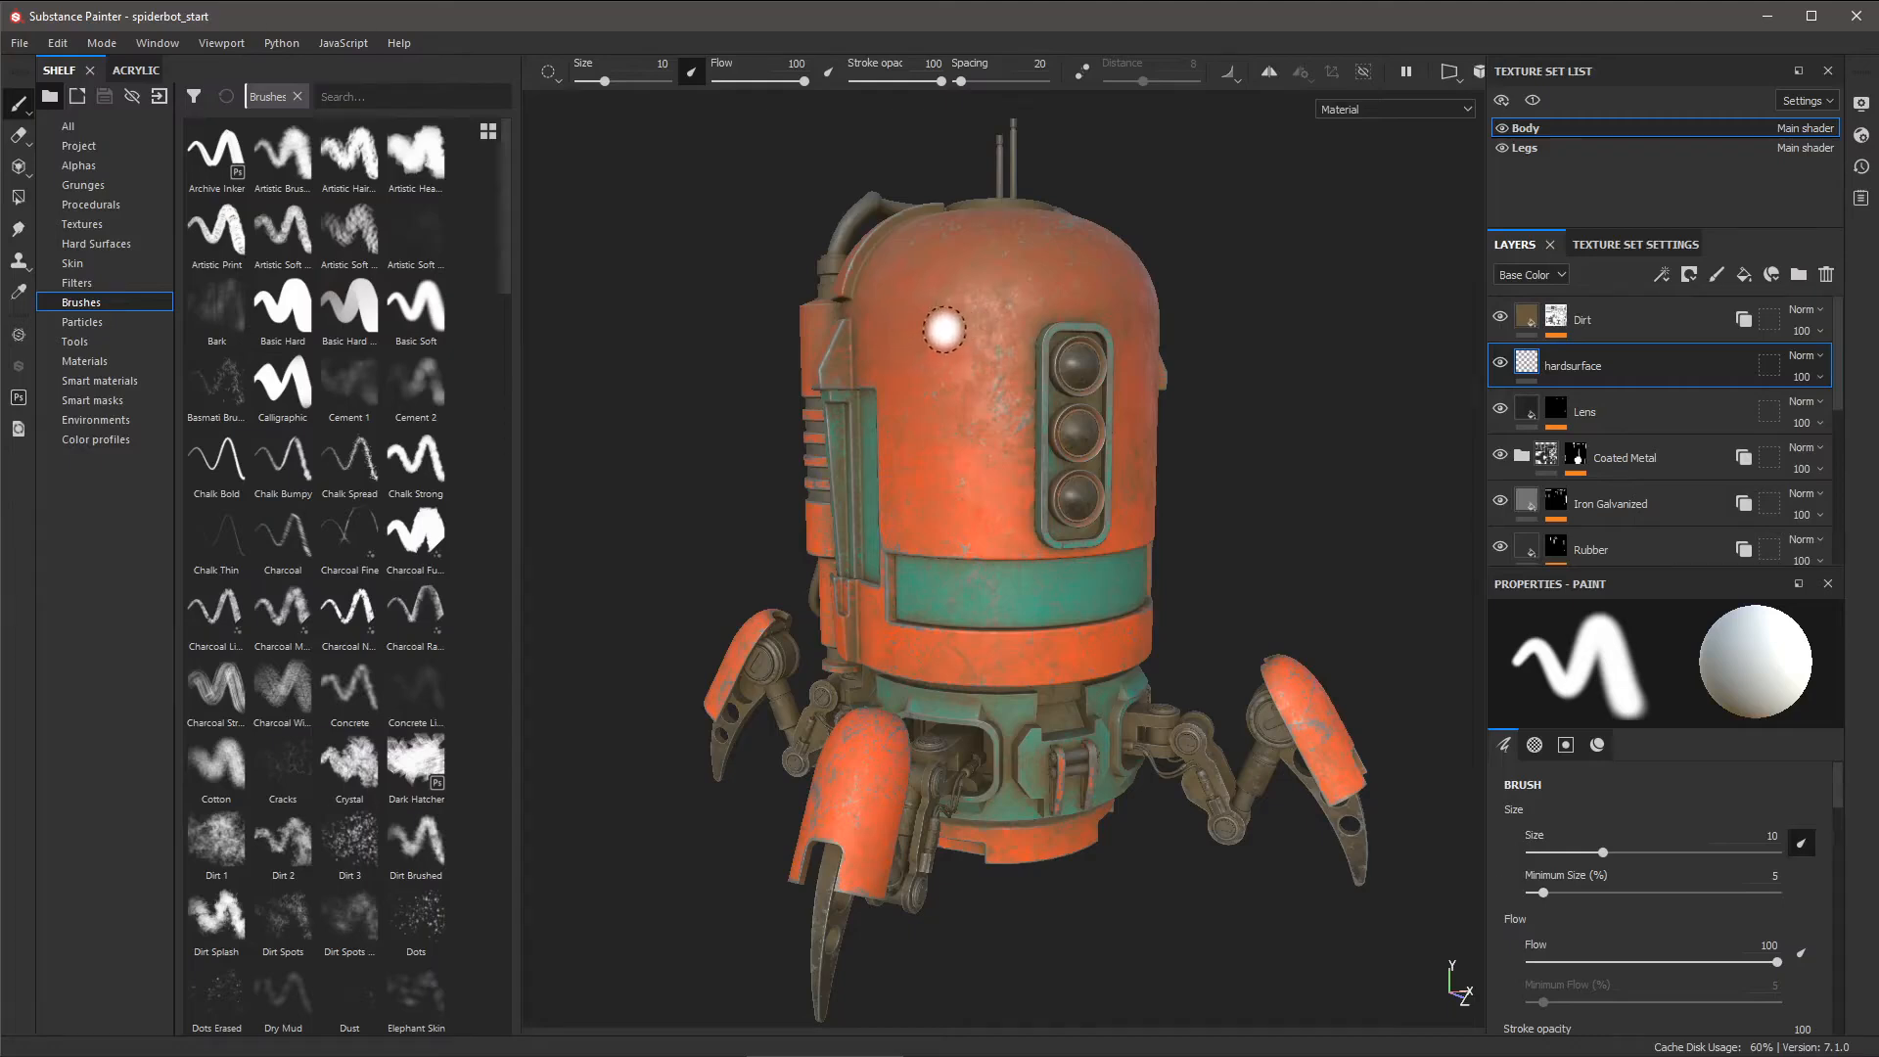
- Show the brush popup over the viewport, scrolled to its jitter and Tangent | Wrap alignment options
right_click(1251, 233)
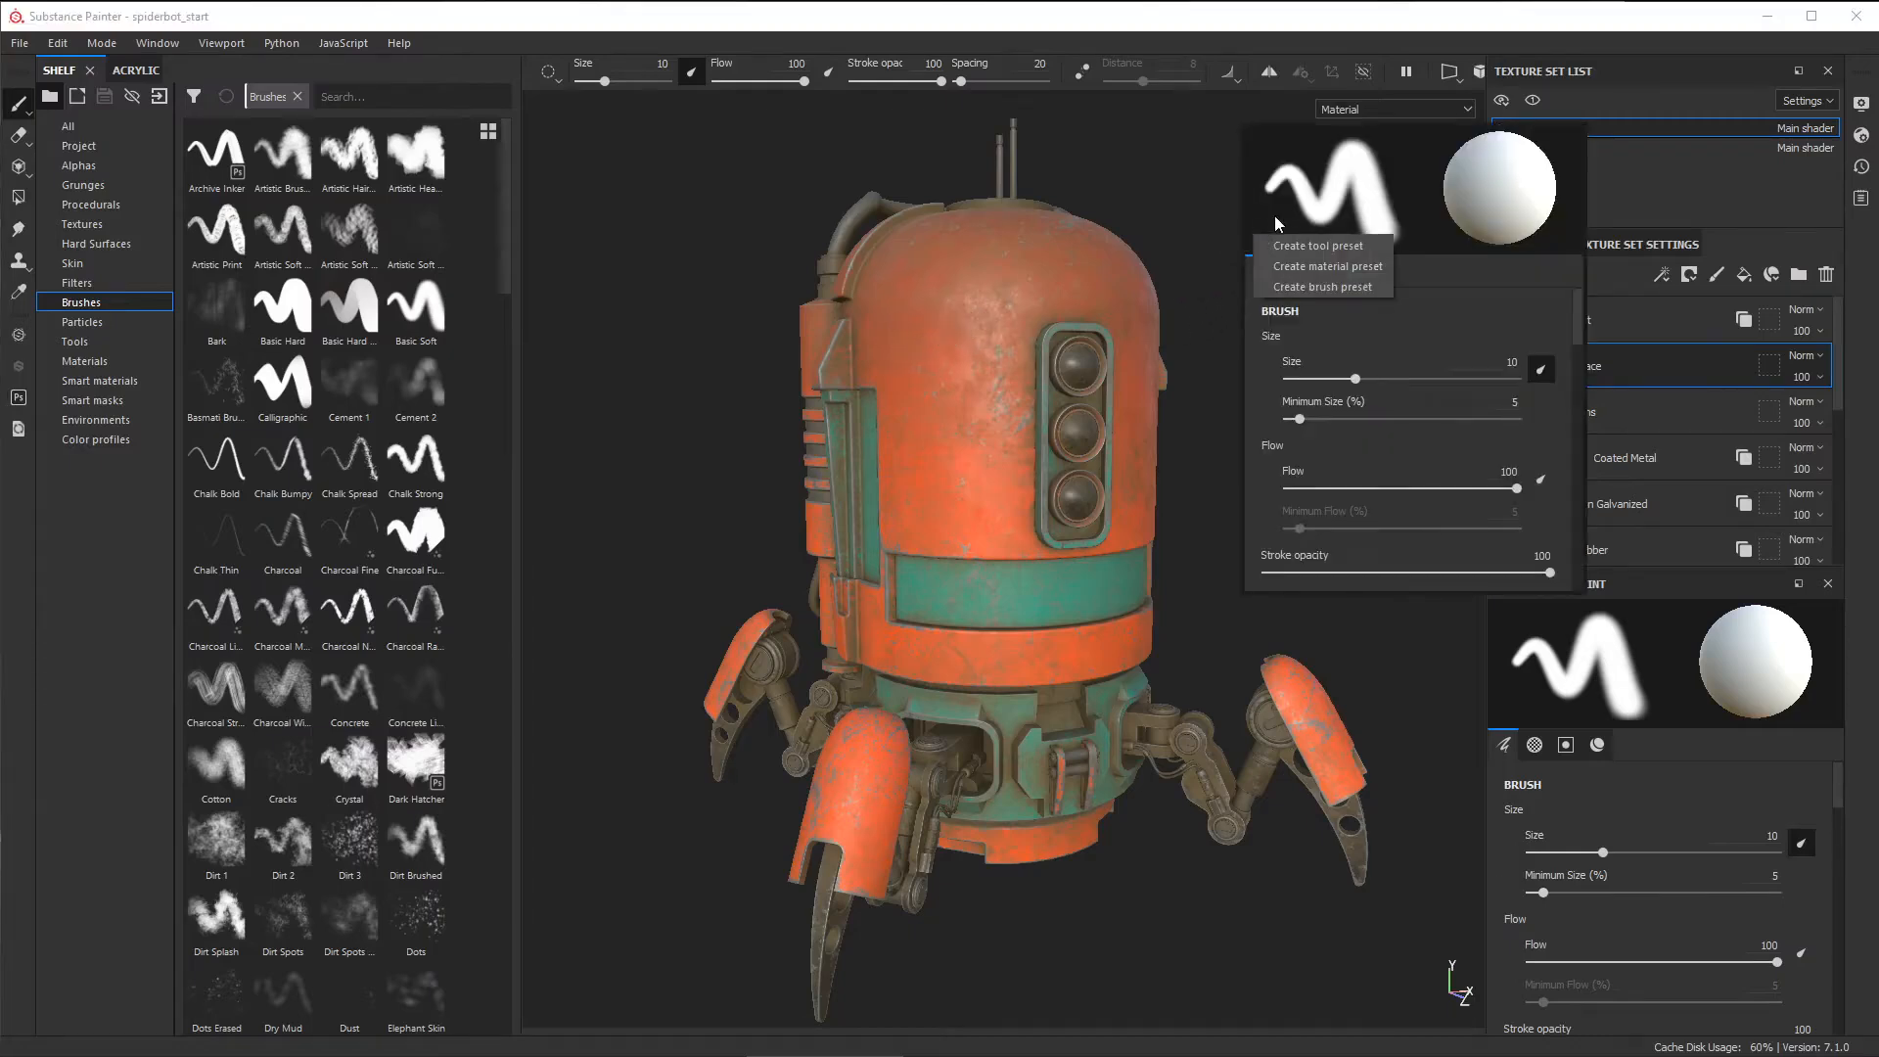
left_click(1416, 293)
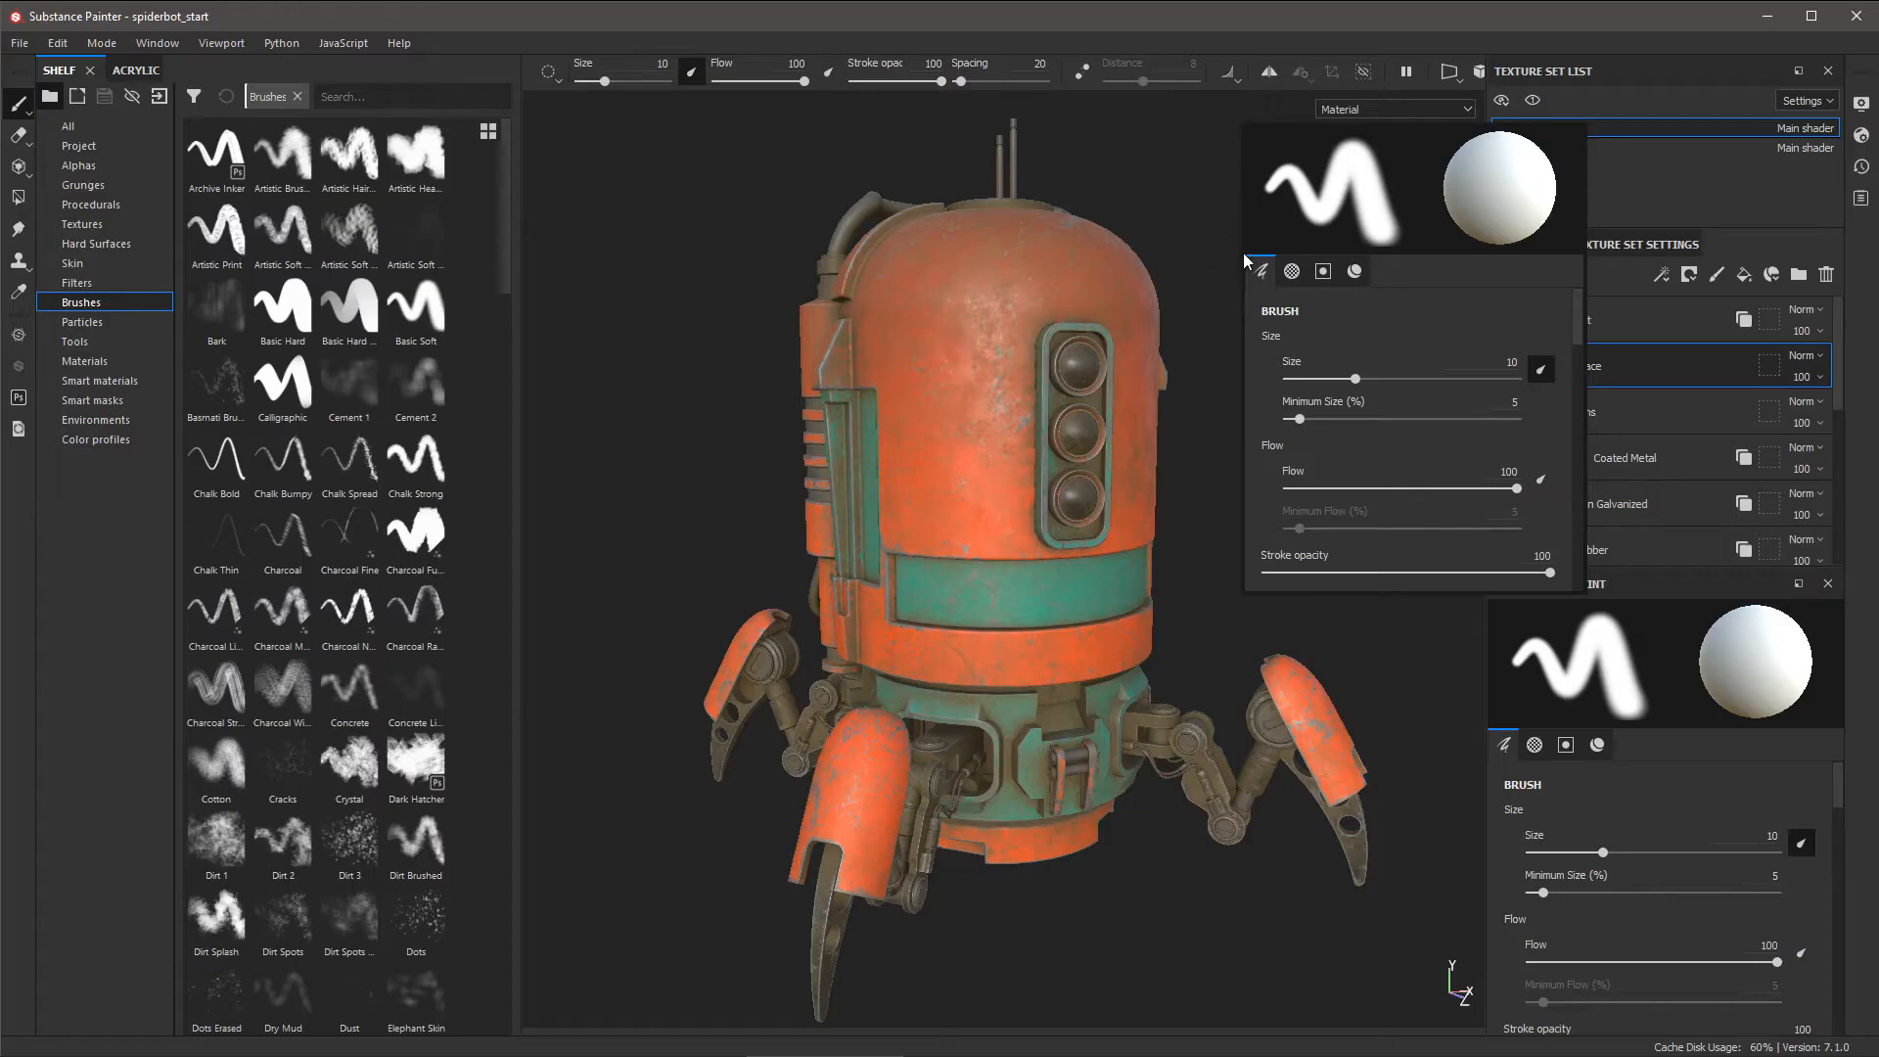
key("ctrl+alt")
scroll(1390, 460, "down", 5)
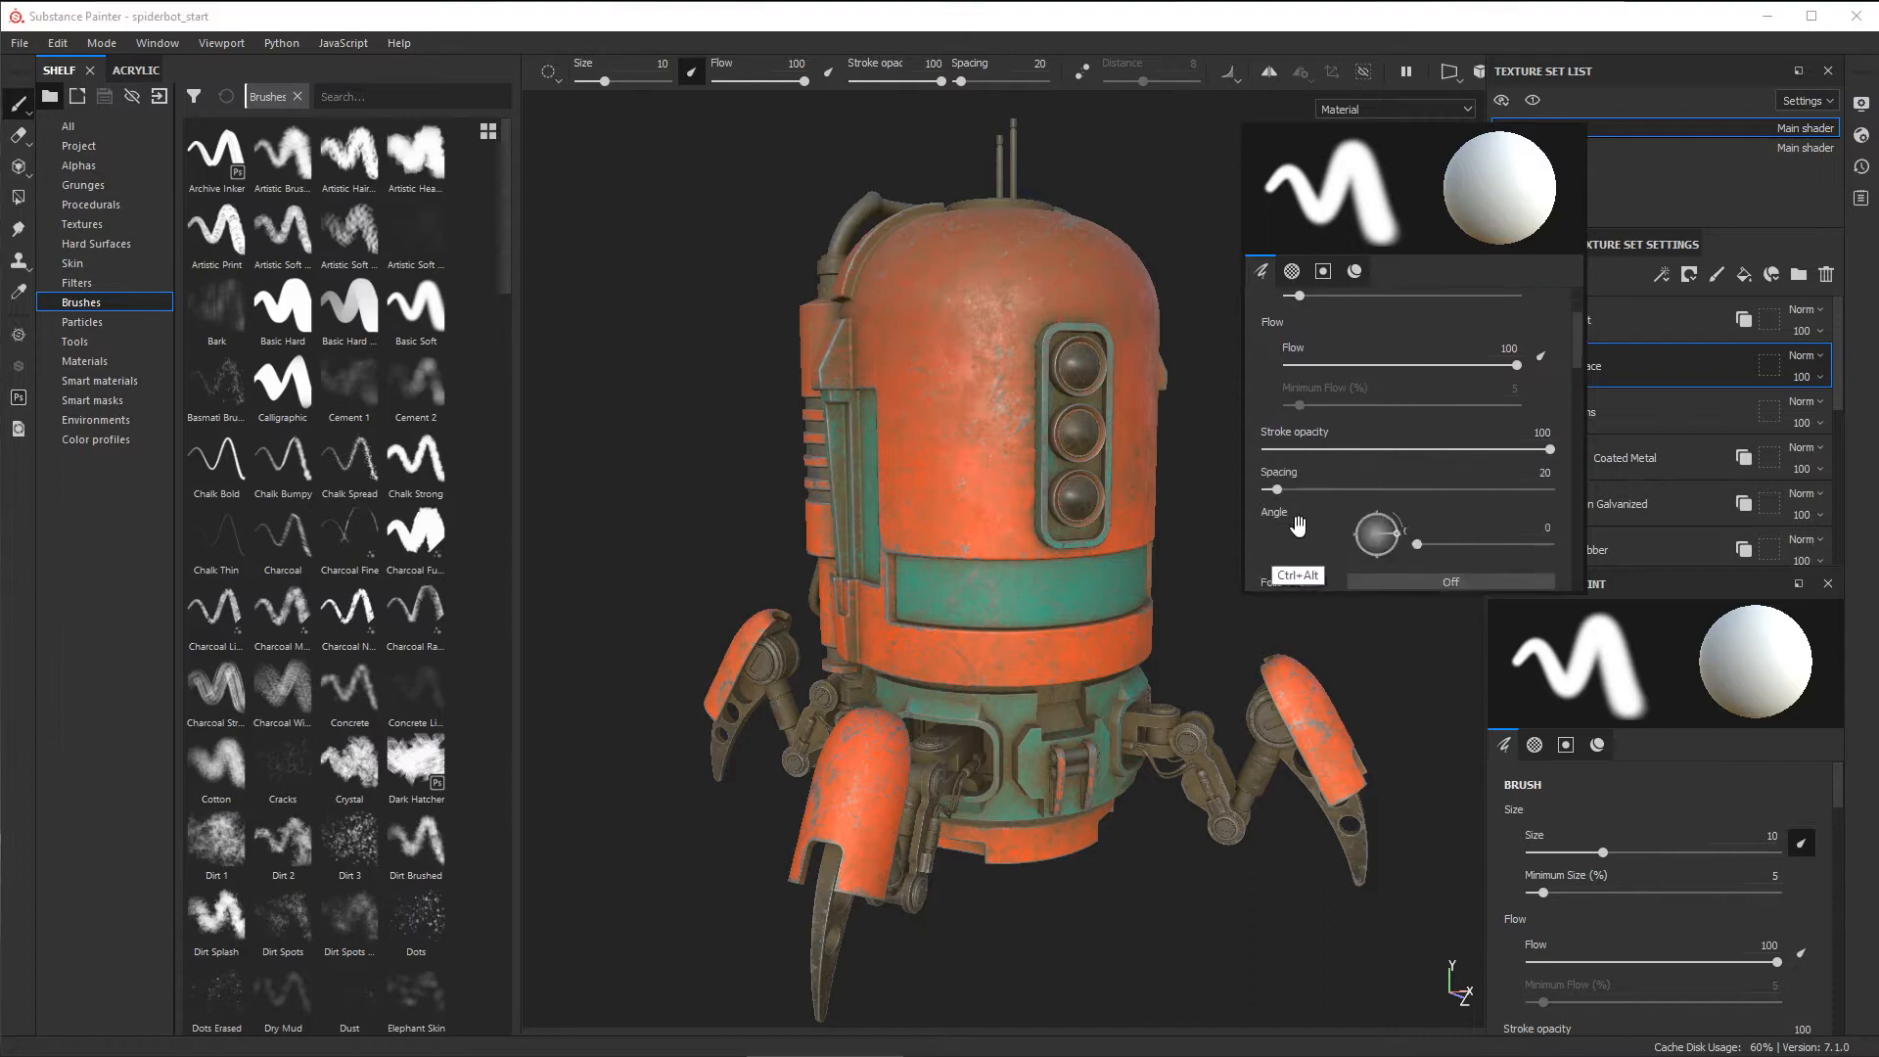
scroll(1336, 391, "down", 2)
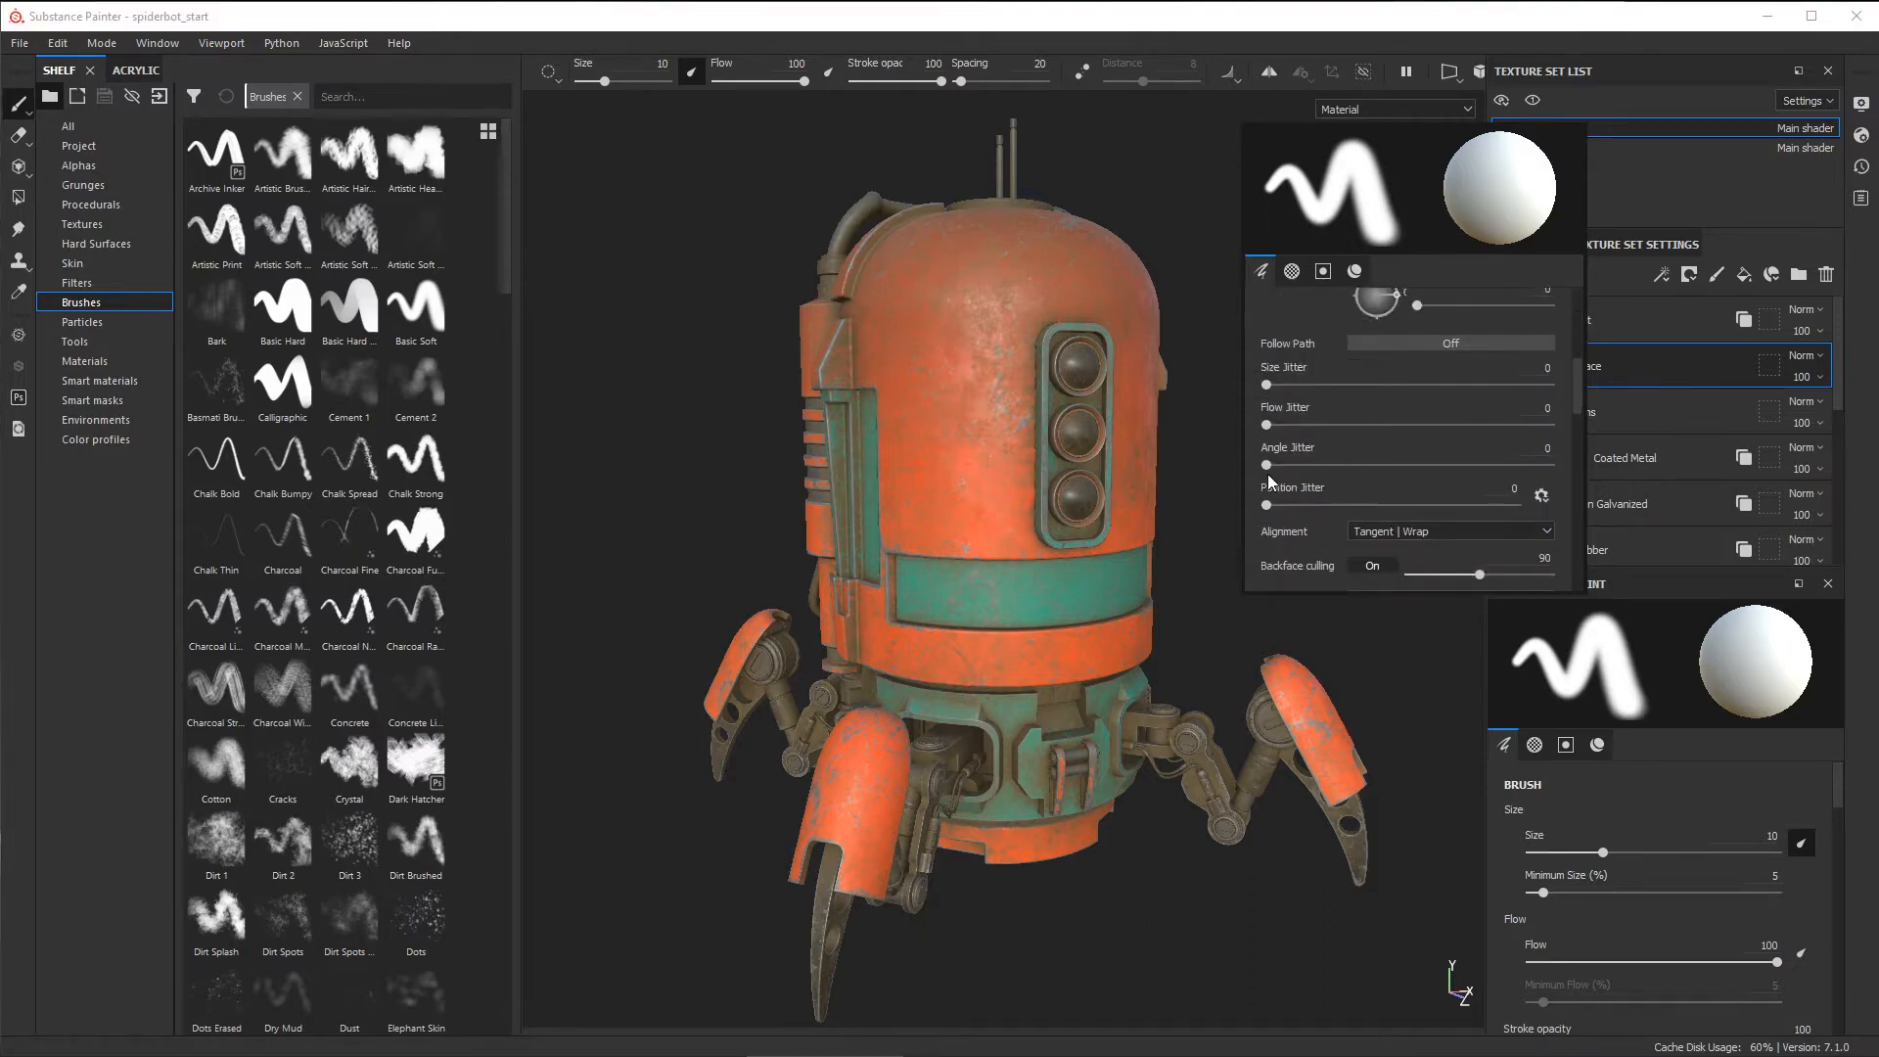
left_click_drag(1271, 506, 1275, 508)
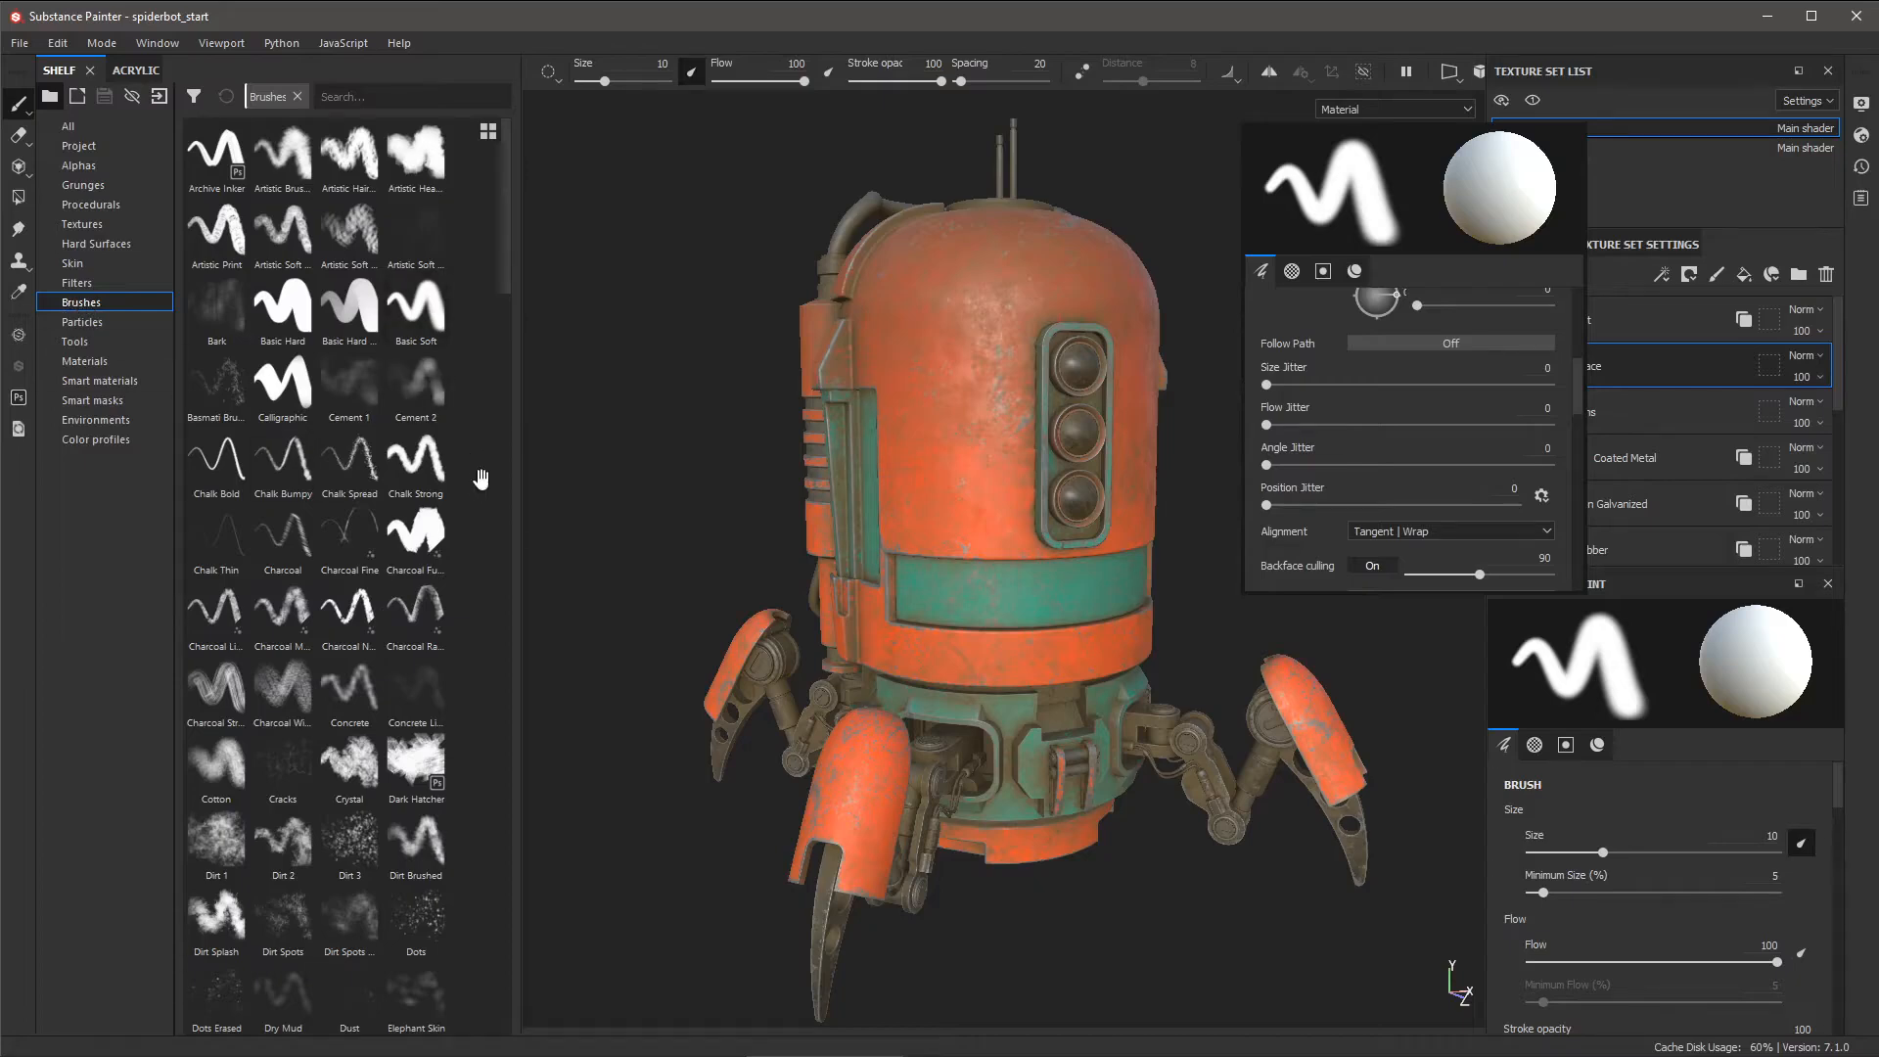
scroll(481, 460, "down", 3)
scroll(460, 450, "up", 3)
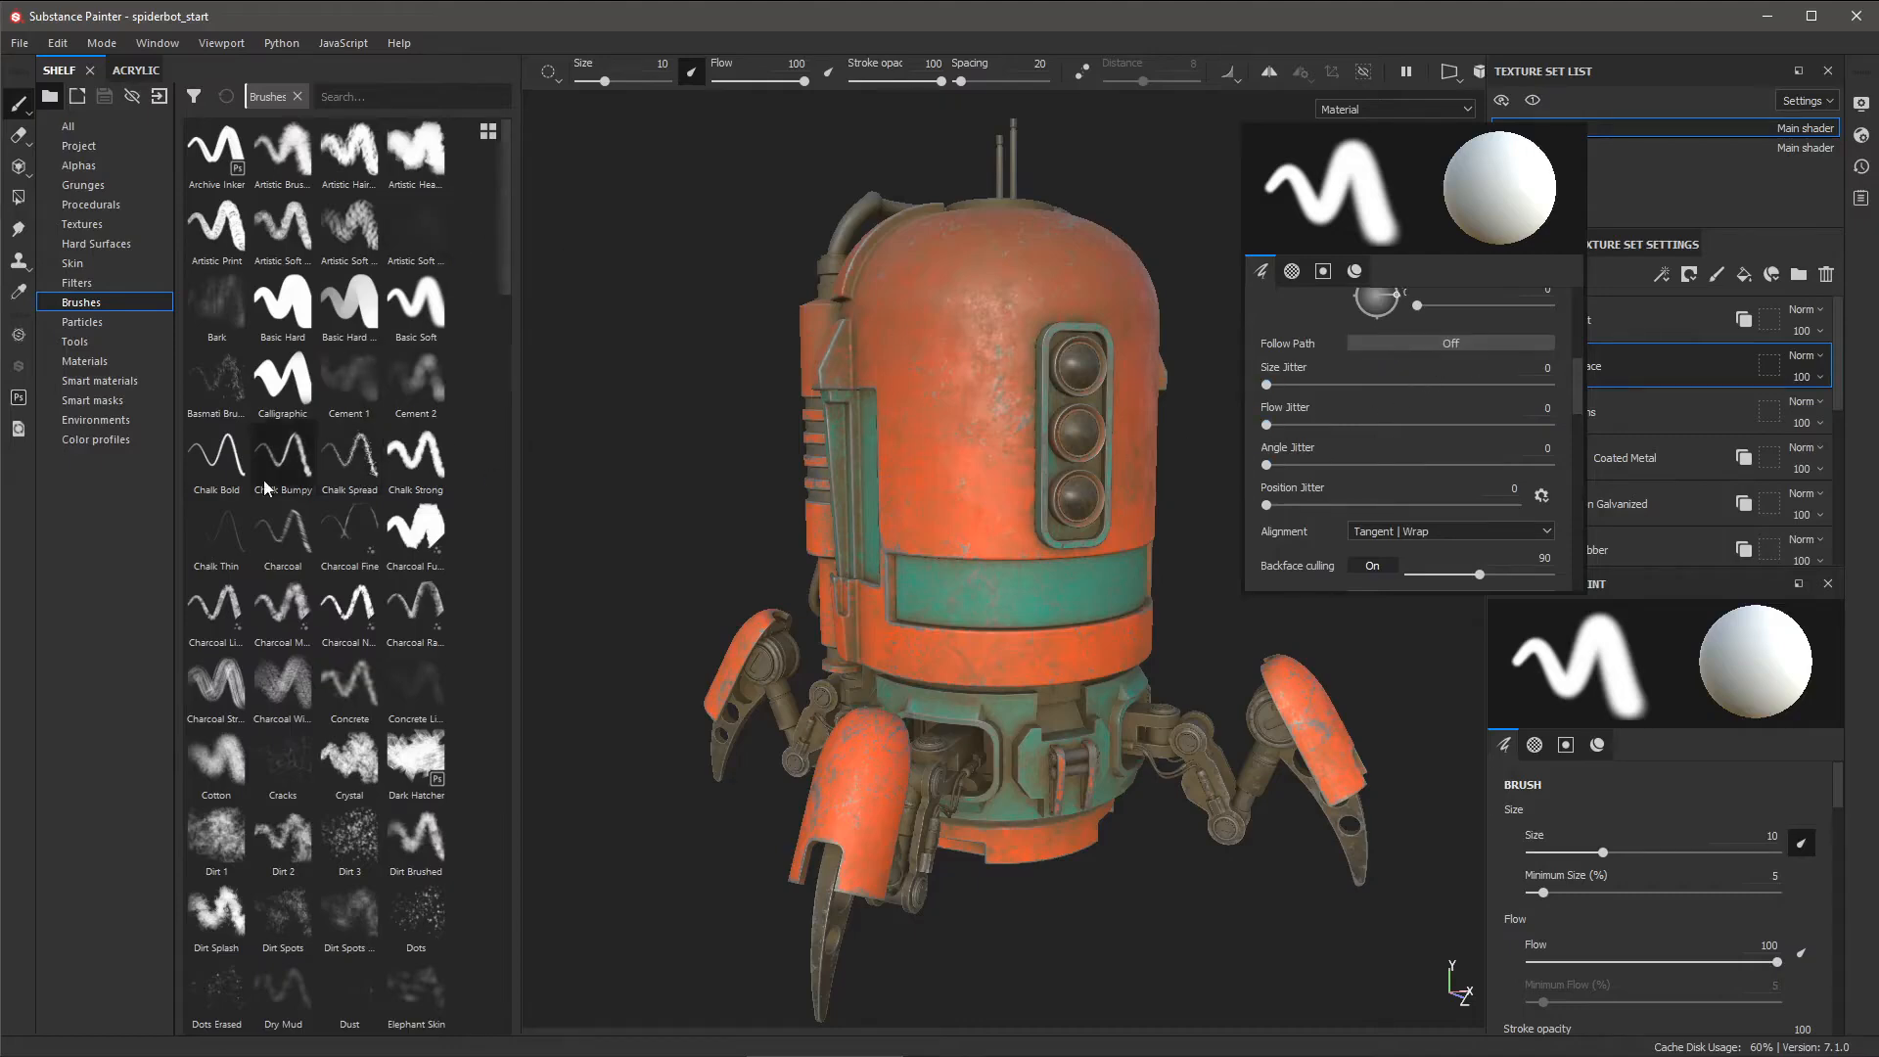
- Load the Dirt 2 brush (size 30, flow 50, jitters 100/180) and inspect its Alpha Dirt 02 alpha
left_click(281, 839)
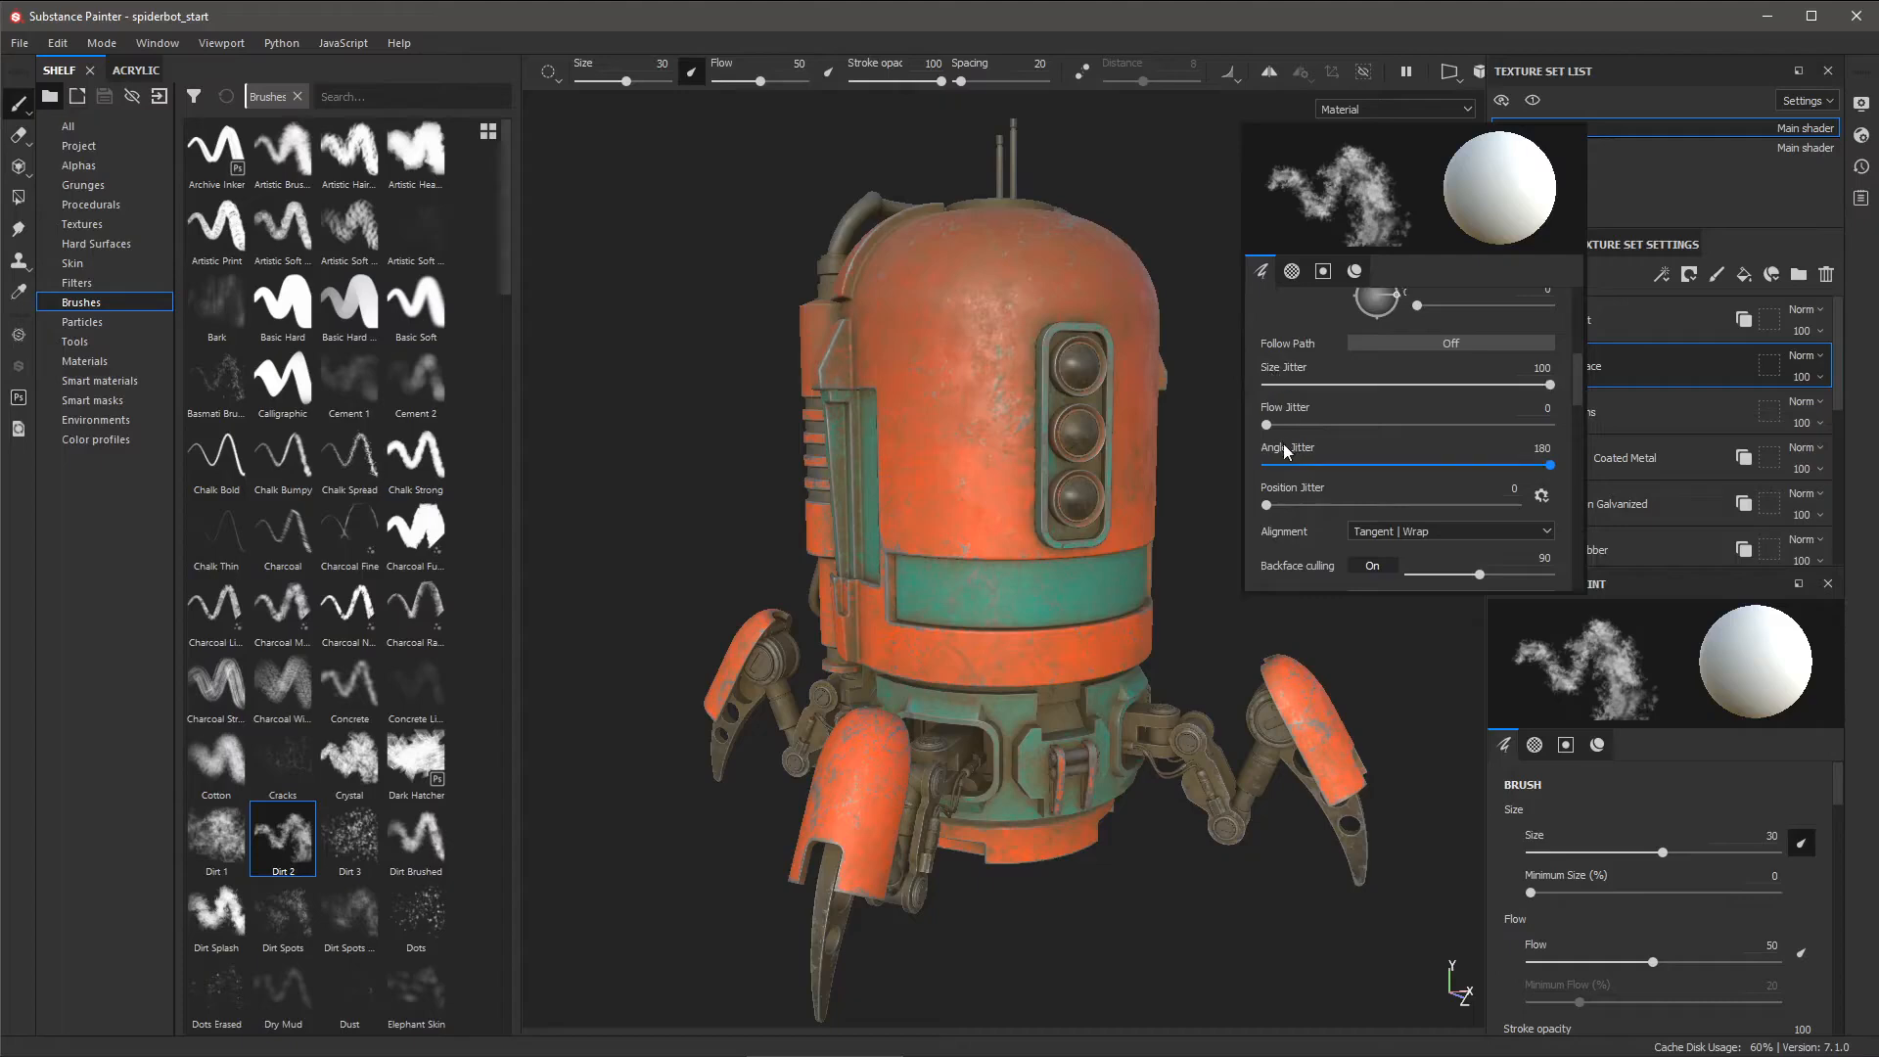
scroll(1332, 362, "up", 3)
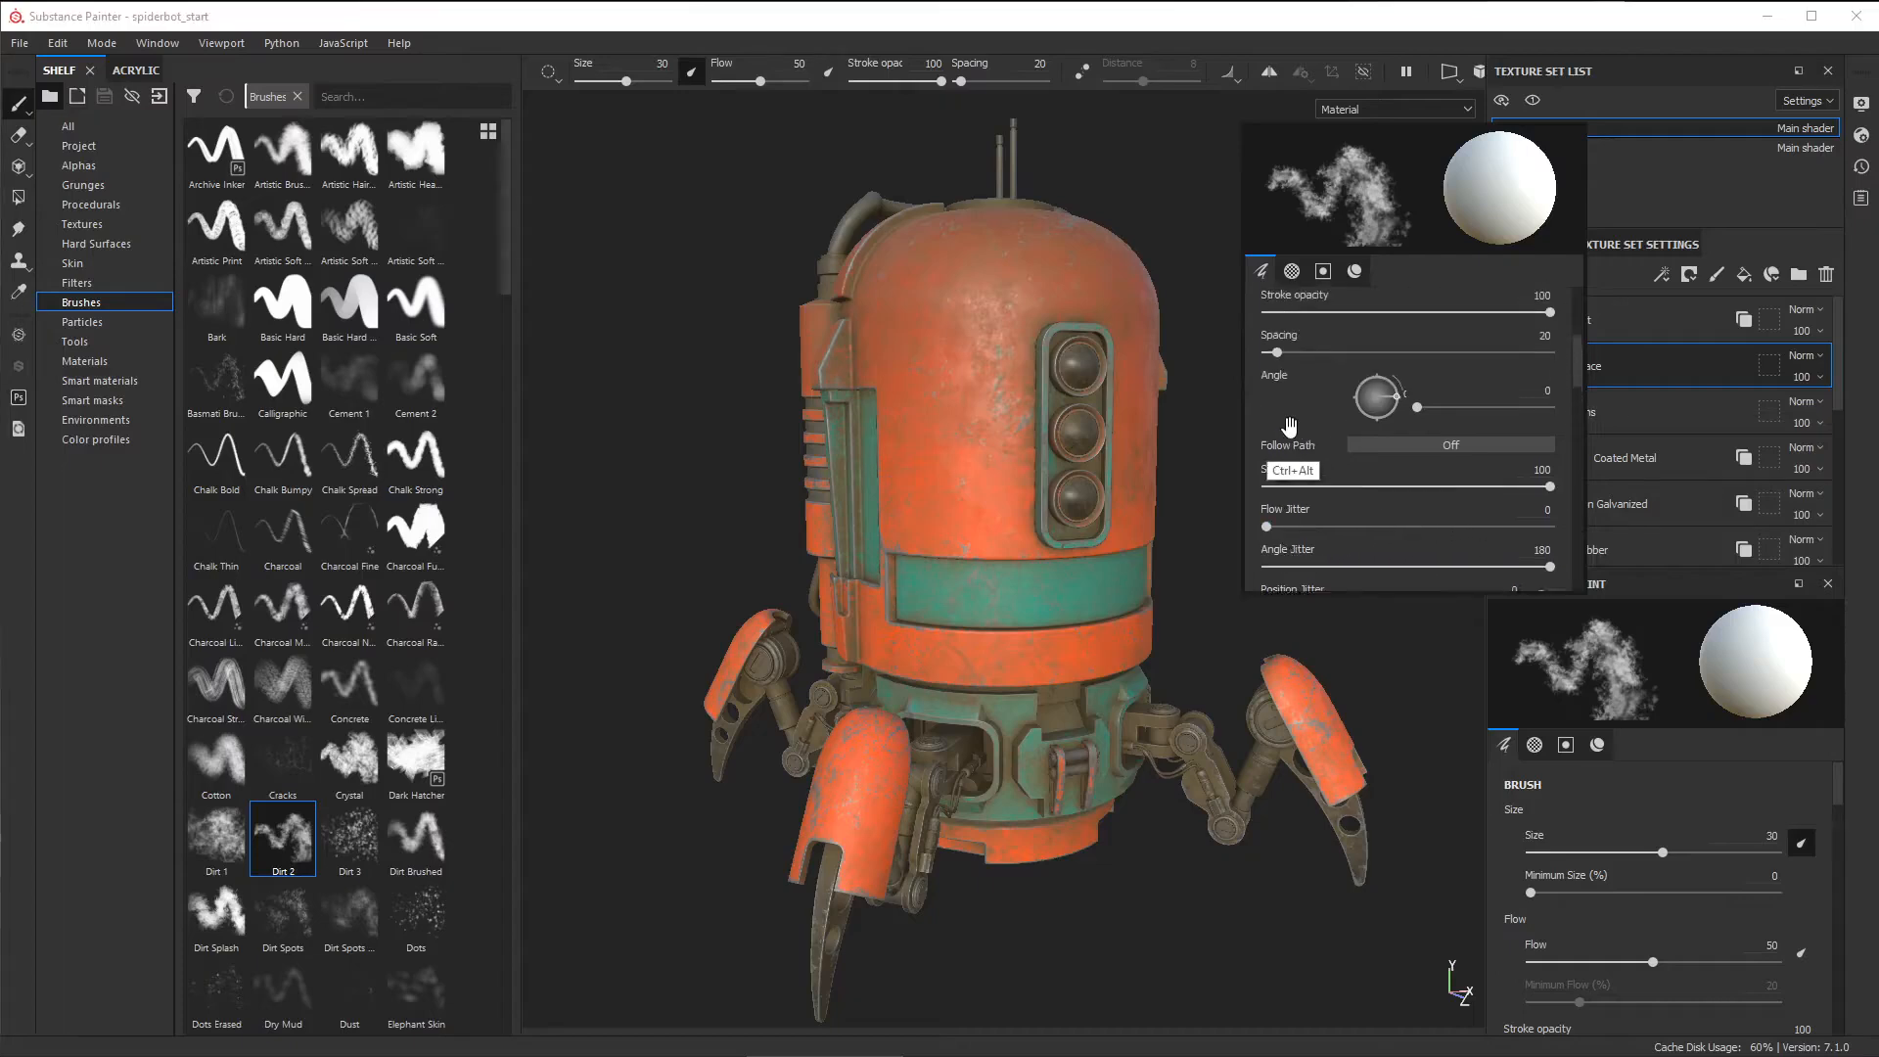
scroll(1332, 362, "up", 3)
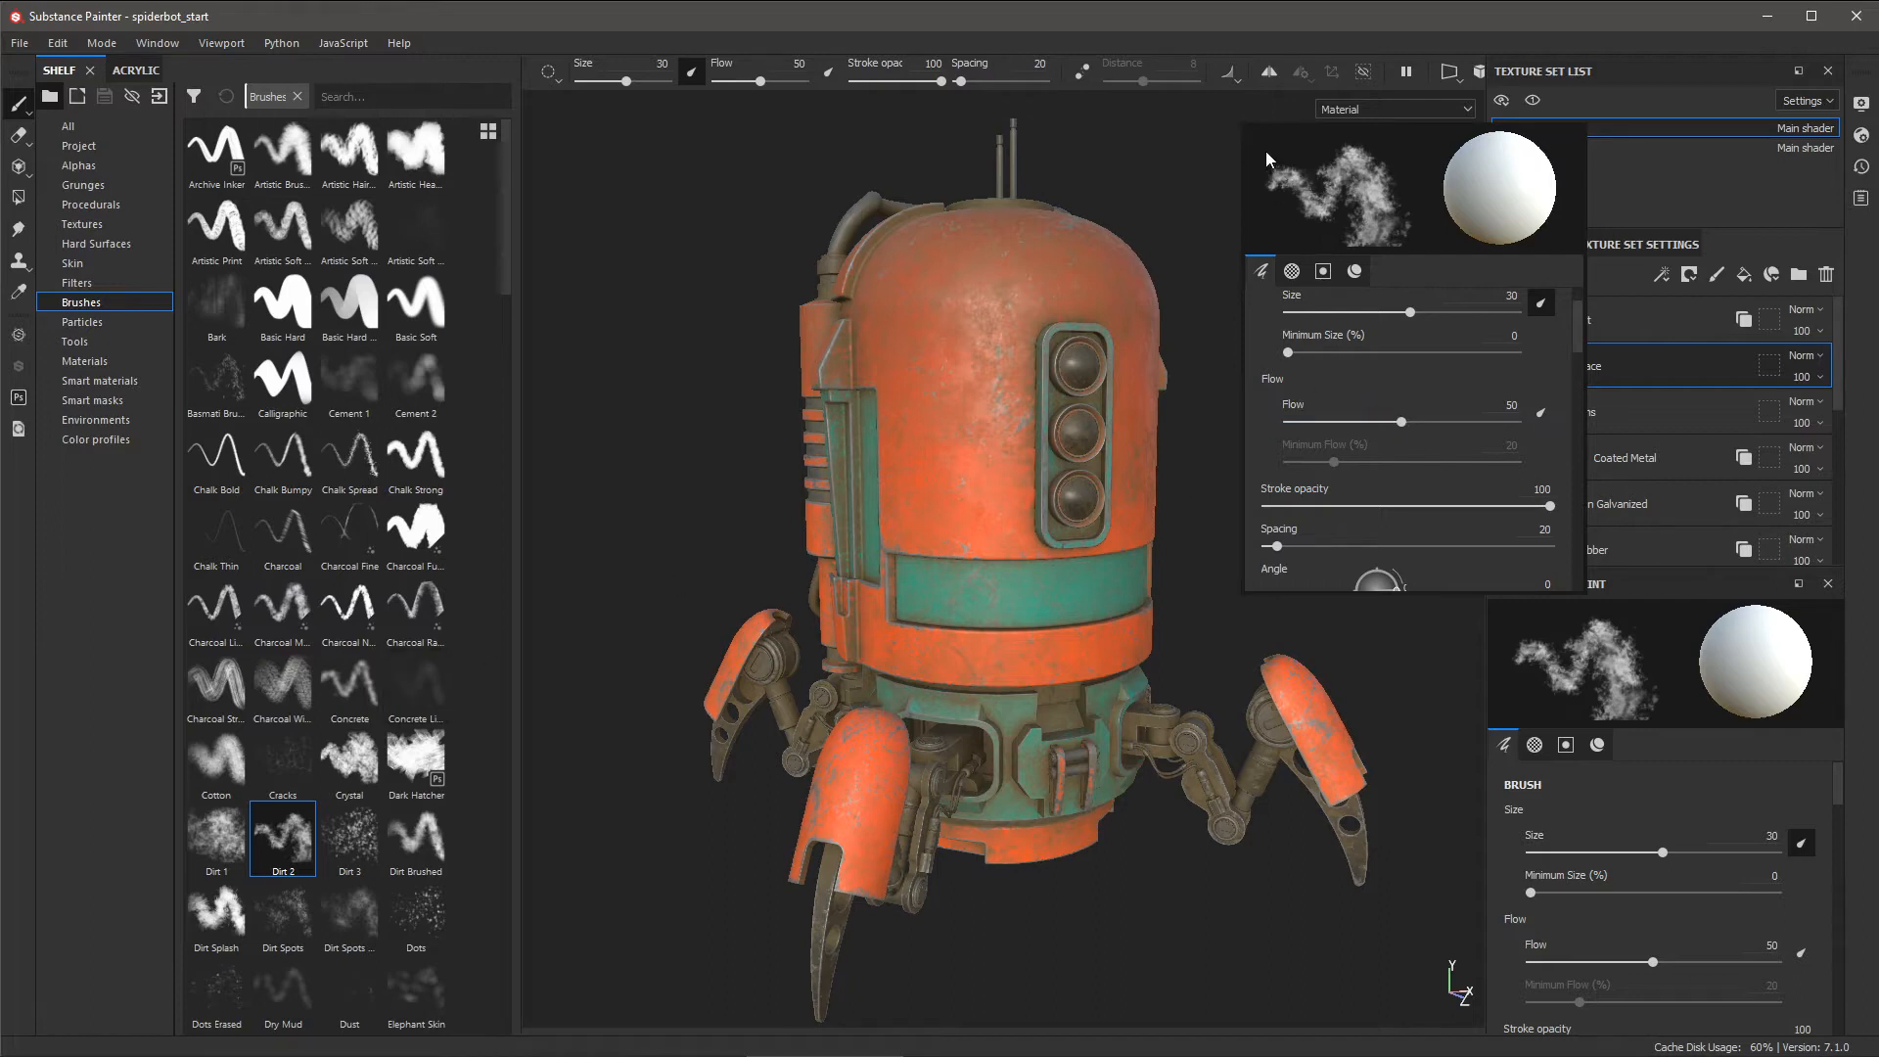
mouse_move(1265, 152)
left_mouse_down()
mouse_move(1317, 183)
mouse_move(1302, 208)
mouse_move(1390, 200)
mouse_move(1250, 229)
left_mouse_up()
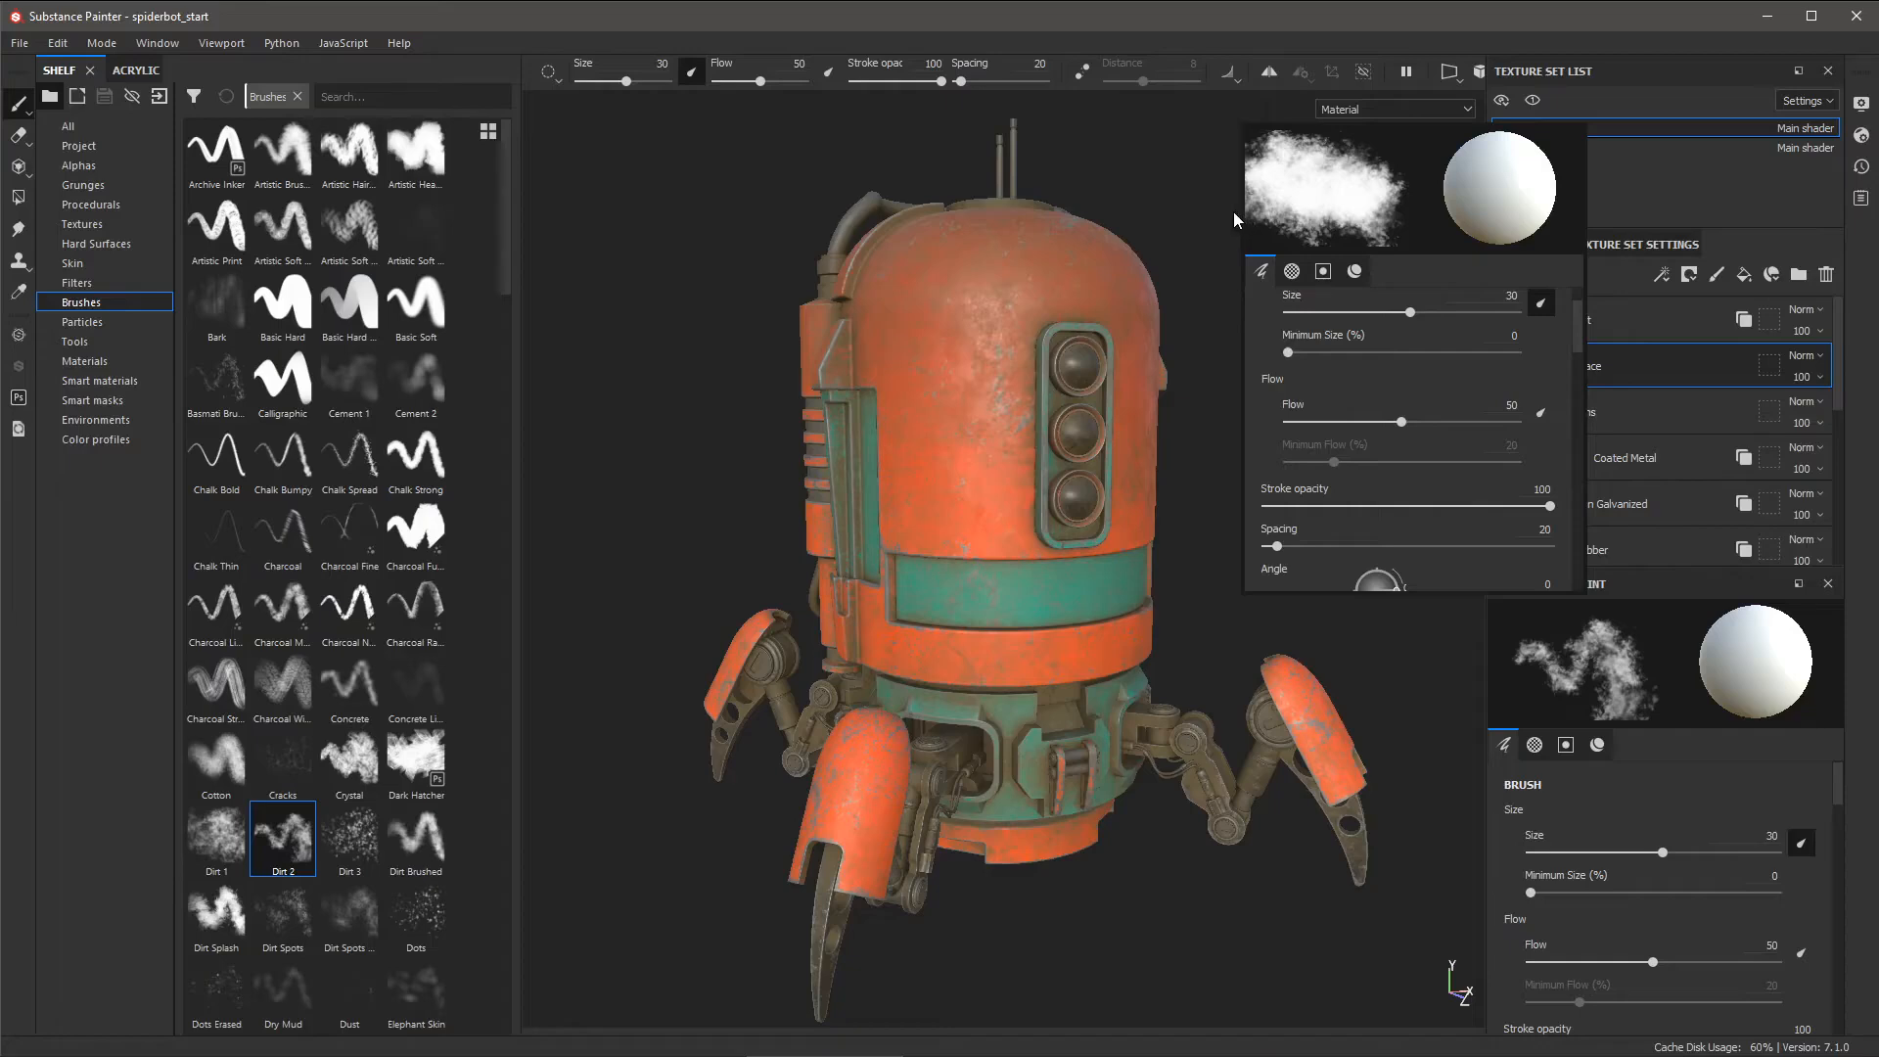
left_click(1292, 271)
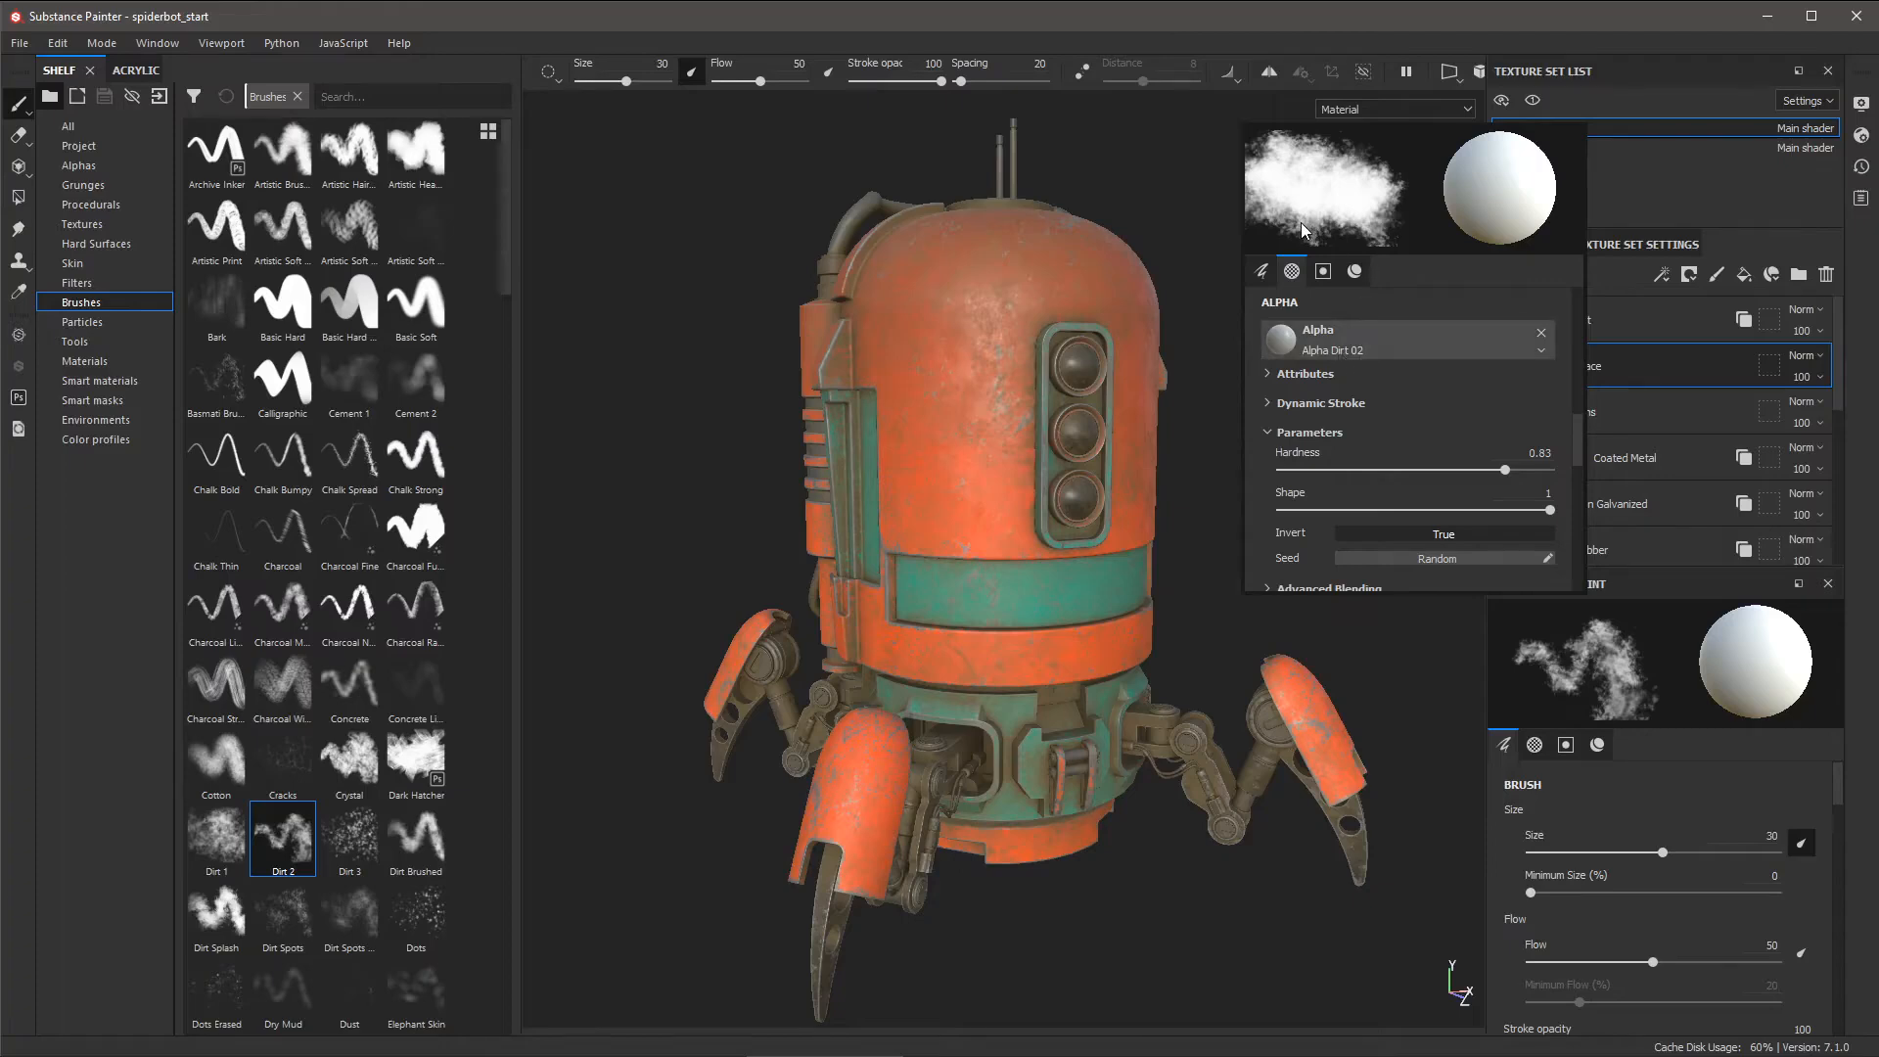
mouse_move(1314, 166)
left_mouse_down()
mouse_move(1274, 200)
mouse_move(1335, 210)
left_mouse_up()
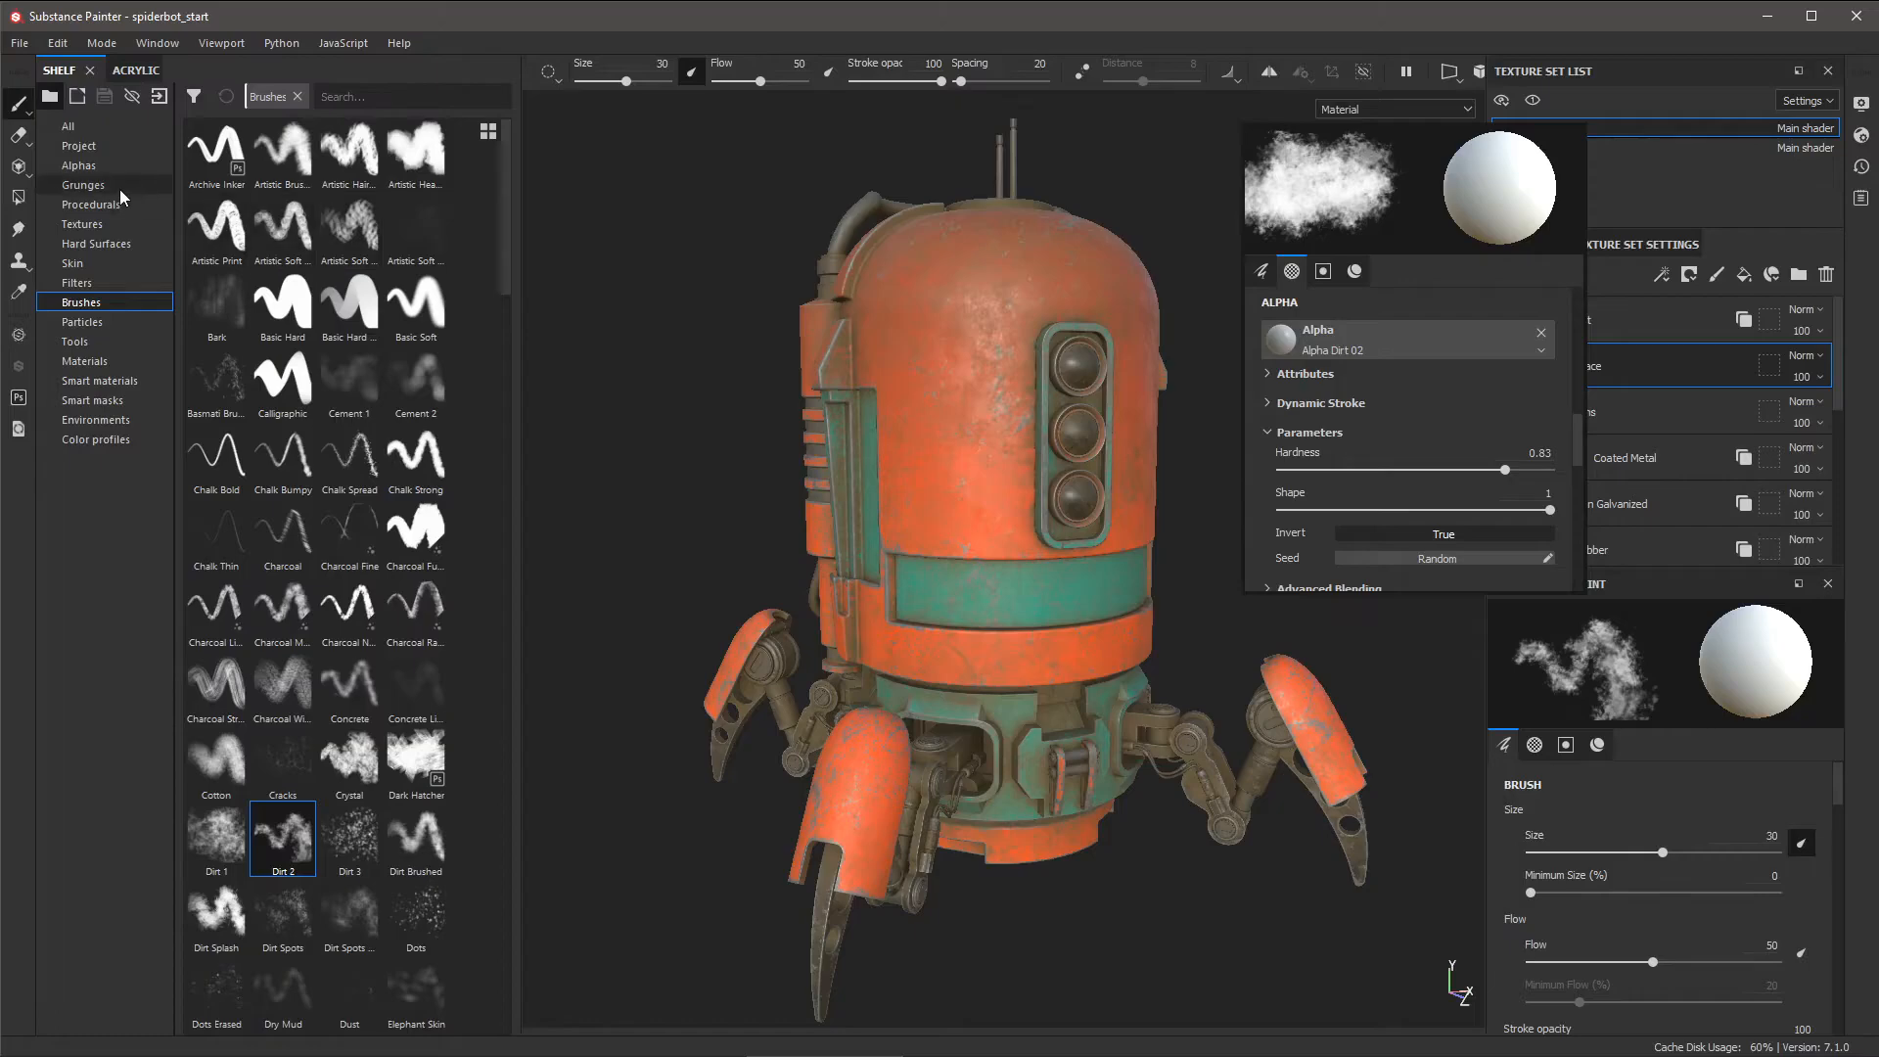
- Set Brush Smudge as the brush alpha, then test-paint the dome and undo the stroke
left_click(78, 166)
scroll(399, 524, "down", 2)
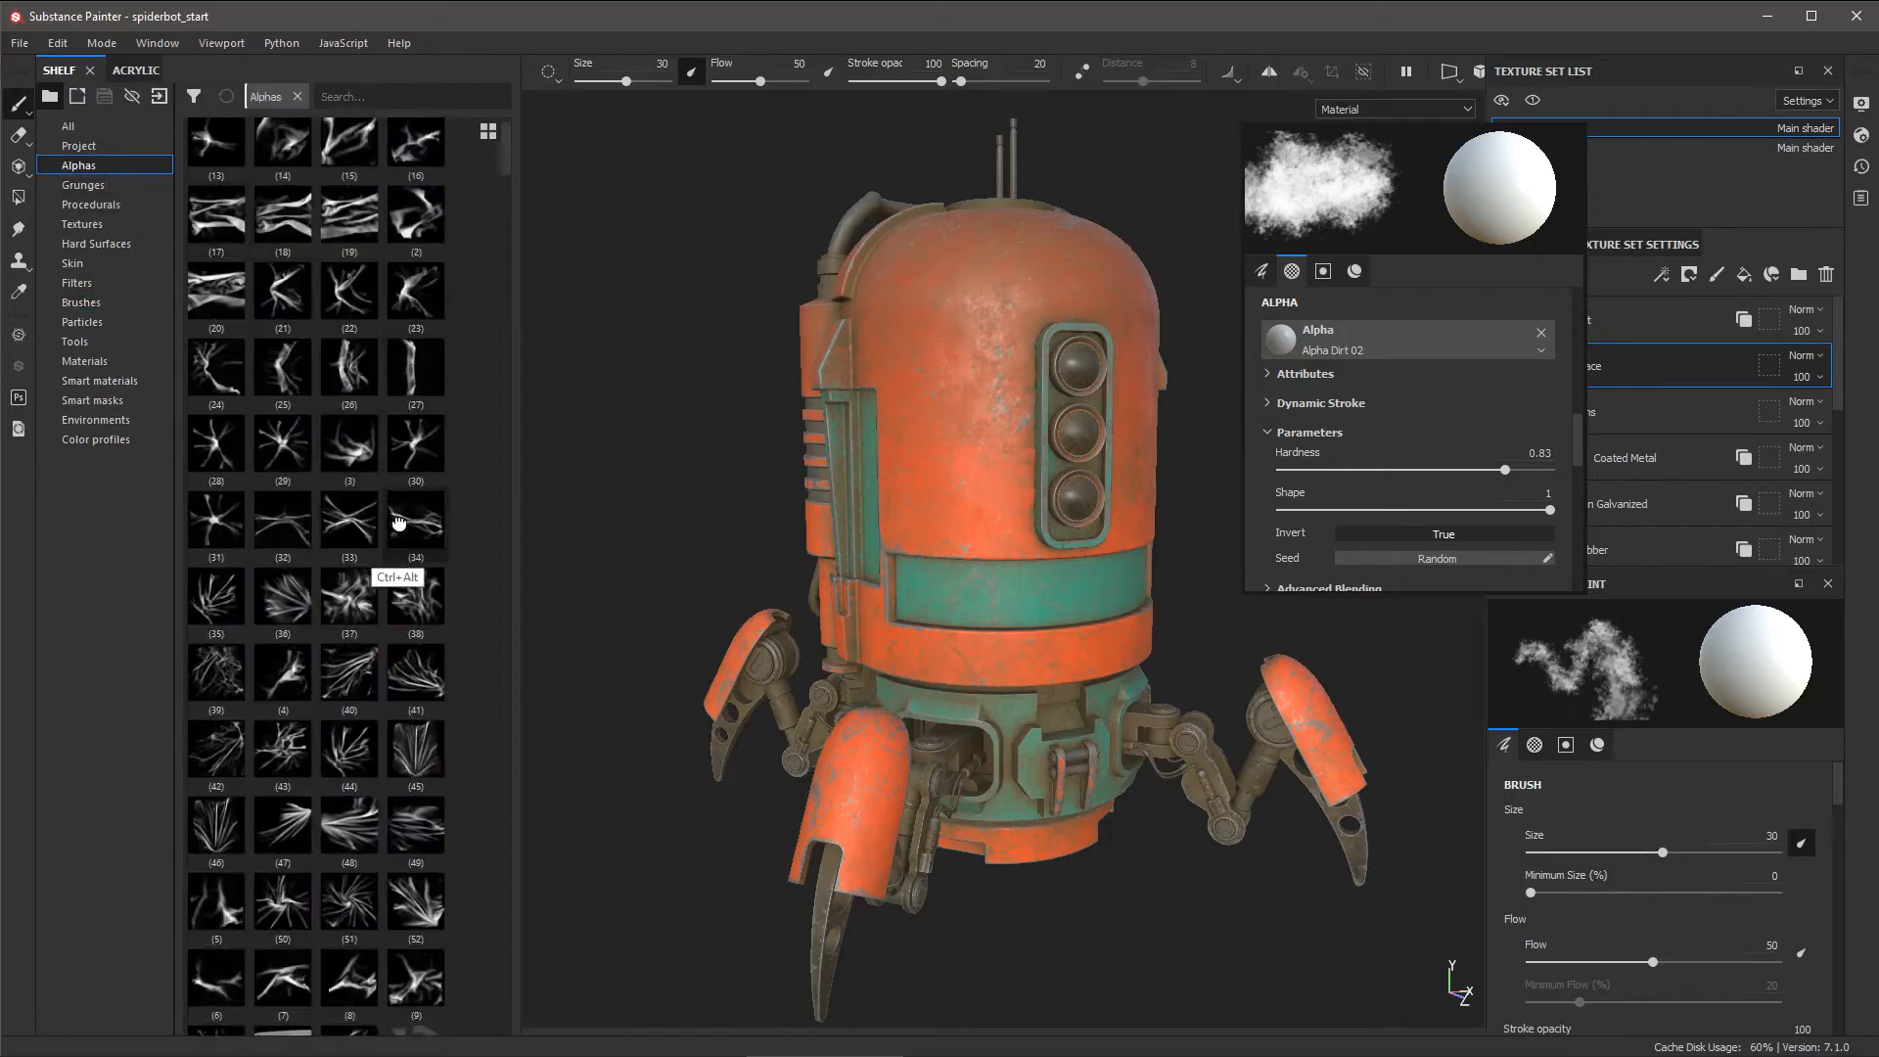
scroll(399, 524, "down", 10)
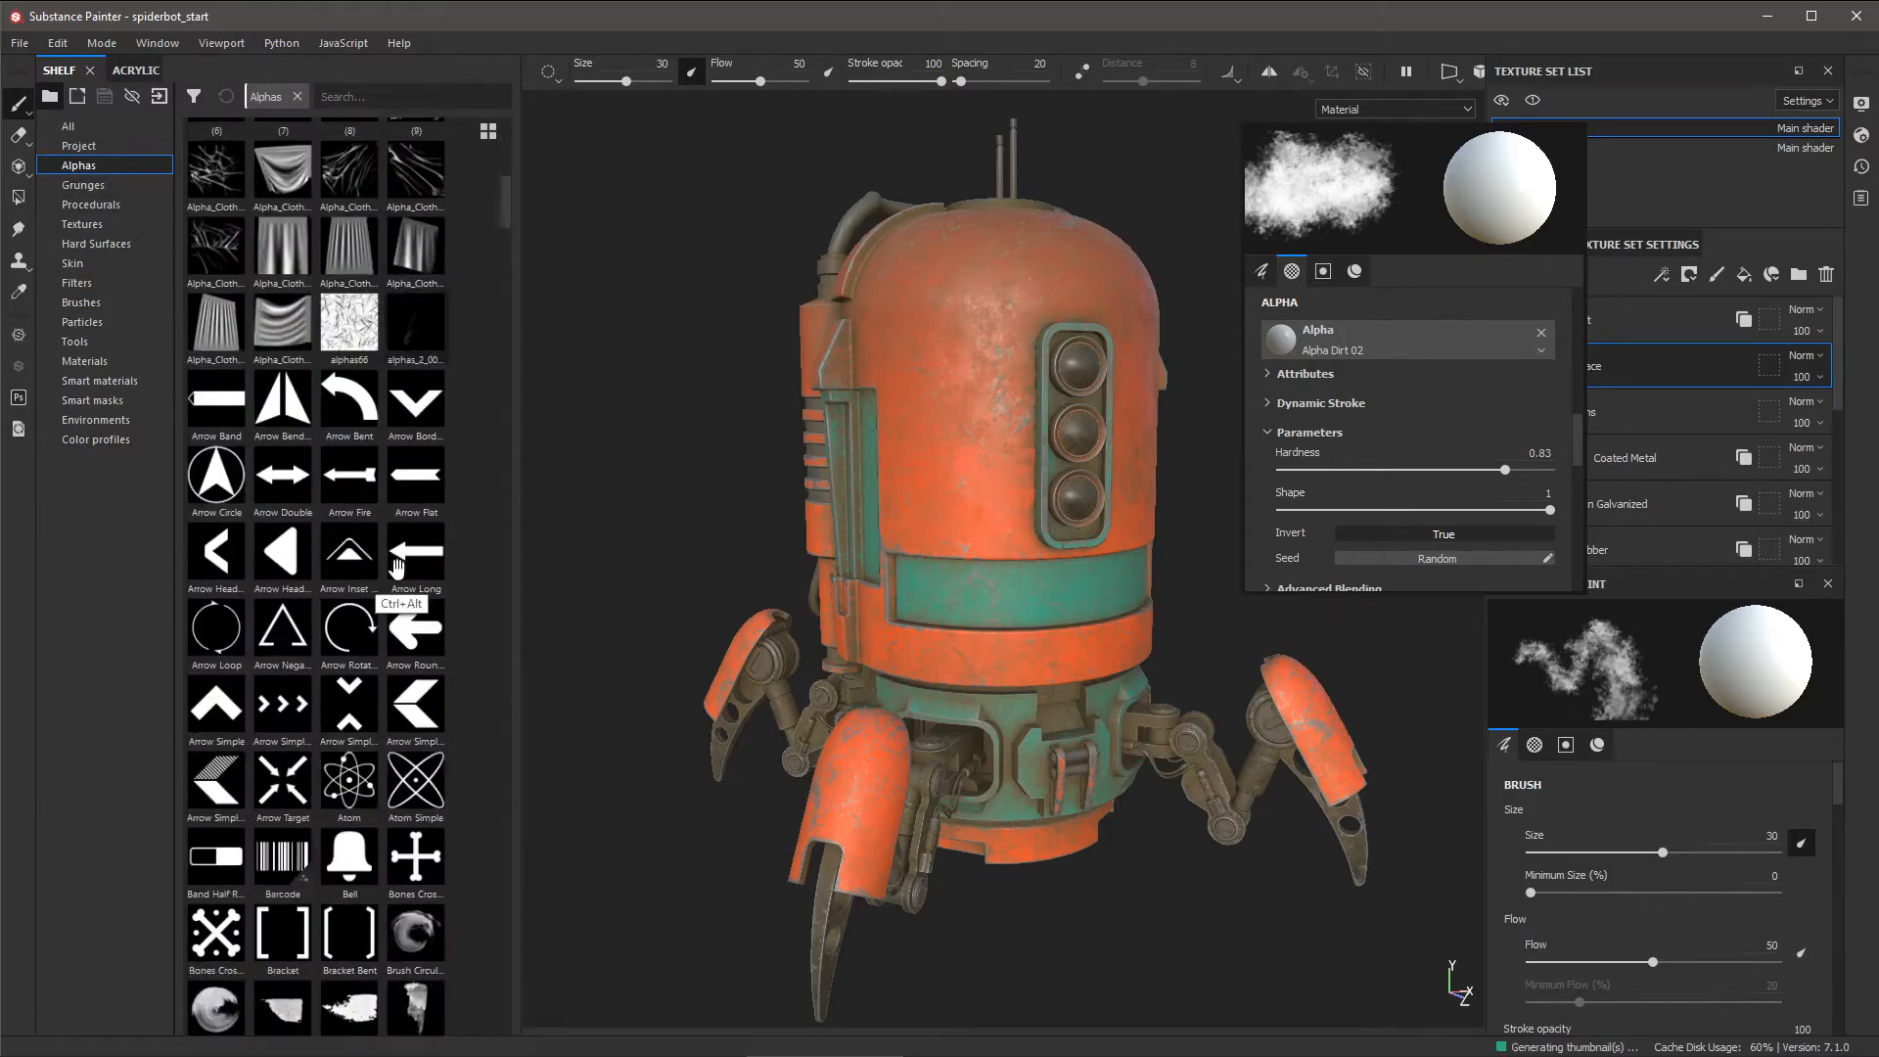
scroll(398, 567, "down", 9)
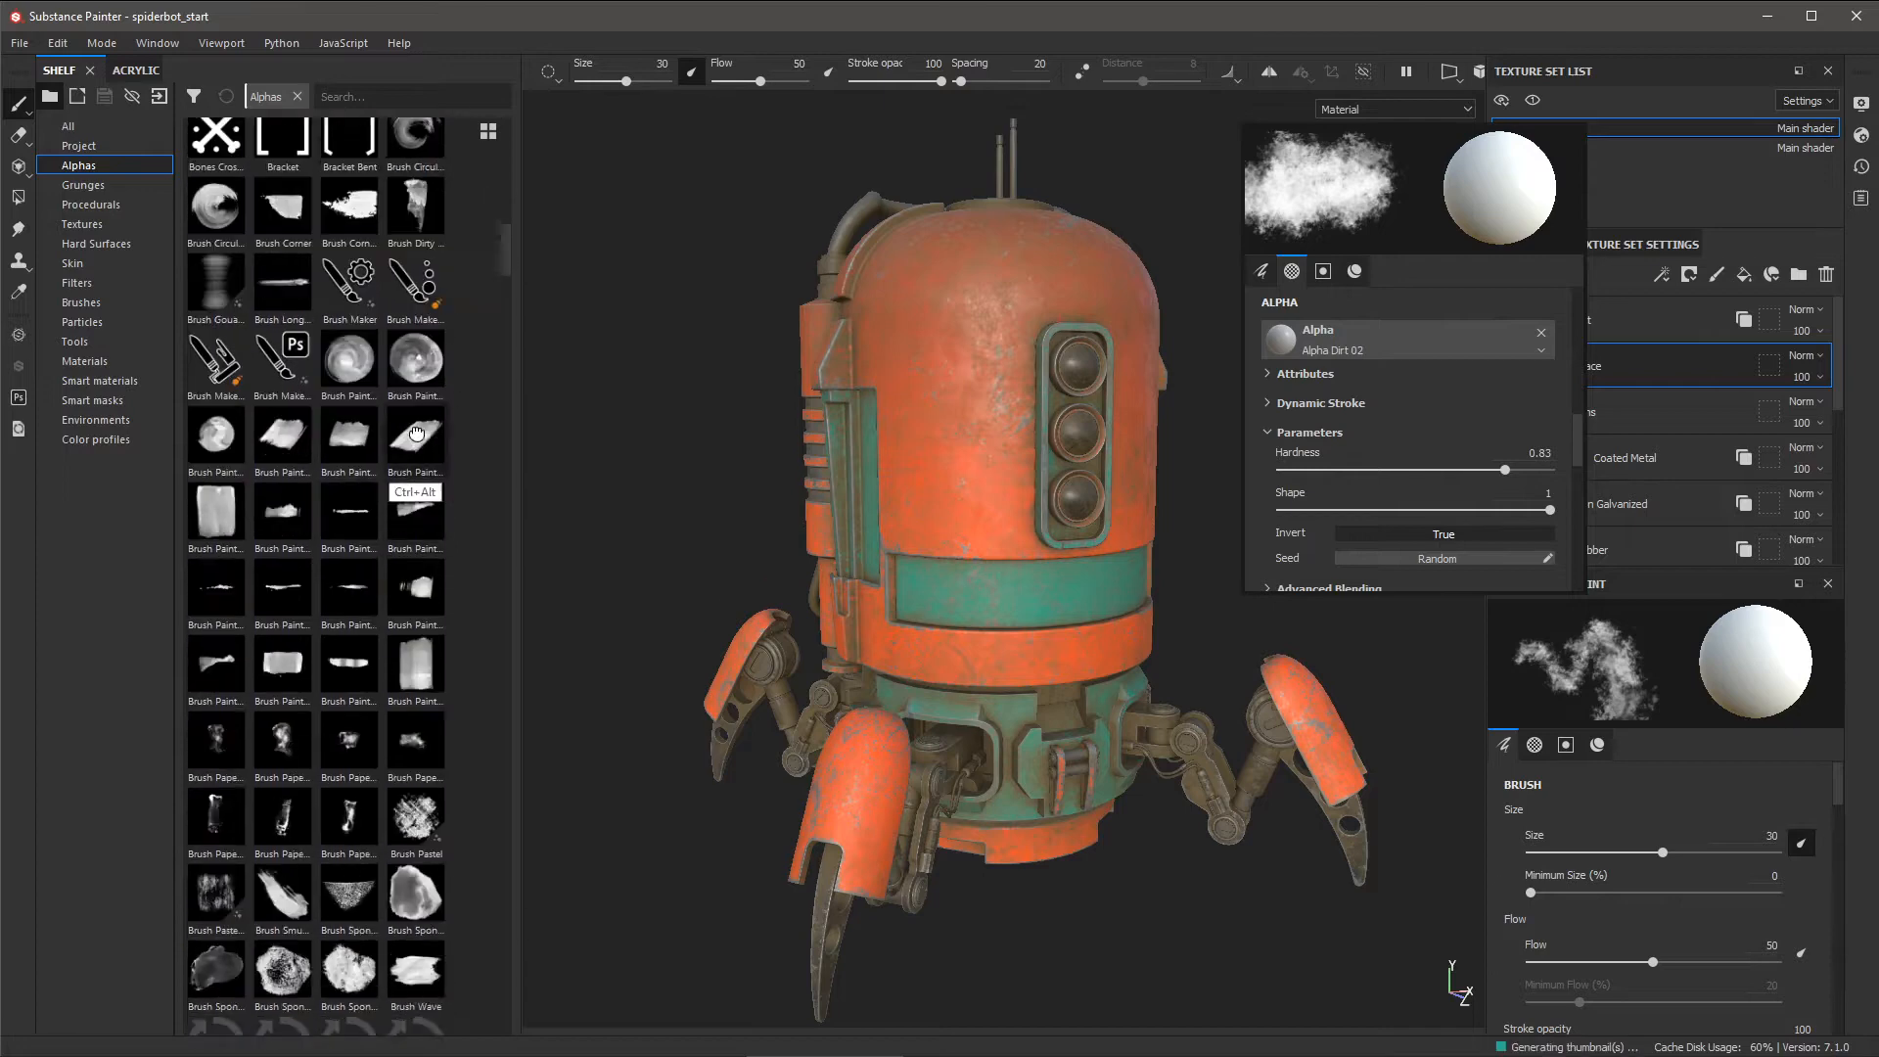
scroll(416, 434, "down", 7)
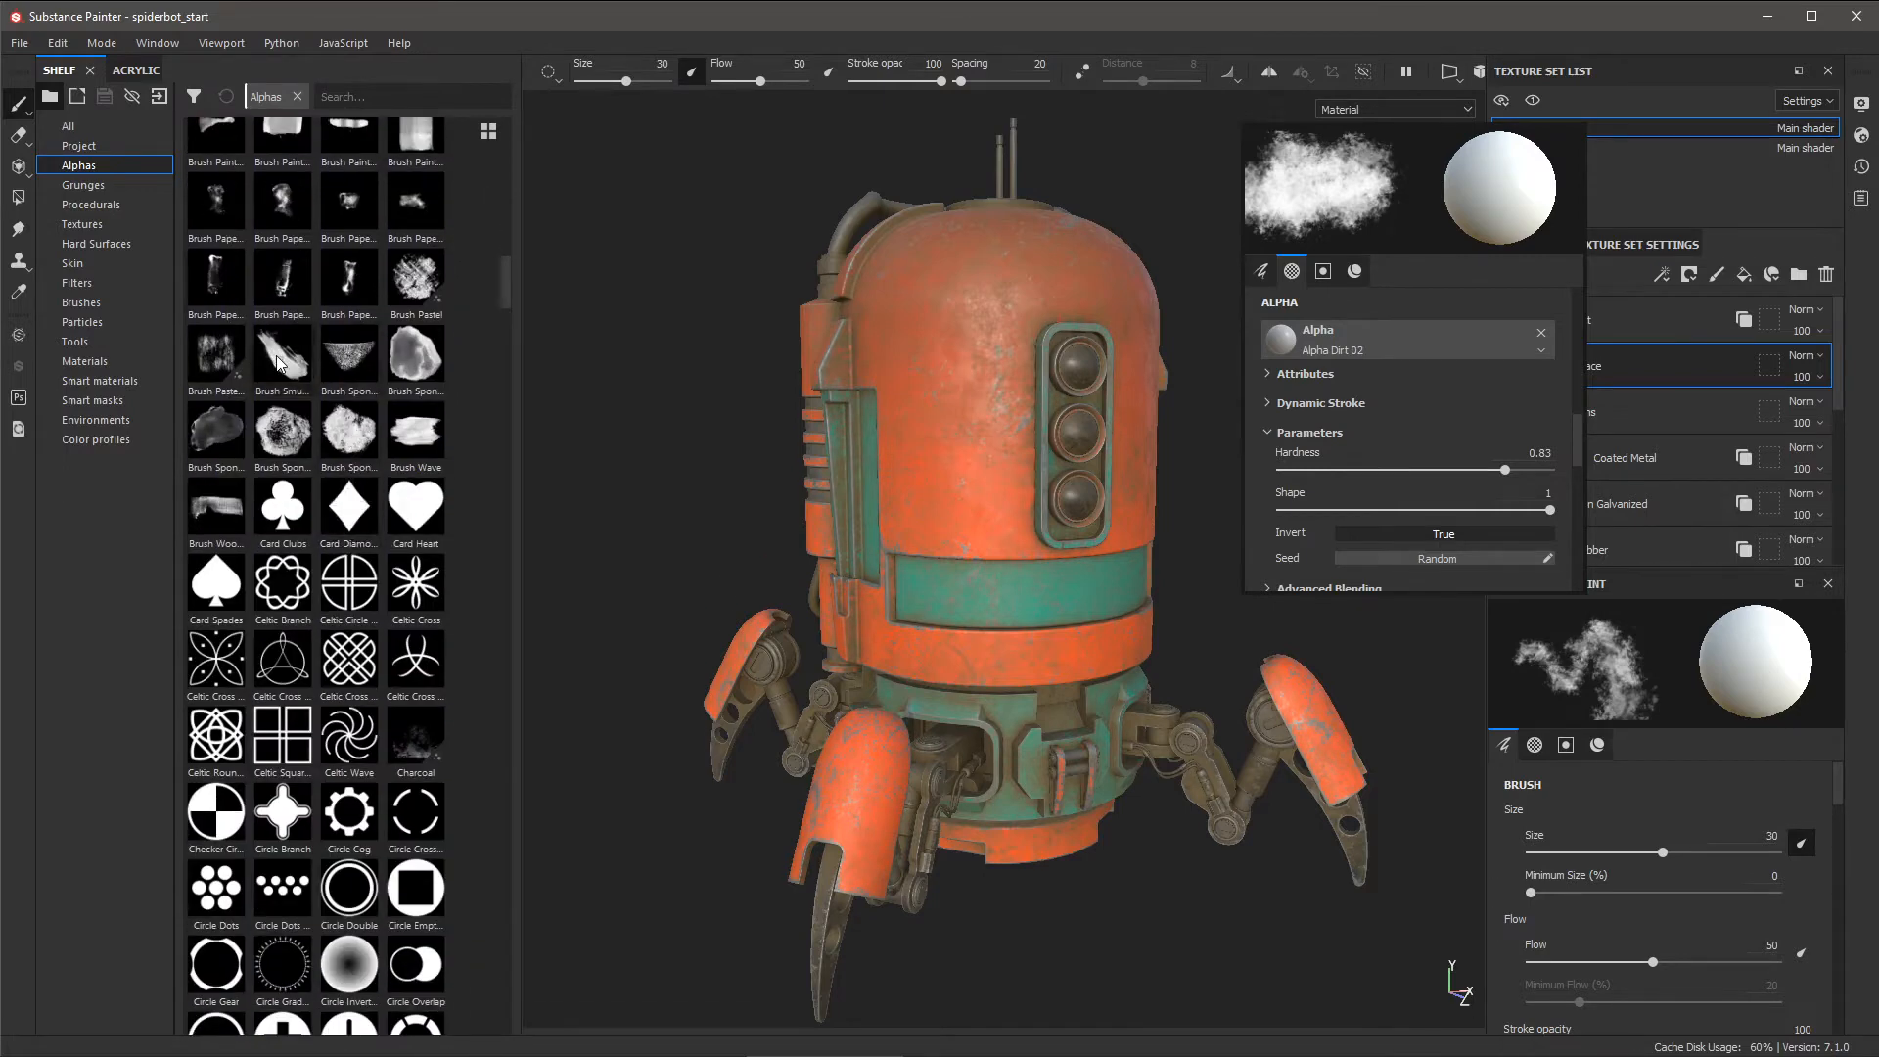
mouse_move(282, 364)
left_mouse_down()
mouse_move(649, 391)
mouse_move(1404, 365)
mouse_move(1425, 336)
left_mouse_up()
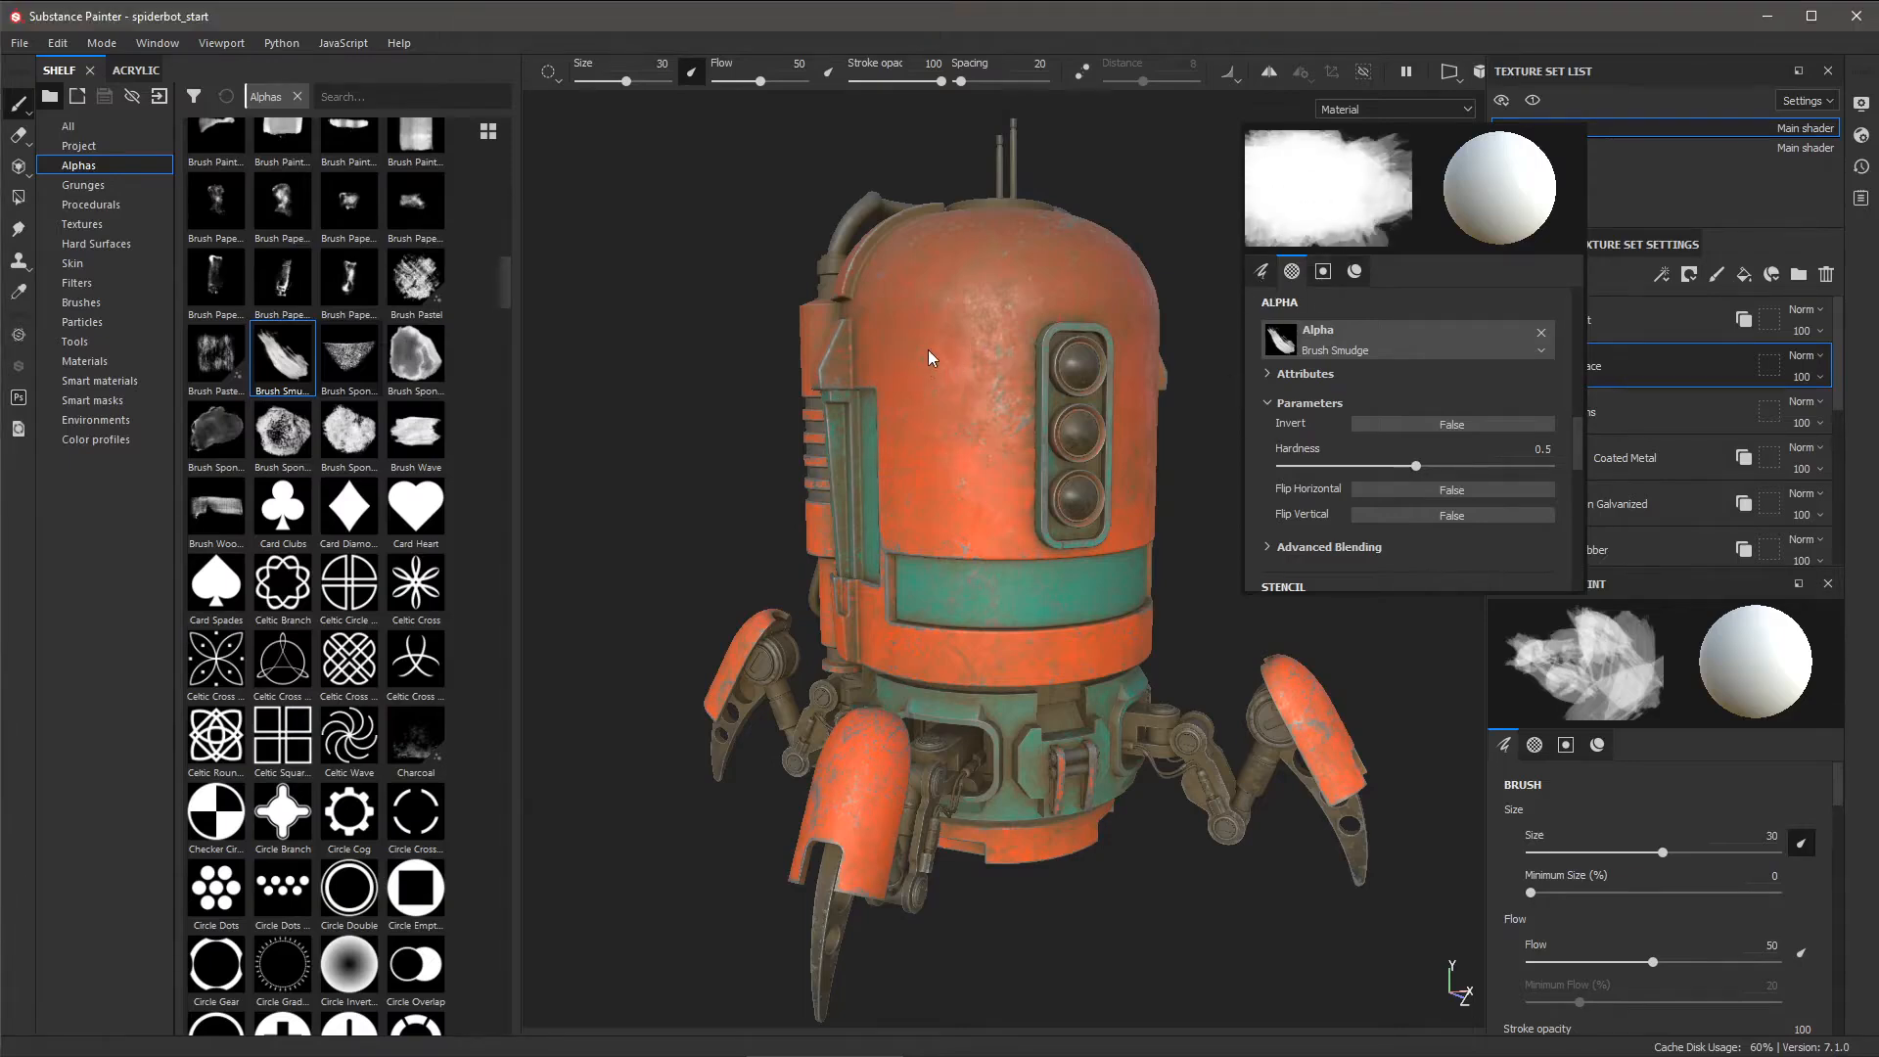
mouse_move(930, 357)
left_mouse_down()
mouse_move(965, 325)
mouse_move(906, 362)
mouse_move(959, 328)
mouse_move(929, 357)
mouse_move(945, 431)
mouse_move(1010, 373)
mouse_move(978, 421)
mouse_move(969, 509)
mouse_move(979, 392)
mouse_move(1042, 308)
mouse_move(903, 356)
mouse_move(944, 357)
left_mouse_up()
key("ctrl+z")
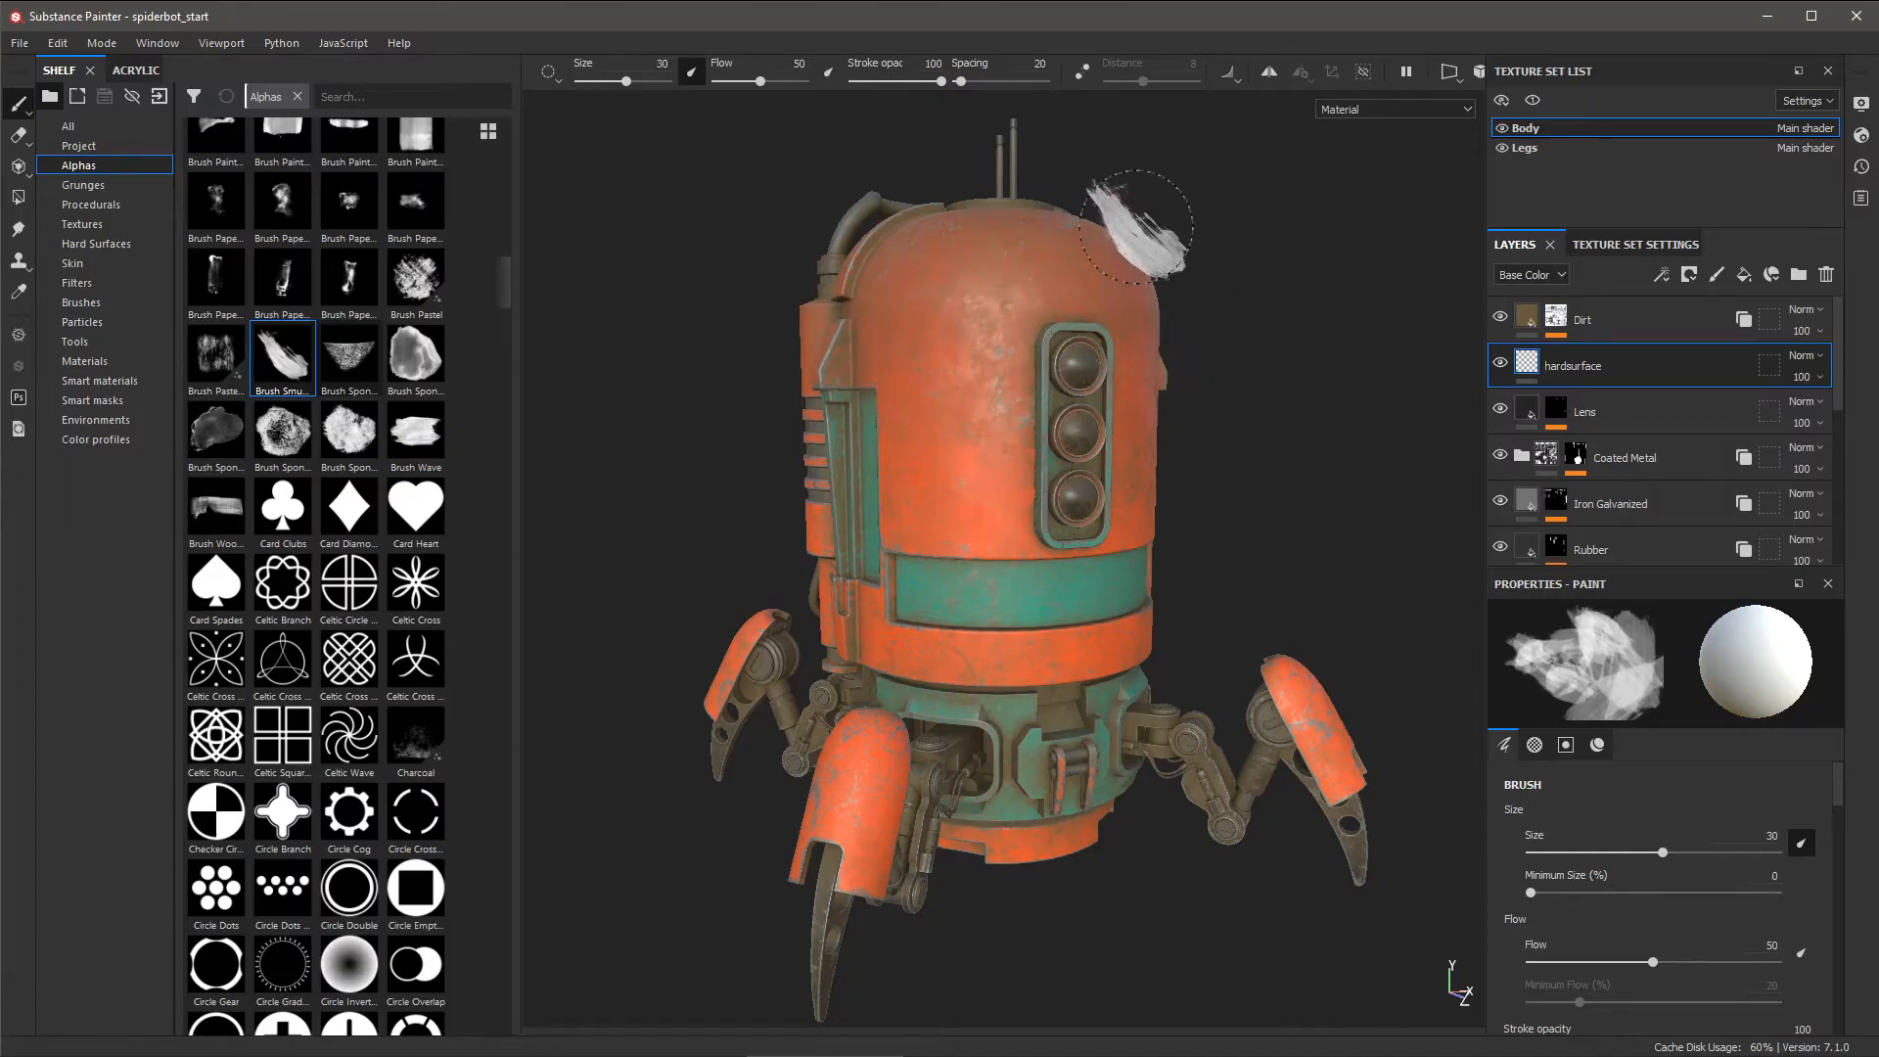
- Show the brush popup's Material channels, with a uniform white base colour and height 0
right_click(1243, 288)
left_click(1257, 275)
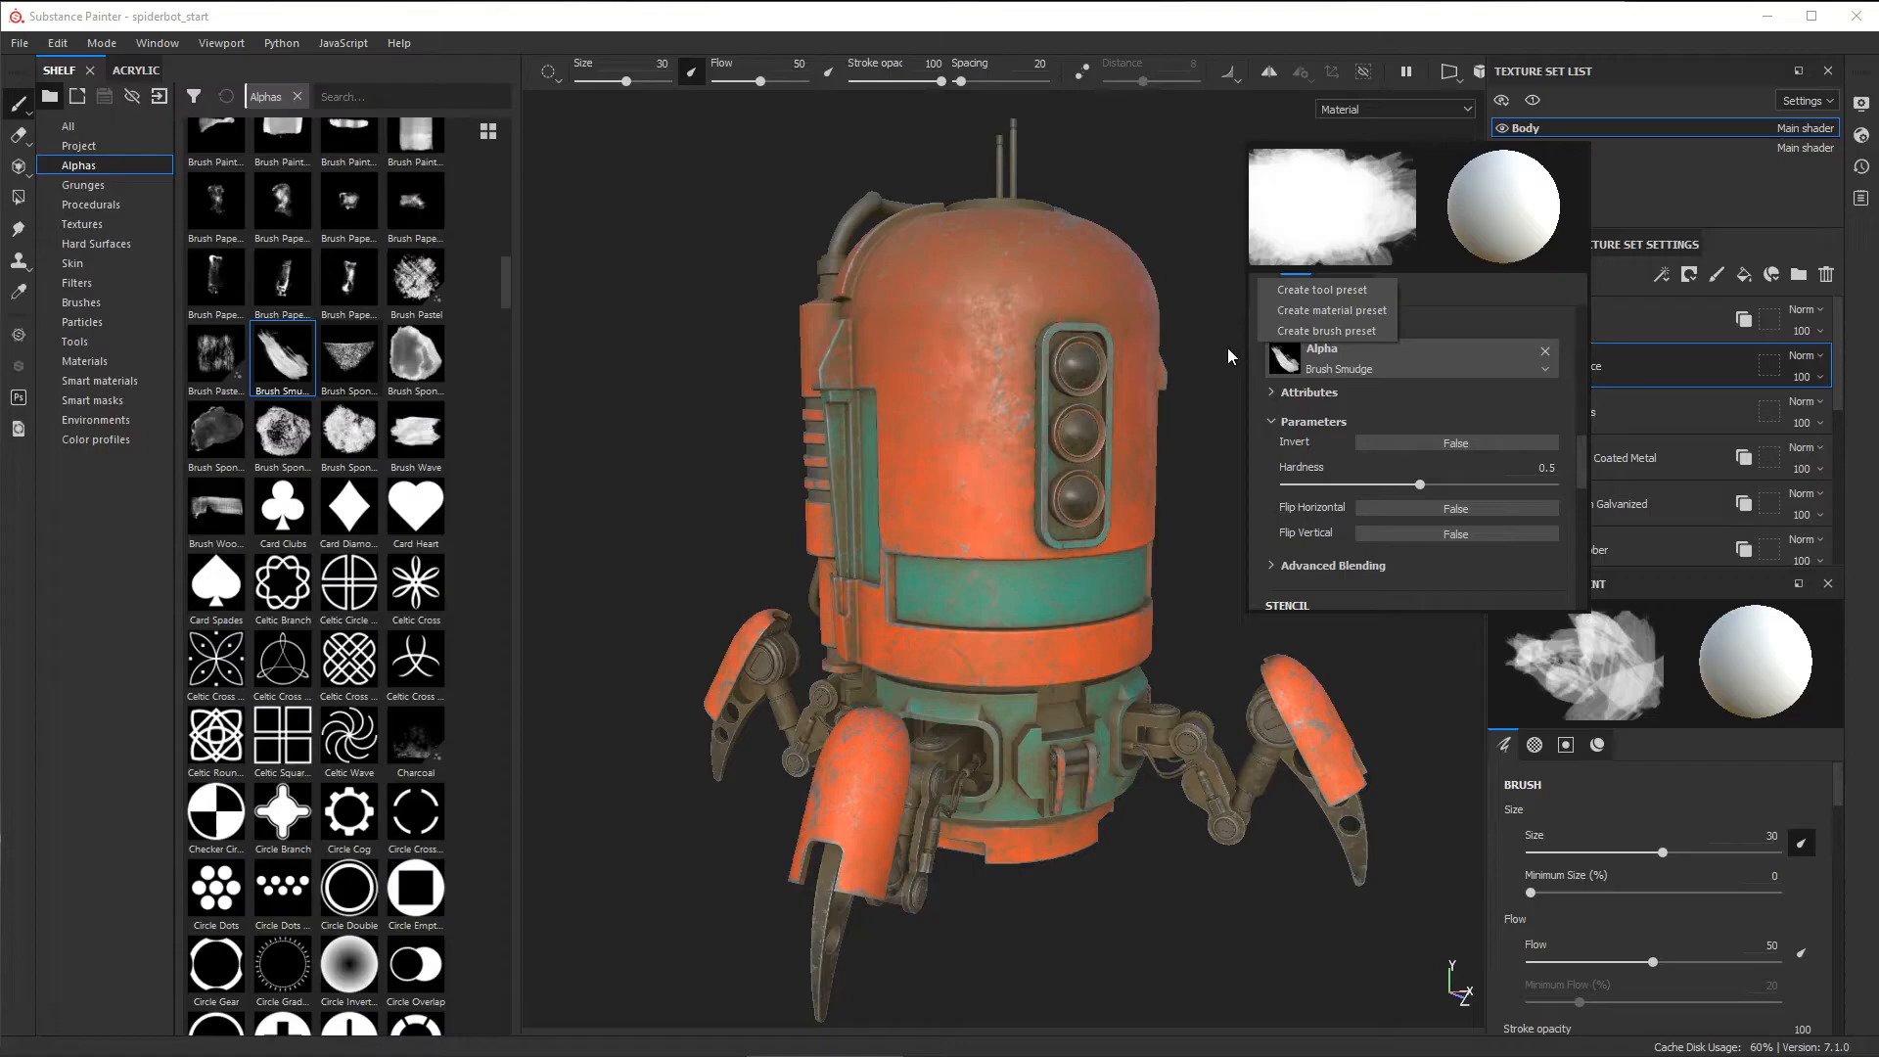
left_click(1392, 331)
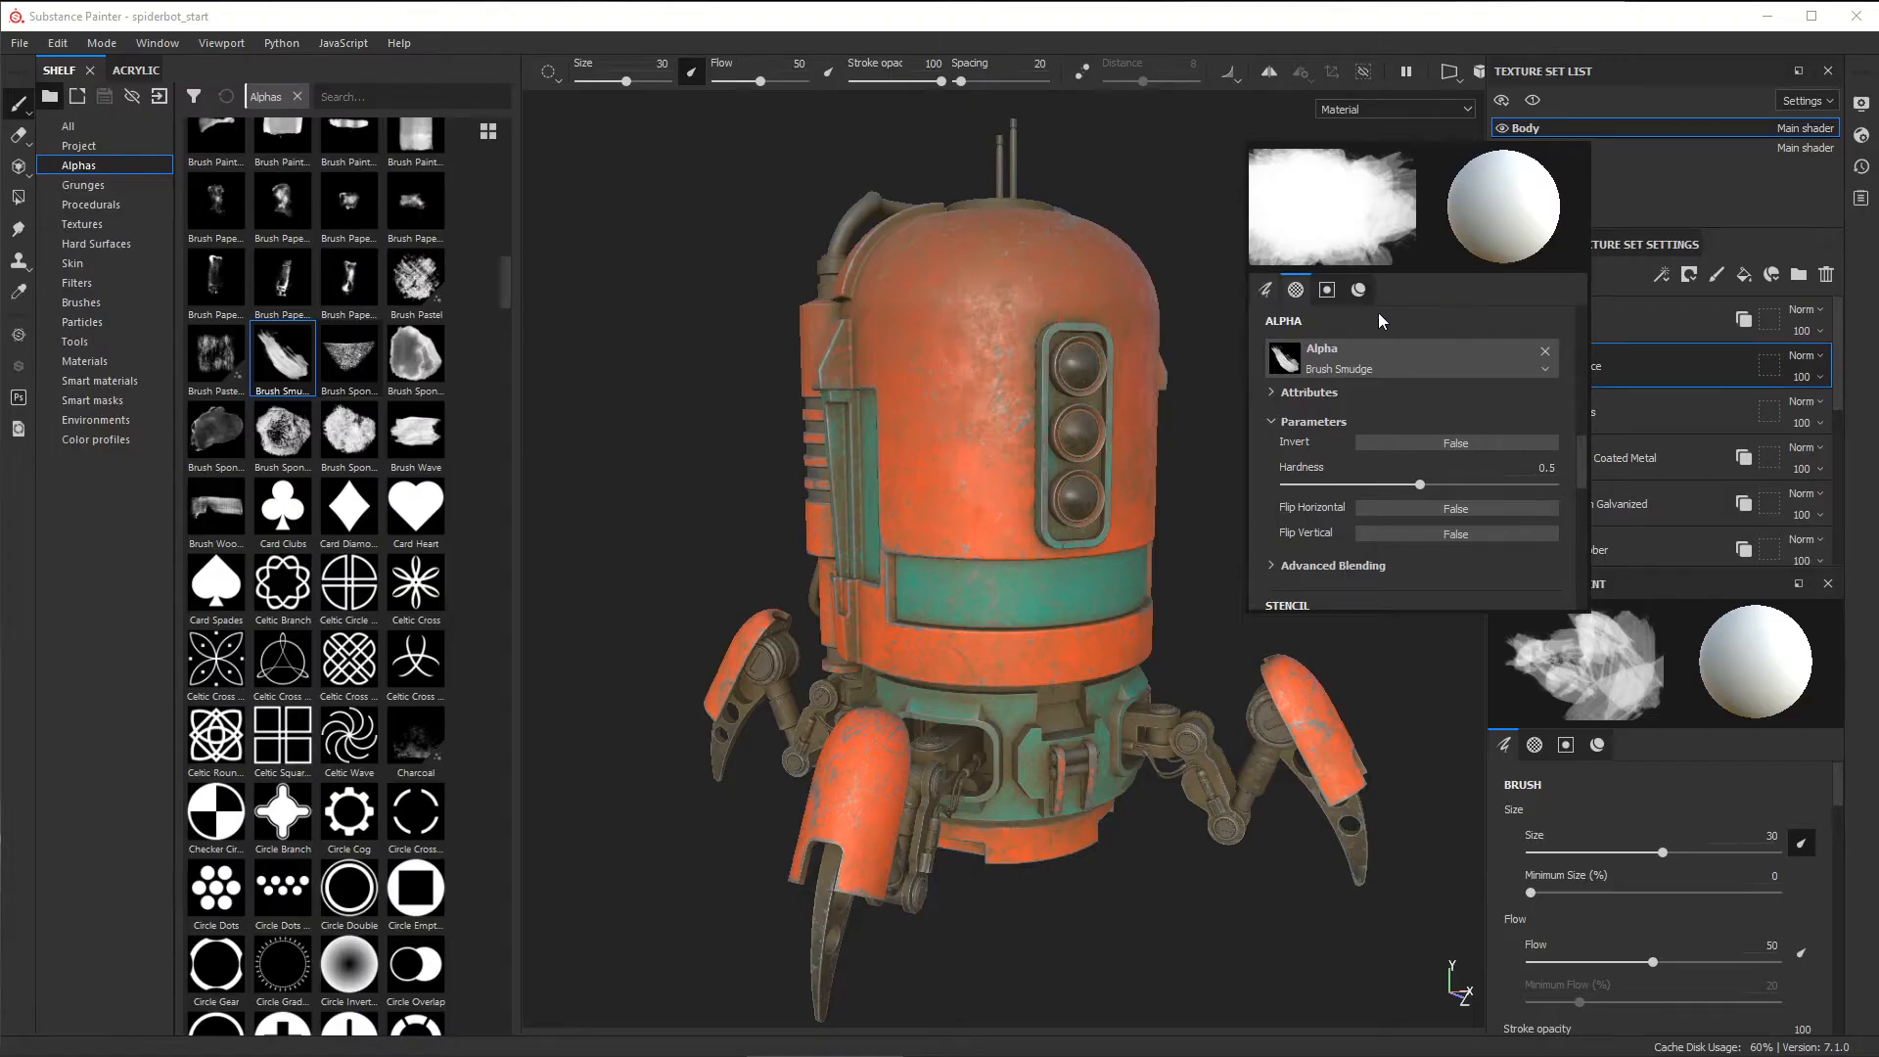
left_click(1358, 289)
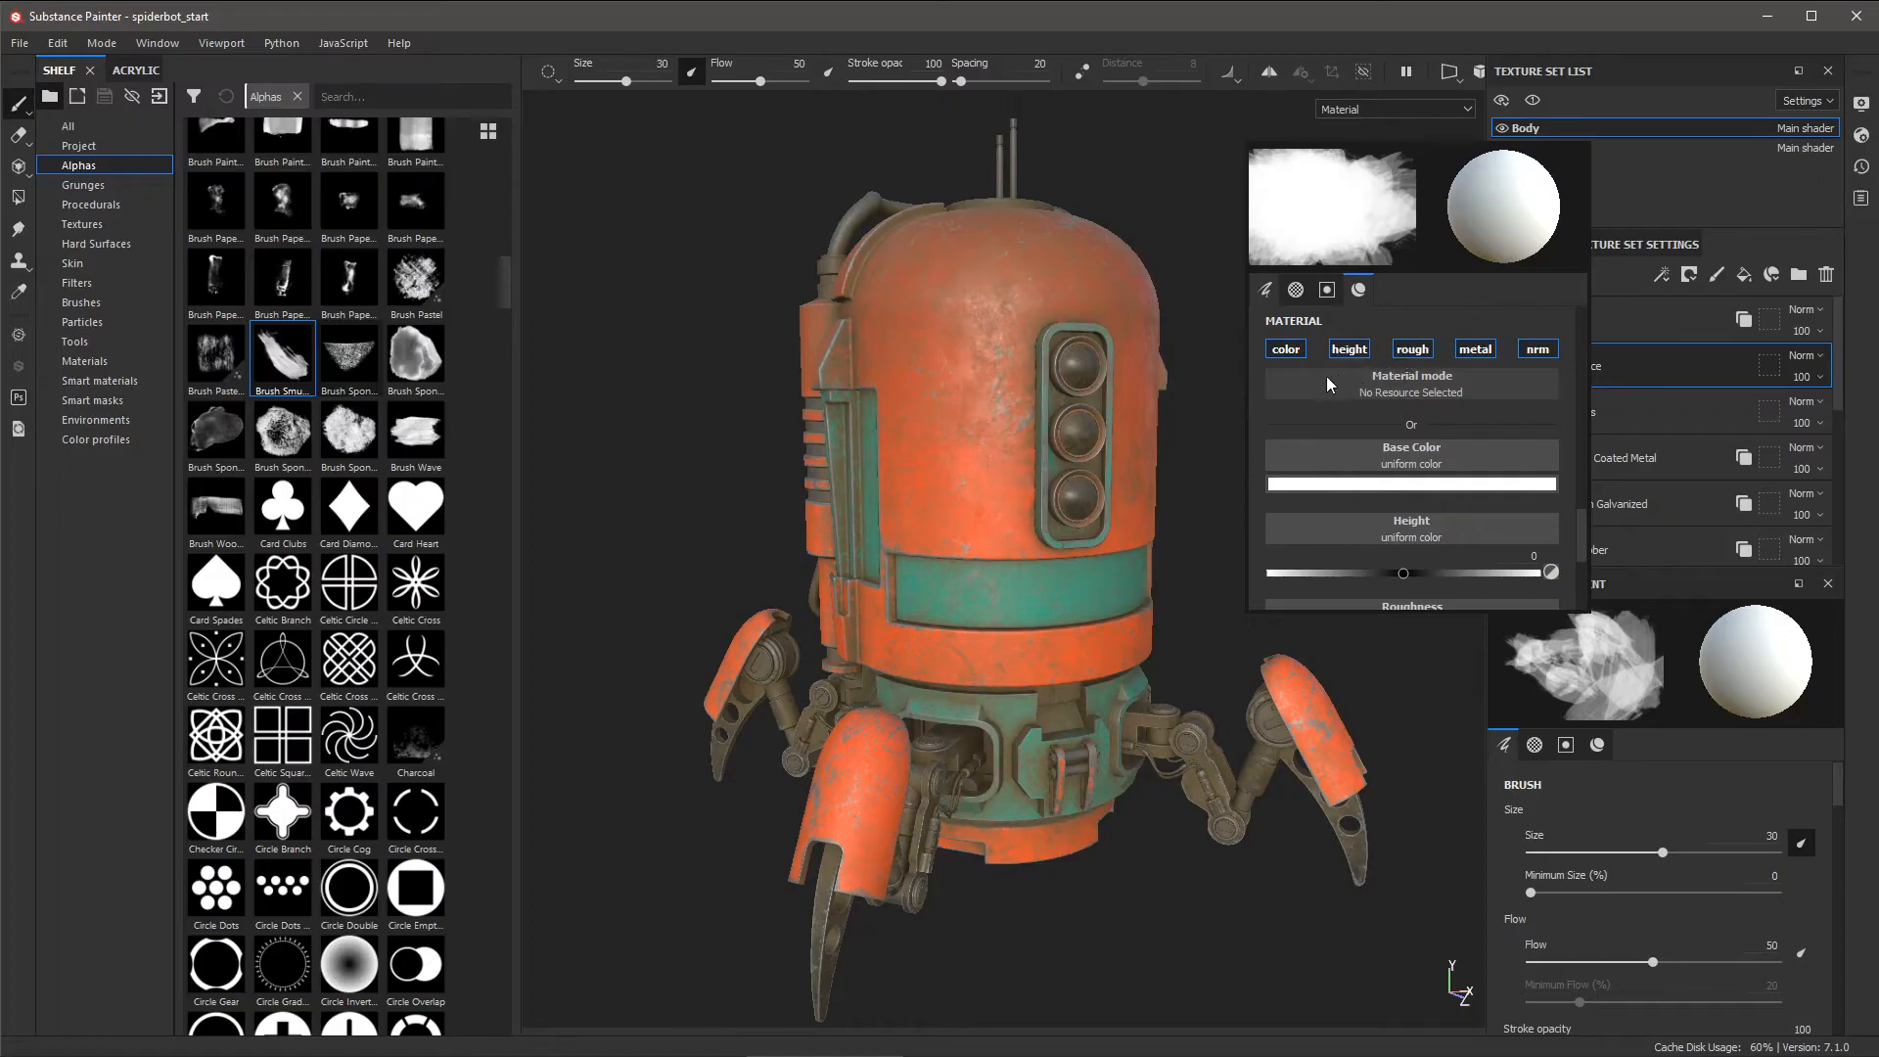
- Load Brass Pure, paint a gold patch on the dome, and undo the stray side-panel stroke
left_click(94, 362)
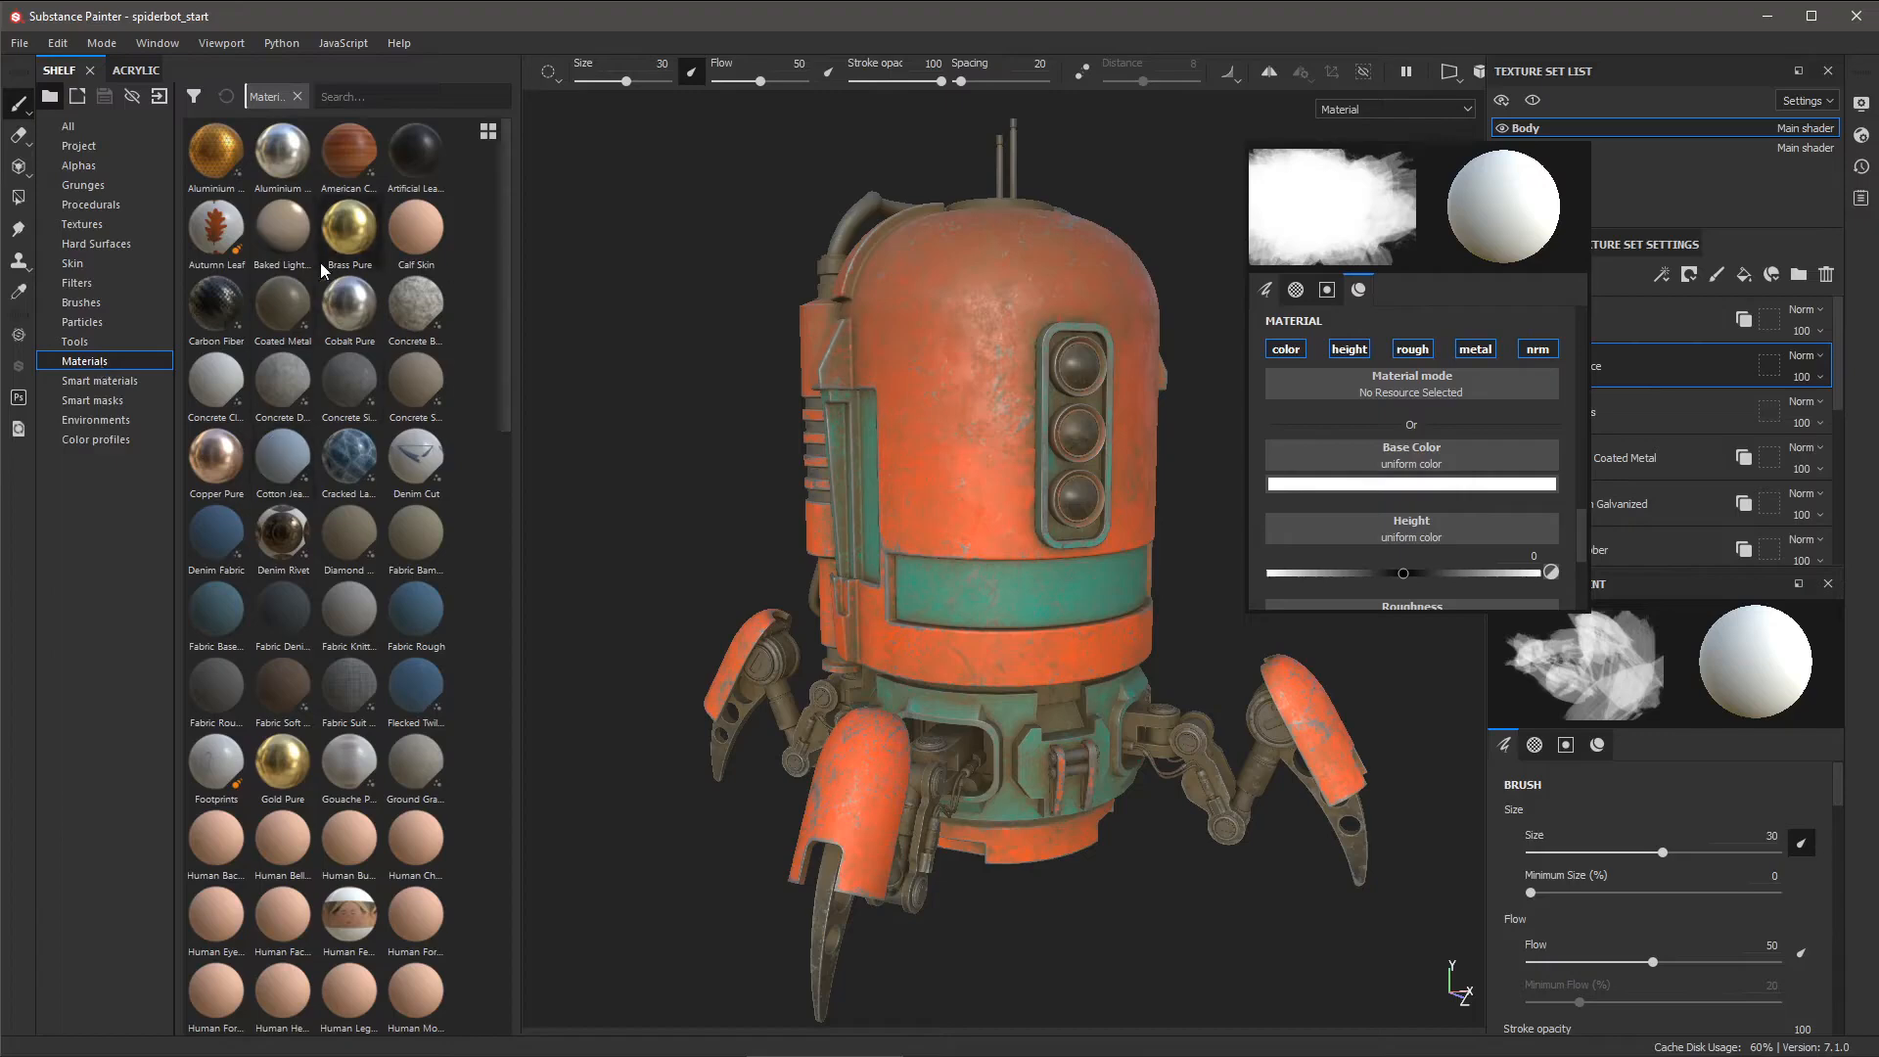
left_click(344, 242)
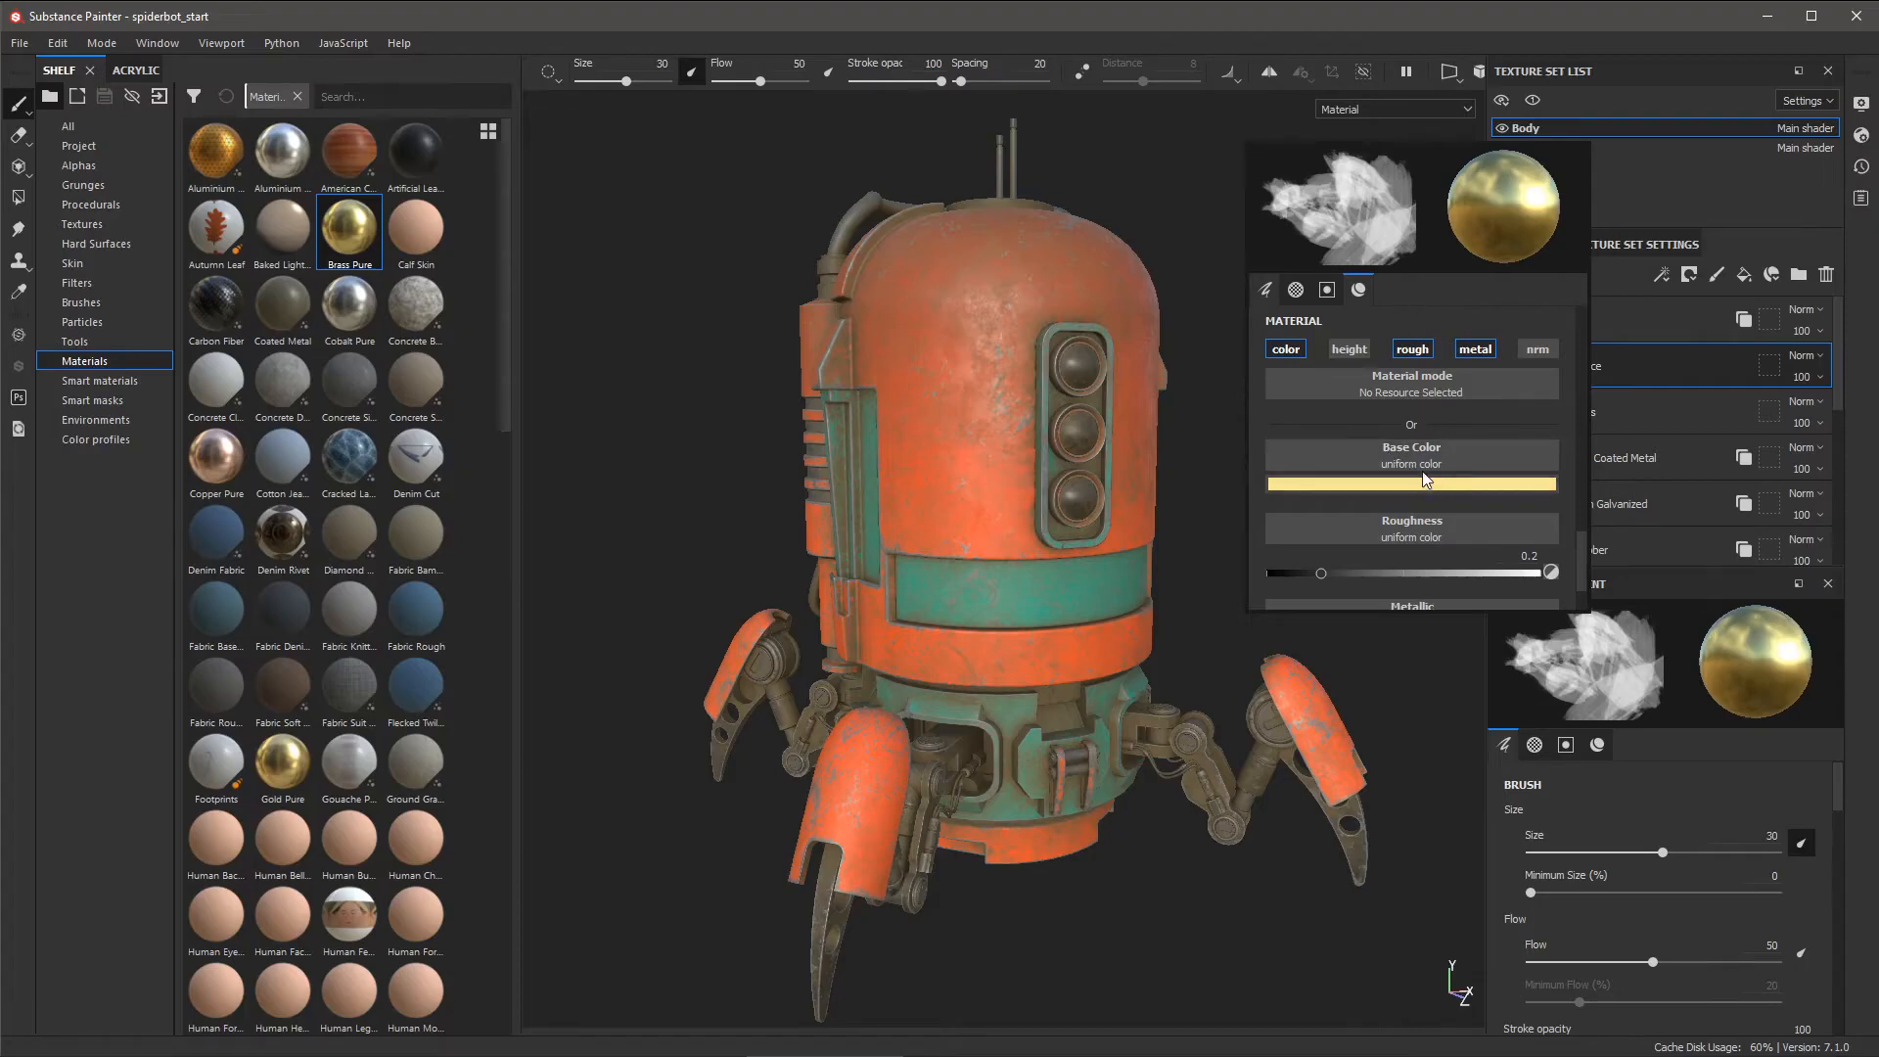
left_click(946, 356)
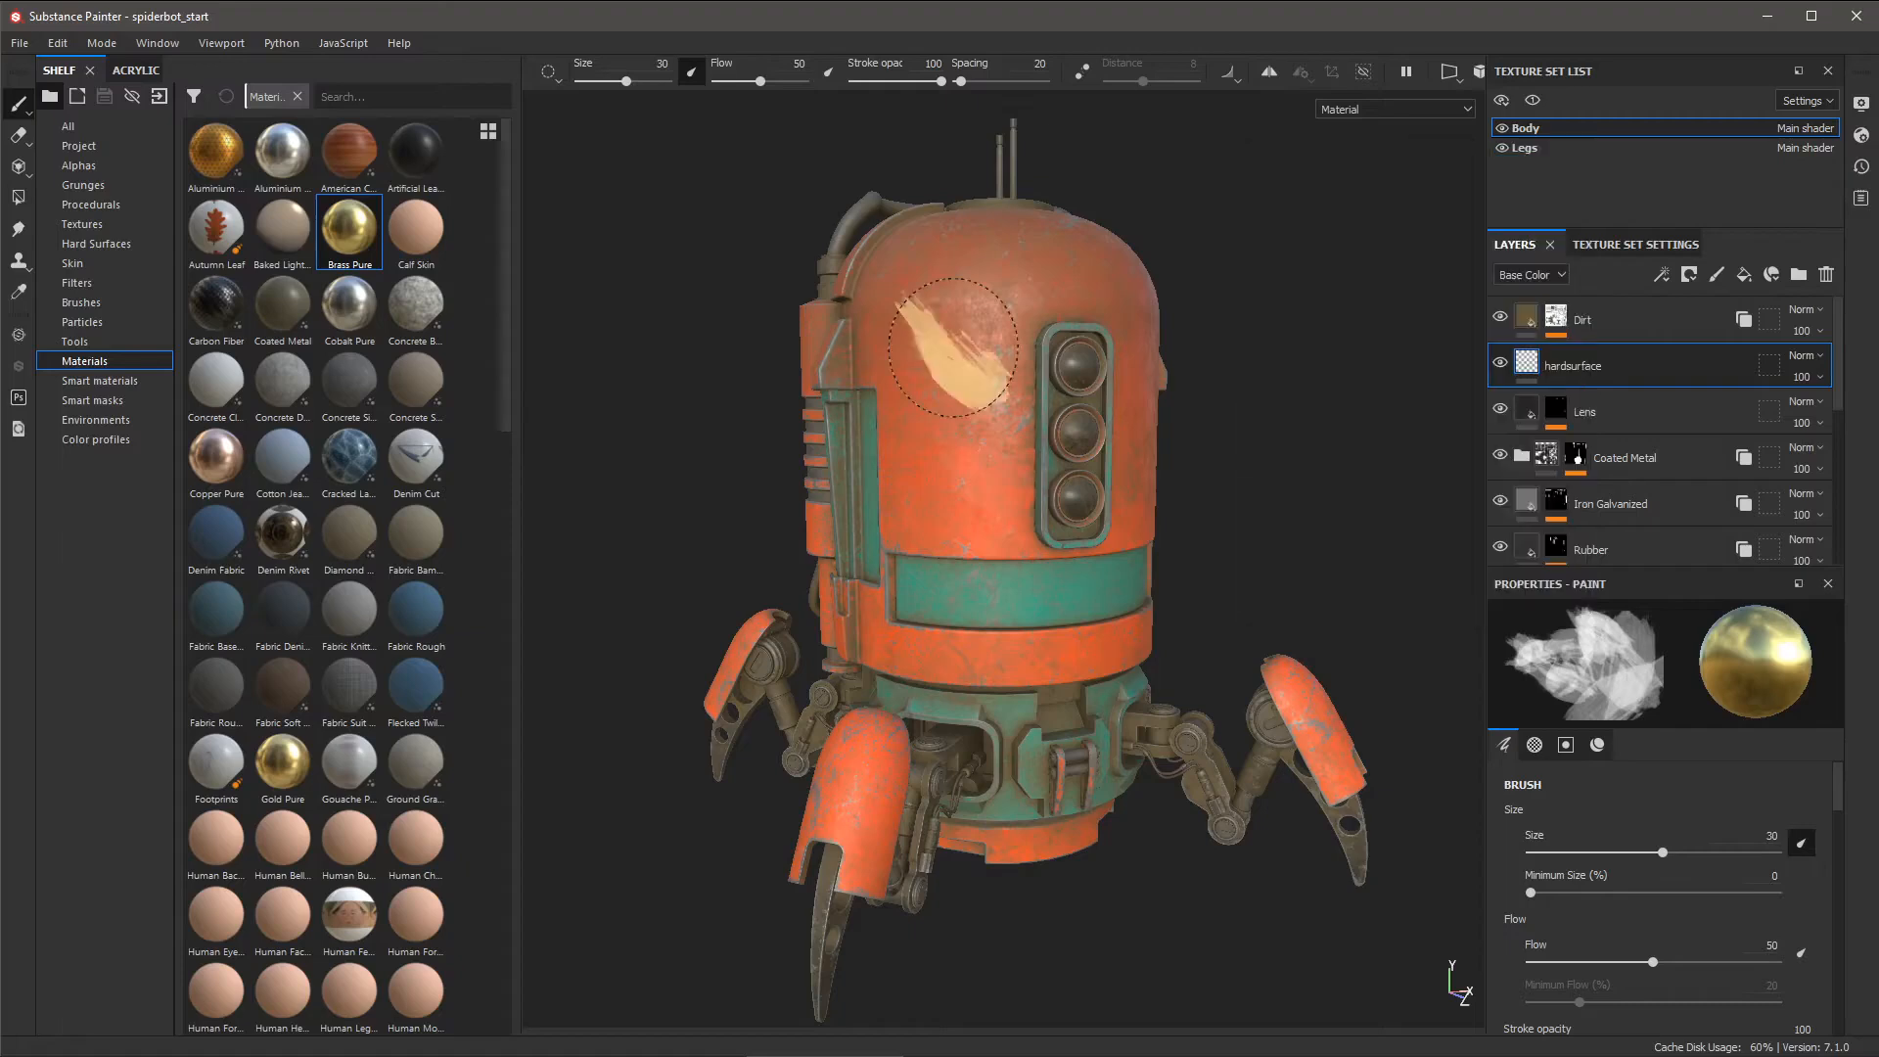
mouse_move(946, 371)
left_mouse_down()
mouse_move(915, 402)
mouse_move(986, 336)
mouse_move(954, 440)
mouse_move(965, 545)
mouse_move(964, 411)
mouse_move(930, 416)
mouse_move(1037, 294)
mouse_move(974, 406)
mouse_move(833, 468)
left_mouse_up()
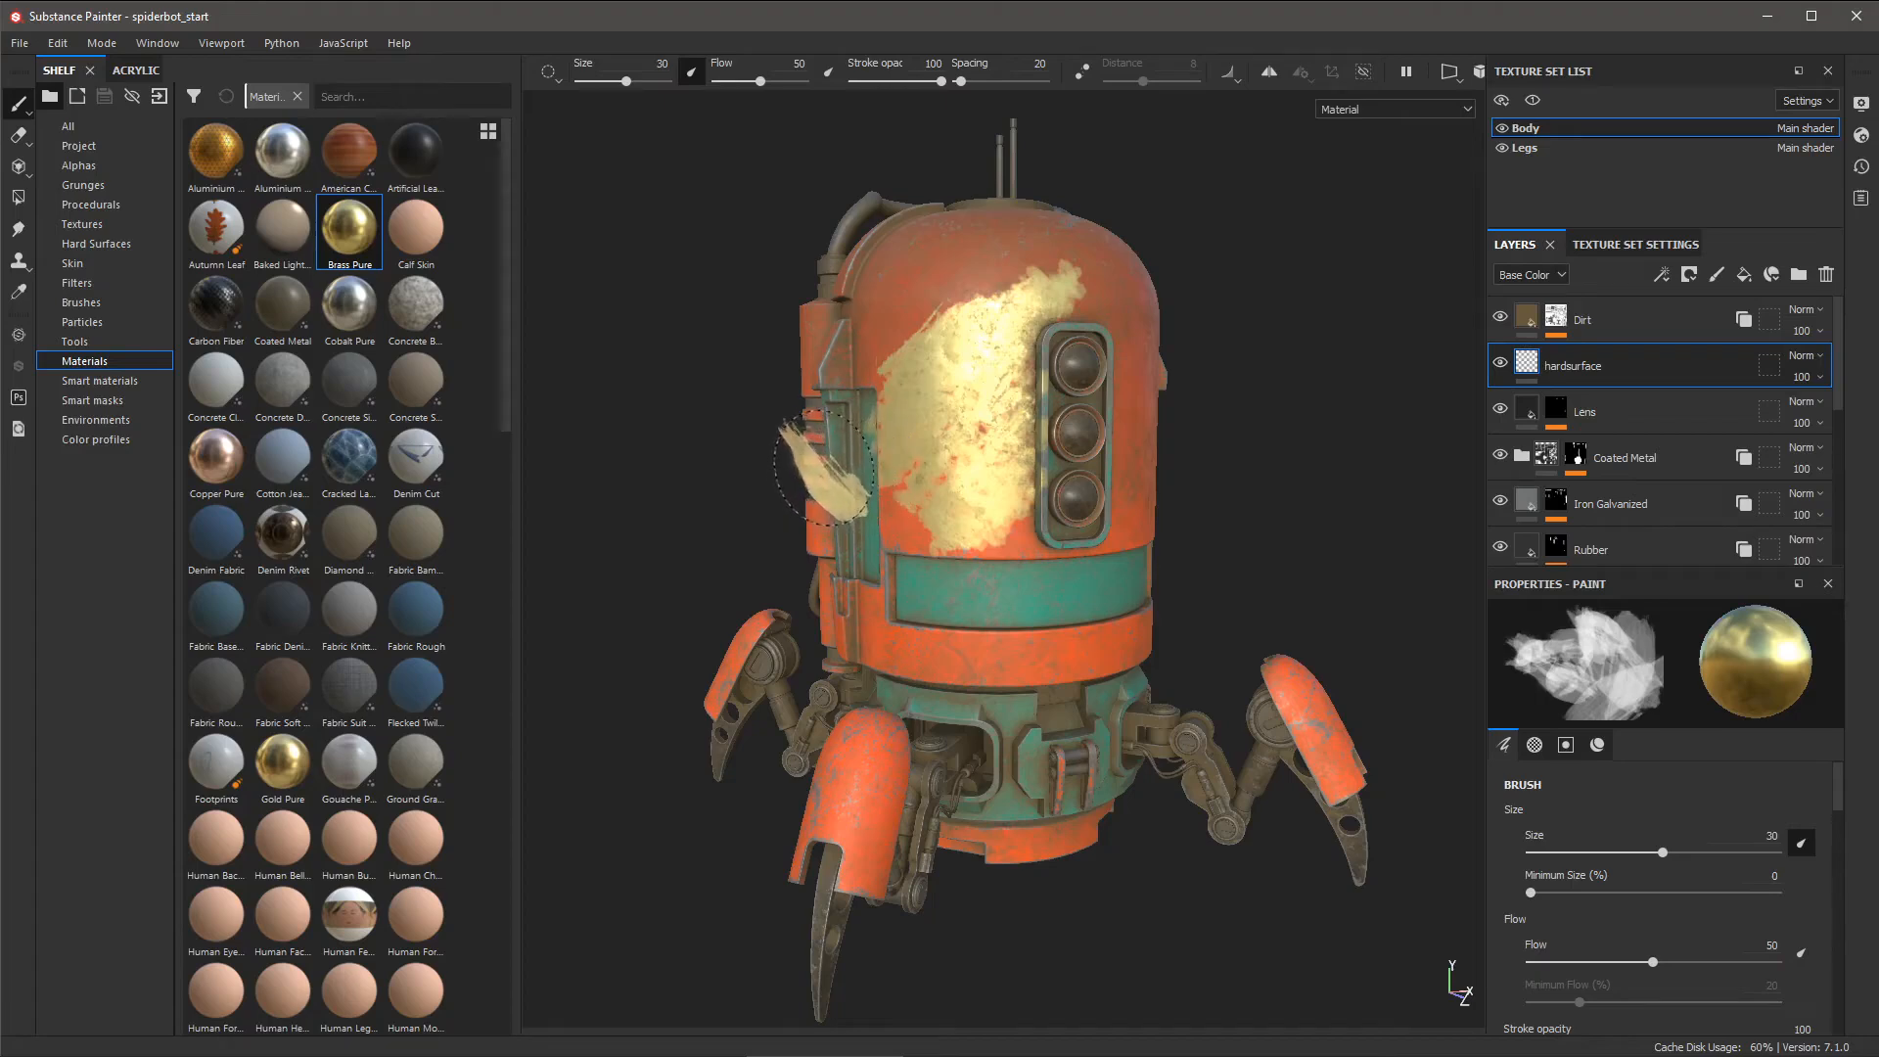
key("ctrl+z")
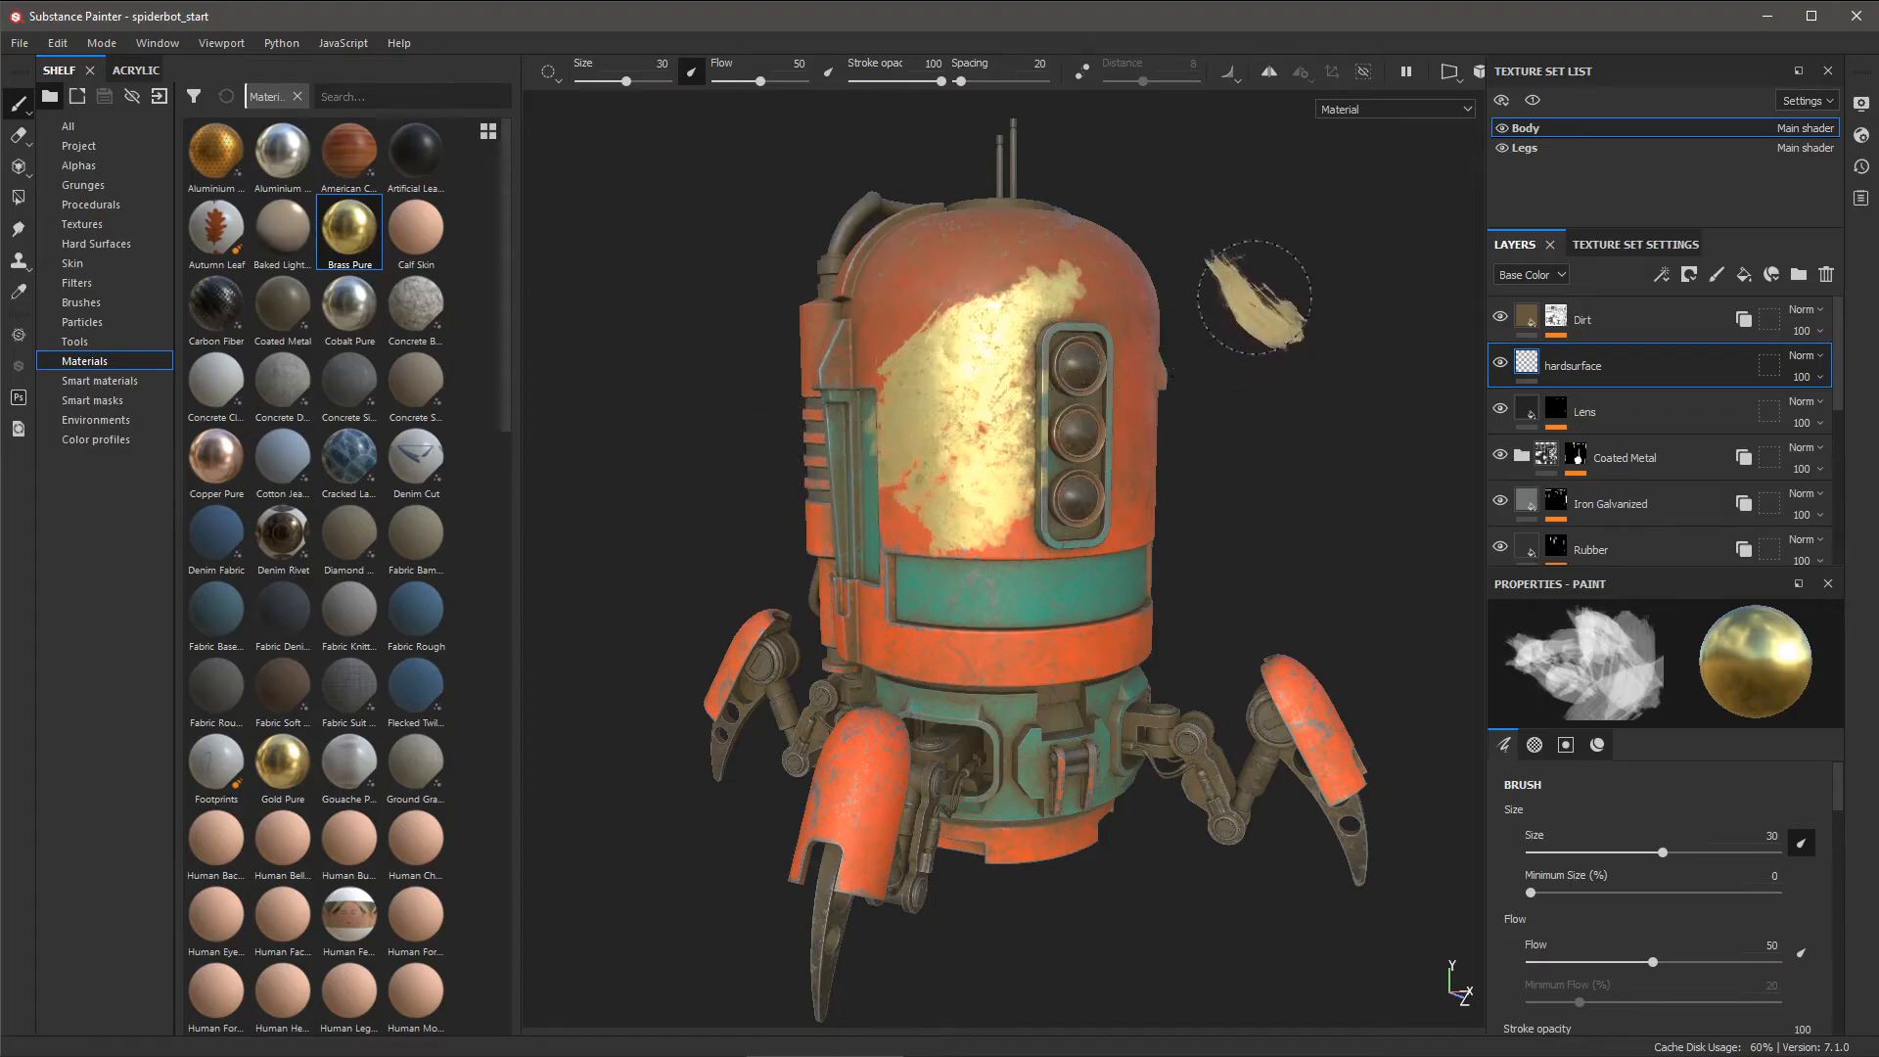
- Switch between the quick panel's Brush and Material settings, then undo the brass patch on the body
right_click(1267, 302)
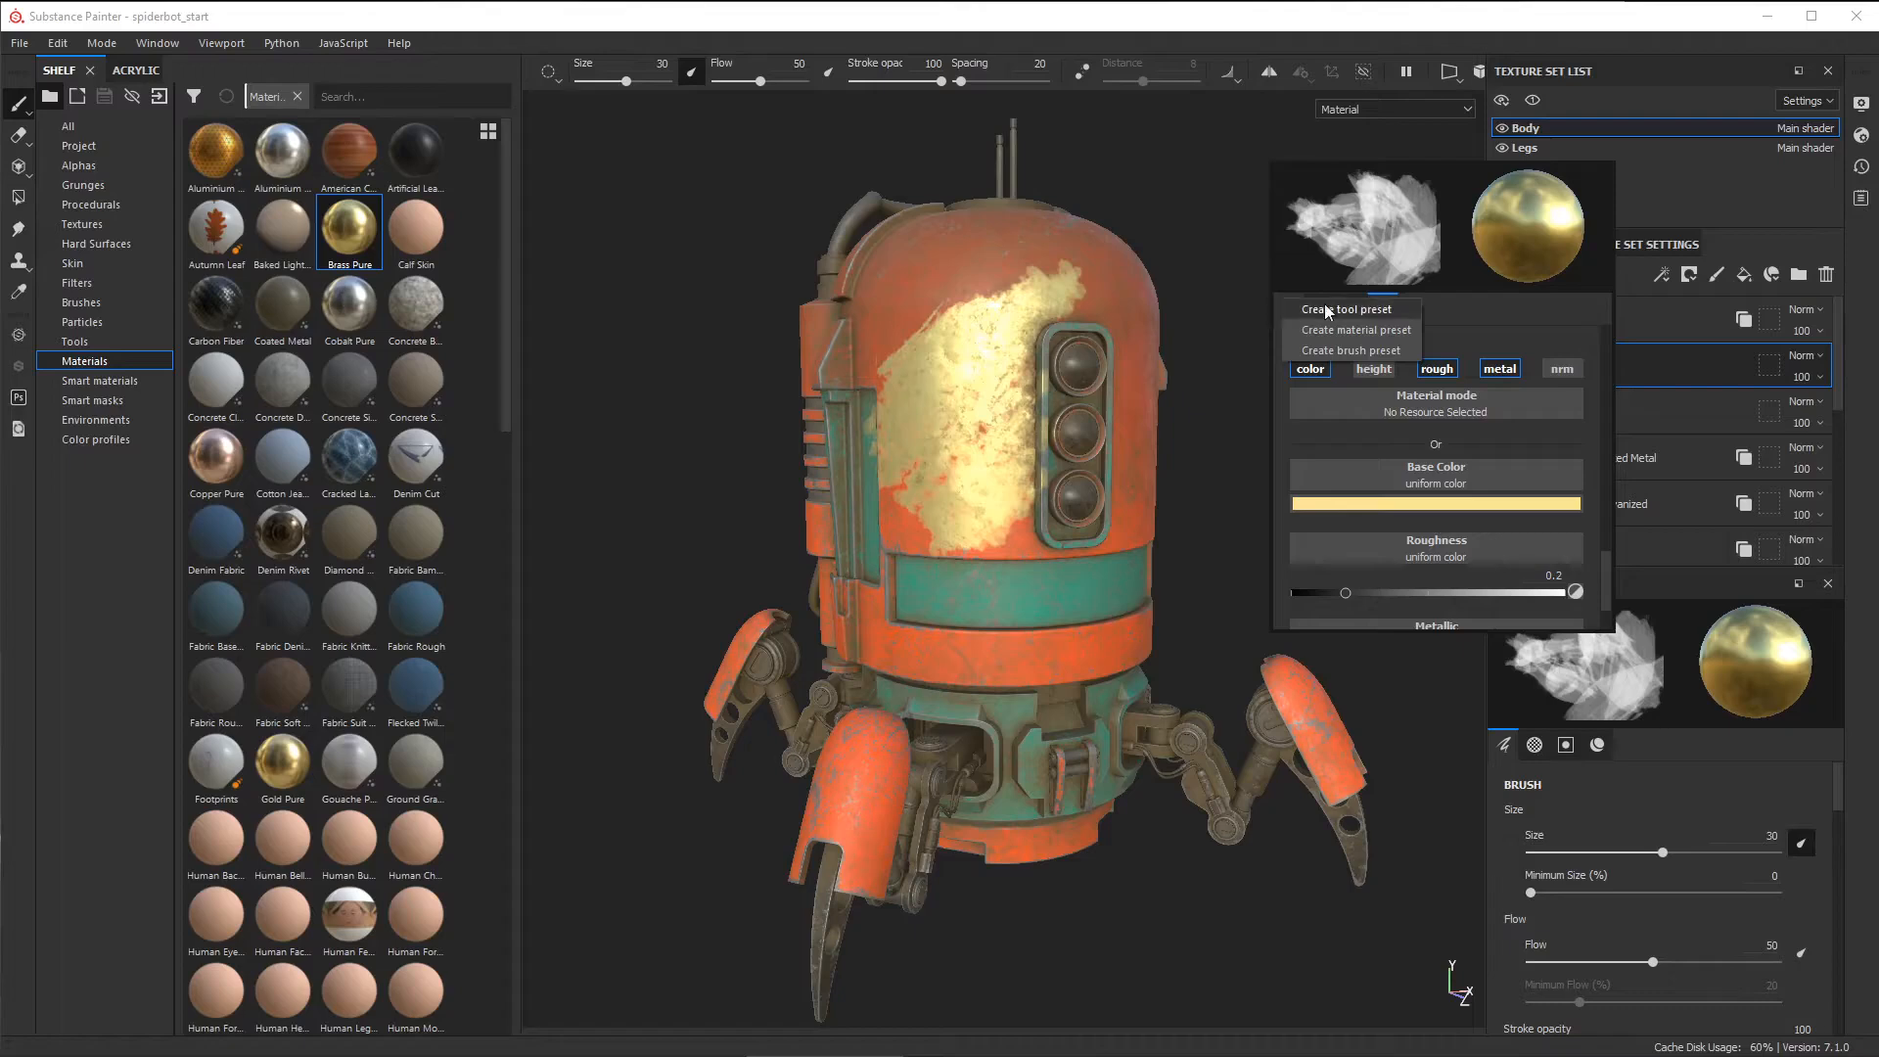
left_click(1464, 313)
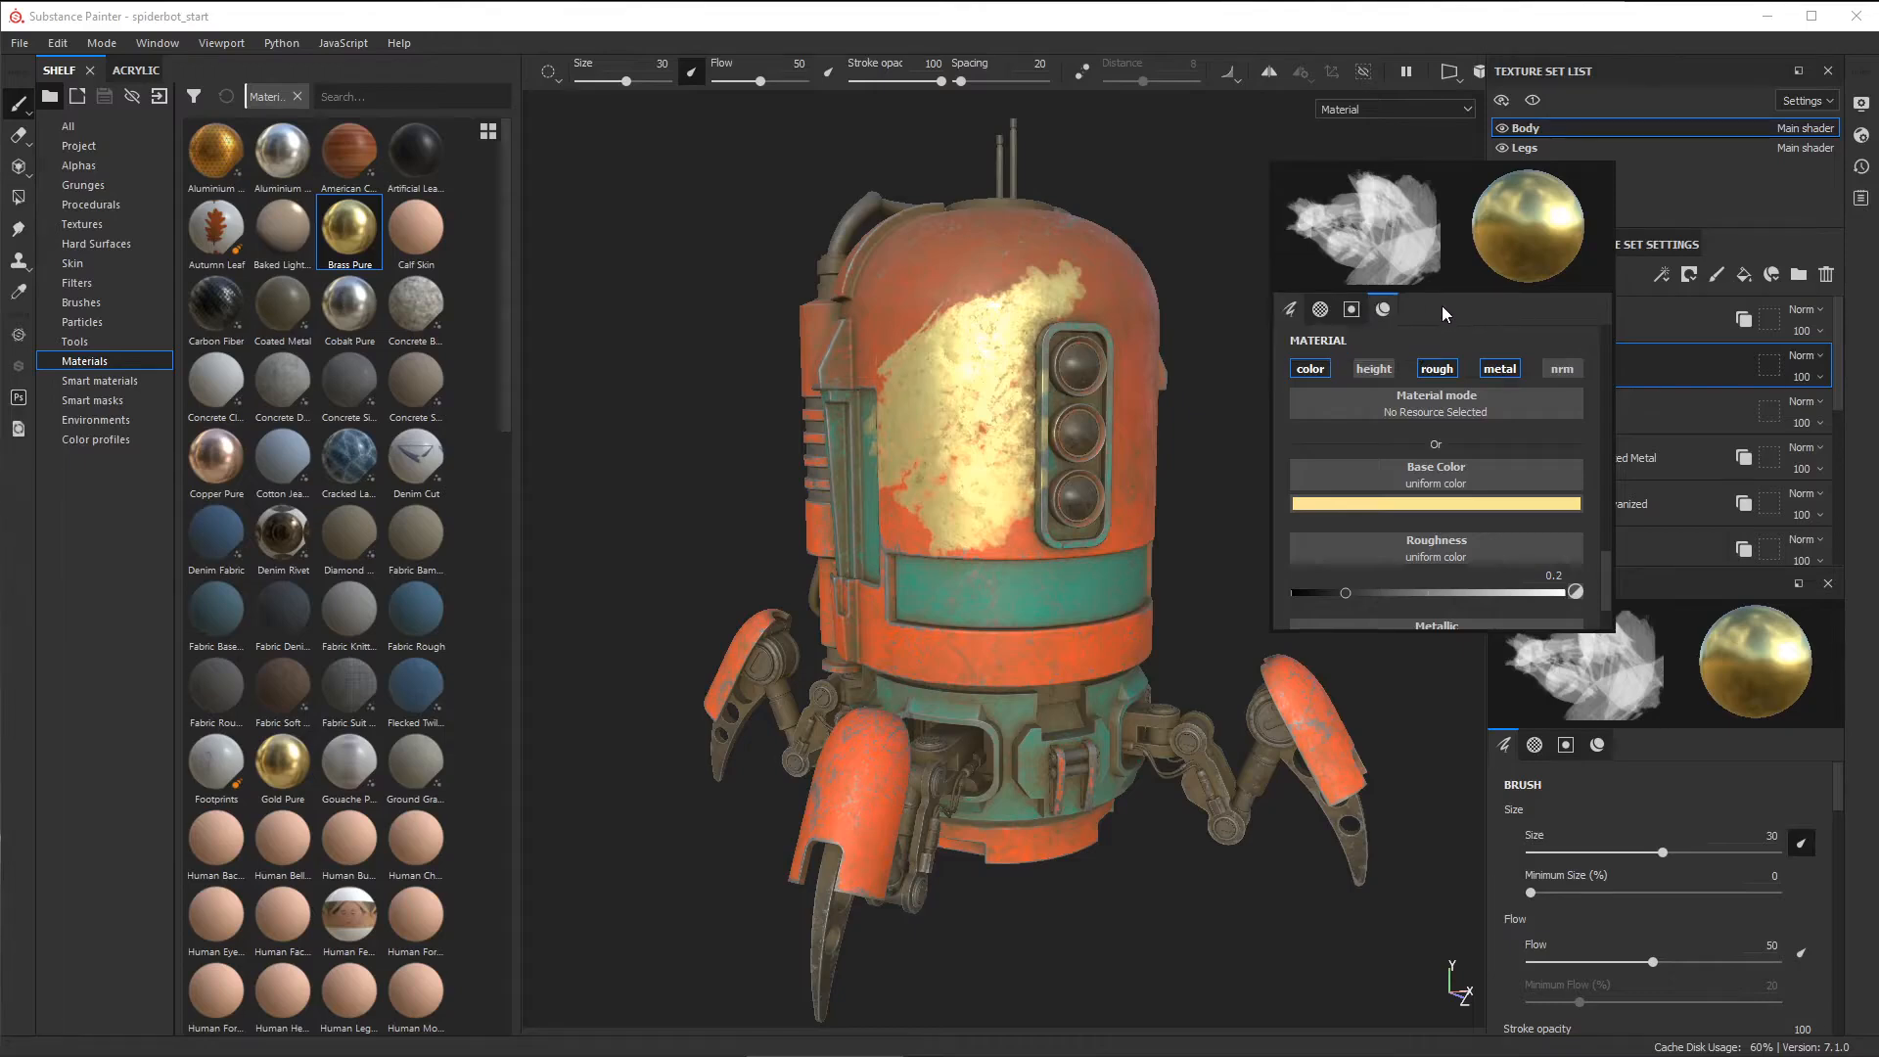
right_click(1437, 306)
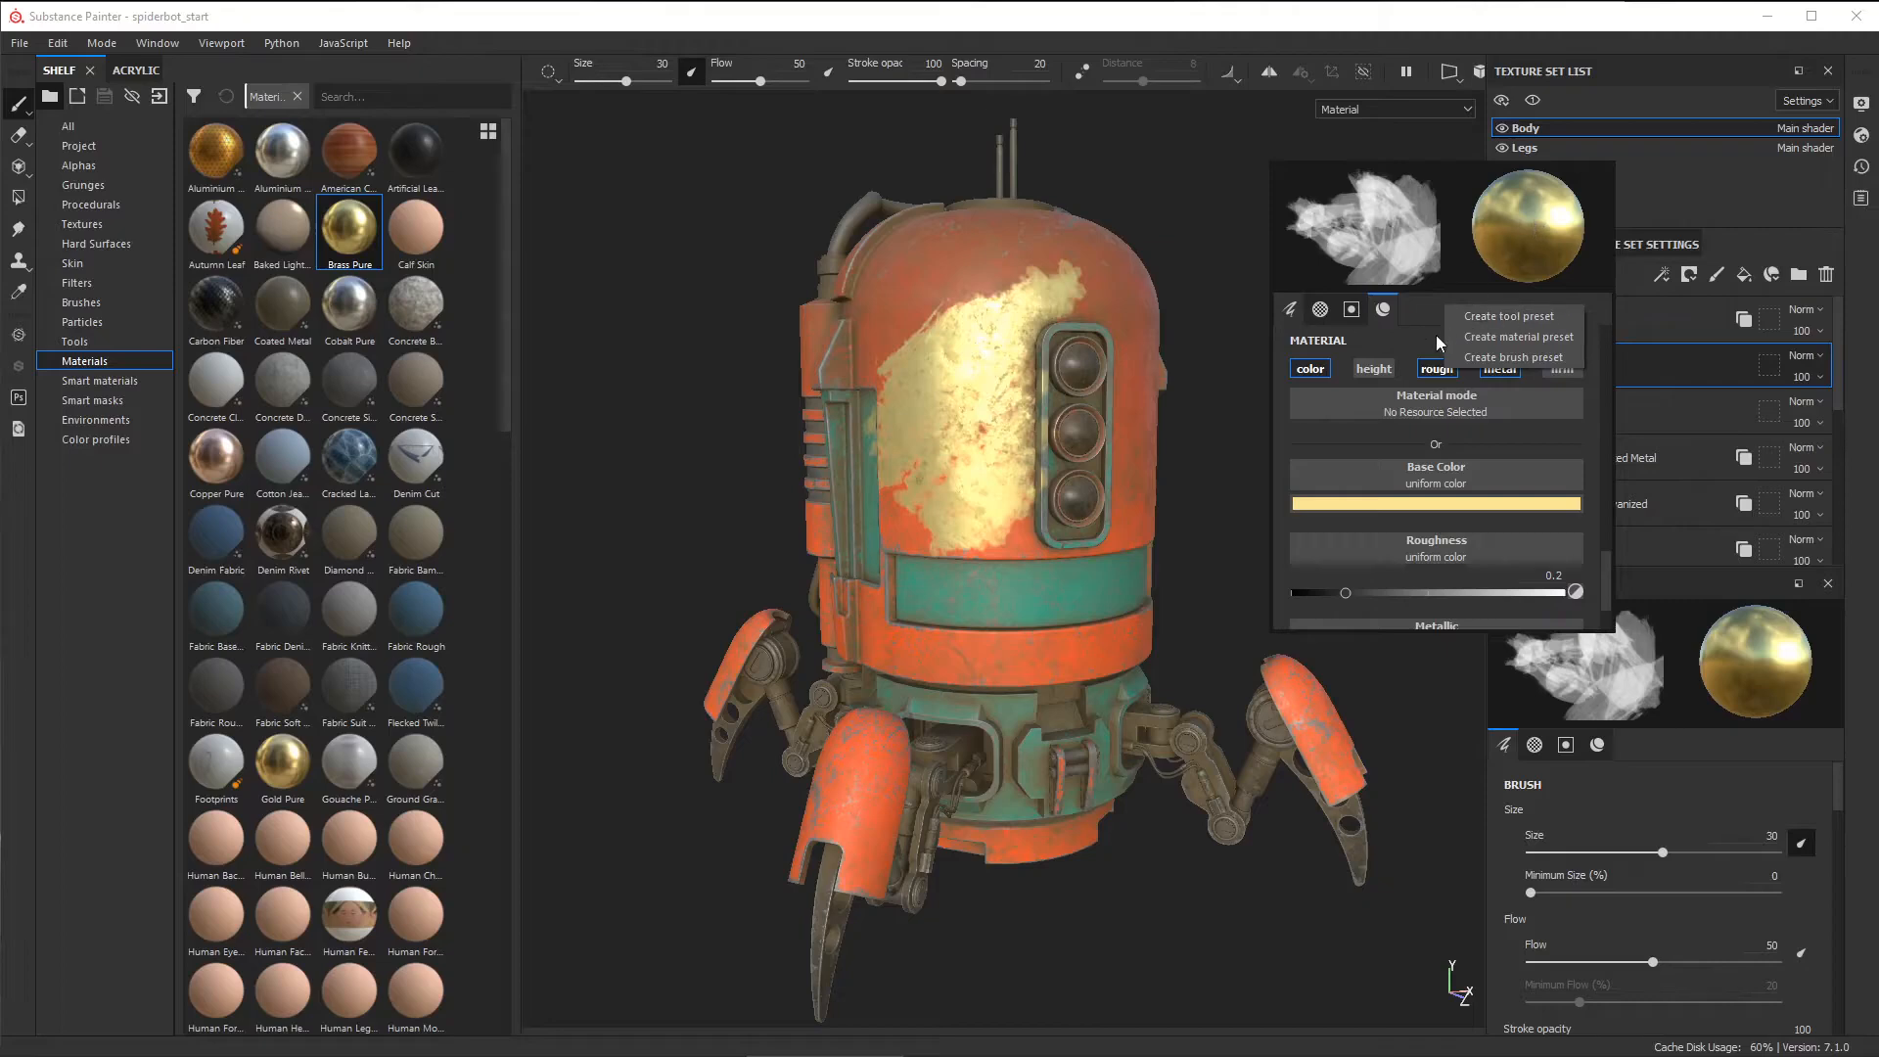
left_click(1287, 310)
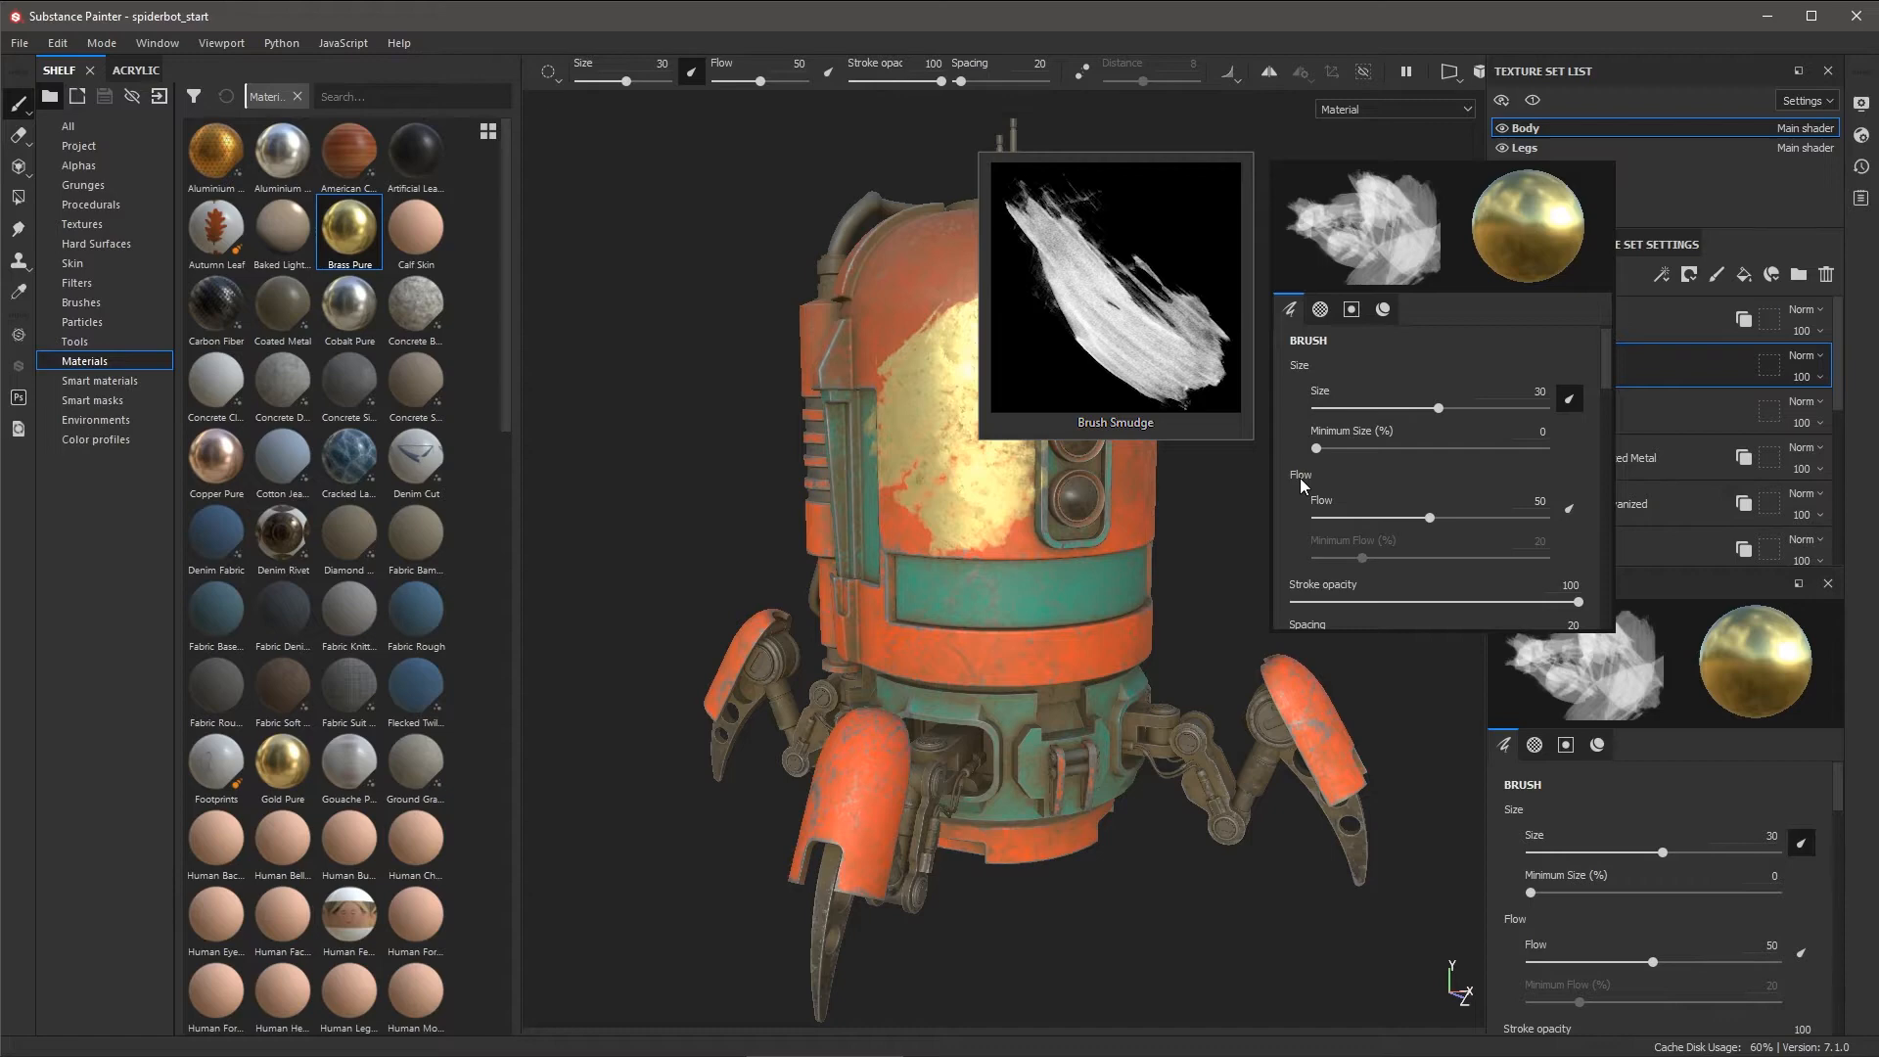
left_click(1388, 309)
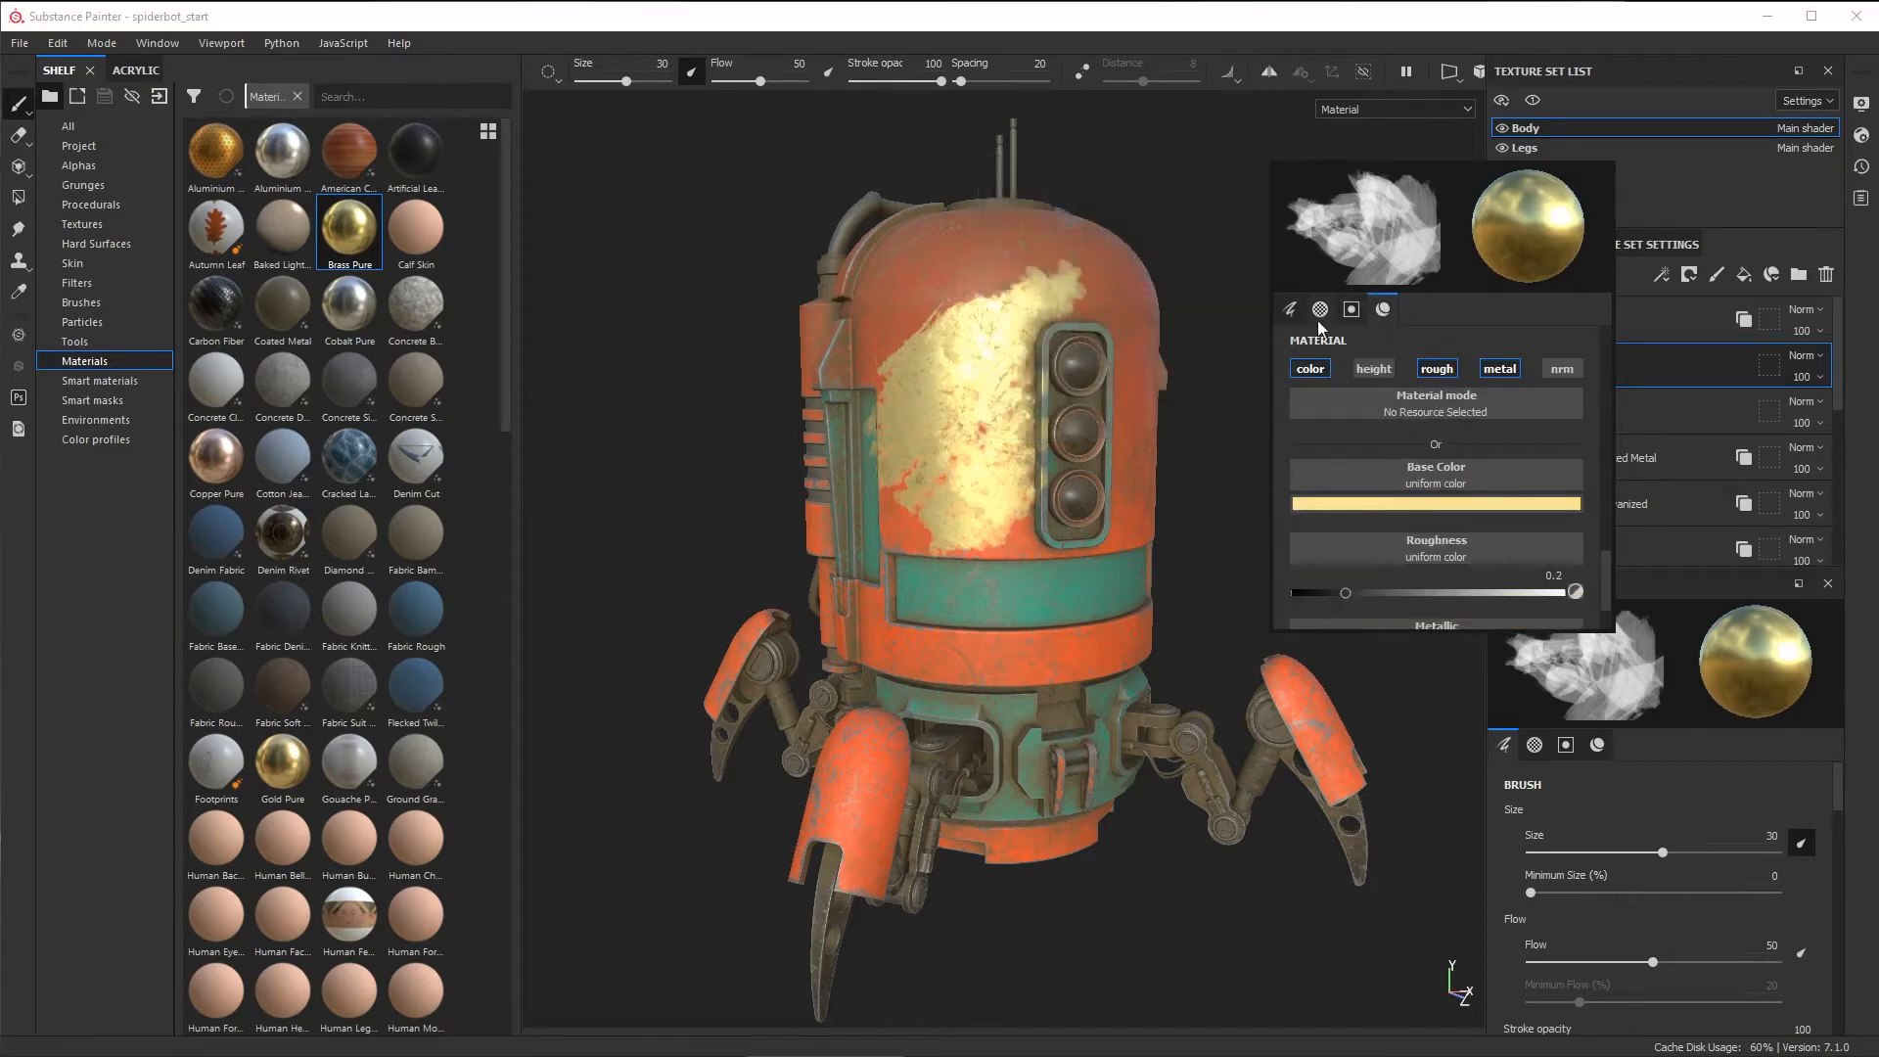
left_click(1291, 310)
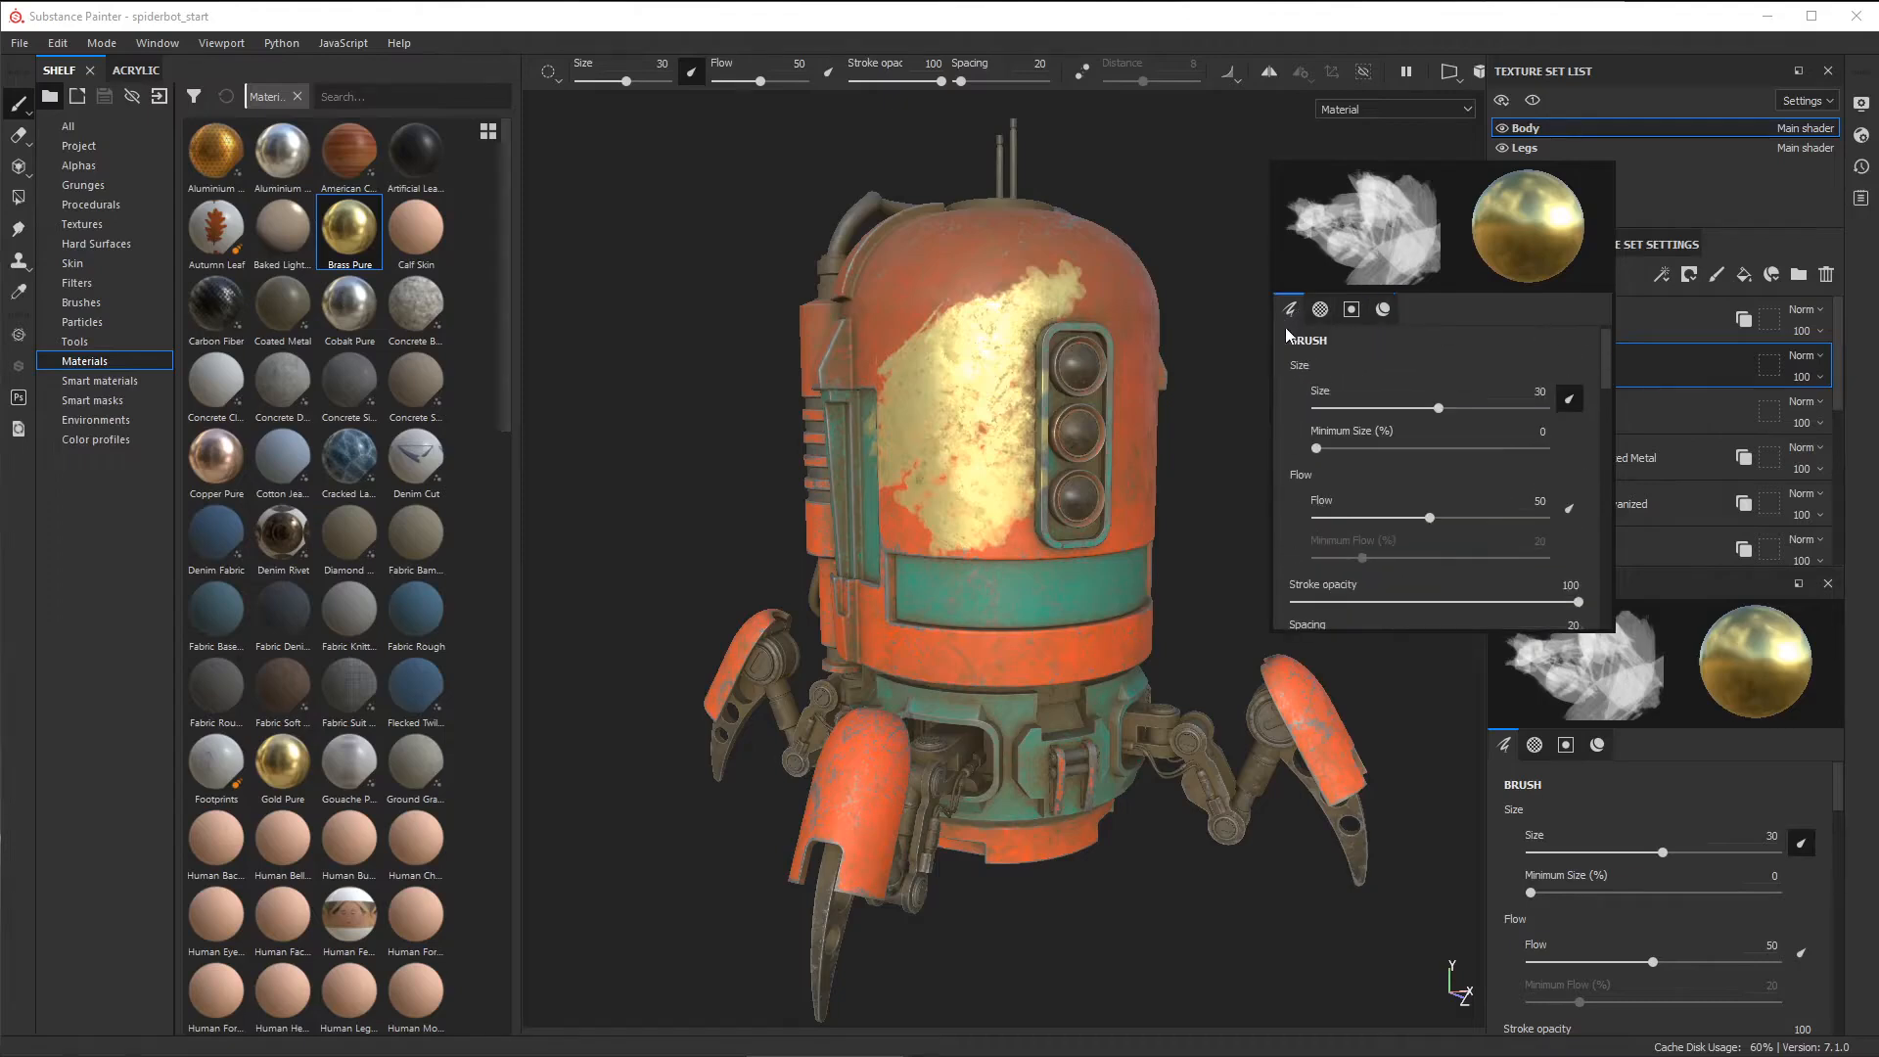
left_click(1383, 311)
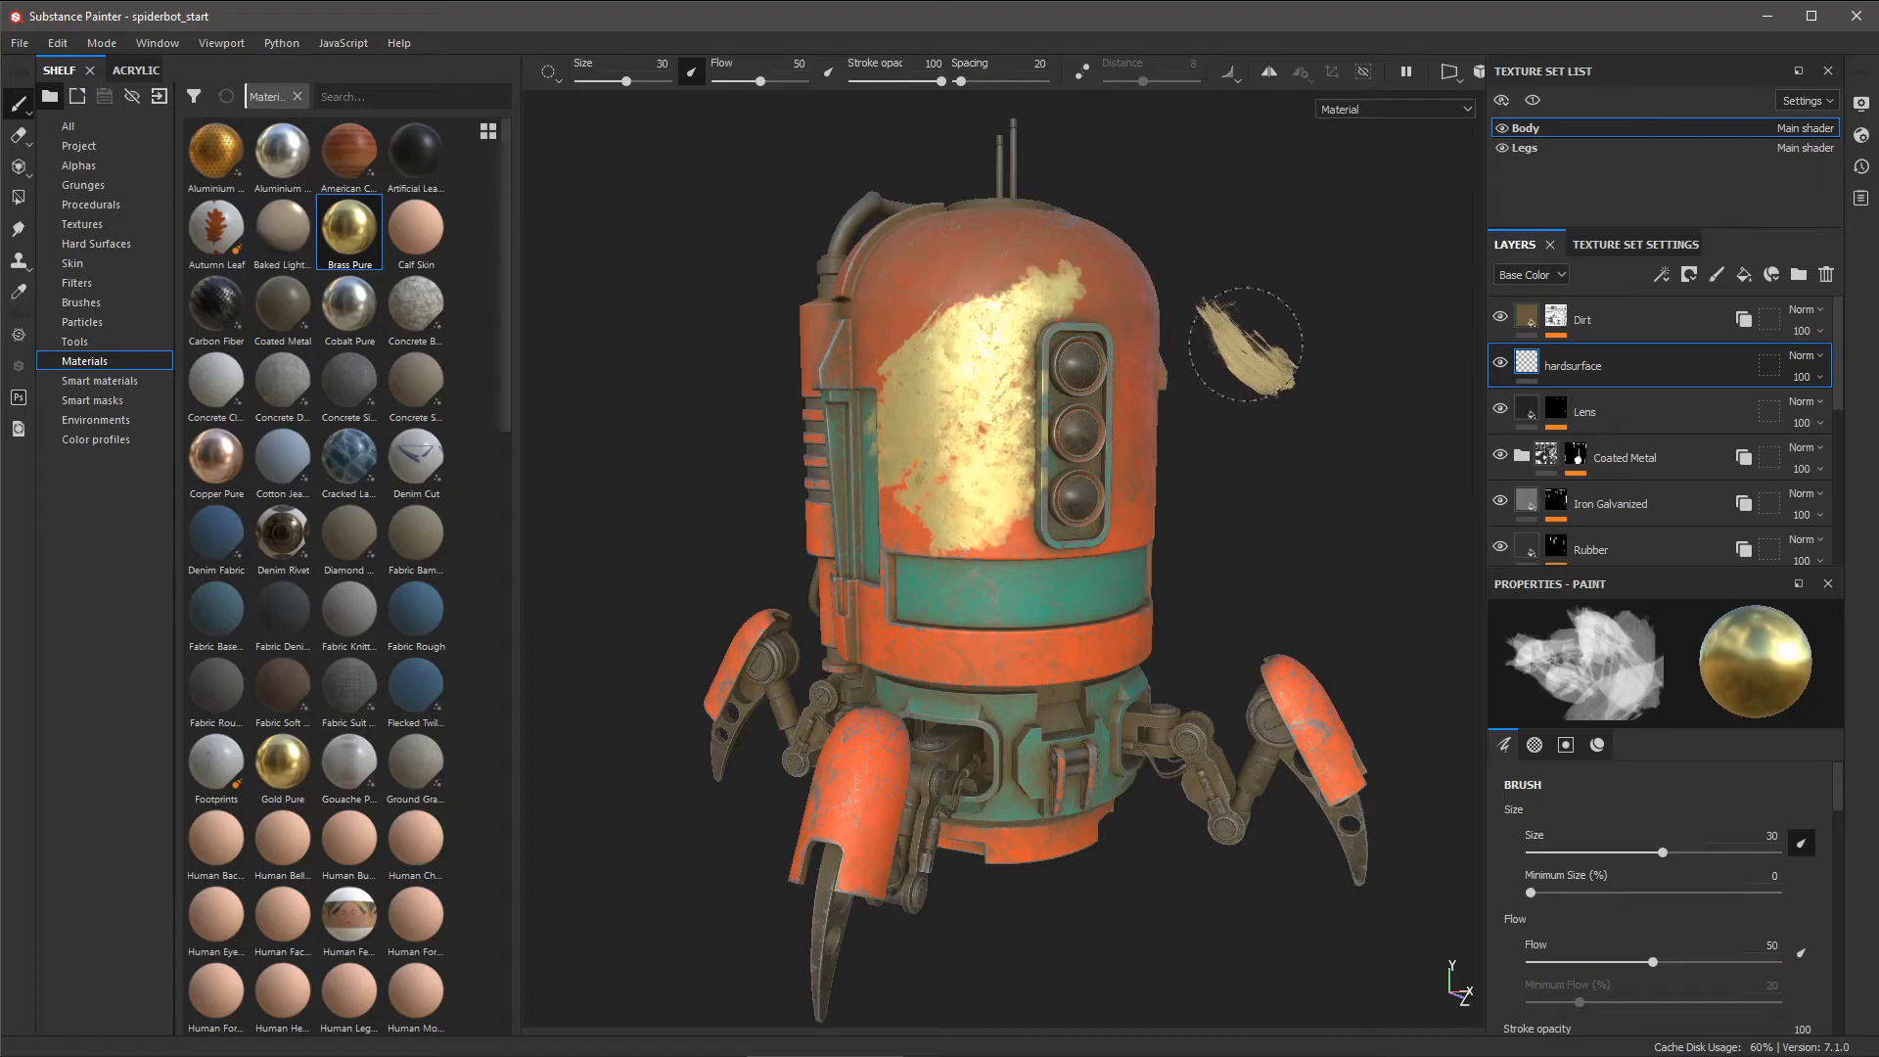
key("ctrl+z")
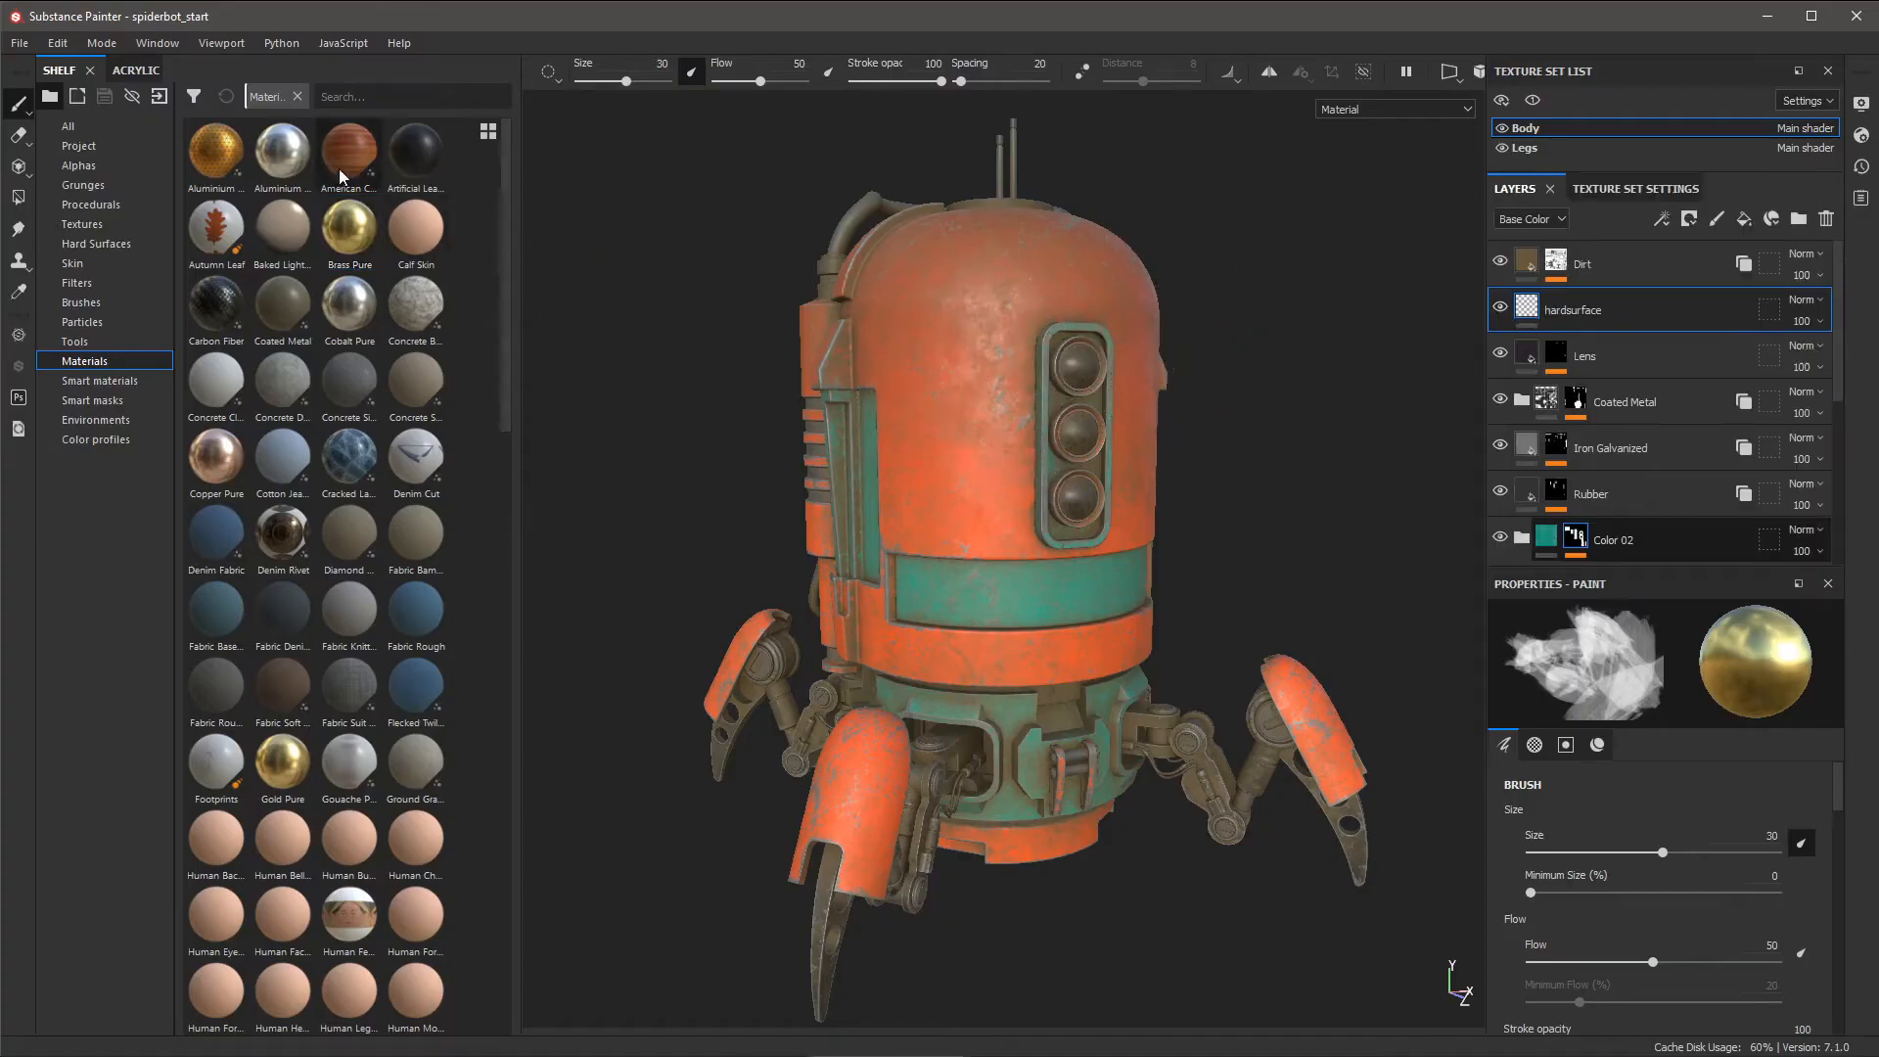
- Choose the Basic Soft brush, limit it to the normal channel only, and list the Hard Surfaces stamps
left_click(68, 305)
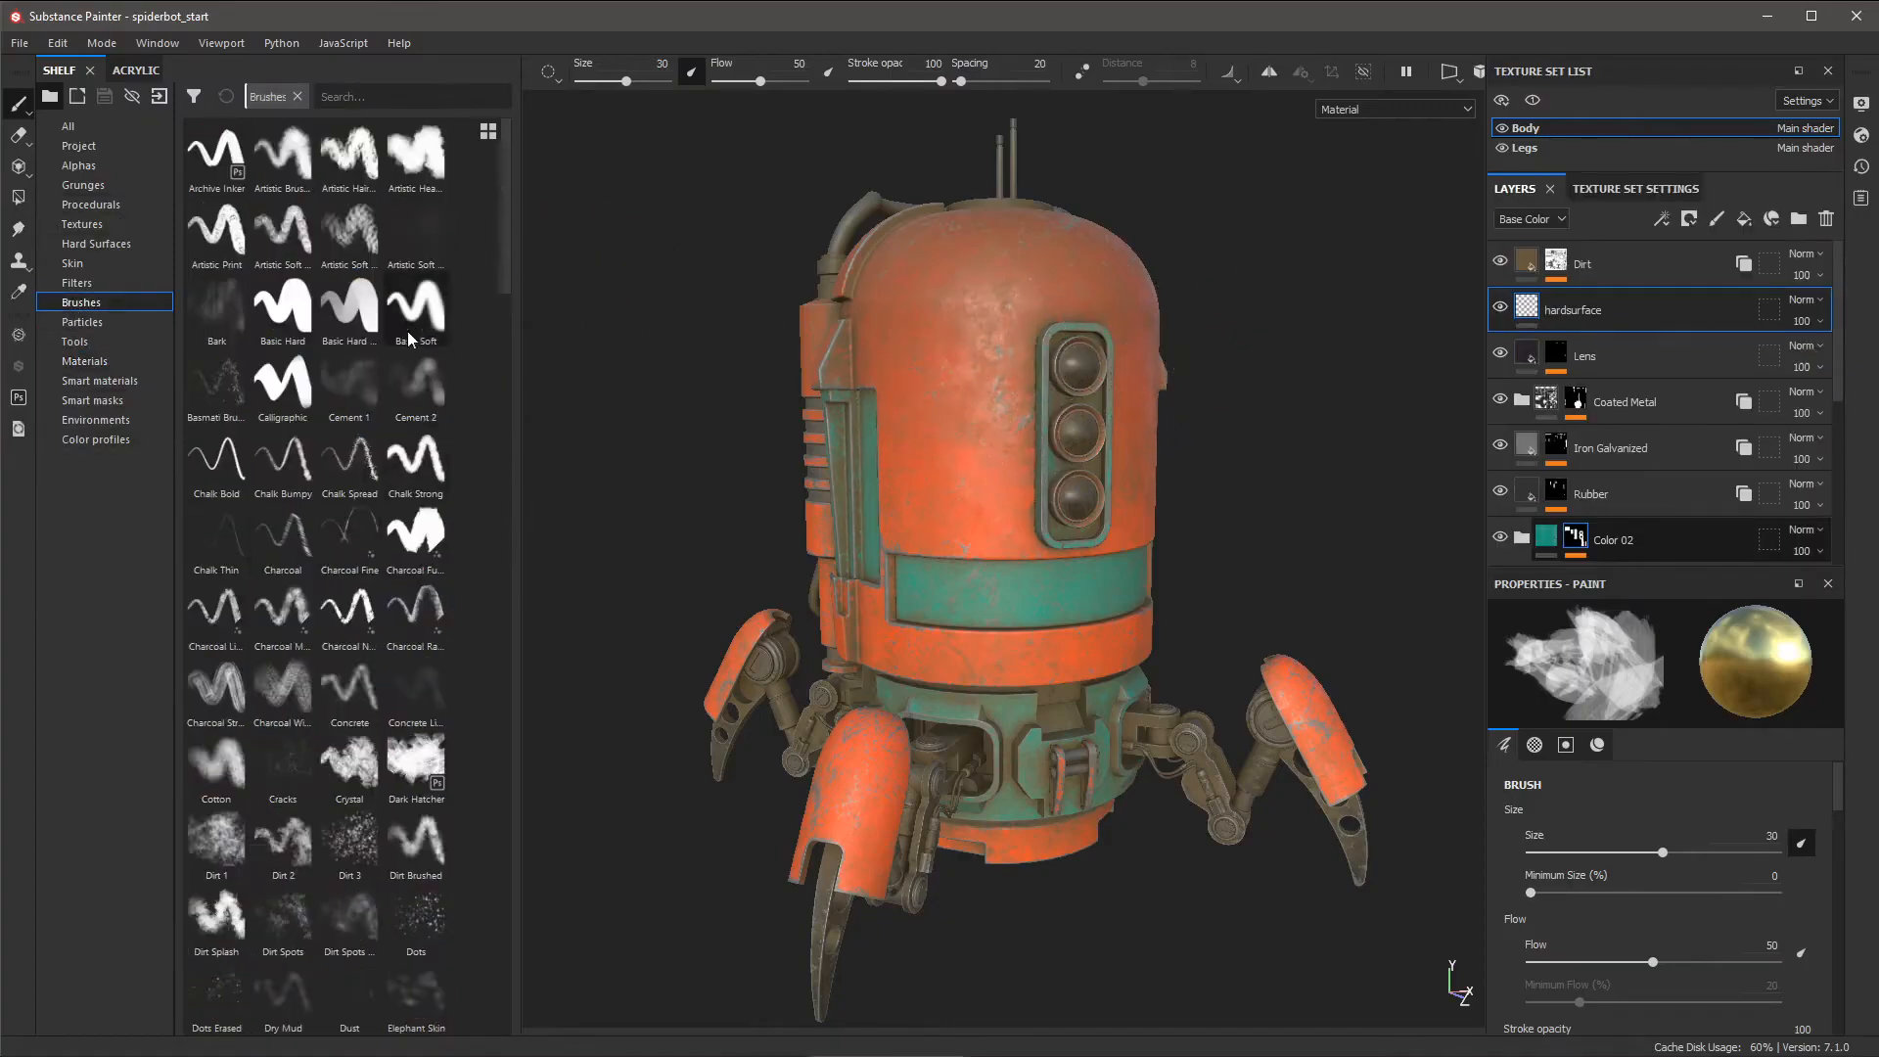
left_click(438, 332)
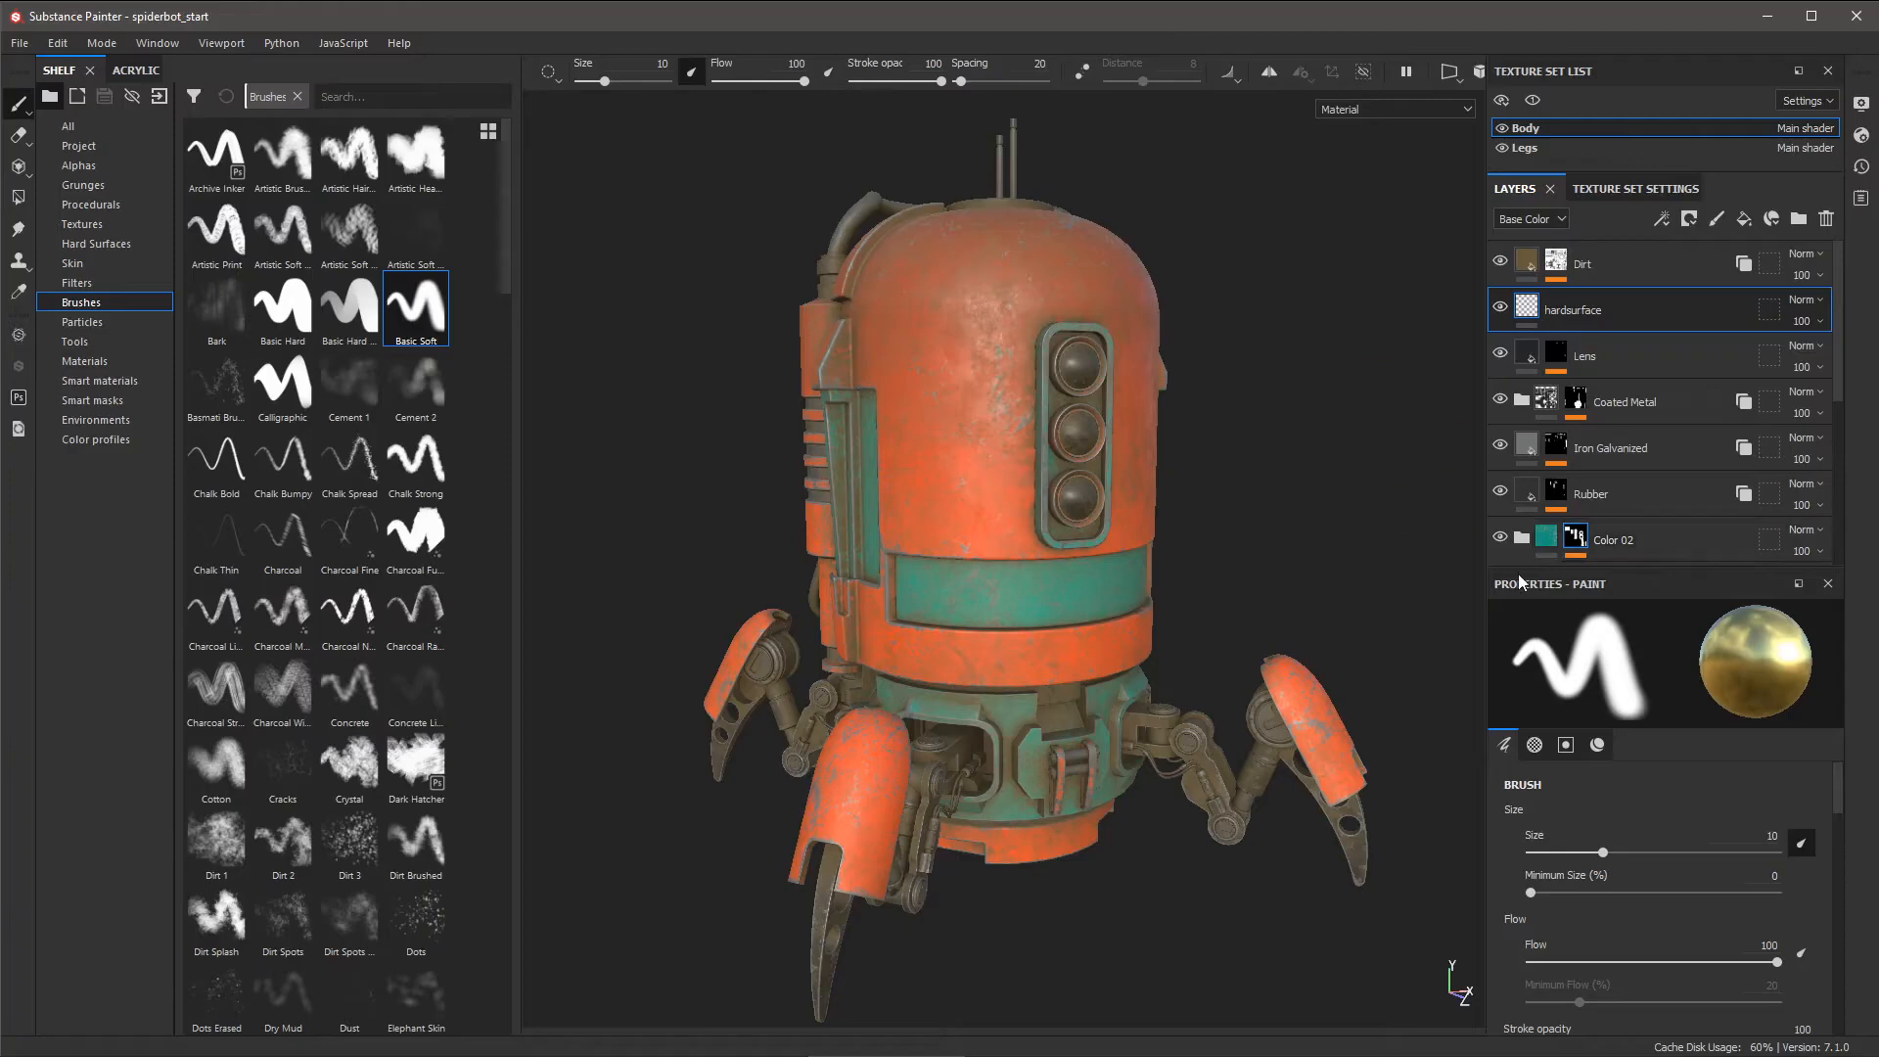
left_click(1595, 742)
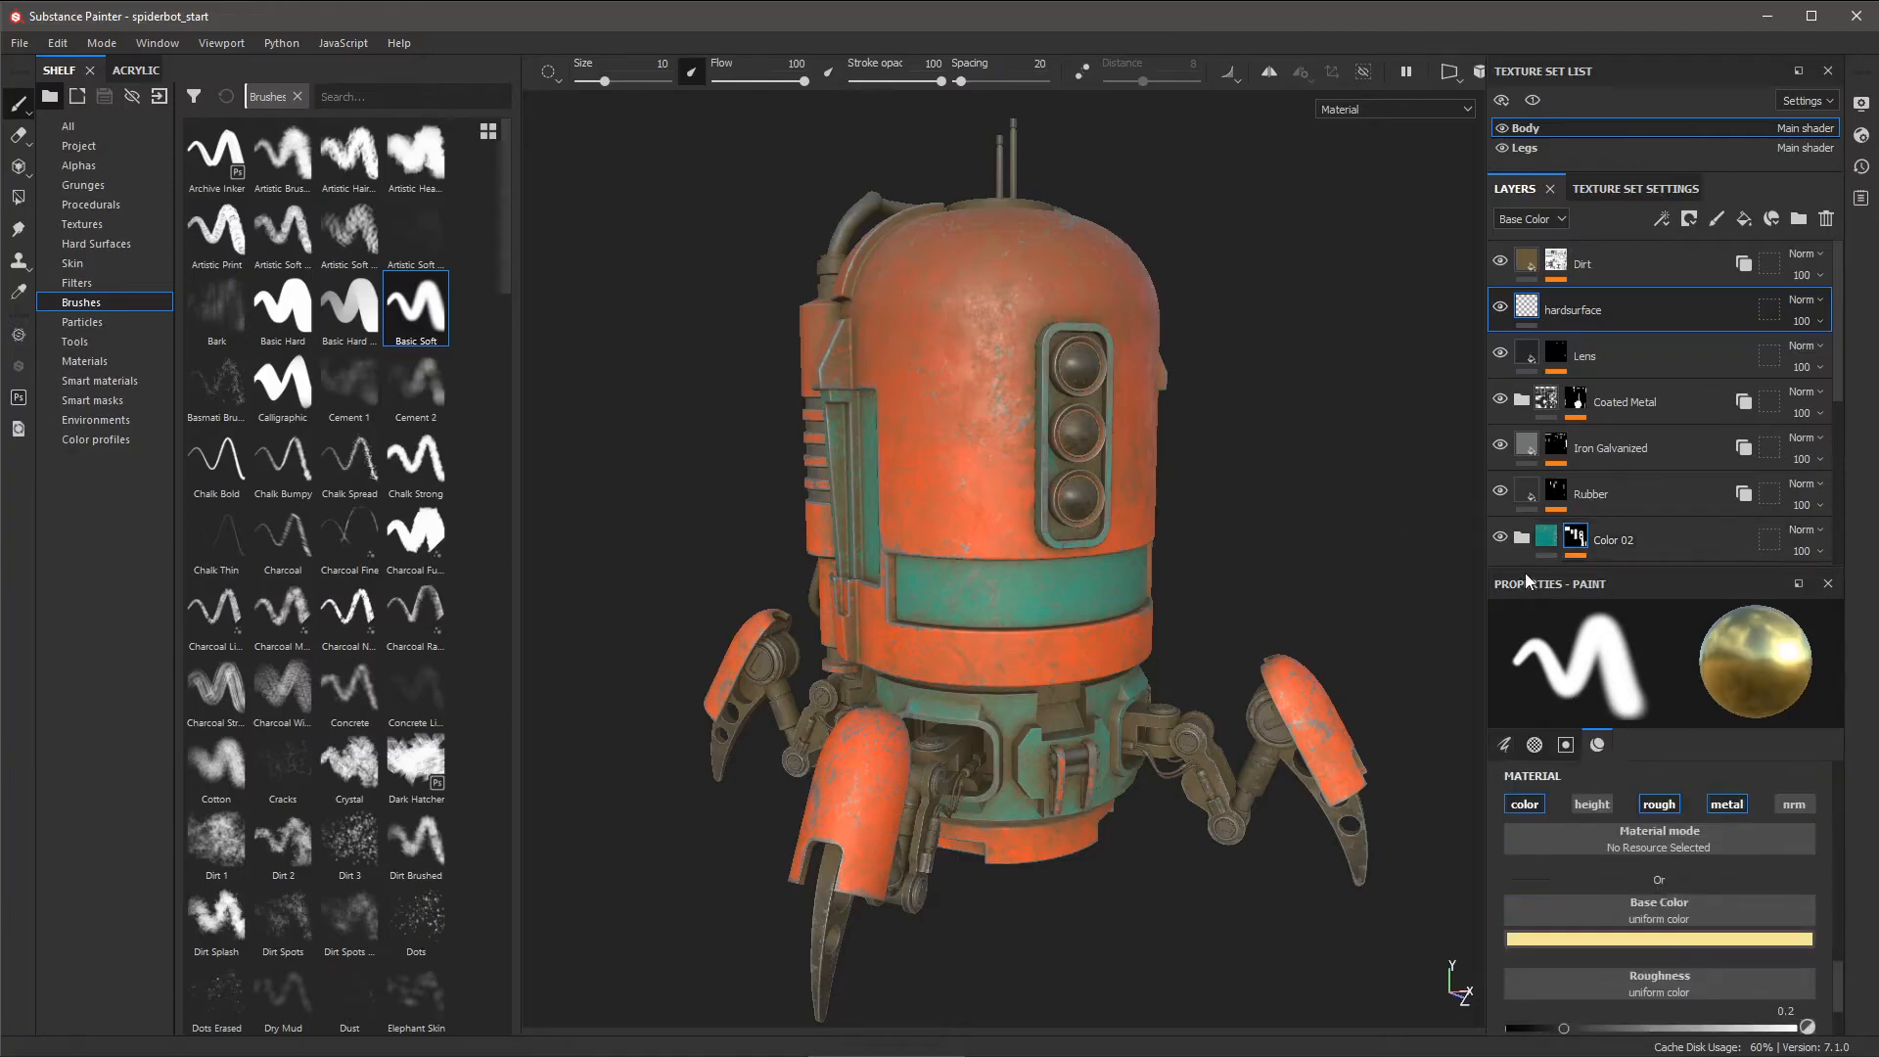
left_click_drag(1526, 566, 1526, 397)
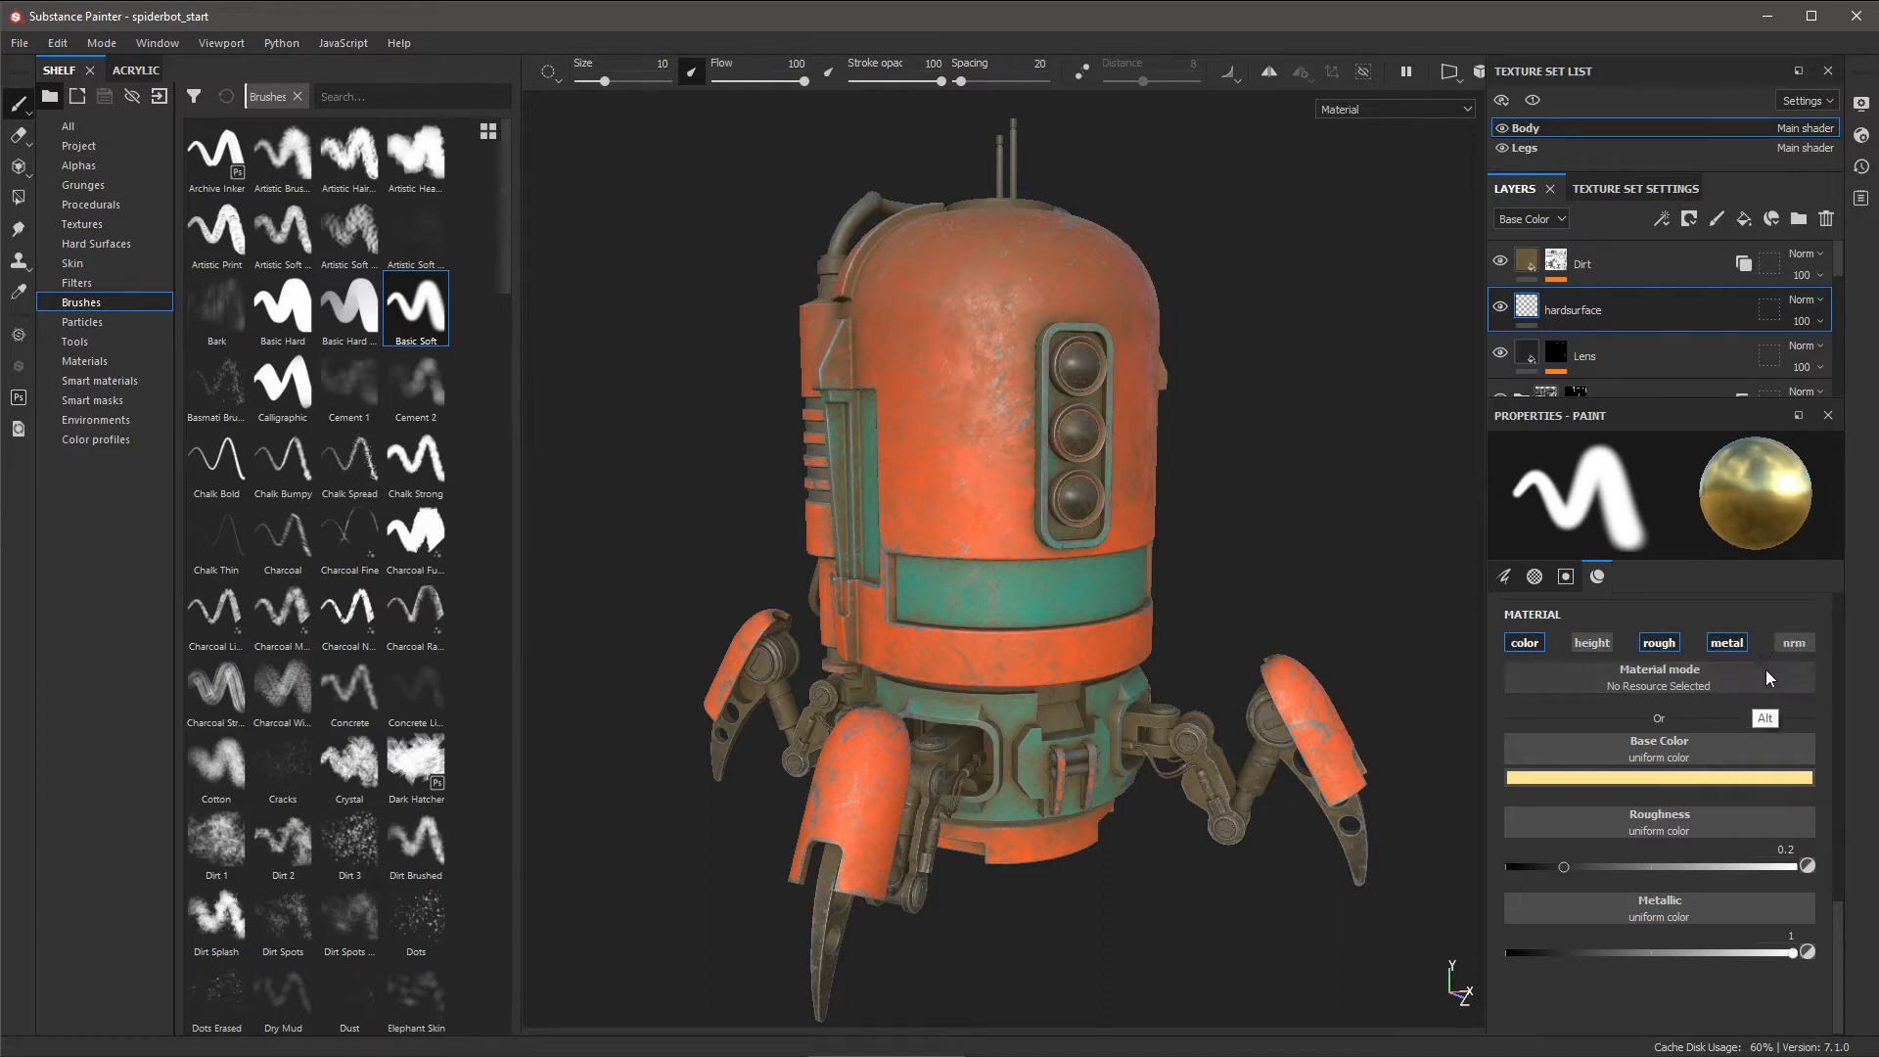
left_click(1794, 642, "alt")
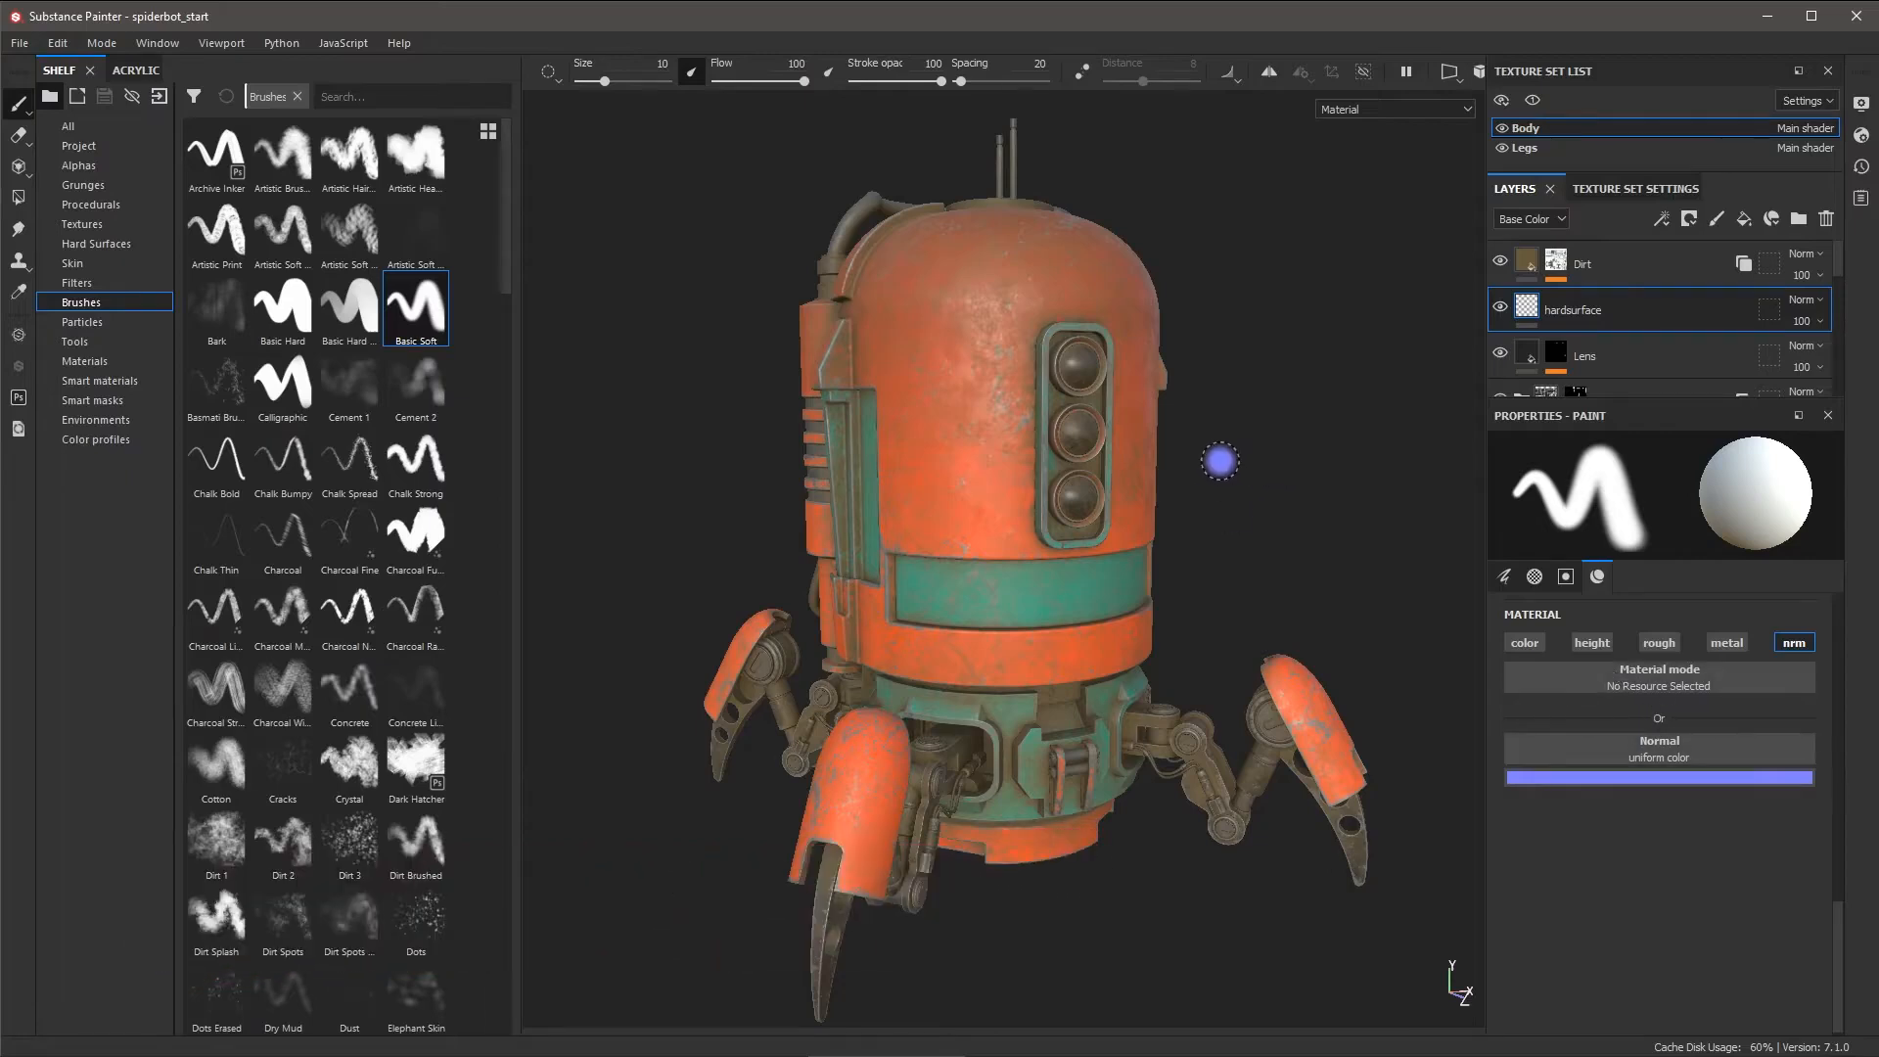
left_click(96, 244)
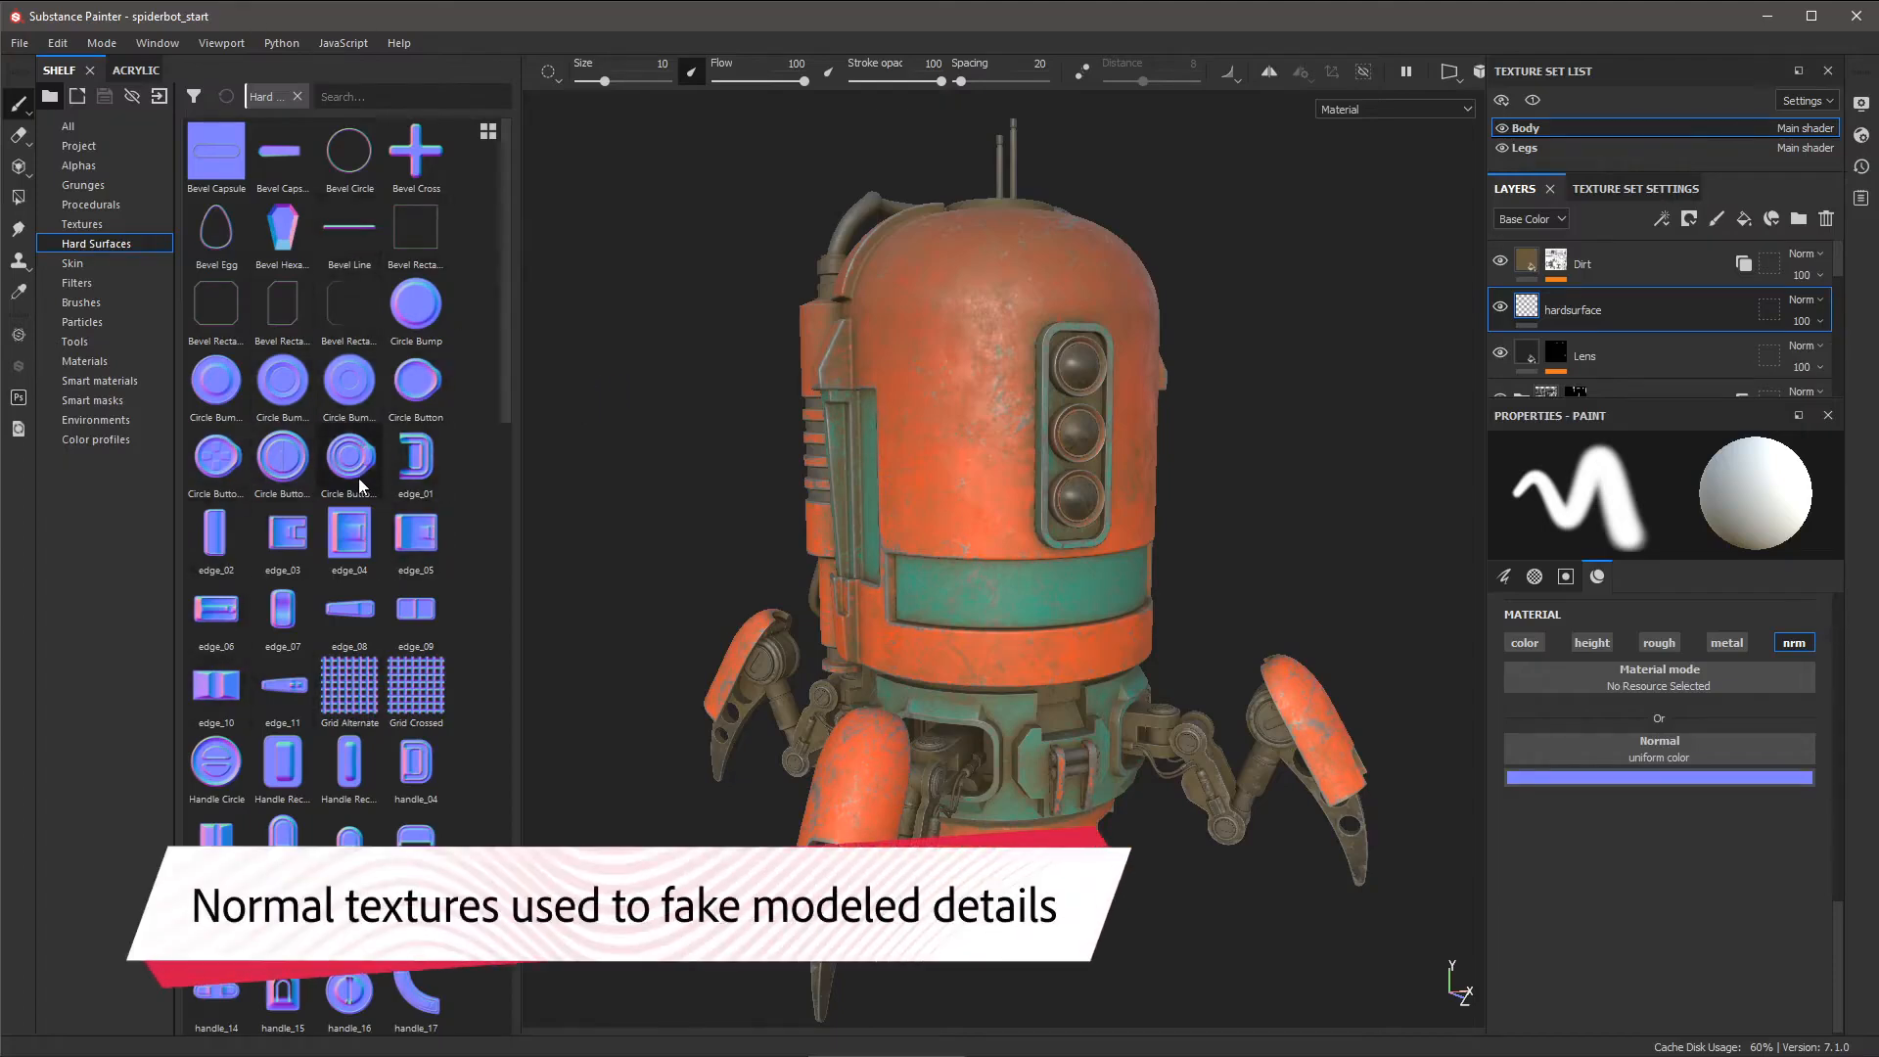
- Filter the shelf for 'vent' and drop Vent Capsule Horizontal into the brush's Normal slot
left_click_drag(355, 484, 823, 474)
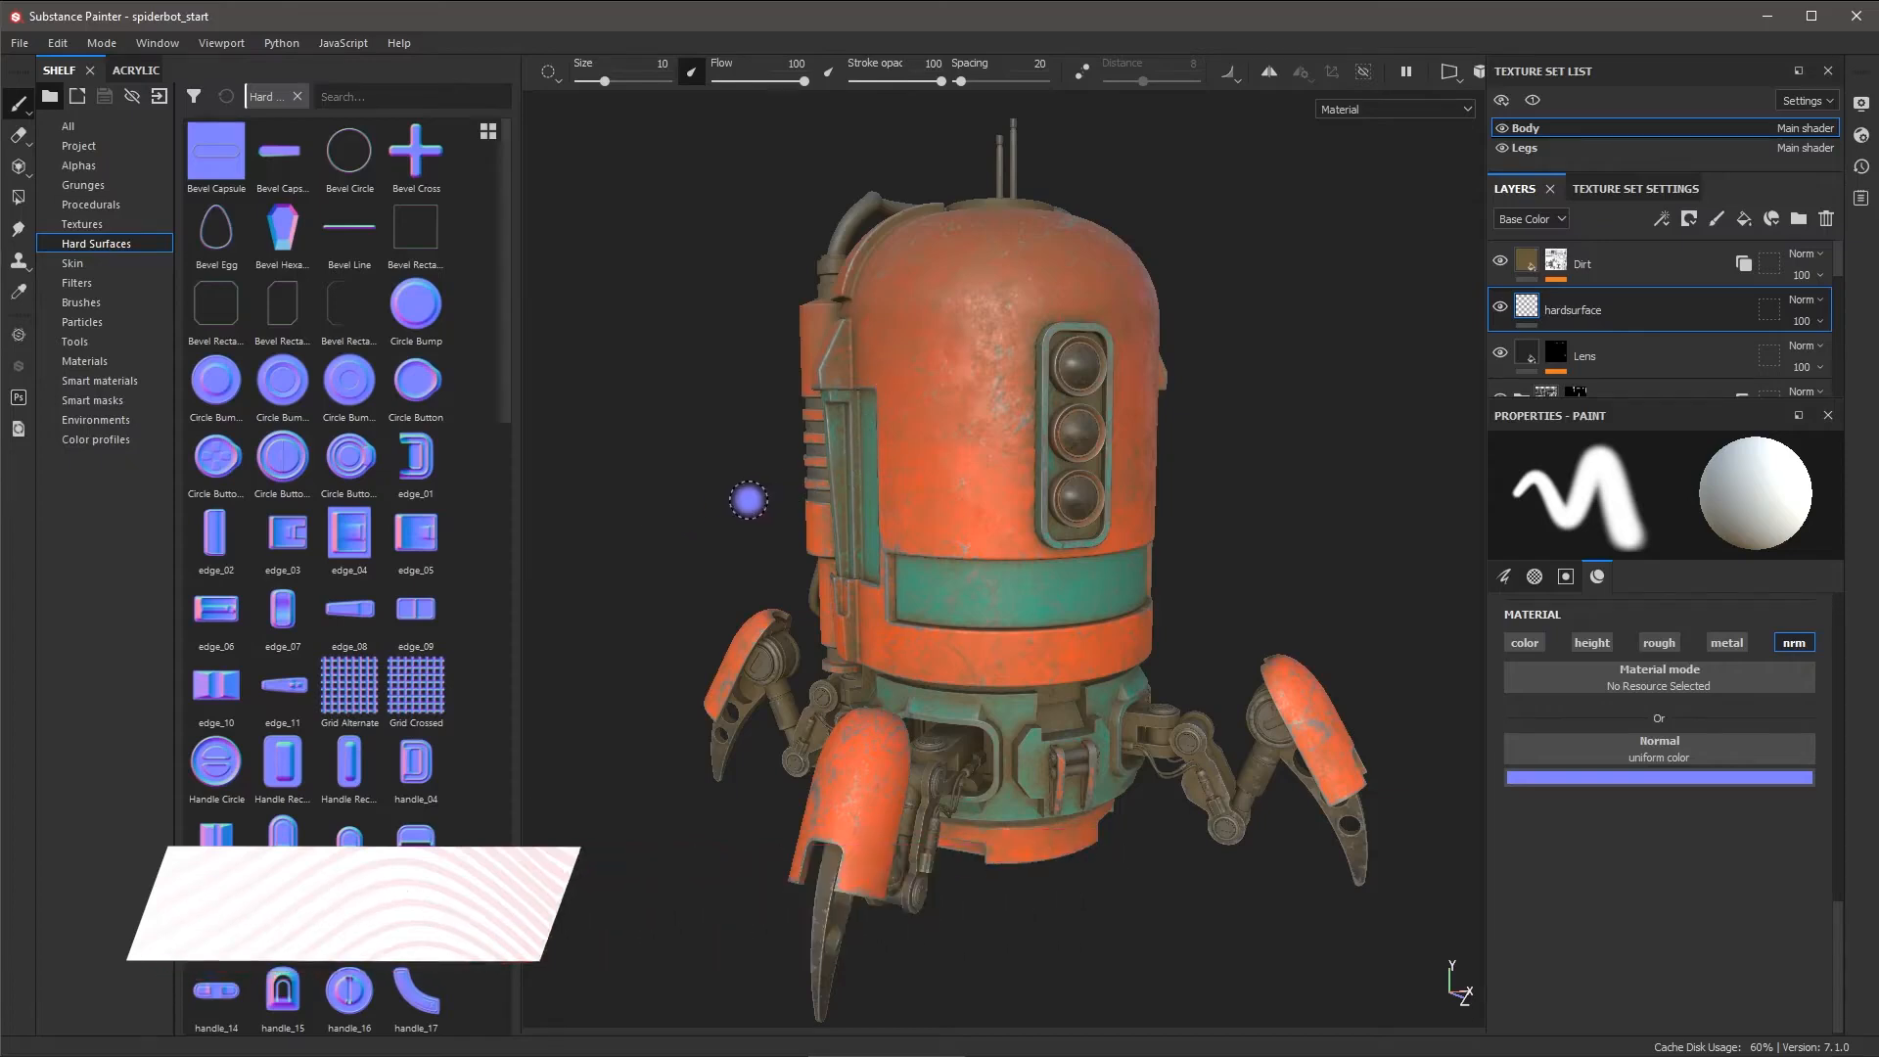
left_click(388, 96)
type("ve")
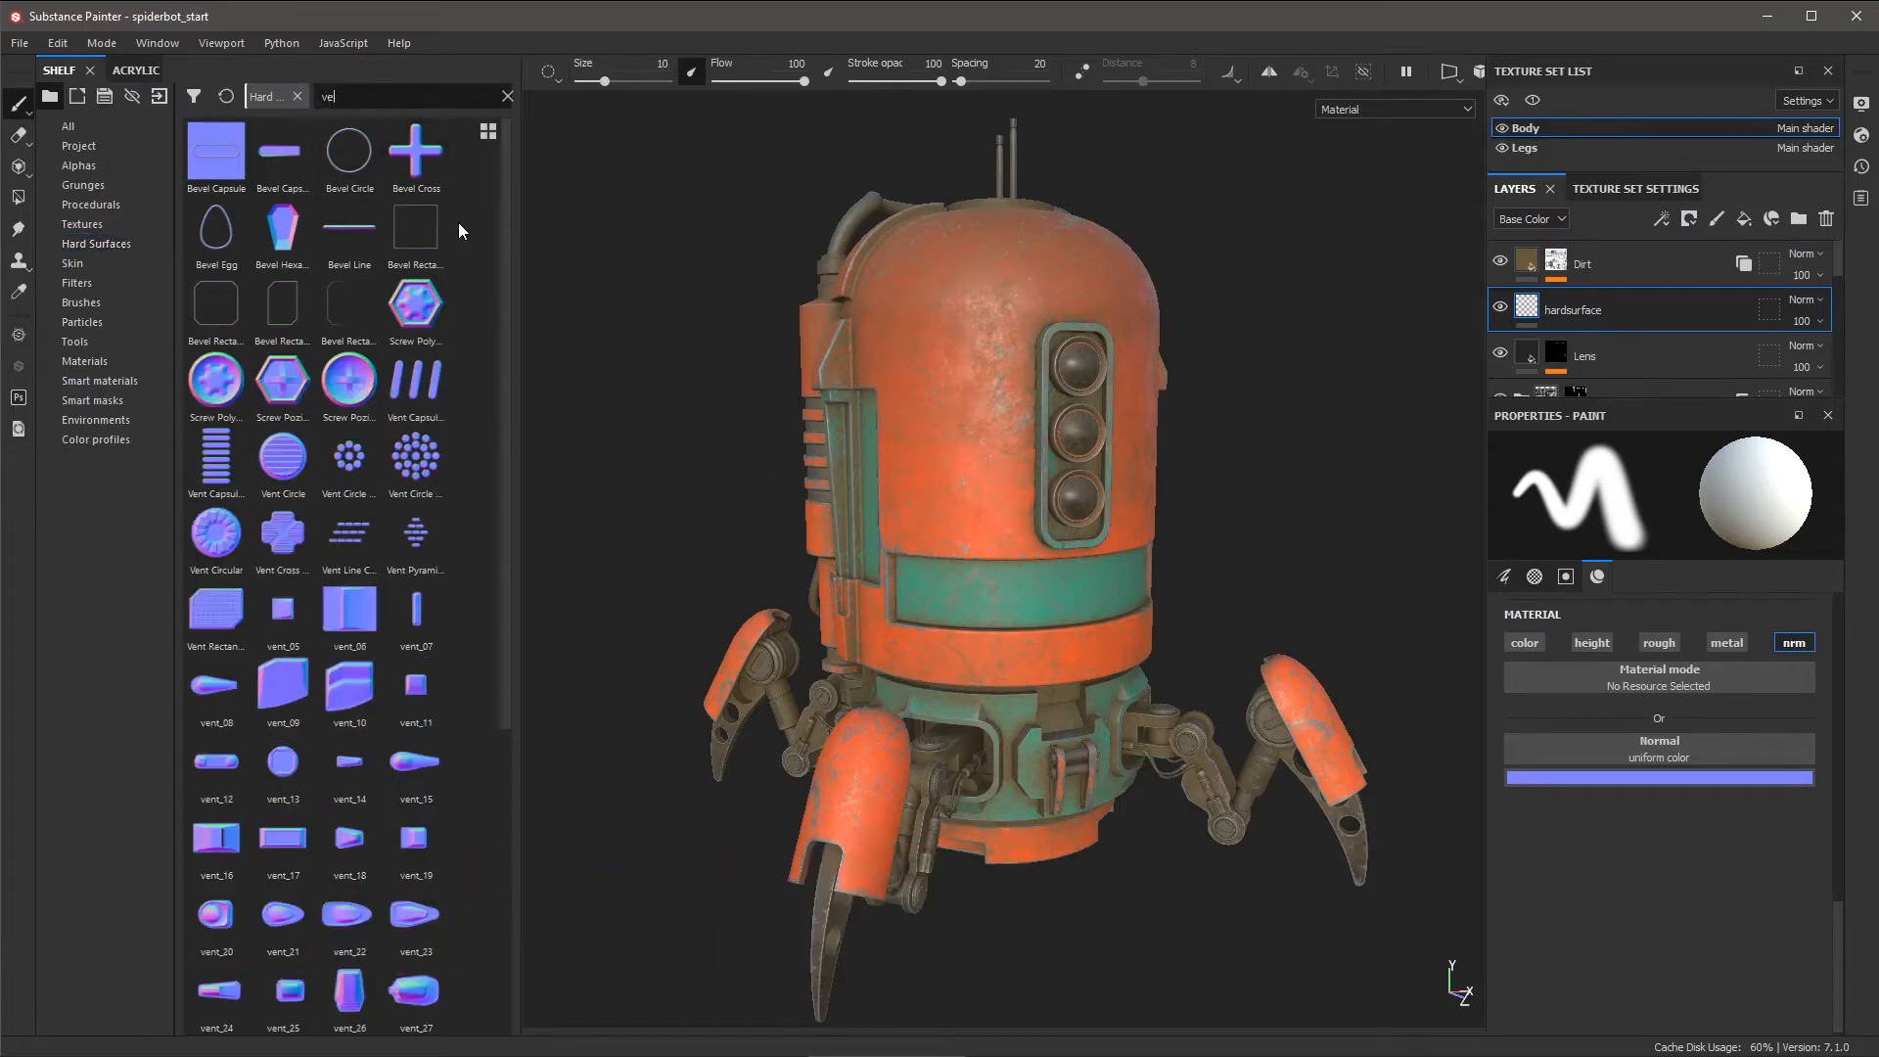
type("nt")
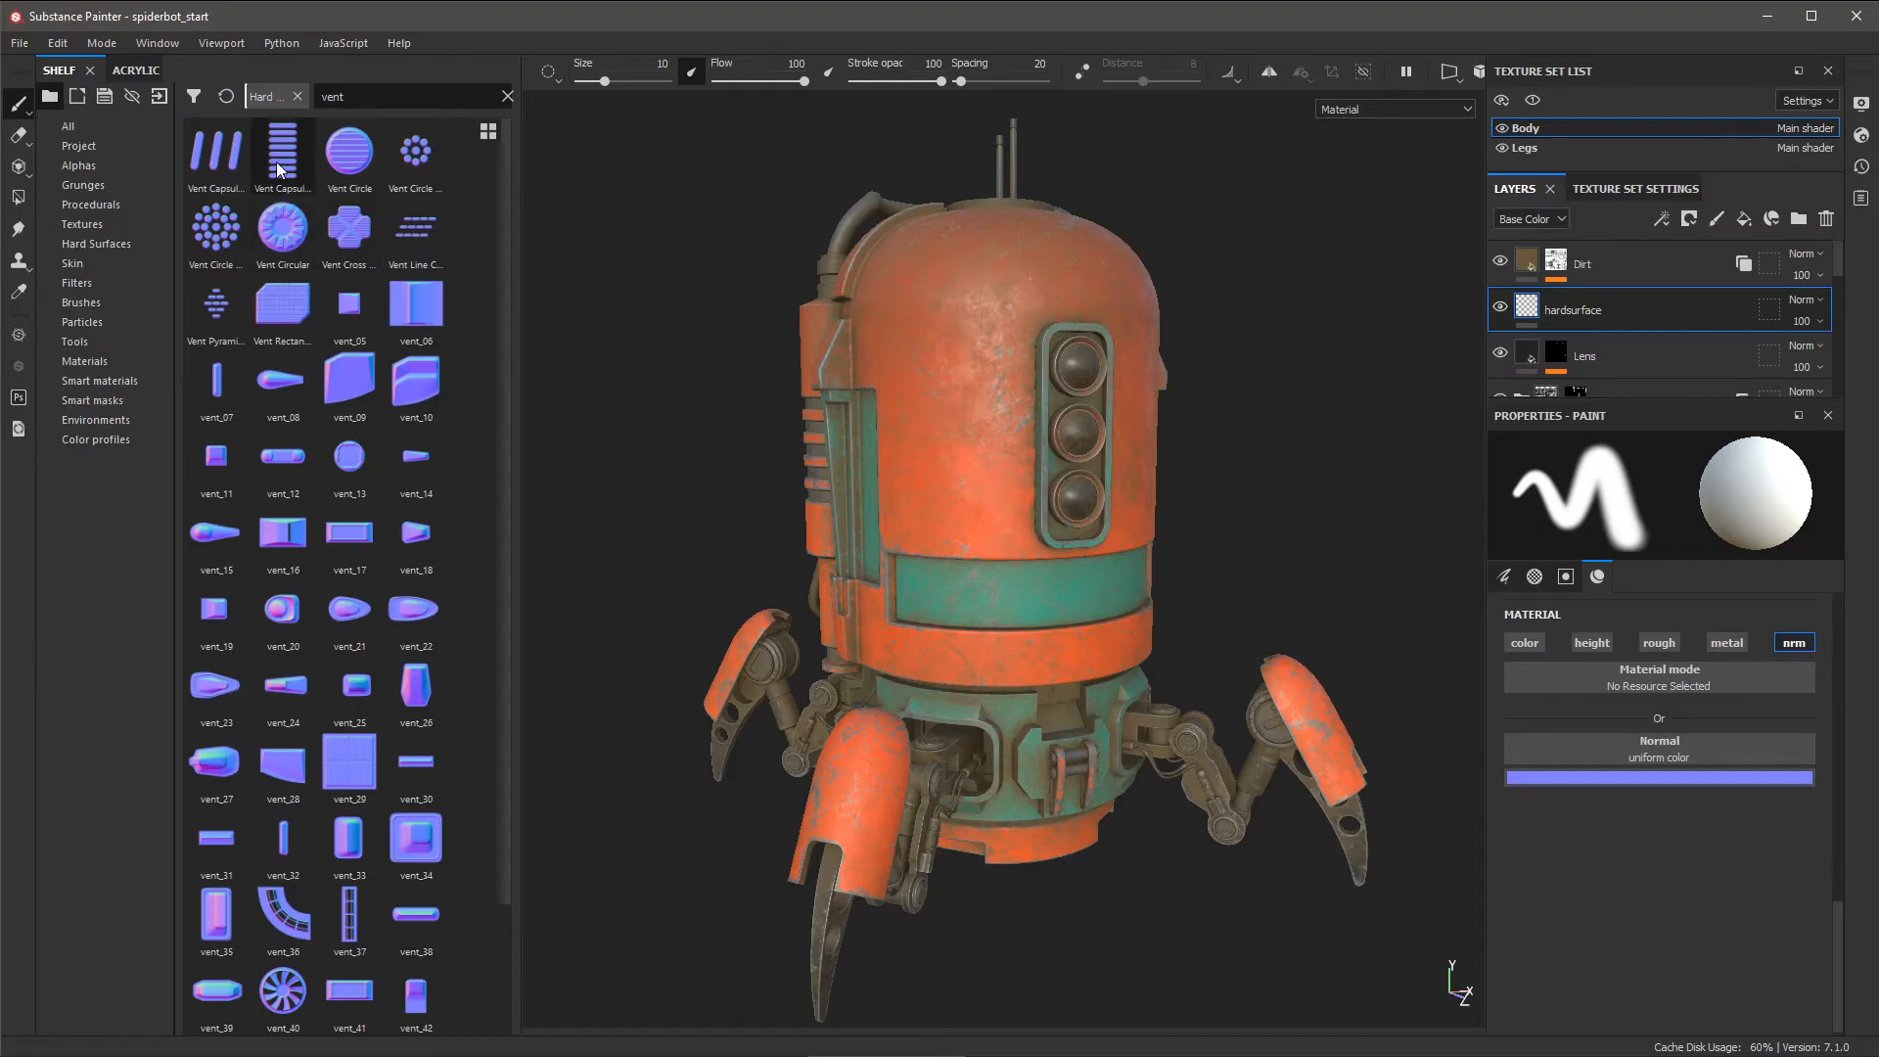
mouse_move(281, 171)
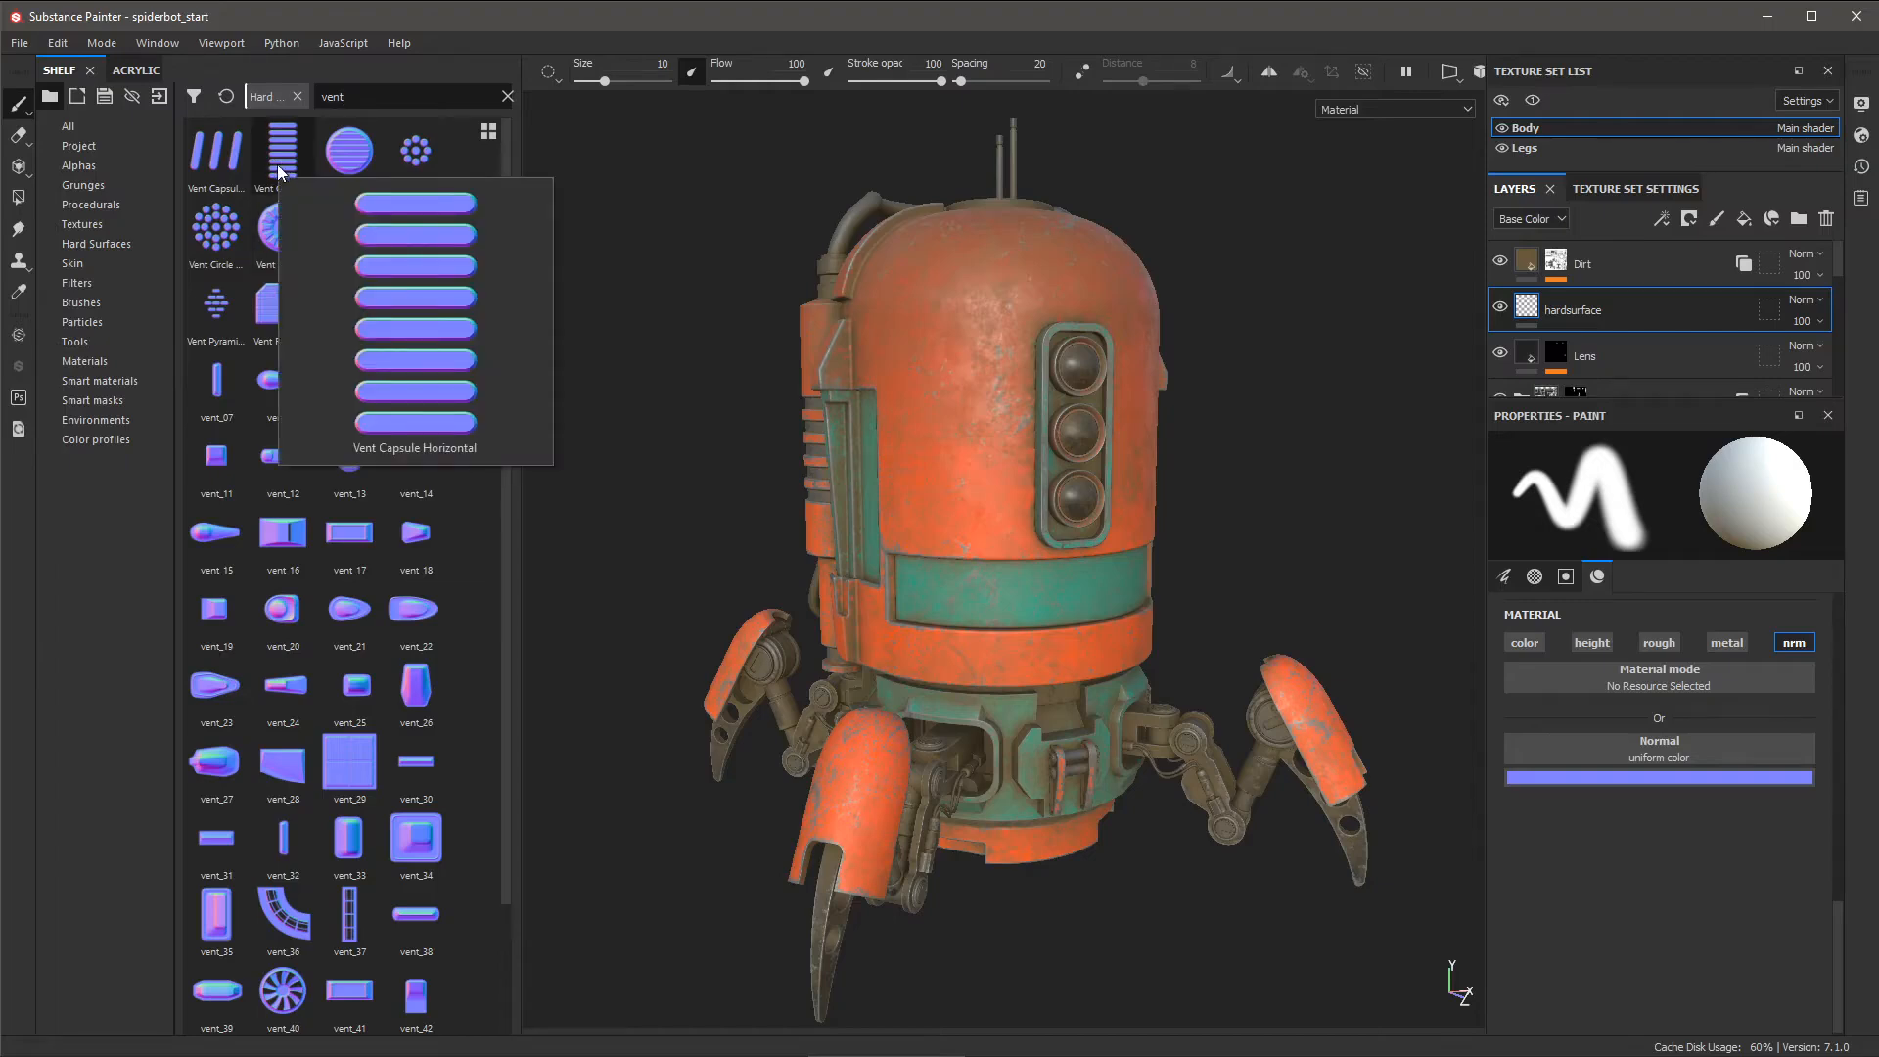
left_click_drag(284, 164, 1532, 743)
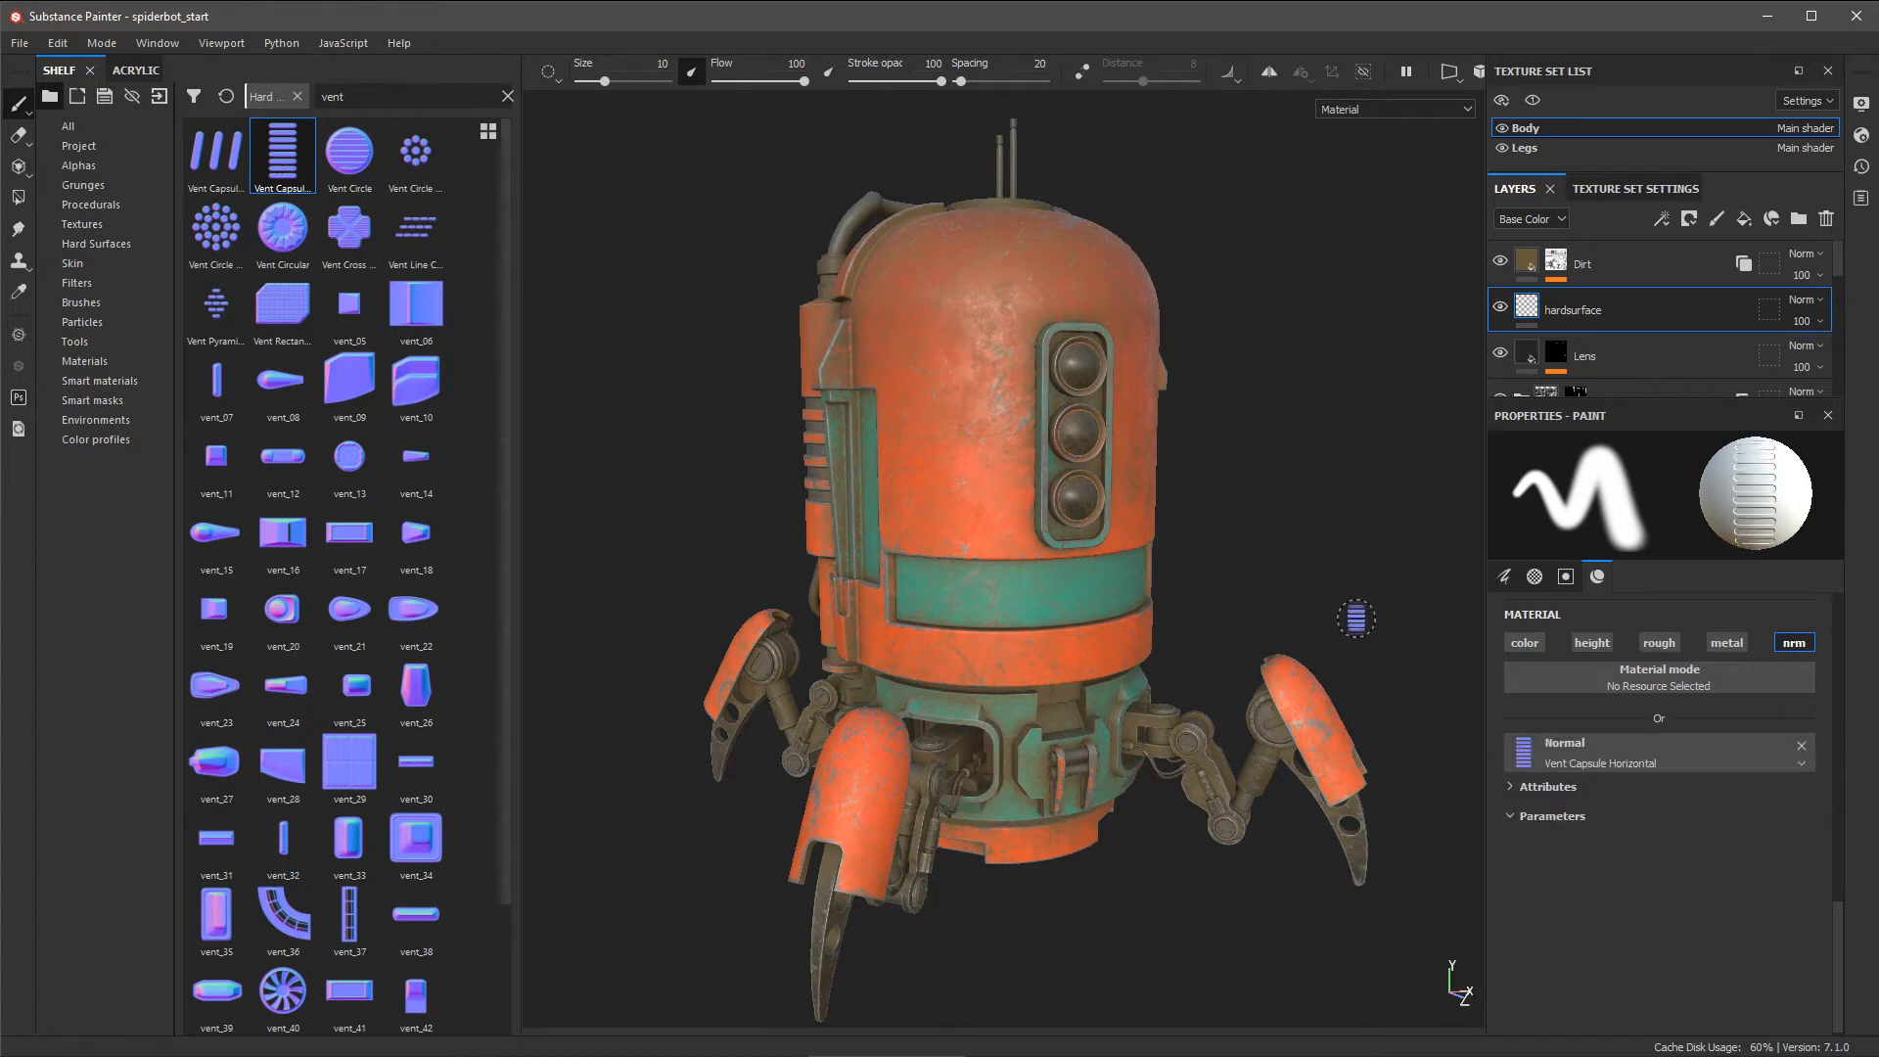
left_click(1591, 757)
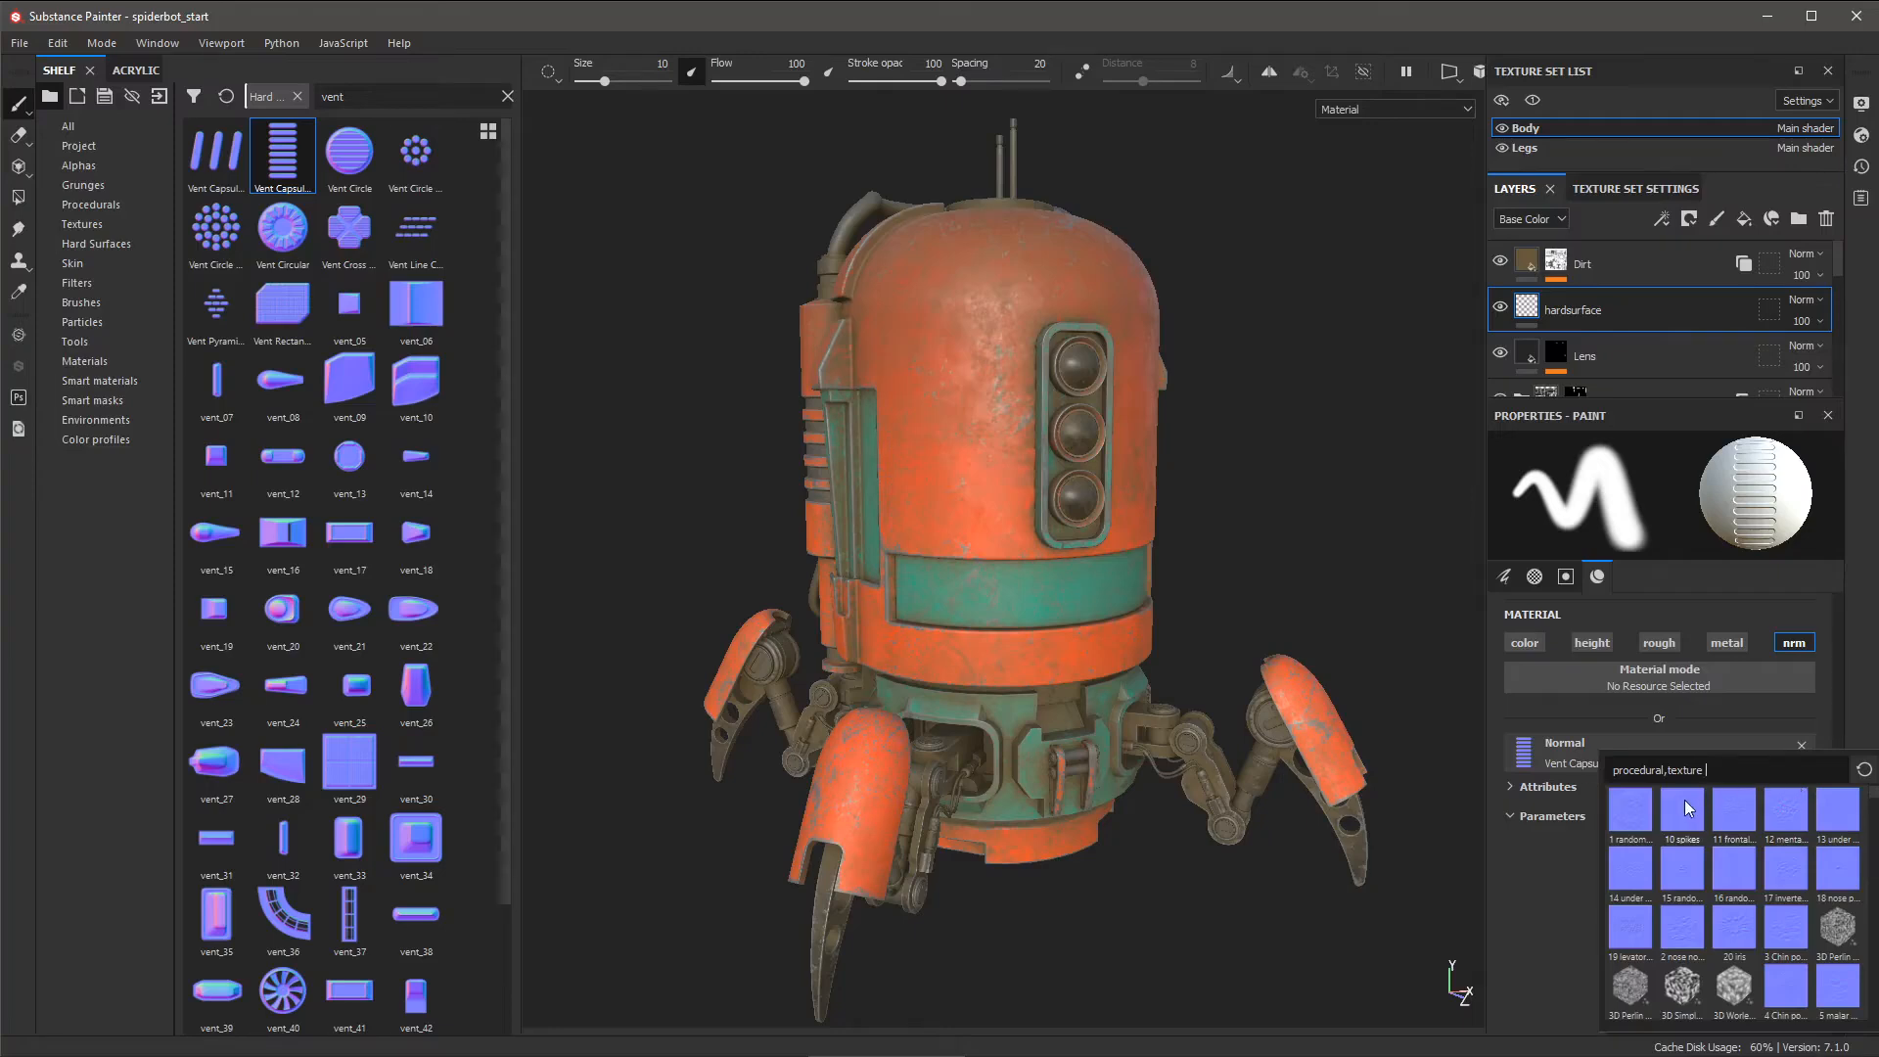
left_click(1509, 894)
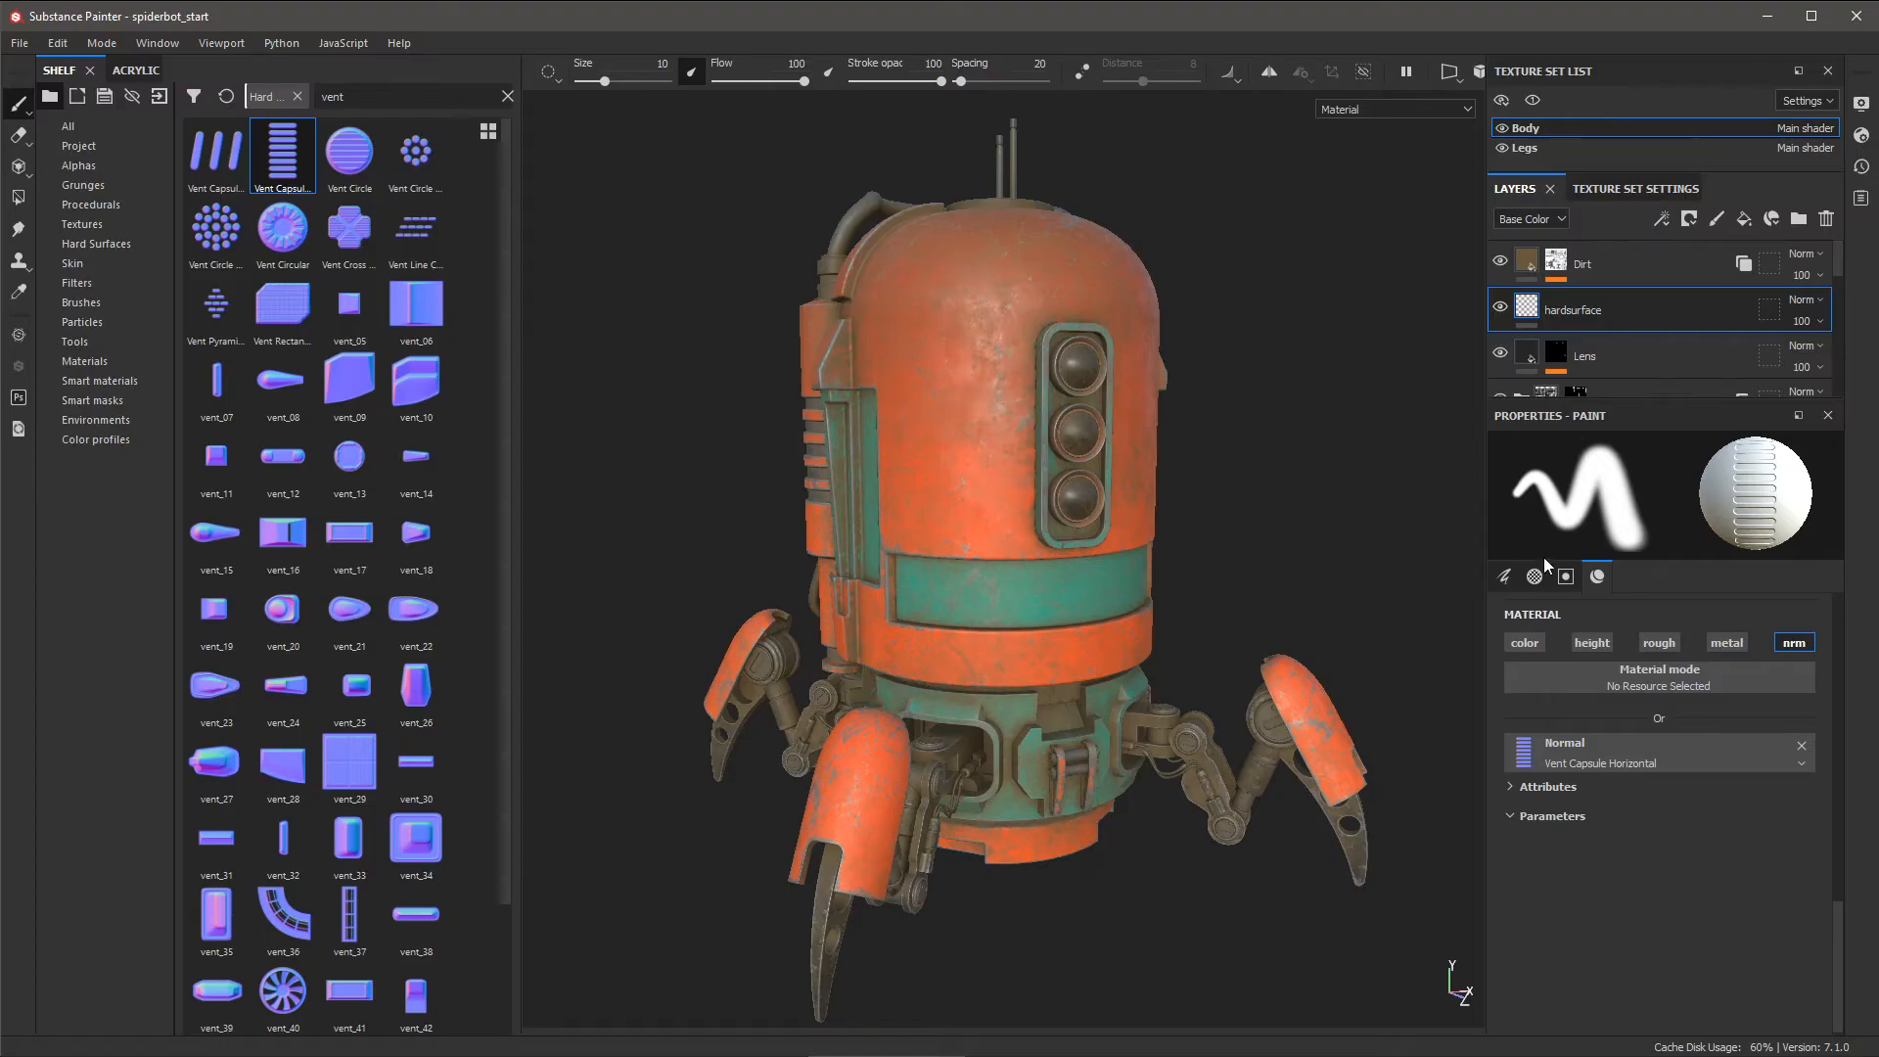
- Resize the vent brush to 37.88 and rotate it to 358 so the stamp lies horizontally on the dome
left_click(1504, 577)
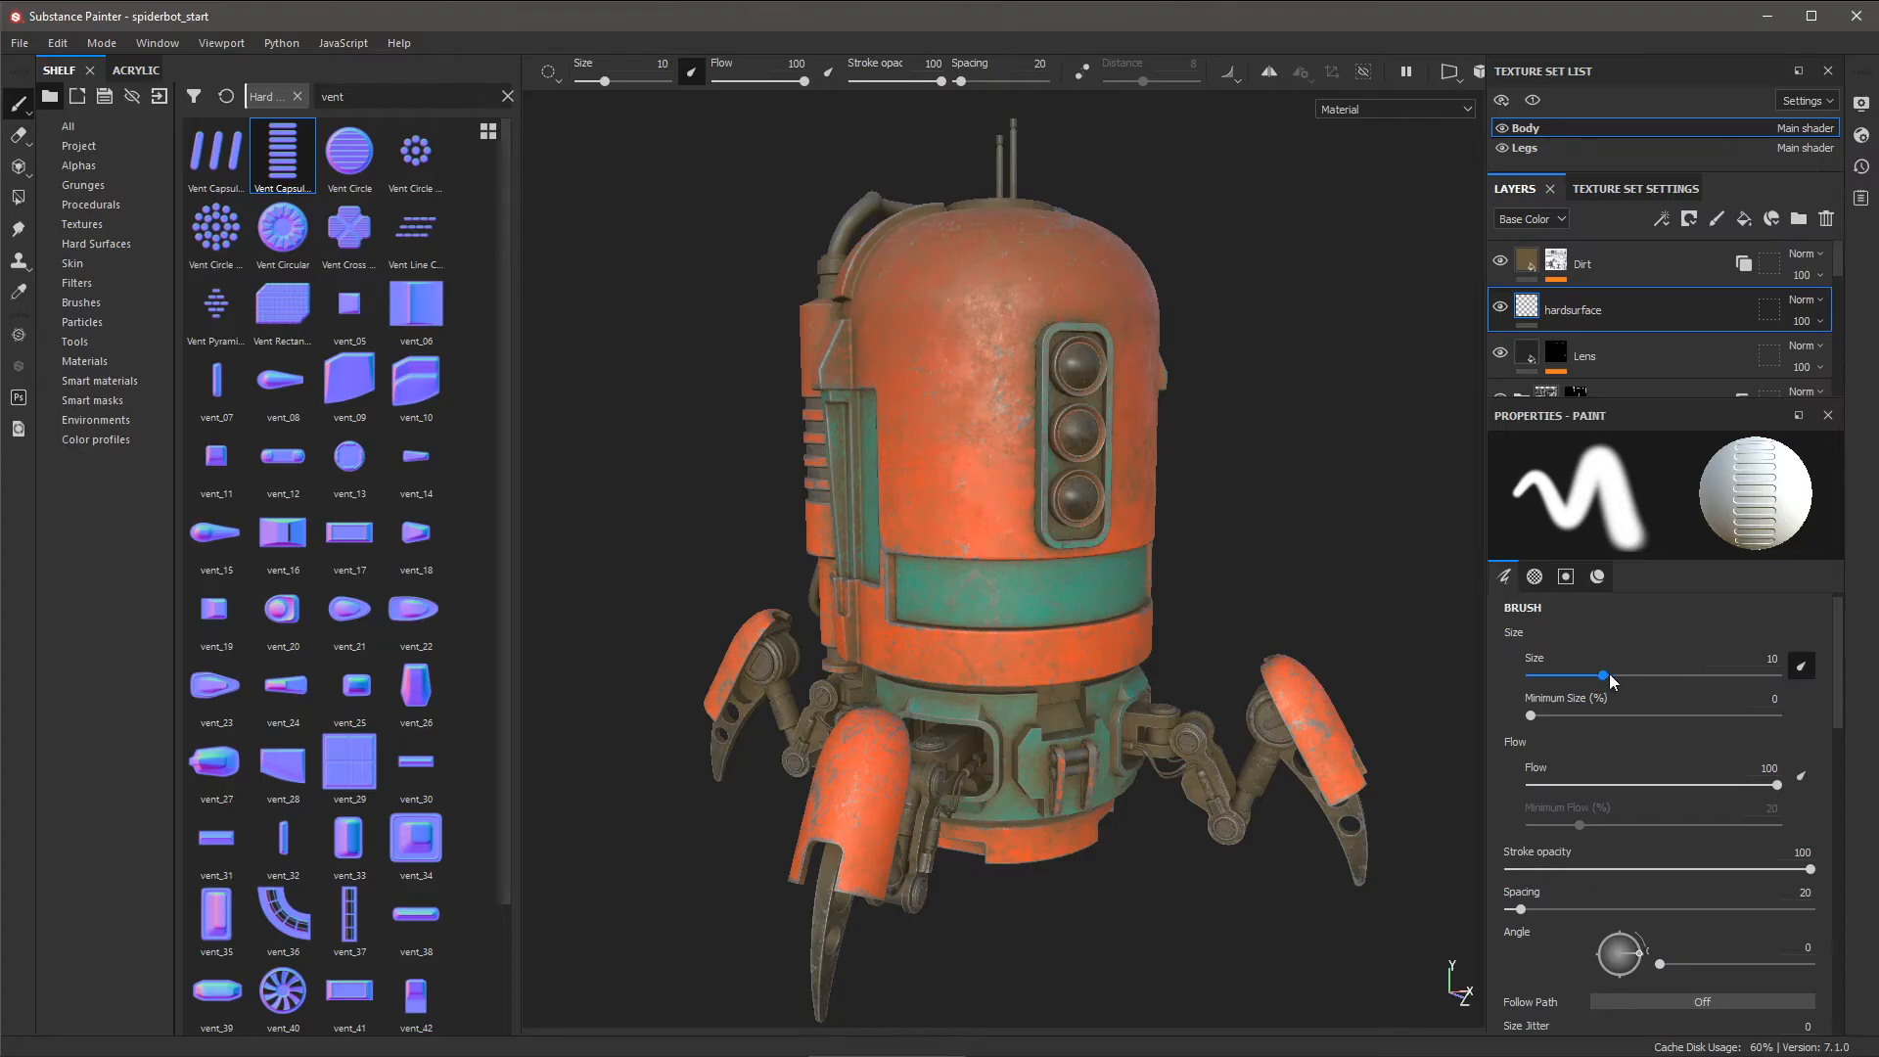
mouse_move(1609, 673)
left_mouse_down()
mouse_move(1693, 679)
mouse_move(1634, 687)
mouse_move(1676, 685)
left_mouse_up()
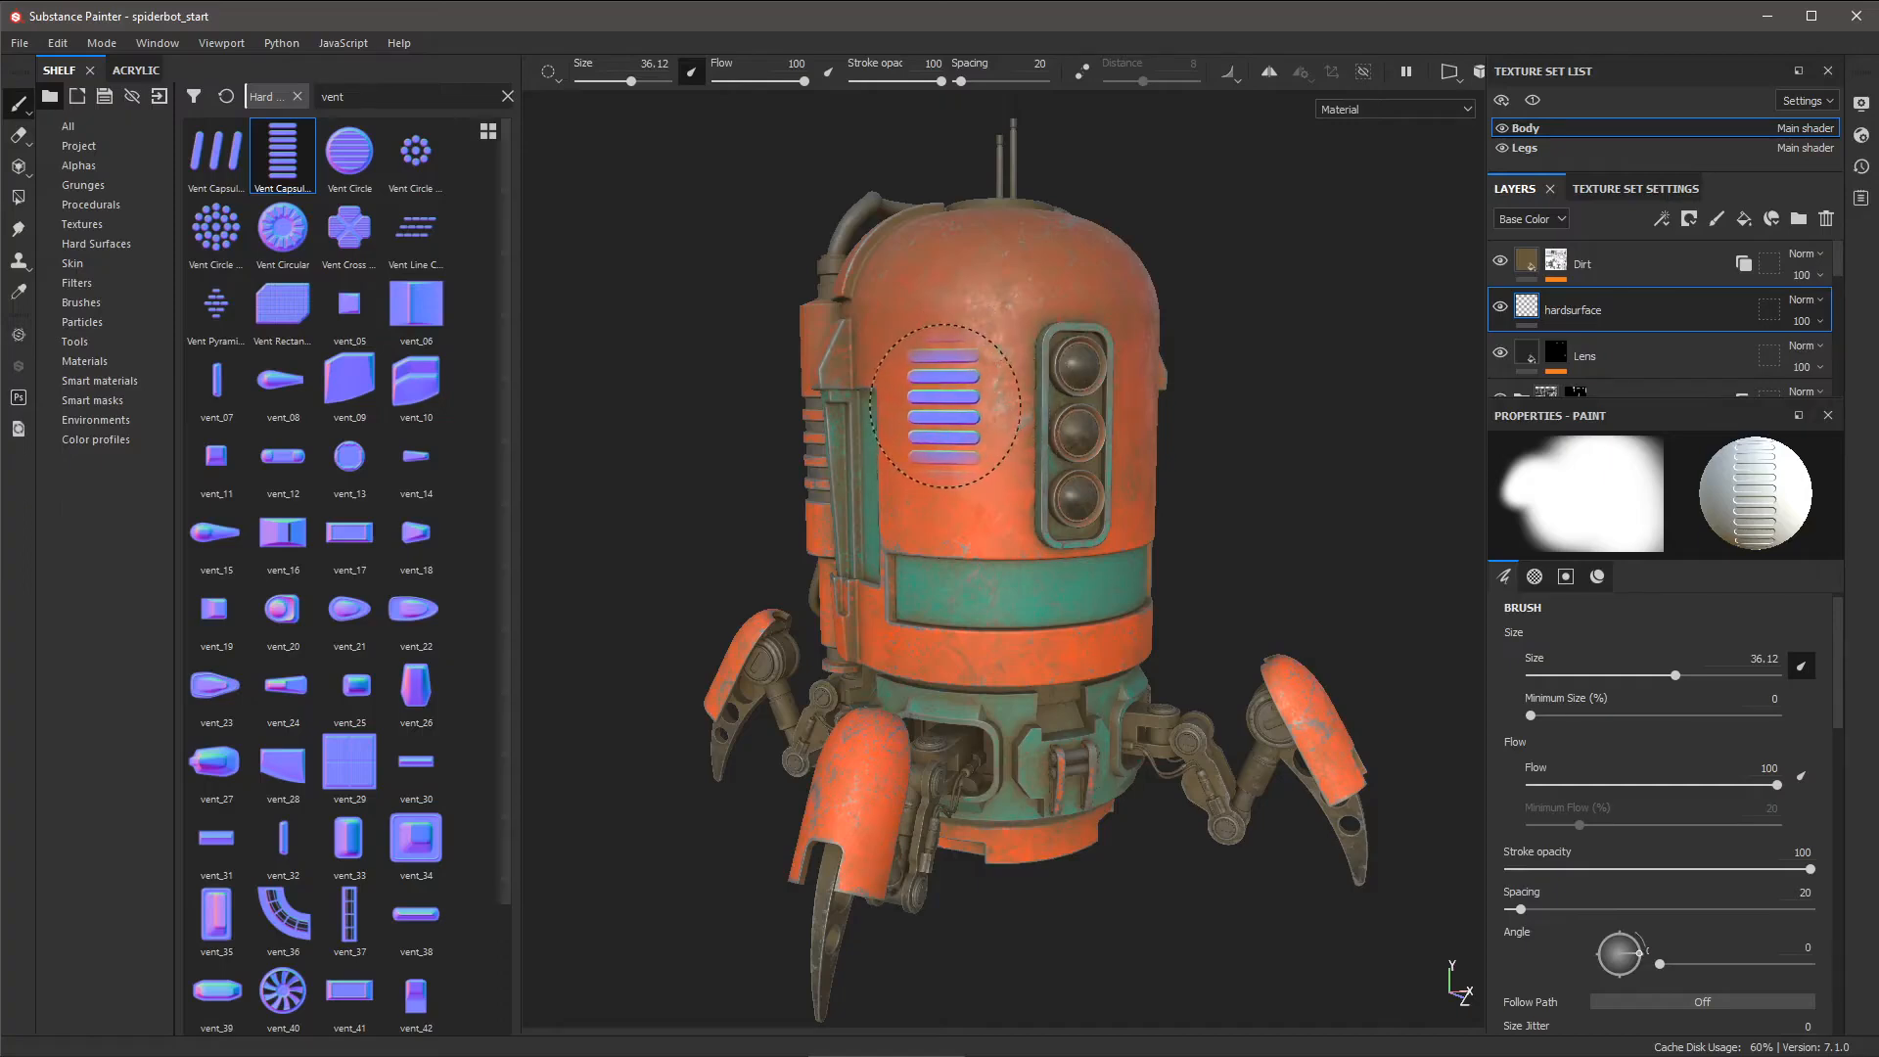
mouse_move(961, 411)
right_mouse_down("ctrl")
mouse_move(1007, 416)
mouse_move(891, 423)
mouse_move(1182, 444)
mouse_move(956, 411)
mouse_move(1066, 454)
mouse_move(1149, 462)
mouse_move(956, 407)
mouse_move(1107, 470)
mouse_move(950, 442)
mouse_move(957, 419)
mouse_move(1018, 430)
right_mouse_up("ctrl")
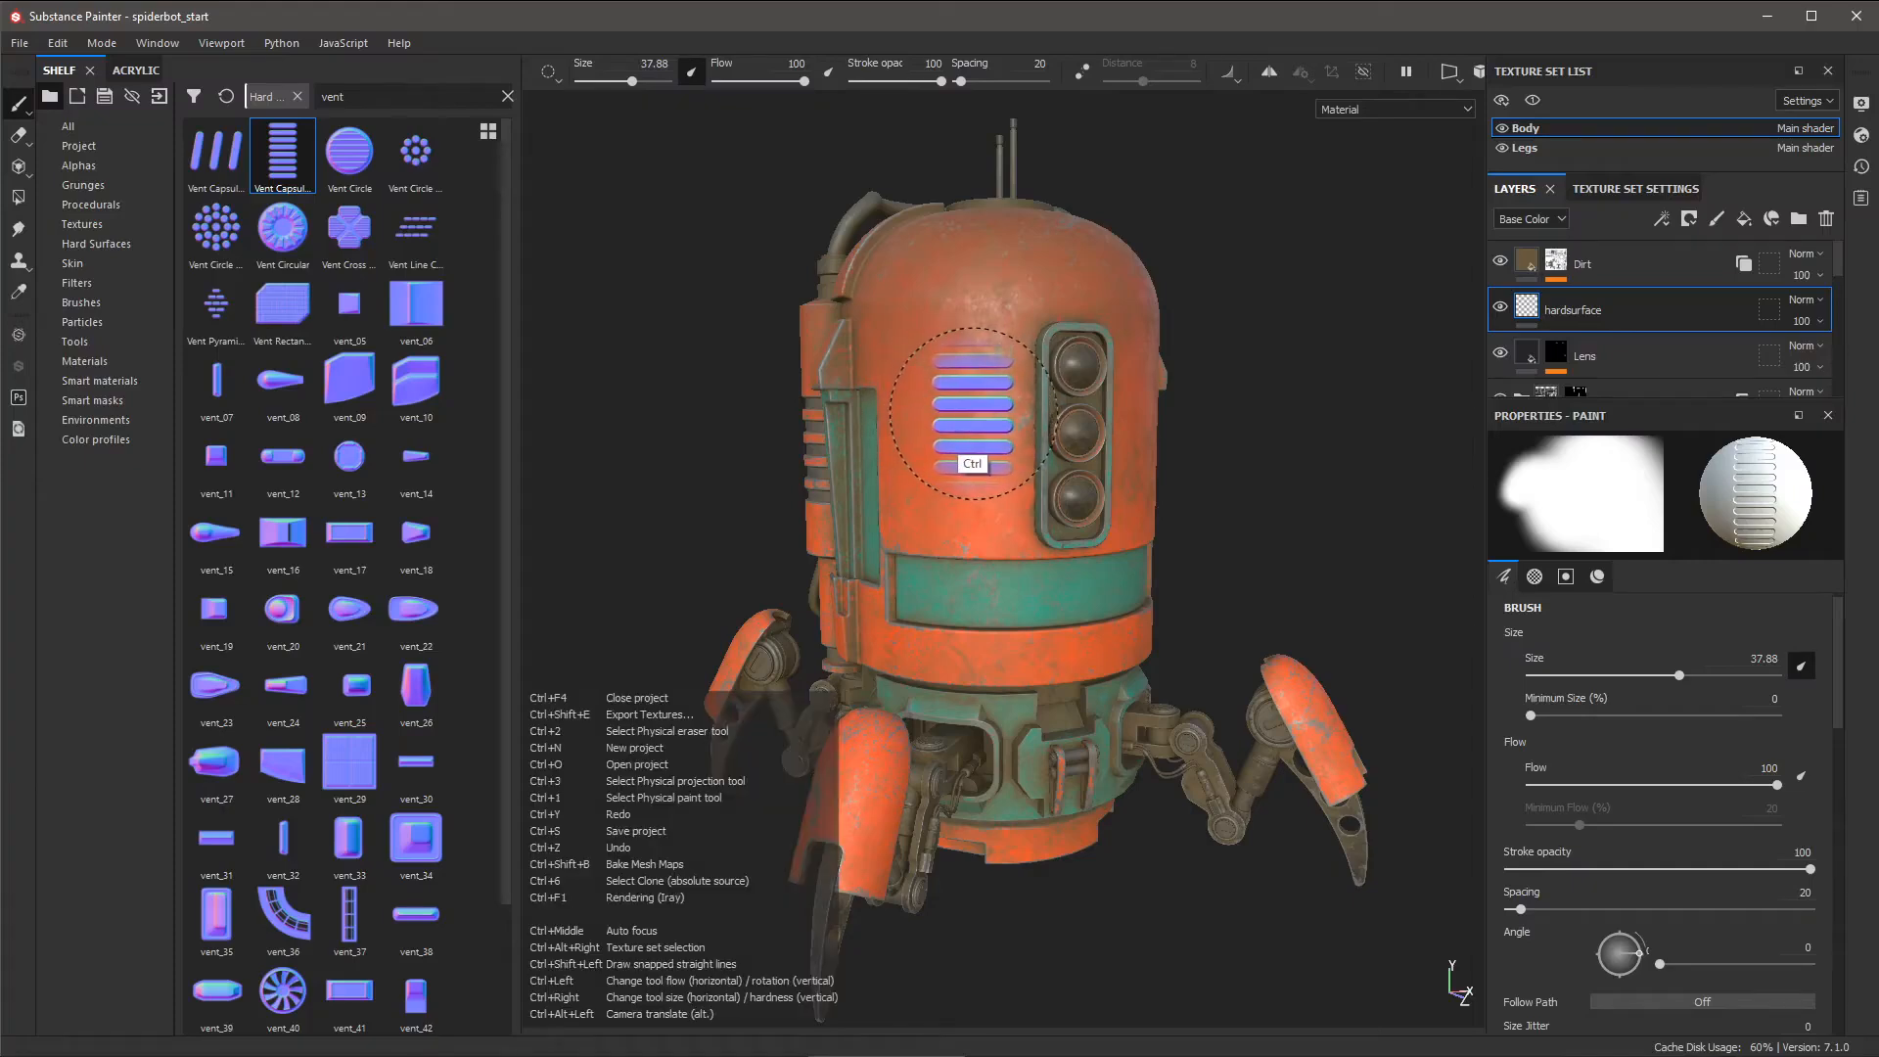
mouse_move(942, 457)
left_mouse_down("ctrl")
mouse_move(992, 394)
mouse_move(963, 418)
mouse_move(960, 523)
left_mouse_up("ctrl")
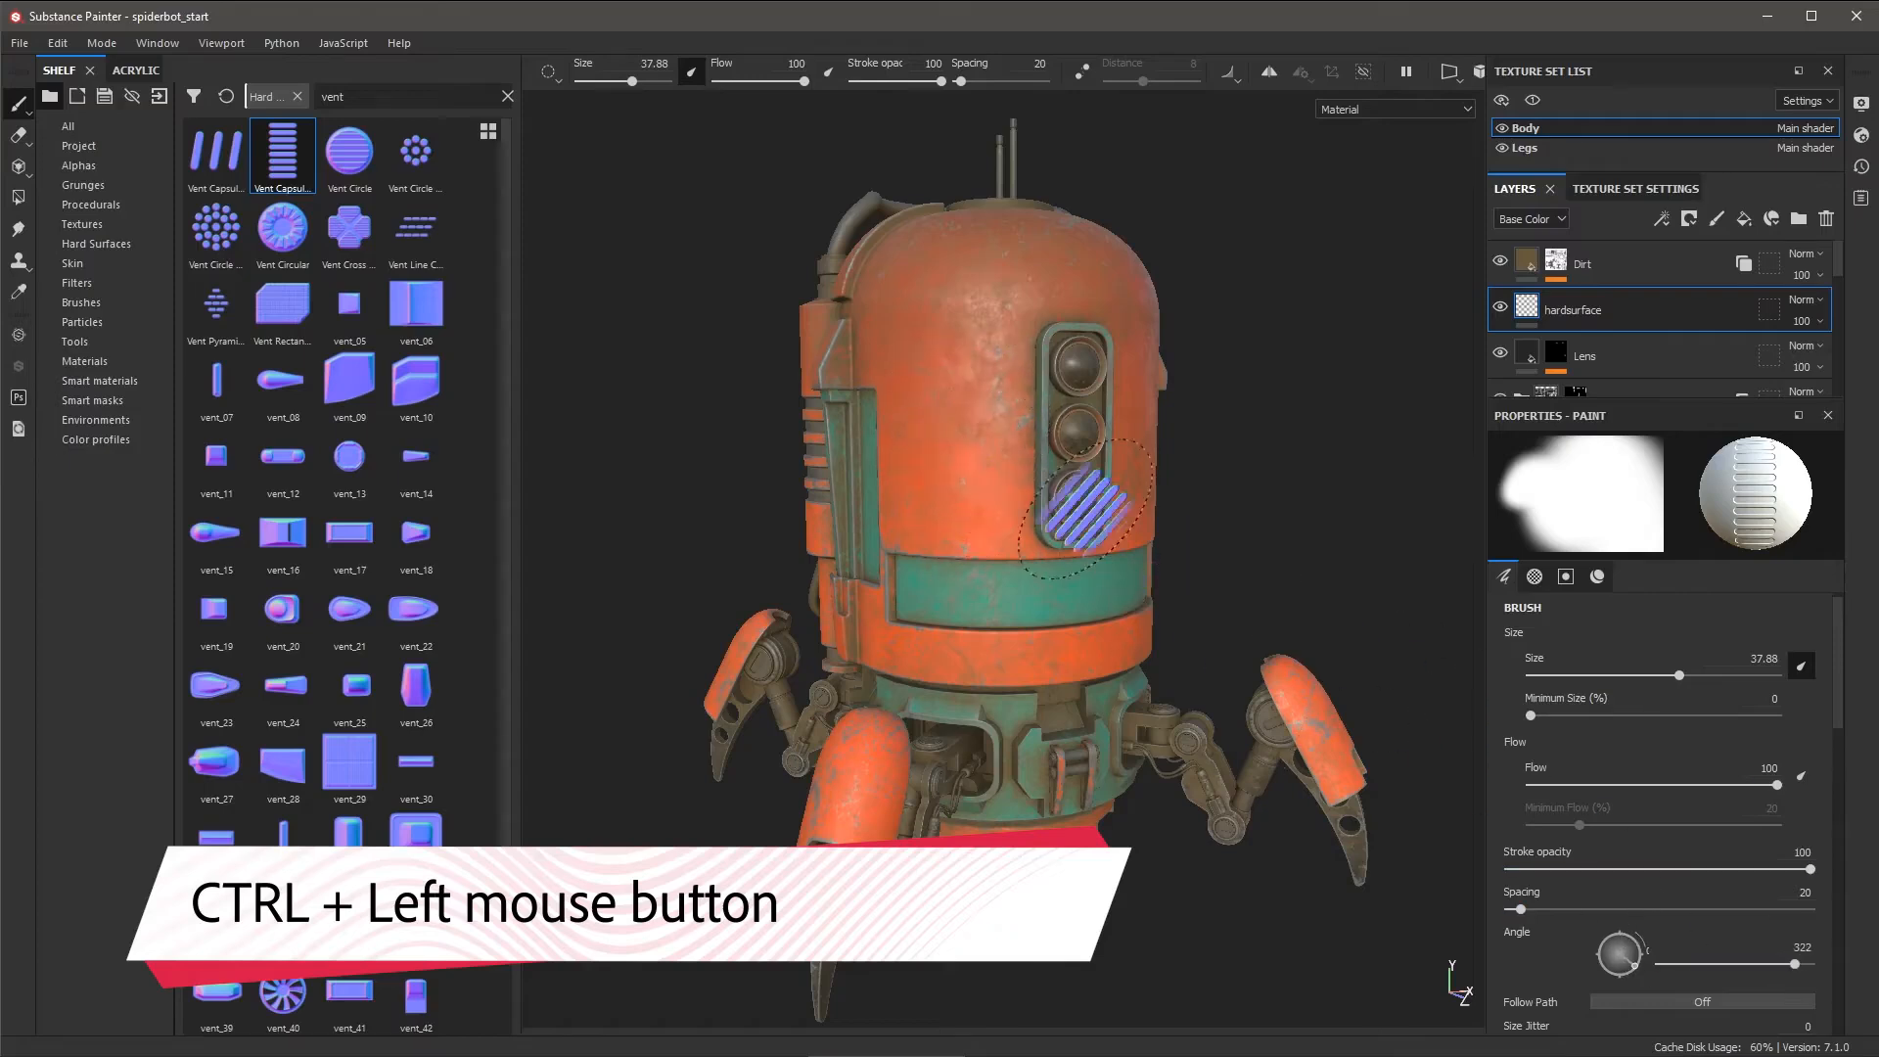
mouse_move(933, 434)
left_mouse_down("ctrl")
mouse_move(957, 377)
mouse_move(962, 404)
mouse_move(984, 403)
mouse_move(950, 371)
left_mouse_up("ctrl")
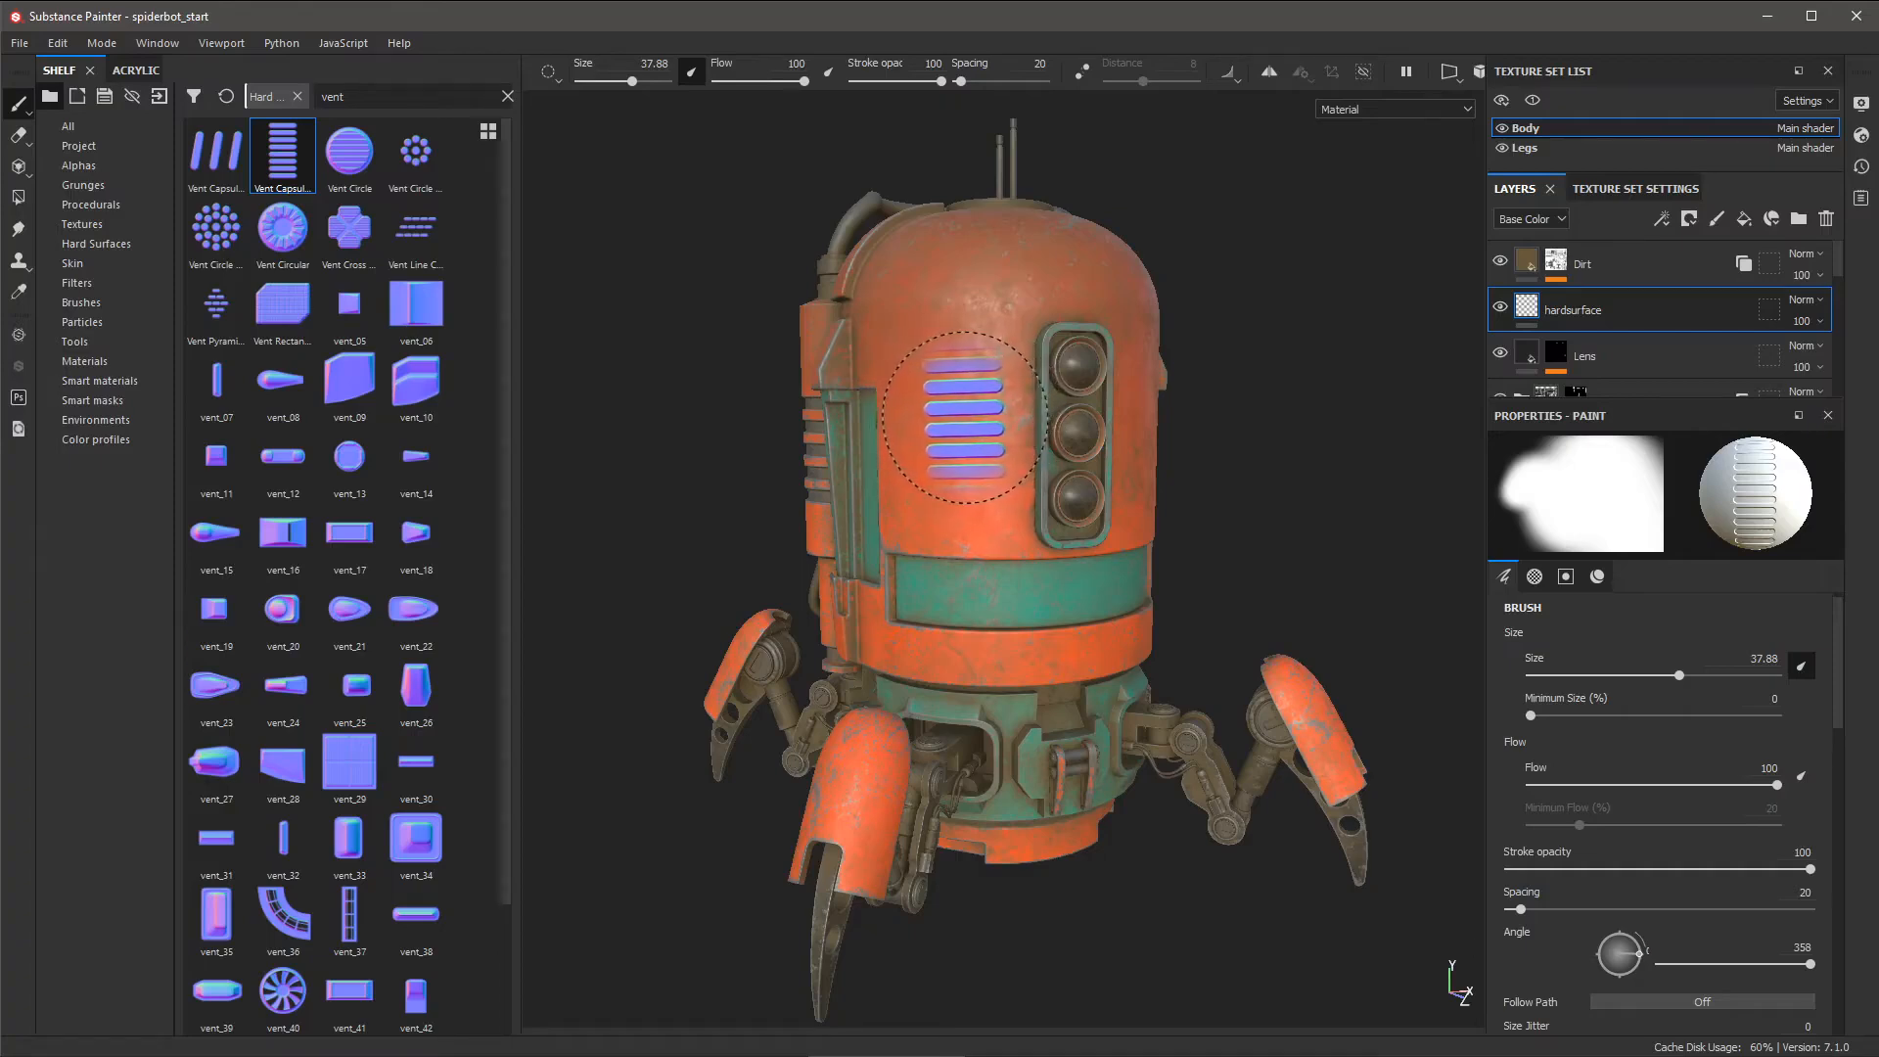
- Remove the round alpha from the vent brush's Alpha slot so the stamp prints unmasked
left_click(1534, 575)
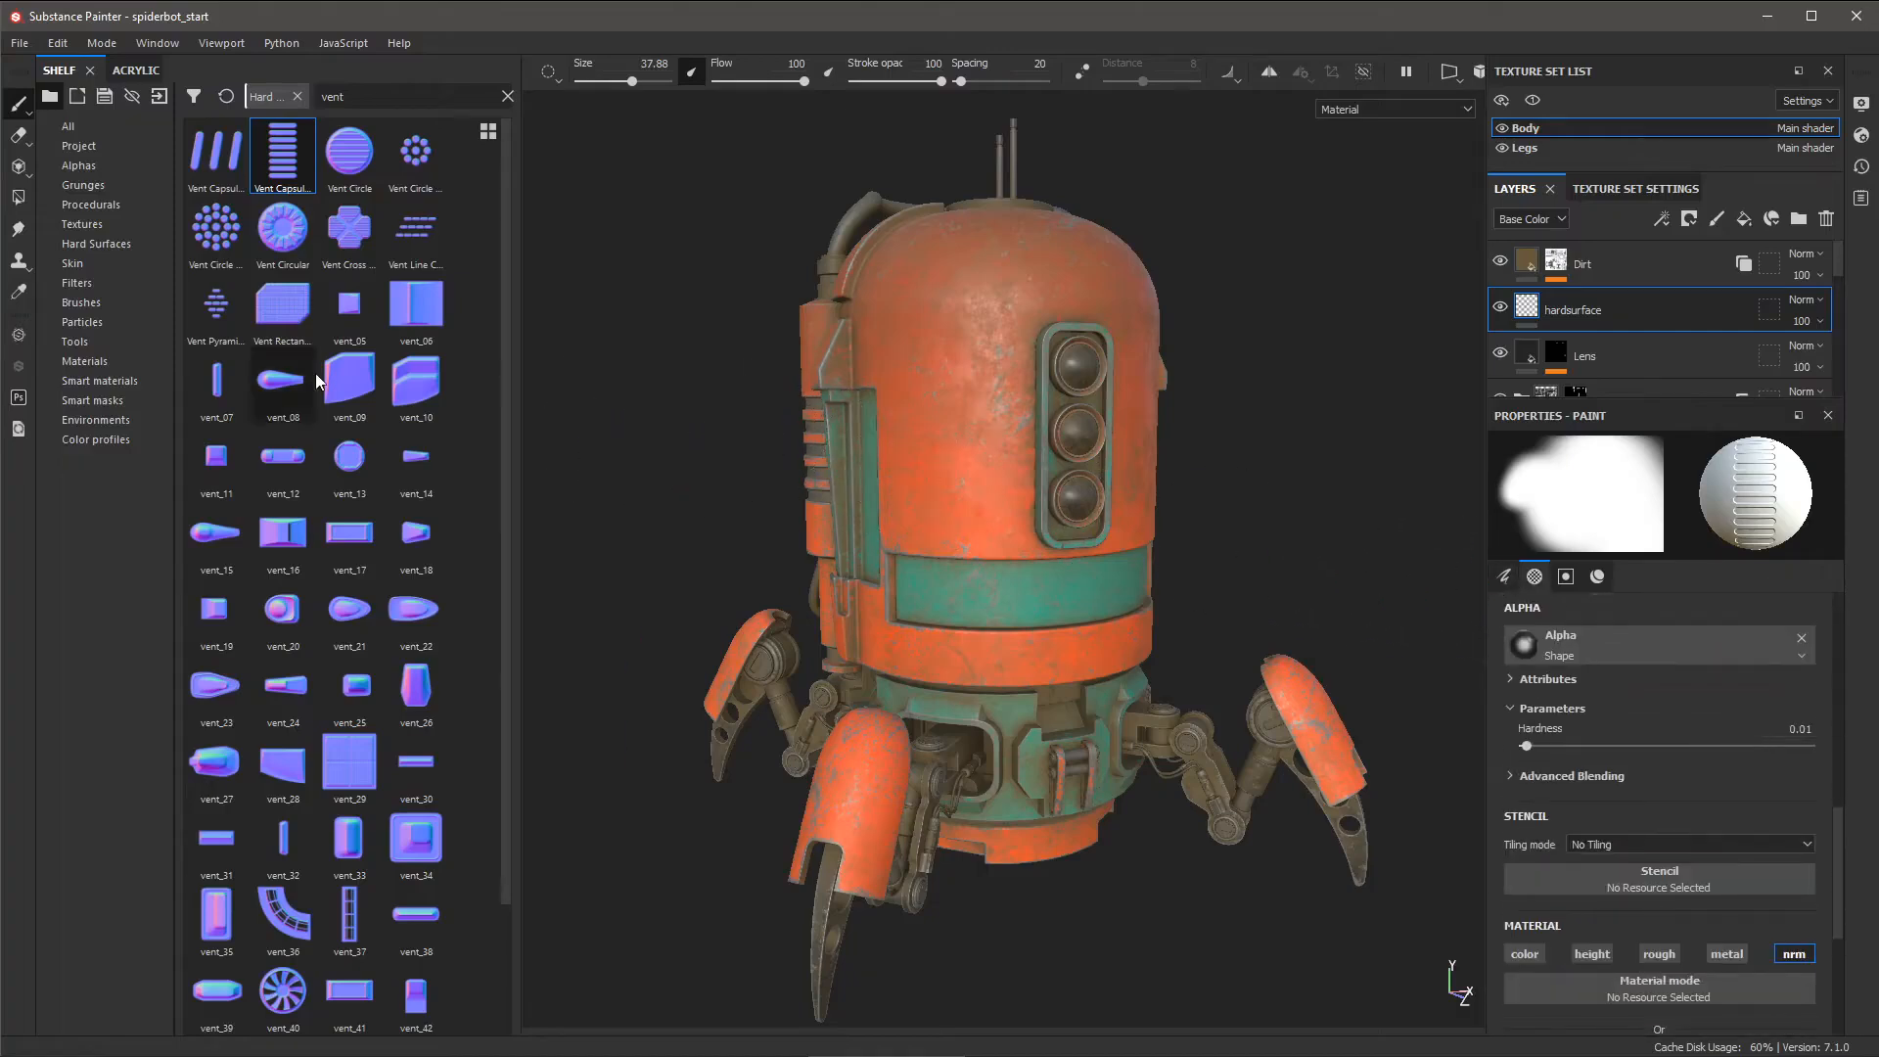
left_click(80, 303)
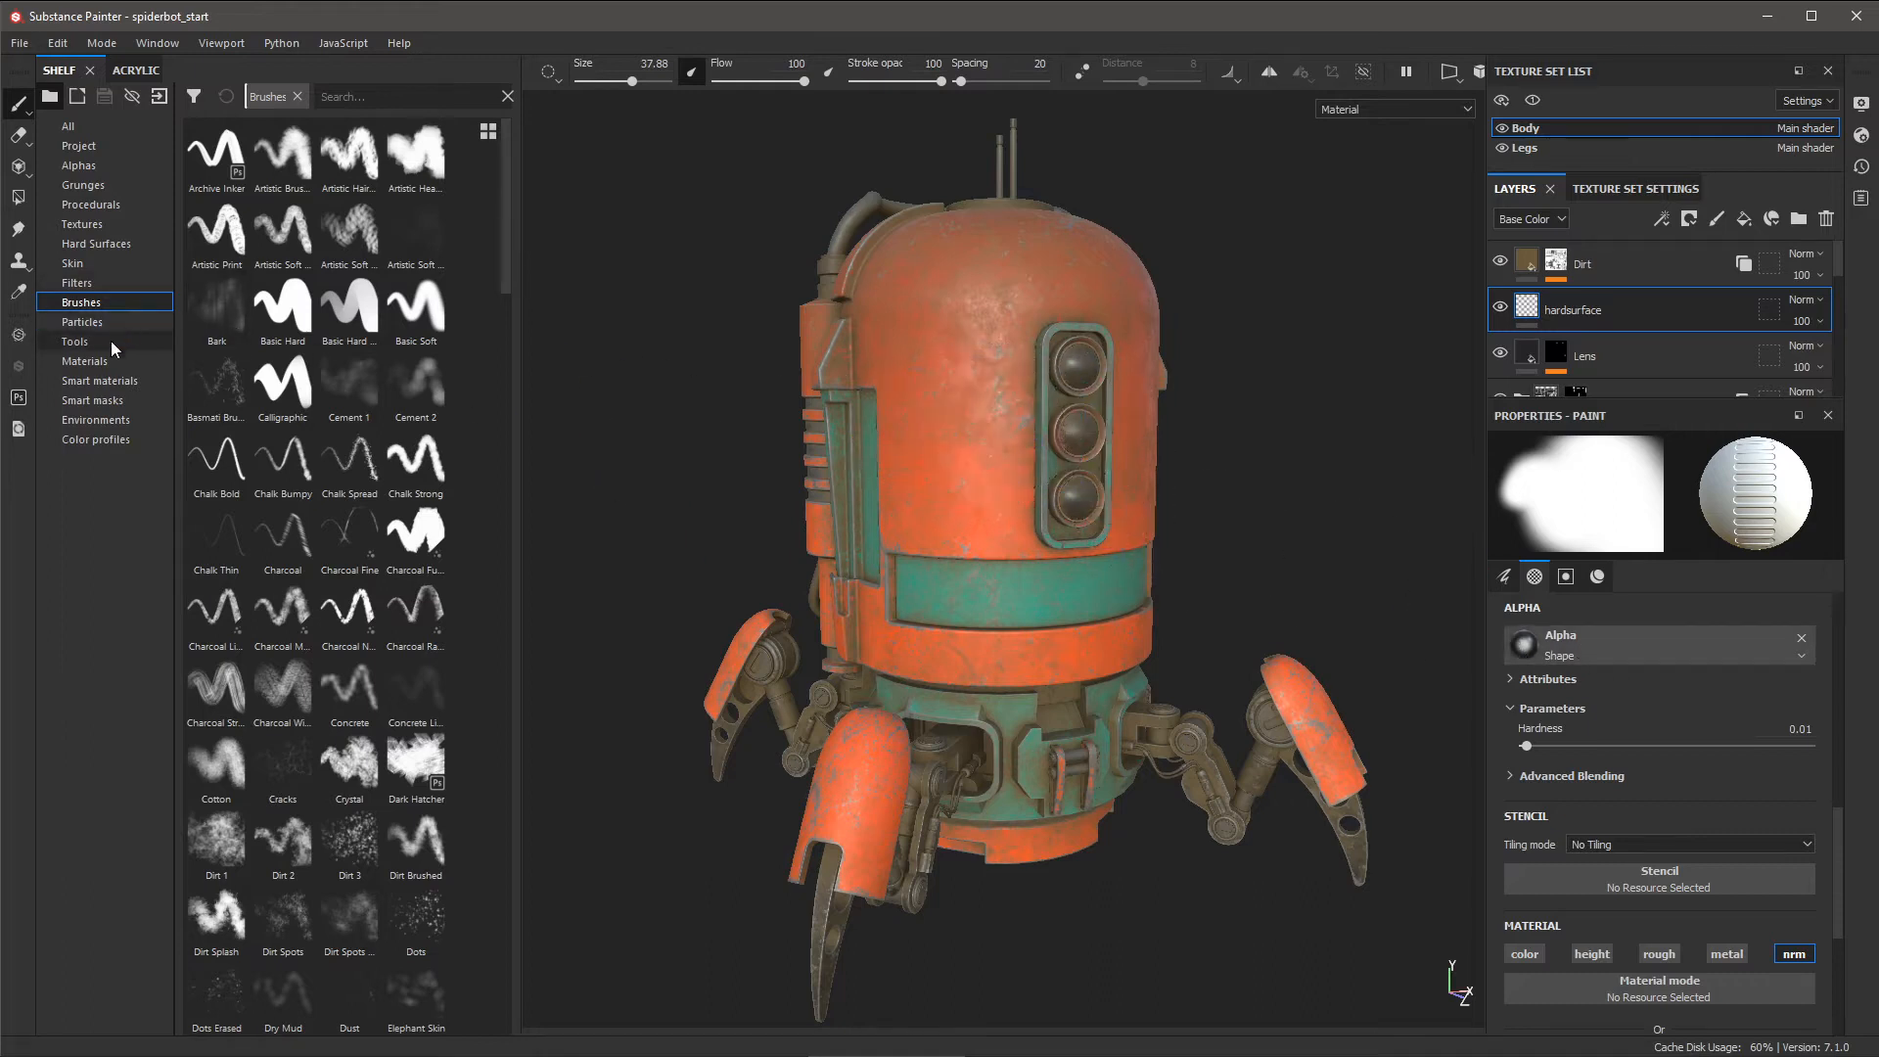
left_click(116, 244)
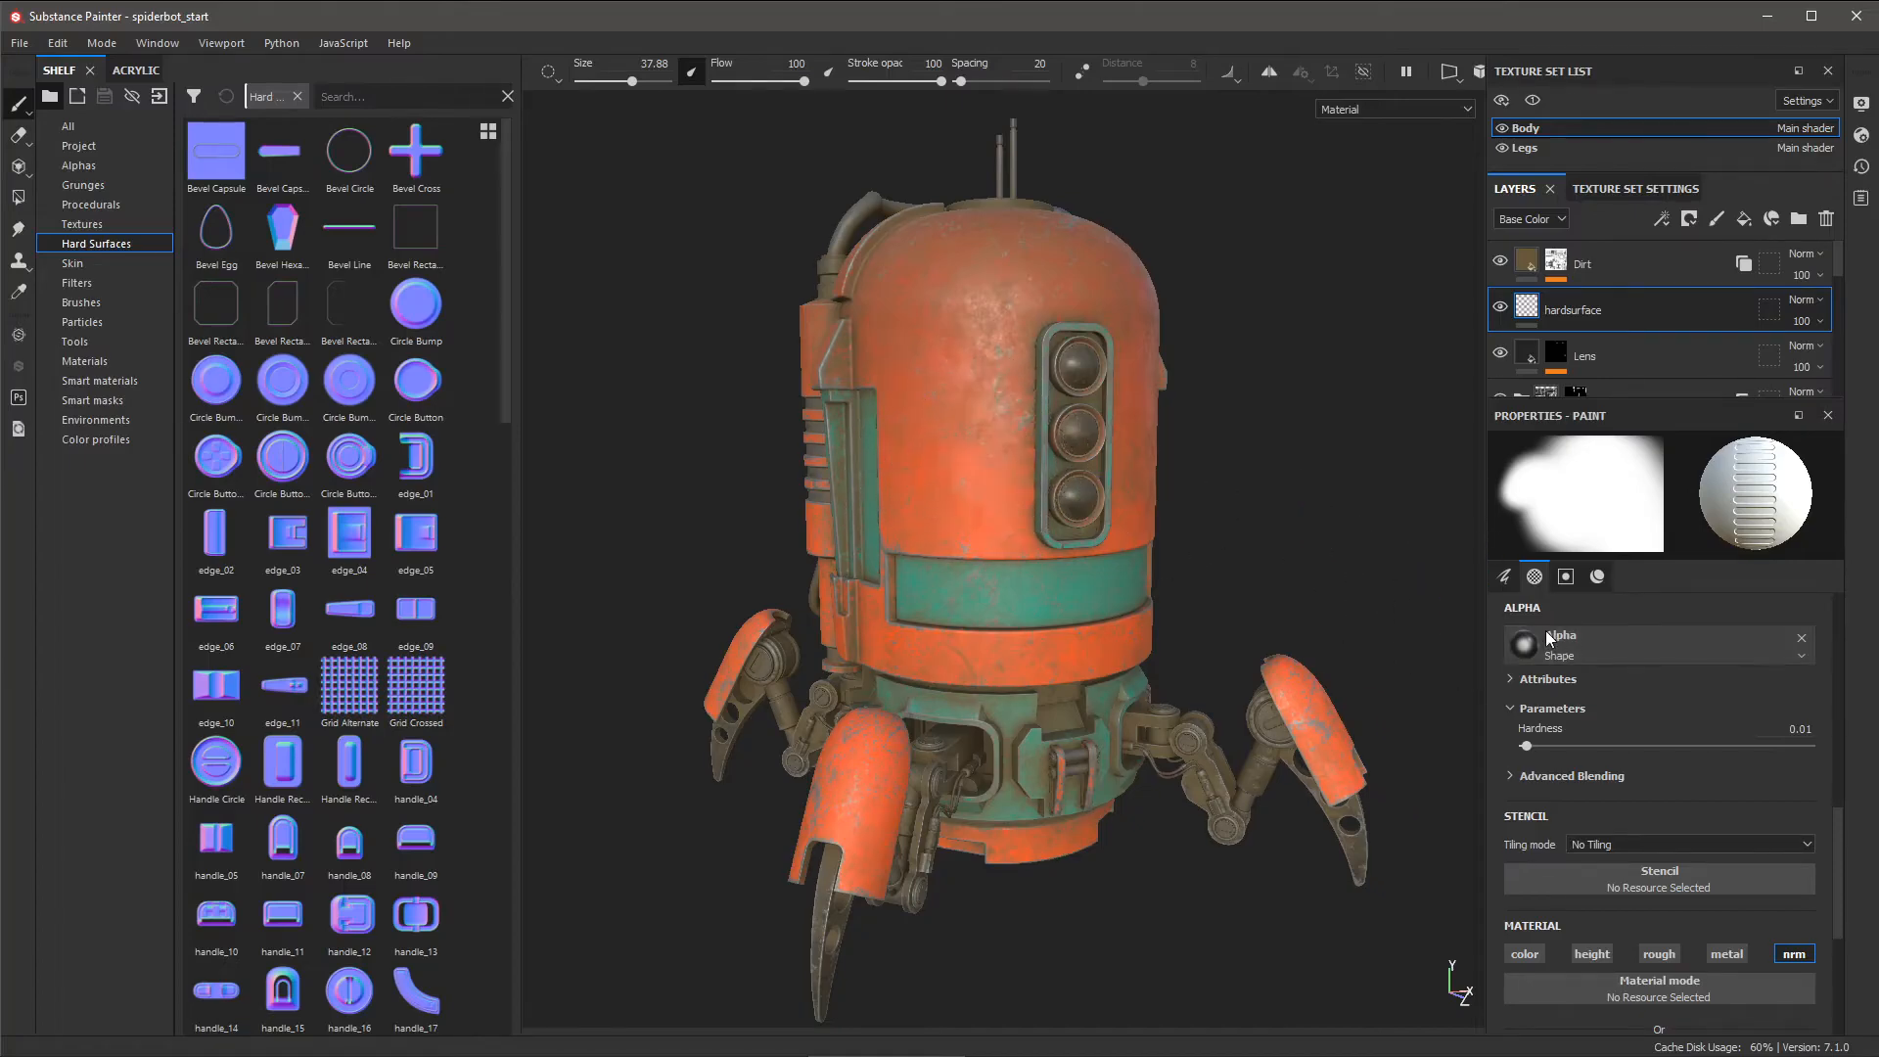
left_click(1801, 638)
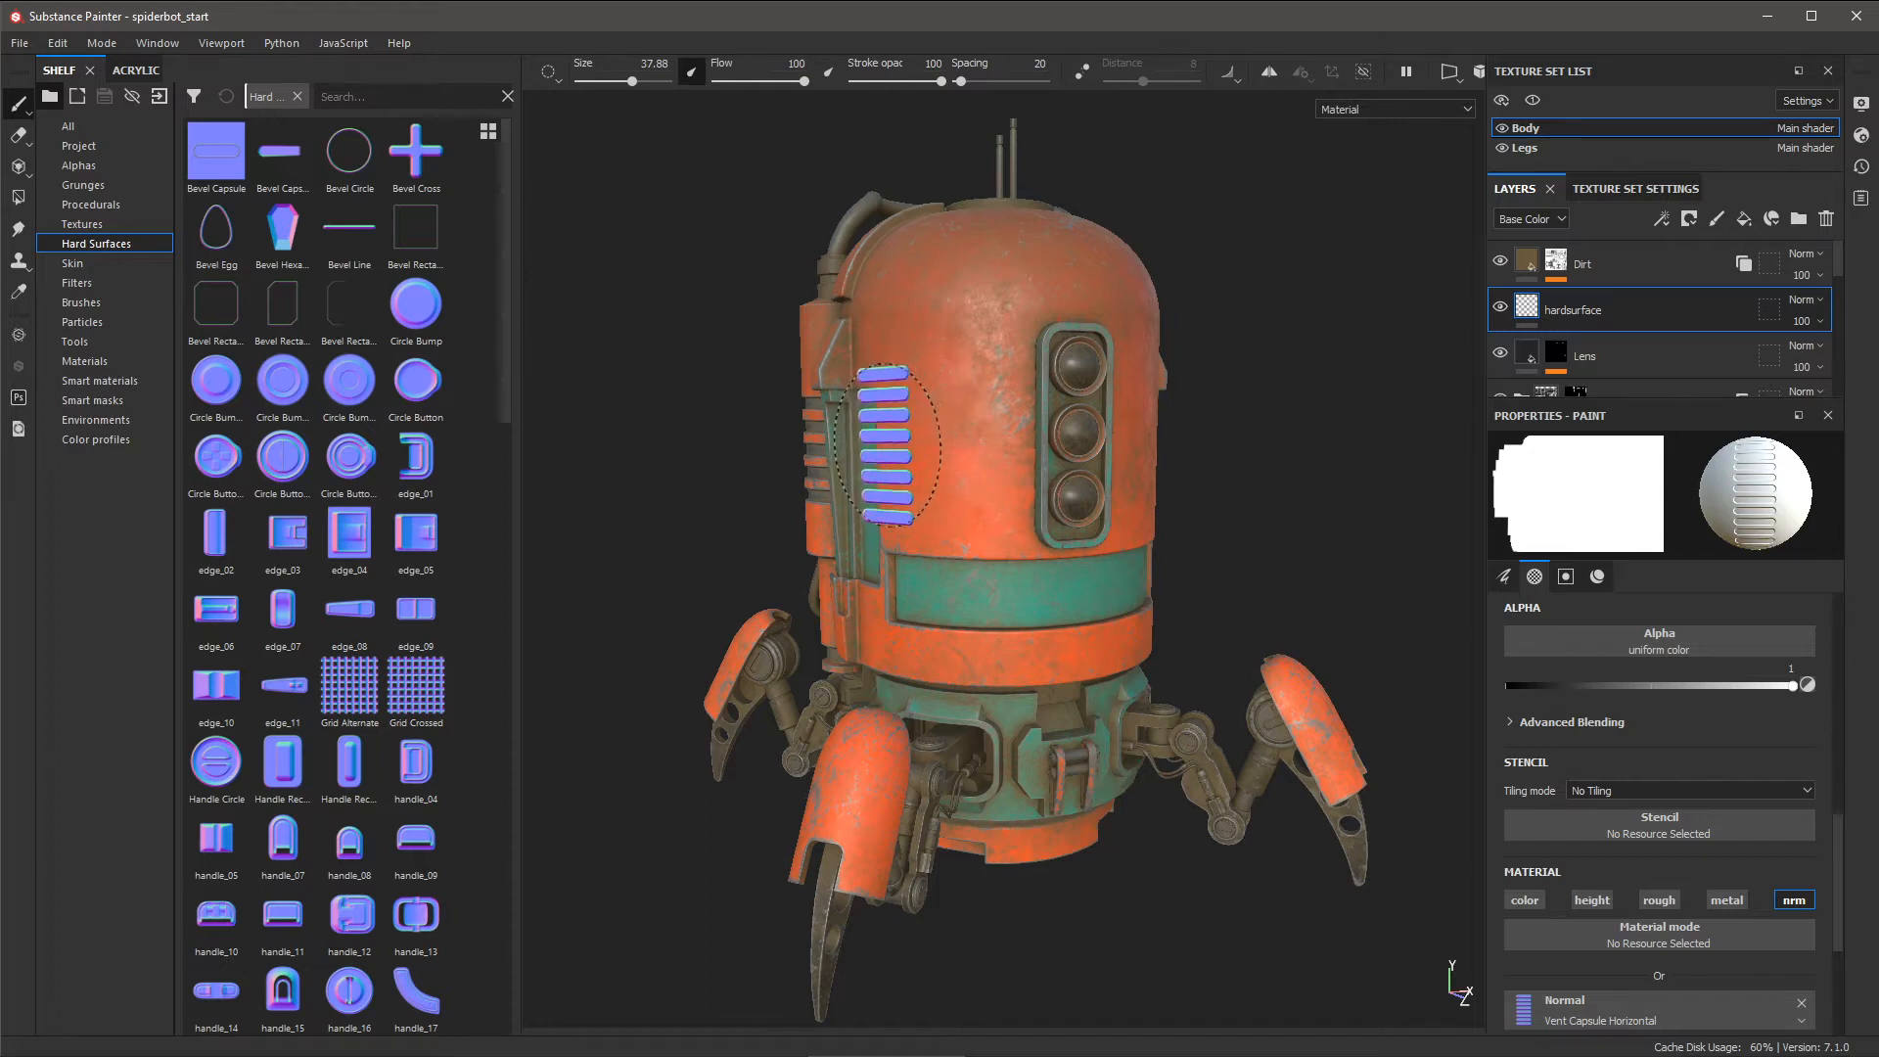
left_click(1504, 575)
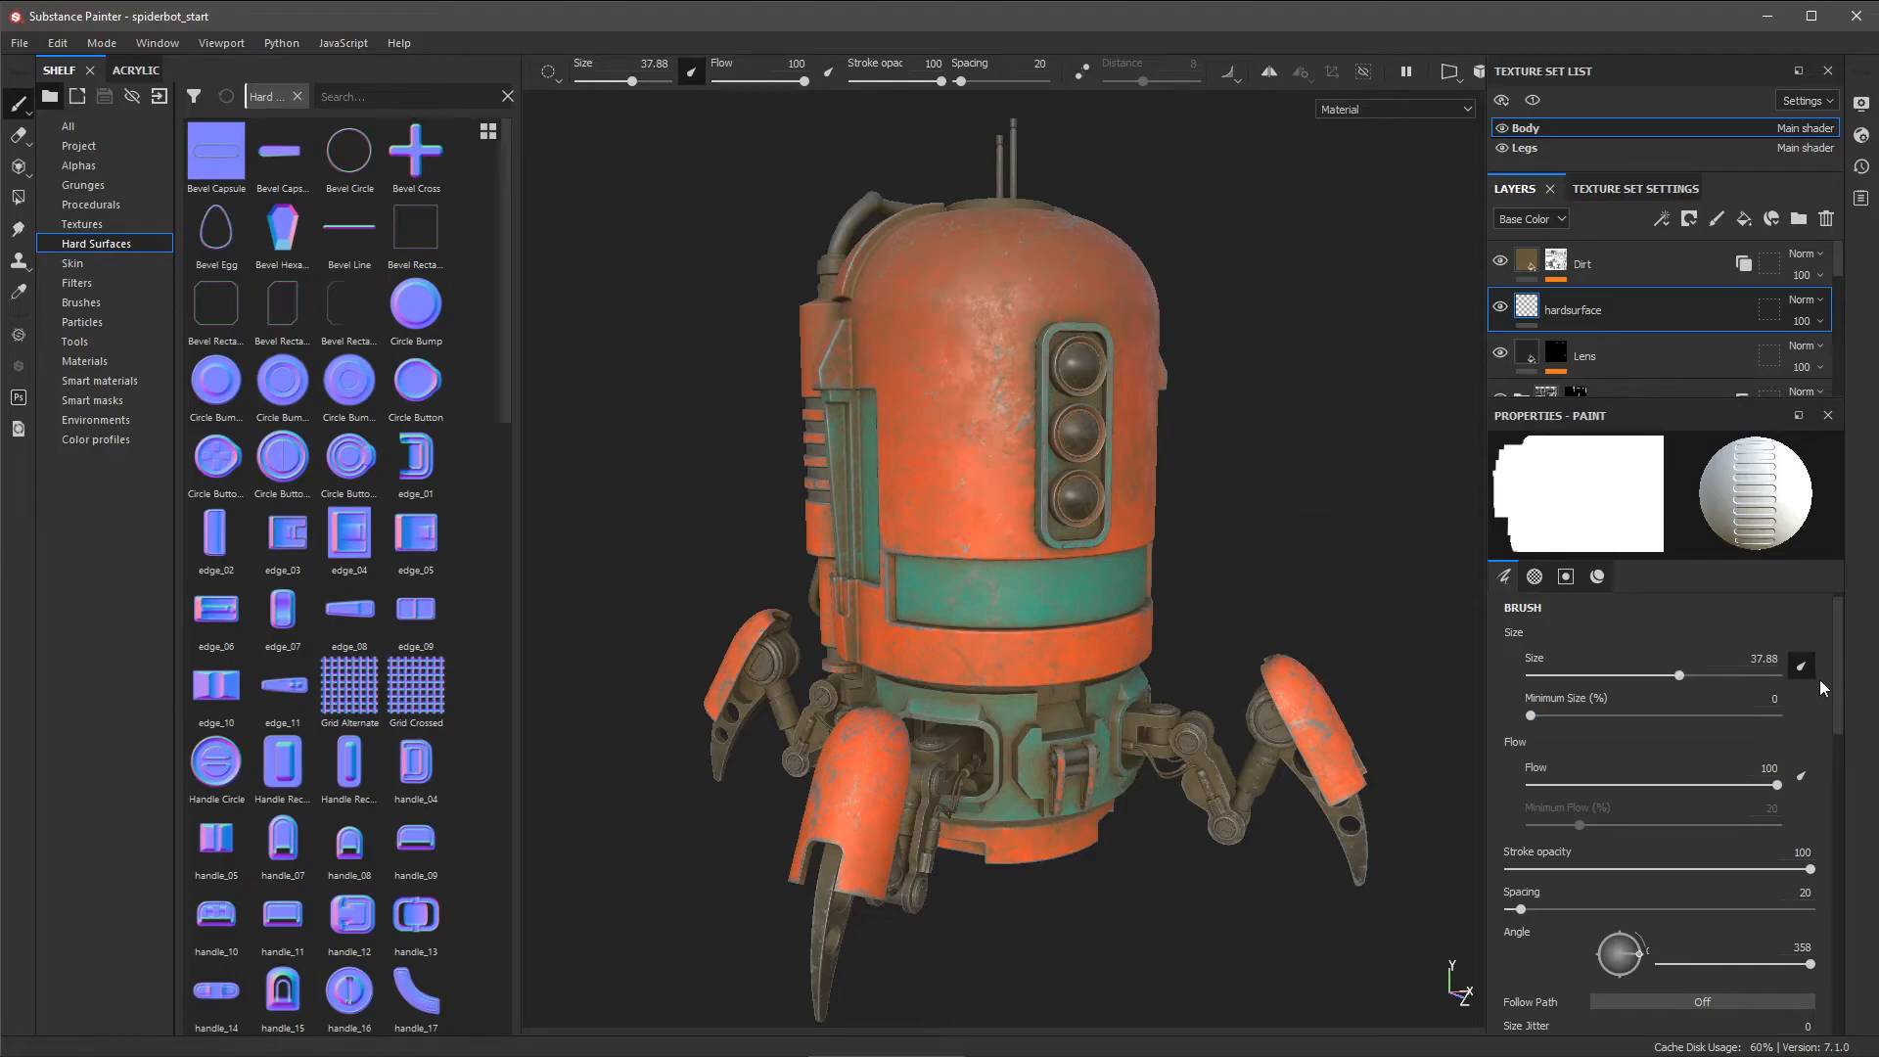
- Disable pen pressure on size, undo the stamped vents, and set the brush to size 26.17 at angle 91
left_click(1801, 667)
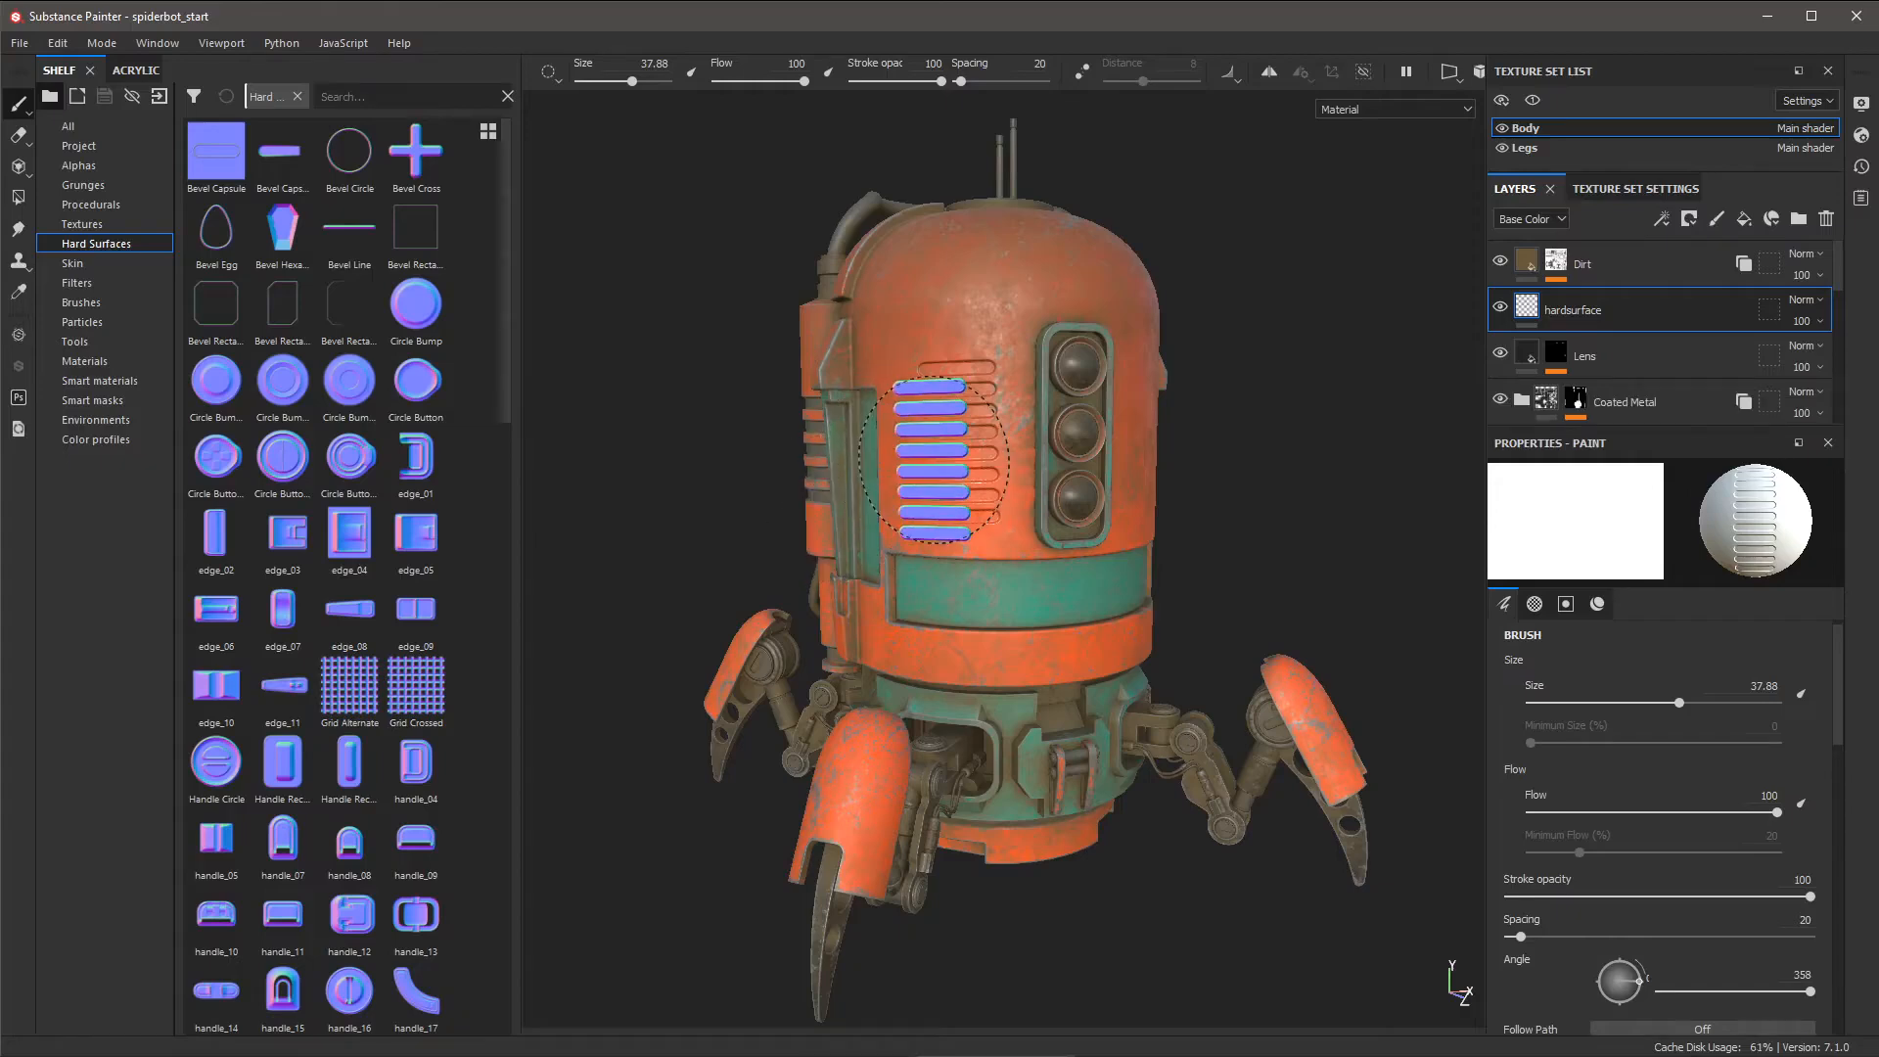
key("ctrl+z")
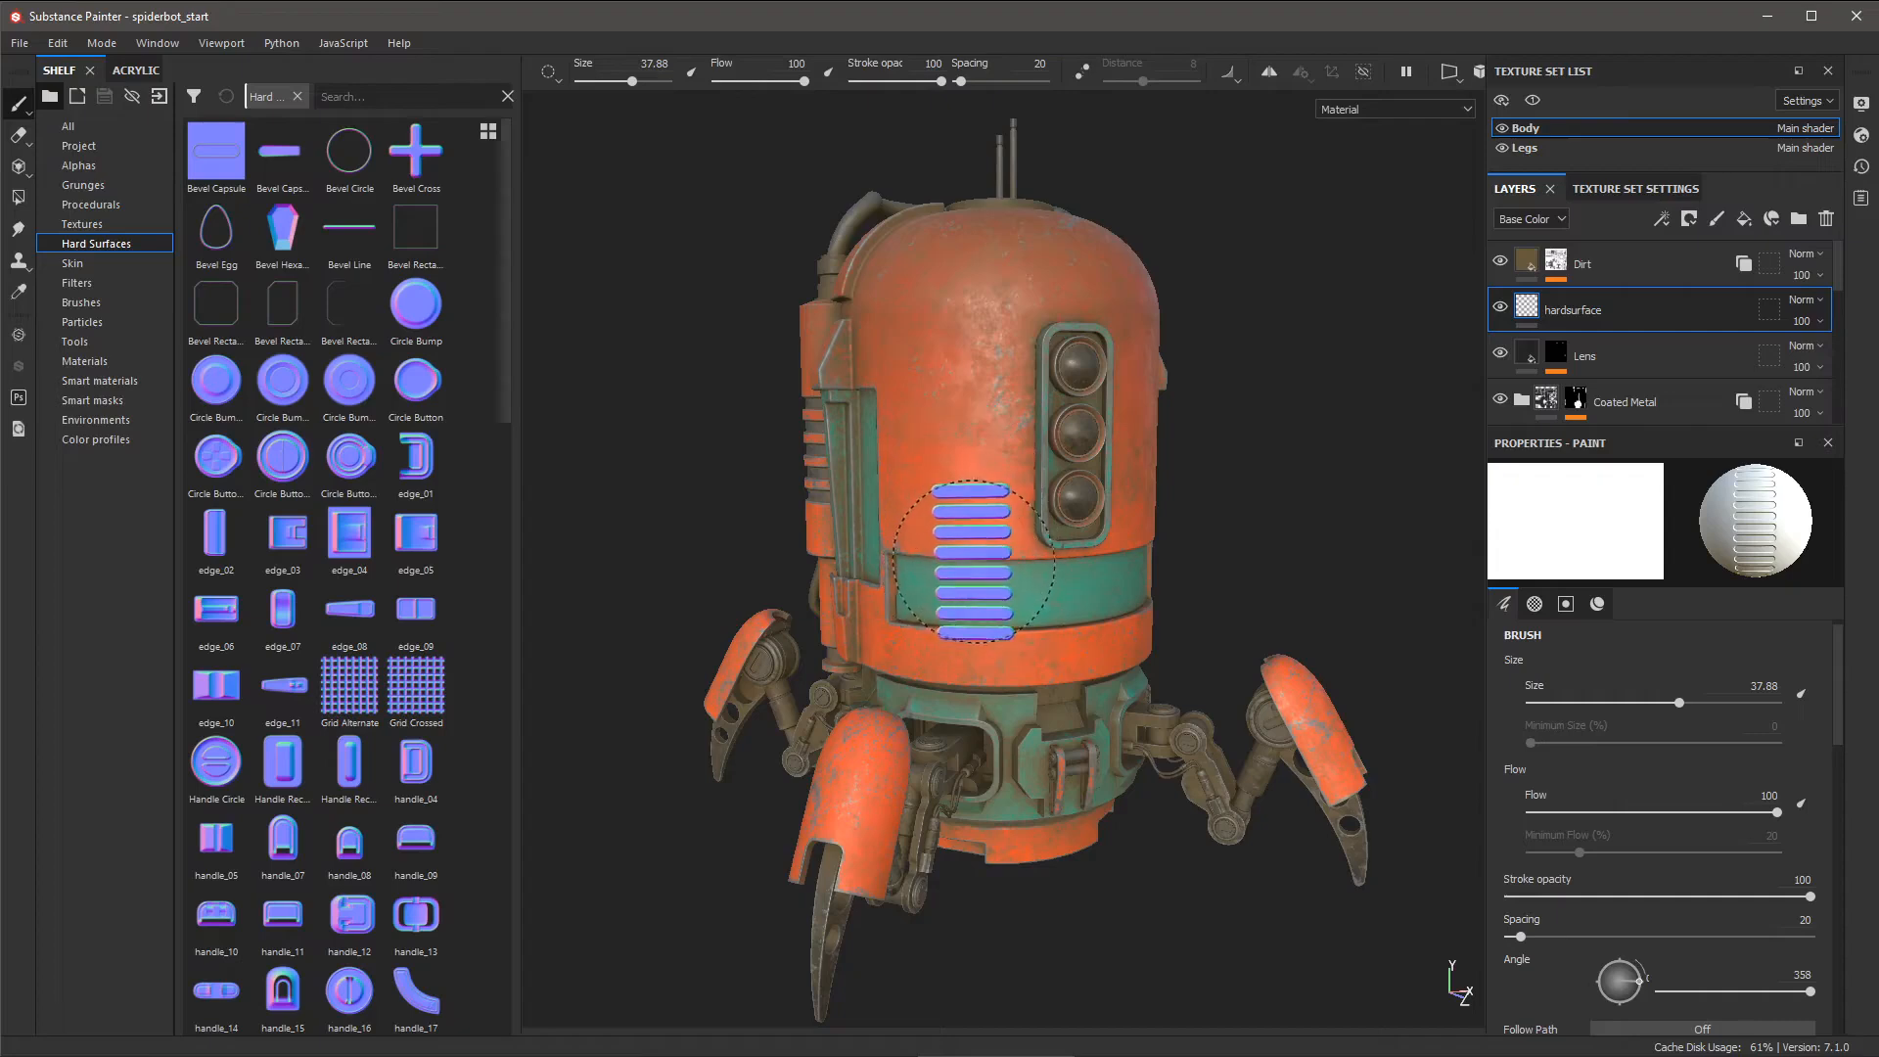
right_click_drag(974, 568, 940, 568, "ctrl")
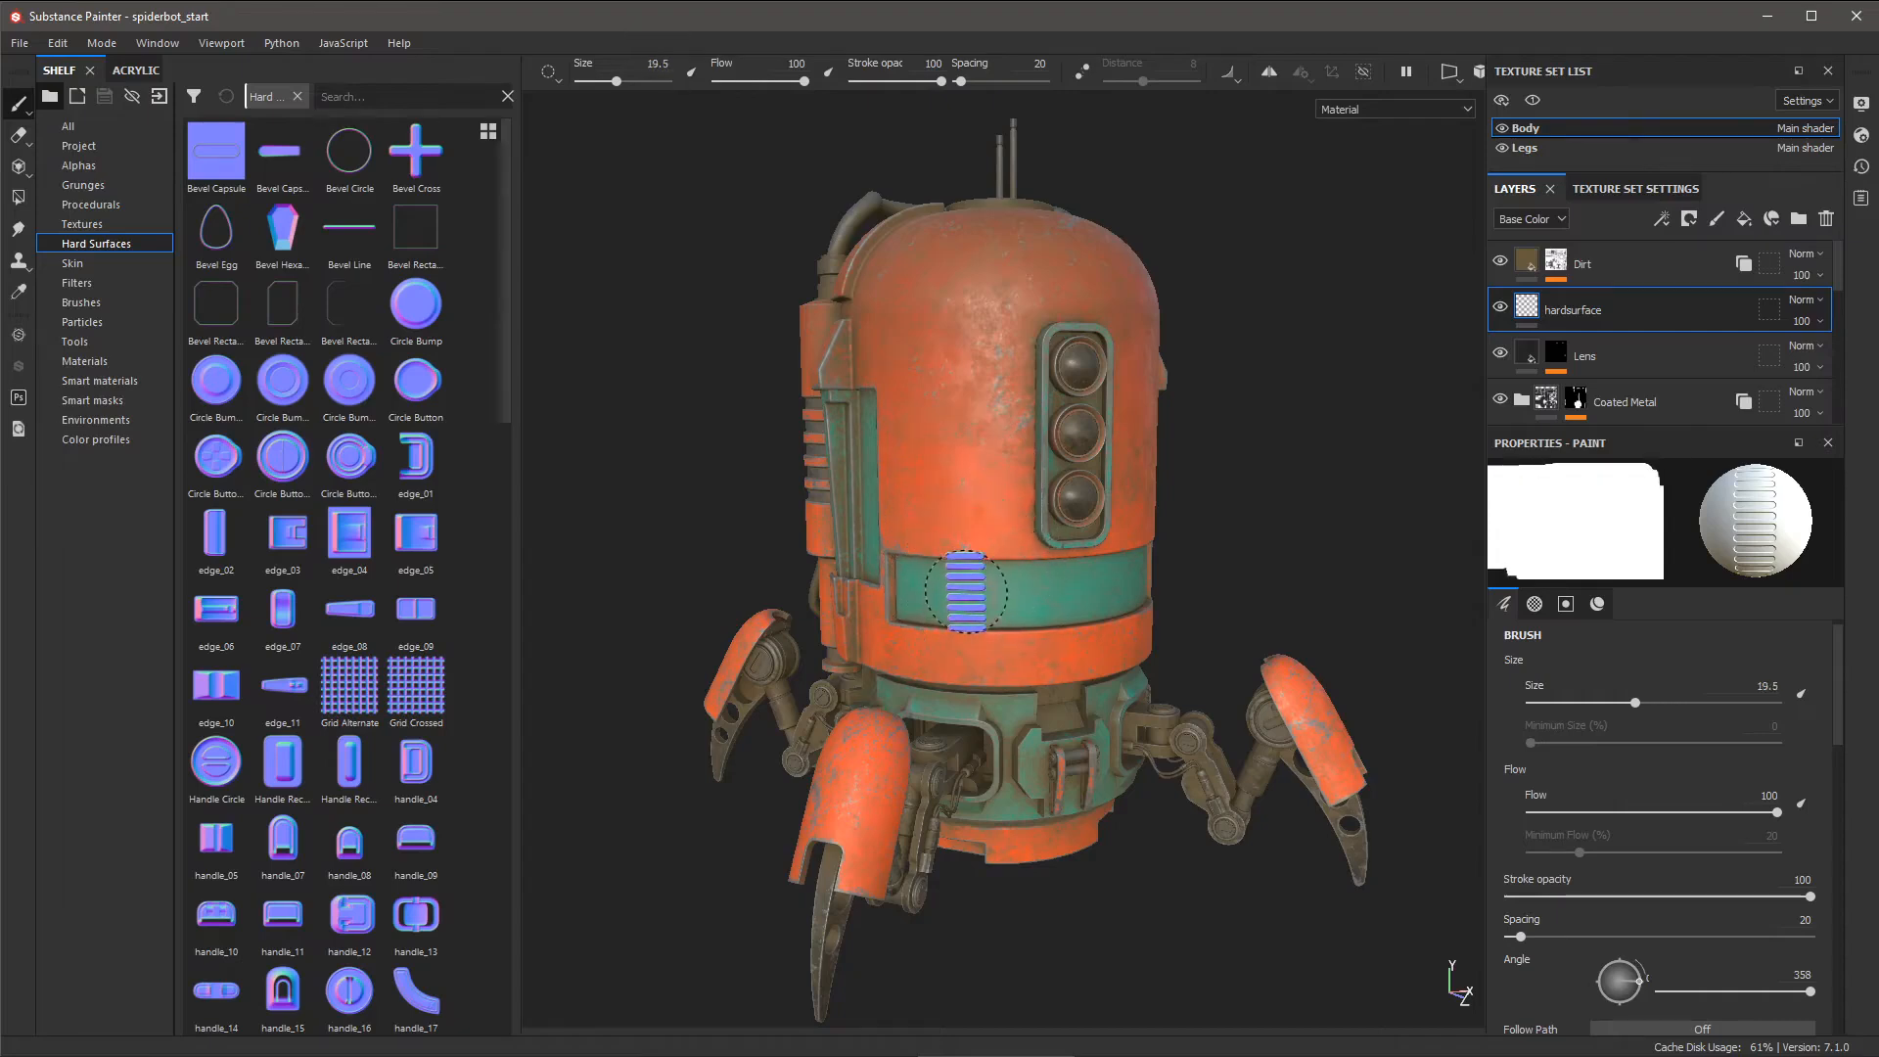
left_click_drag(966, 591, 1018, 591, "ctrl")
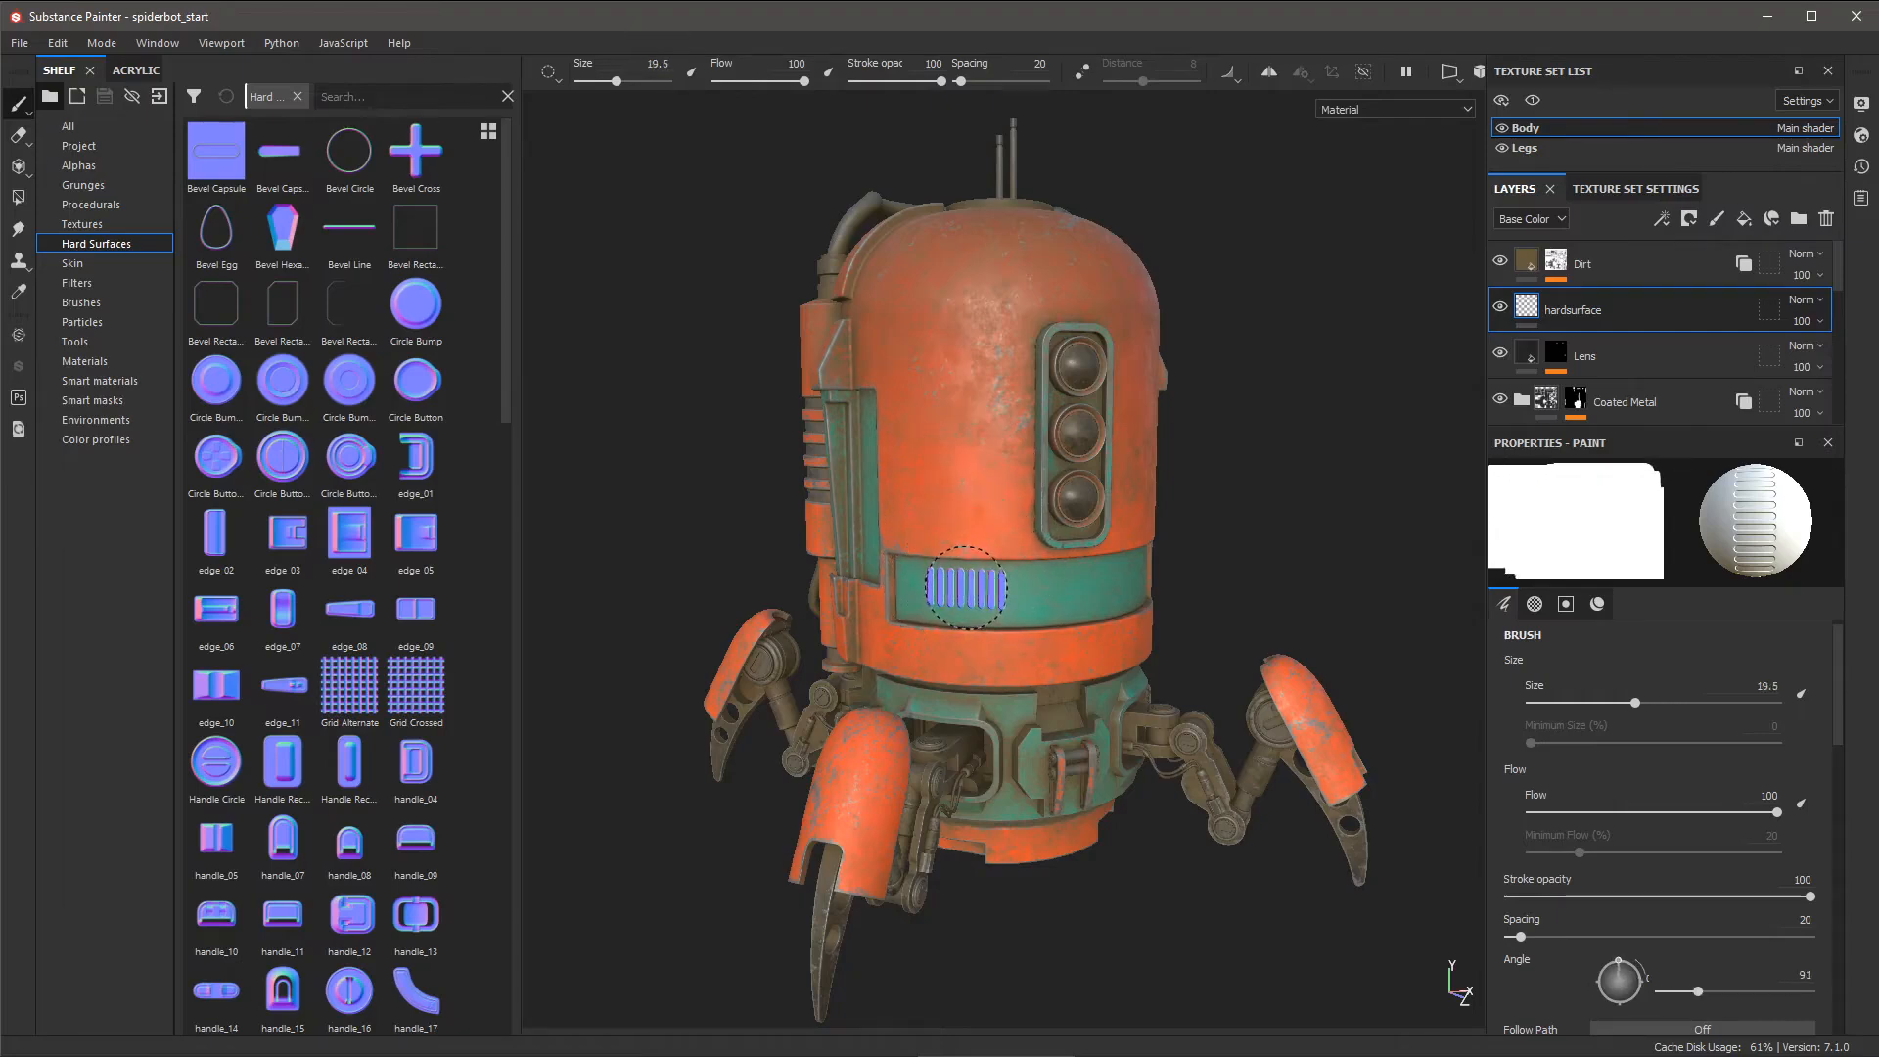
right_click_drag(967, 587, 997, 600, "ctrl")
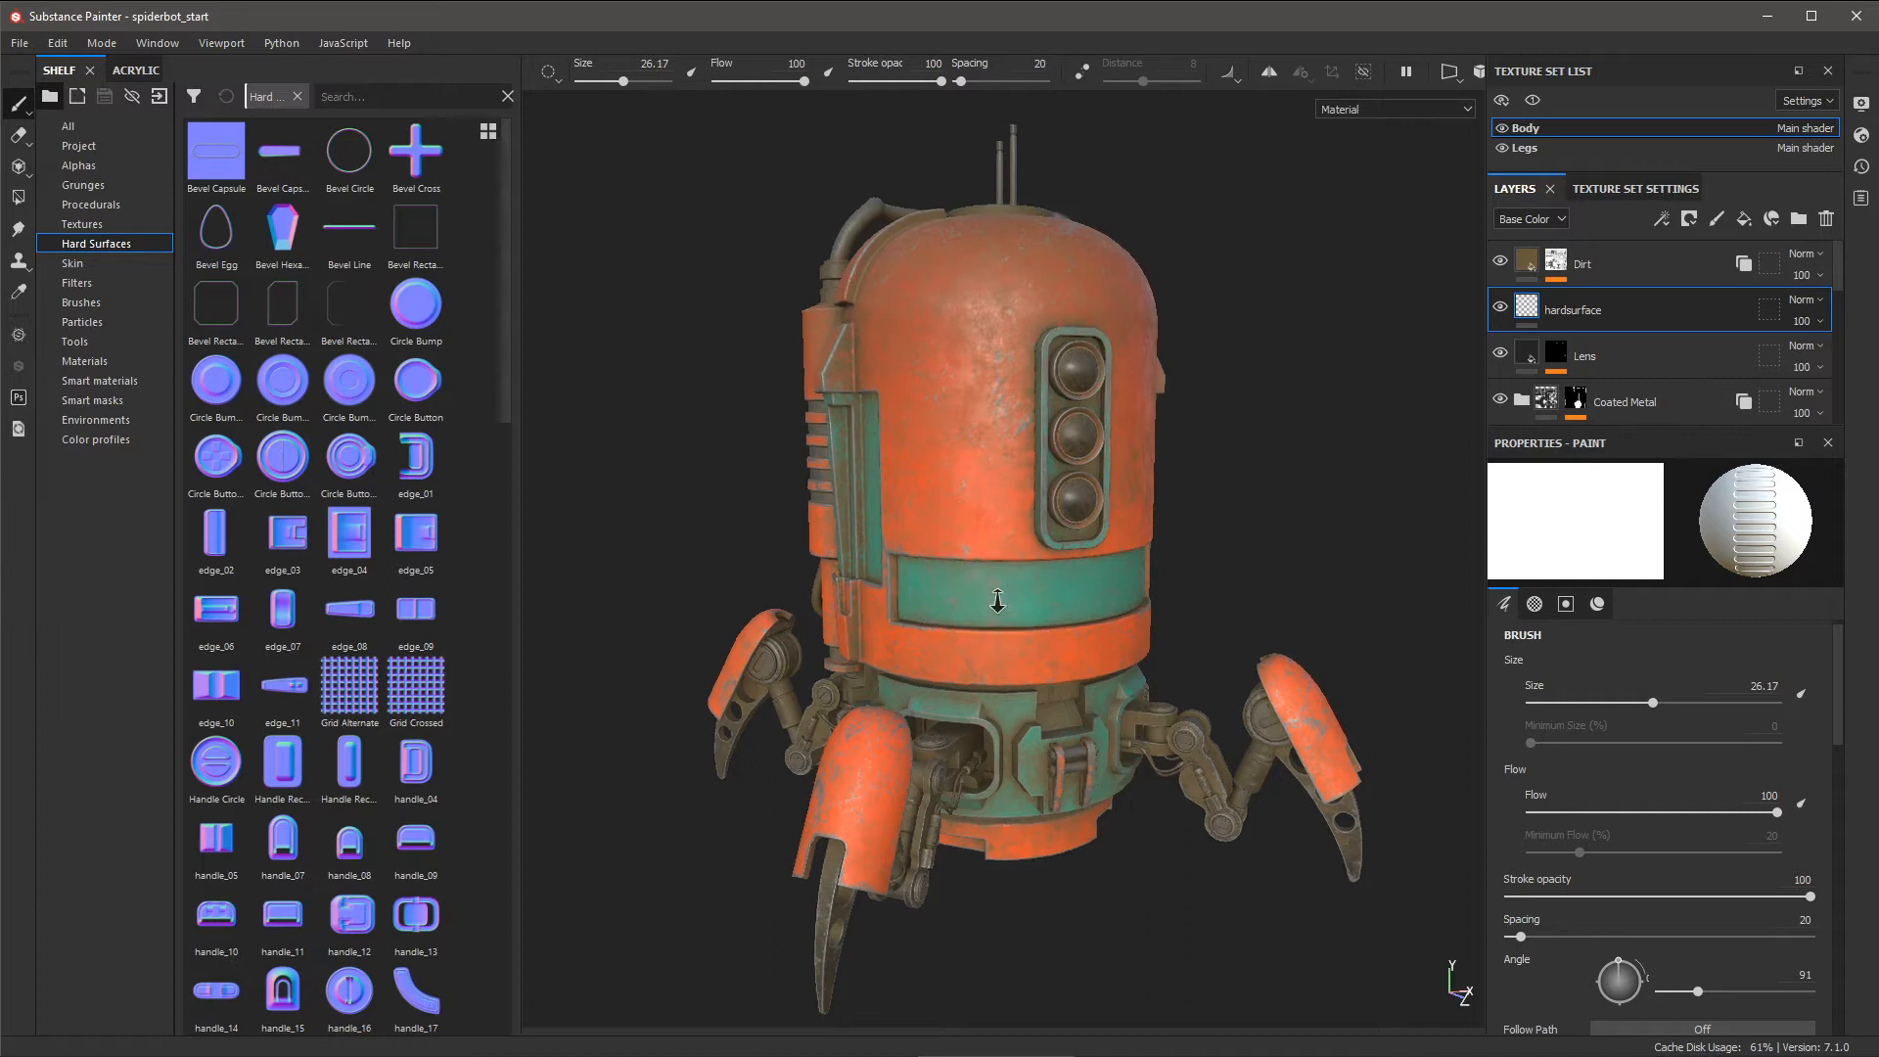
- Orbit the robot to face the camera frontally
left_click_drag(997, 600, 1006, 620, "alt")
right_click_drag(1006, 620, 1055, 677, "alt")
left_click_drag(1055, 677, 1050, 687, "alt")
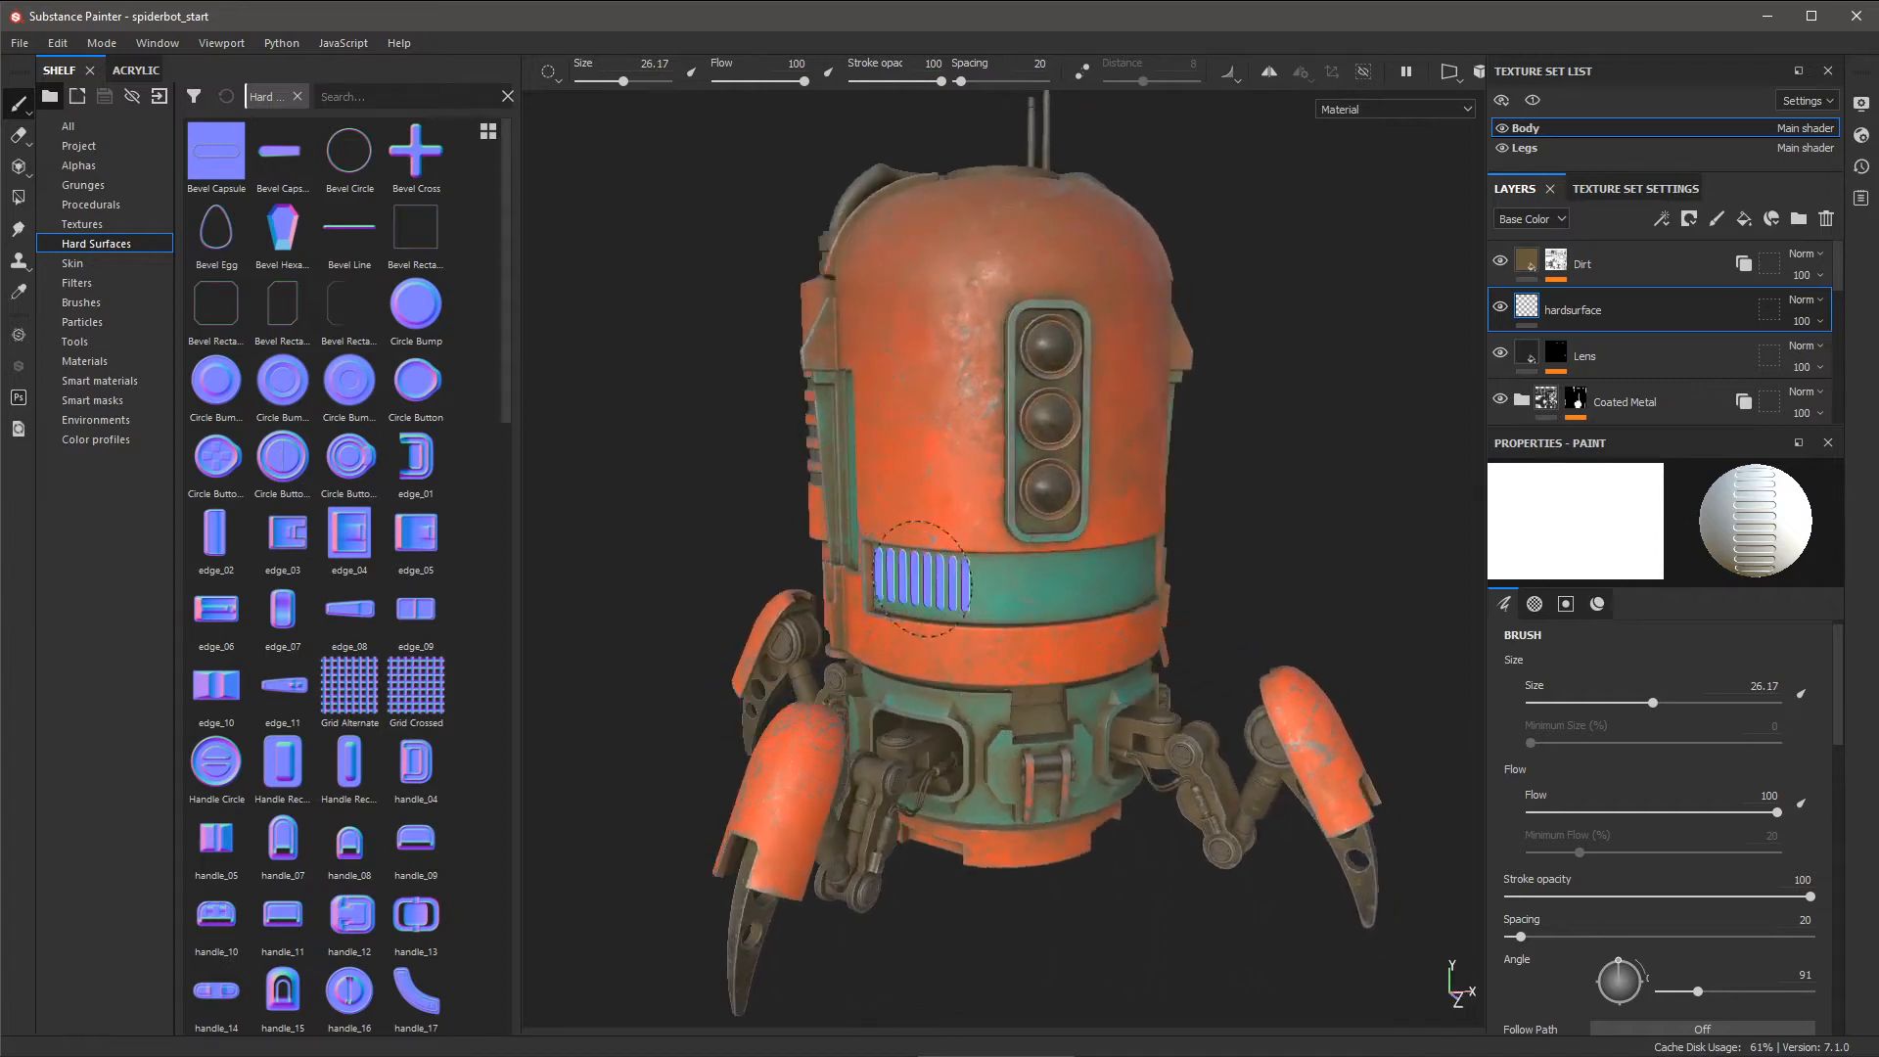
left_click_drag(1015, 562, 1053, 565, "alt")
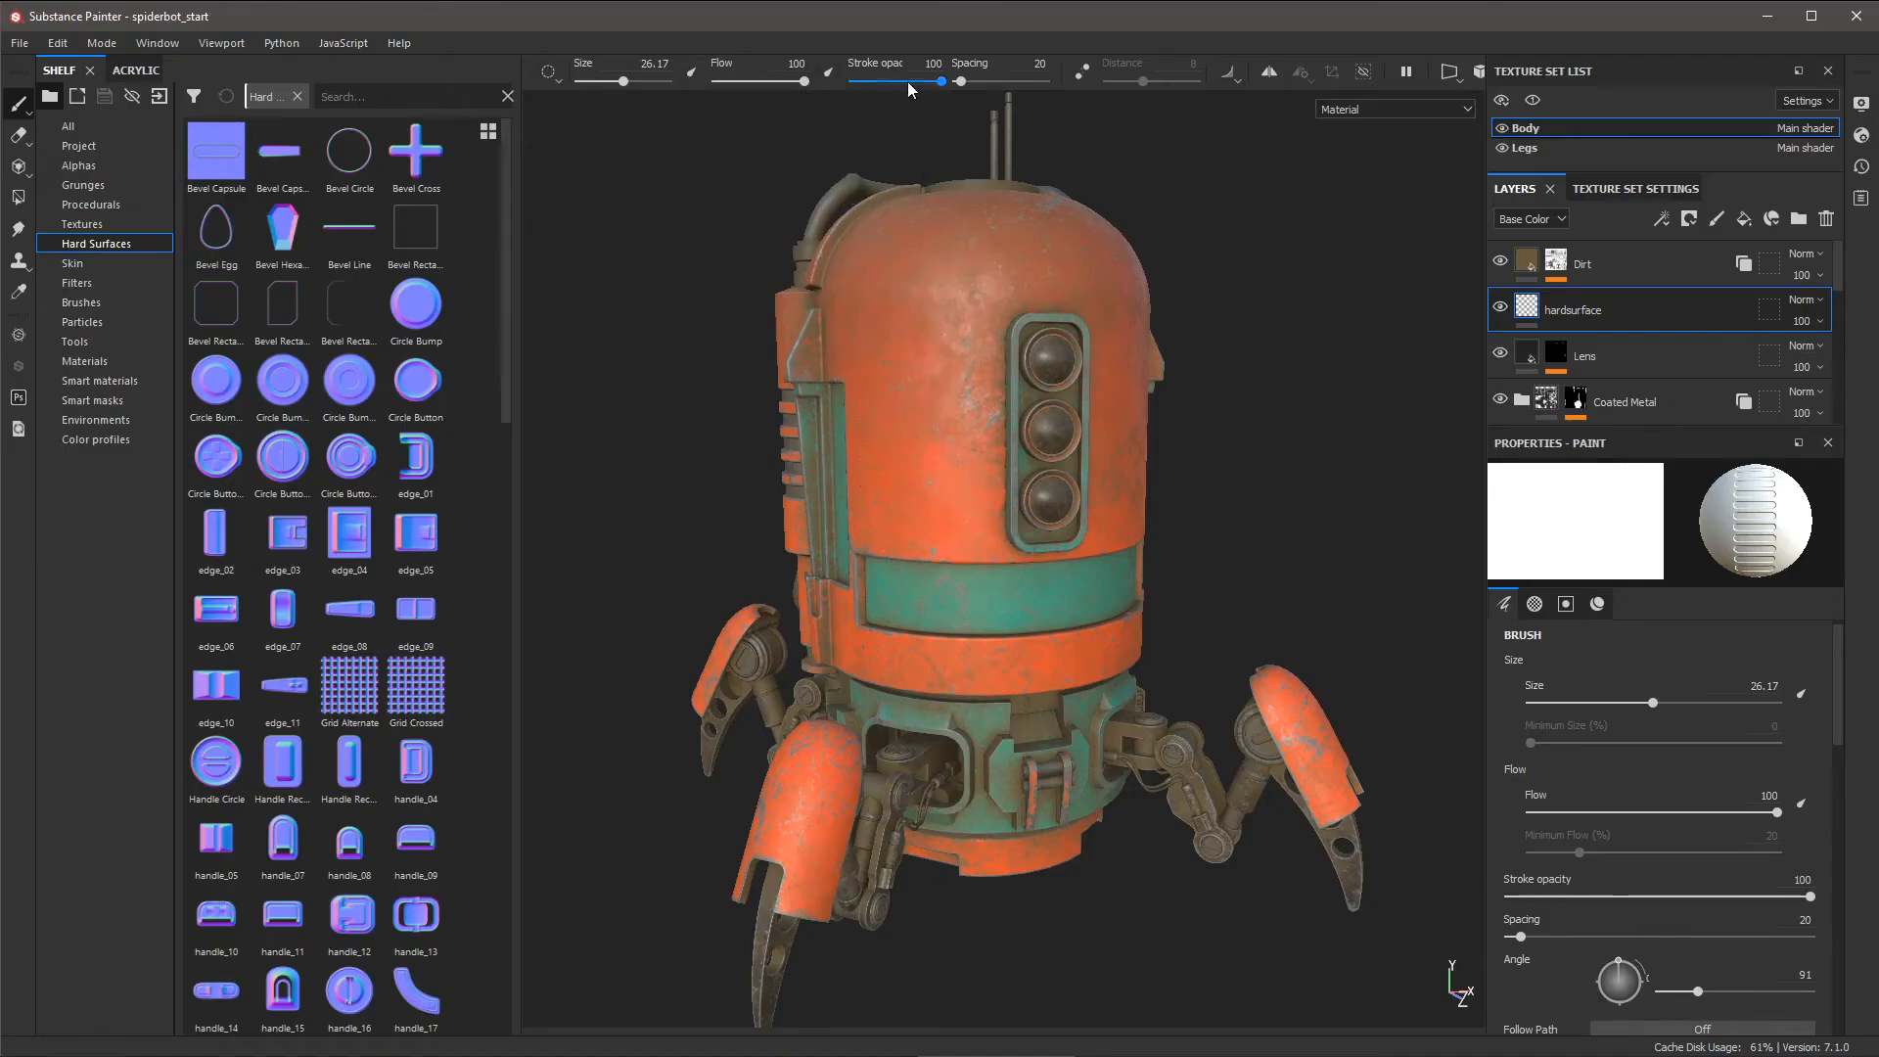
- Turn on mirror symmetry with the robot facing the camera
left_click(1268, 72)
mouse_move(1275, 453)
left_mouse_down("alt")
mouse_move(1246, 402)
mouse_move(1204, 520)
left_mouse_up("alt")
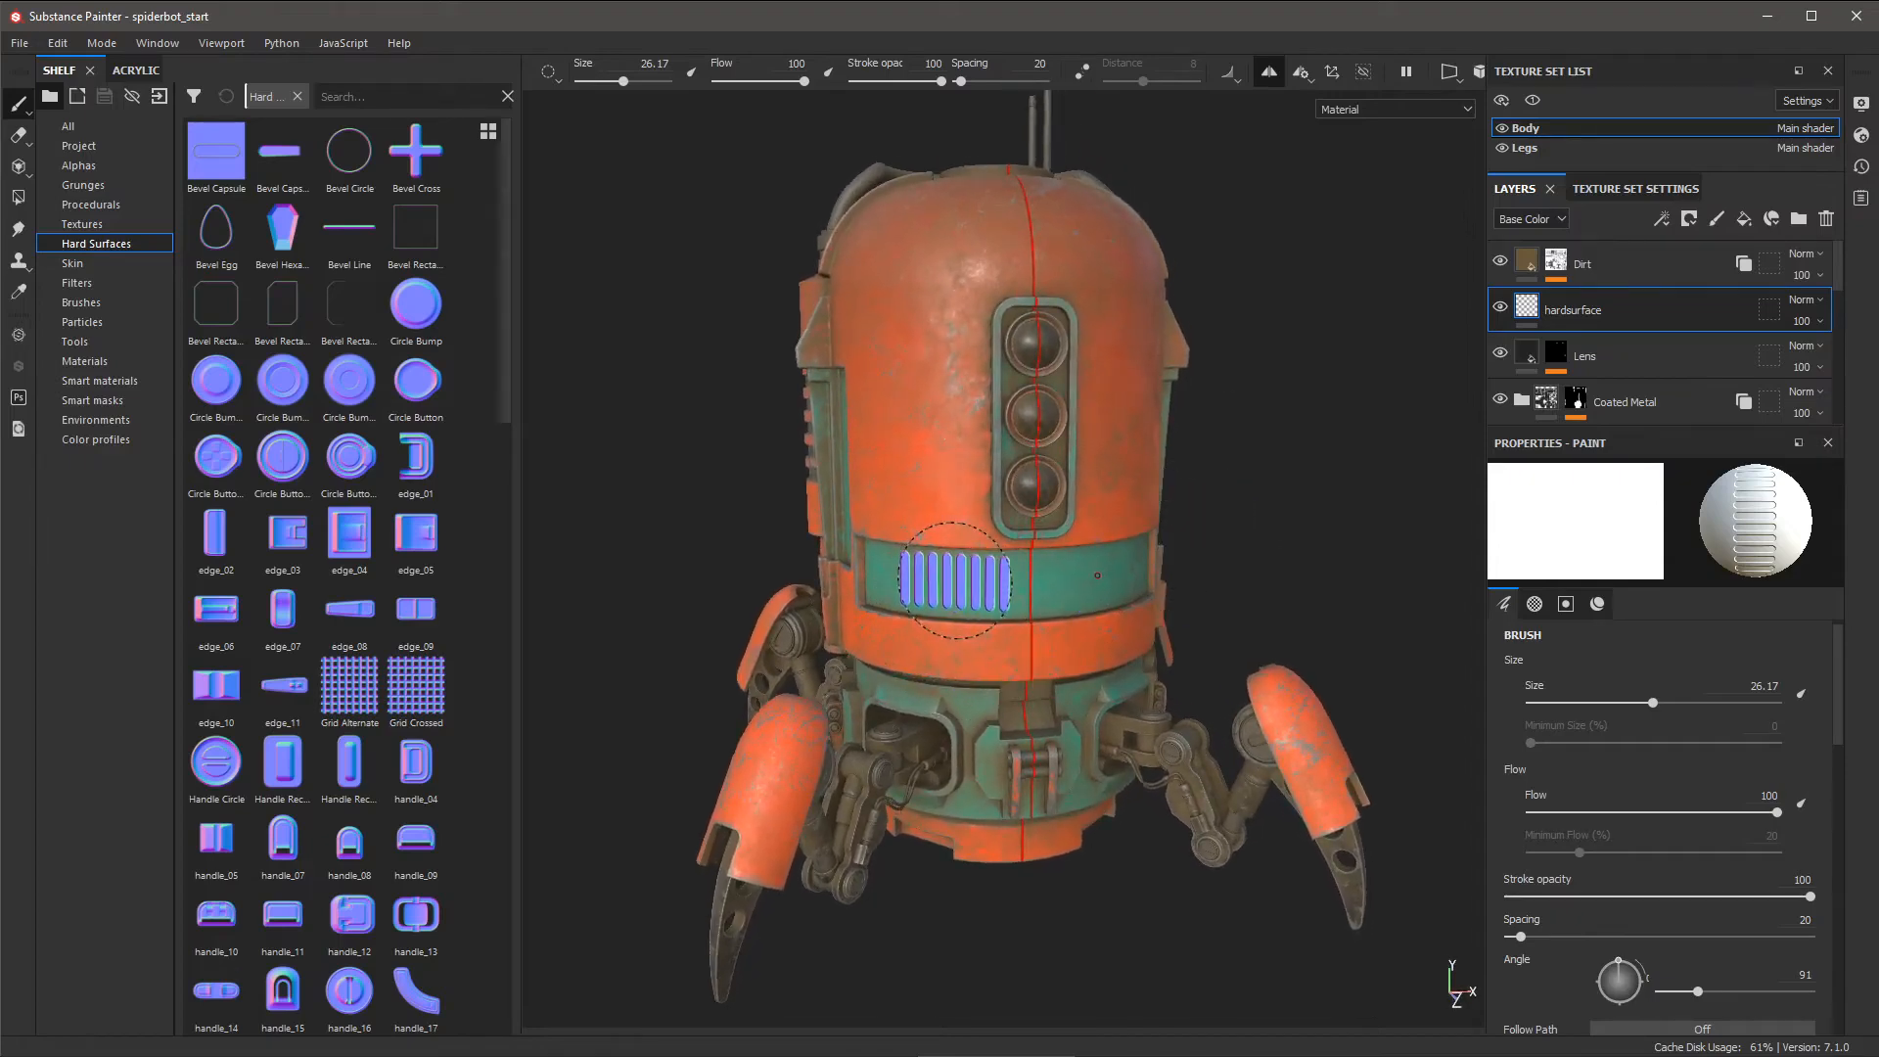
scroll(954, 579, "up", 2)
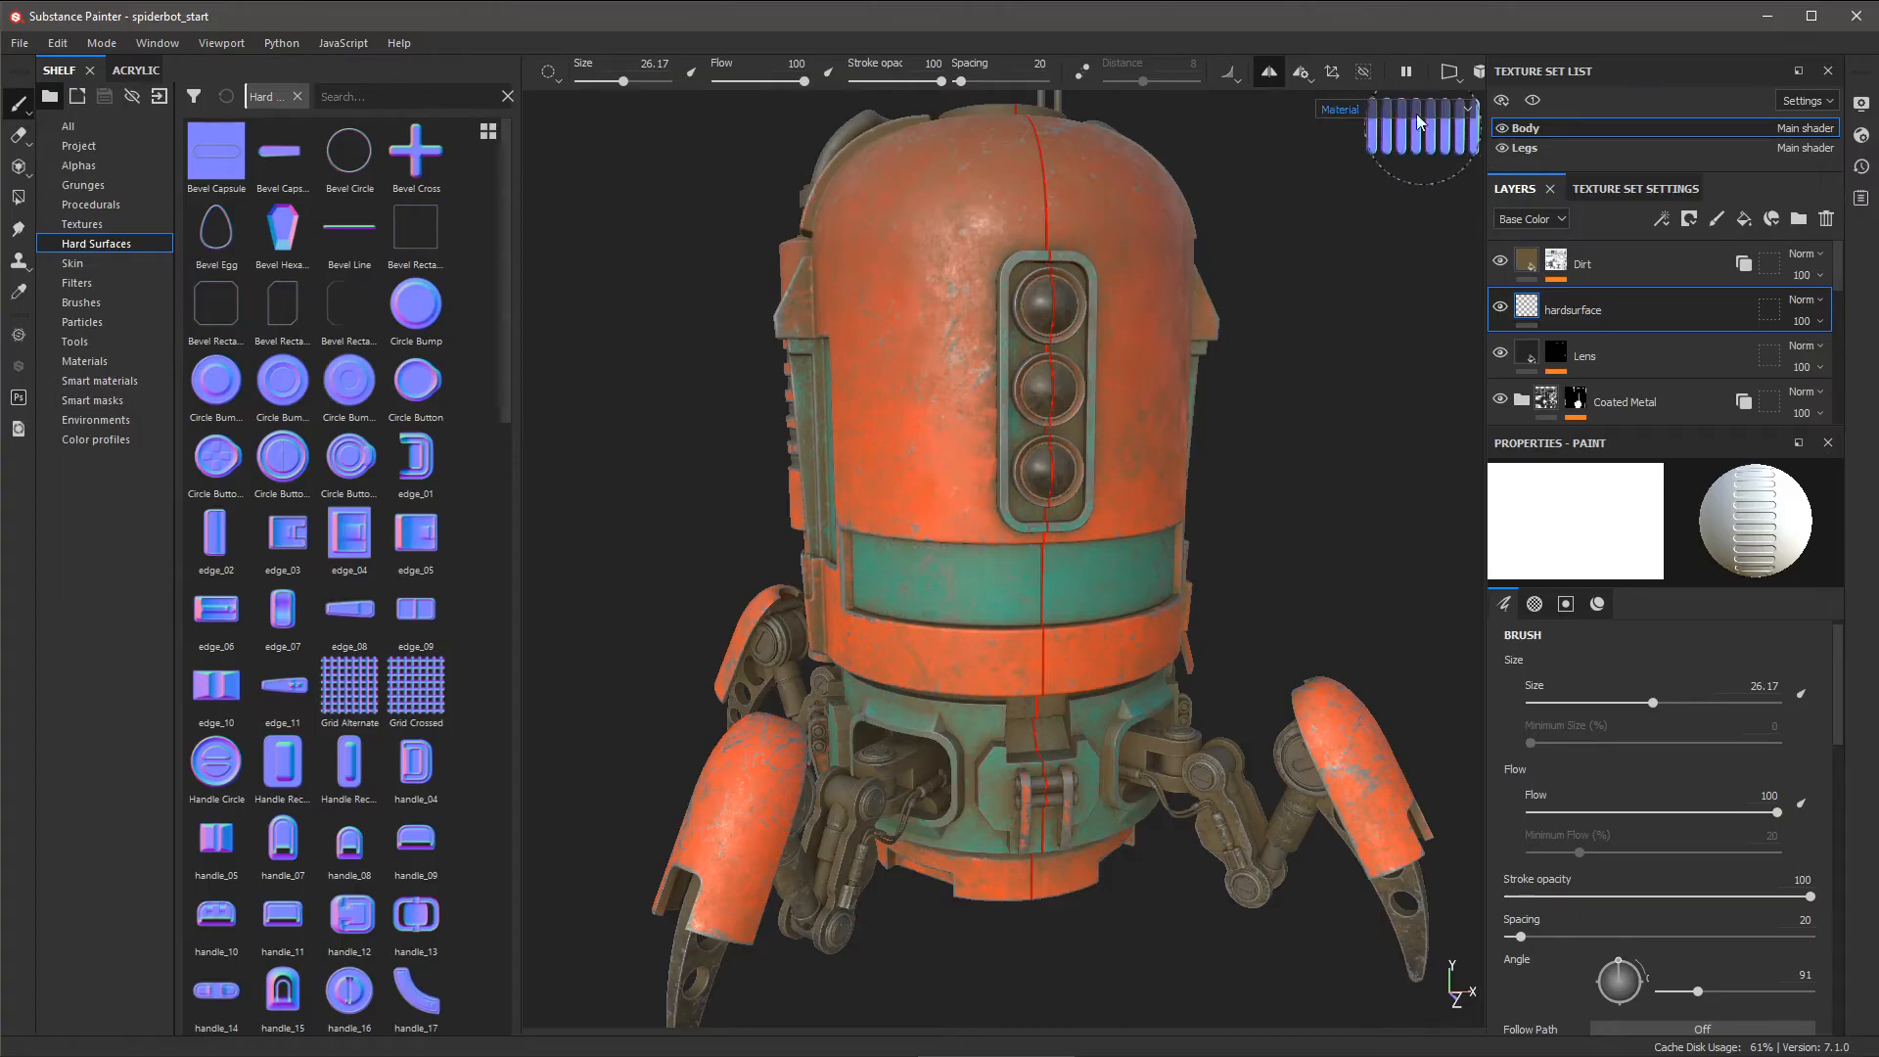
- Reset the symmetry plane's Mirror X offset from -0.110249 to 0, centring it on the robot
left_click(1301, 72)
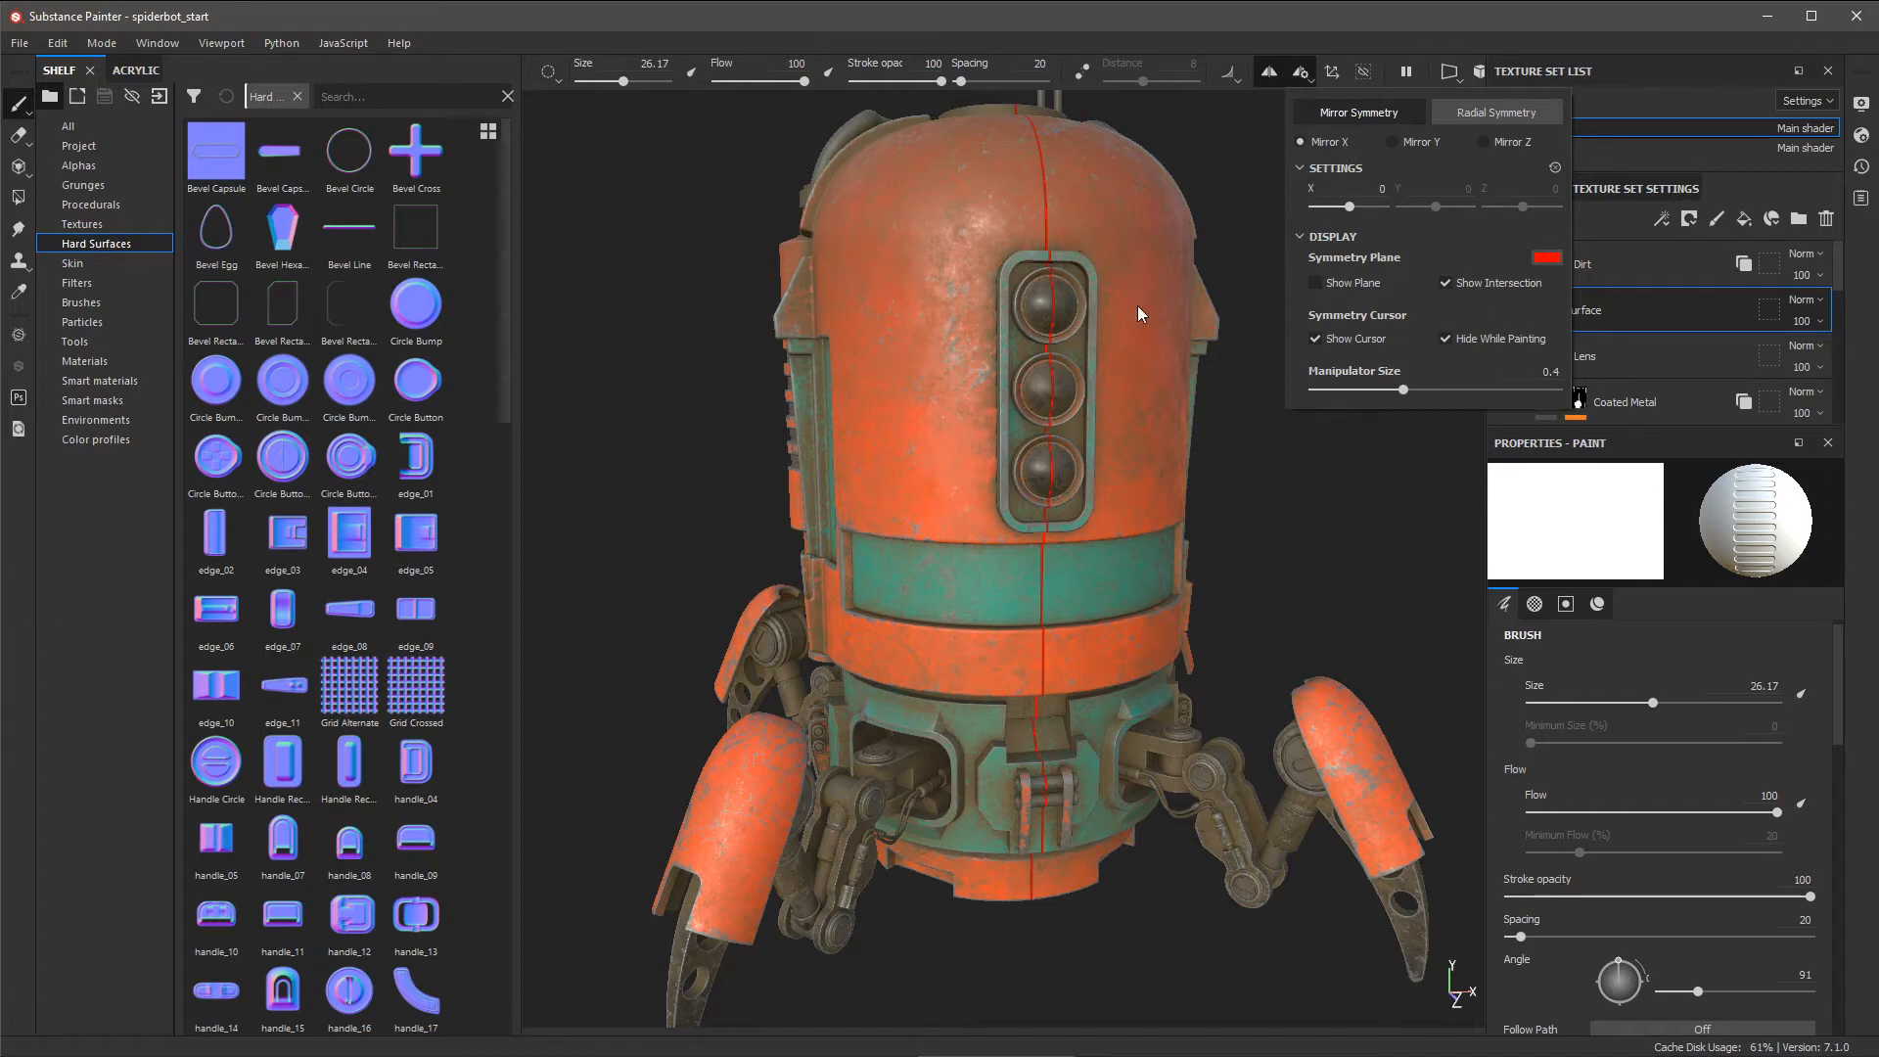
left_click(1334, 75)
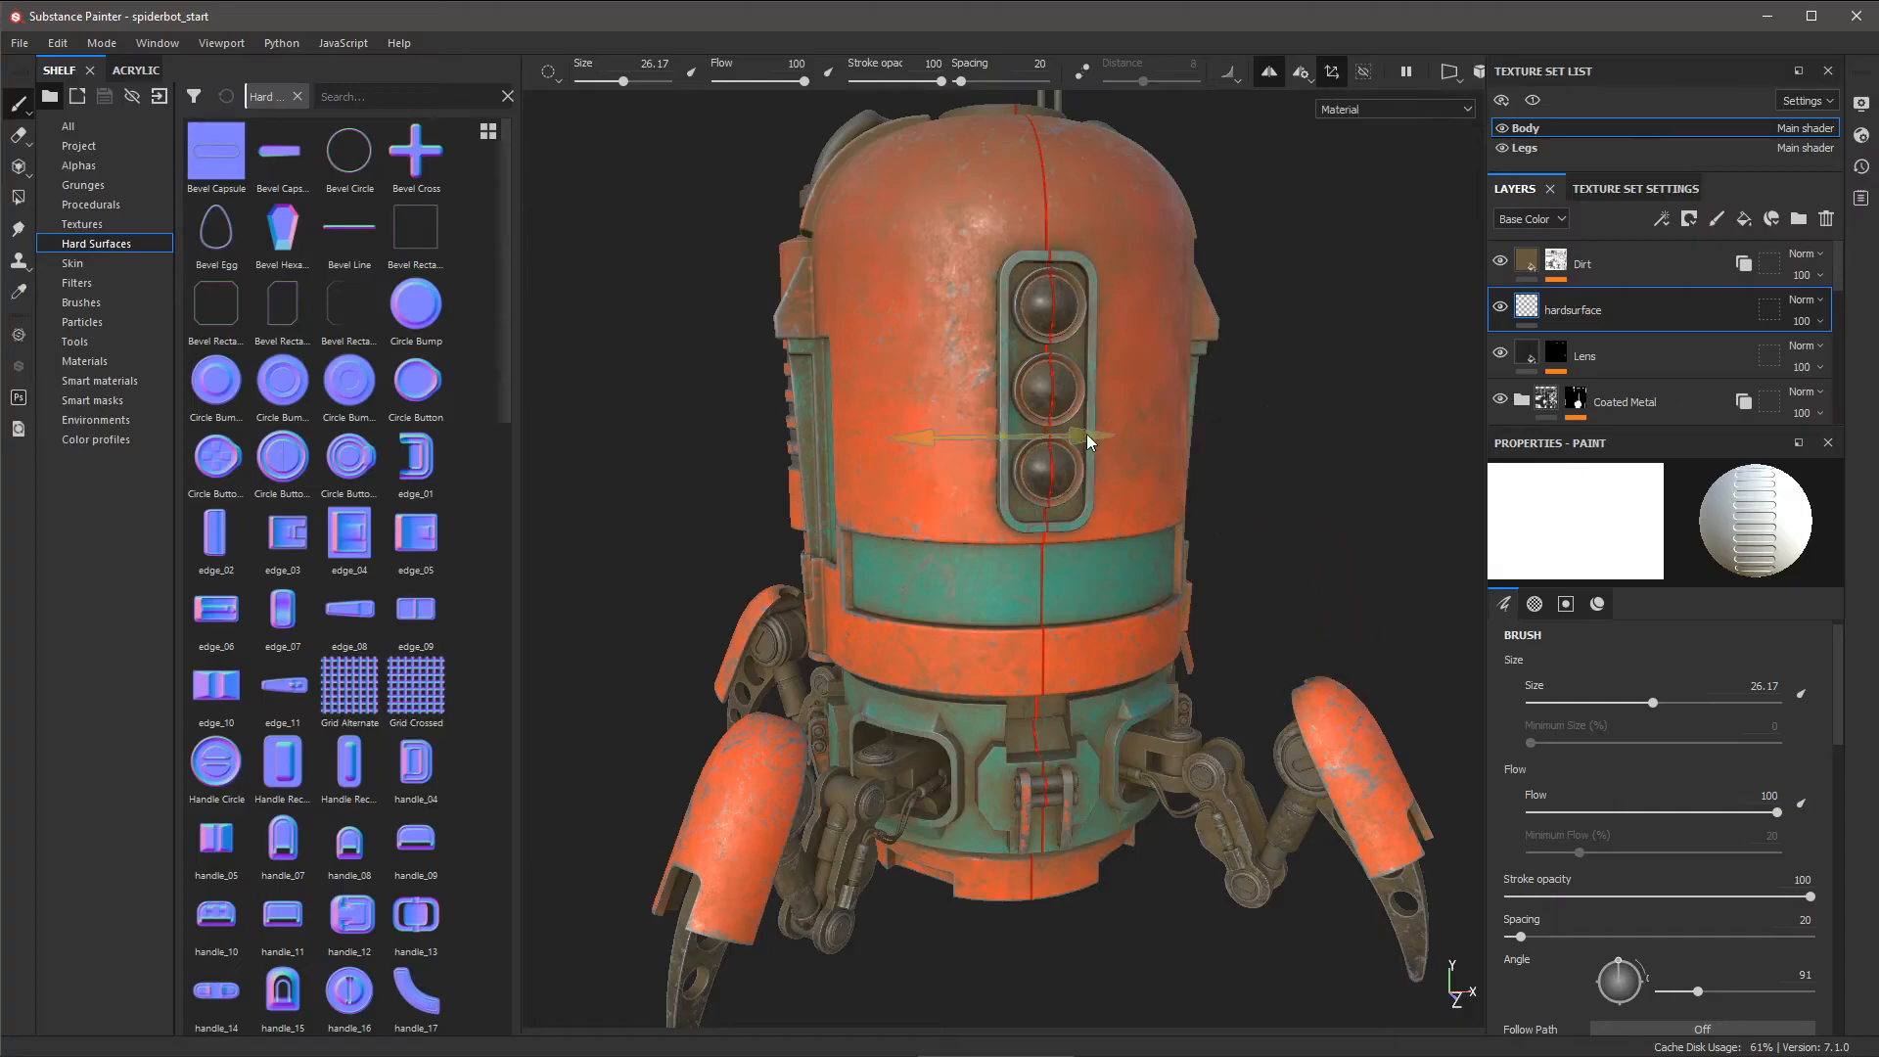
left_click_drag(1086, 432, 1037, 450)
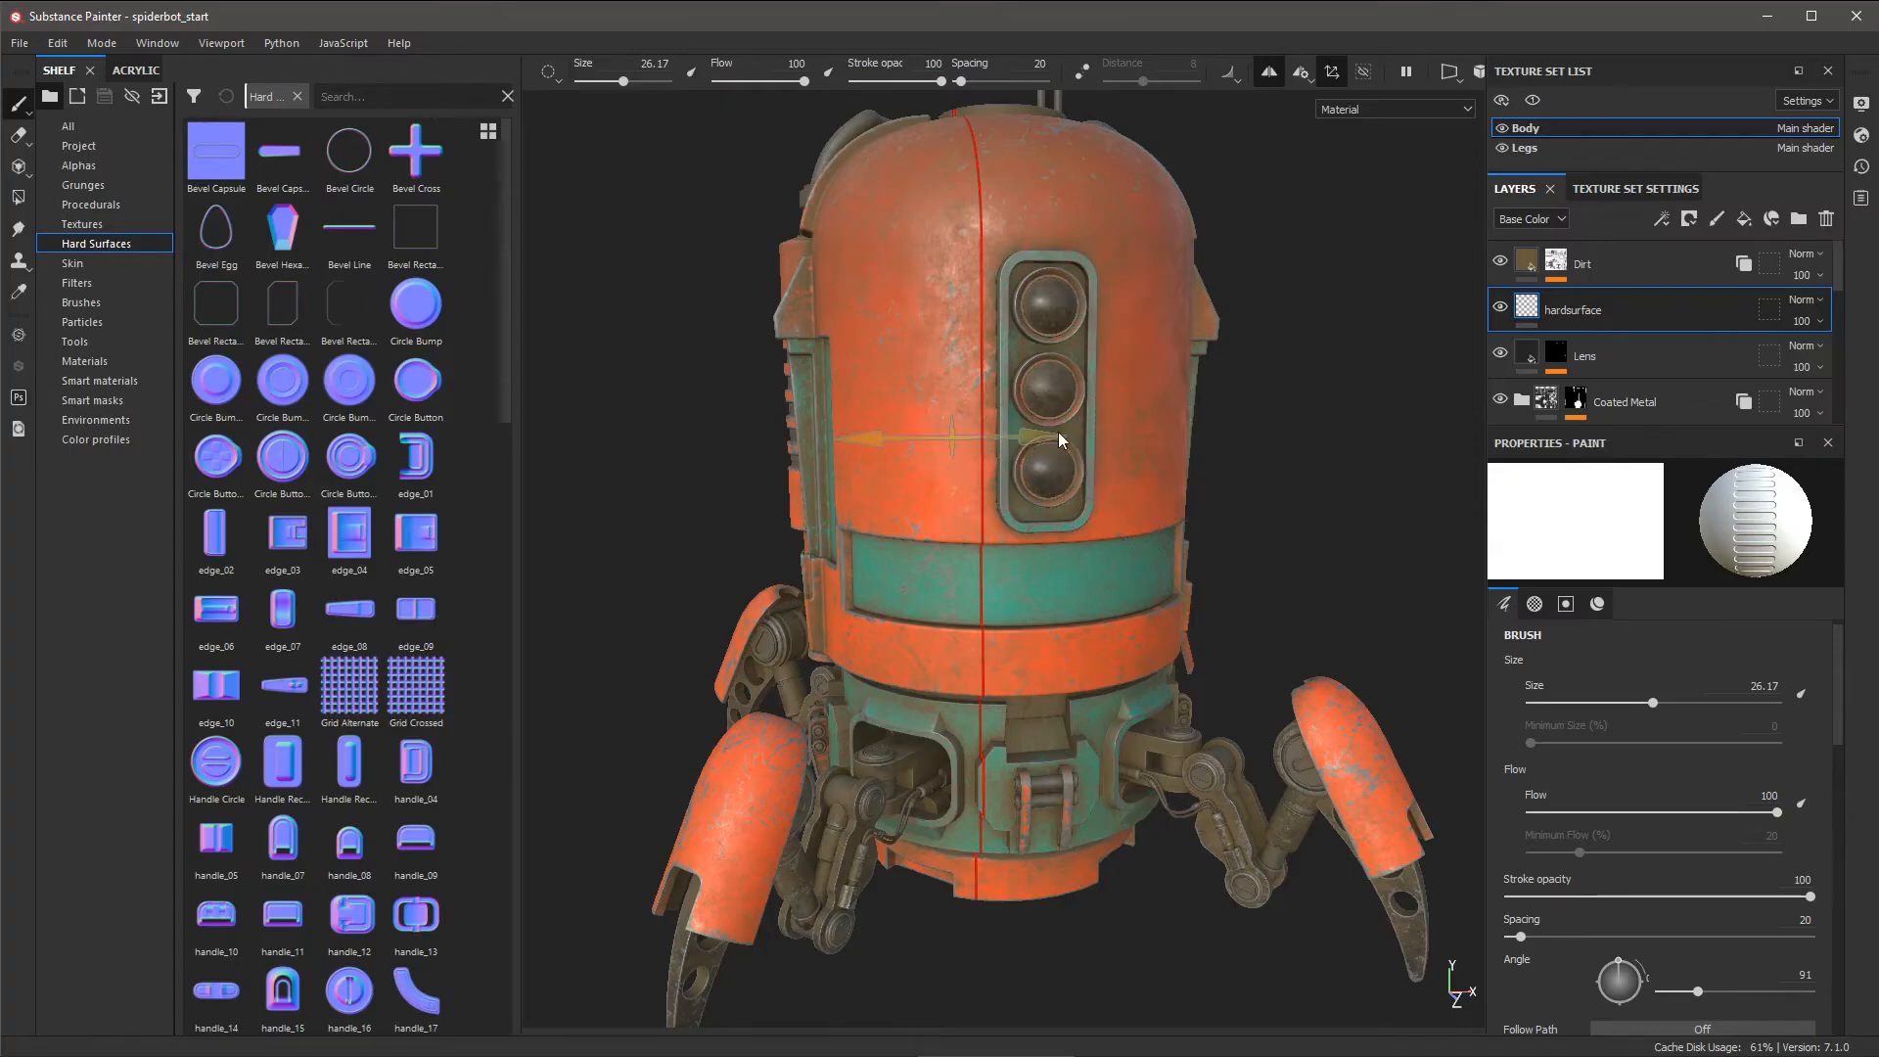
left_click_drag(1042, 436, 1044, 436)
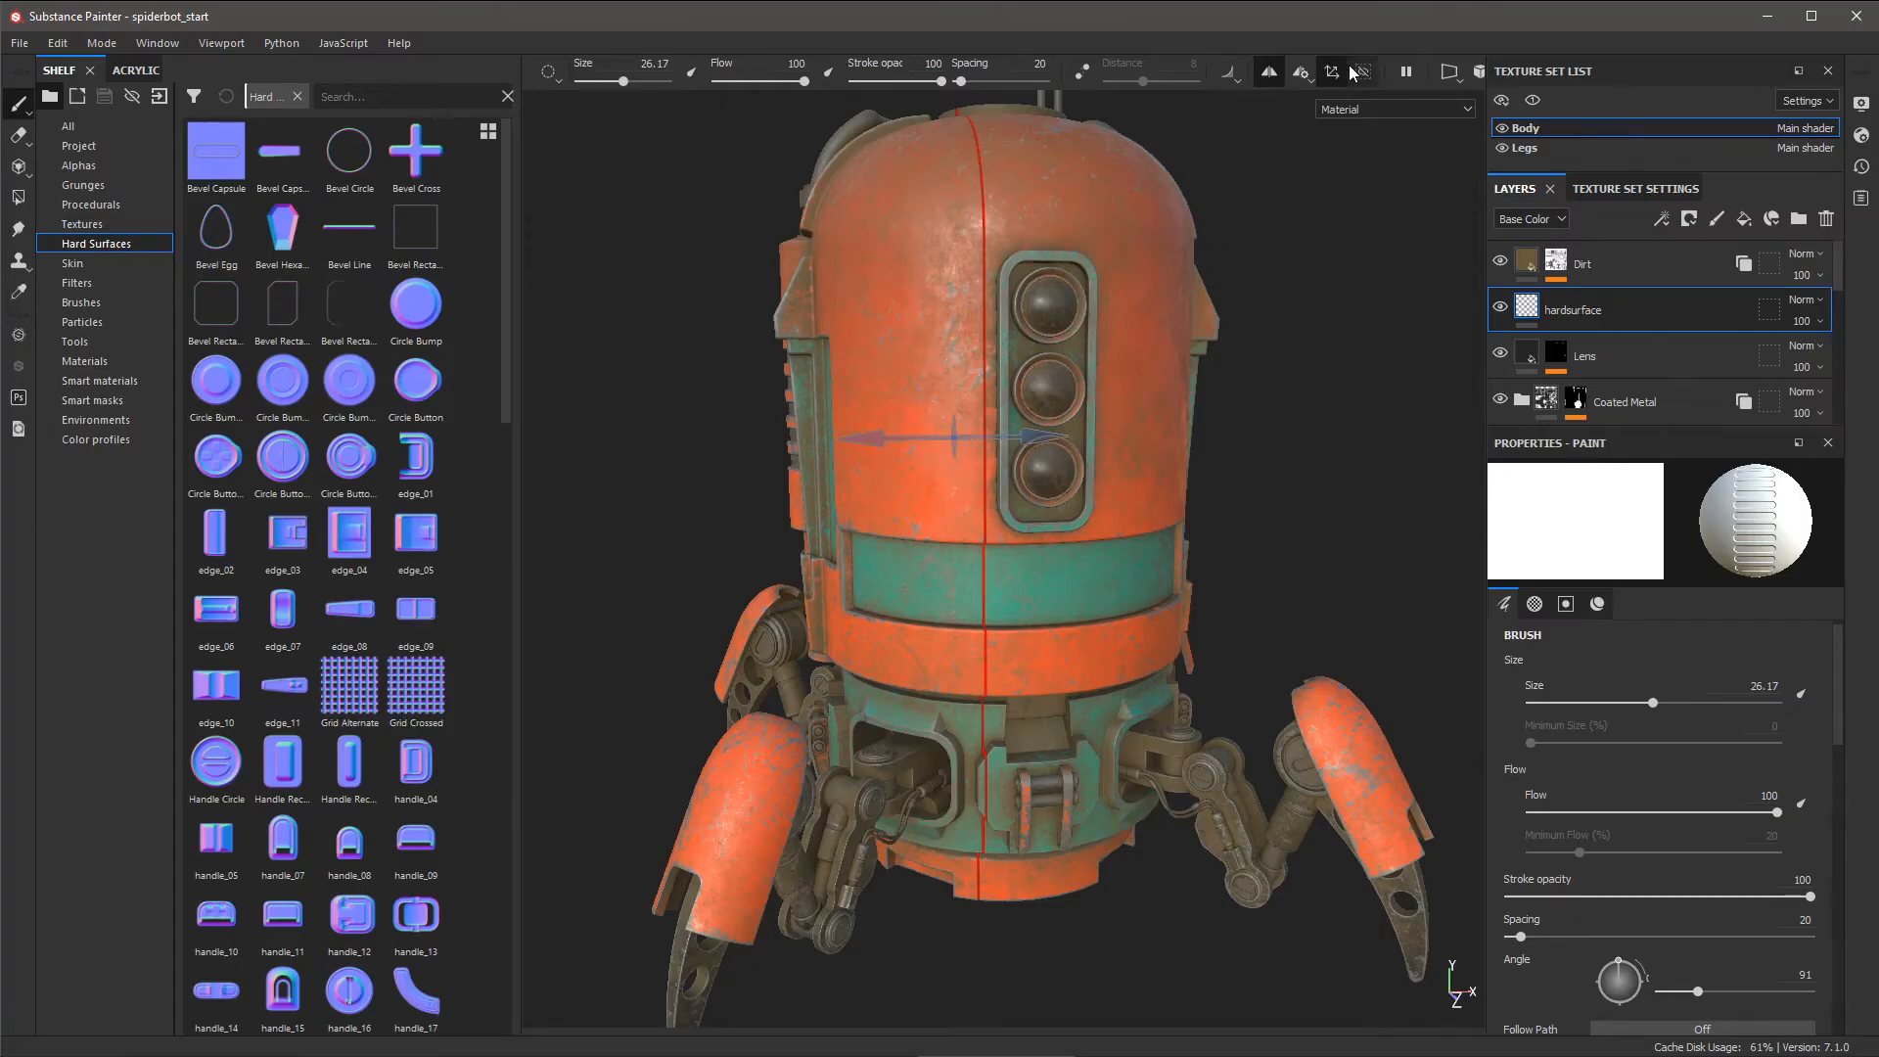
left_click(1303, 72)
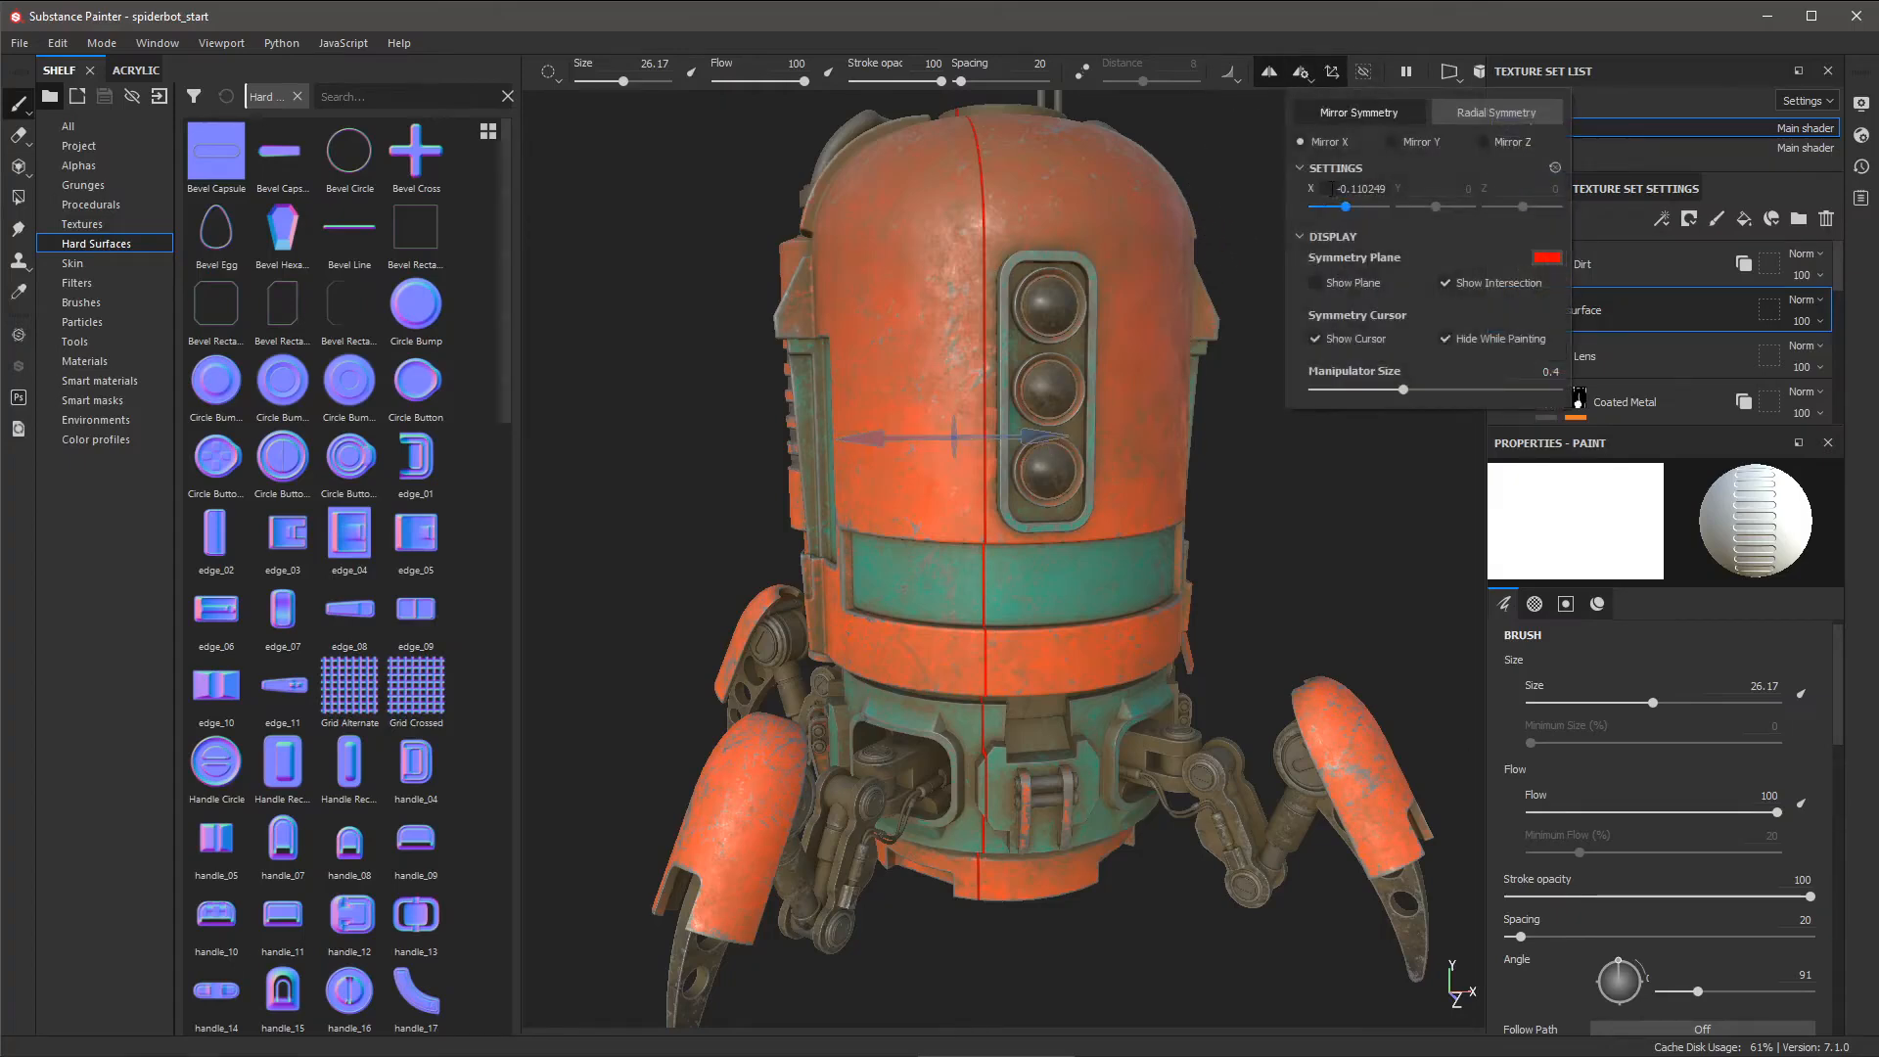
left_click_drag(1331, 188, 1406, 189)
type("0")
key("Return")
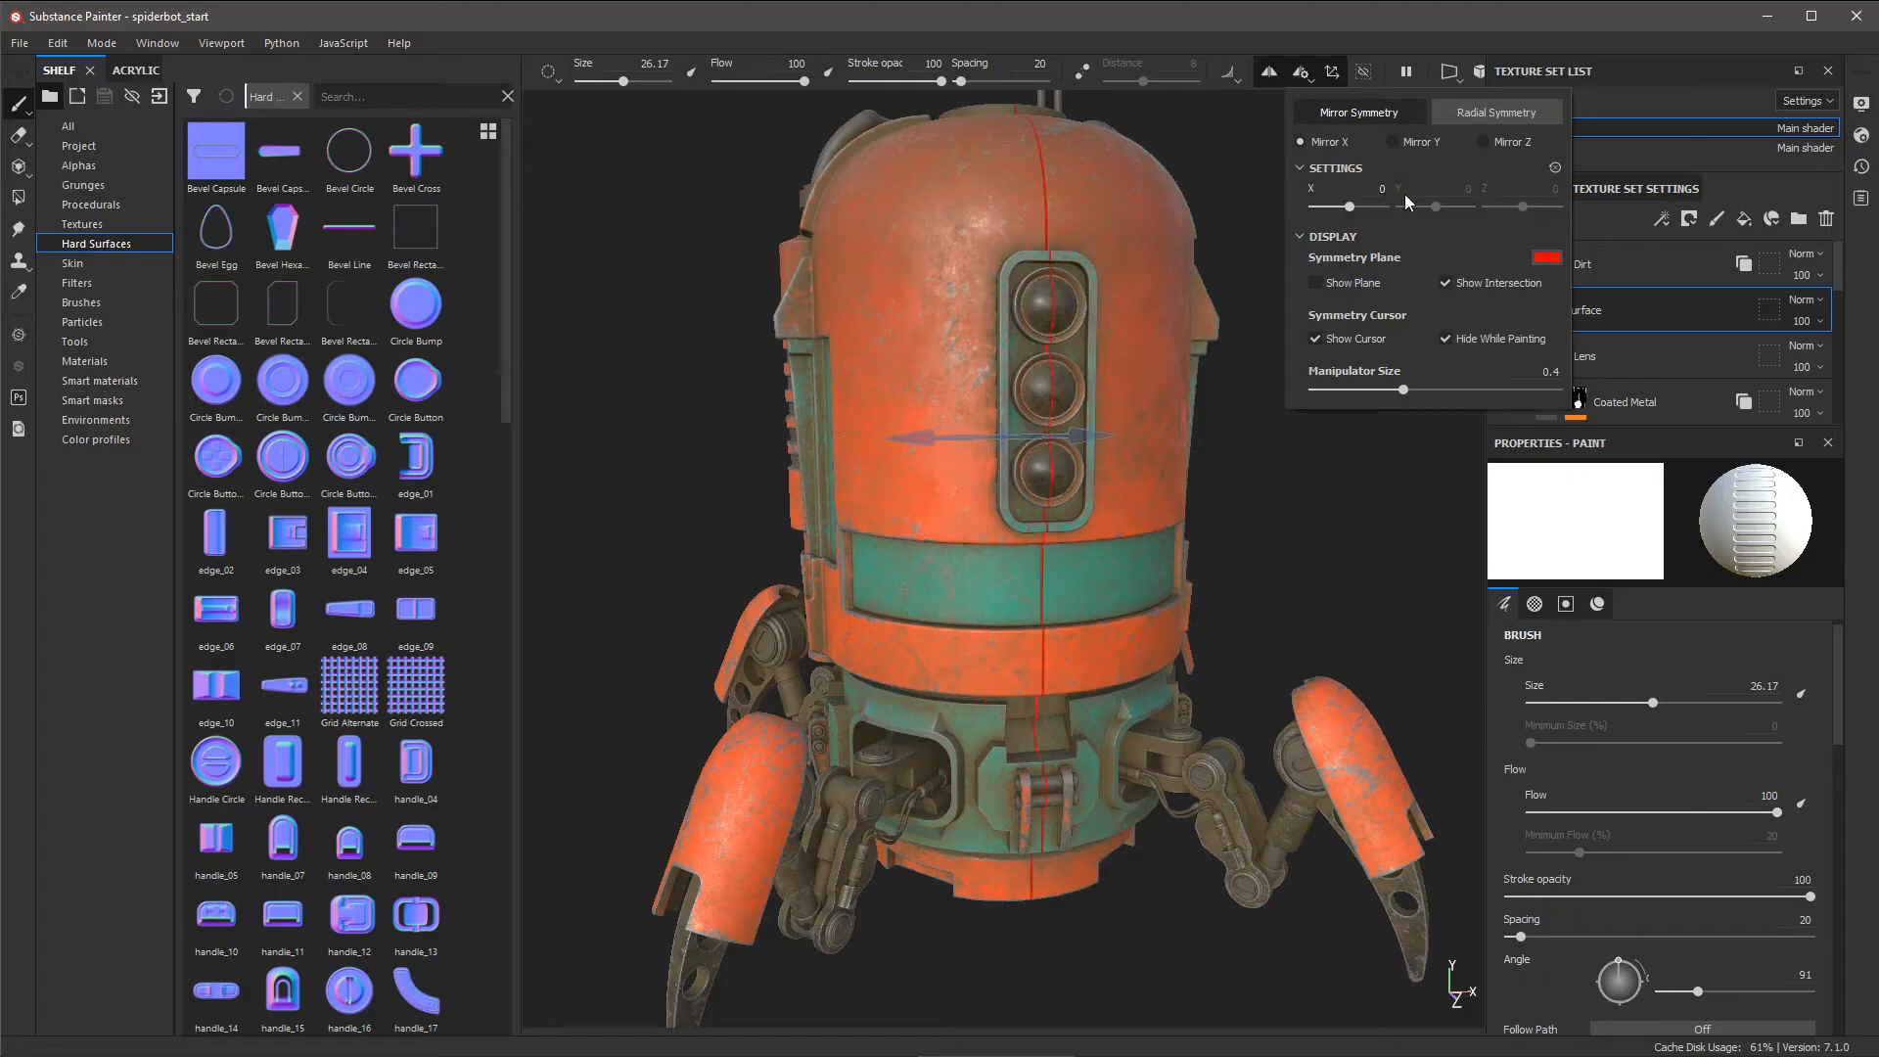
left_click(1331, 71)
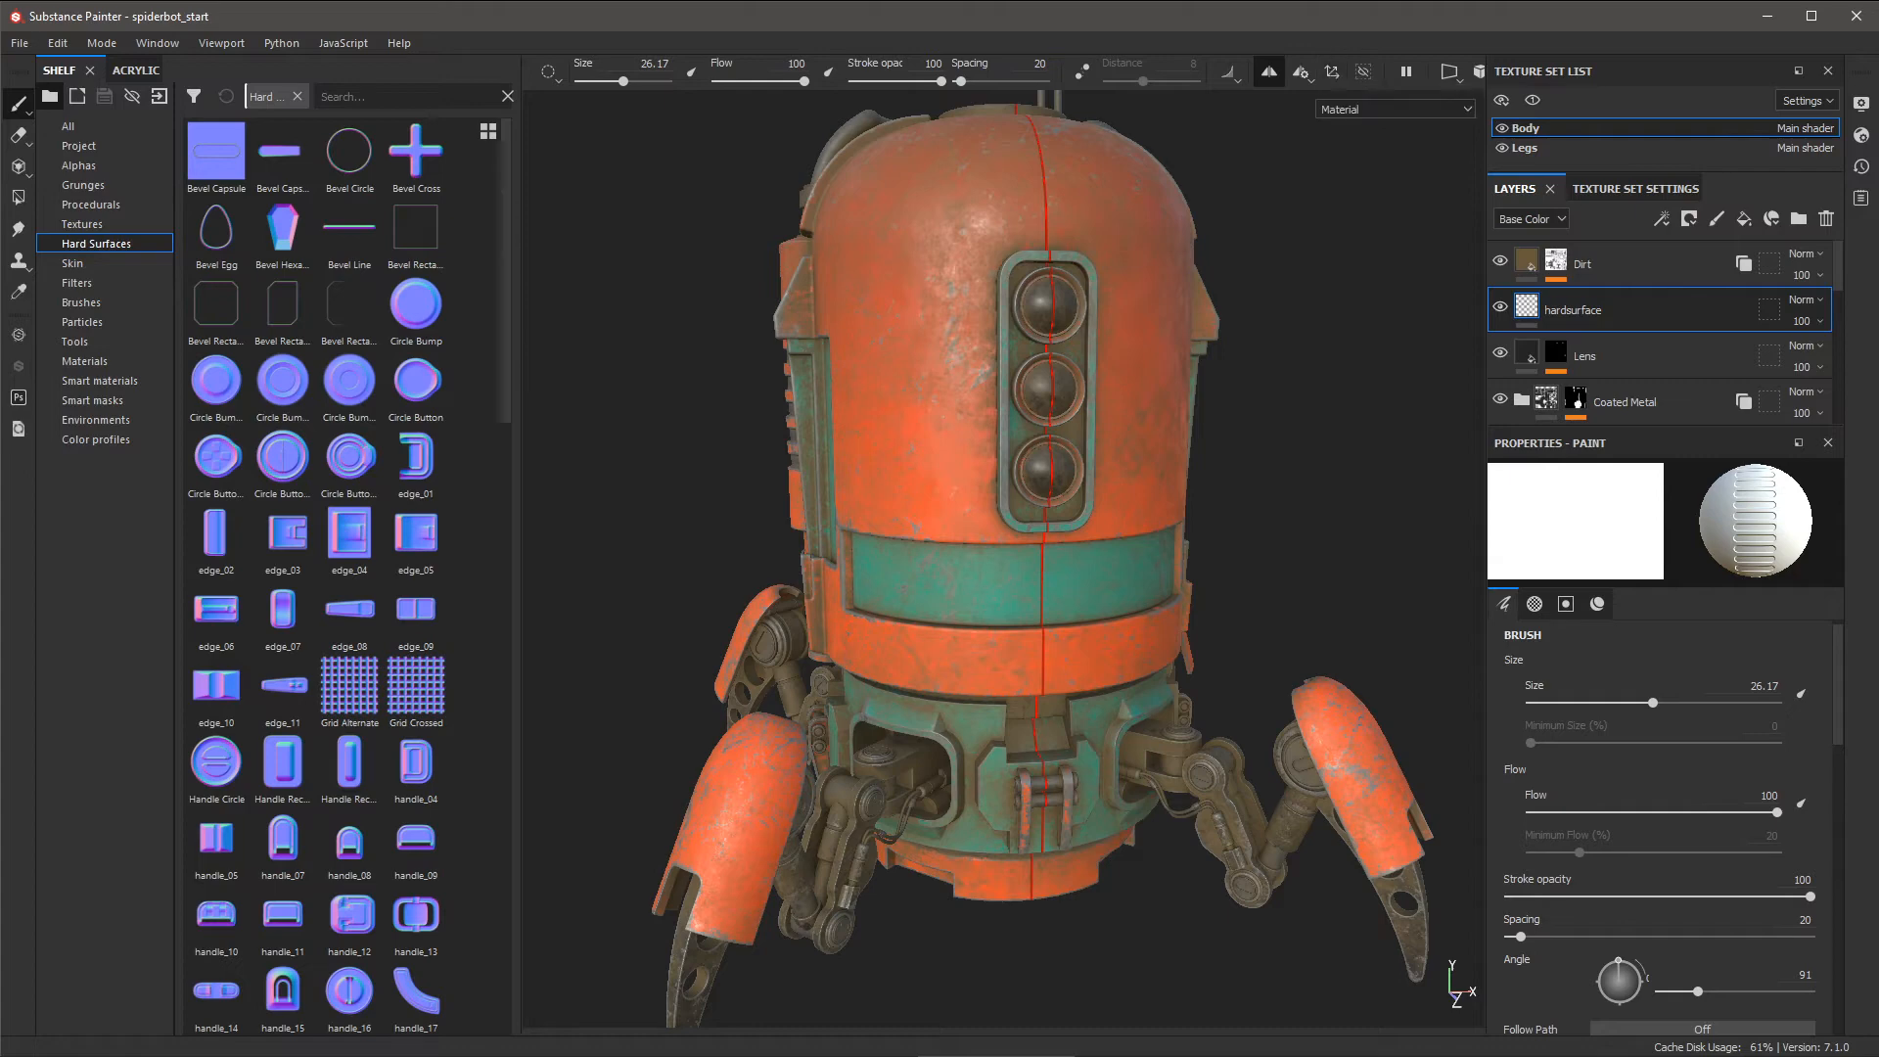
- Stamp a mirrored vent groove onto the robot's upper teal band, then return to a front view
right_click_drag(992, 557, 978, 596, "alt")
middle_click_drag(977, 596, 1006, 574, "alt")
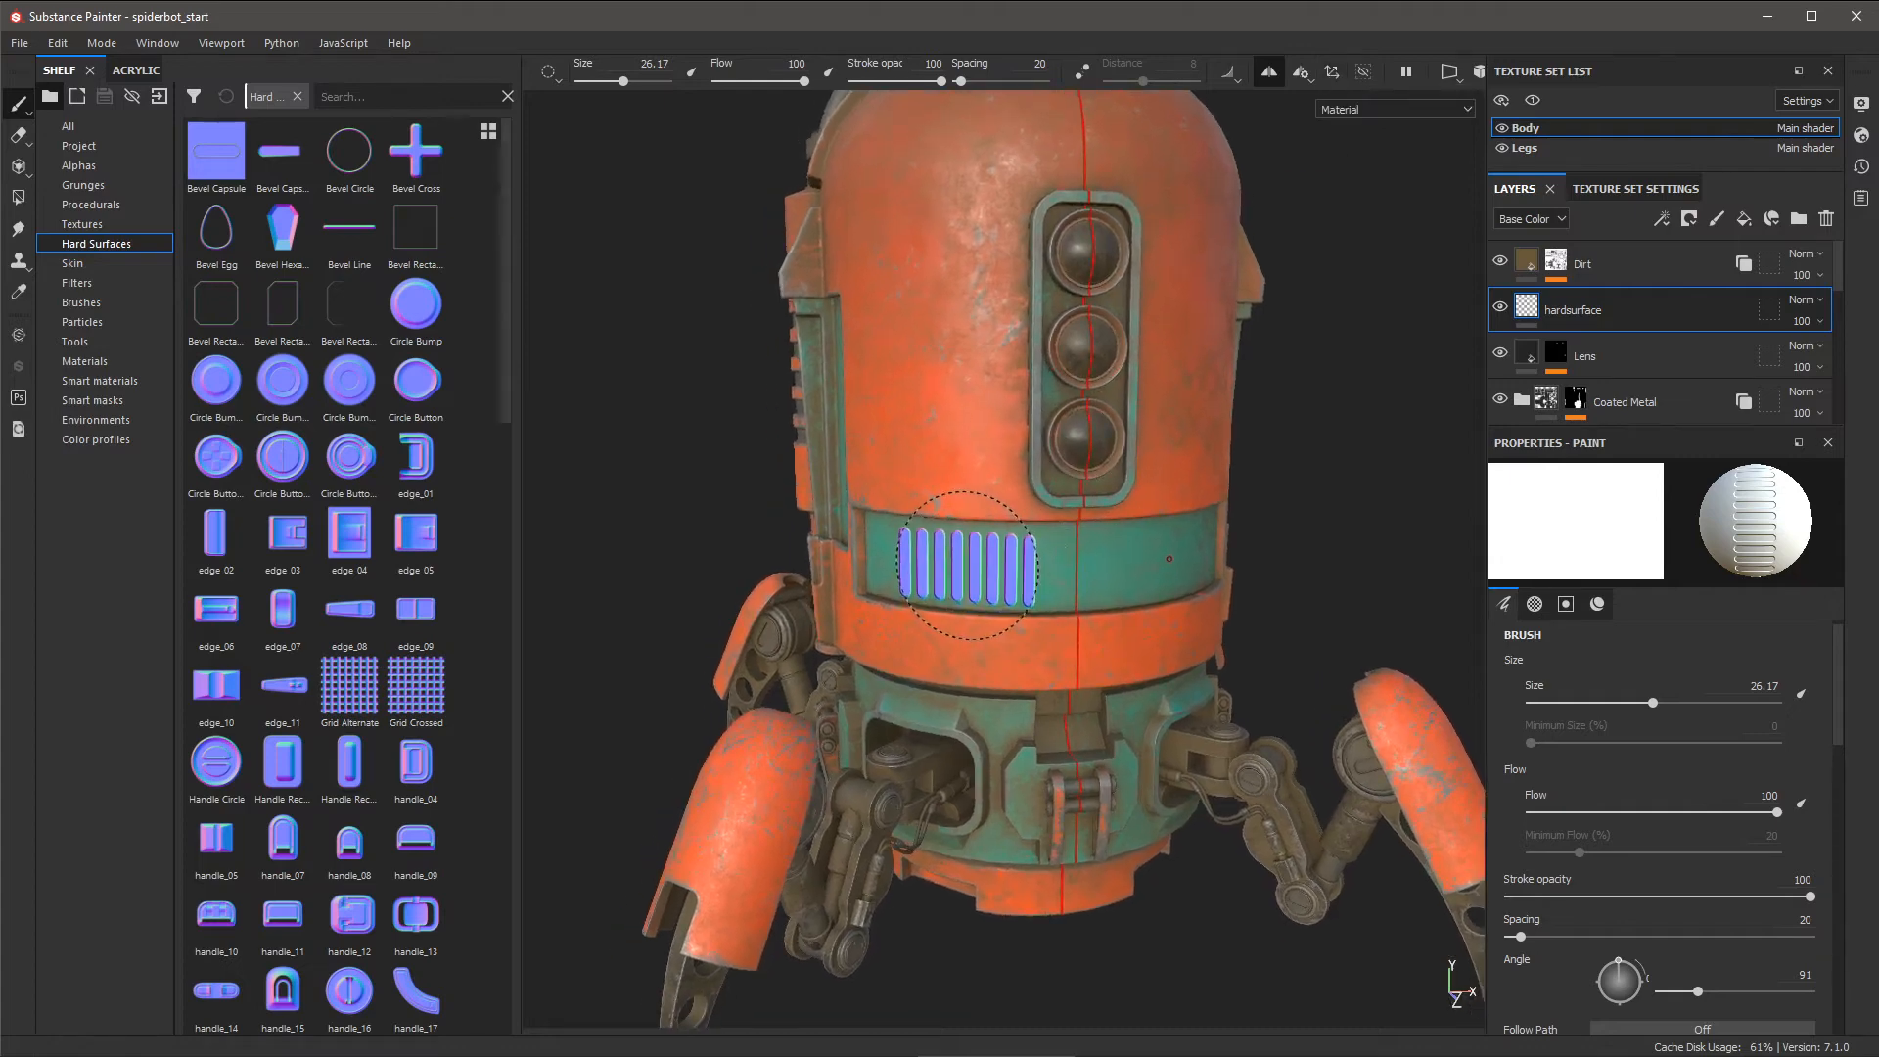
right_click_drag(964, 566, 966, 565, "ctrl")
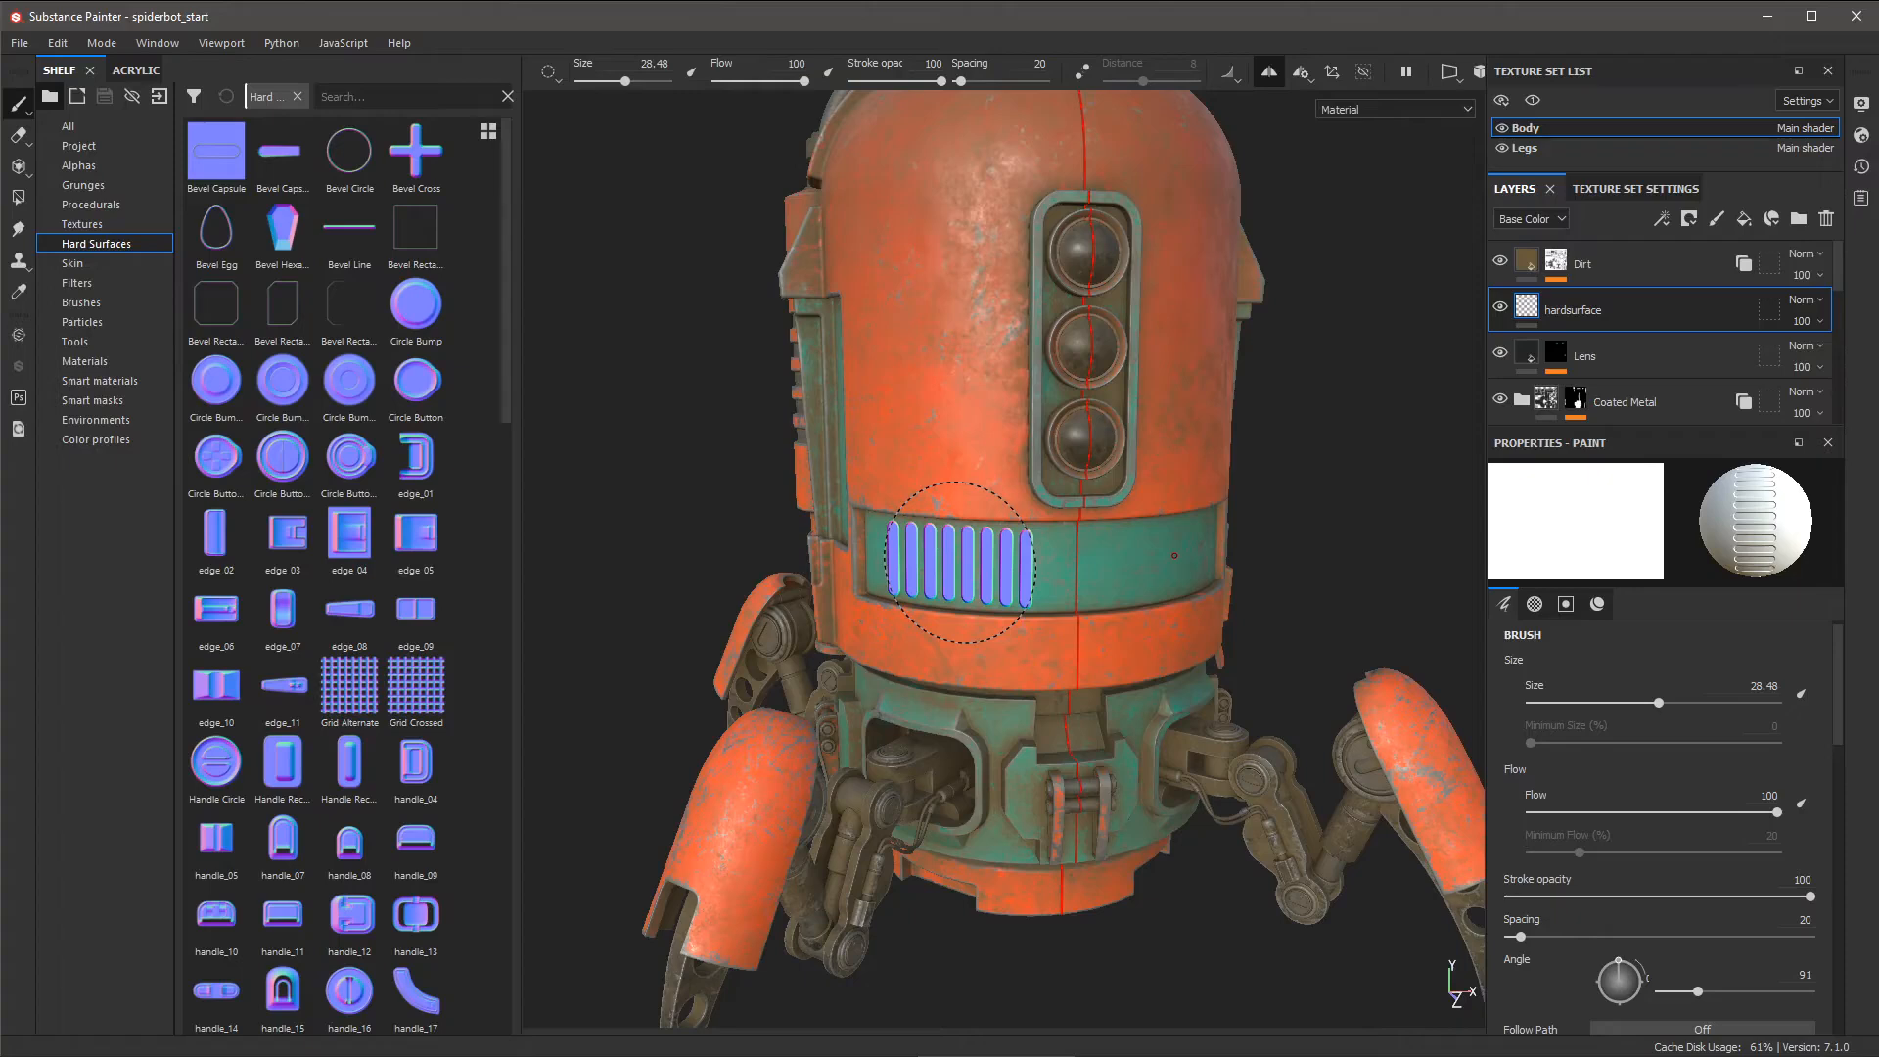
left_click(959, 562)
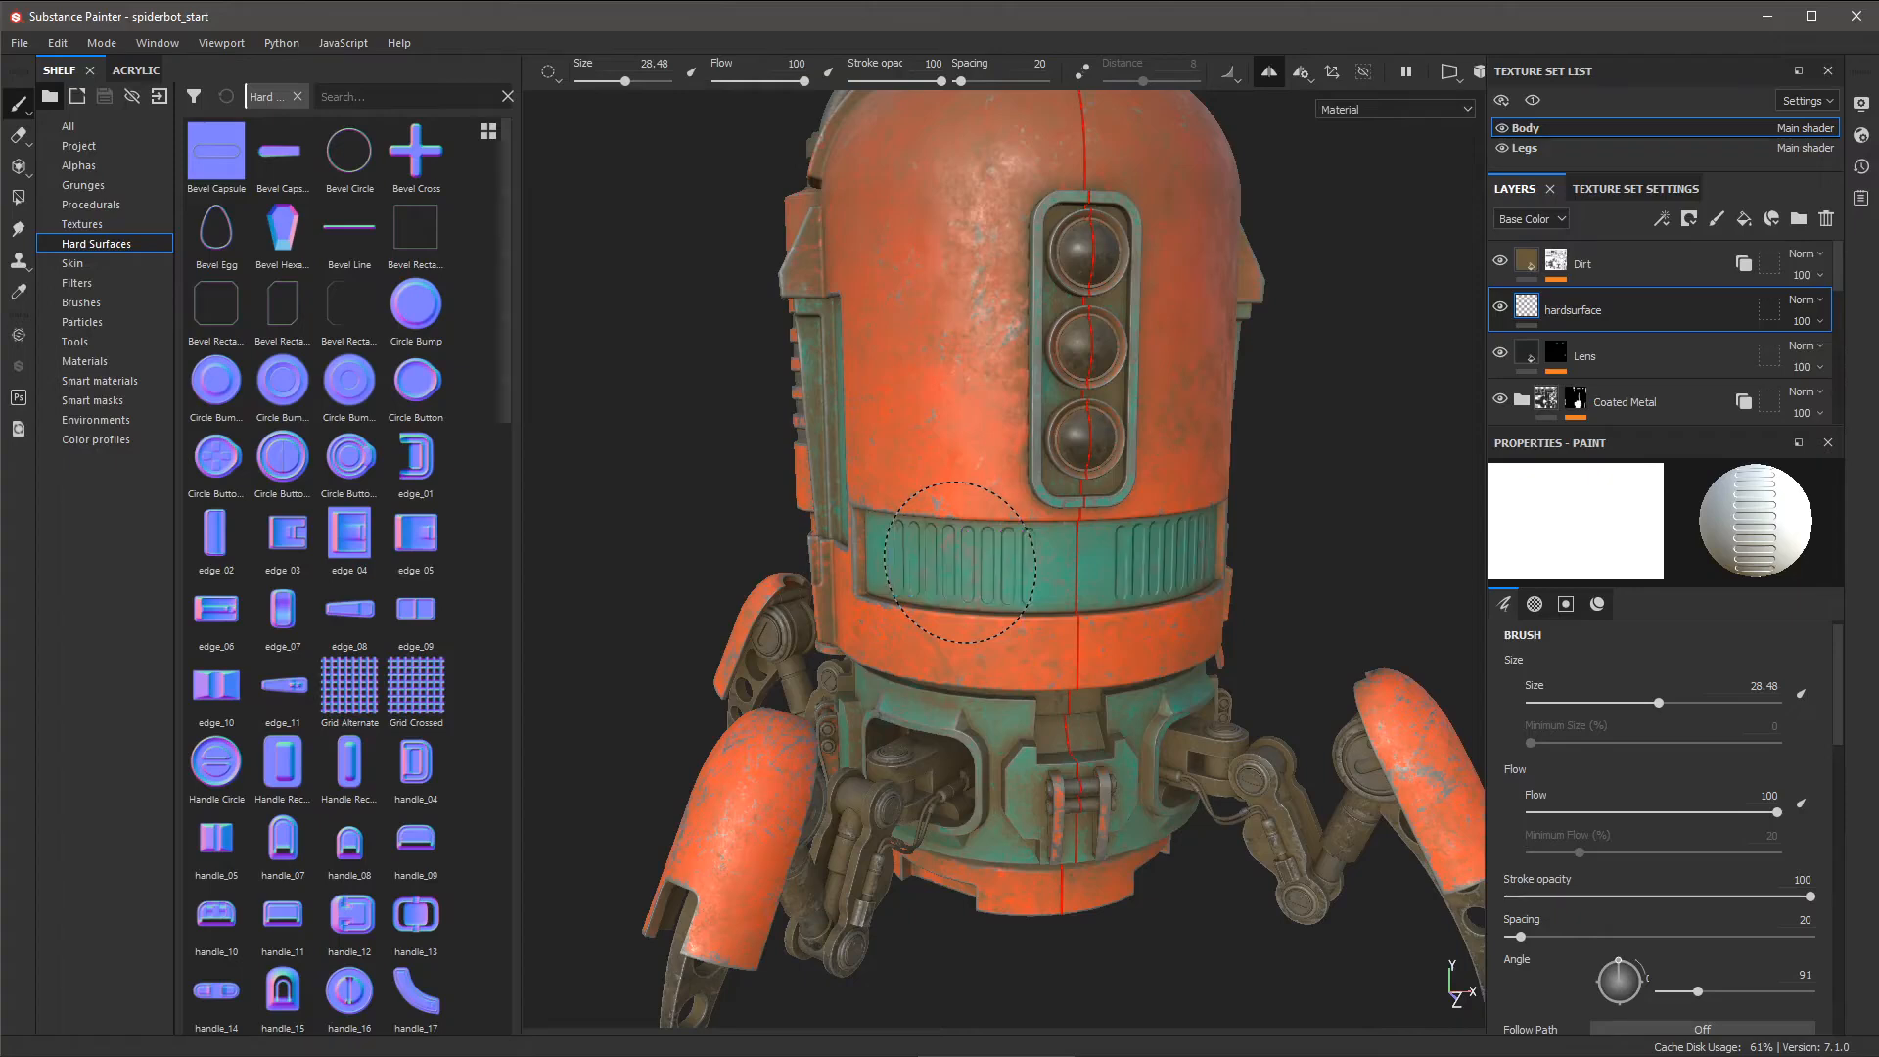
left_click_drag(959, 563, 1141, 725, "alt")
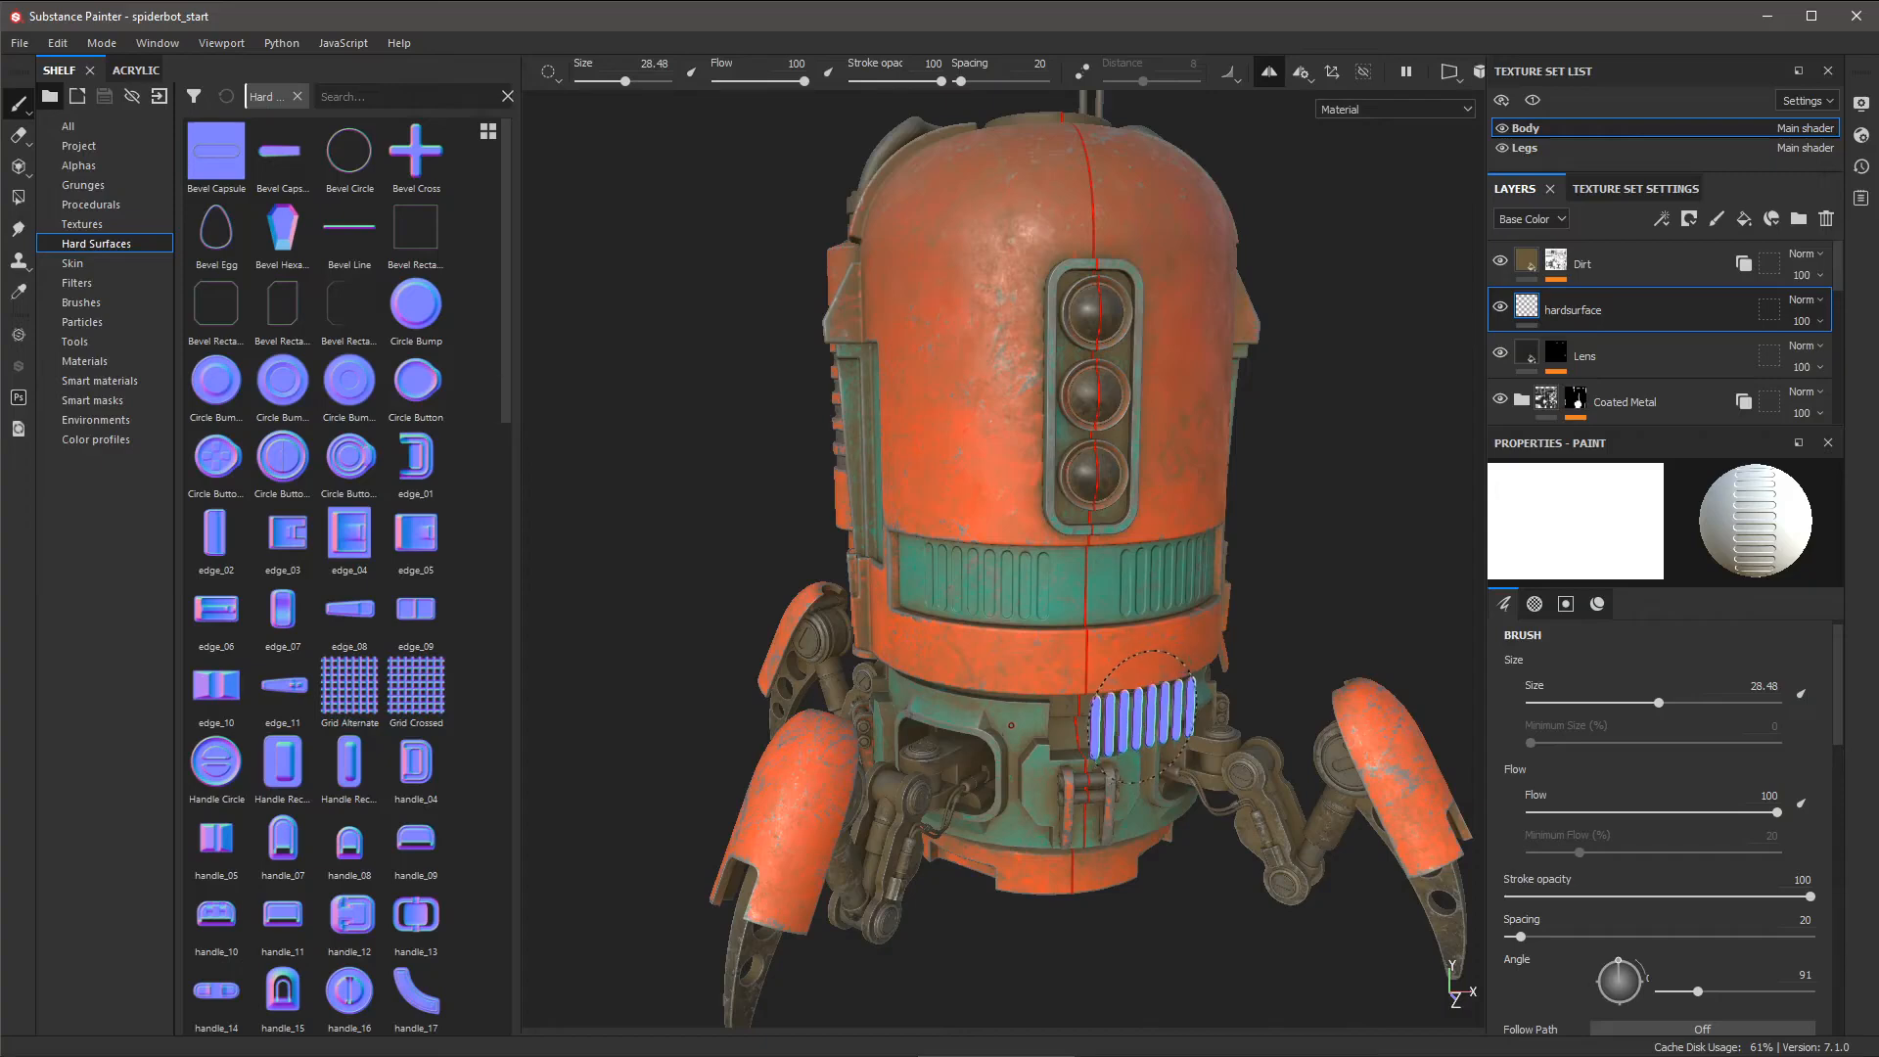
right_click_drag(1142, 718, 1135, 691, "alt")
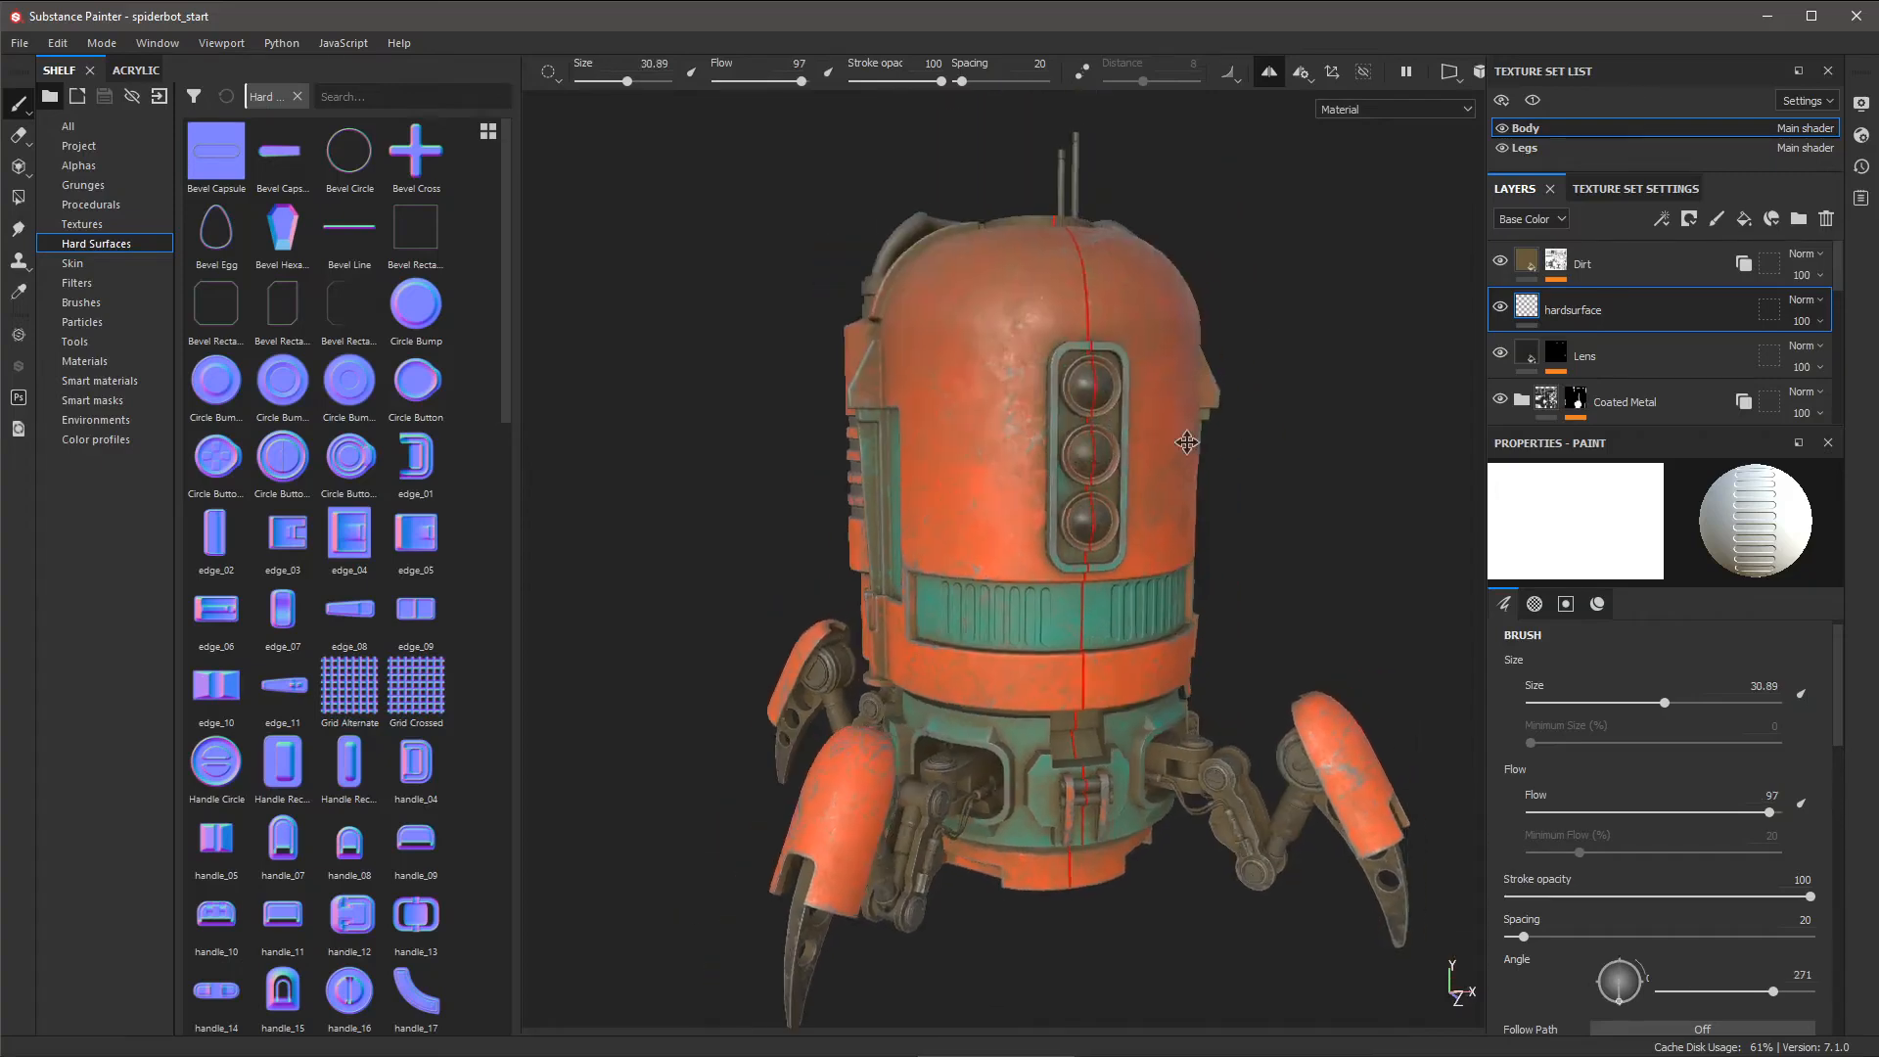
mouse_move(1219, 437)
left_mouse_down("alt")
mouse_move(1158, 445)
mouse_move(1292, 431)
left_mouse_up("alt")
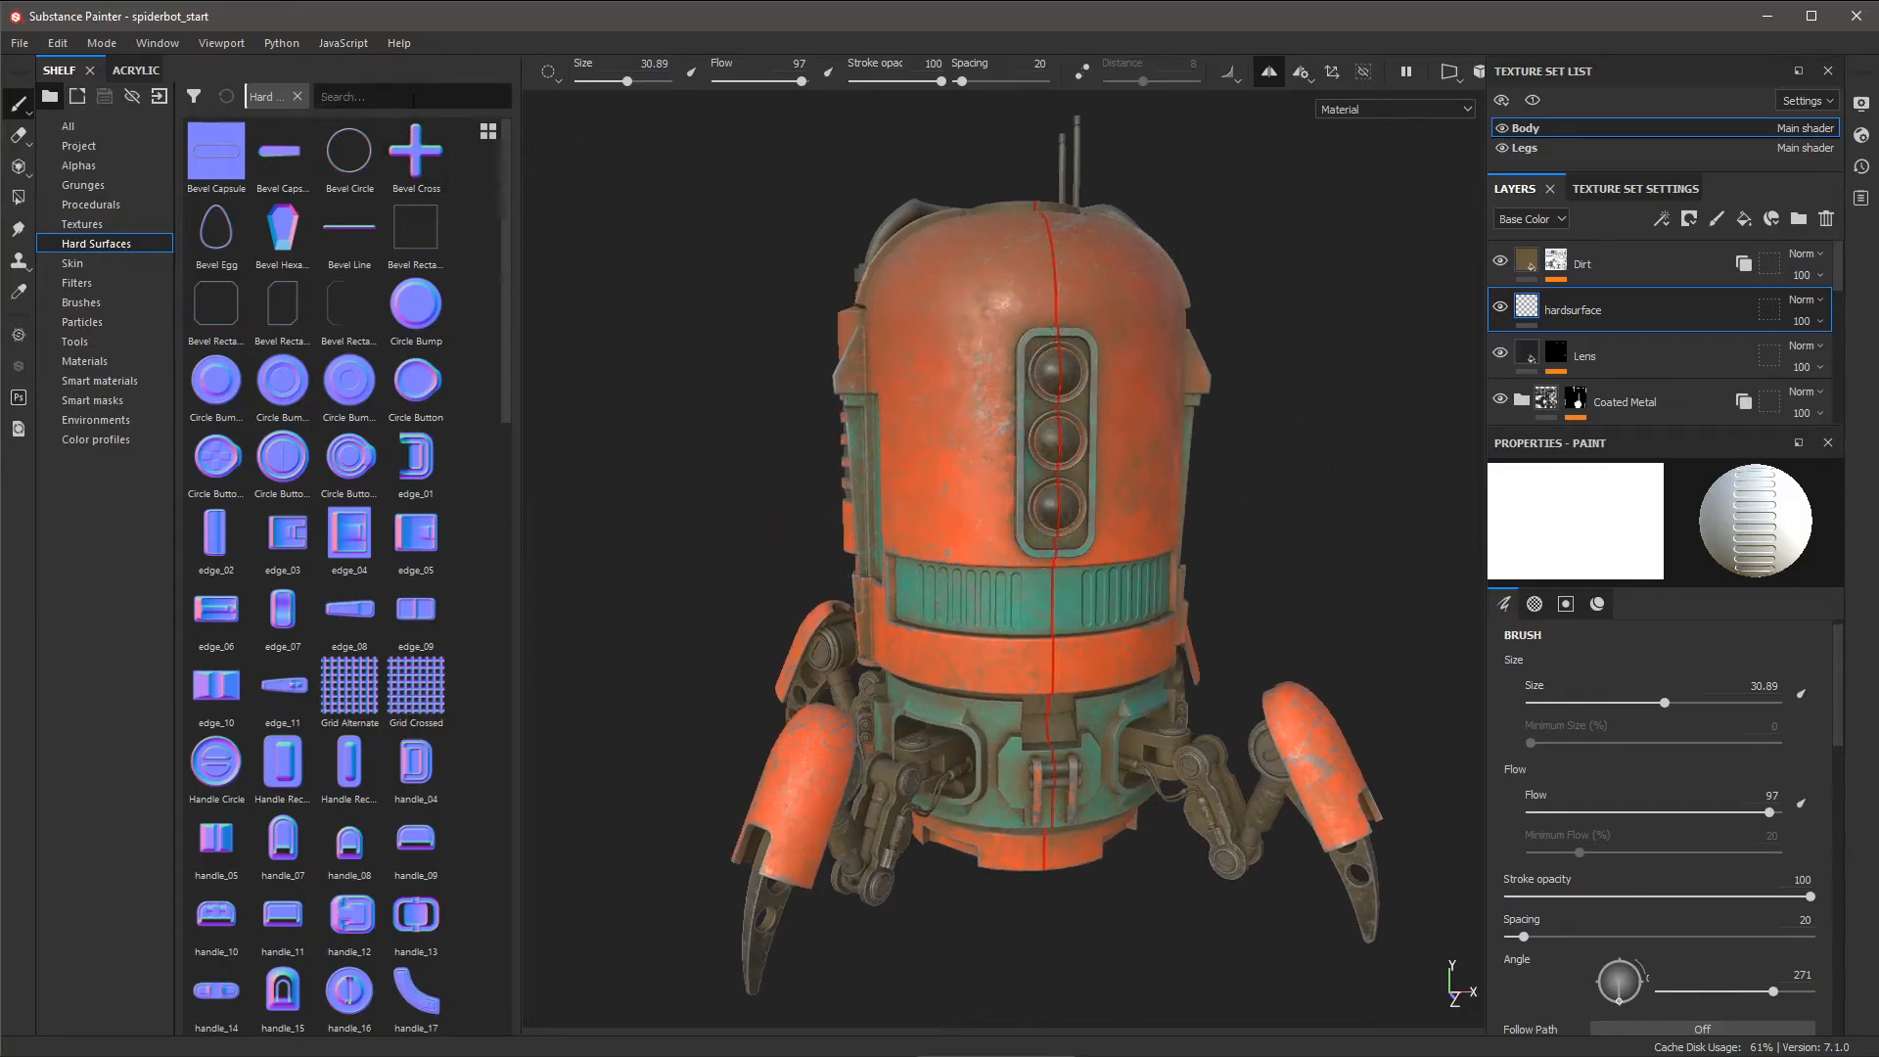
- Search the shelf for 'edge' and drop edge_02 onto the brush material's Normal slot
left_click(412, 97)
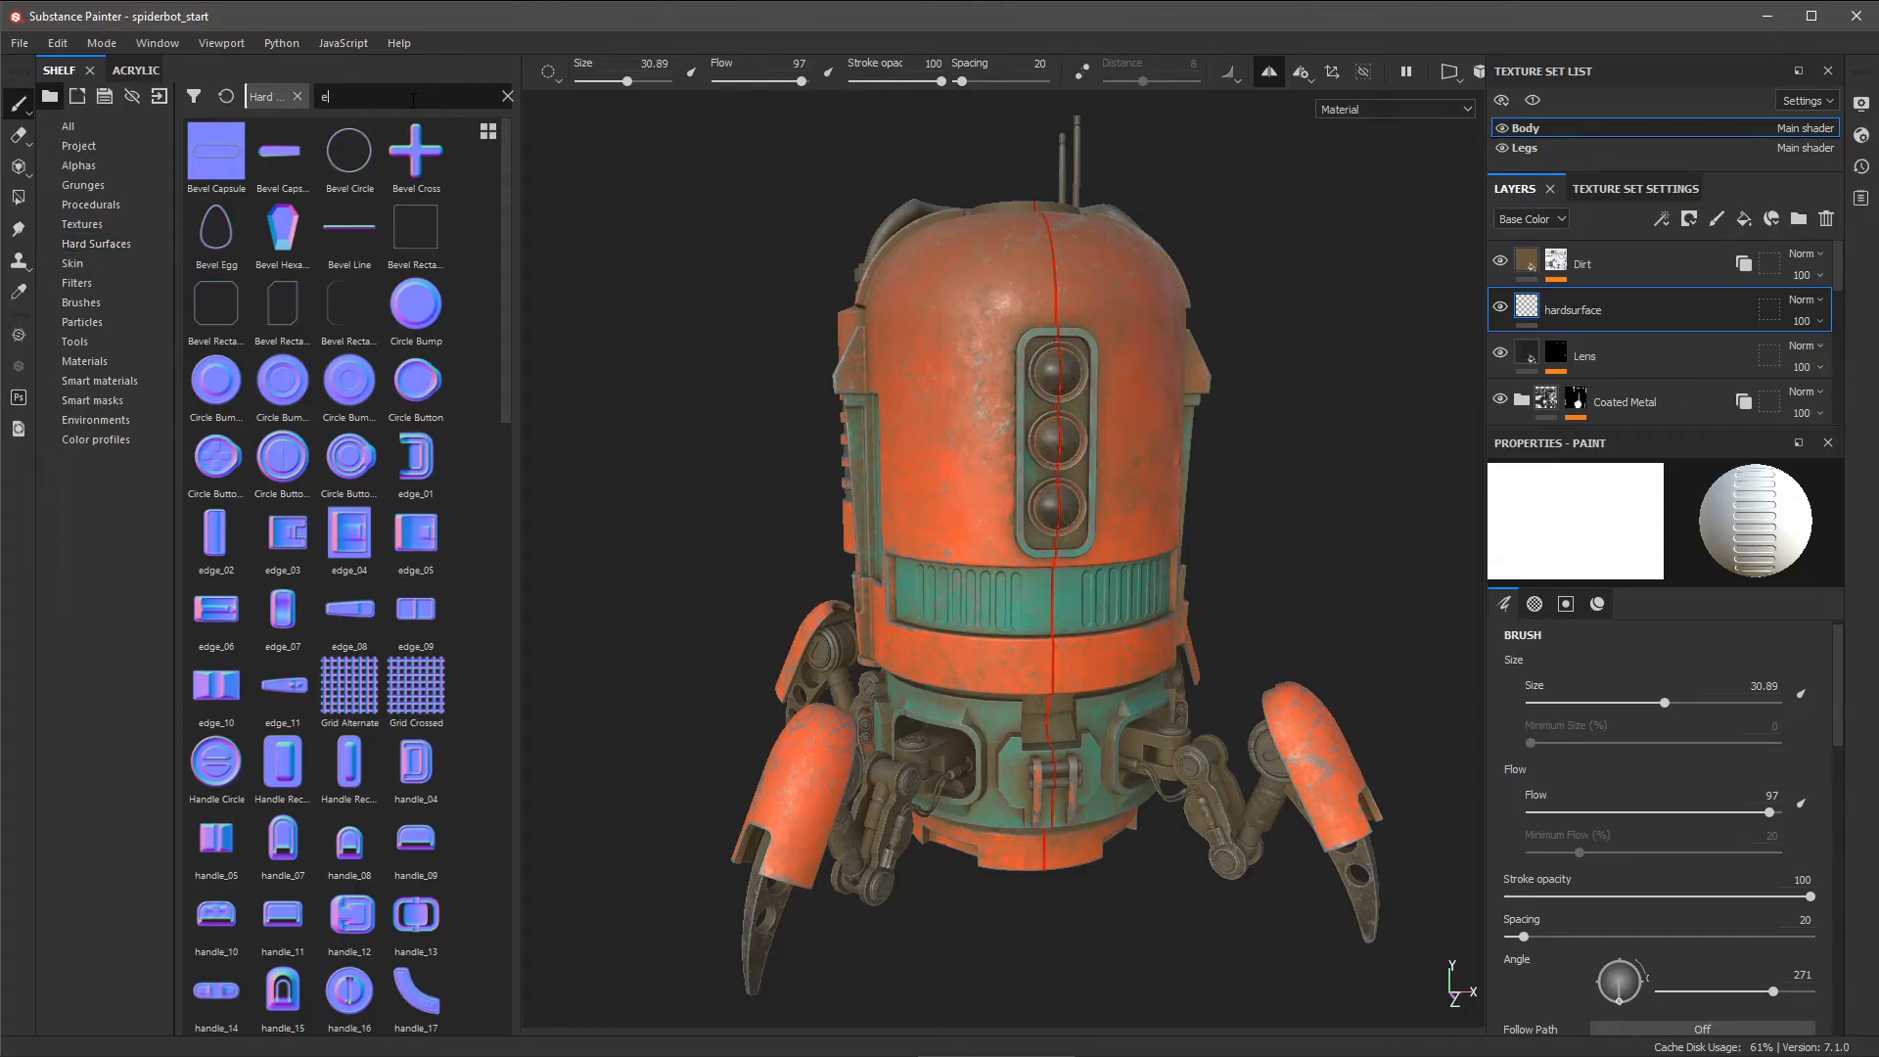
type("edge")
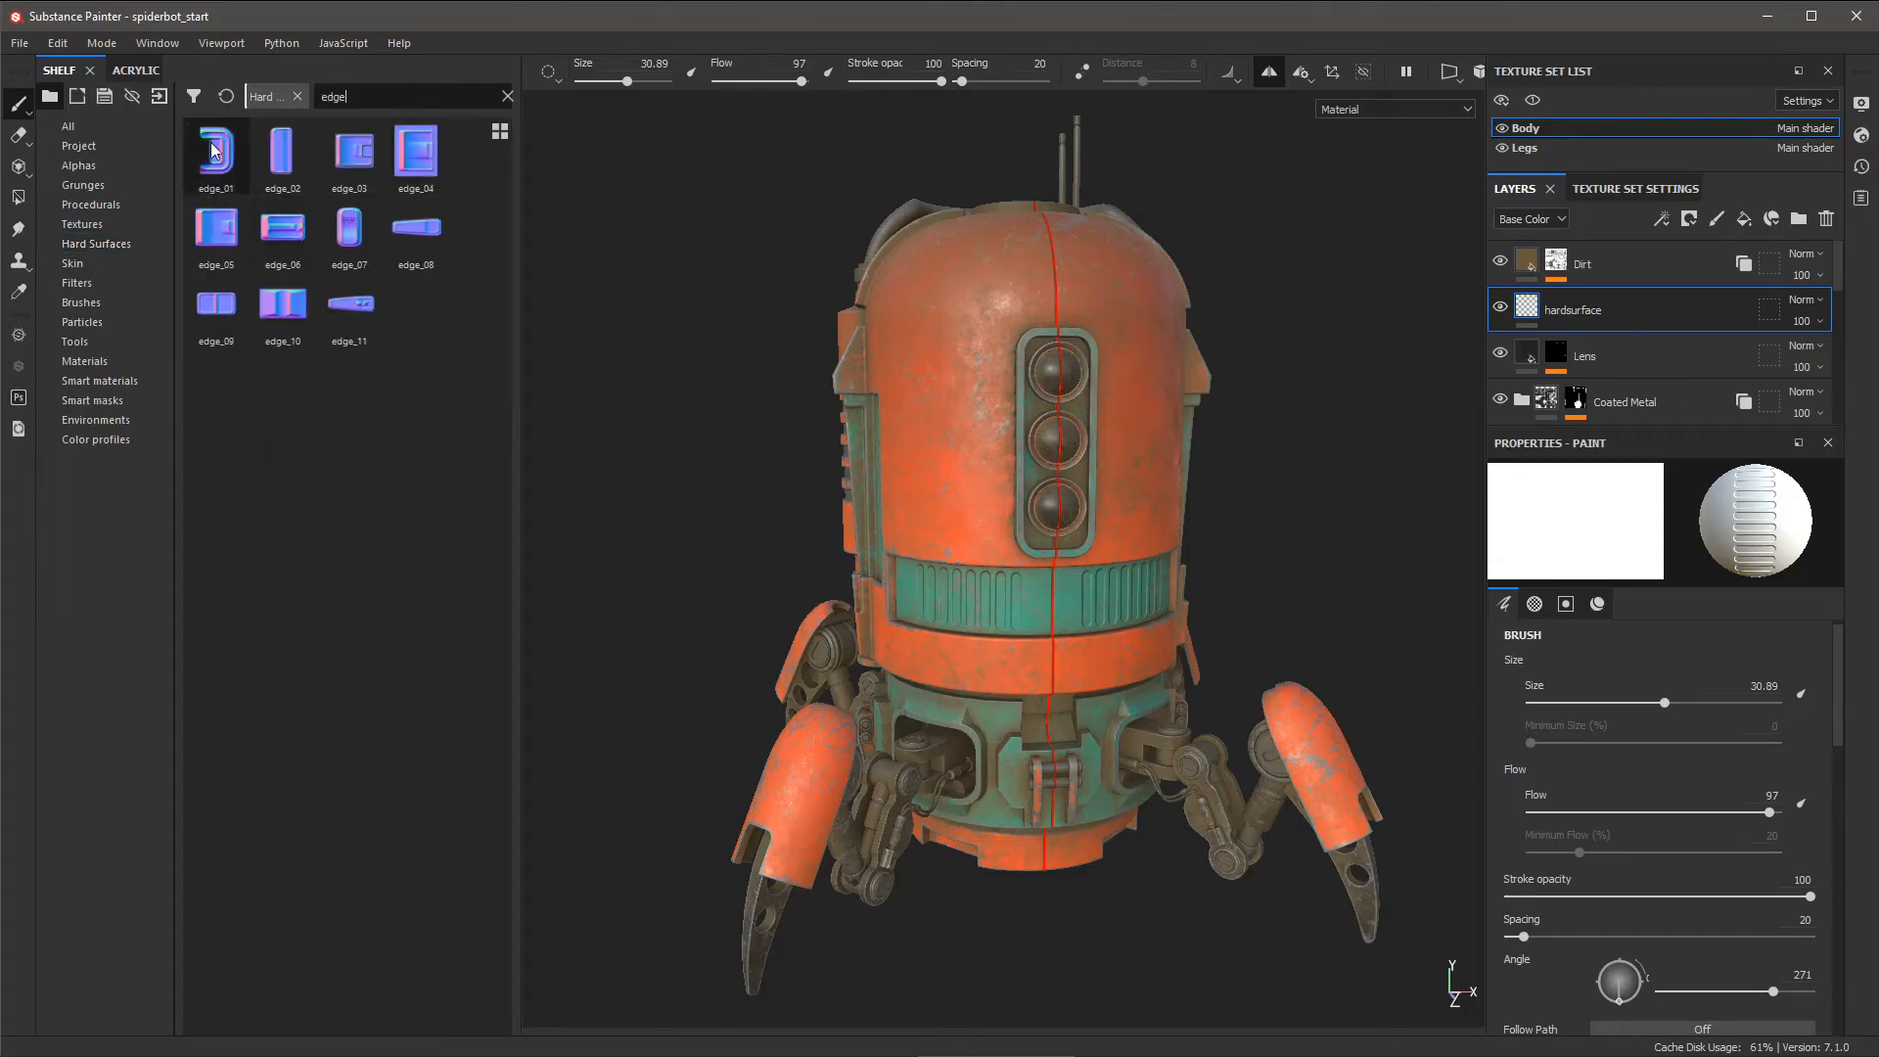
mouse_move(275, 162)
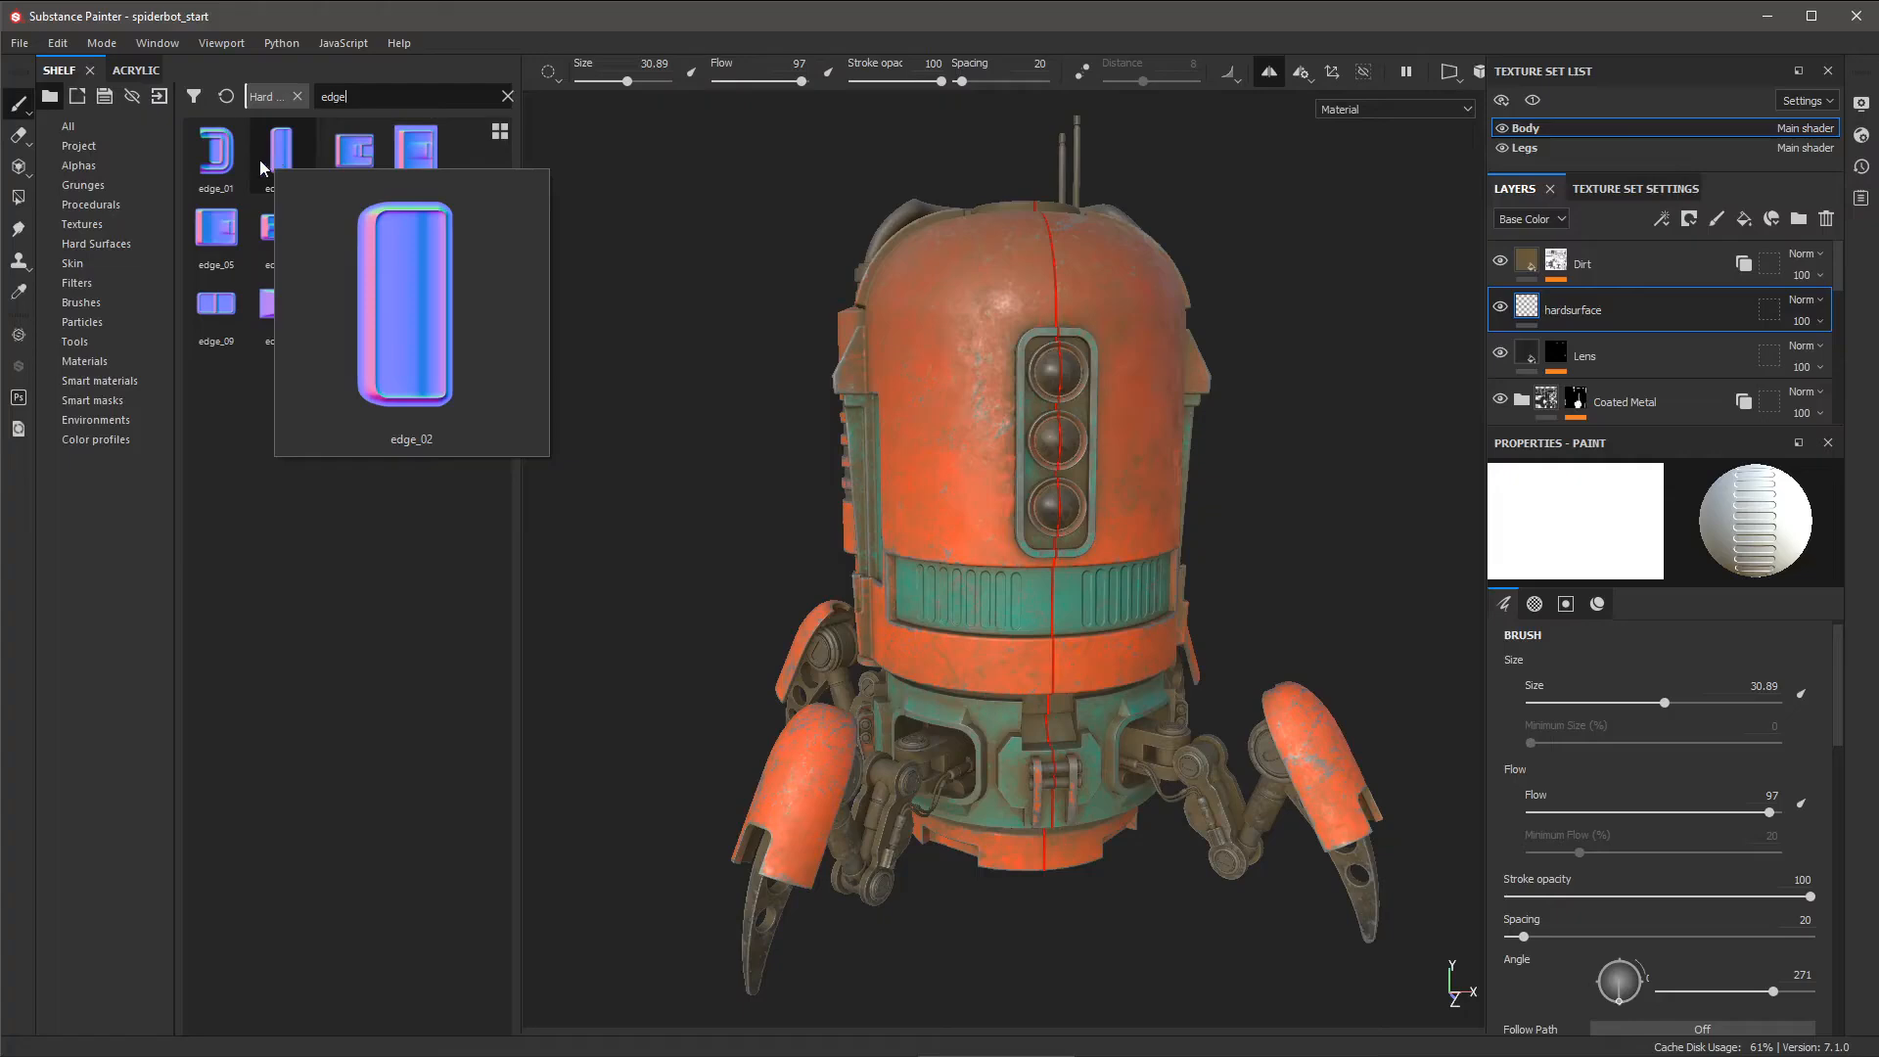
mouse_move(263, 167)
left_mouse_down()
mouse_move(688, 266)
mouse_move(747, 231)
mouse_move(732, 239)
mouse_move(811, 247)
left_mouse_up()
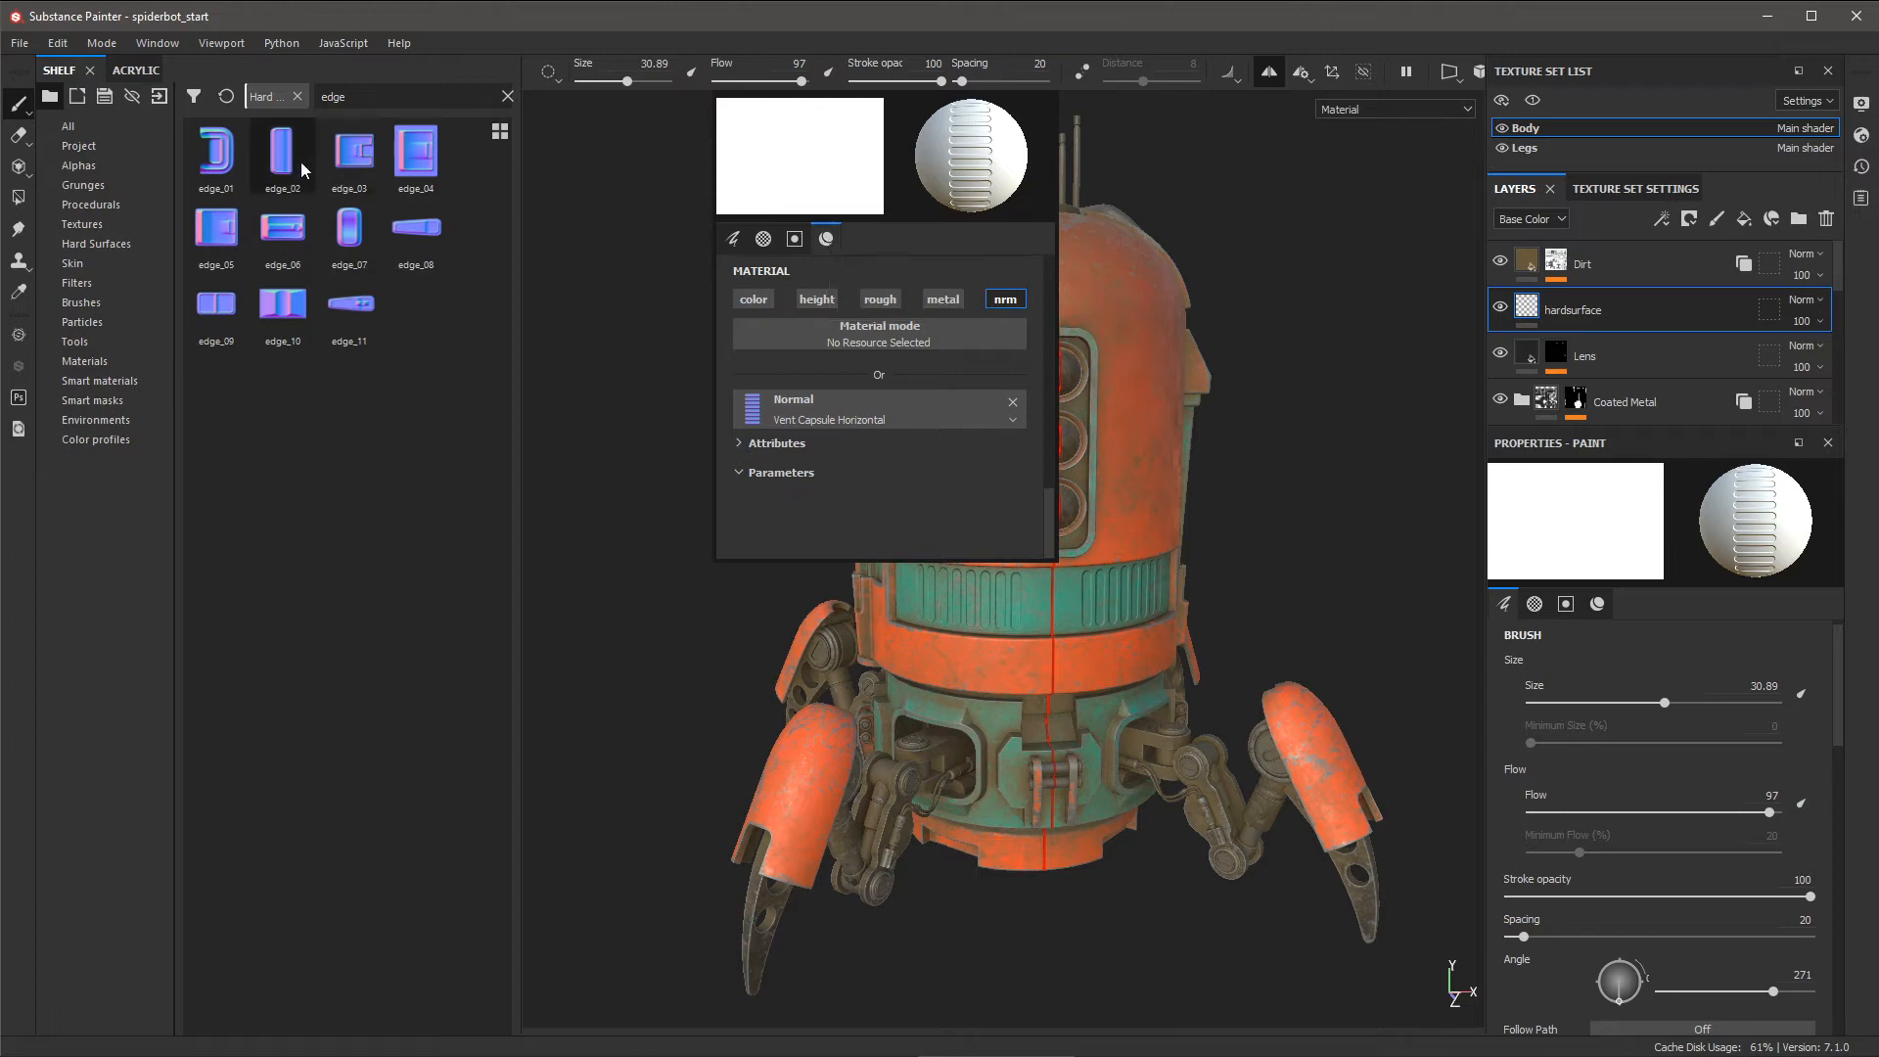
mouse_move(289, 161)
left_mouse_down()
mouse_move(391, 353)
mouse_move(867, 409)
left_mouse_up()
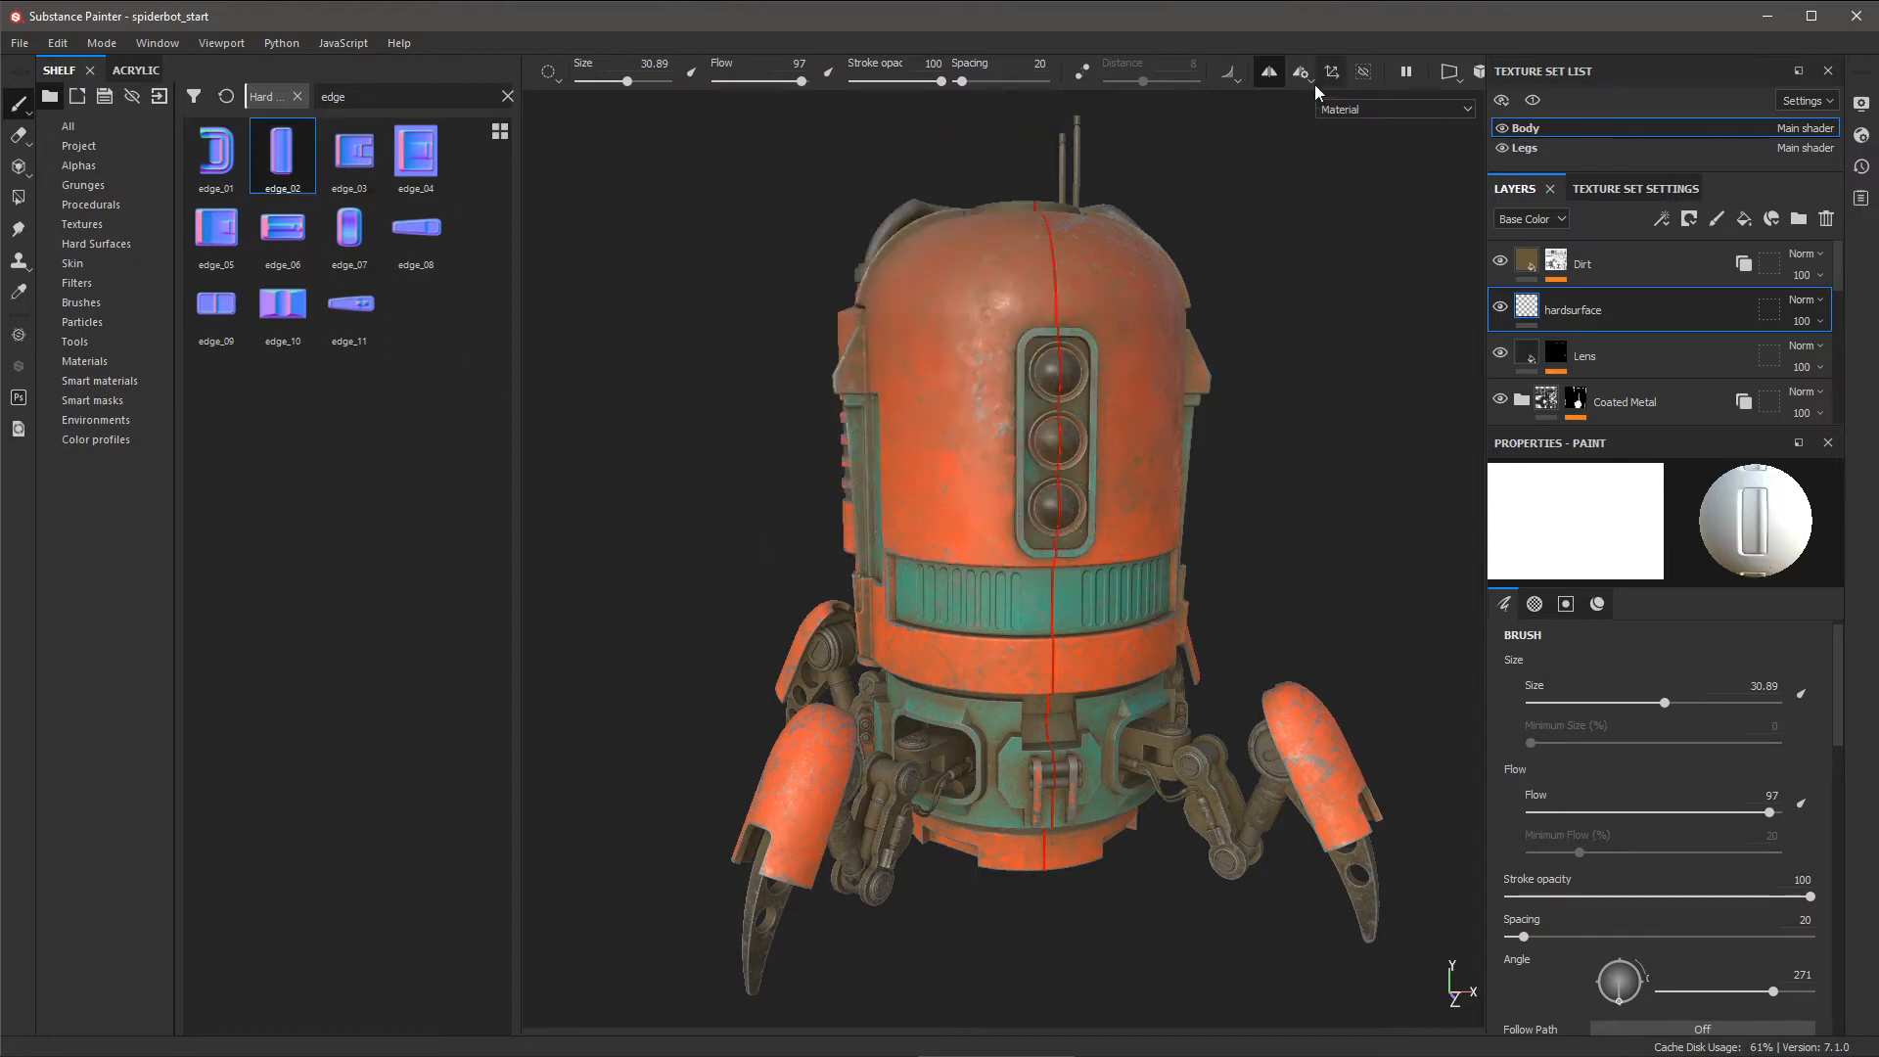
- Set the edge_02 stamp to angle 90 and size 23.59, and stamp a raised panel above the teal band
right_click_drag(1018, 537, 1044, 614, "alt")
middle_click_drag(1044, 615, 1053, 528, "alt")
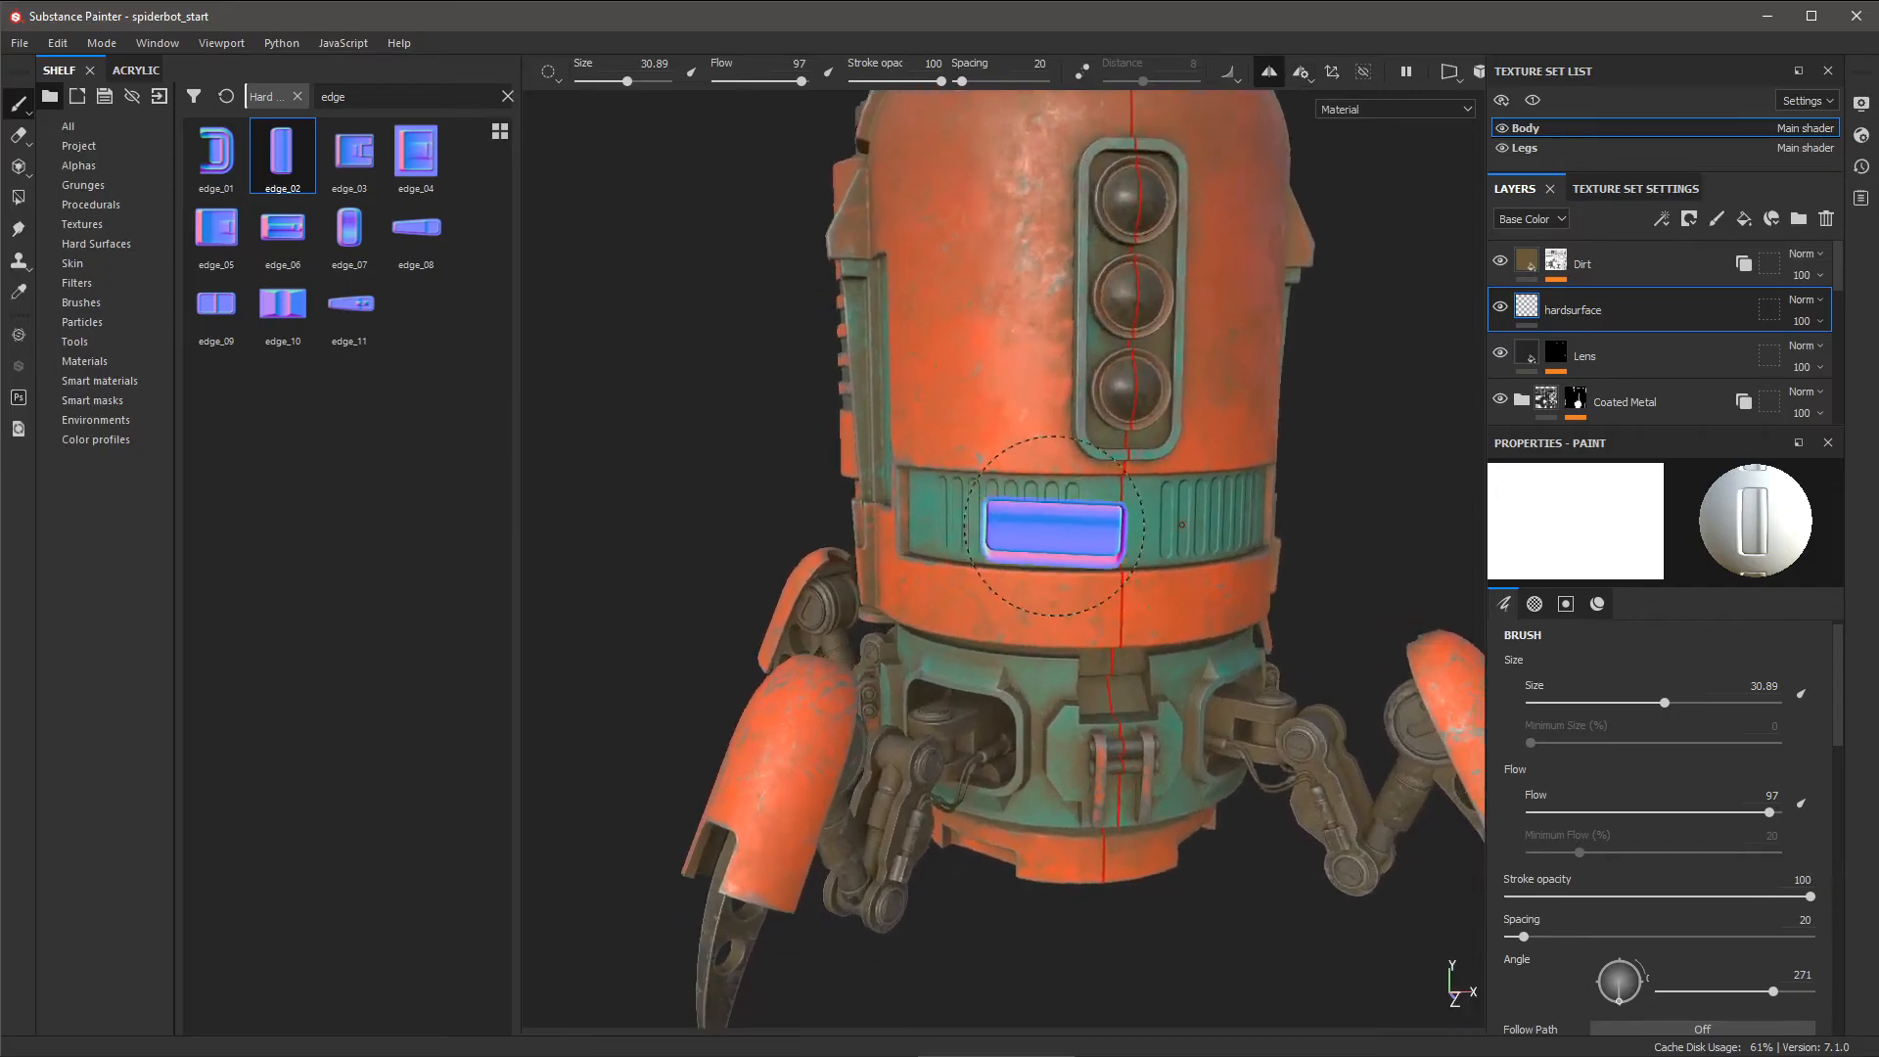
left_click_drag(977, 529, 1046, 529, "alt")
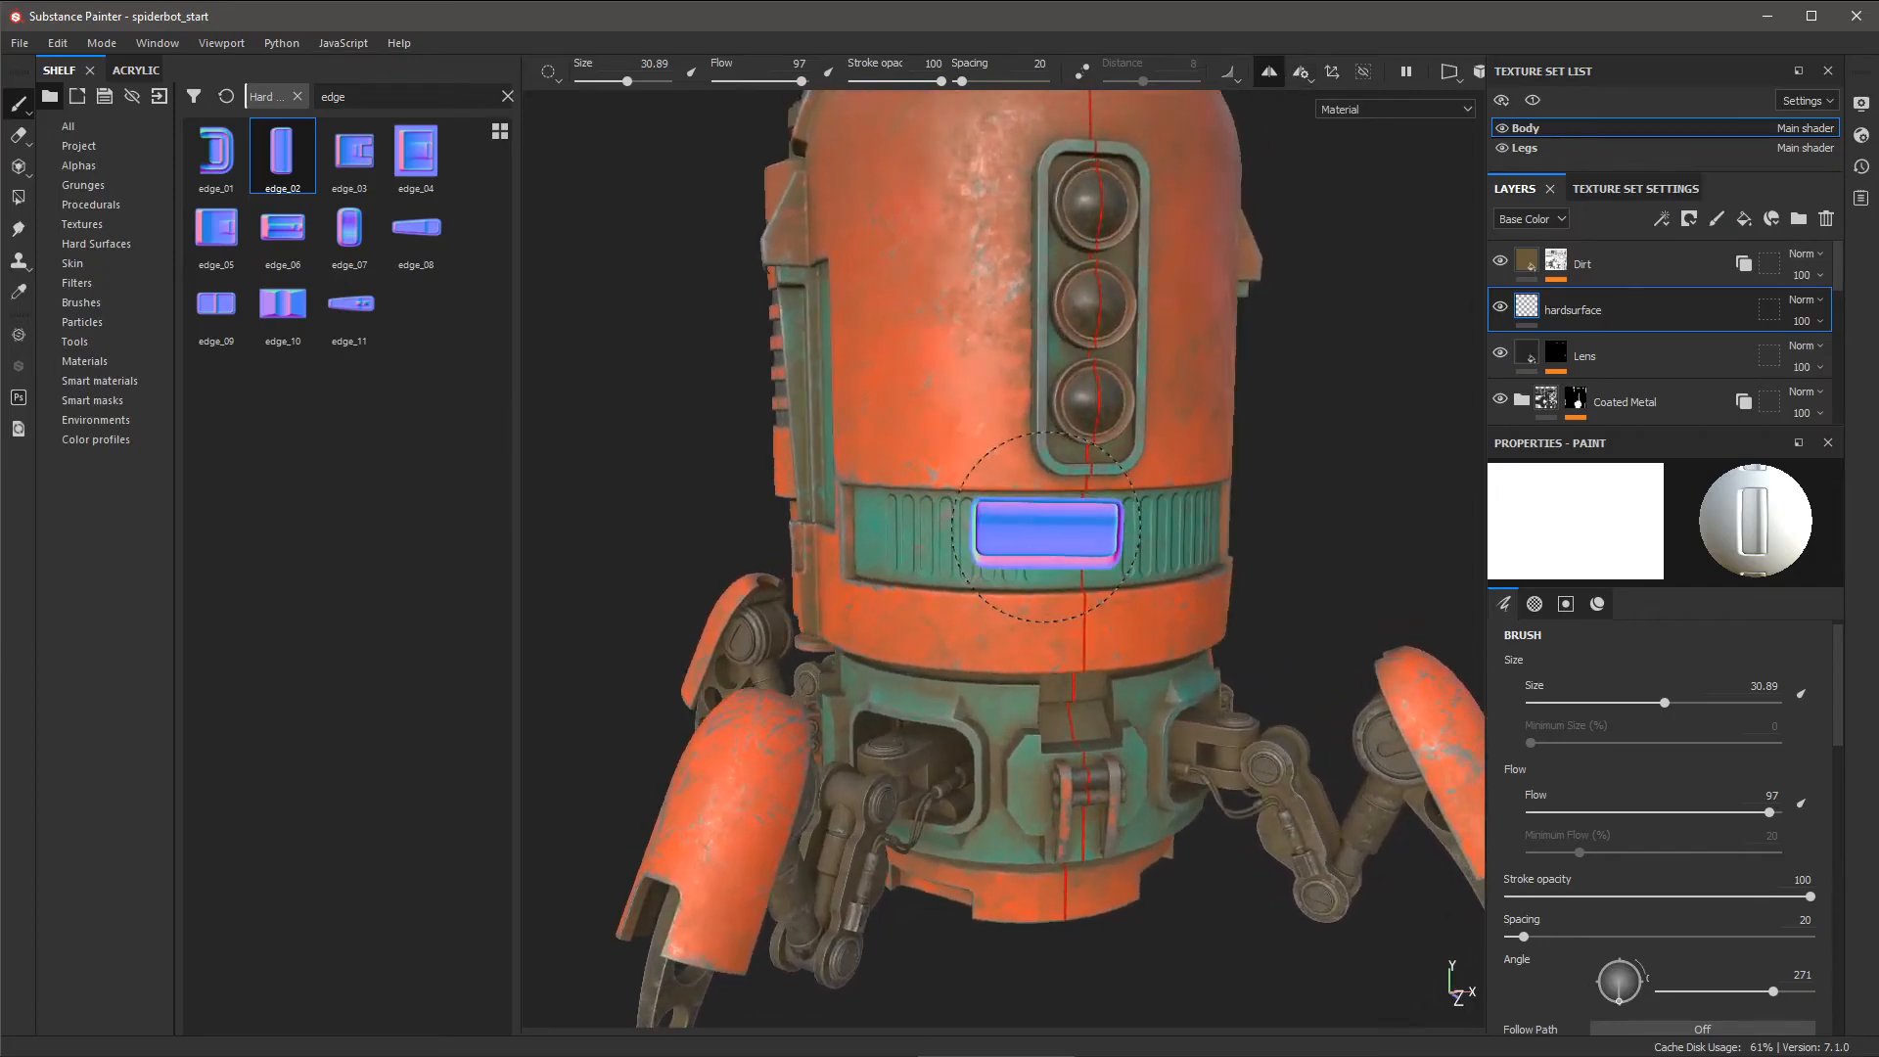
left_click_drag(1007, 428, 964, 412, "ctrl")
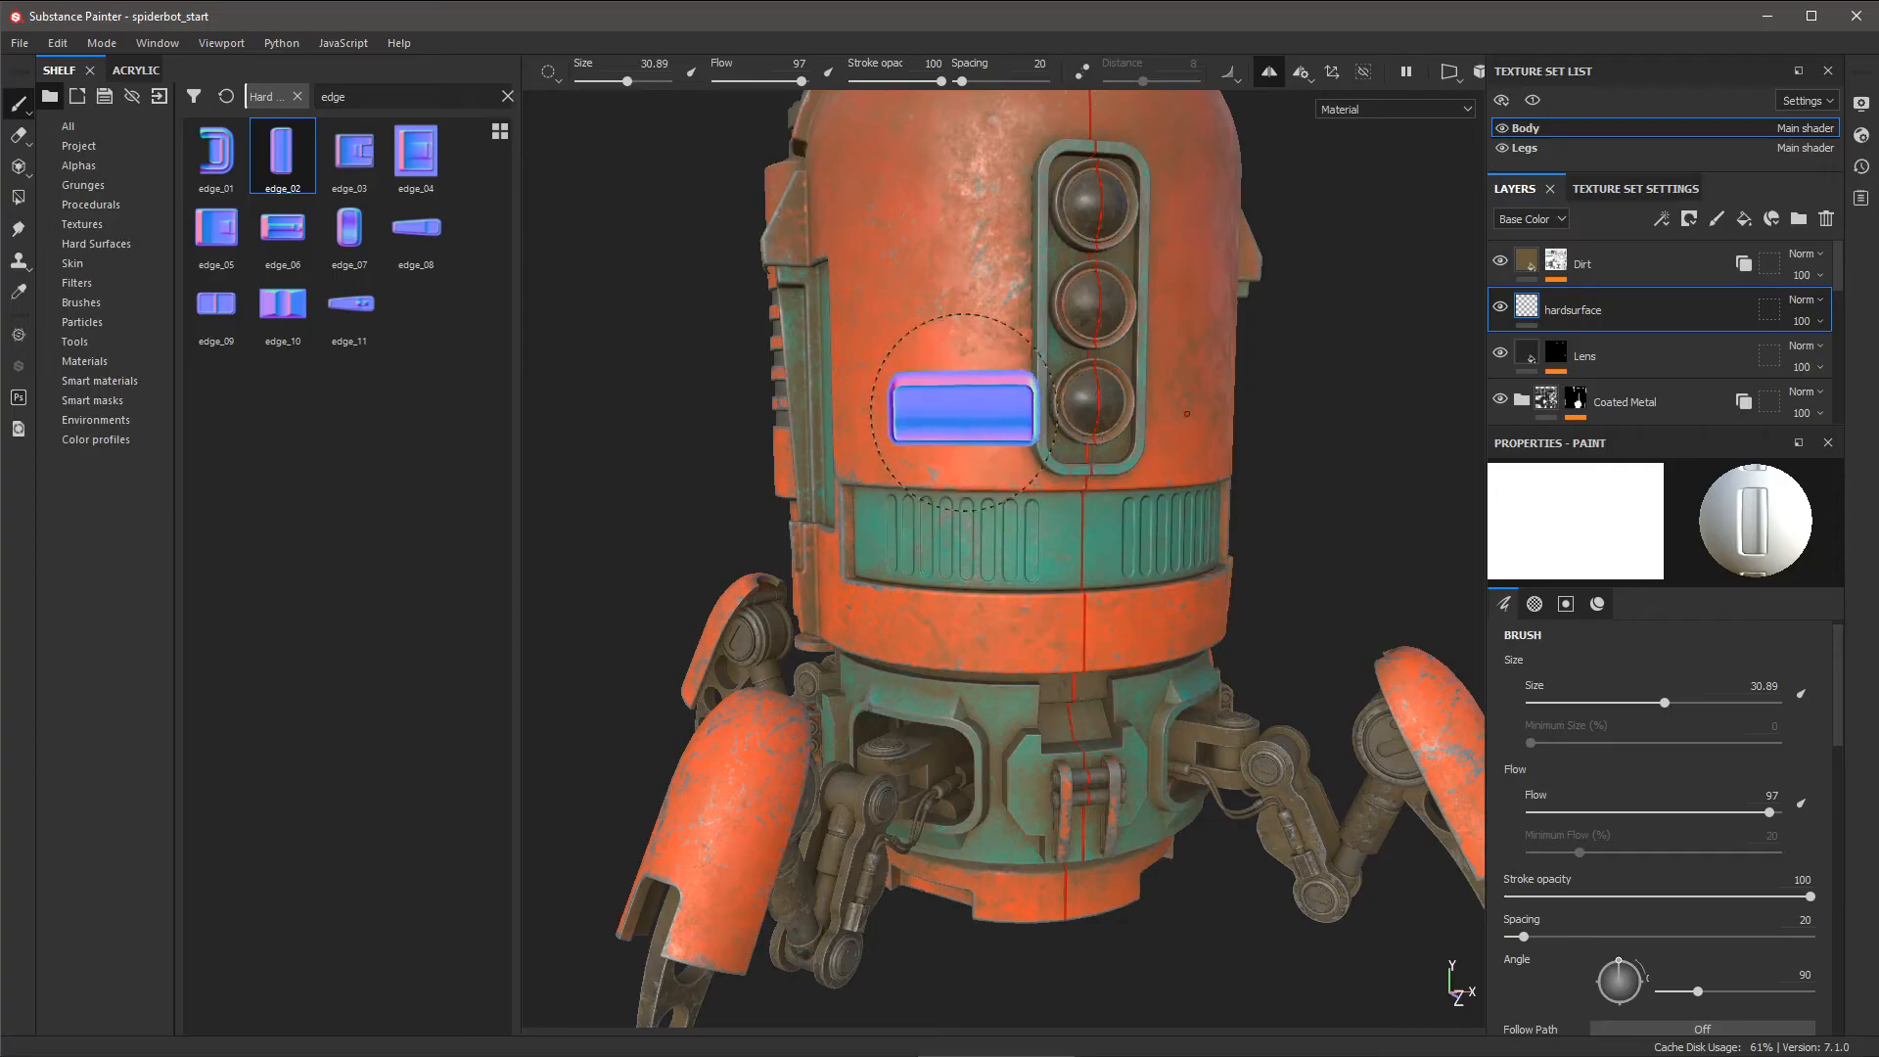
right_click_drag(949, 463, 937, 463, "ctrl")
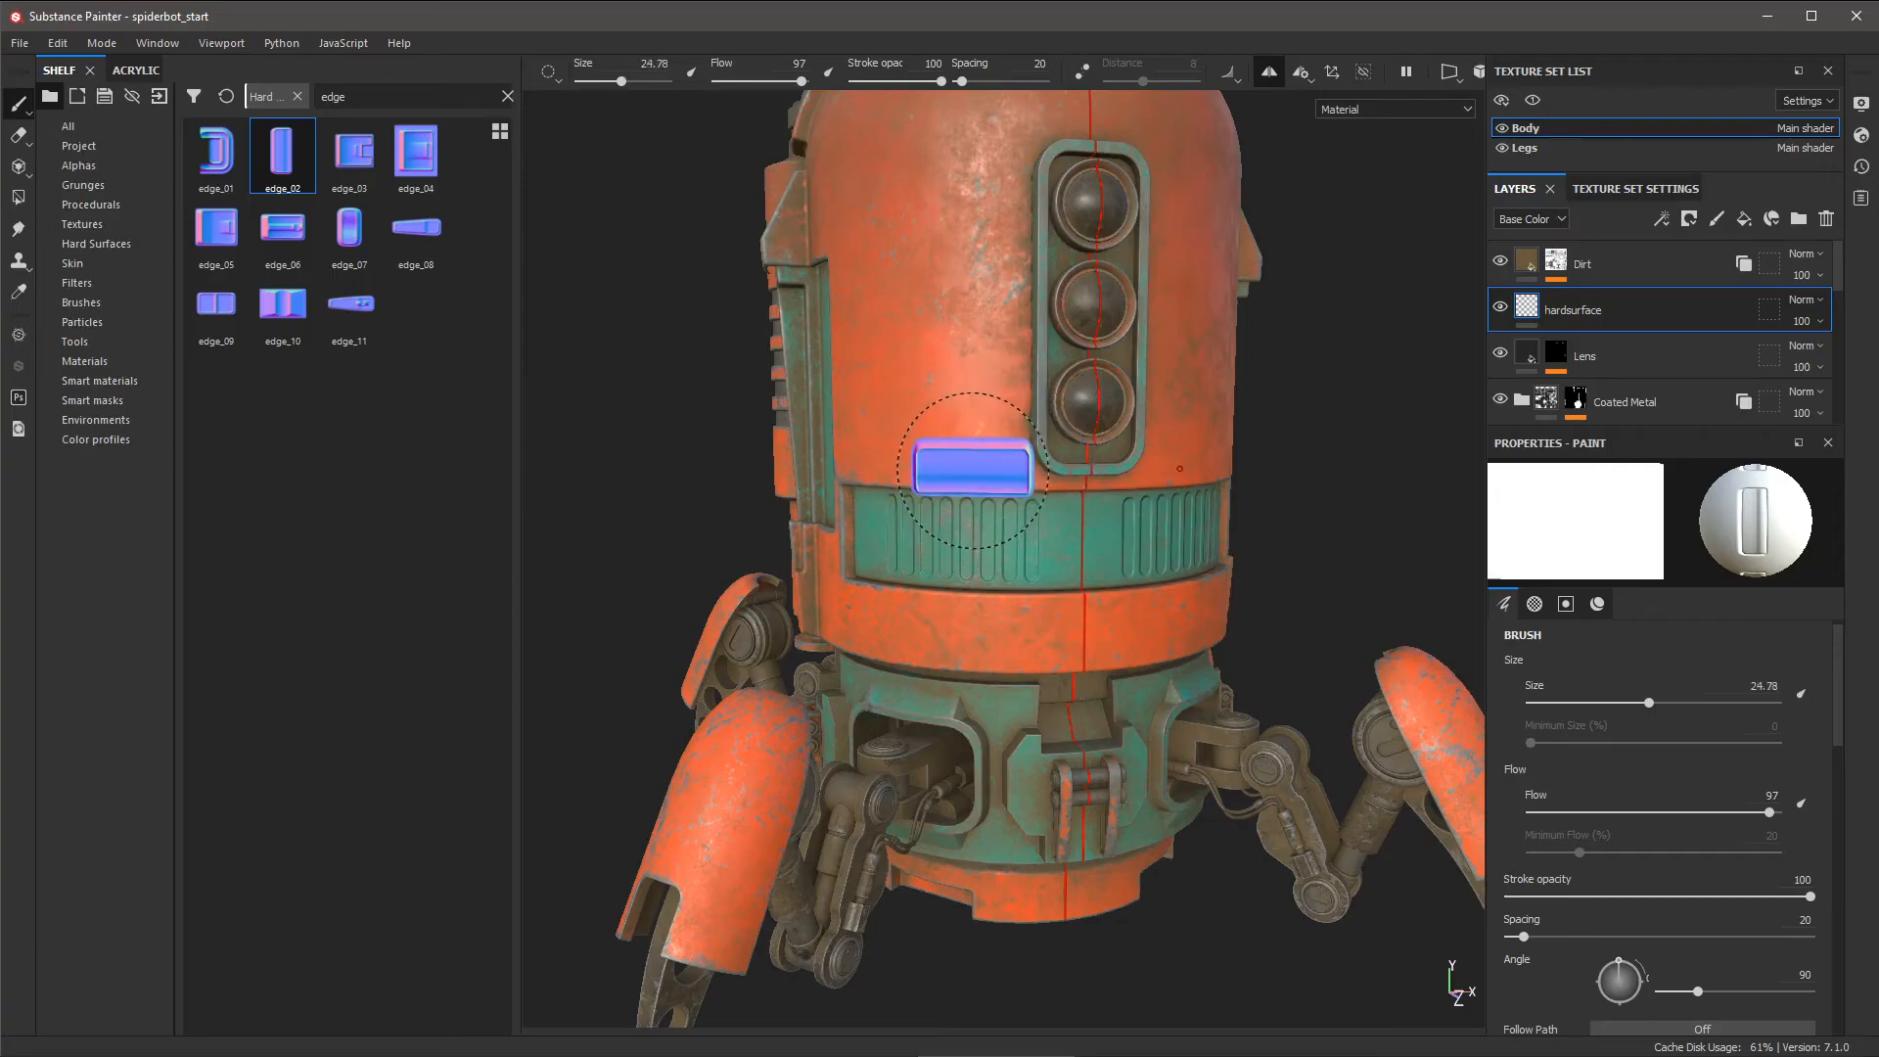
middle_click_drag(956, 479, 978, 481, "alt")
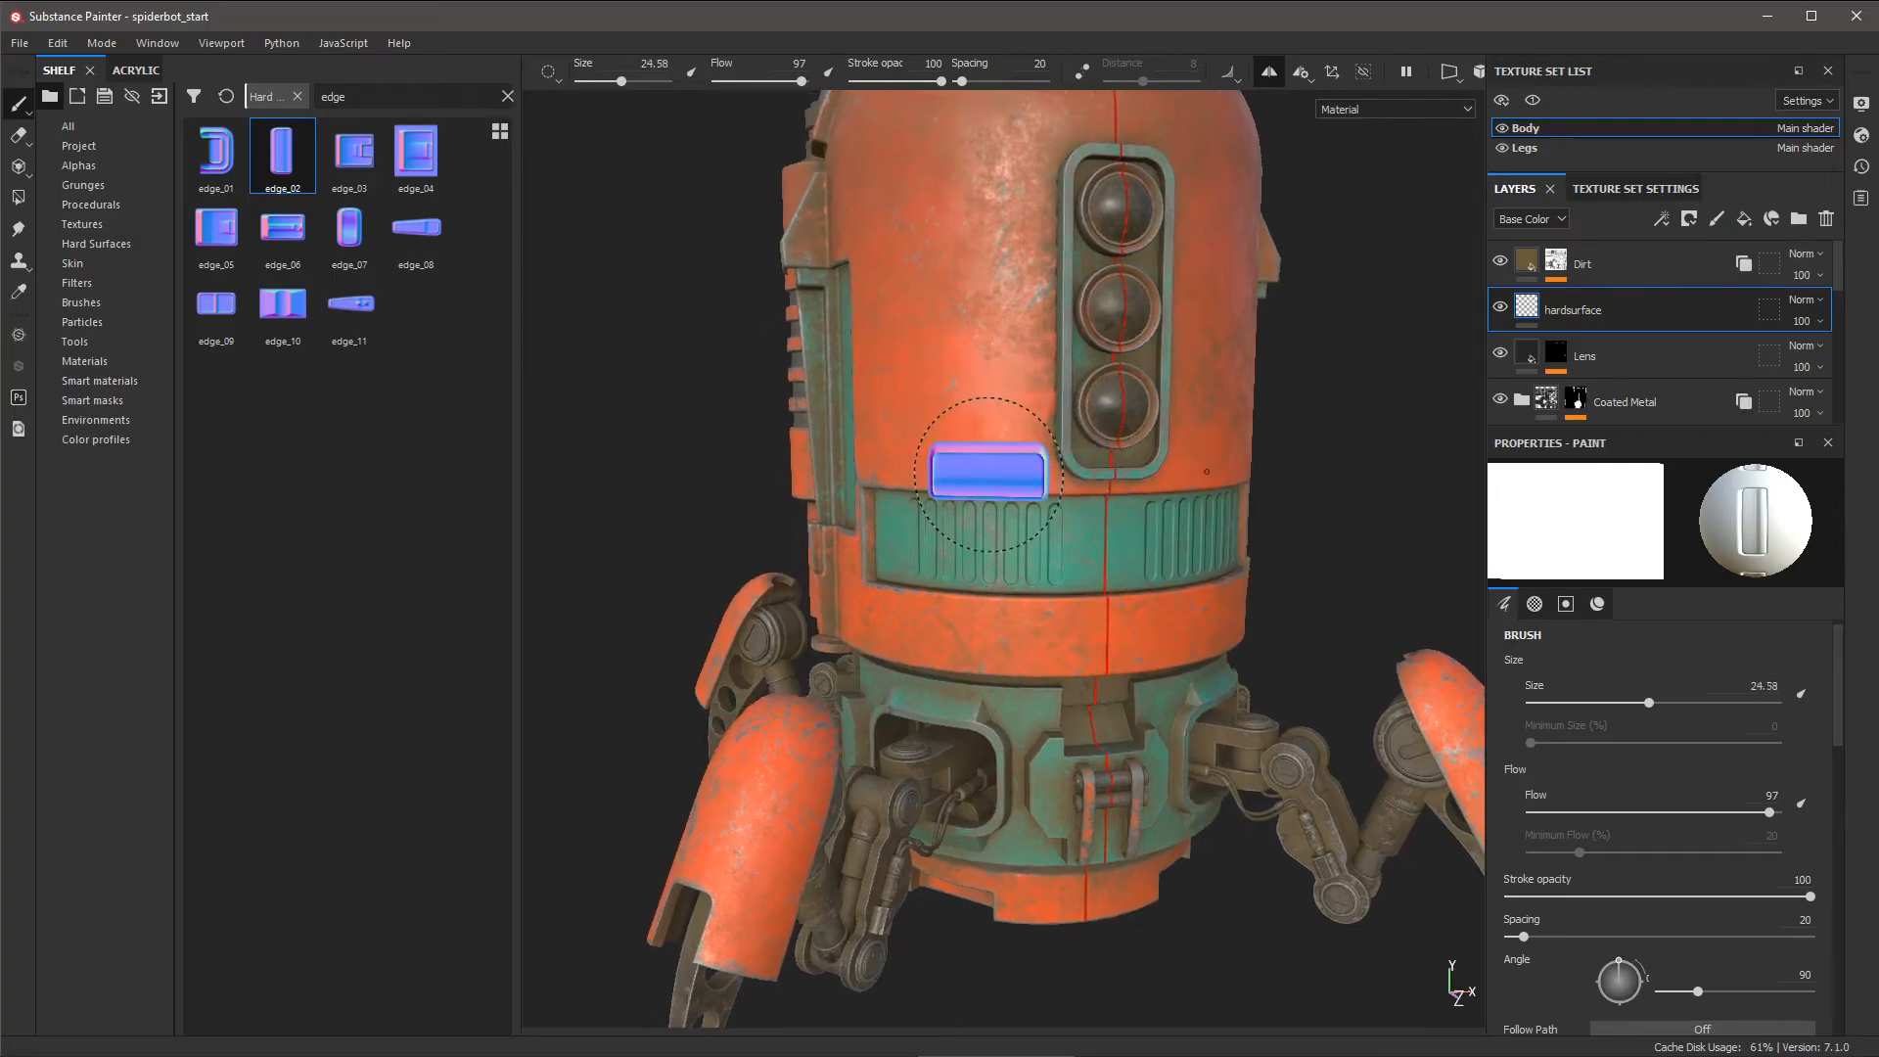
right_click_drag(988, 477, 982, 476, "ctrl")
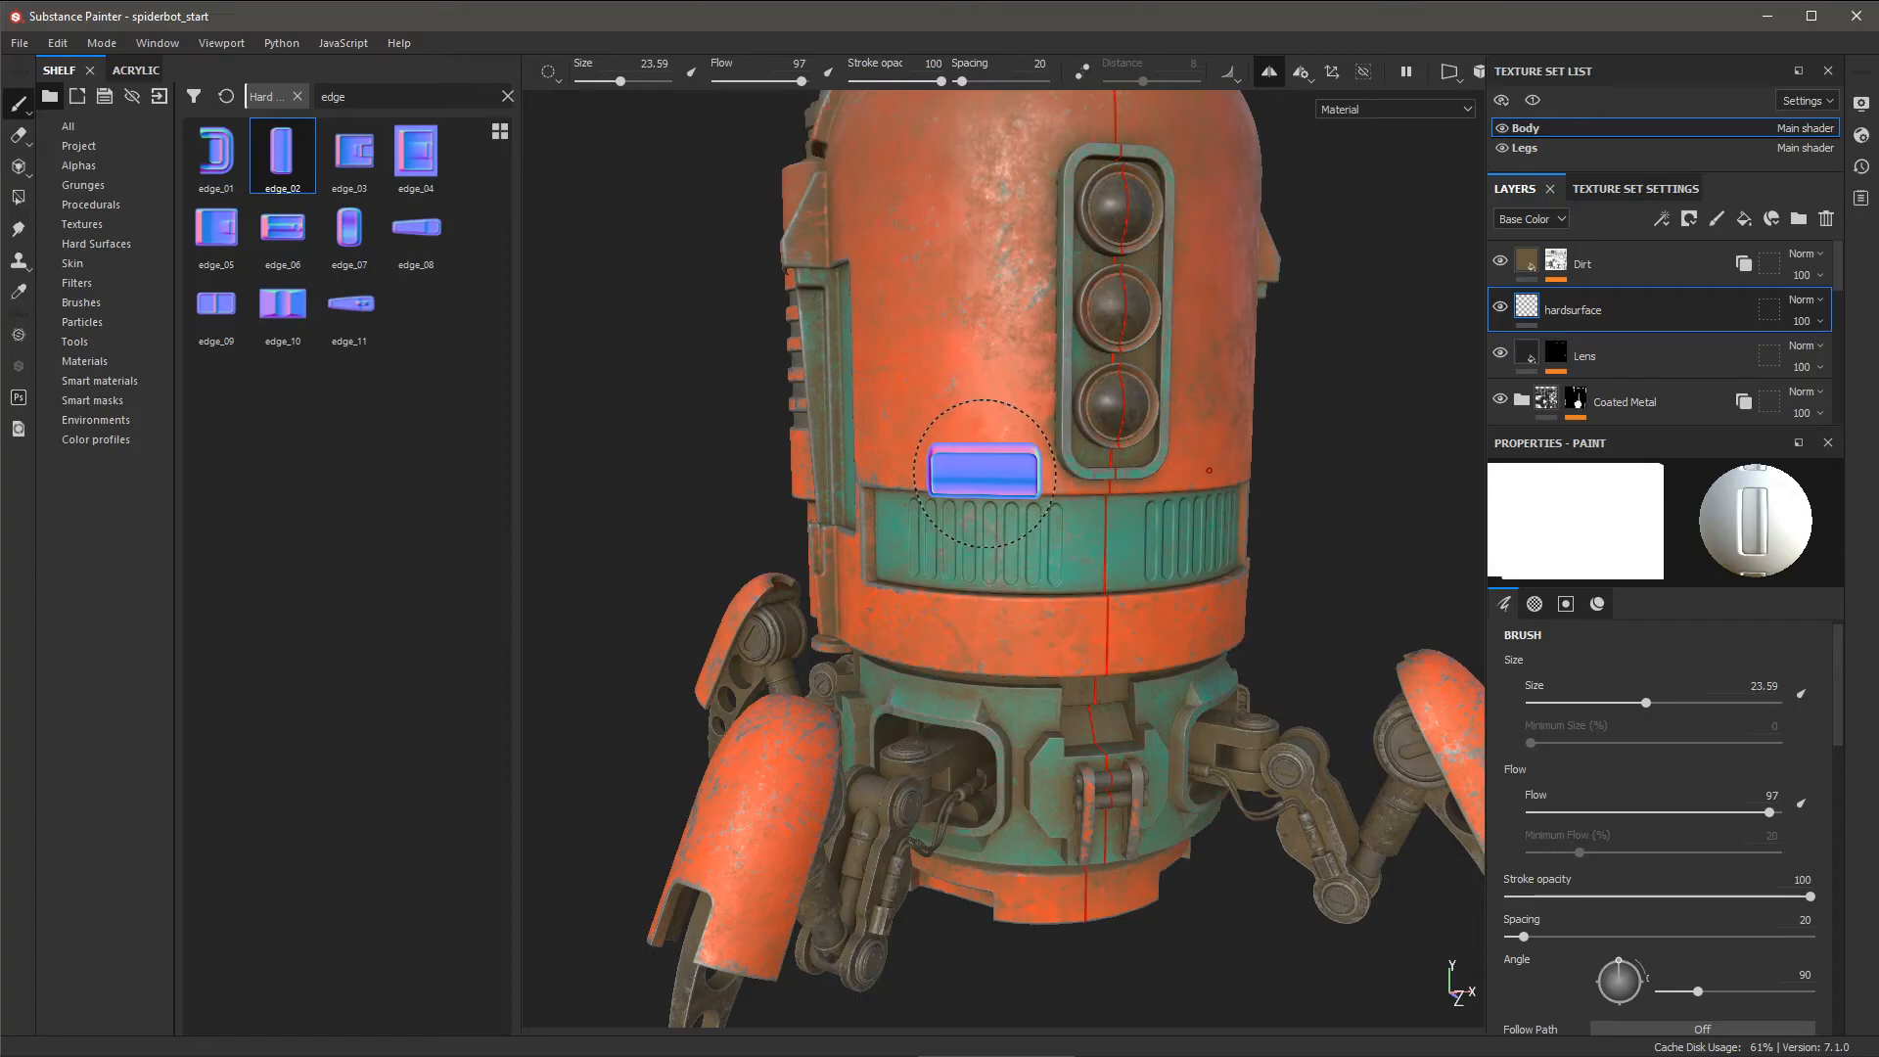
left_click(984, 472)
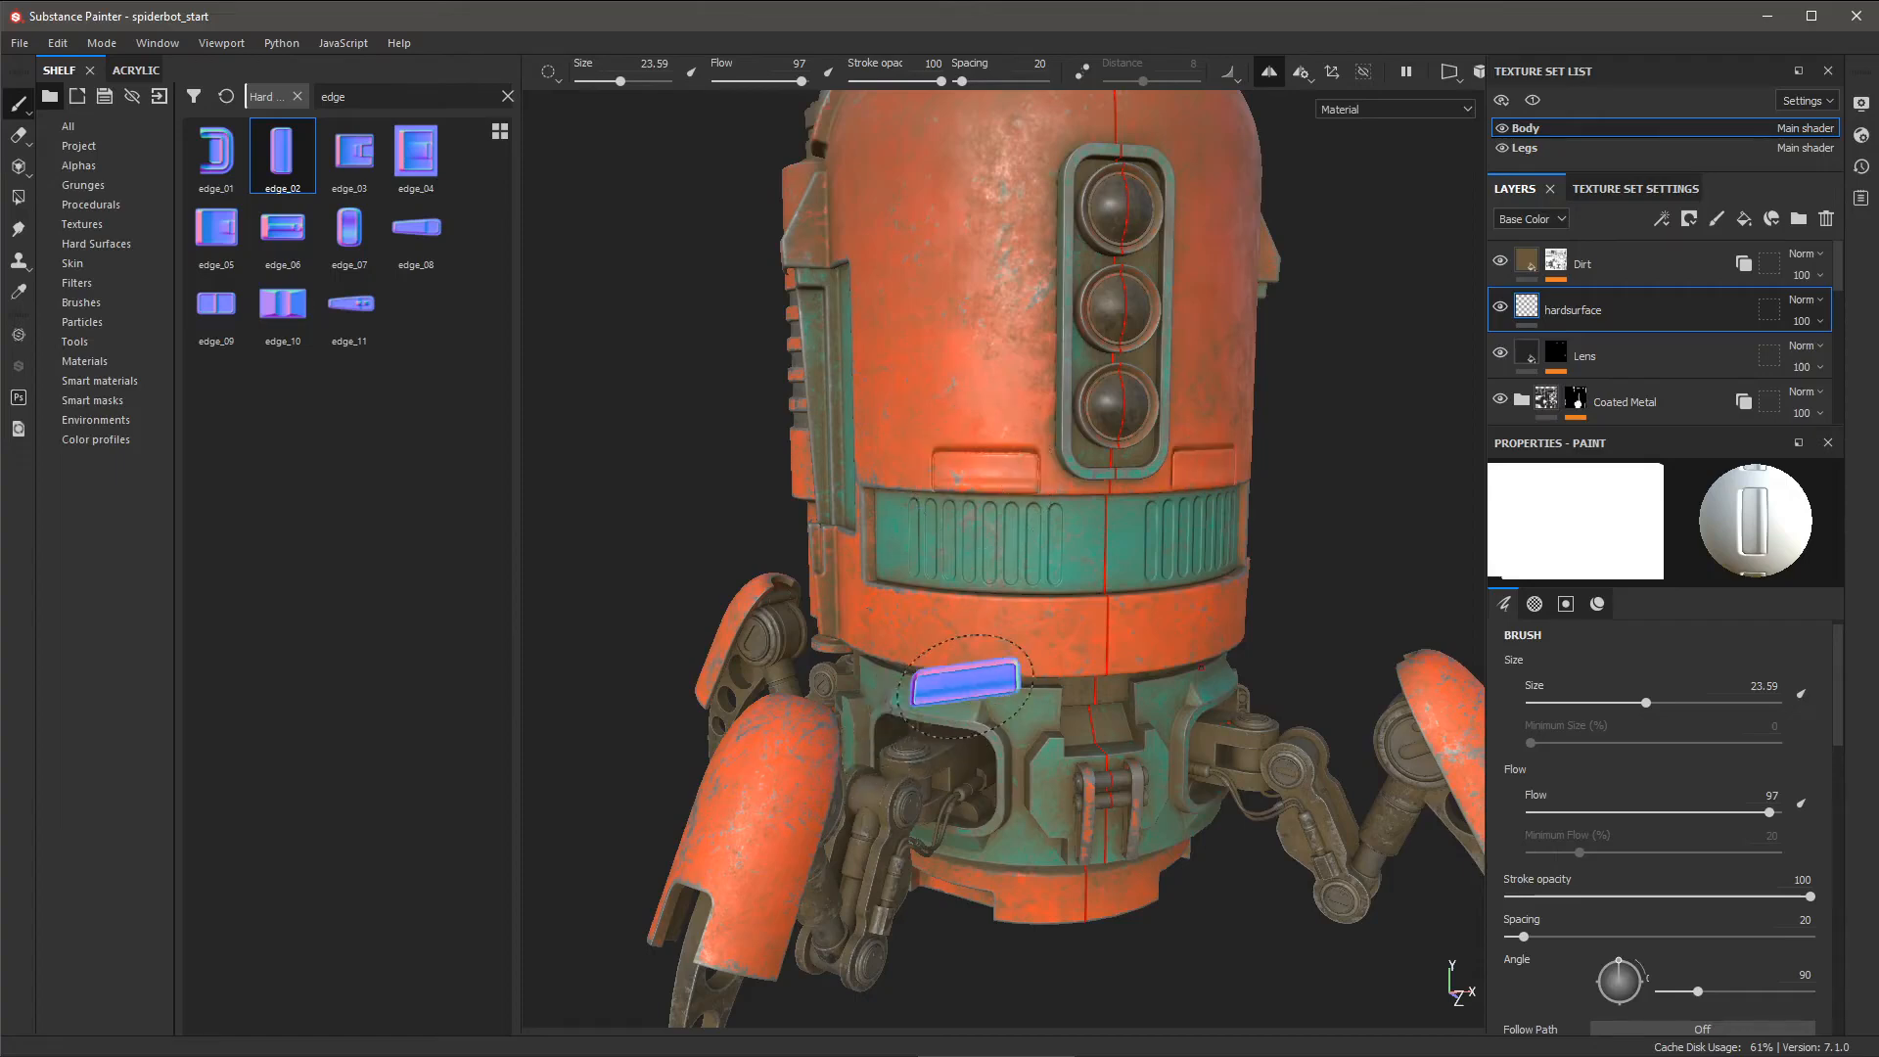
- Turn the edge_02 stamp around to angle 270 and zoom out to see the robot
middle_click_drag(985, 602, 1018, 464, "alt")
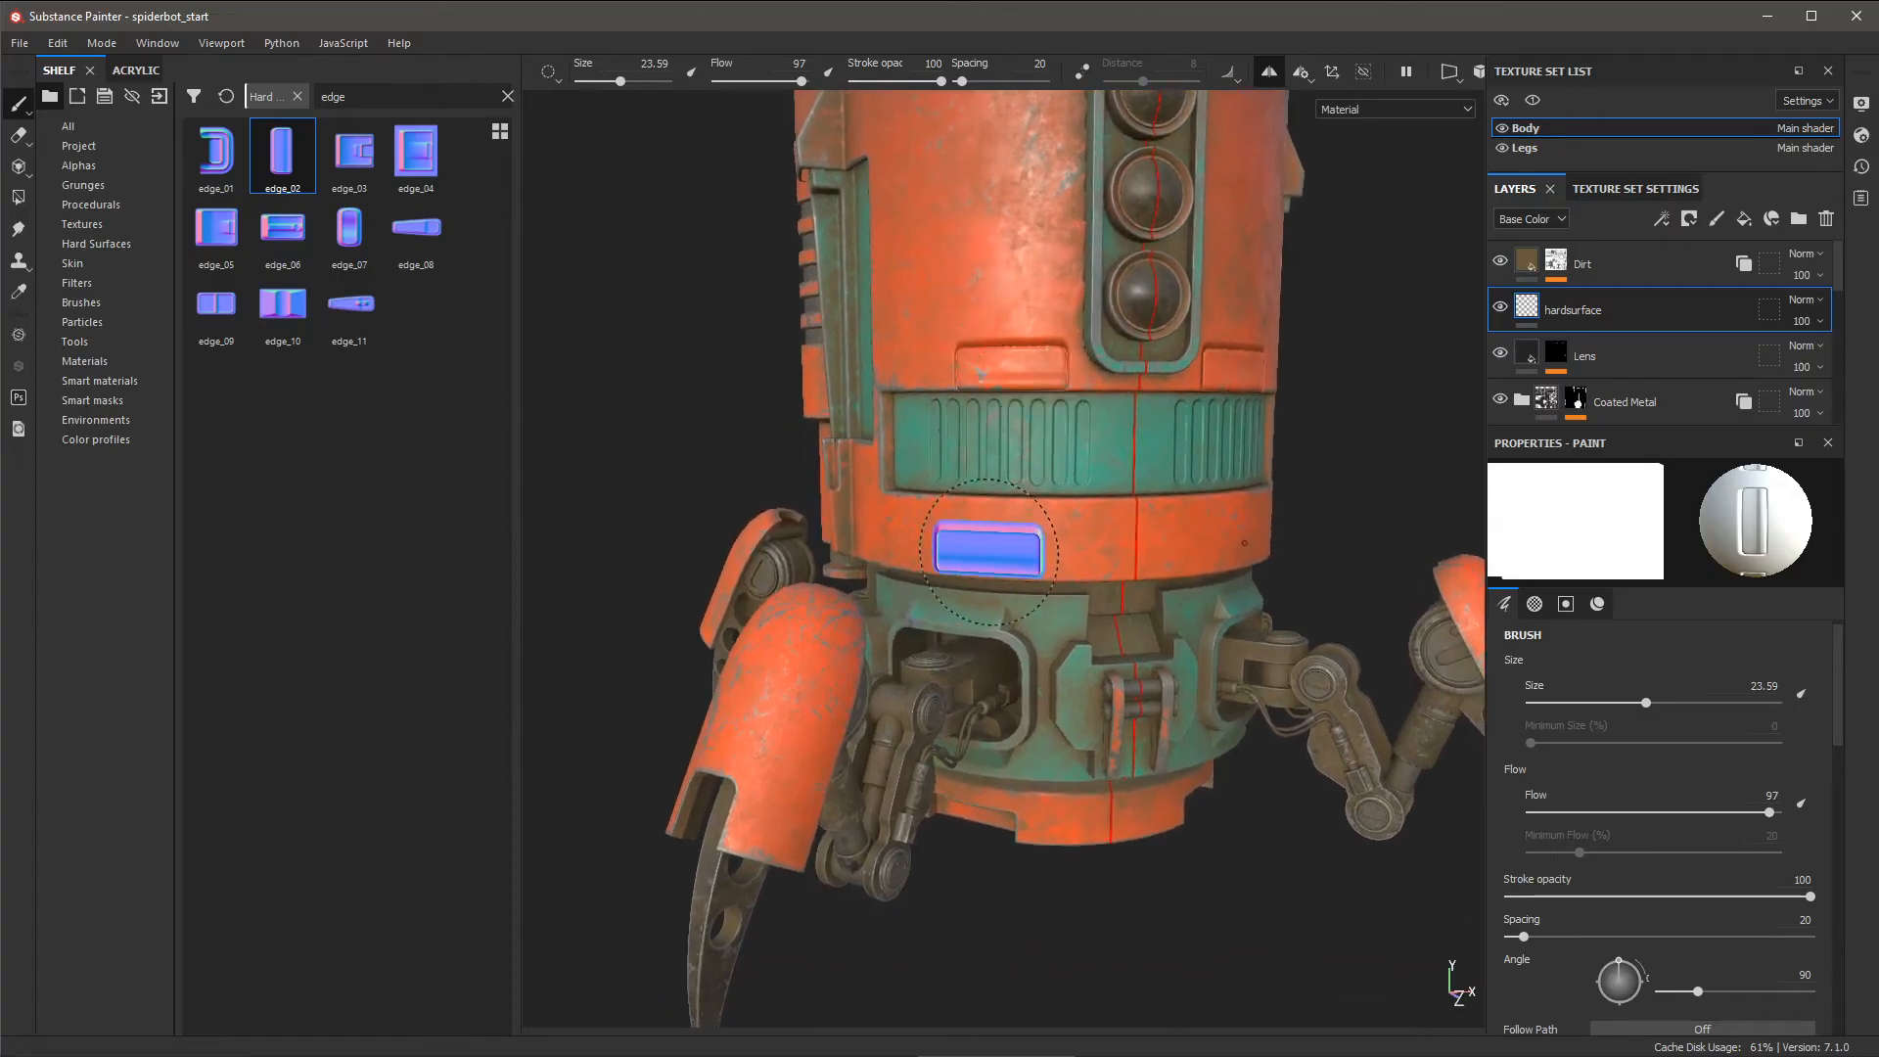
left_click_drag(1001, 519, 1001, 581, "ctrl")
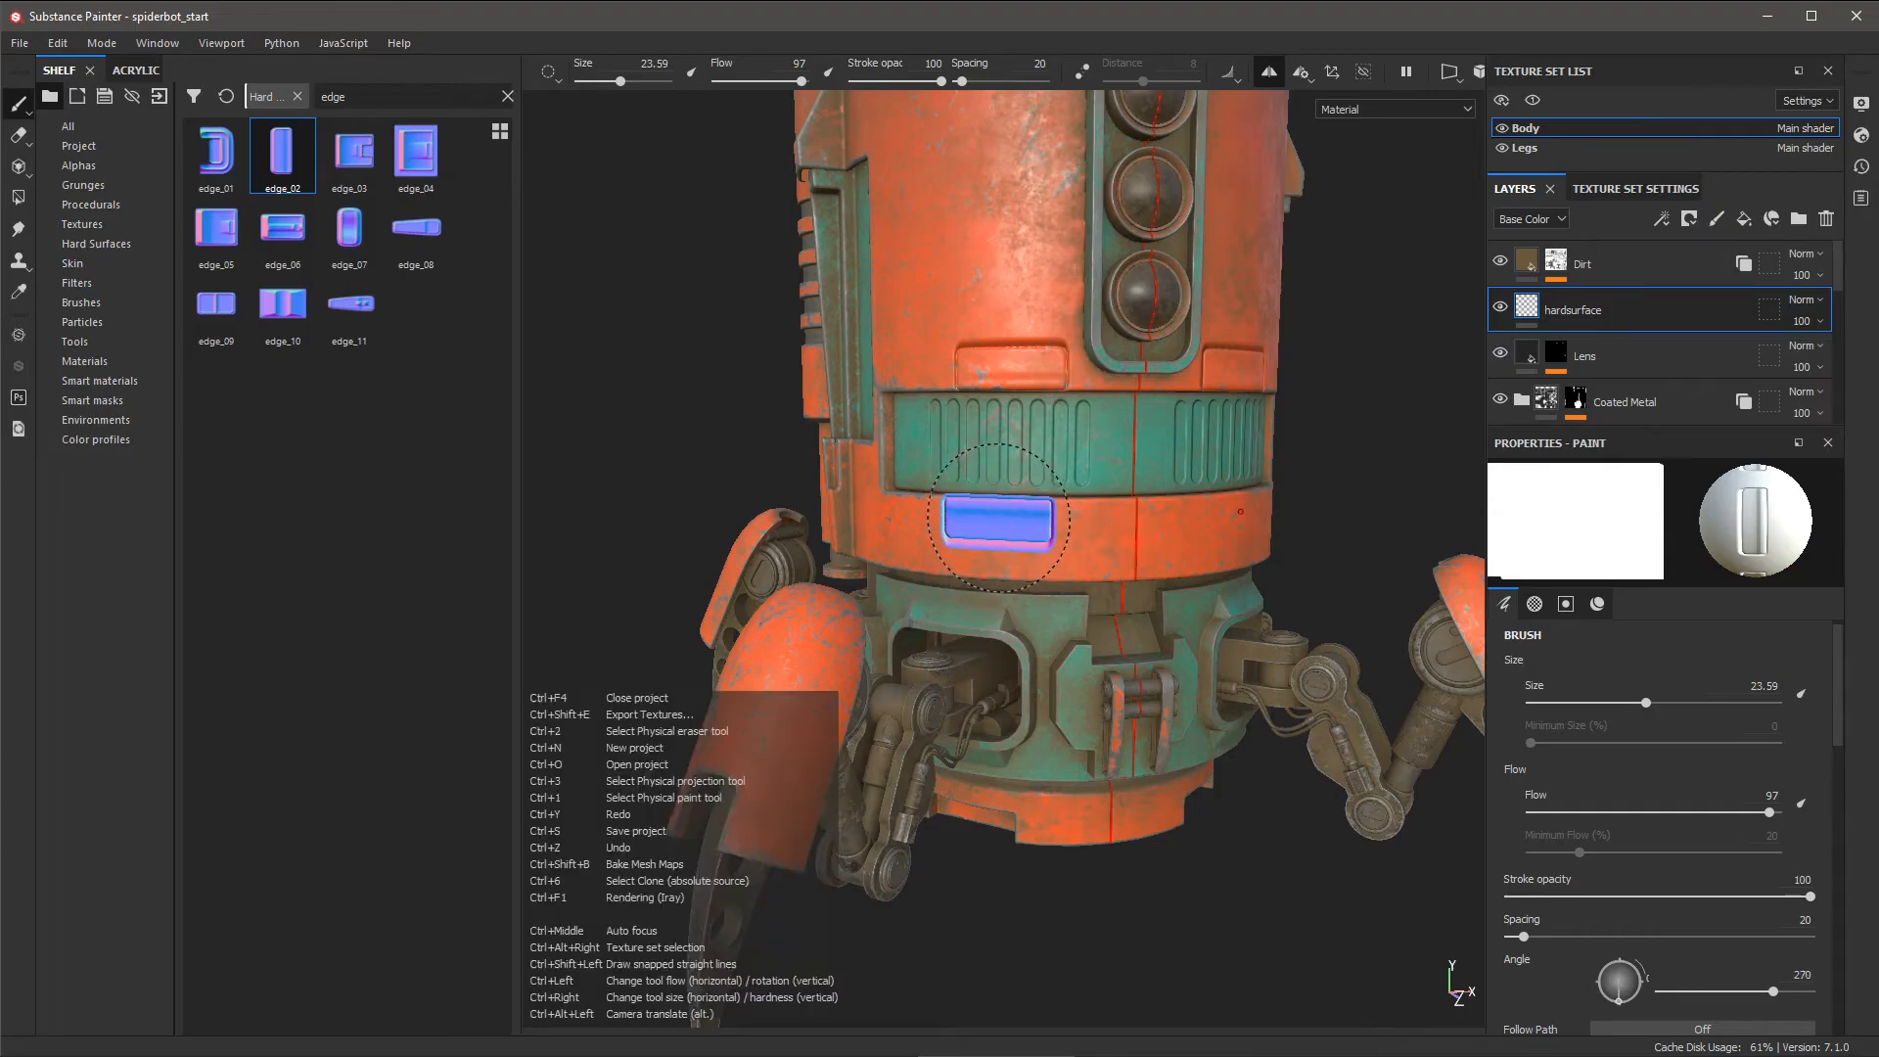
left_click_drag(1000, 519, 1010, 521, "ctrl")
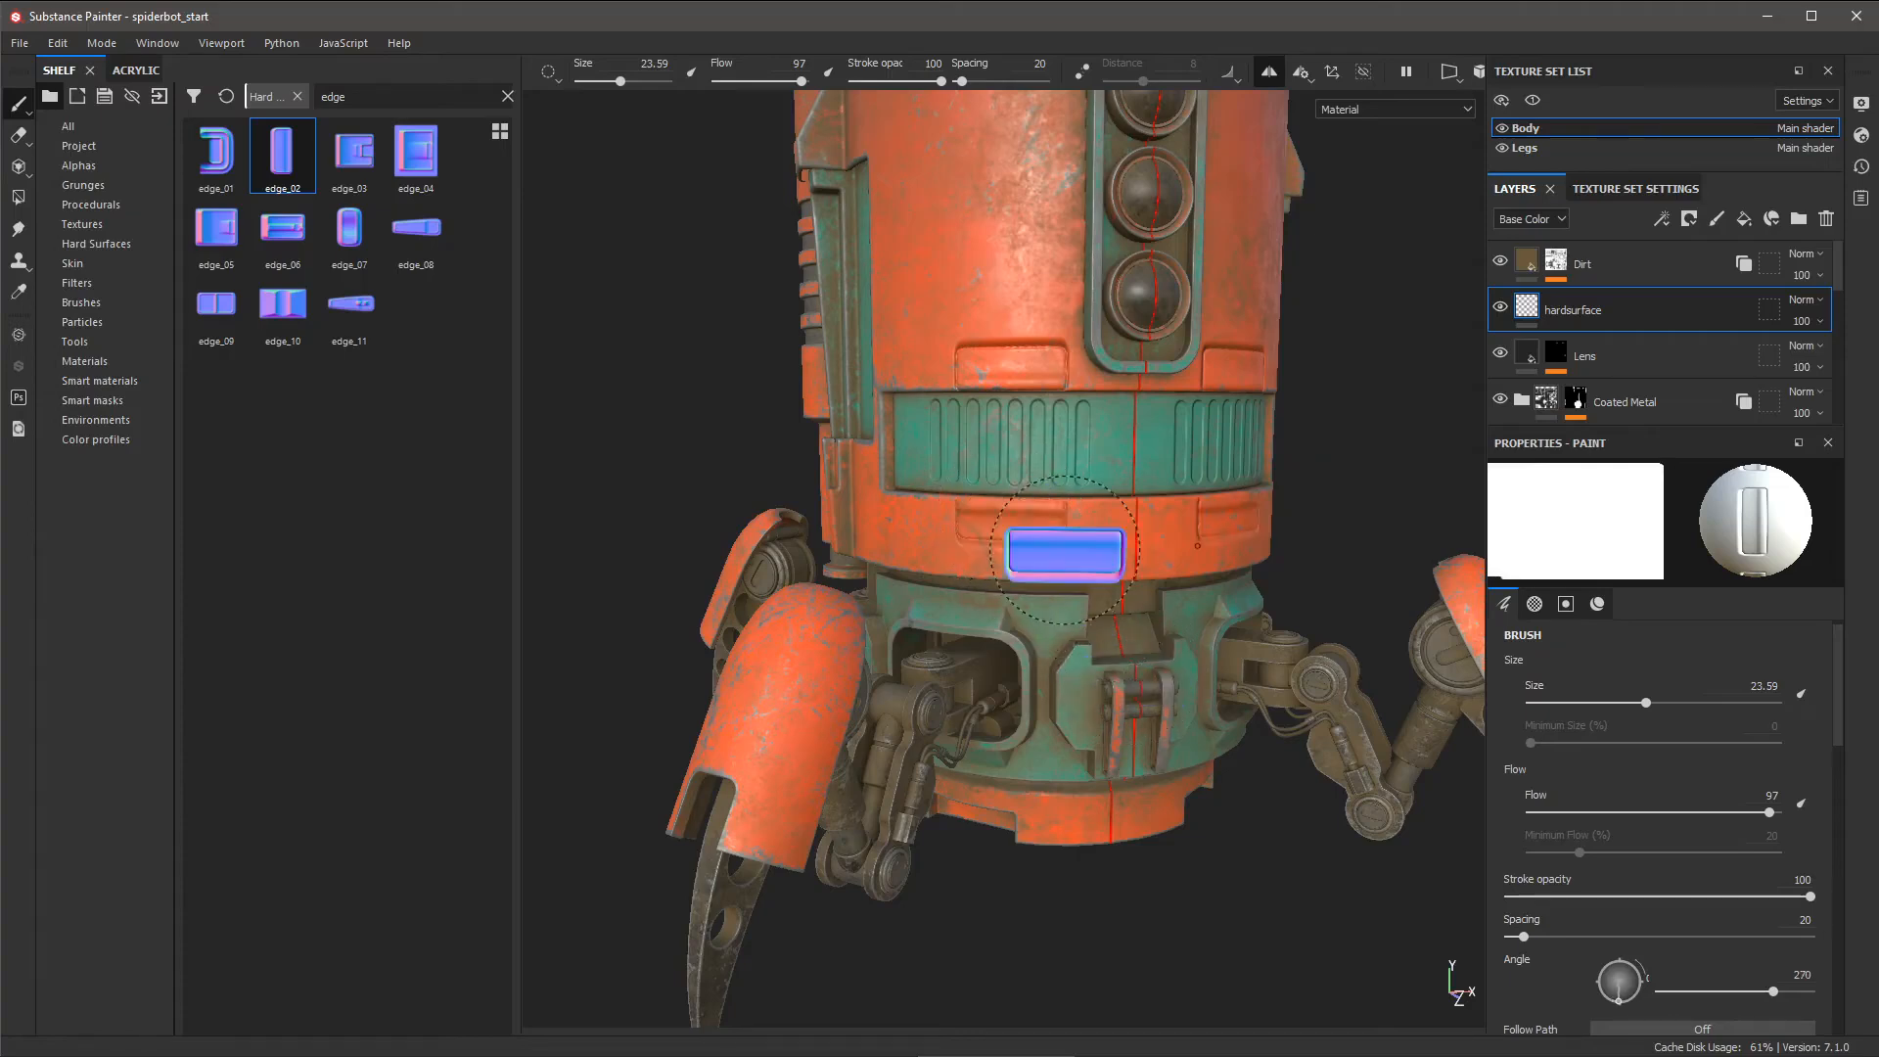
mouse_move(1125, 593)
right_mouse_down("alt")
mouse_move(1090, 541)
mouse_move(1166, 465)
right_mouse_up("alt")
middle_click_drag(1175, 470, 1151, 561, "alt")
mouse_move(1151, 561)
left_mouse_down("alt")
mouse_move(1077, 595)
mouse_move(1178, 577)
left_mouse_up("alt")
middle_click_drag(1163, 565, 1170, 584, "alt")
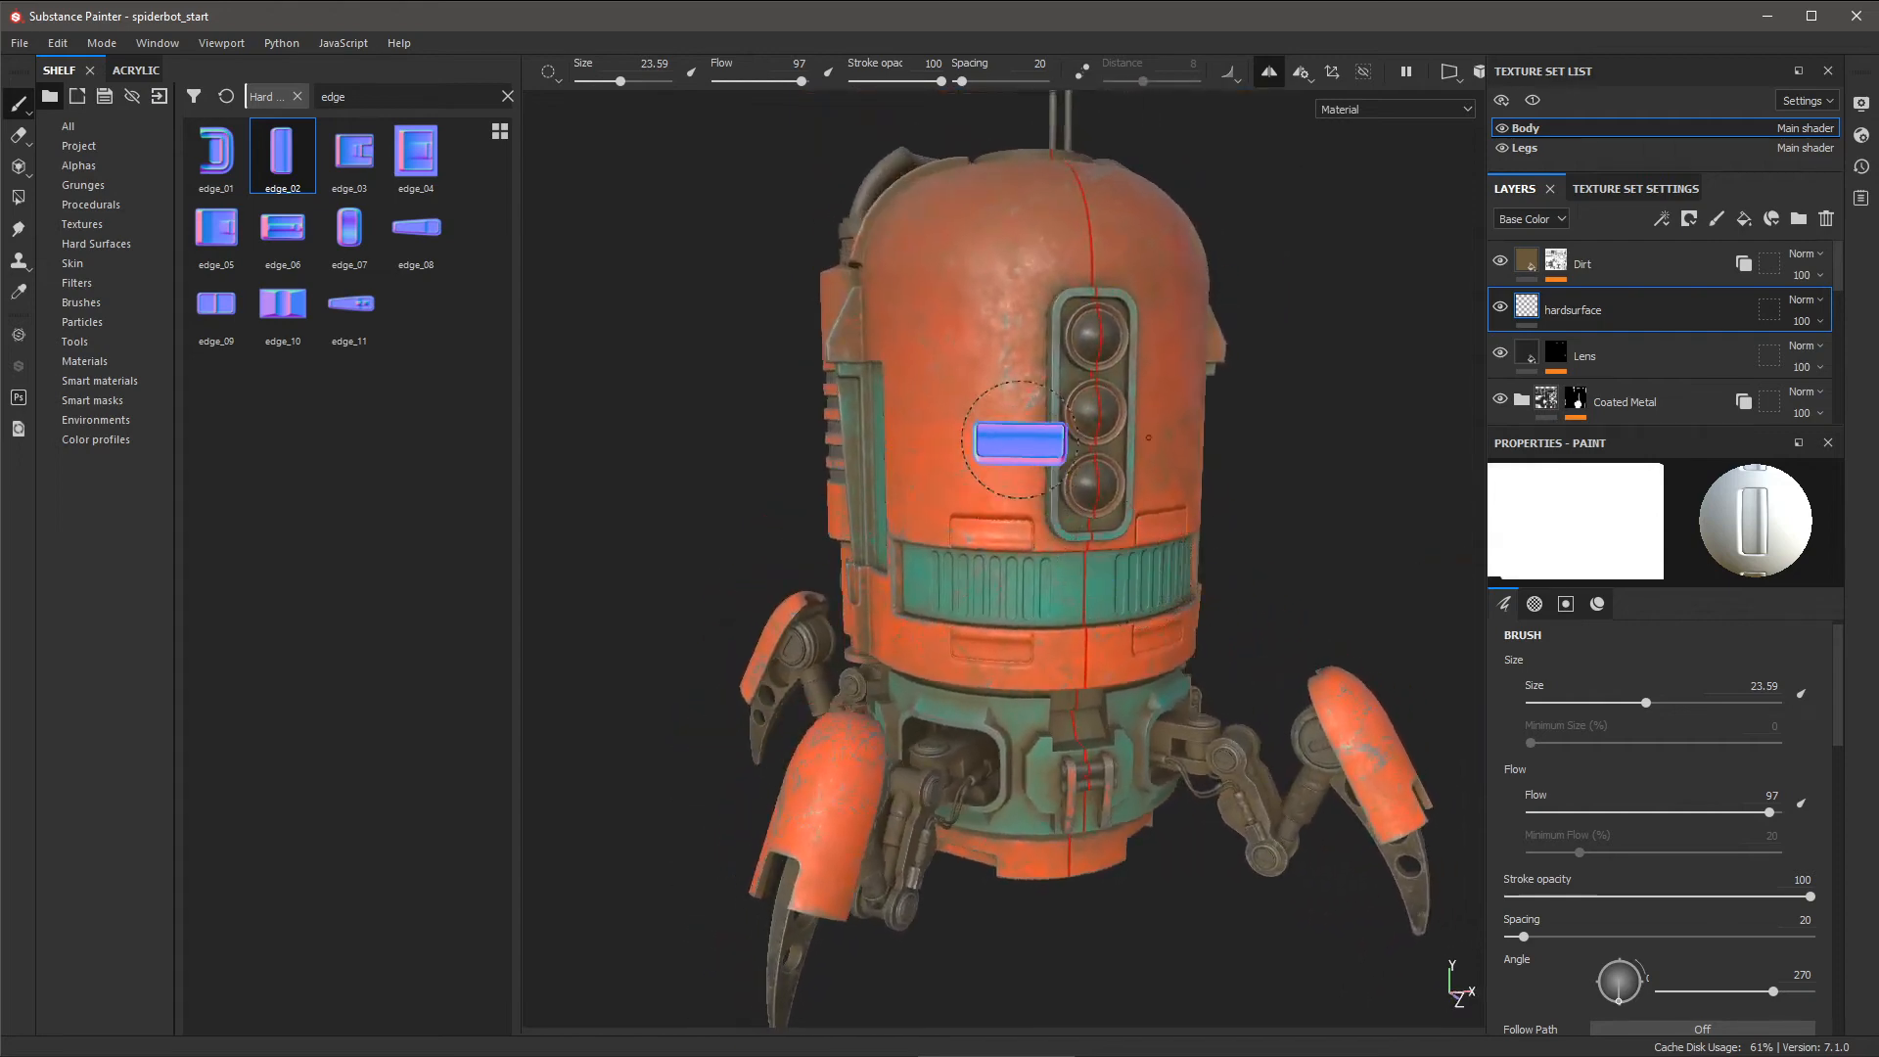
- Search the shelf for 'vent 07' and make vent_07 the brush's normal stamp instead of edge_02
double_click(366, 94)
key("BackSpace")
type("vent ")
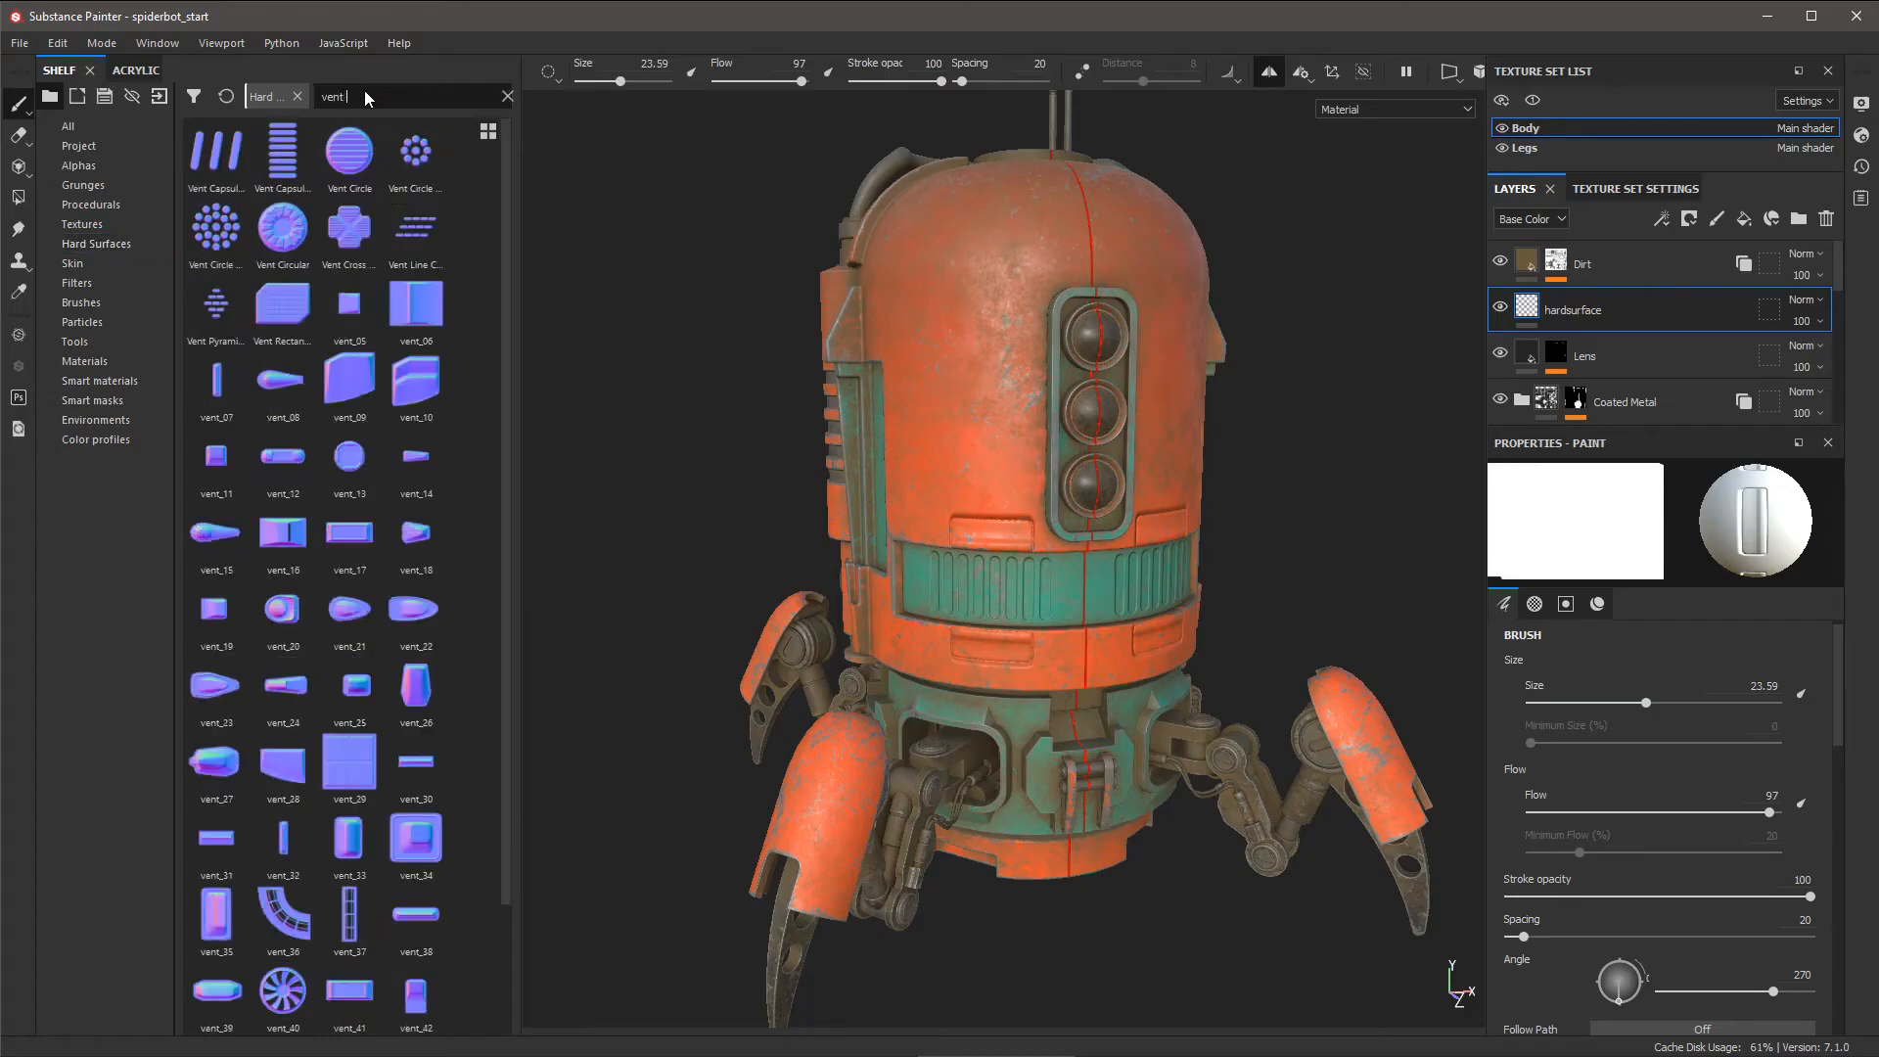
type("07")
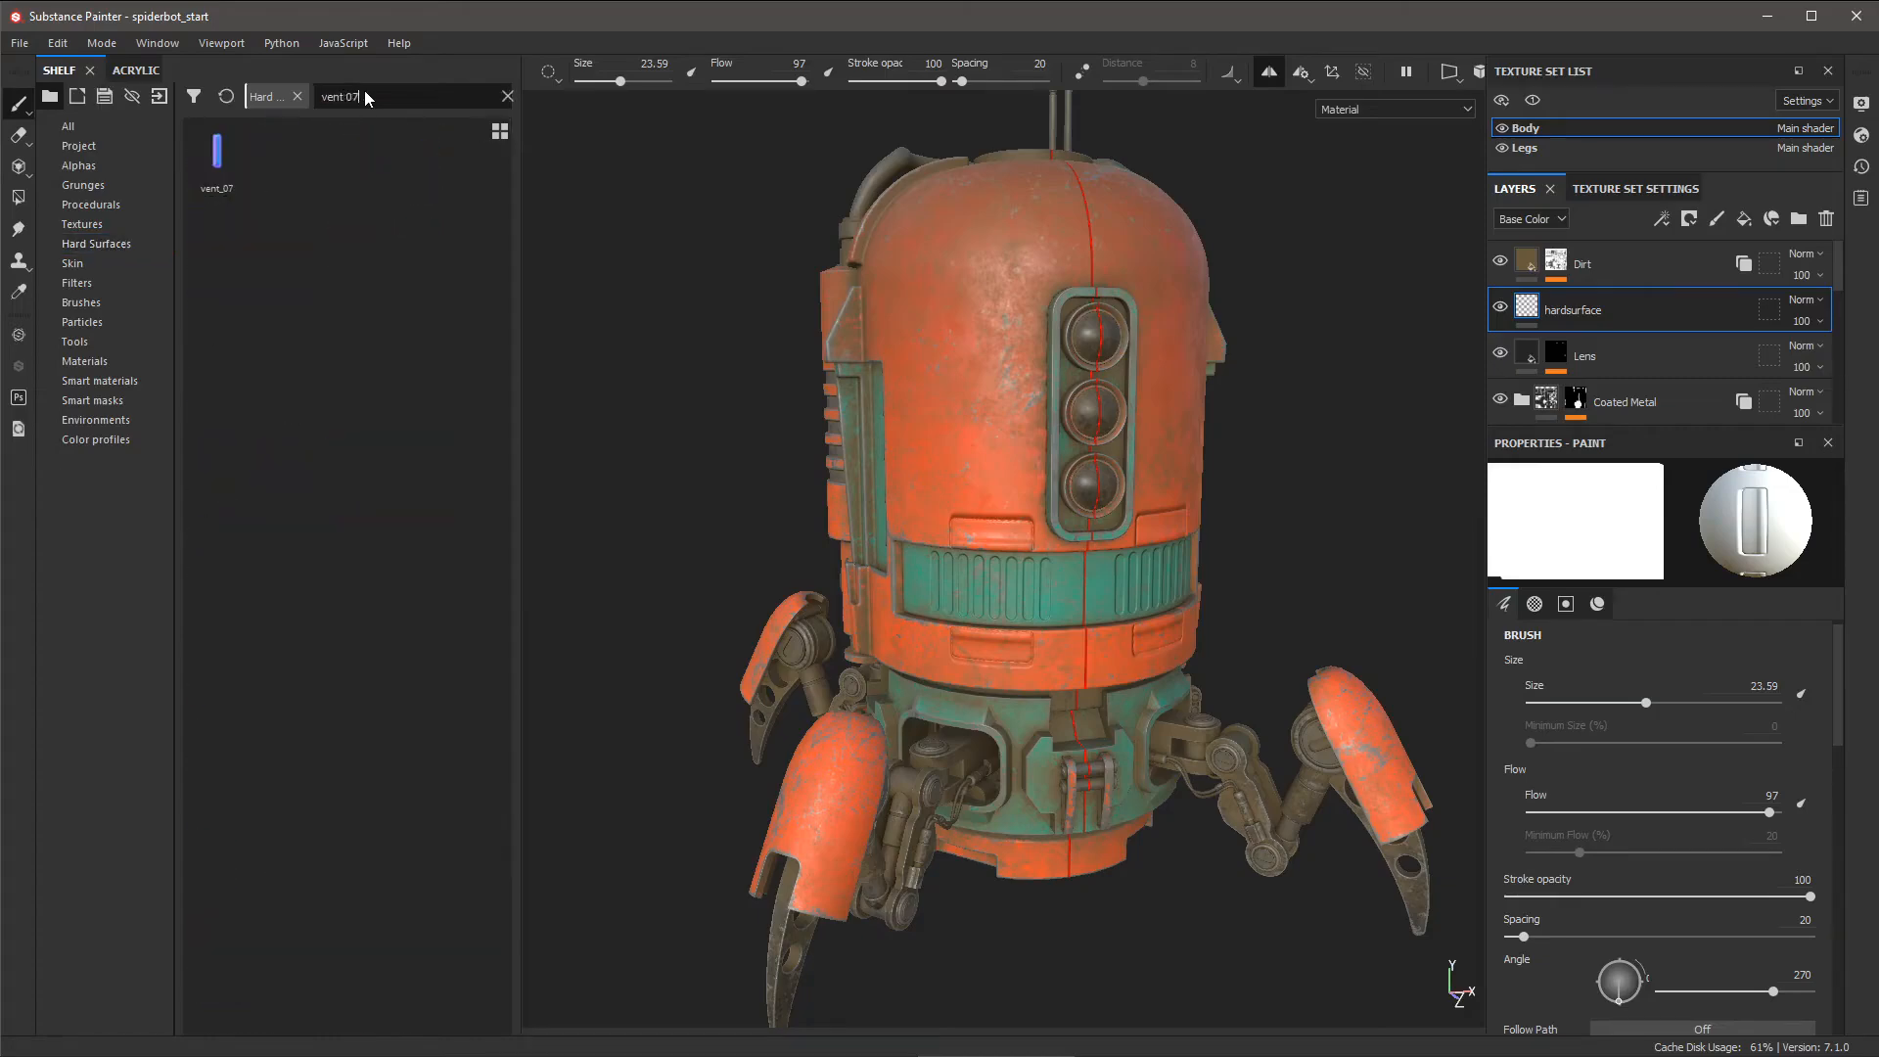
mouse_move(216, 163)
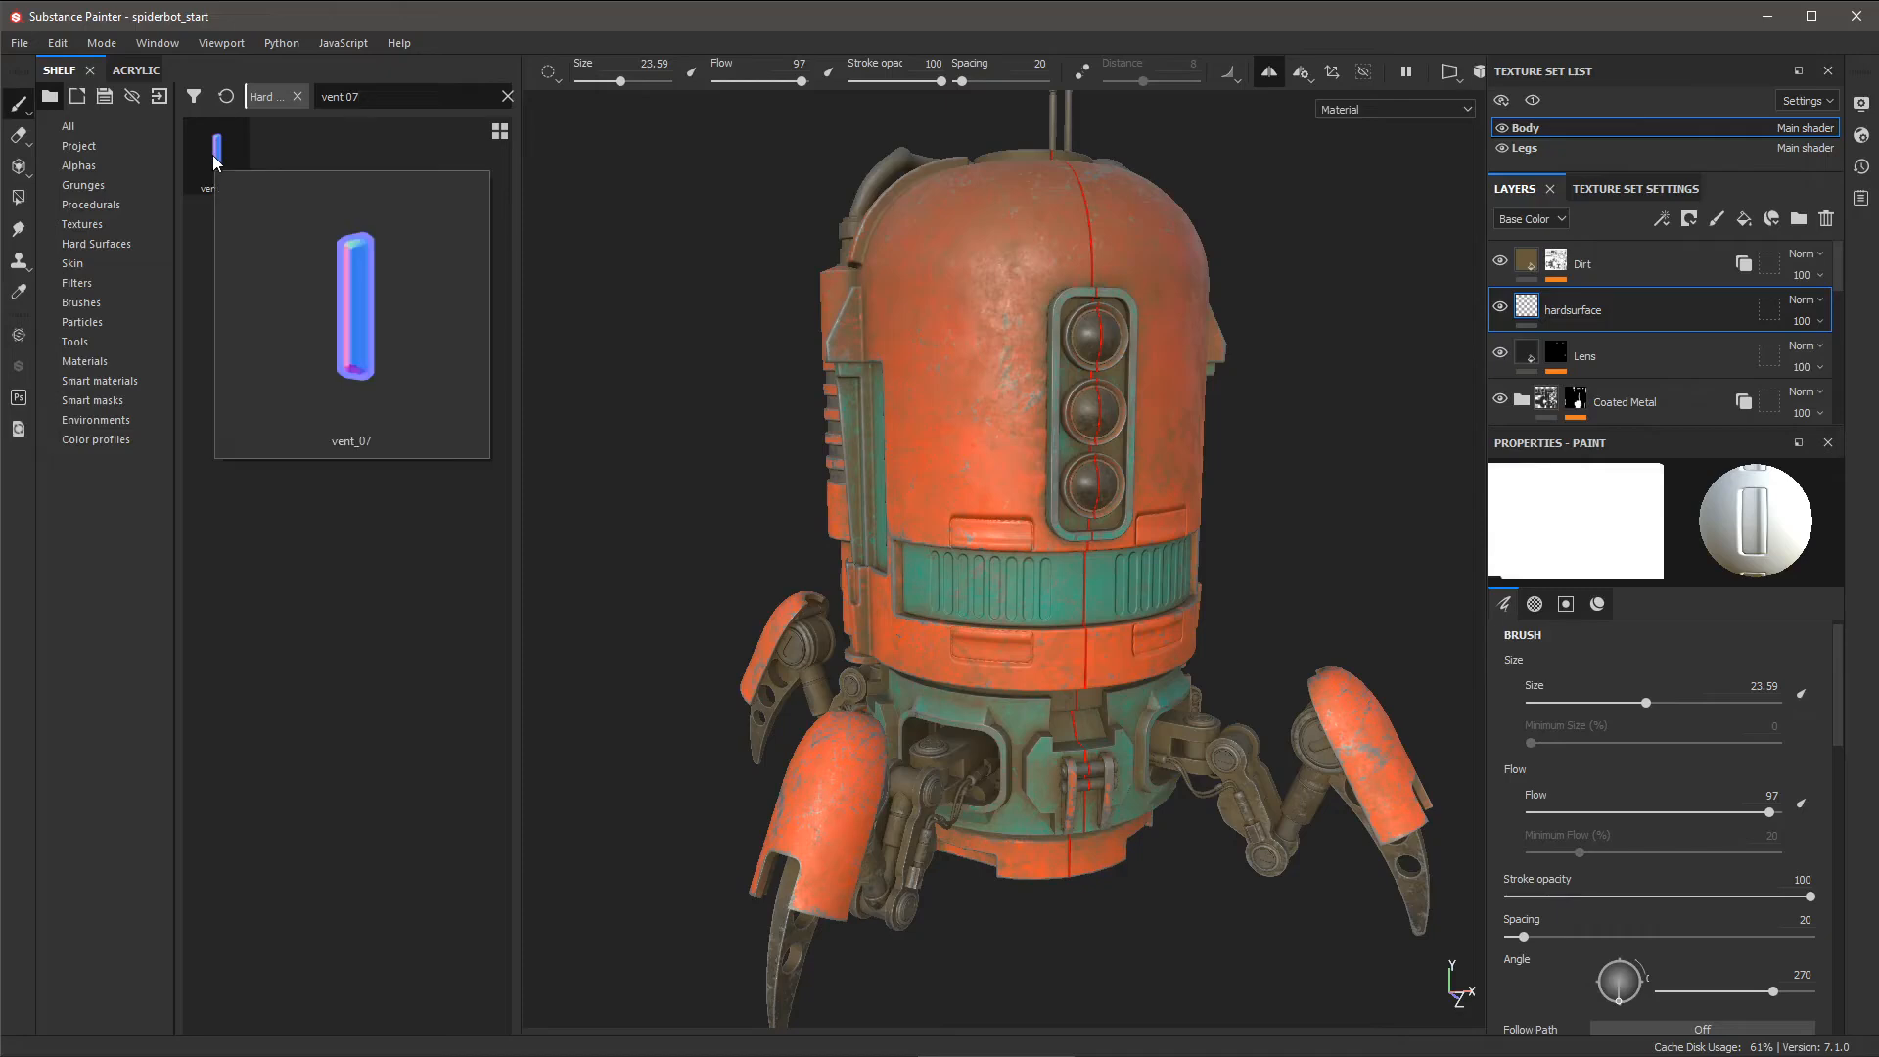
left_click_drag(216, 162, 648, 327)
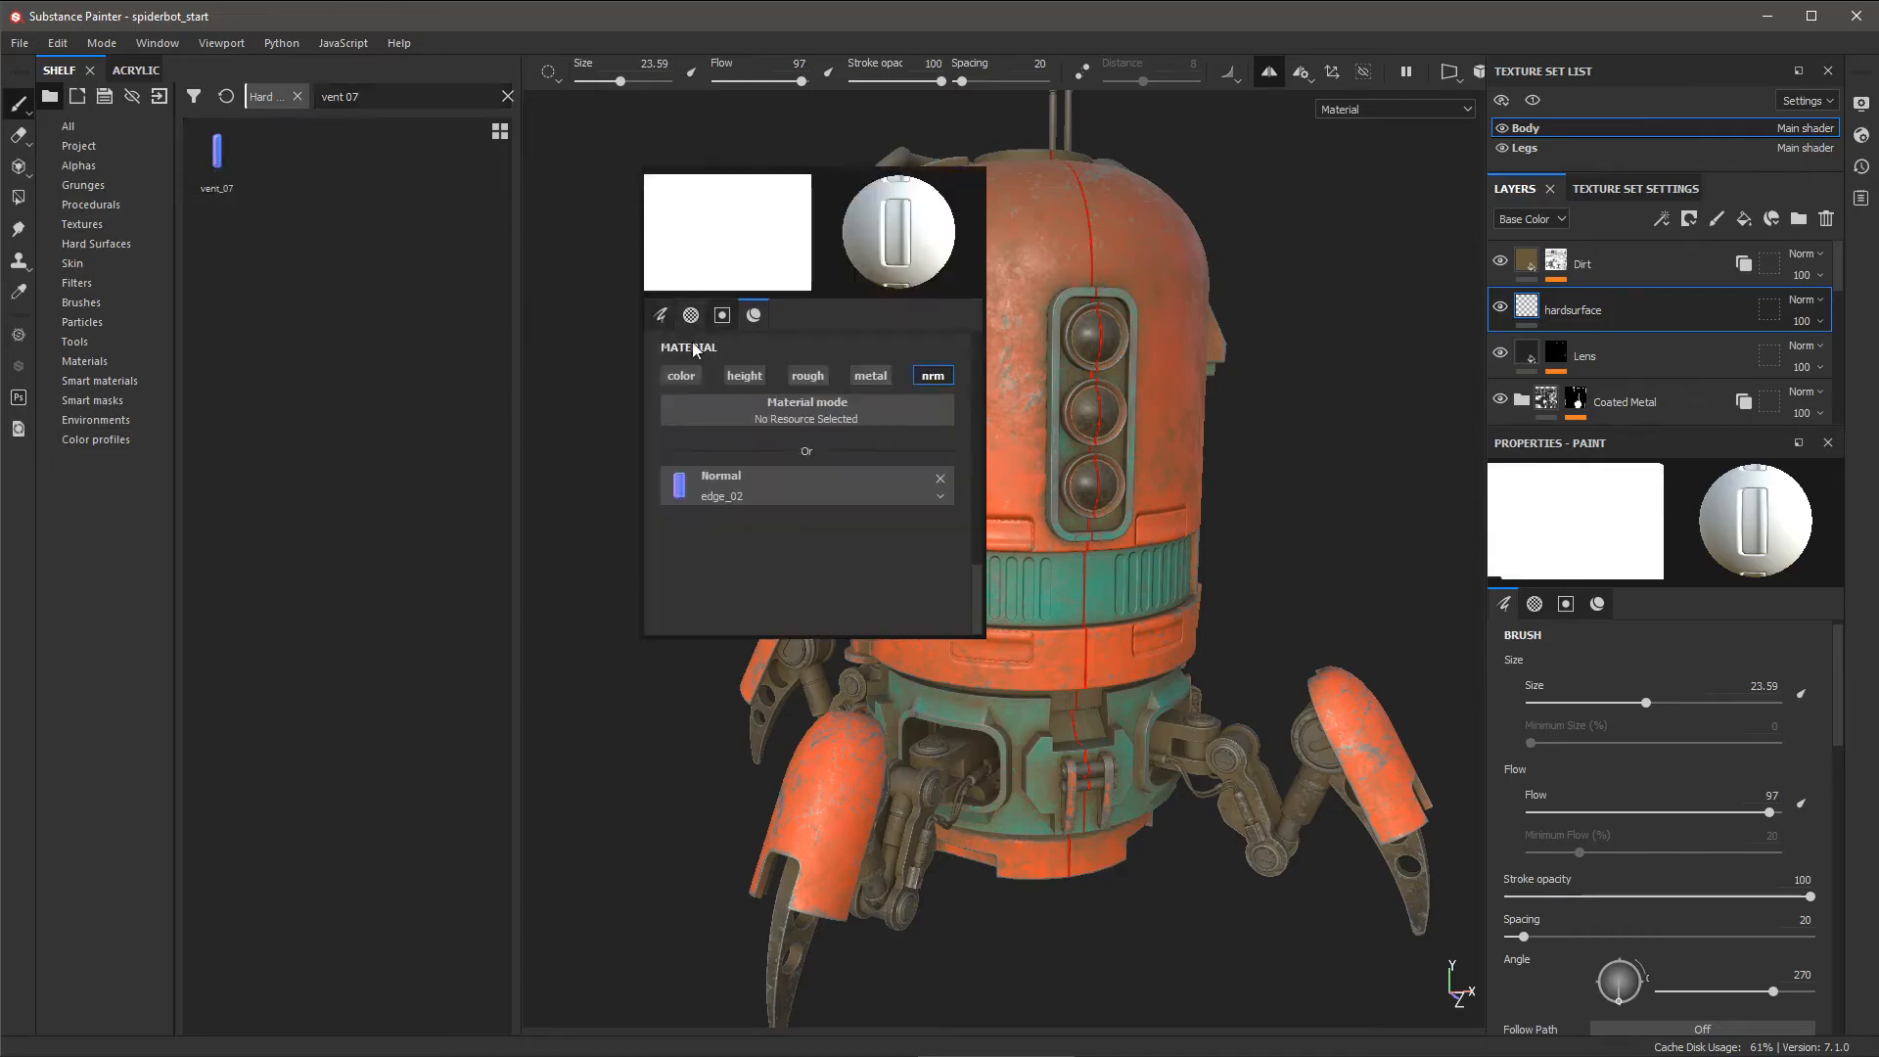
mouse_move(229, 185)
left_mouse_down()
mouse_move(223, 318)
mouse_move(705, 503)
mouse_move(768, 490)
left_mouse_up()
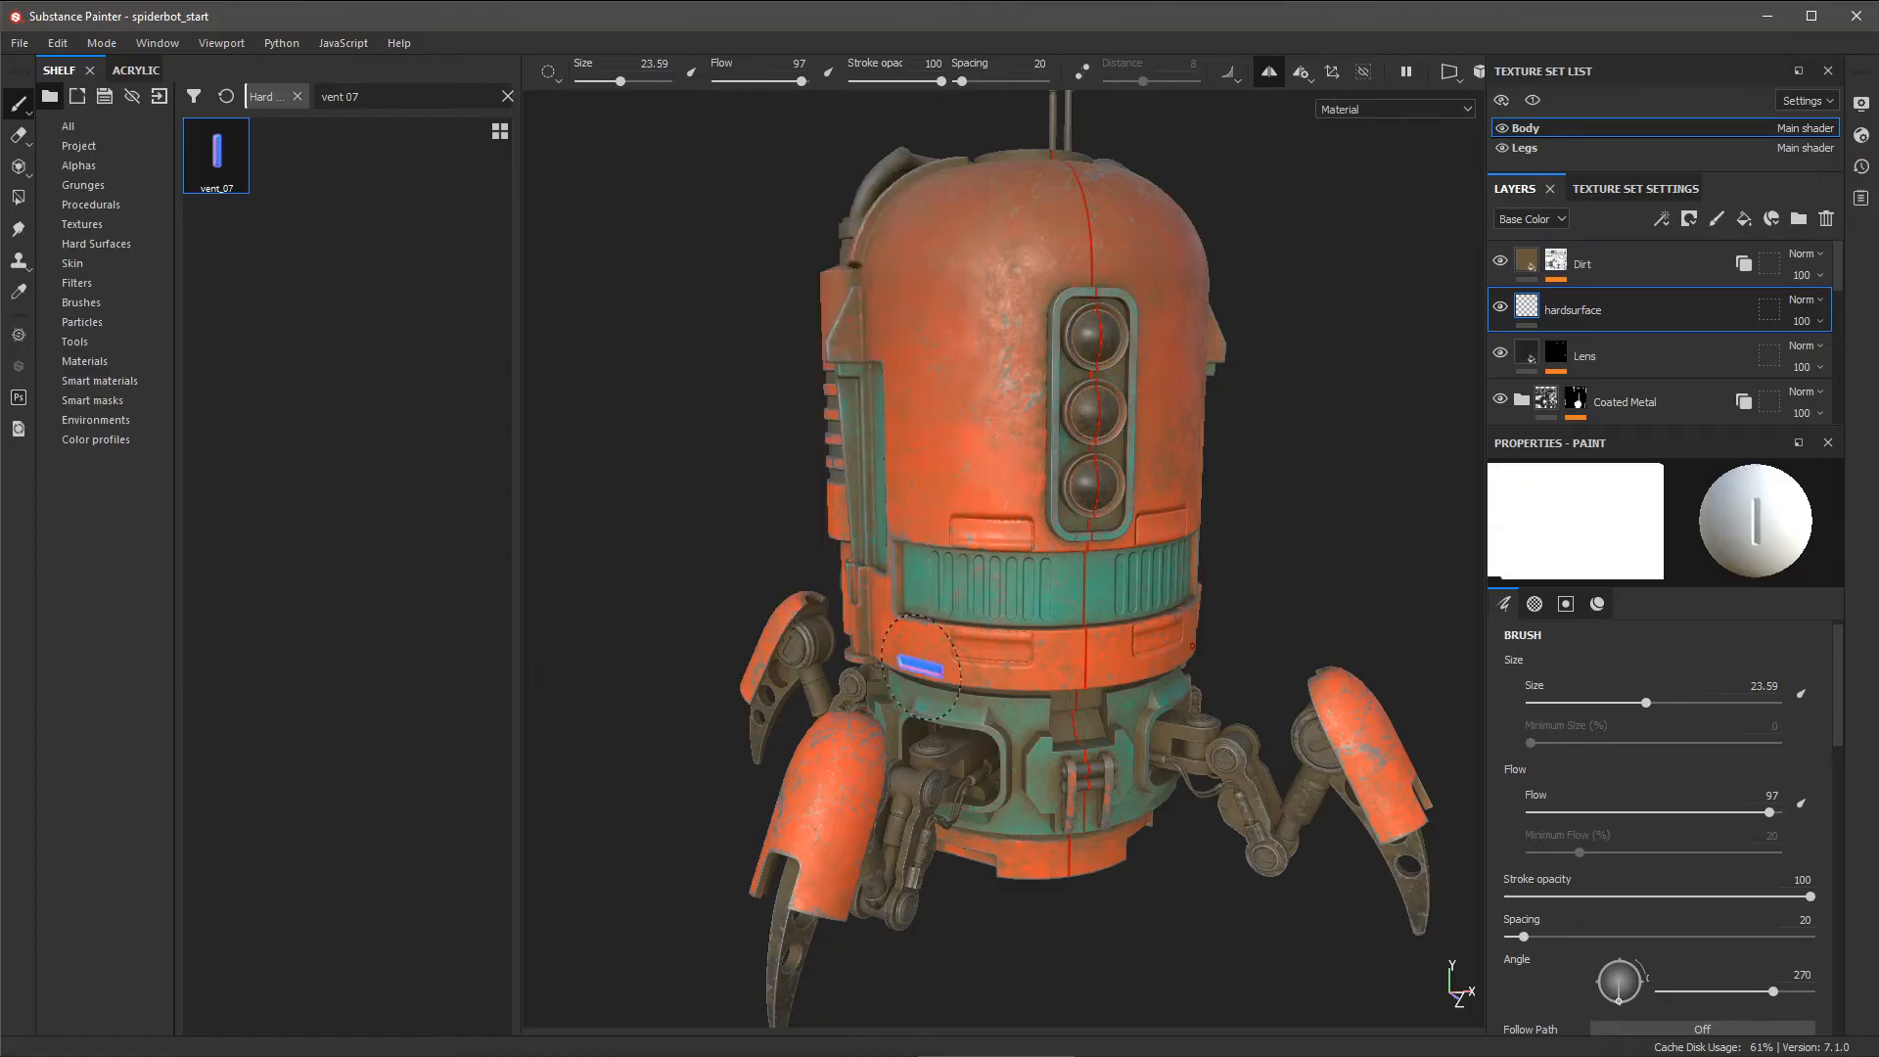
- Set the vent_07 brush to size 29.58, flow 94 and angle 91 while viewing the robot's base
mouse_move(1008, 701)
right_mouse_down("alt")
mouse_move(1095, 695)
mouse_move(1181, 788)
right_mouse_up("alt")
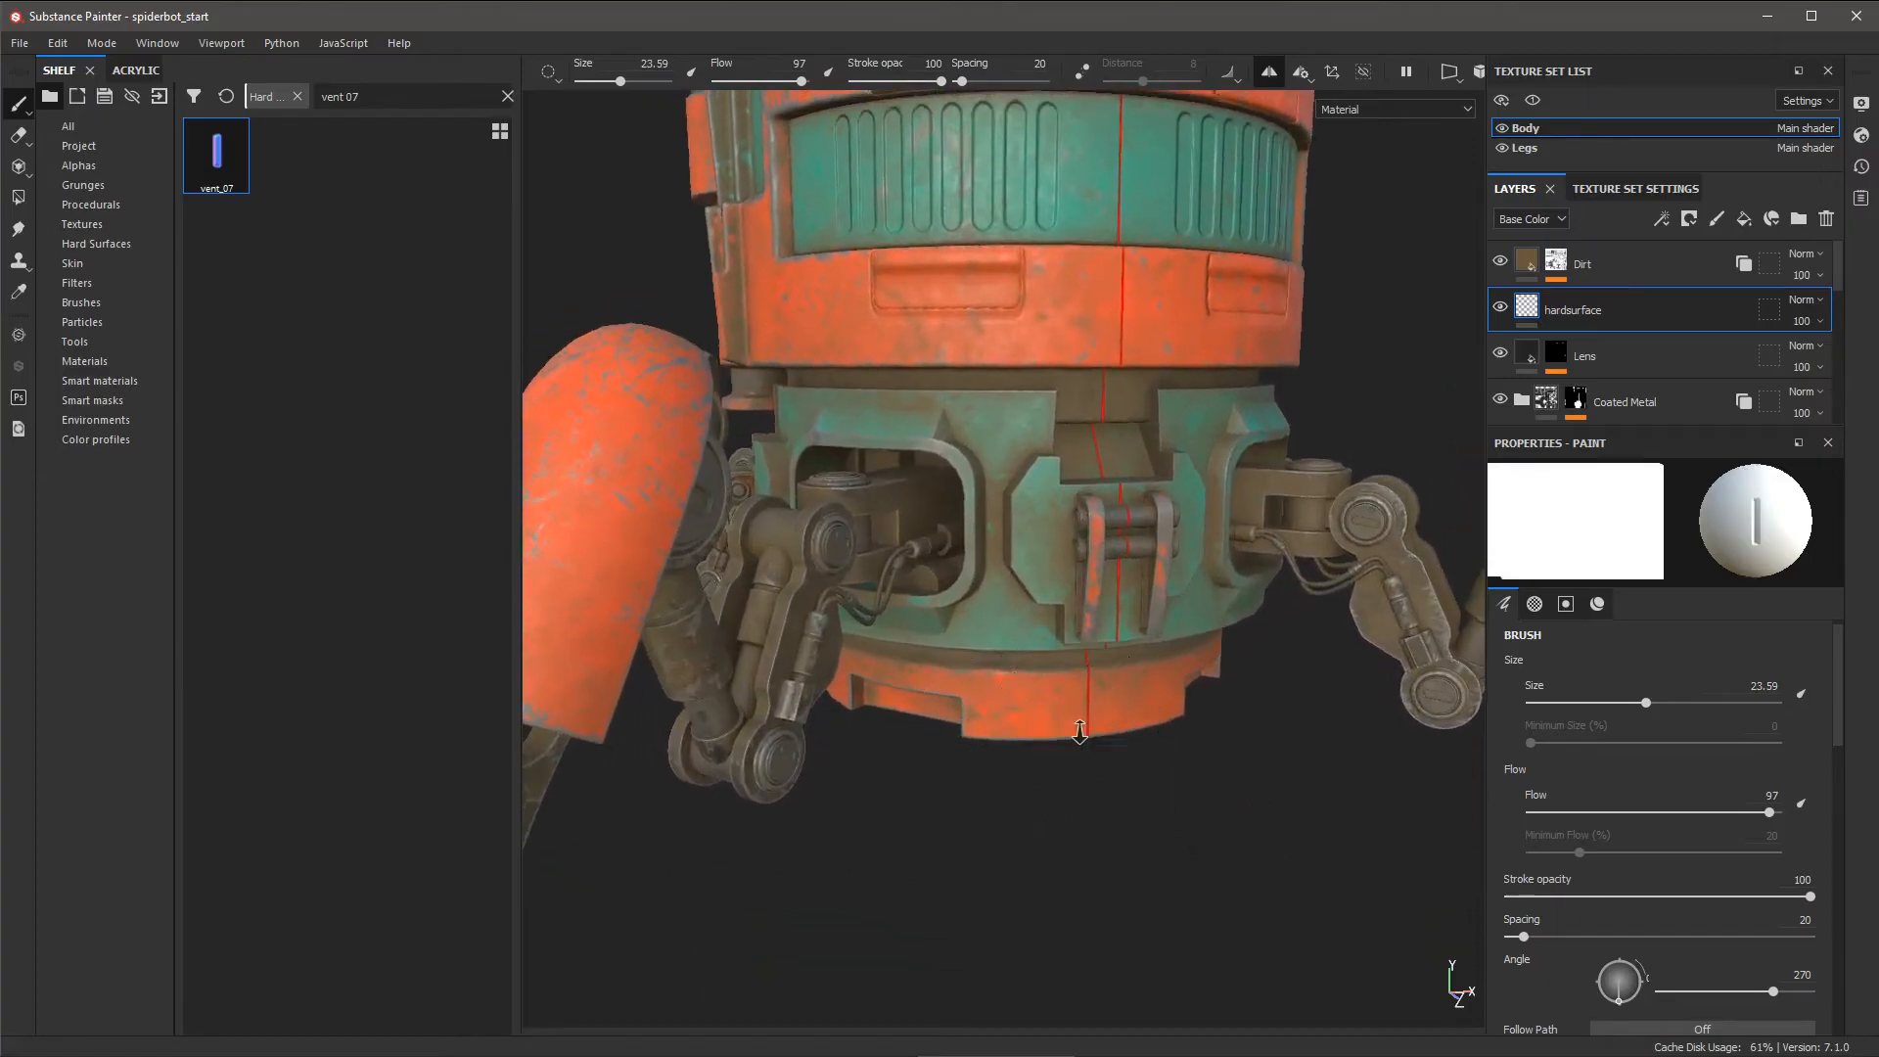
mouse_move(1077, 731)
left_mouse_down("alt")
mouse_move(1023, 705)
mouse_move(1057, 705)
left_mouse_up("alt")
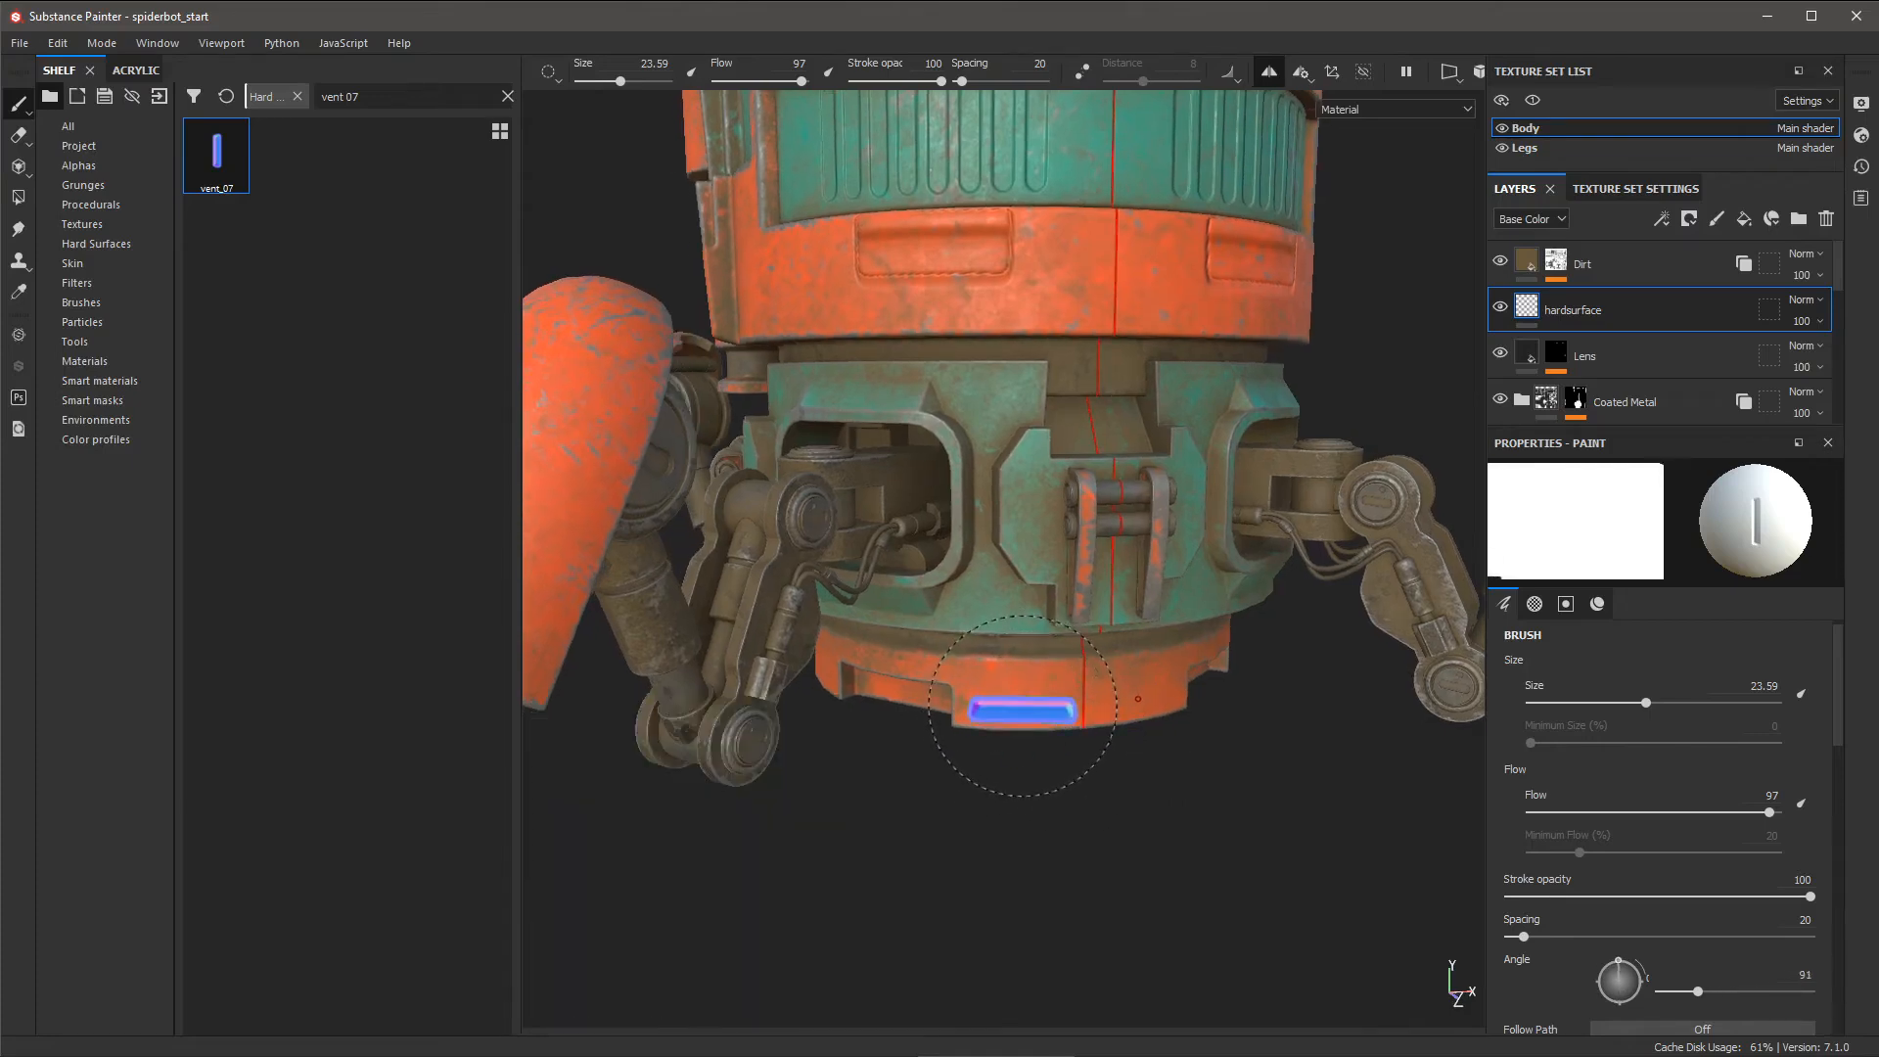
right_click_drag(1023, 706, 1019, 714, "ctrl")
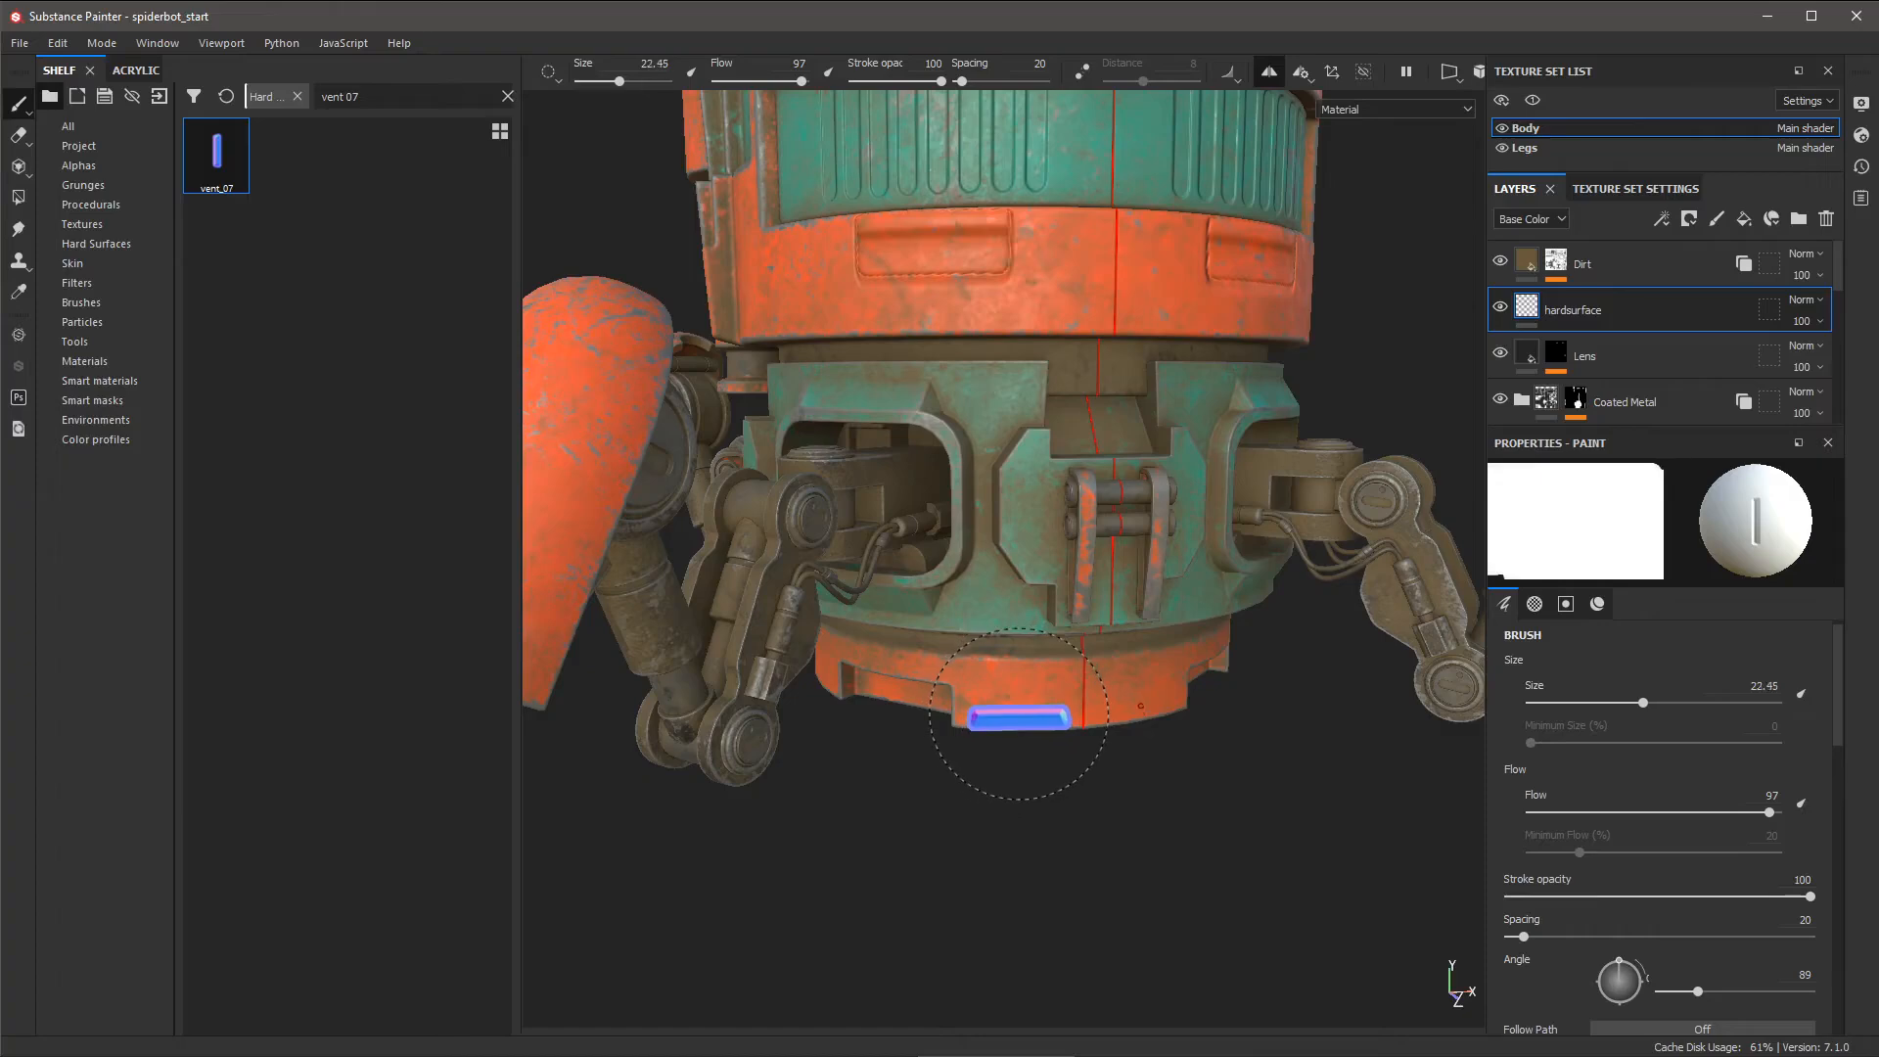
left_click_drag(1016, 712, 1019, 721, "alt")
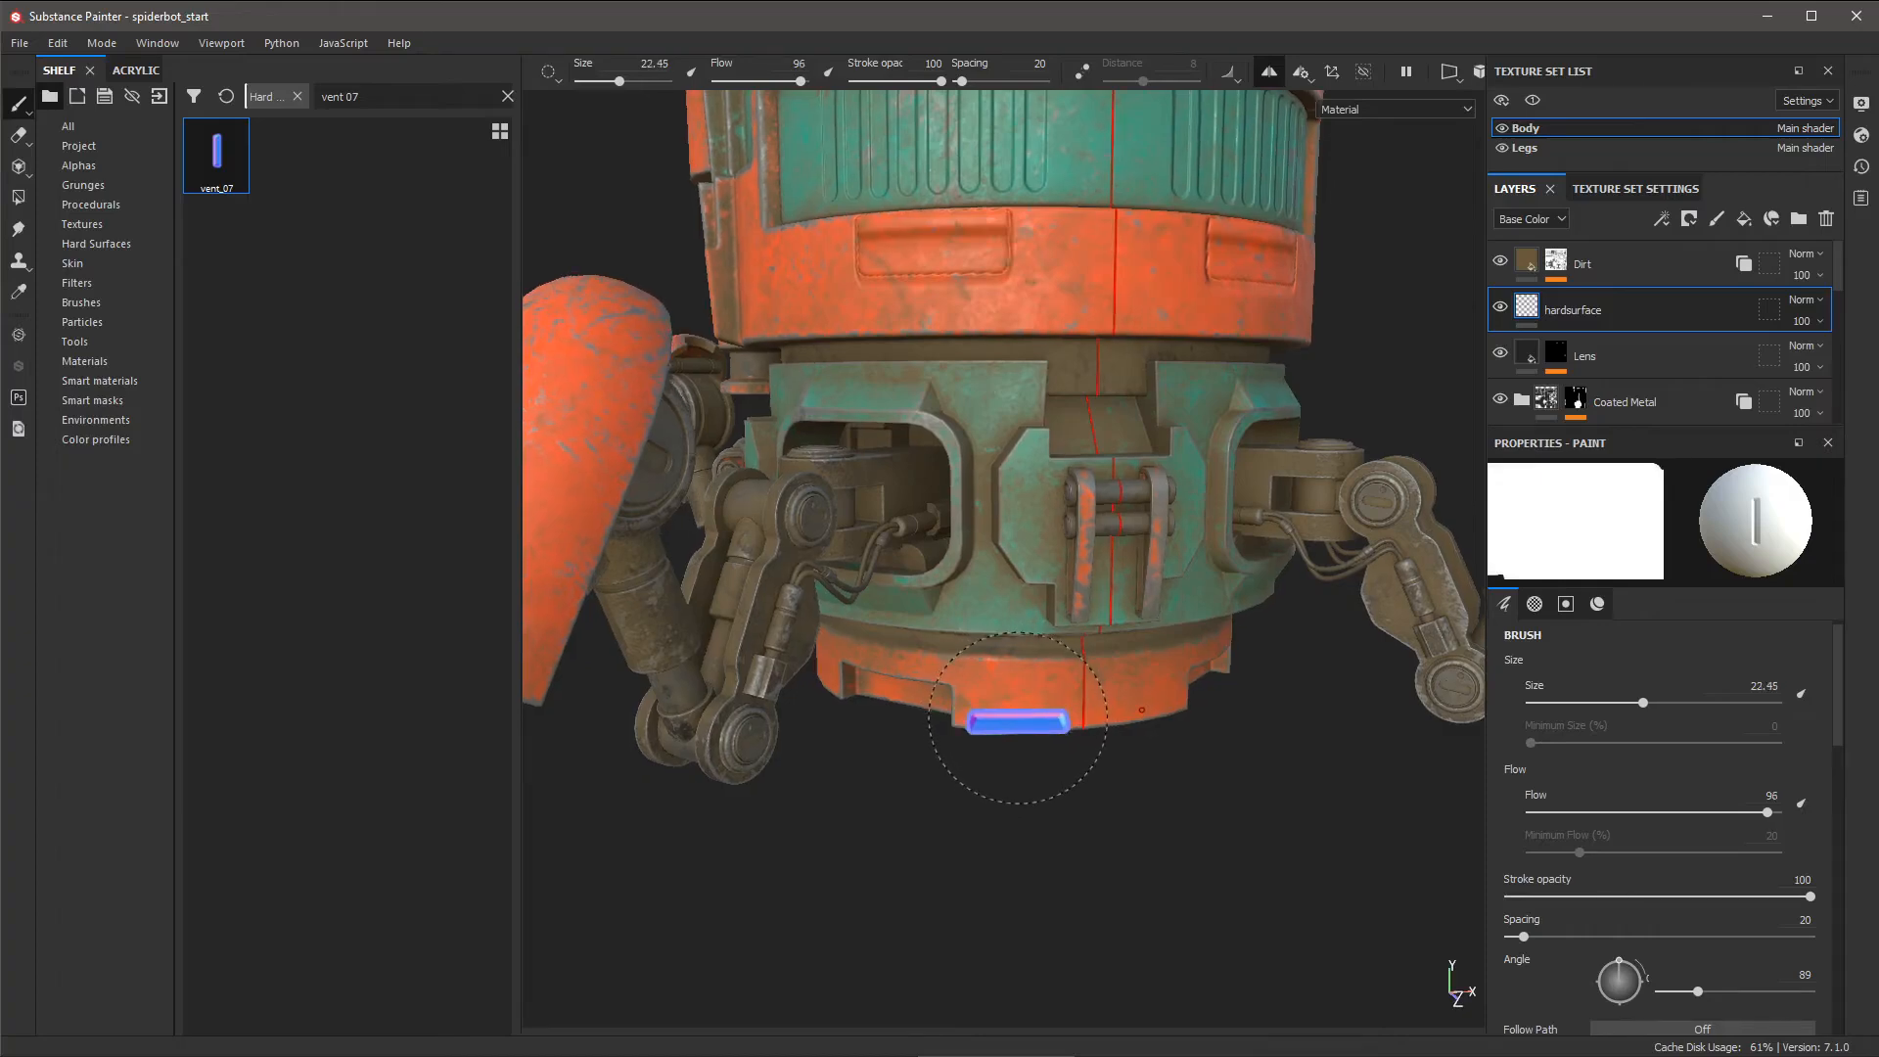
right_click_drag(1126, 846, 839, 634, "alt")
left_click_drag(1066, 739, 1040, 755, "alt")
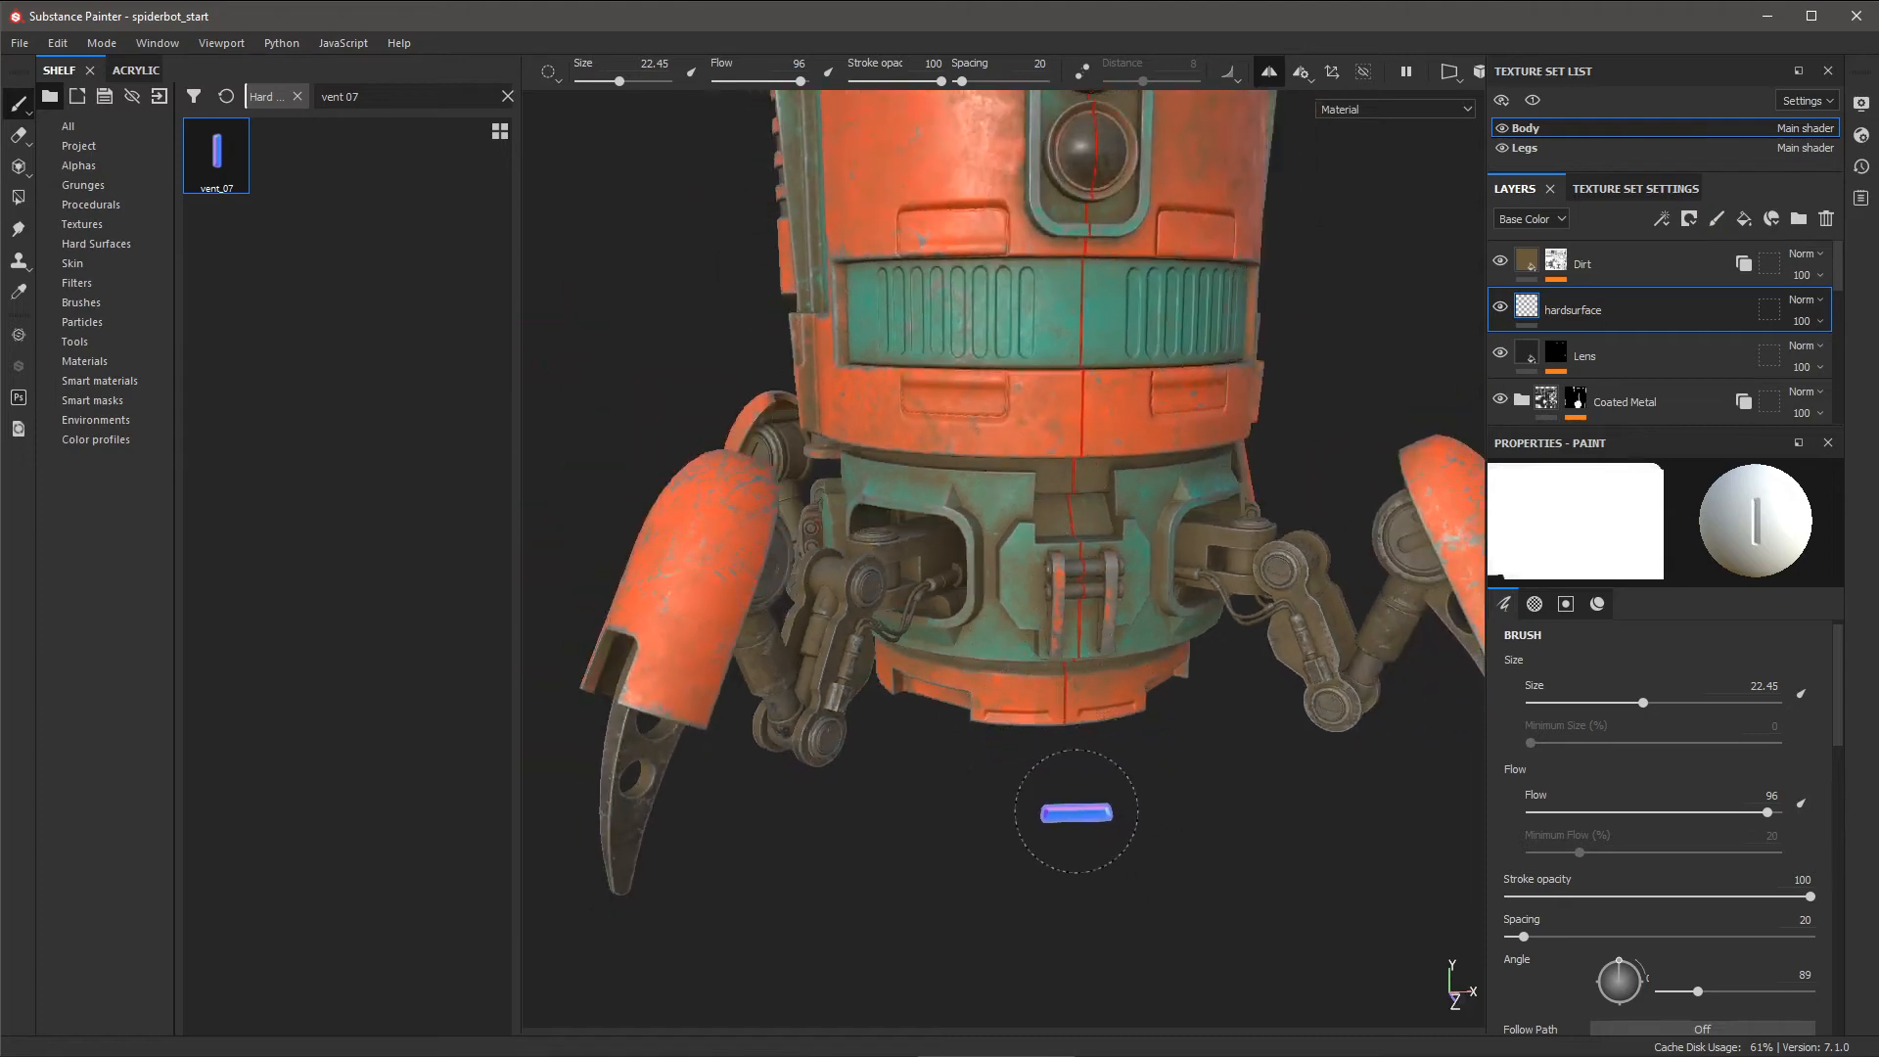
middle_click_drag(1143, 747, 1171, 769, "alt")
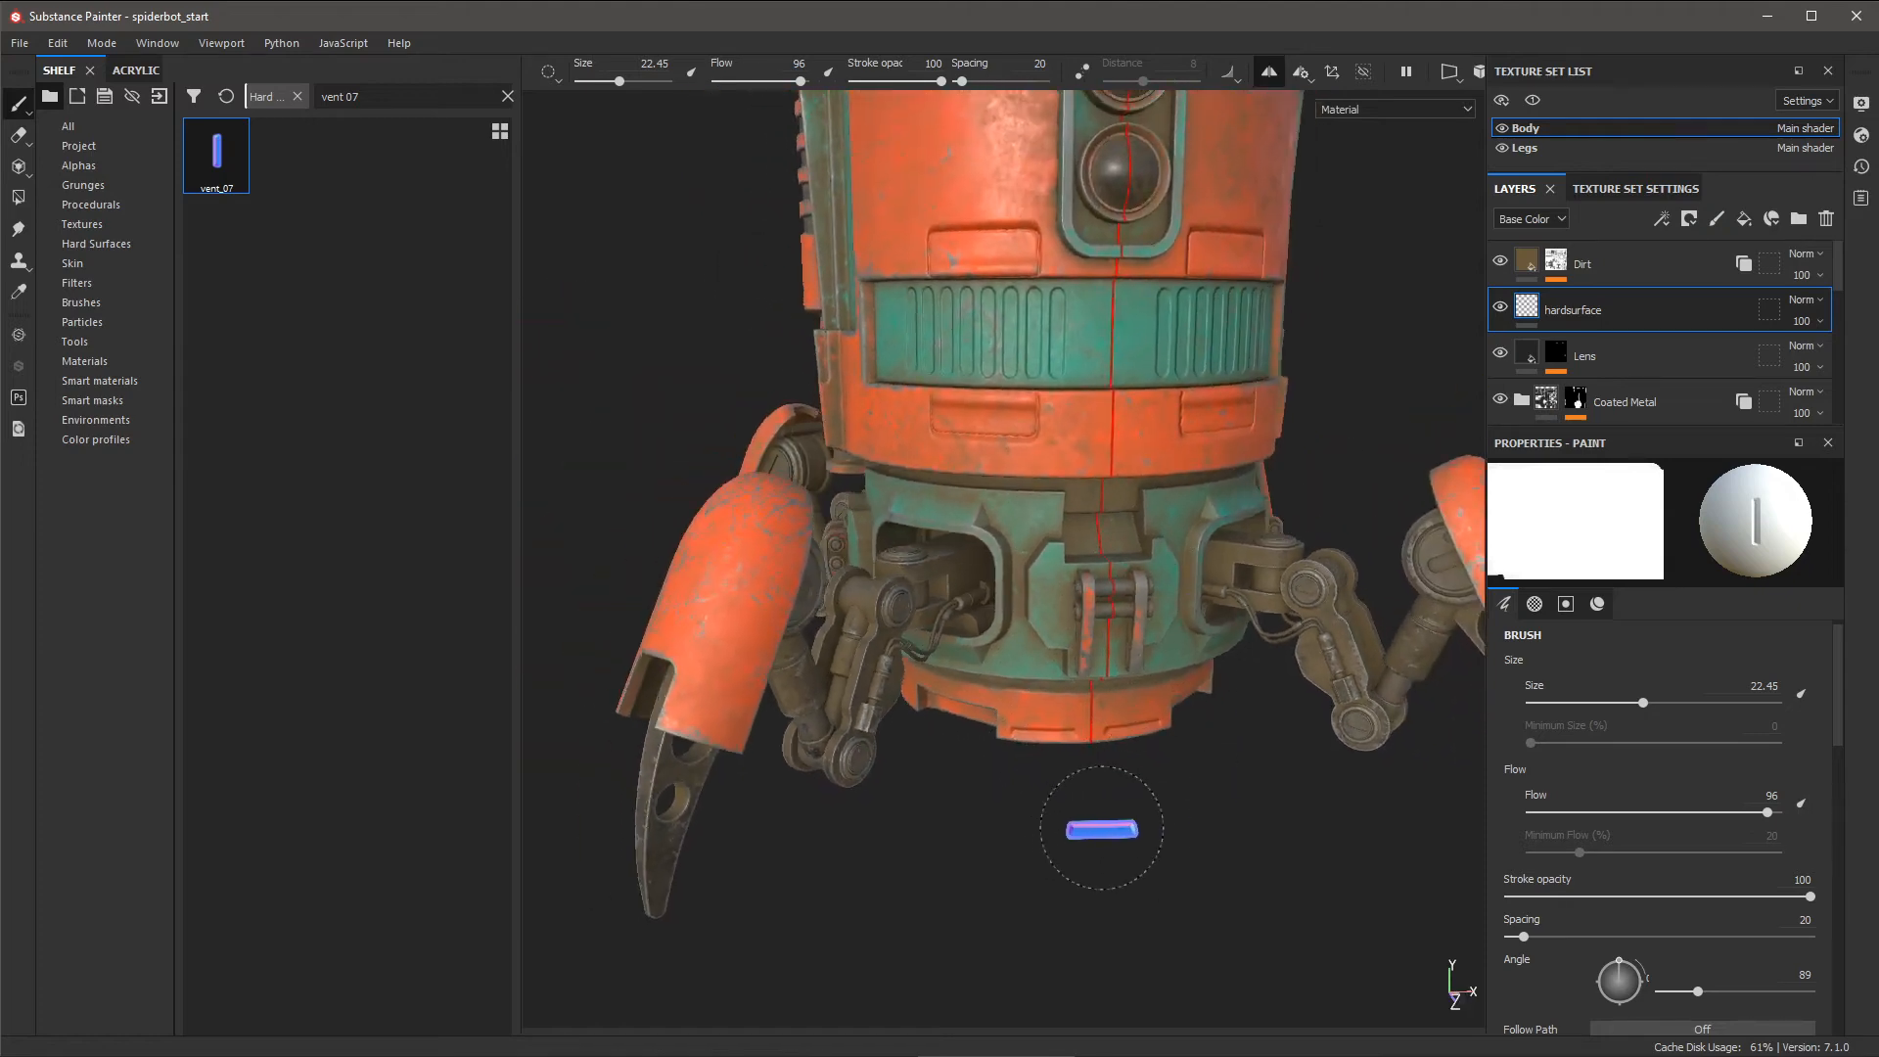
mouse_move(1032, 827)
left_mouse_down("alt")
mouse_move(977, 820)
mouse_move(1157, 813)
left_mouse_up("alt")
left_click_drag(841, 774, 1084, 773, "alt")
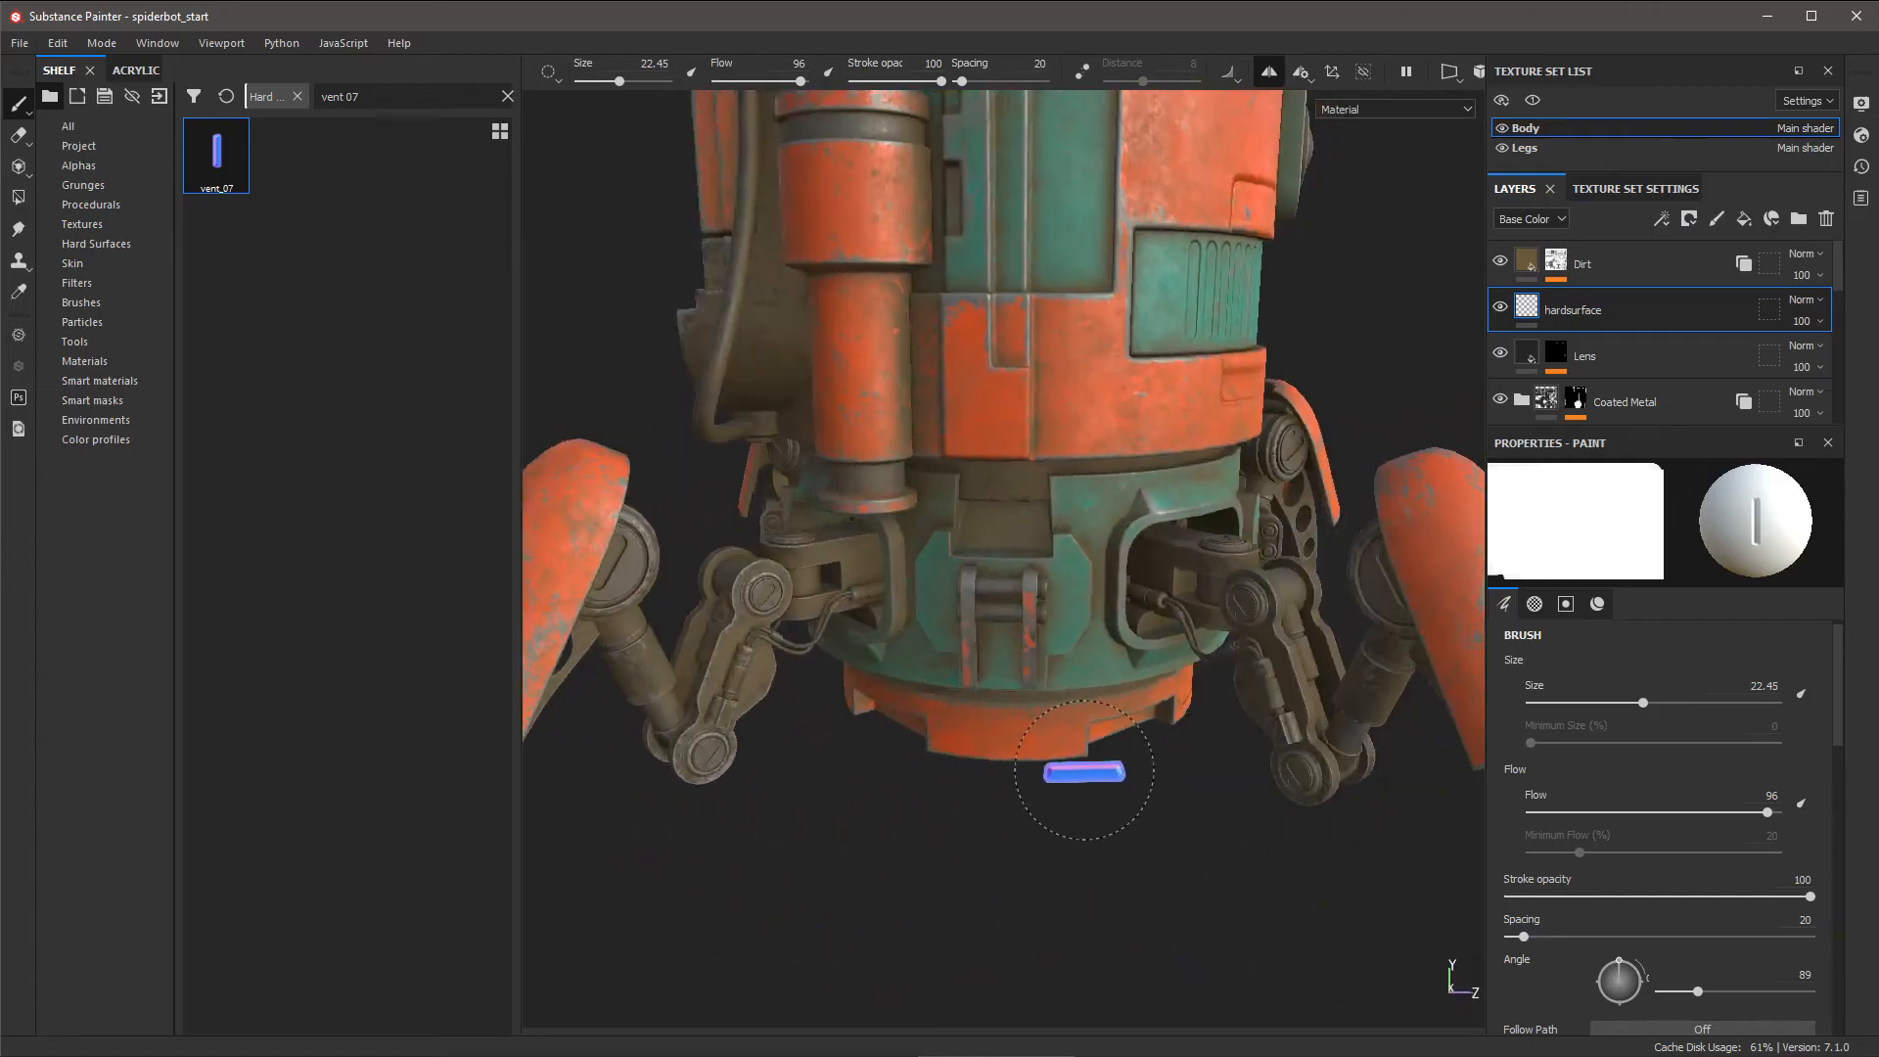
mouse_move(1018, 716)
left_mouse_down("alt")
mouse_move(1052, 697)
mouse_move(1045, 727)
left_mouse_up("alt")
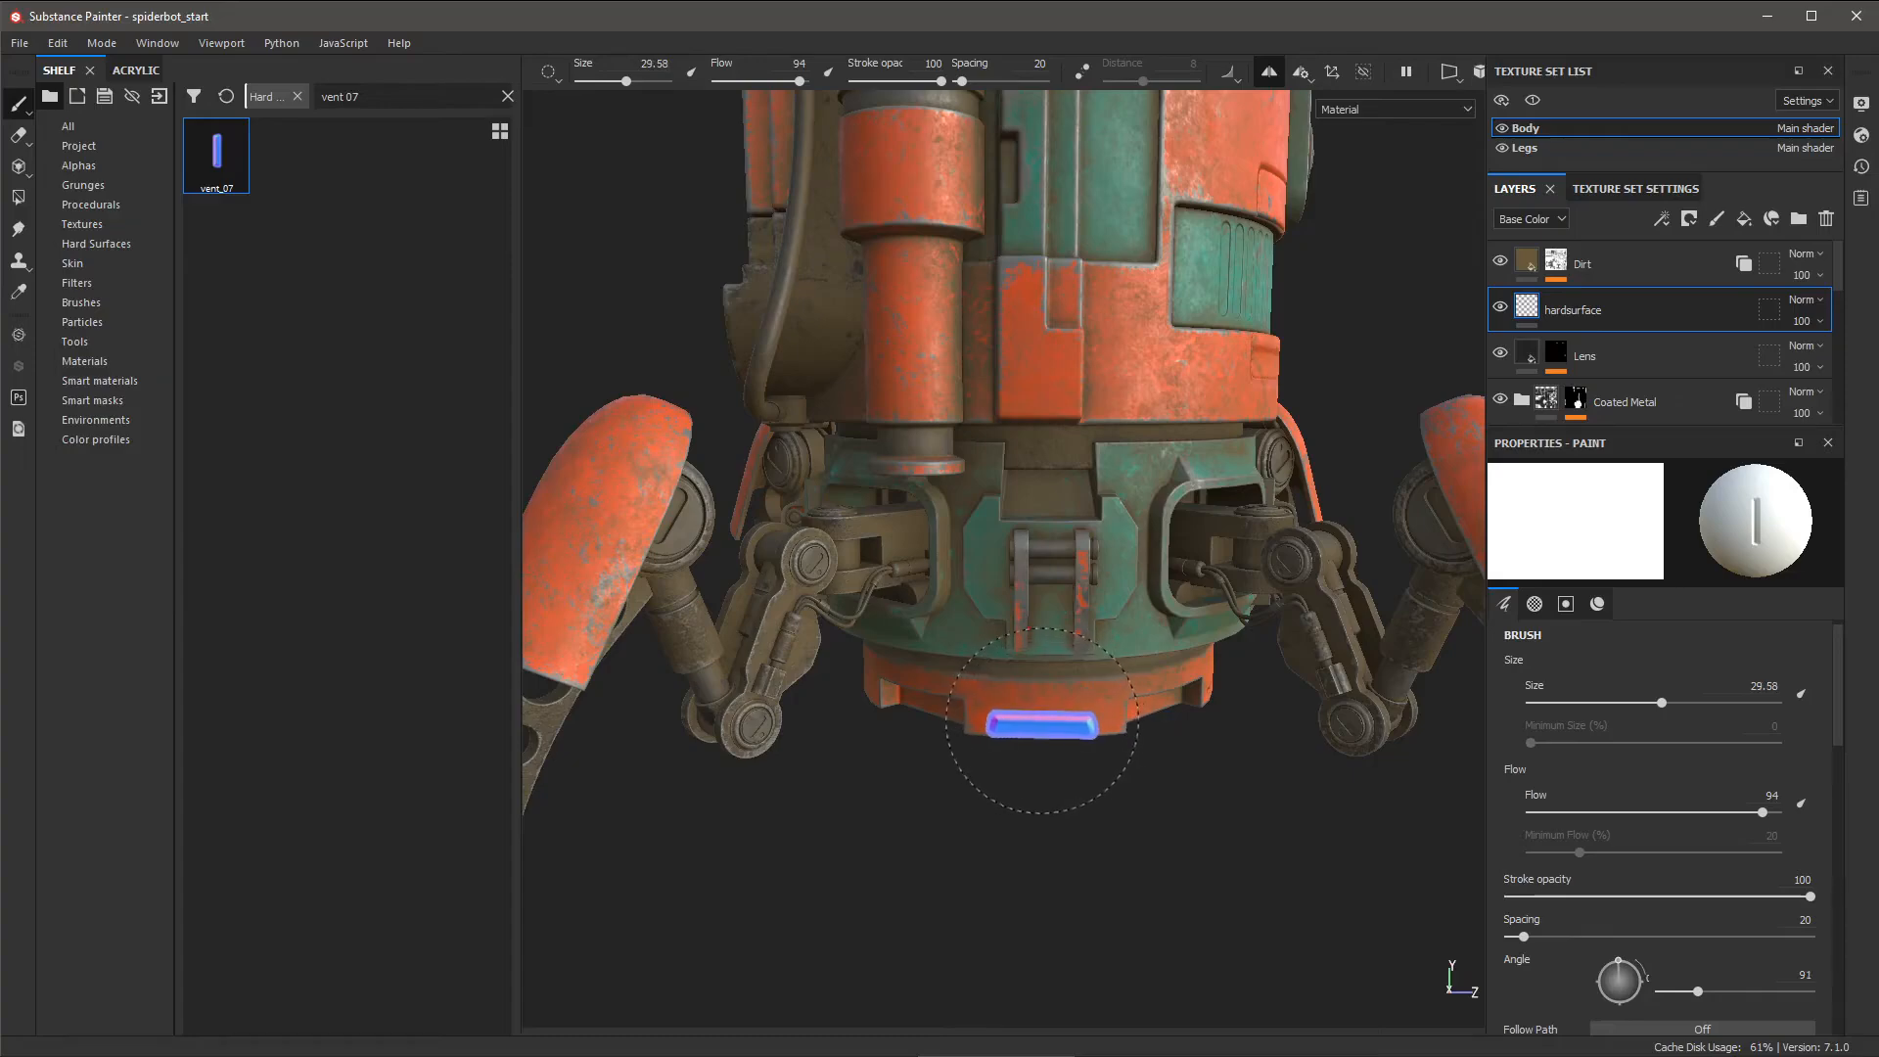
left_click_drag(1187, 839, 939, 729, "alt")
mouse_move(1175, 776)
left_mouse_down("alt")
mouse_move(1067, 741)
mouse_move(1279, 872)
mouse_move(1195, 819)
mouse_move(1034, 770)
mouse_move(1099, 780)
mouse_move(1059, 761)
mouse_move(1264, 743)
left_mouse_up("alt")
- Frame the robot's lower body and tilt and shrink the vent_07 stamp
middle_click_drag(1264, 744, 1055, 713, "alt")
right_click_drag(1055, 713, 1419, 988, "alt")
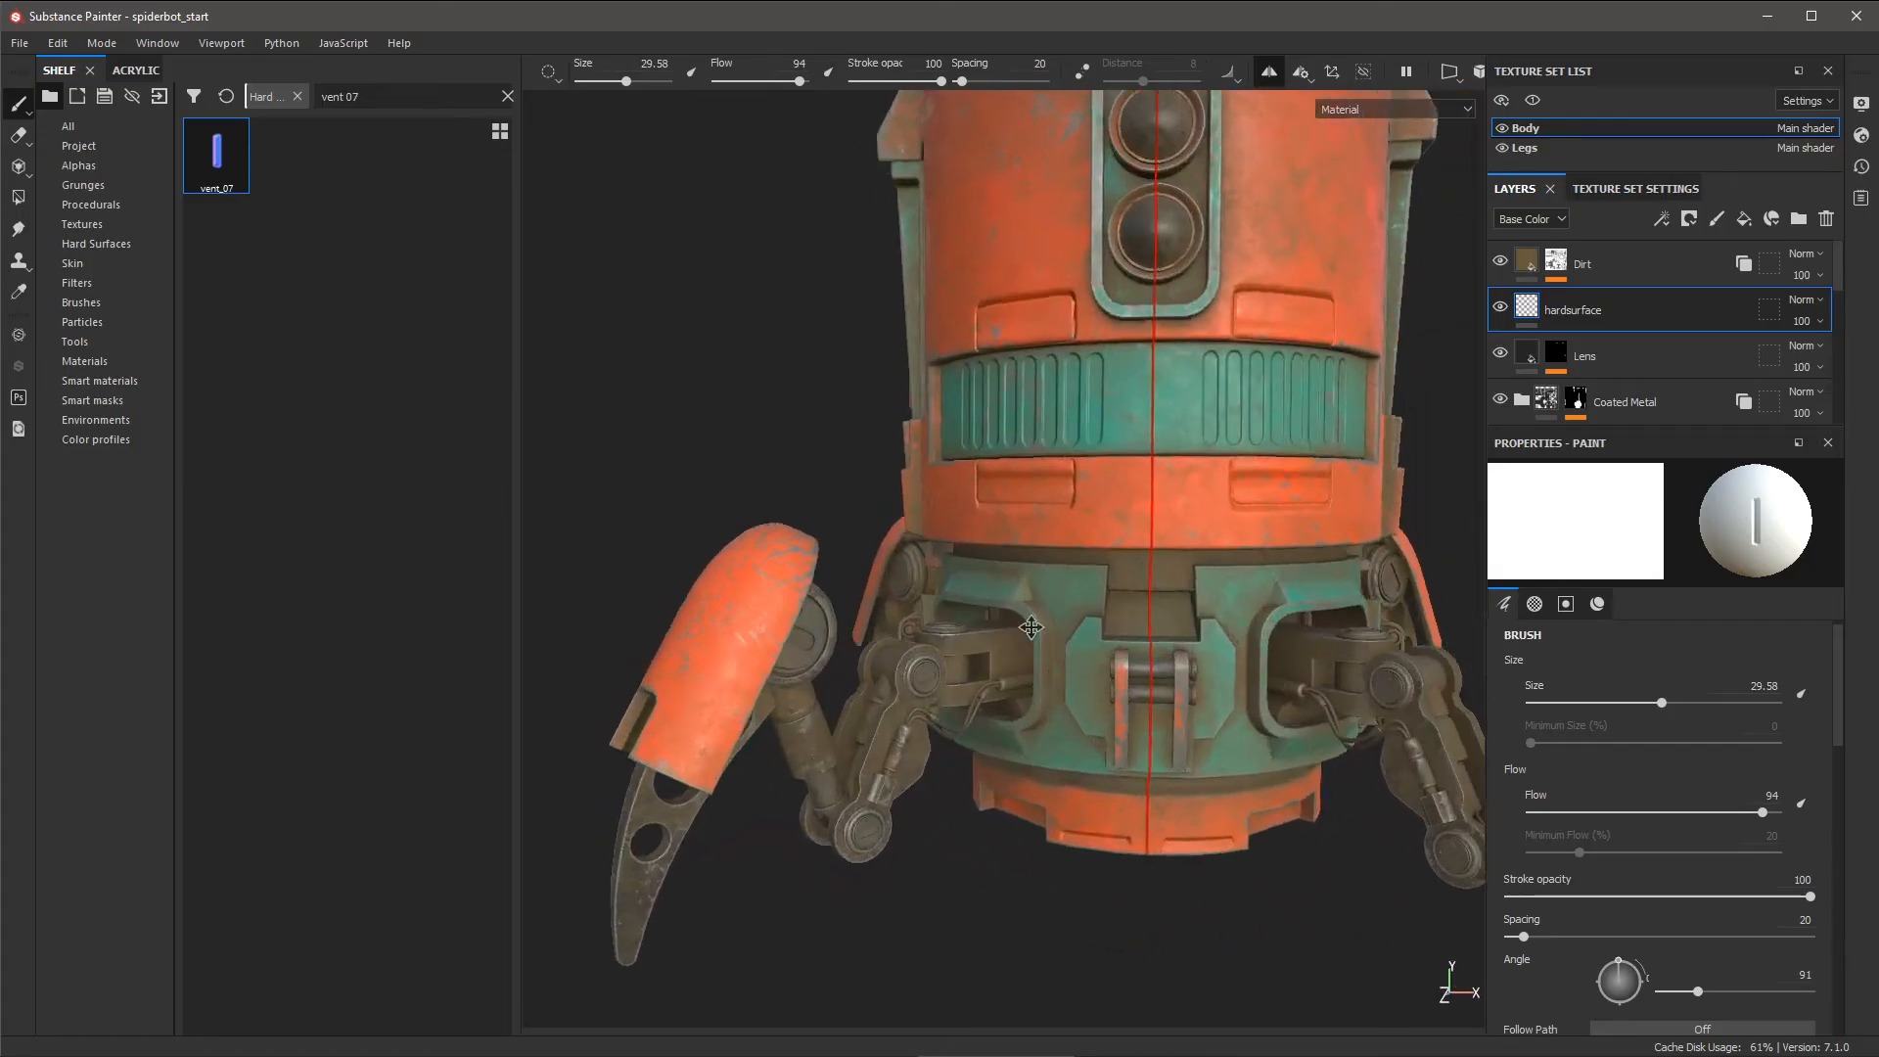
left_click_drag(1067, 749, 1194, 719, "alt")
right_click_drag(1165, 719, 1251, 736, "alt")
middle_click_drag(1251, 736, 1141, 734, "alt")
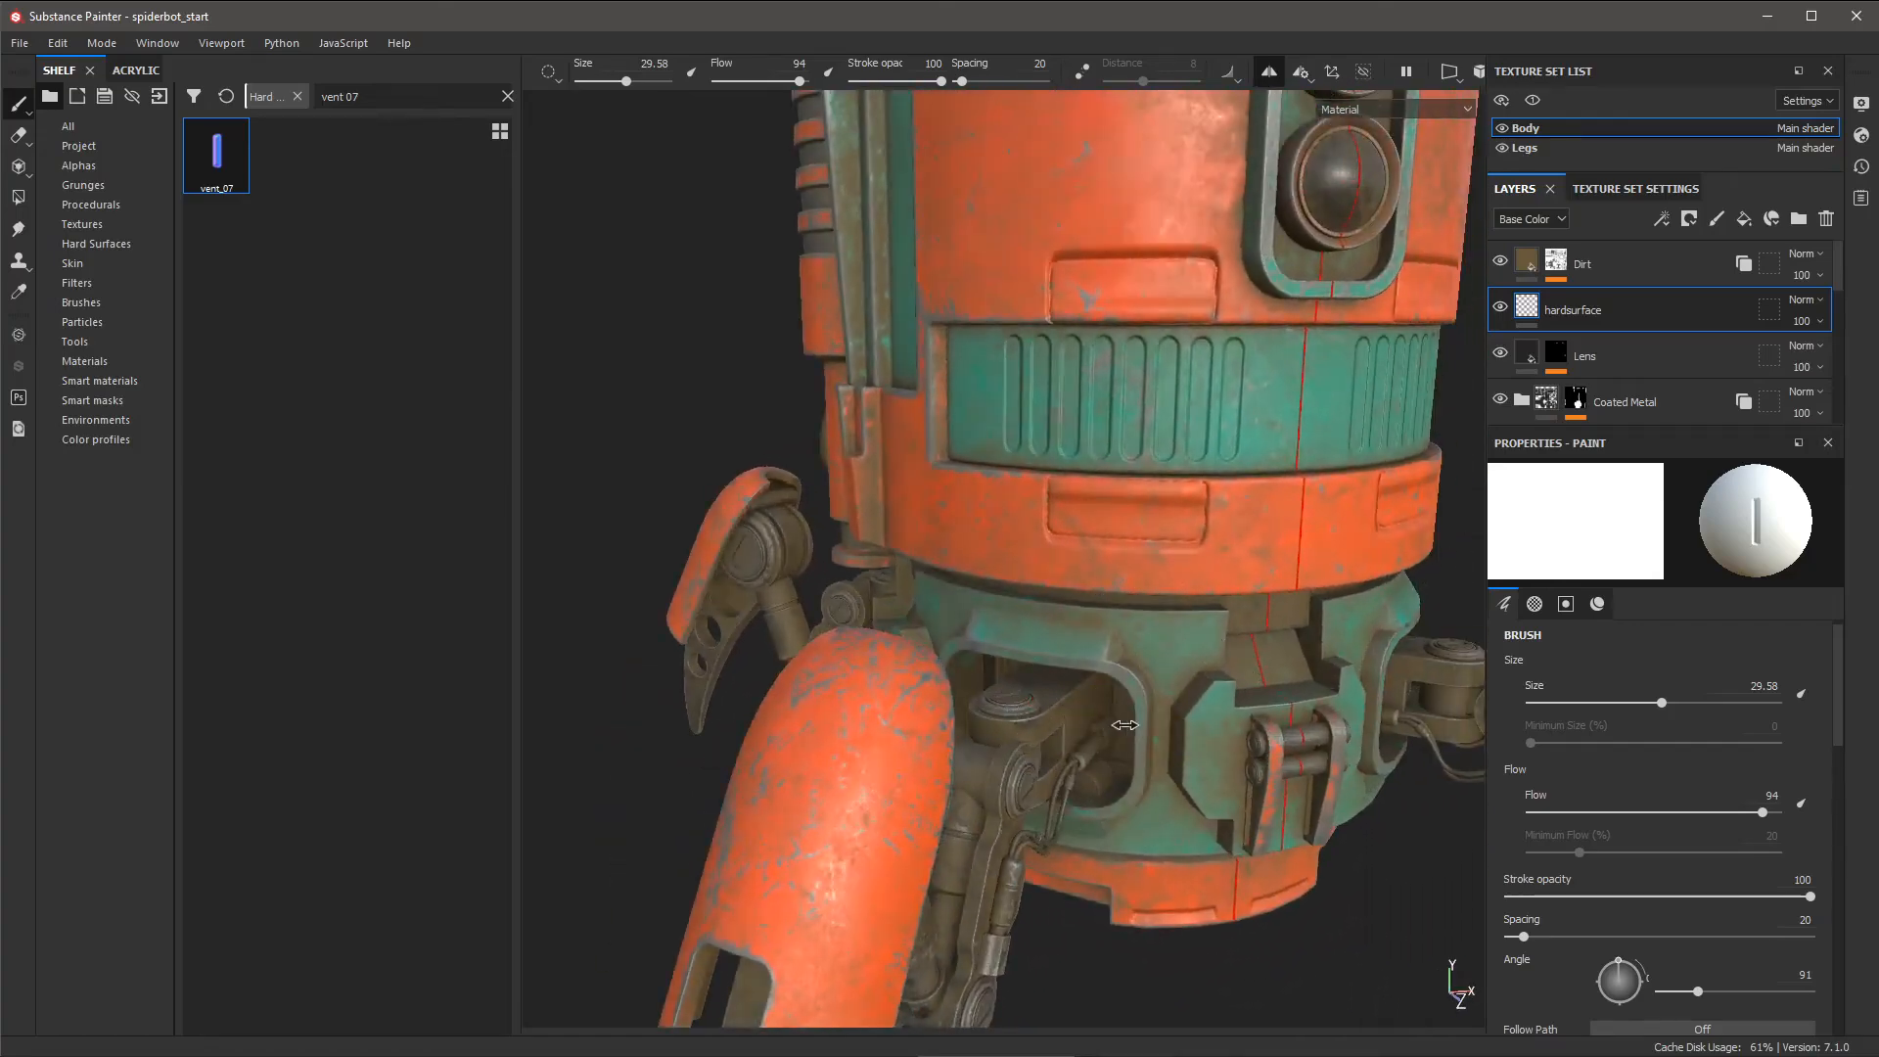
left_click_drag(1039, 641, 1038, 651, "ctrl")
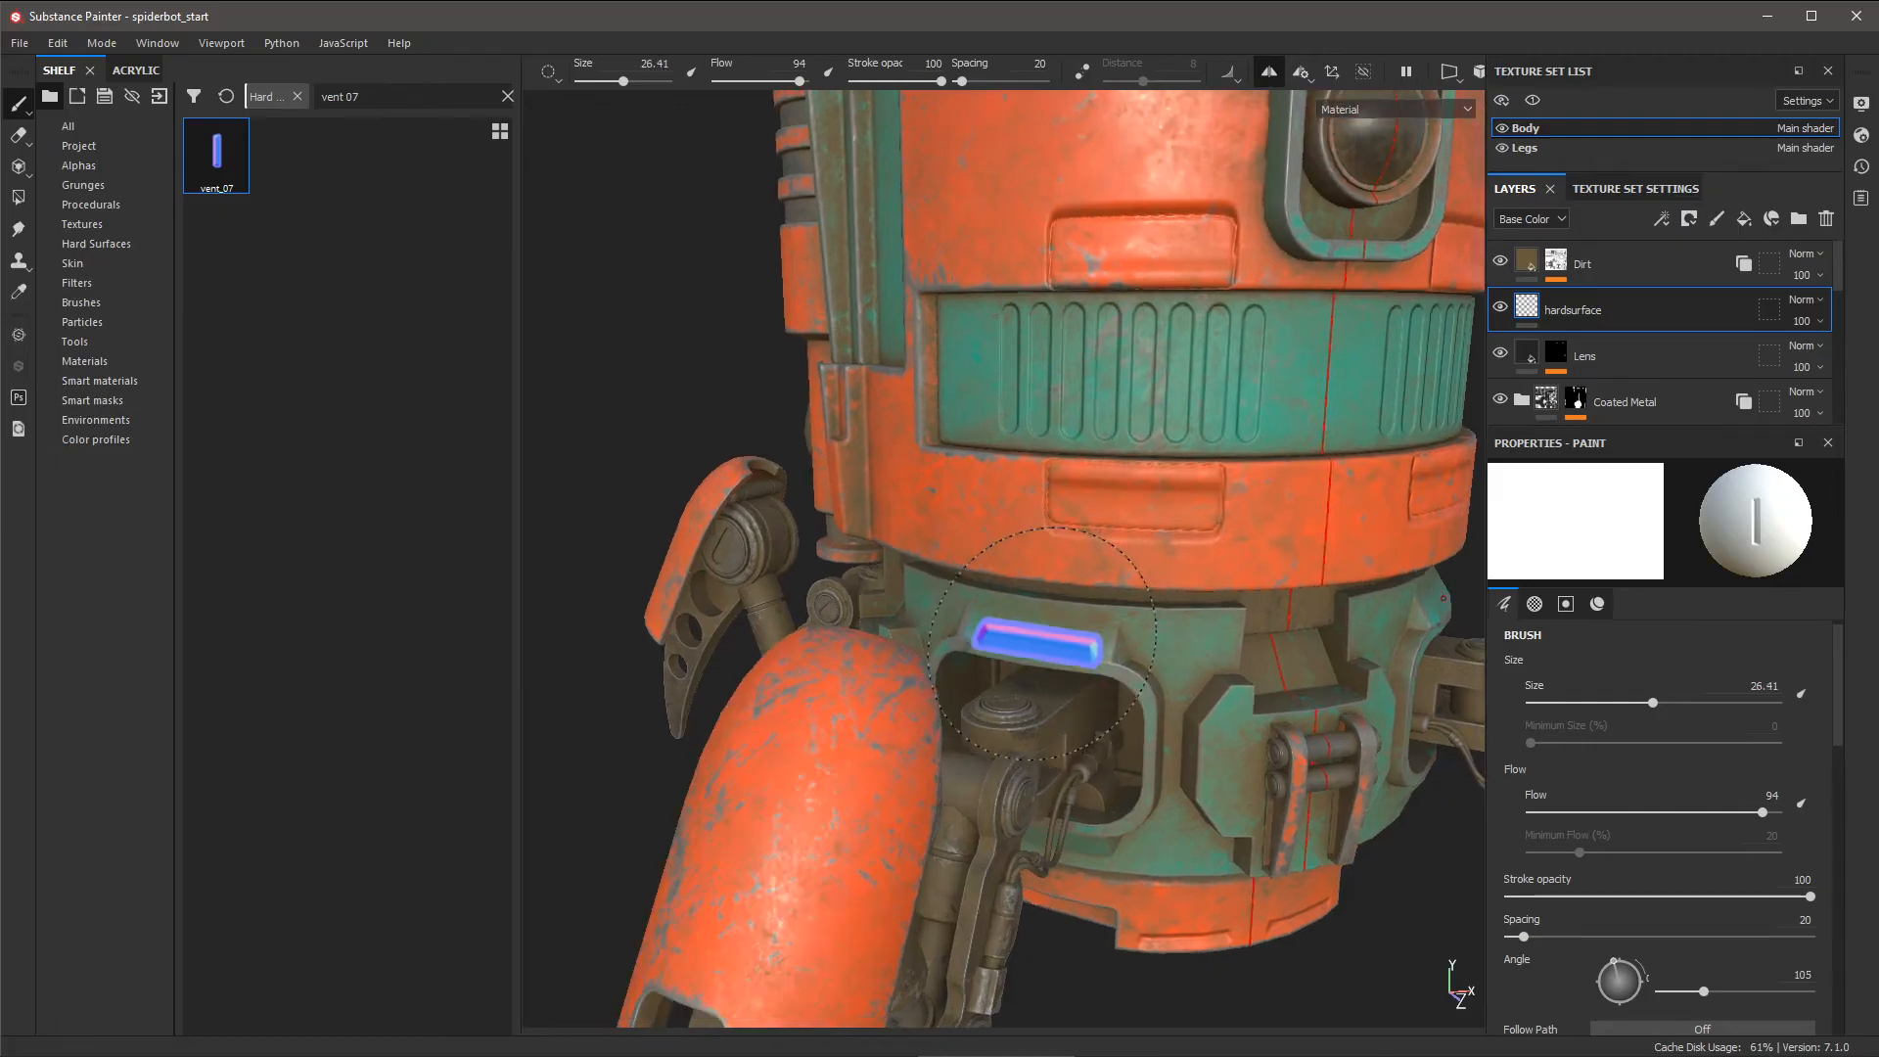
right_click_drag(1053, 641, 1040, 641, "ctrl")
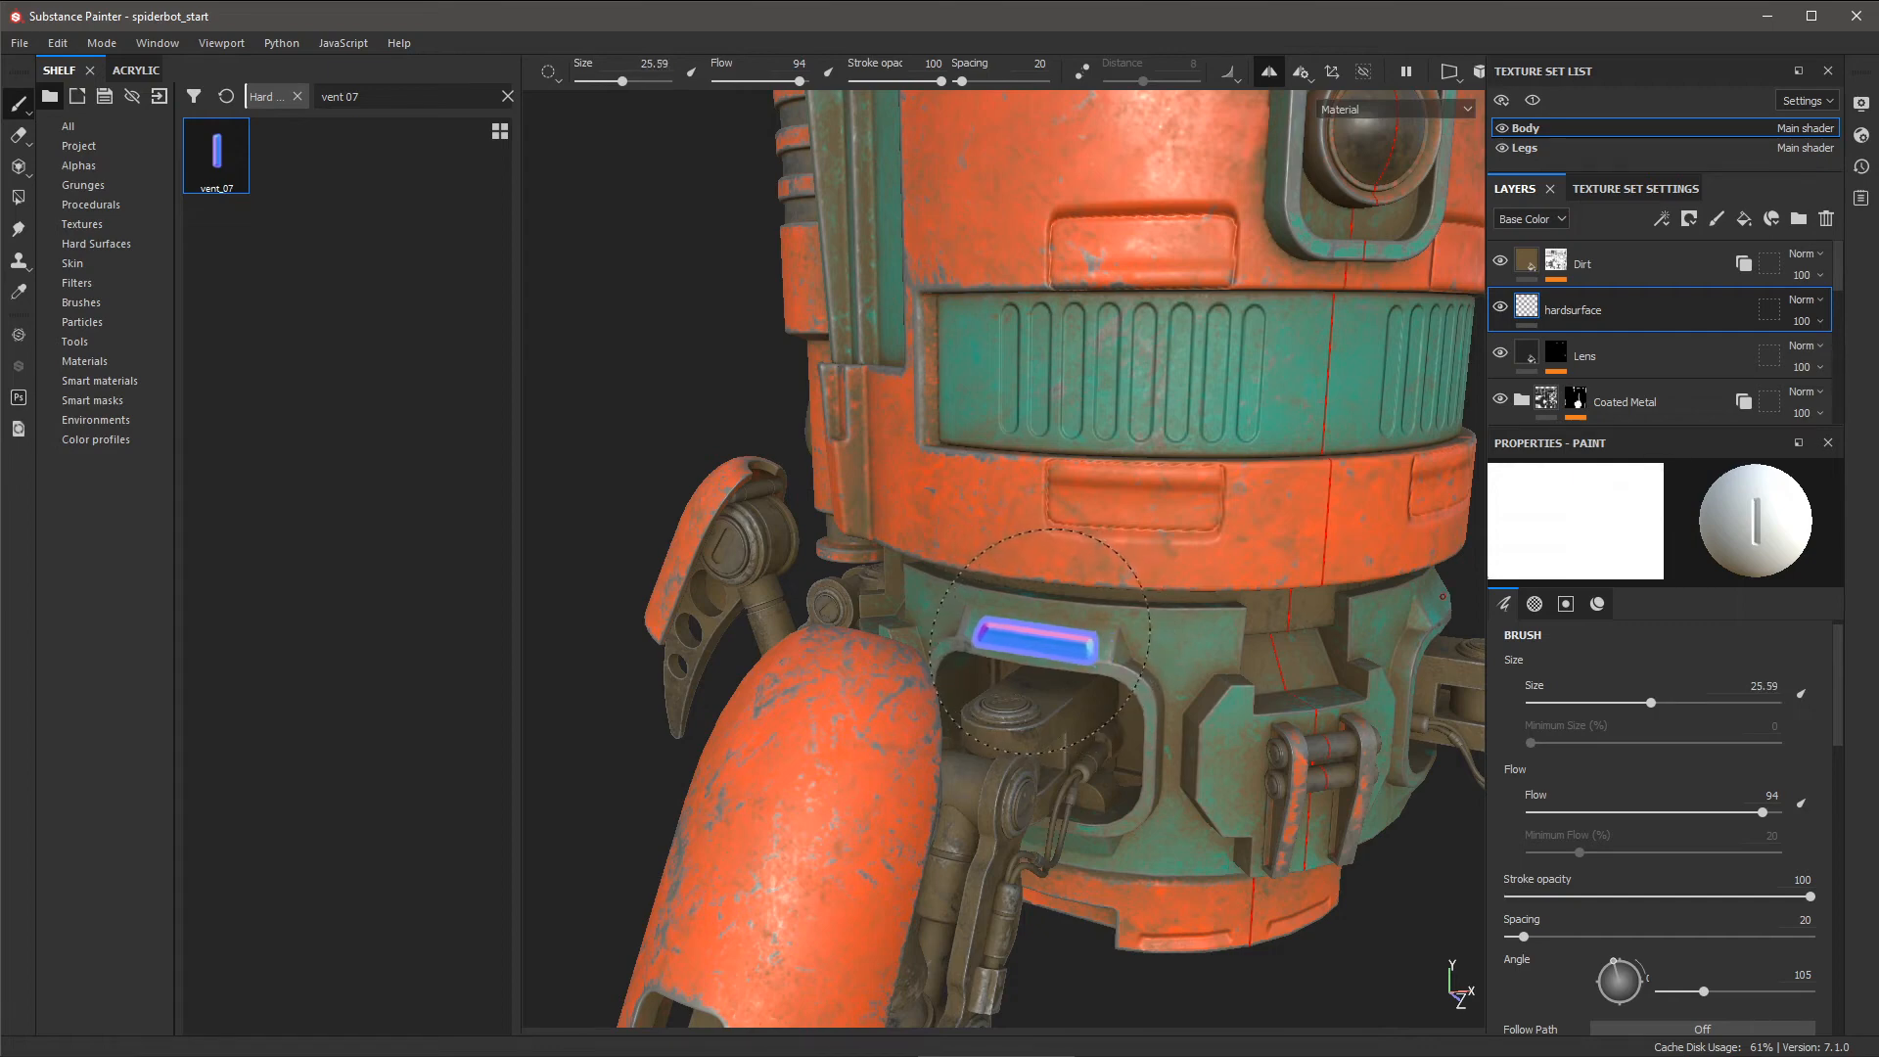
- Stand the stamp upright at angle 359, size 21.32, and stamp the mirrored vent on the lower teal panel
right_click_drag(1272, 827, 1166, 780, "alt")
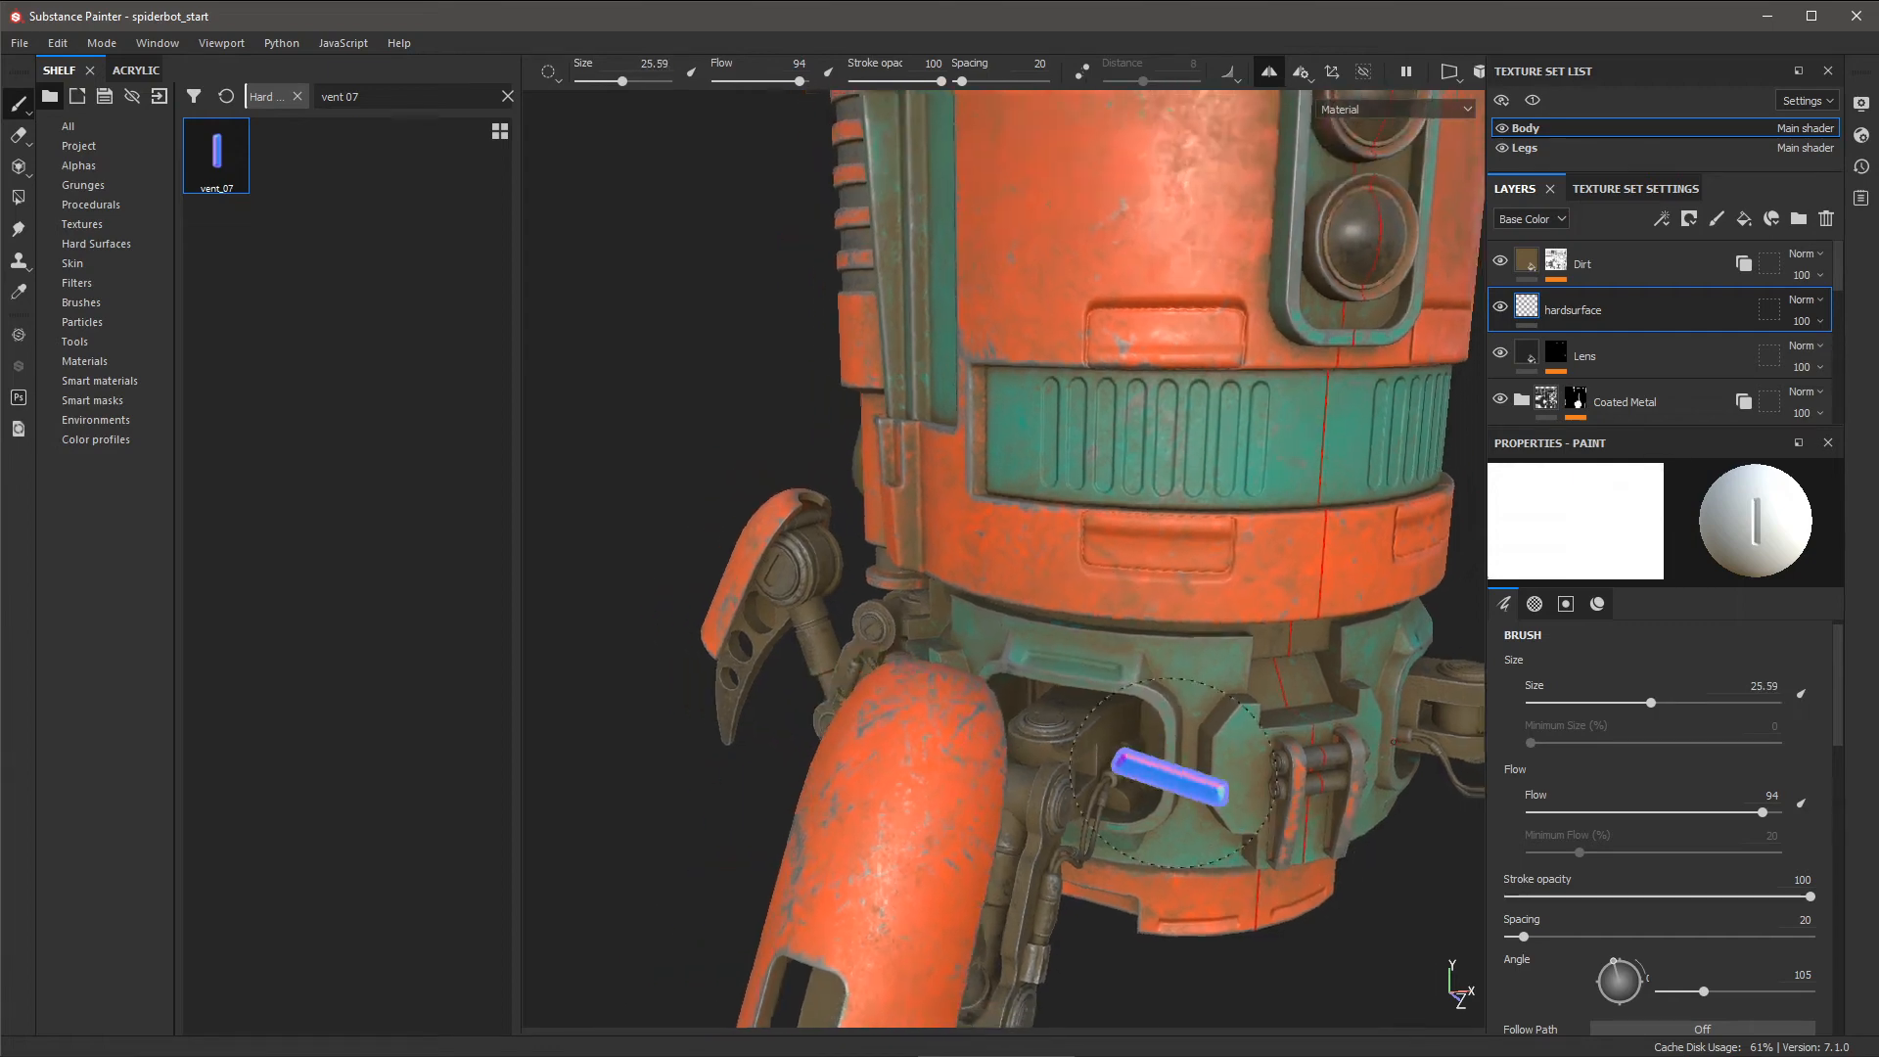
mouse_move(1165, 780)
left_mouse_down("alt")
mouse_move(1131, 763)
mouse_move(1090, 650)
left_mouse_up("alt")
right_click_drag(1091, 650, 1077, 617, "alt")
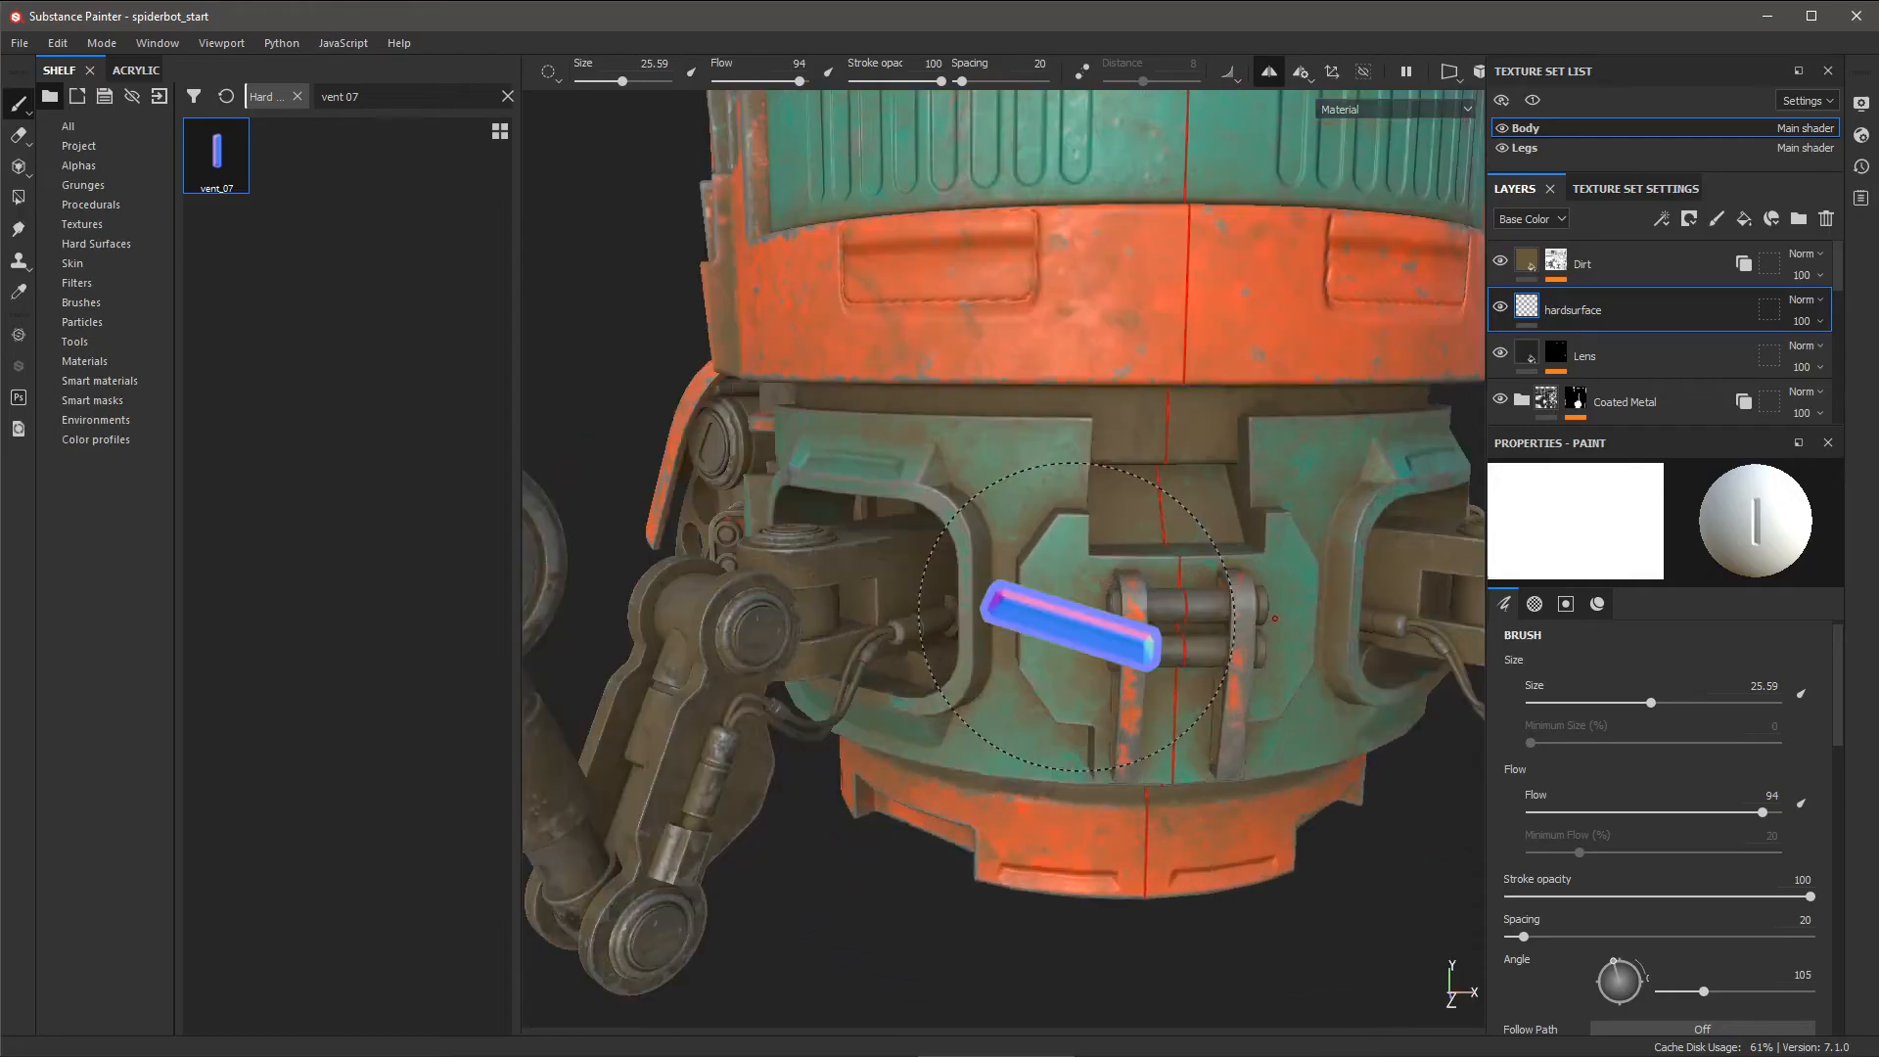
left_click_drag(1274, 618, 1271, 614, "ctrl")
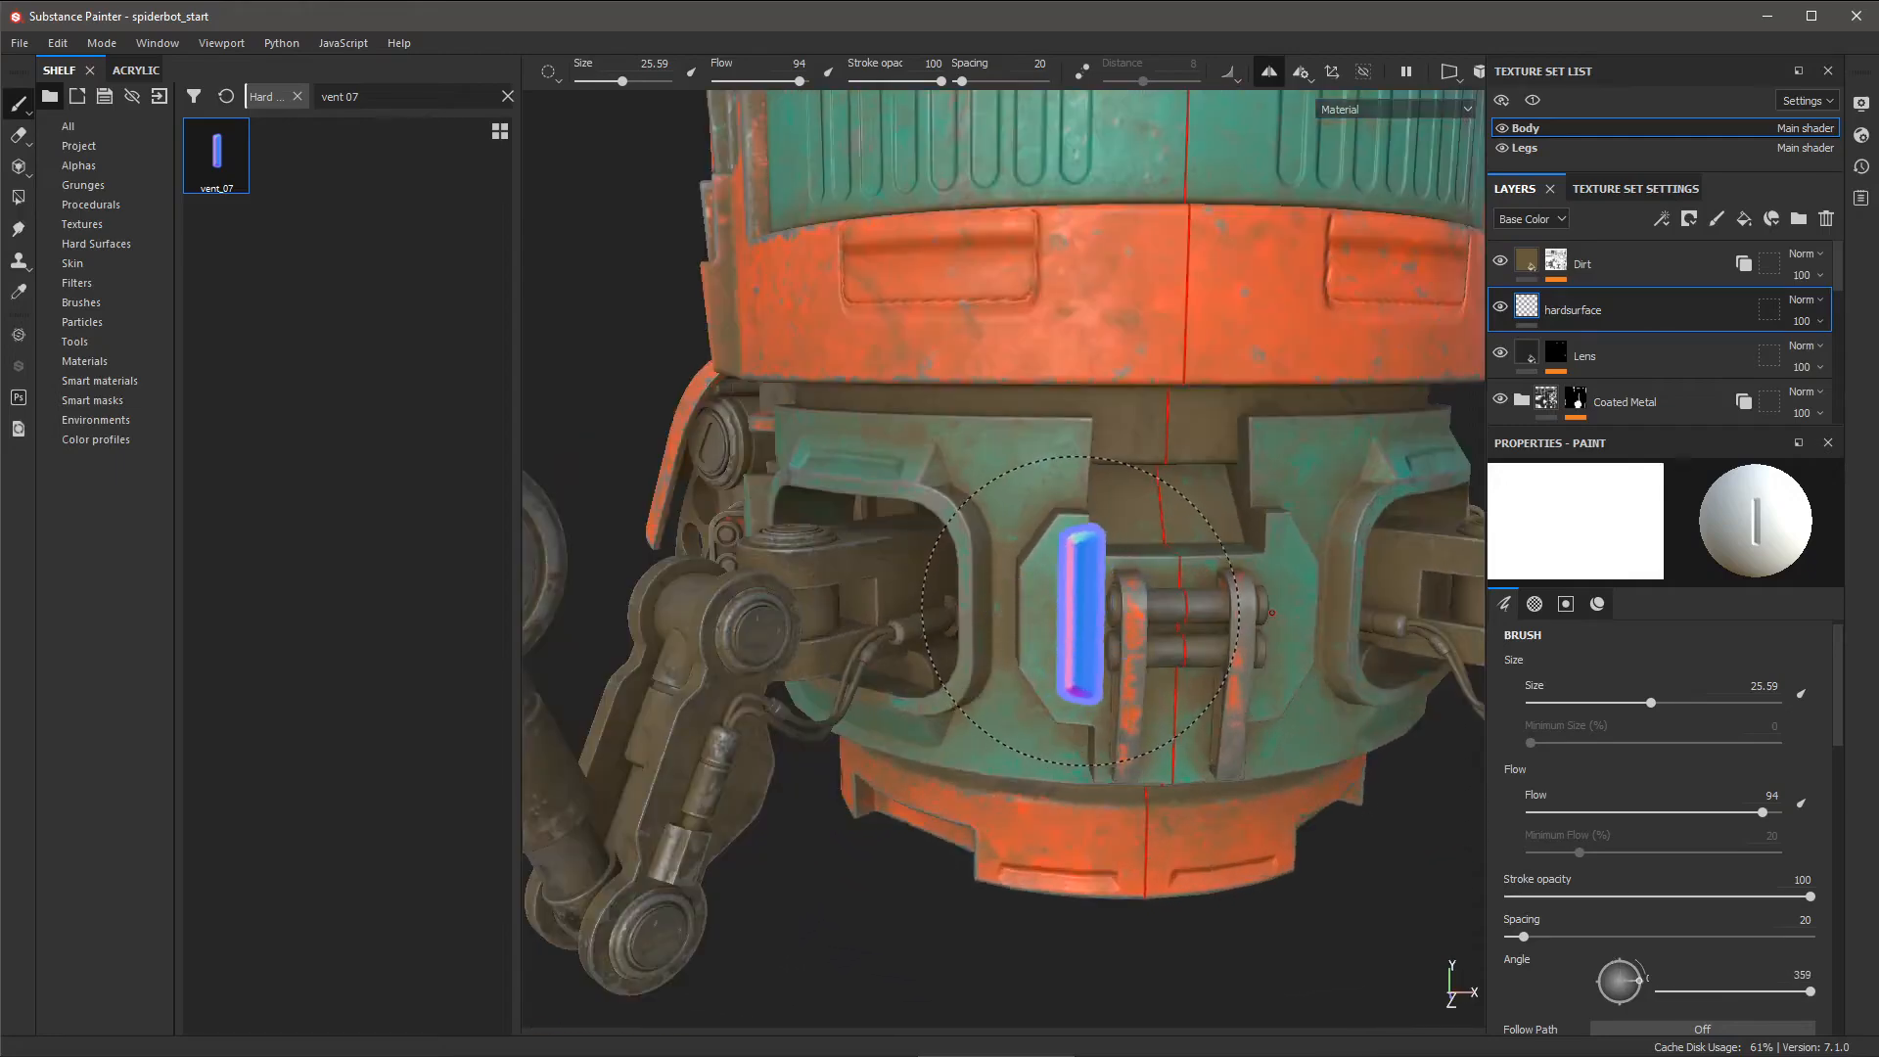
left_click_drag(1065, 625, 1061, 614, "ctrl")
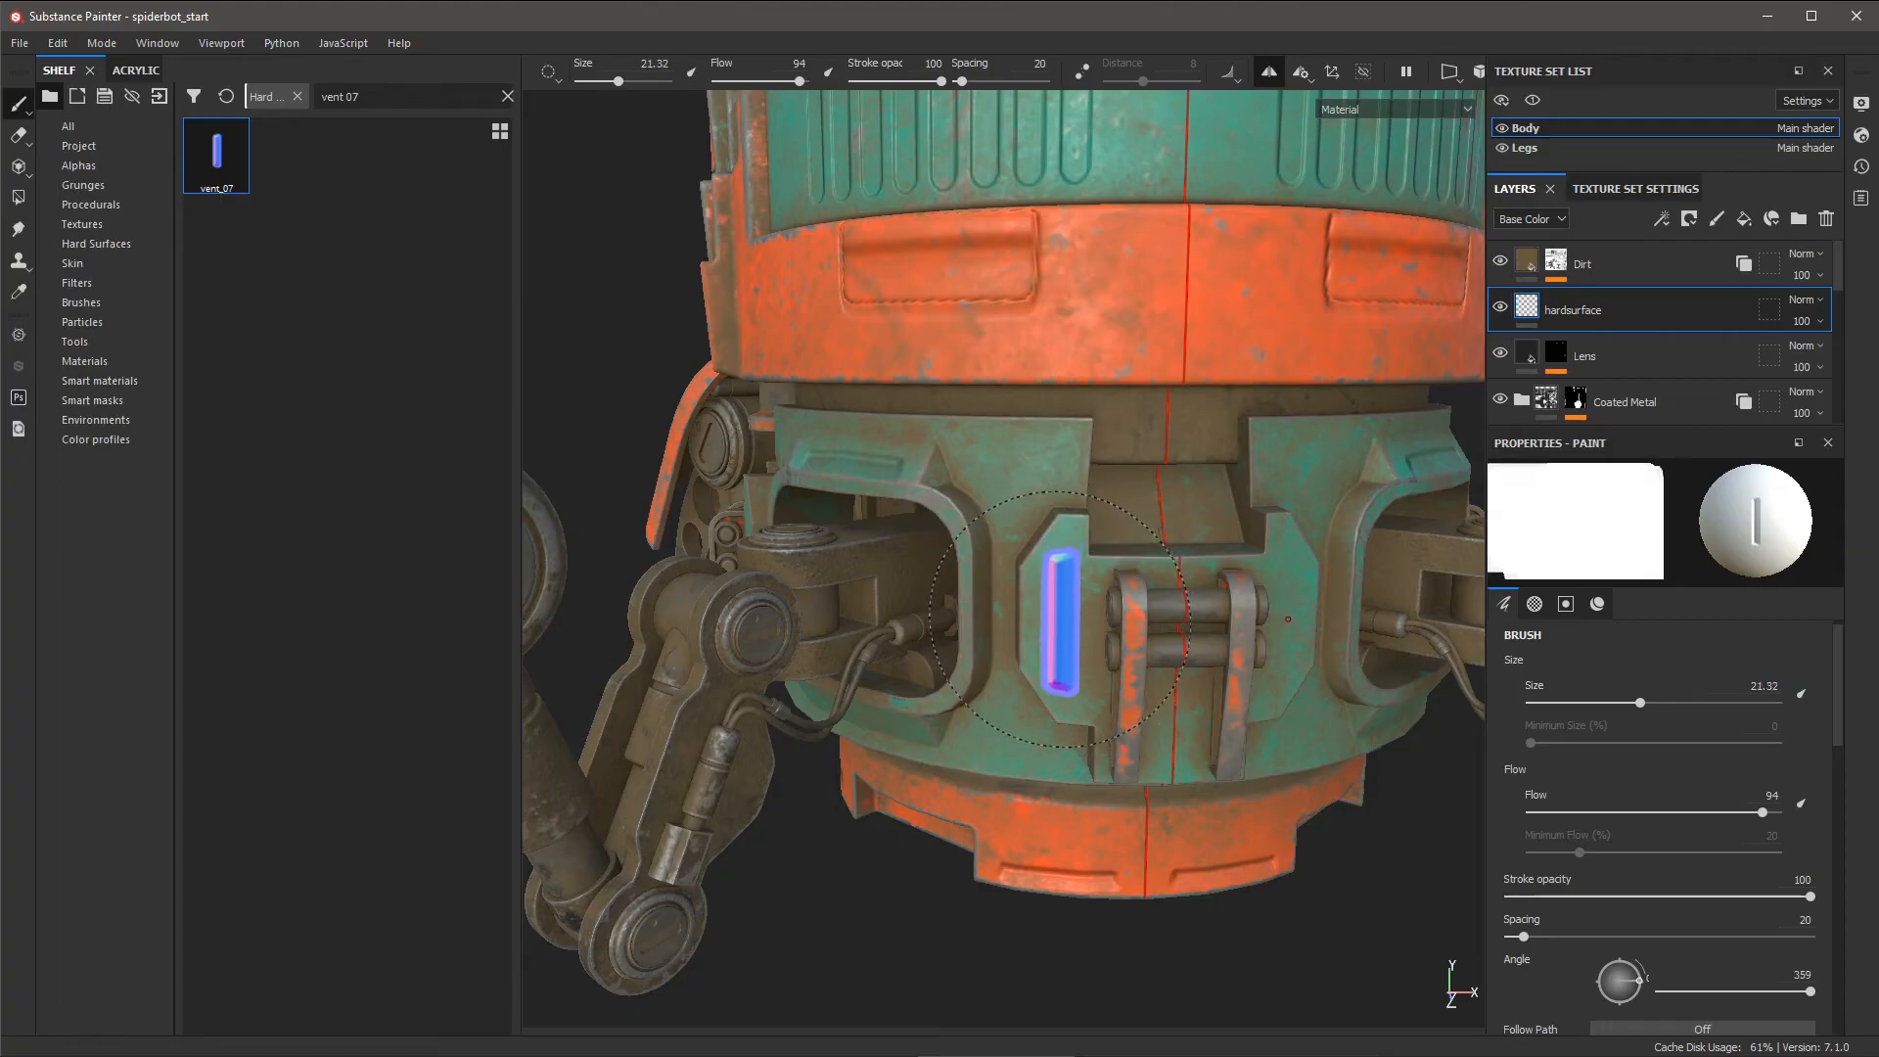
left_click(1060, 622)
right_click_drag(1195, 692, 1057, 438, "alt")
middle_click_drag(1057, 438, 1002, 570, "alt")
mouse_move(1002, 569)
left_mouse_down("alt")
mouse_move(1153, 640)
mouse_move(1236, 625)
mouse_move(1208, 465)
mouse_move(1242, 495)
mouse_move(1251, 279)
mouse_move(1250, 512)
mouse_move(1208, 537)
left_mouse_up("alt")
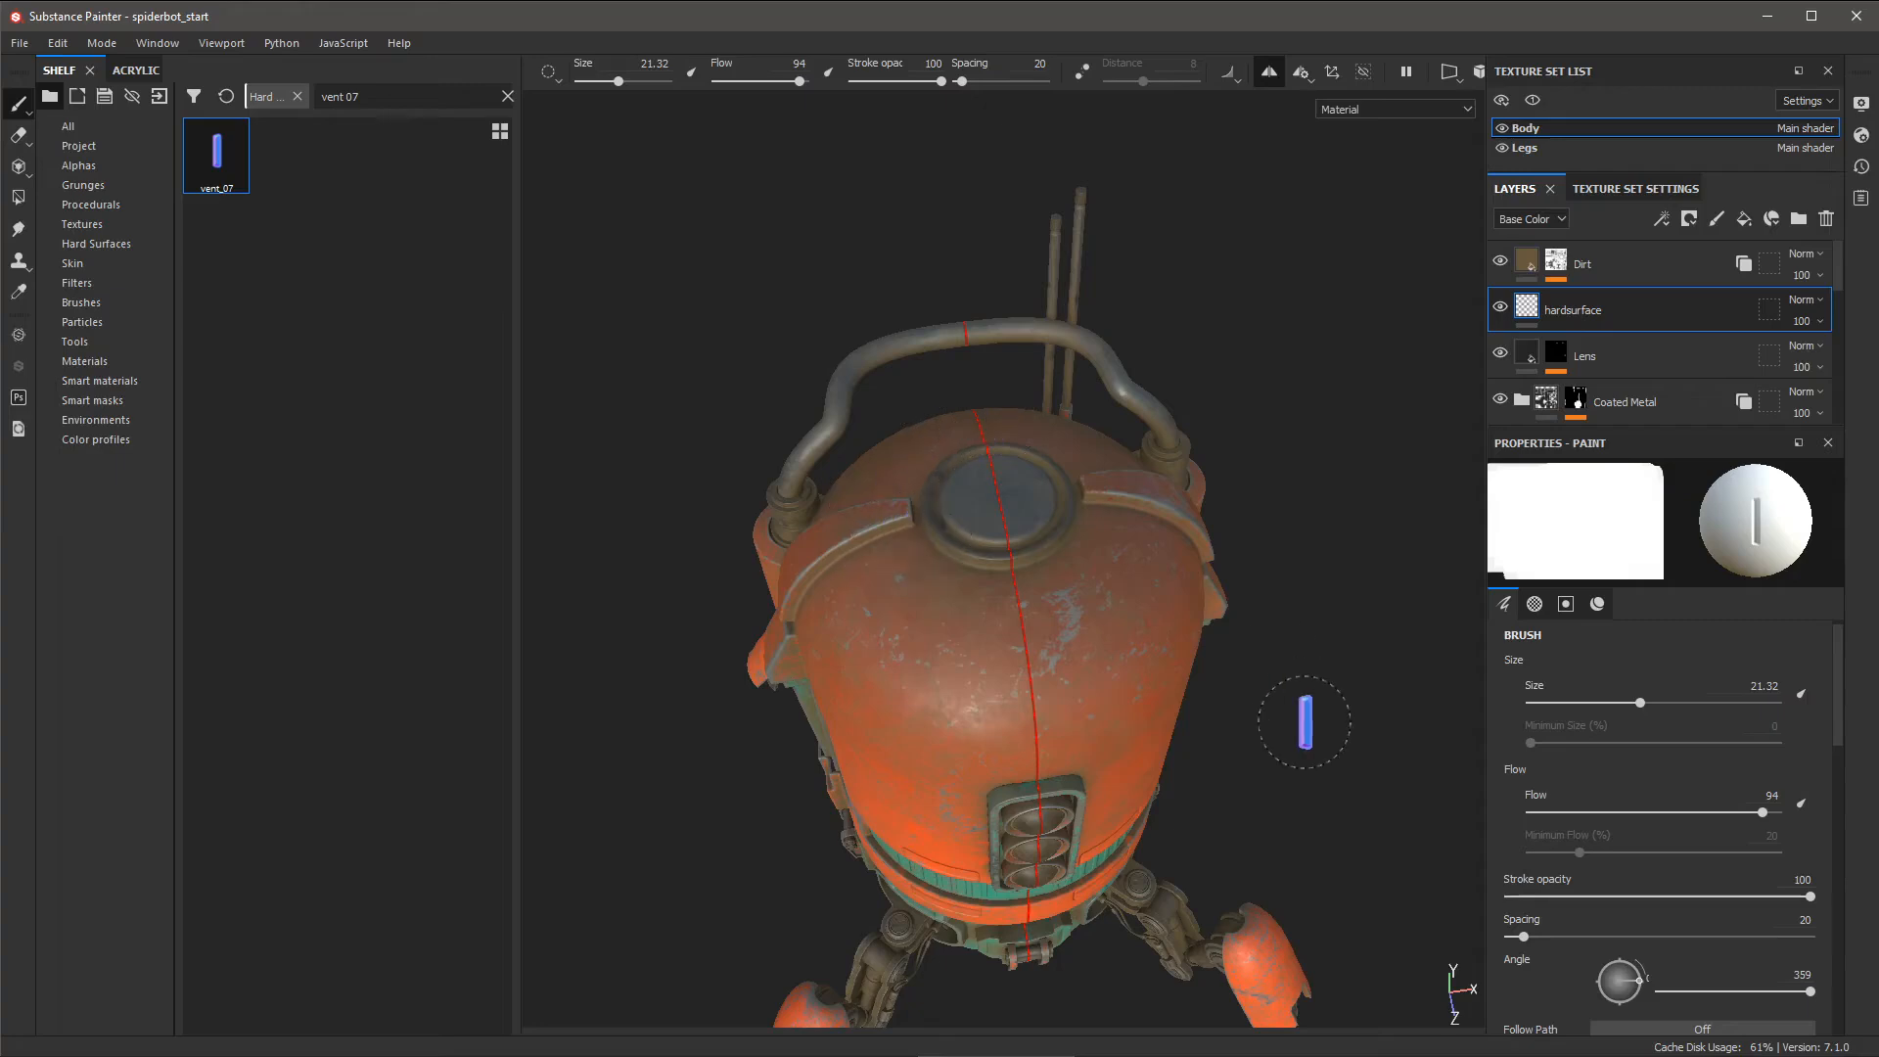
- Search the shelf for 'circle' and make Bevel Circle the brush's normal stamp
mouse_move(1304, 722)
left_mouse_down("alt")
mouse_move(1208, 525)
mouse_move(1170, 494)
left_mouse_up("alt")
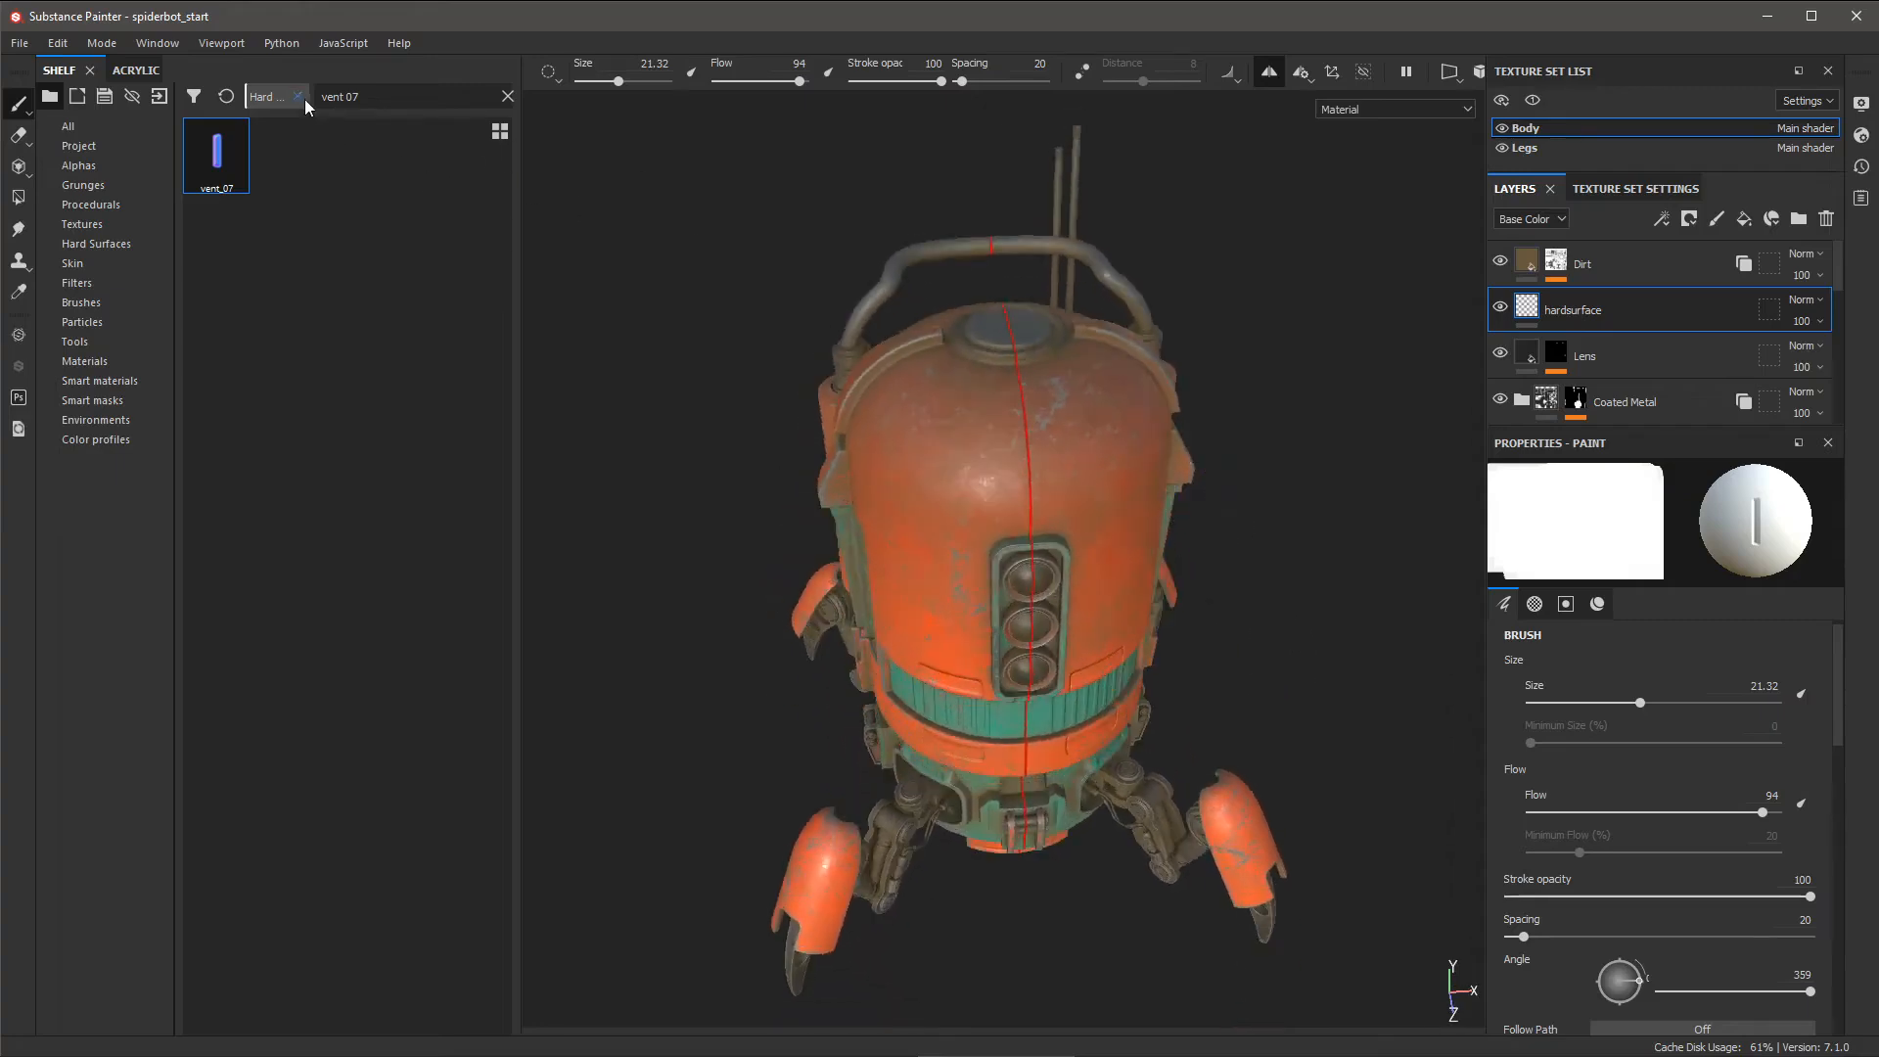
left_click(507, 97)
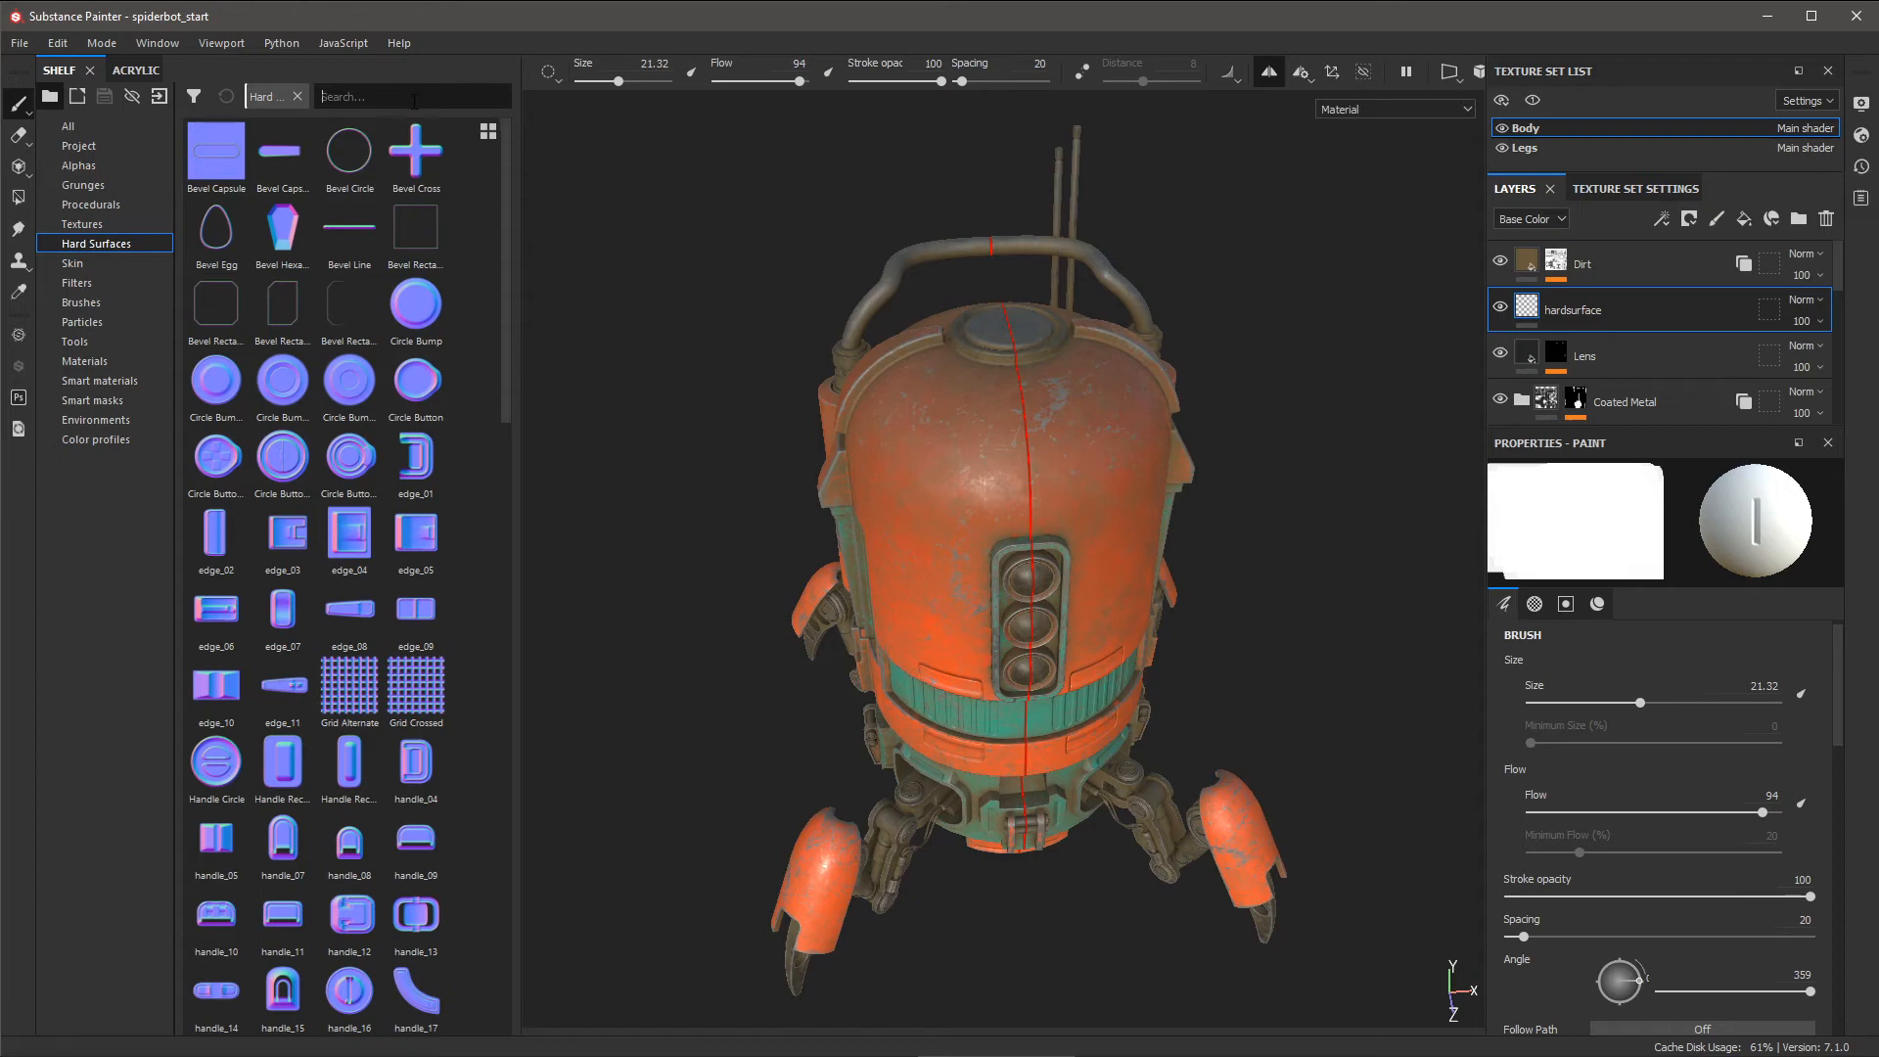
type("circle")
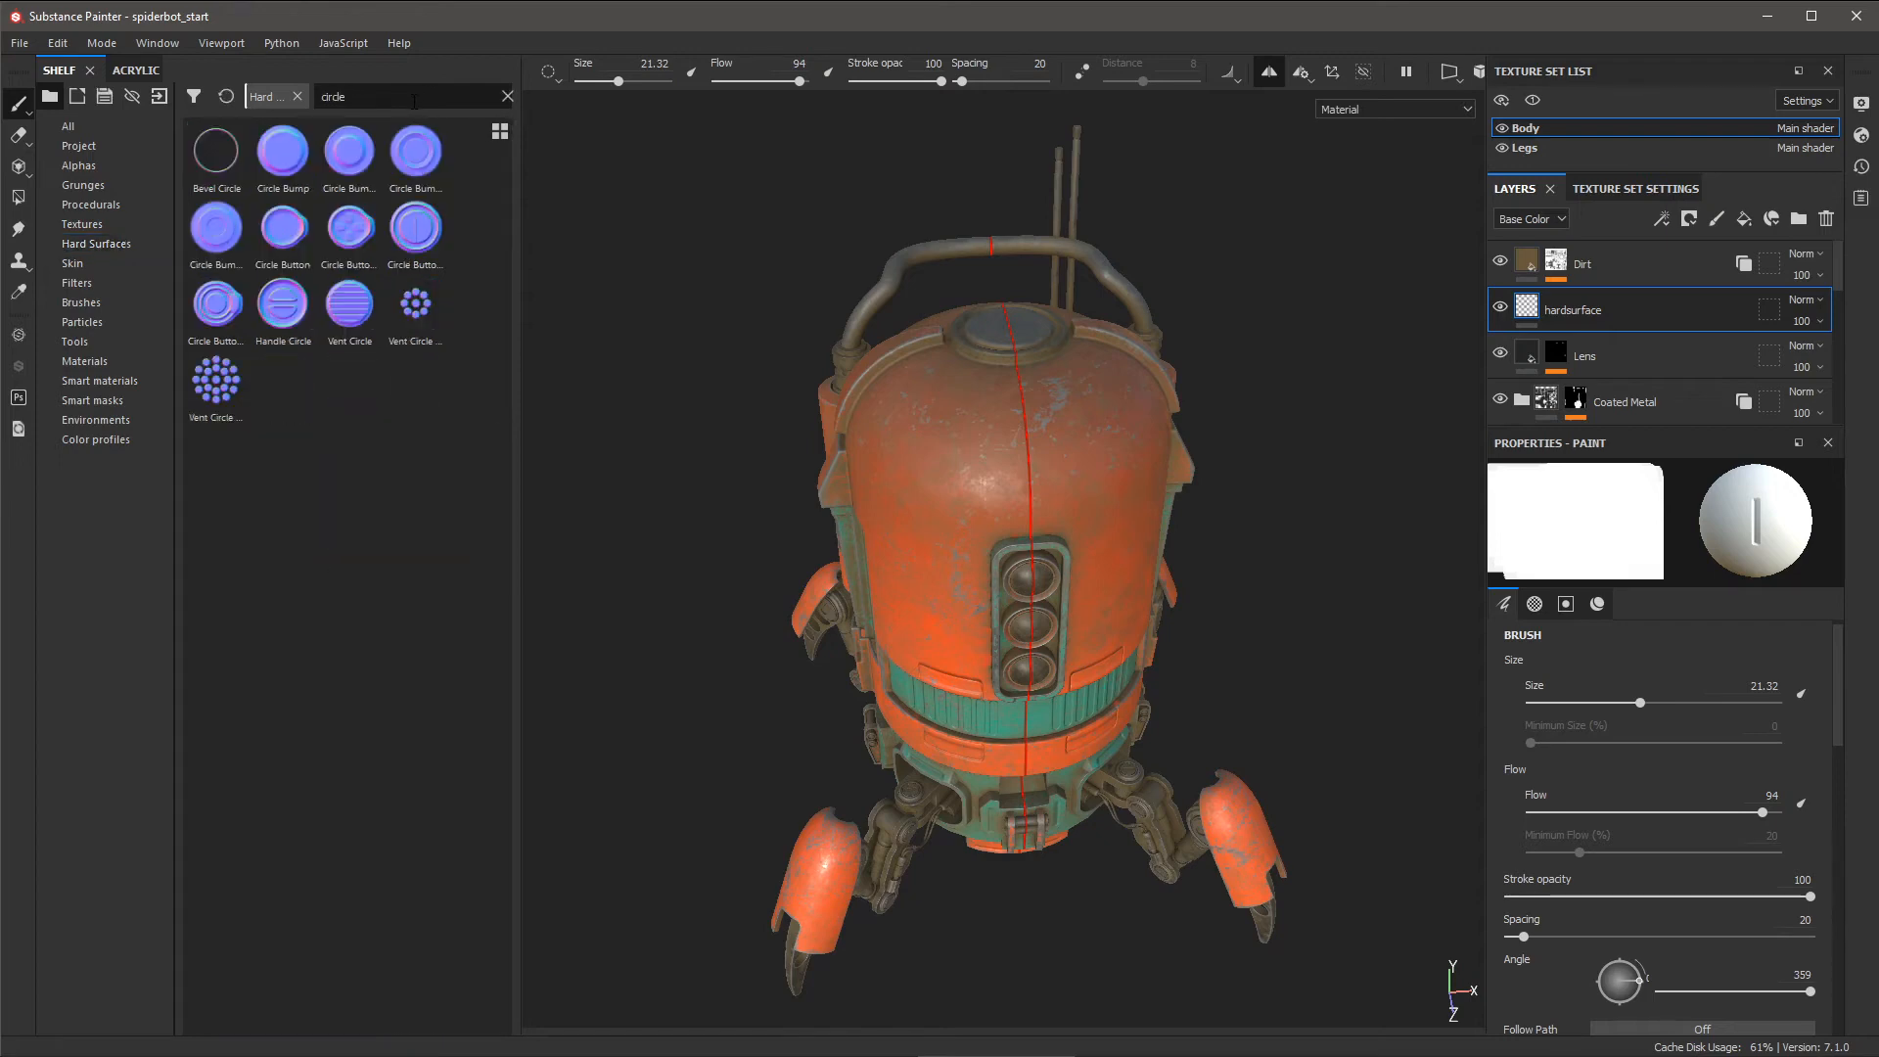
mouse_move(220, 159)
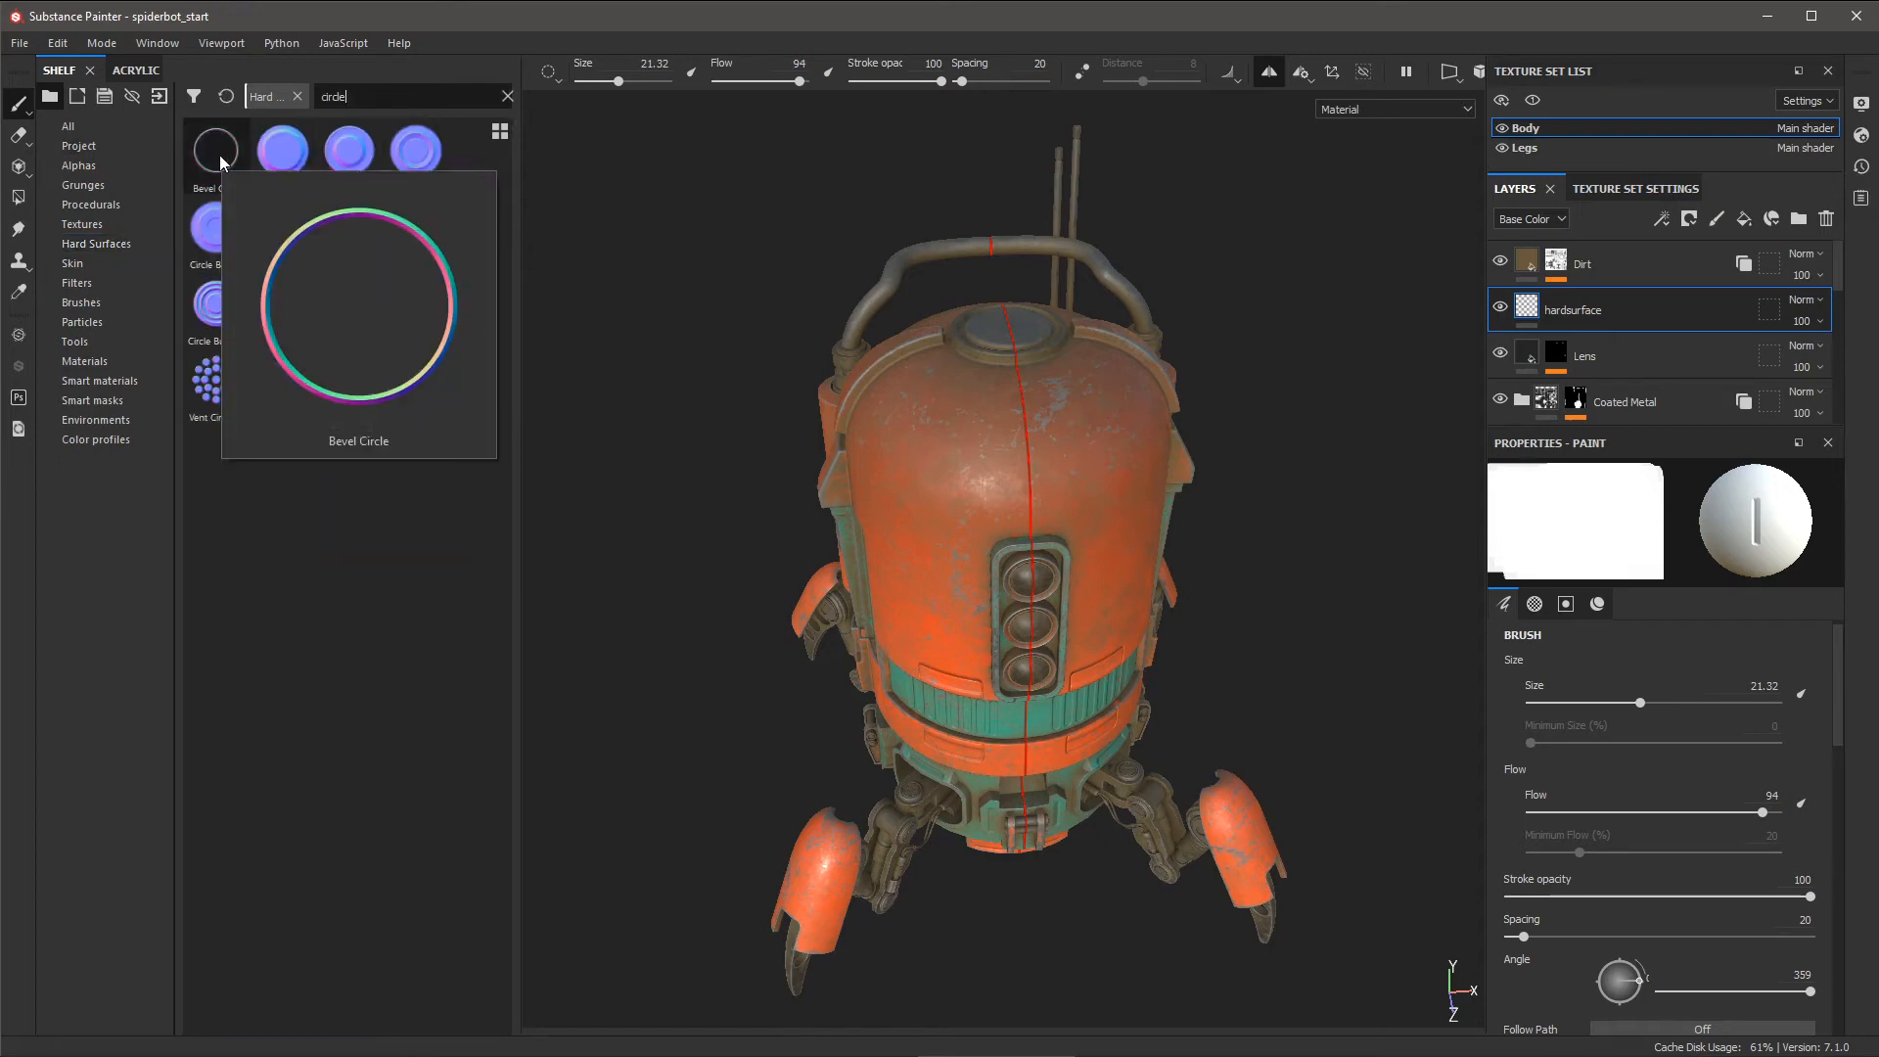
right_click(647, 260)
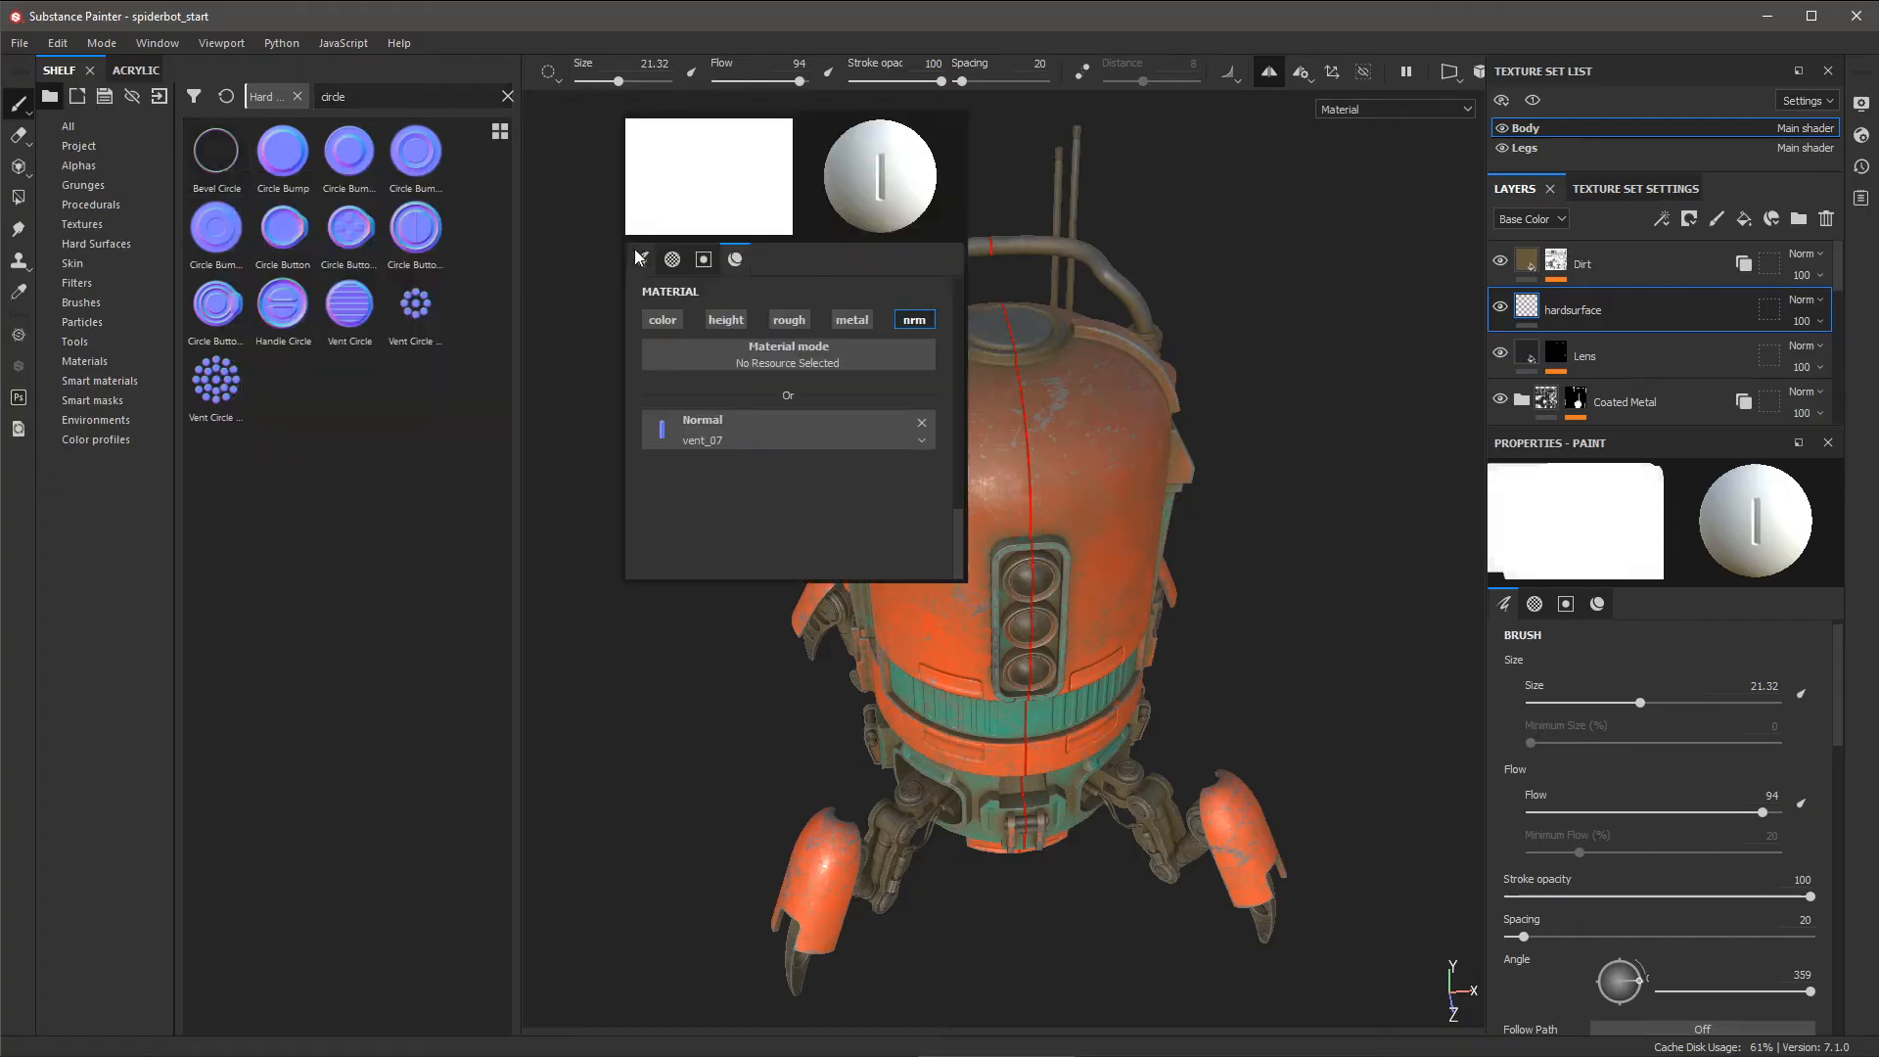
left_click(227, 148)
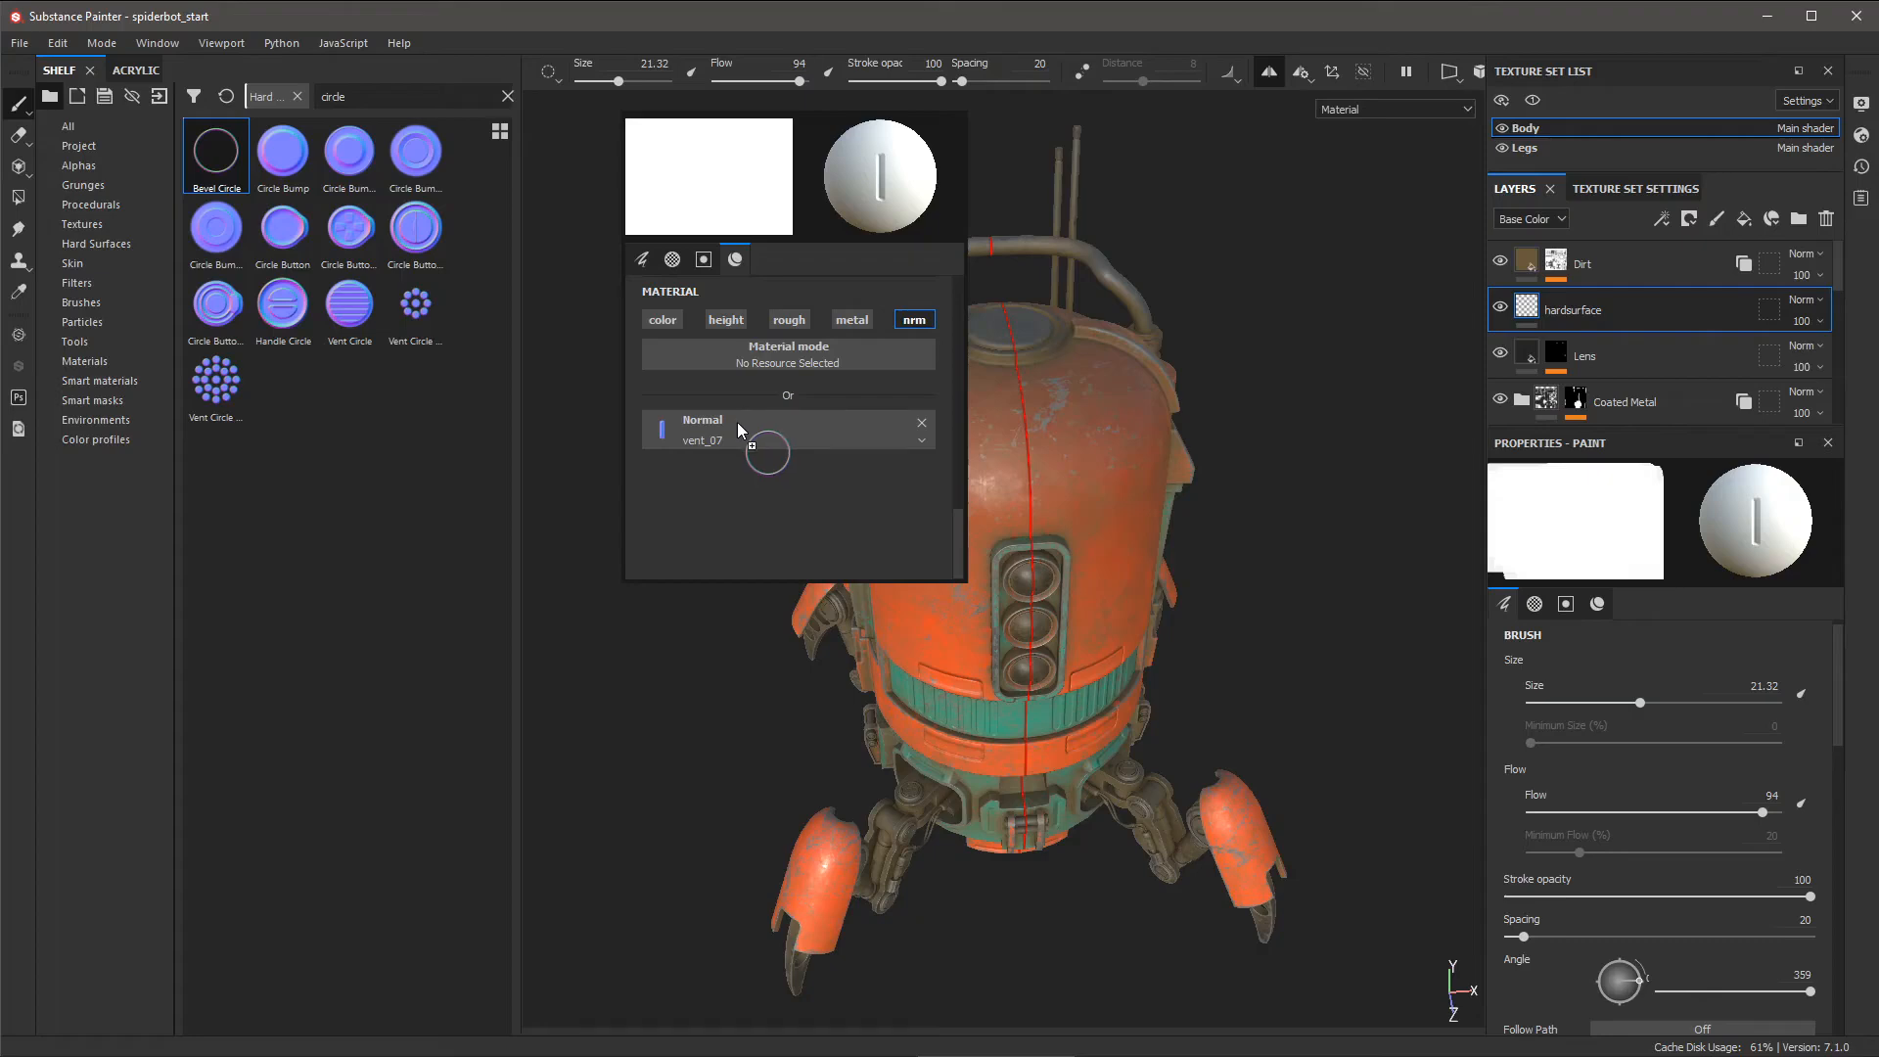
left_click_drag(737, 421, 737, 421)
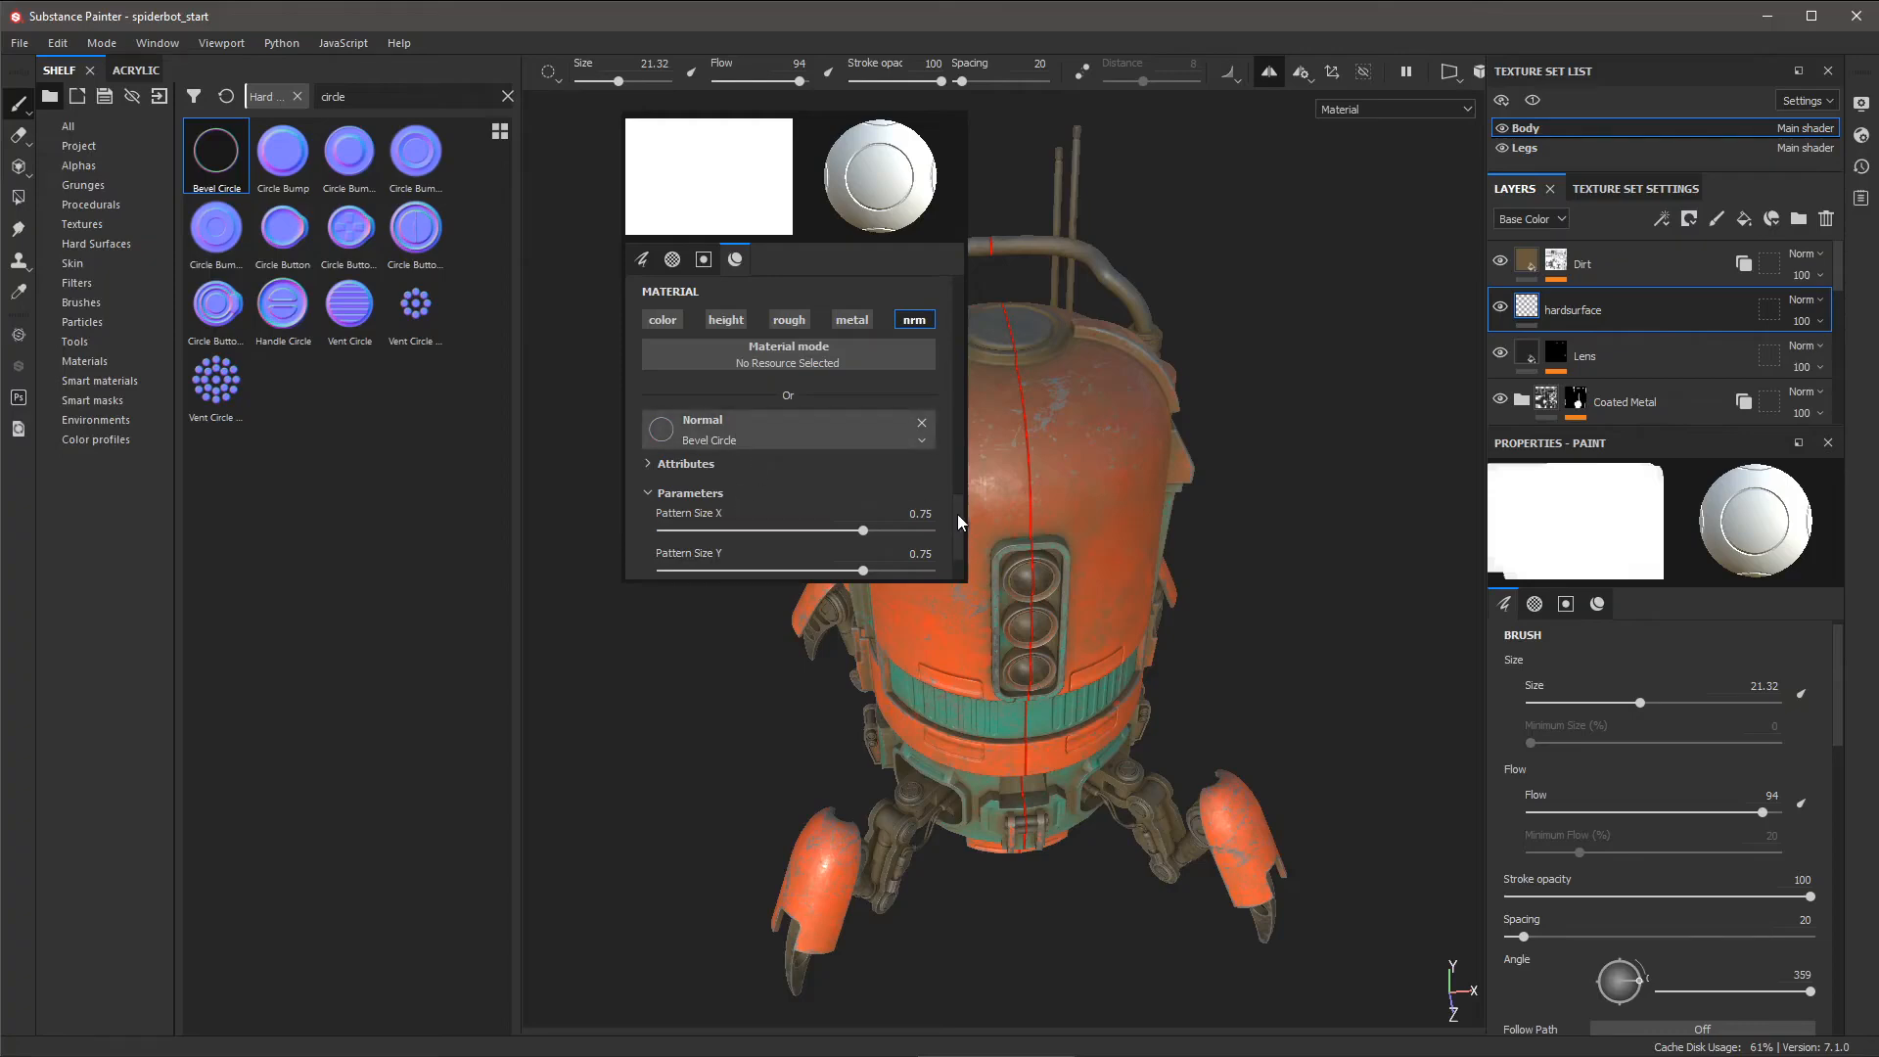
- Lower the Bevel Circle stamp's bevel thickness from 0.1 to 0.05
scroll(957, 514, "down", 2)
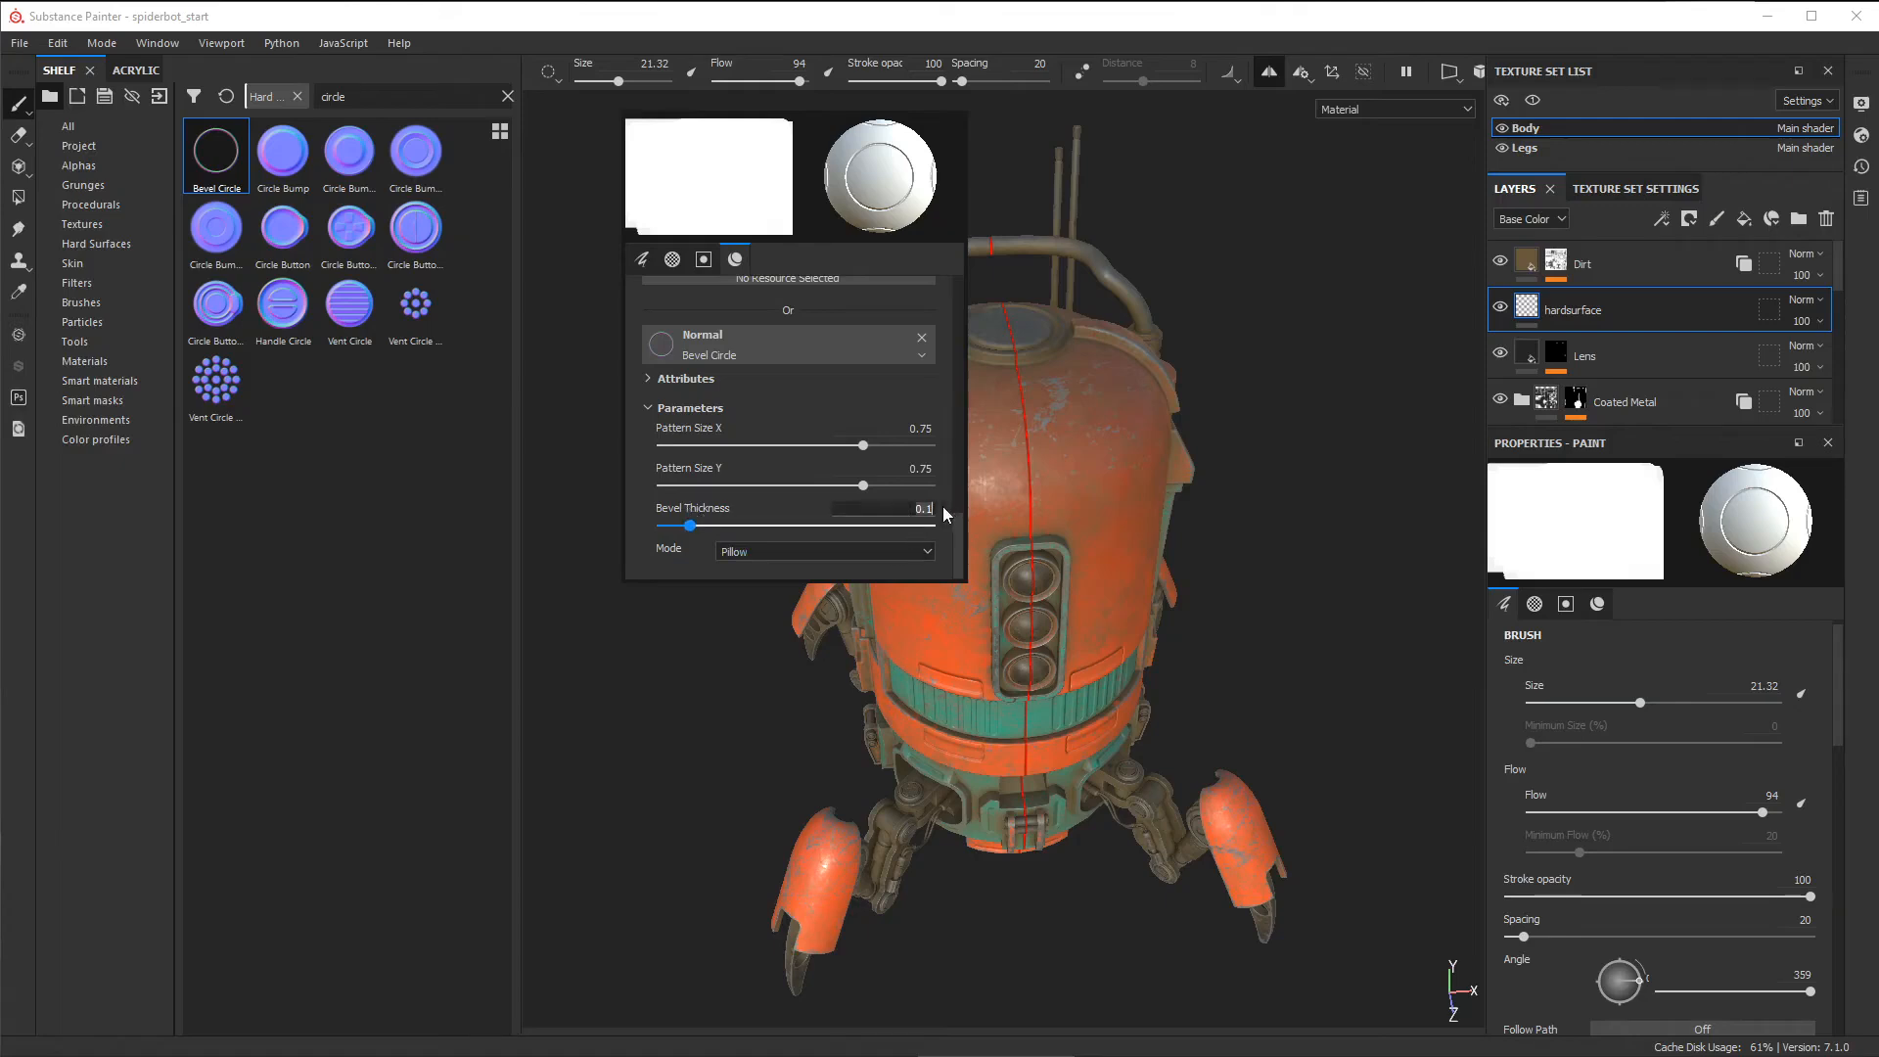
type(".05")
key("Return")
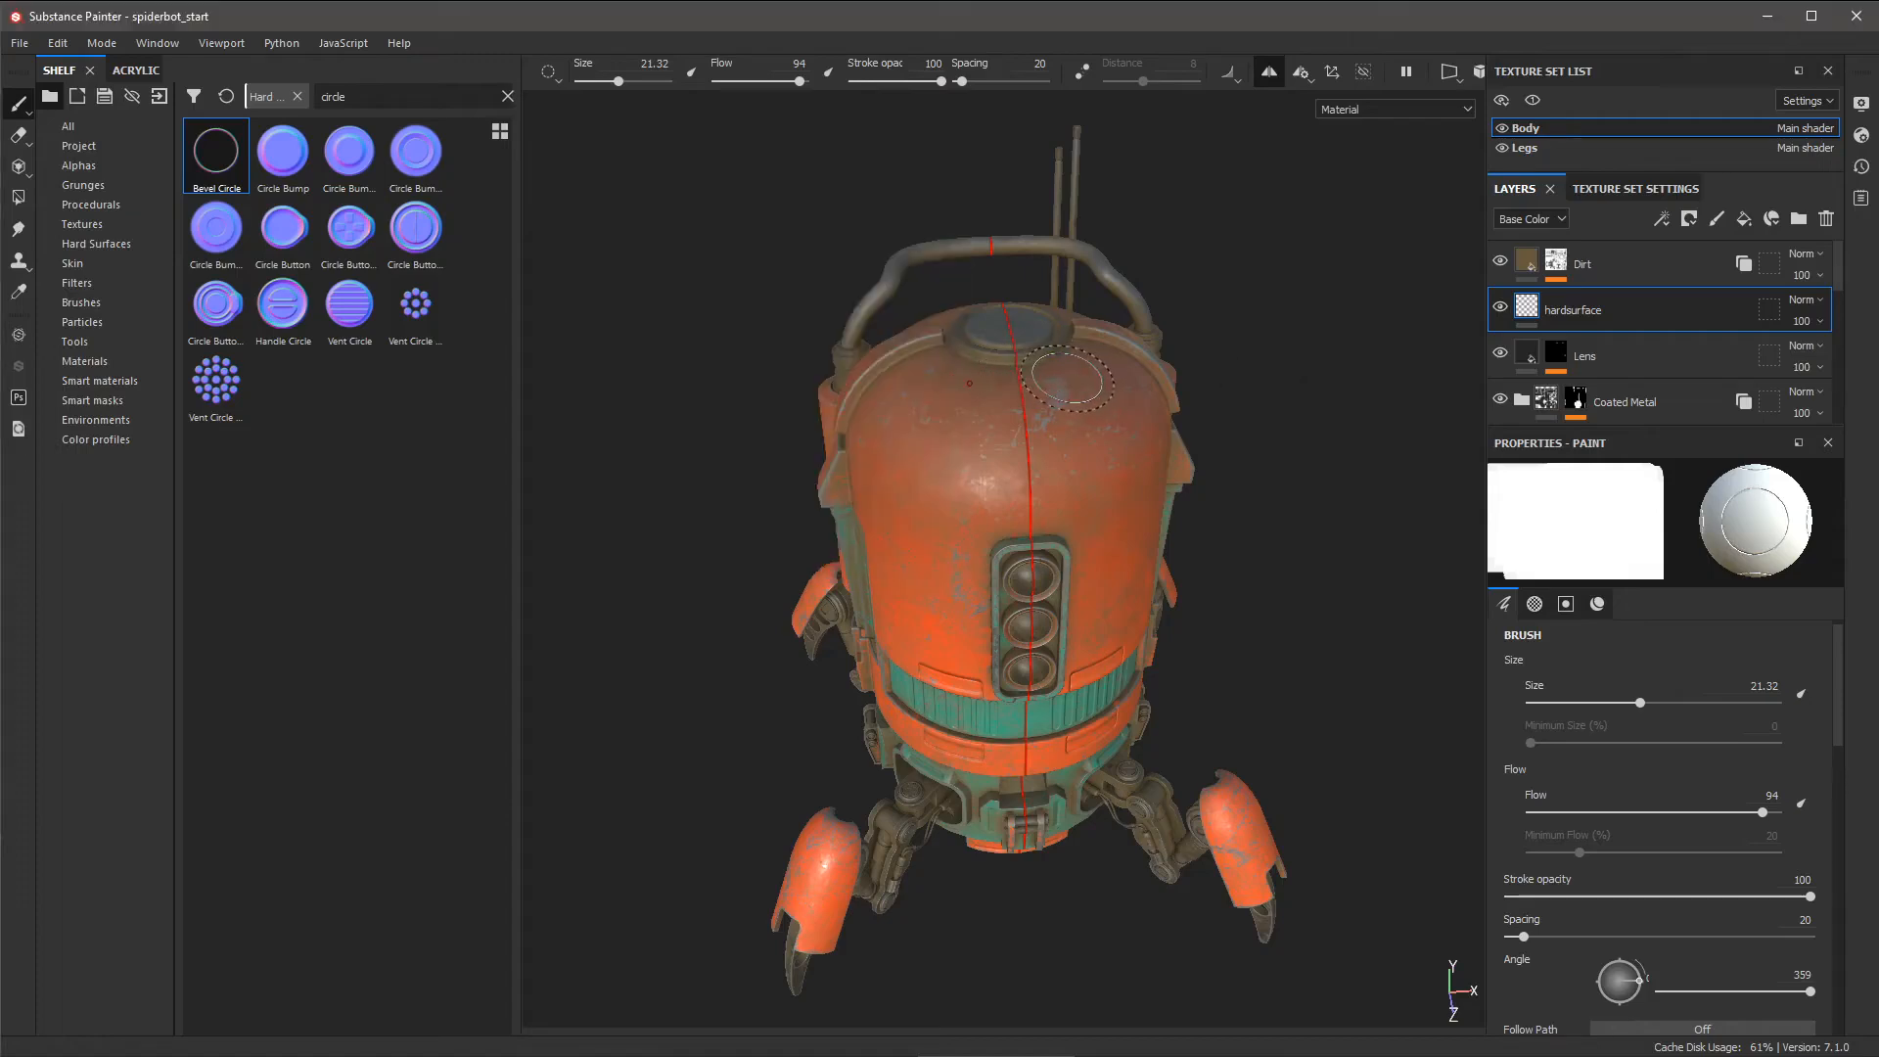
- Disable symmetry and view the dome straight from above, centred on its lens
mouse_move(1067, 381)
left_mouse_down("alt")
mouse_move(1112, 365)
mouse_move(1207, 768)
mouse_move(1226, 734)
mouse_move(1125, 627)
left_mouse_up("alt")
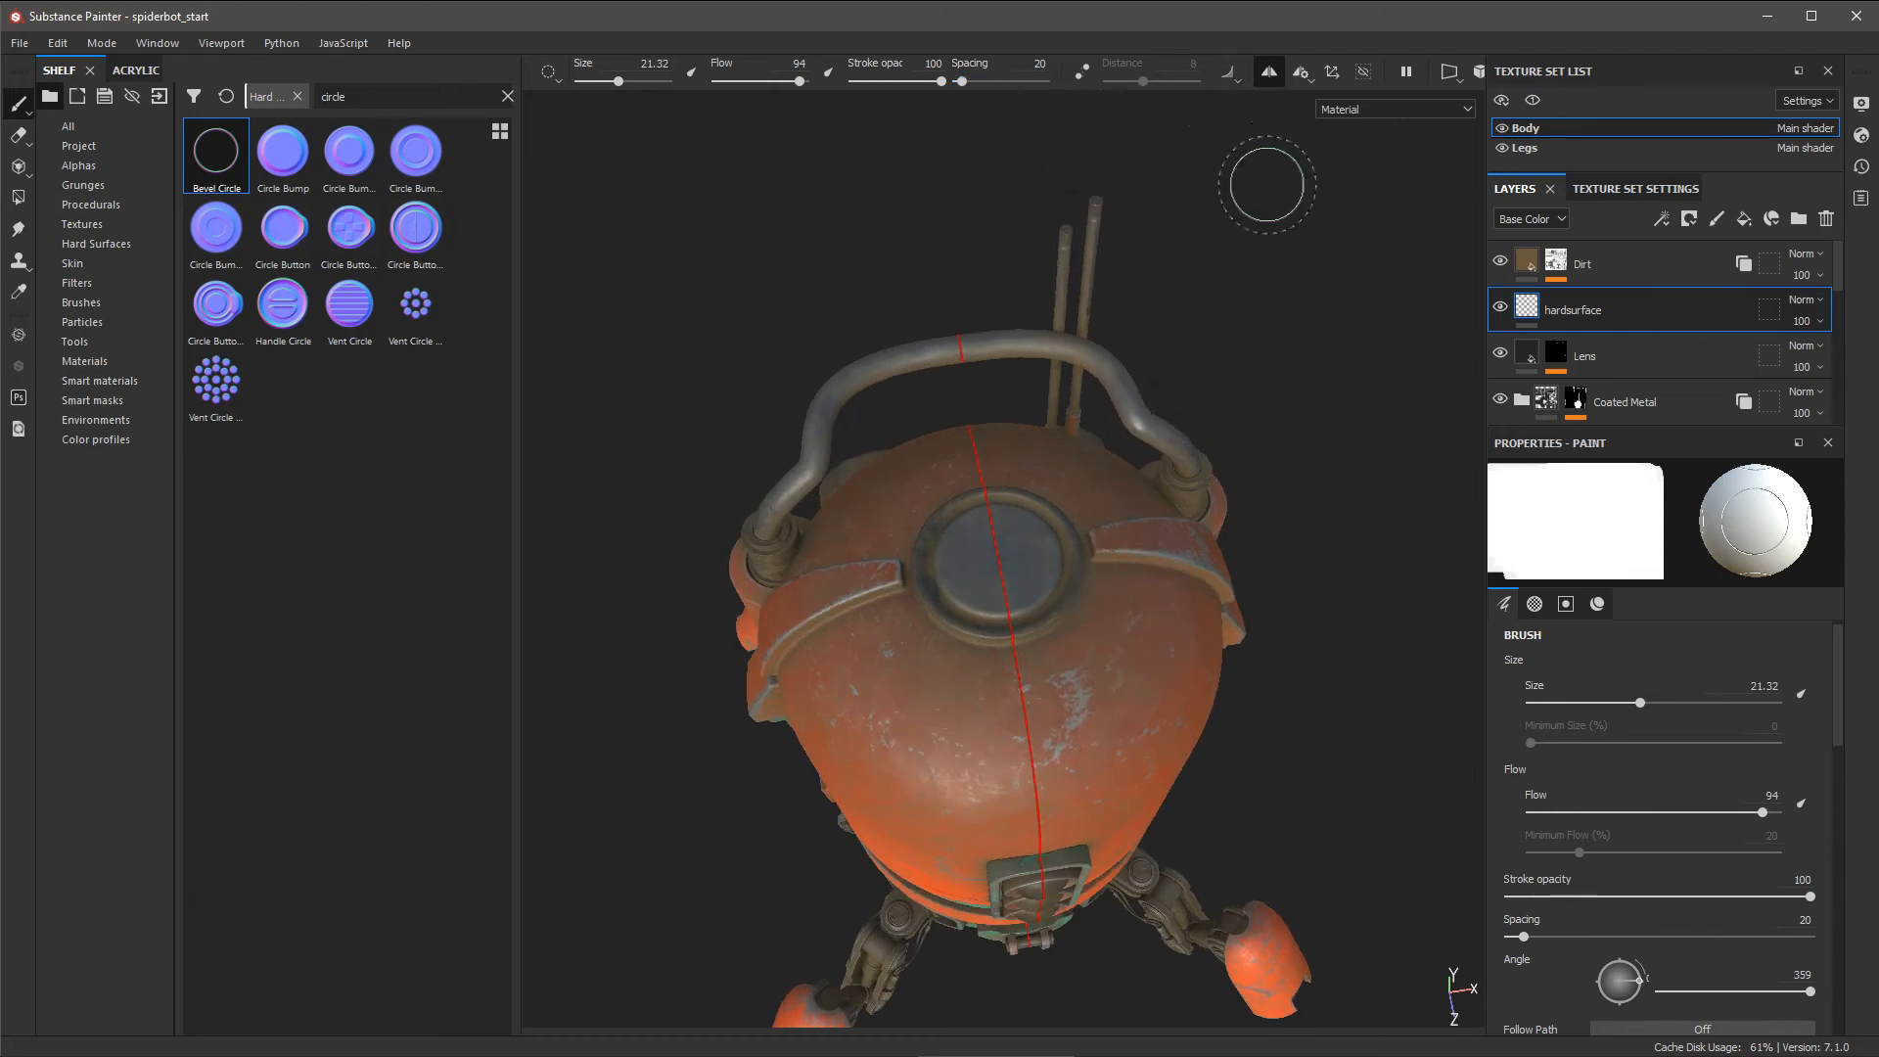
left_click(1269, 73)
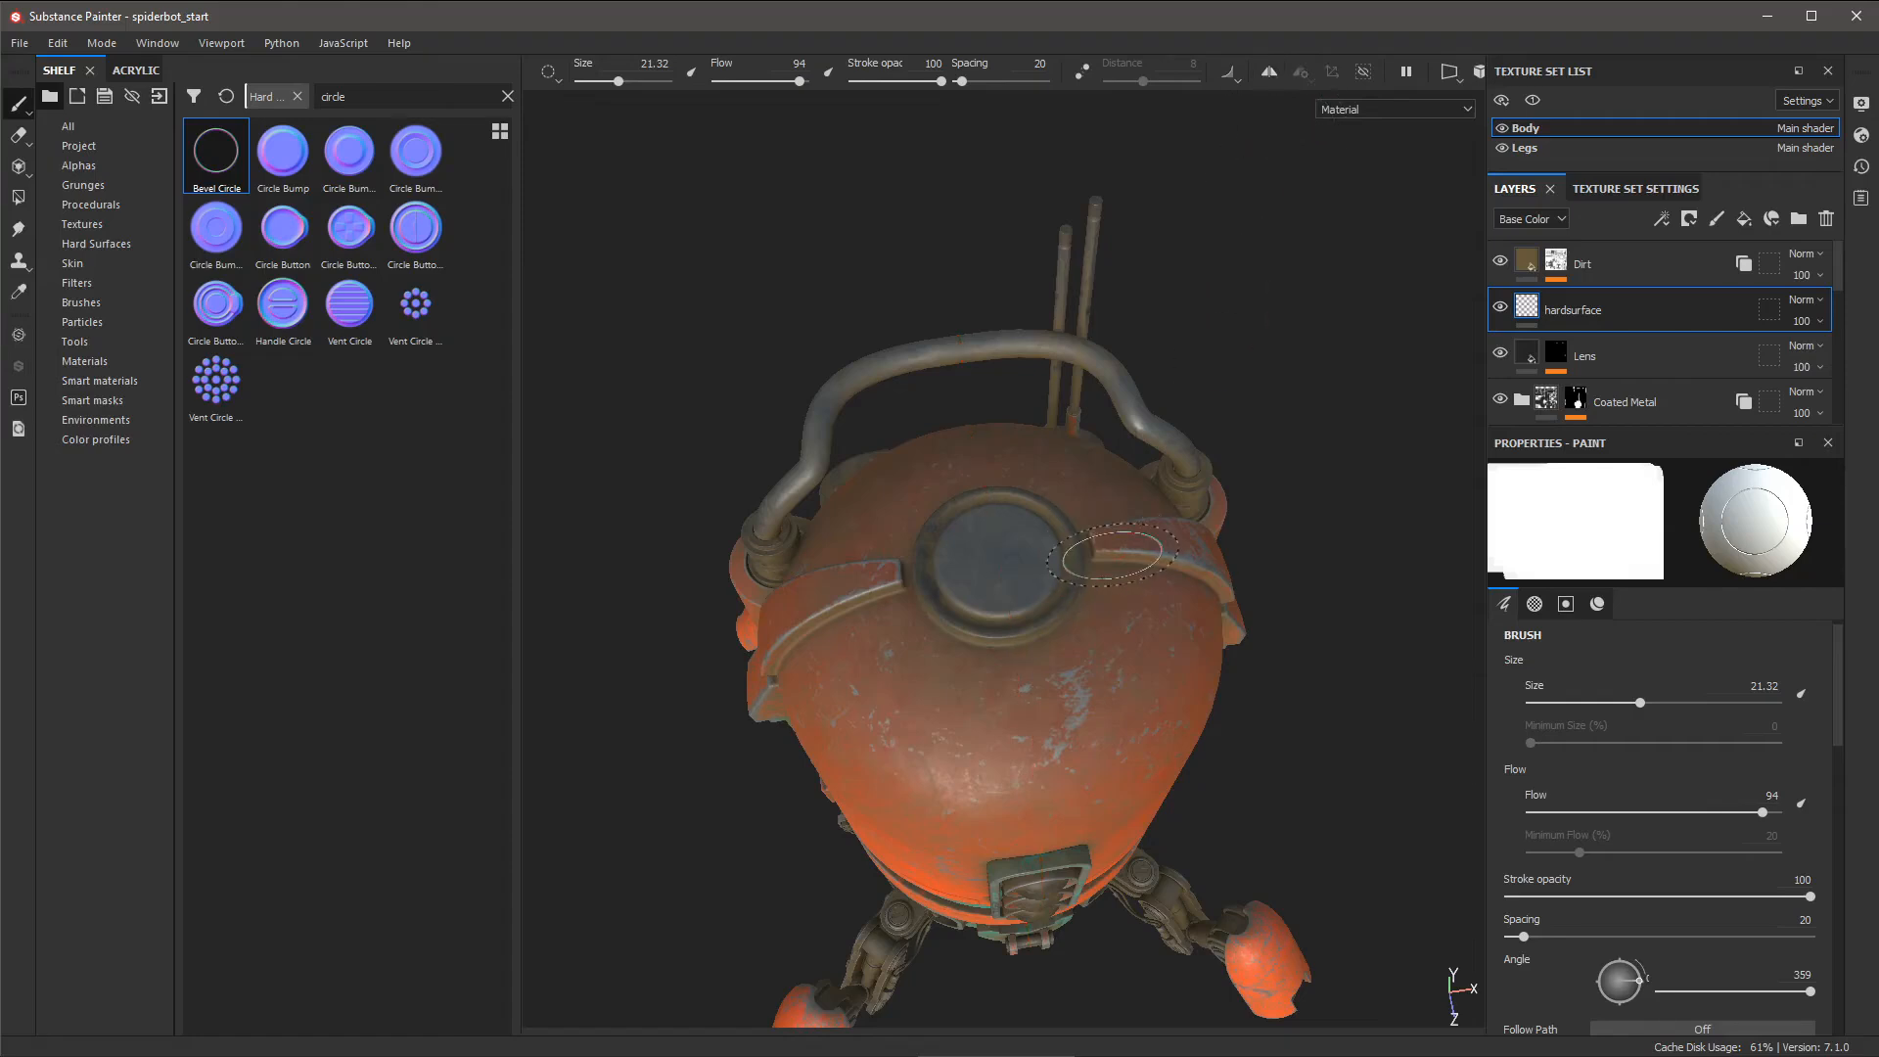
mouse_move(1194, 577)
left_mouse_down("alt")
mouse_move(1155, 587)
mouse_move(1162, 464)
mouse_move(1132, 567)
left_mouse_up("alt")
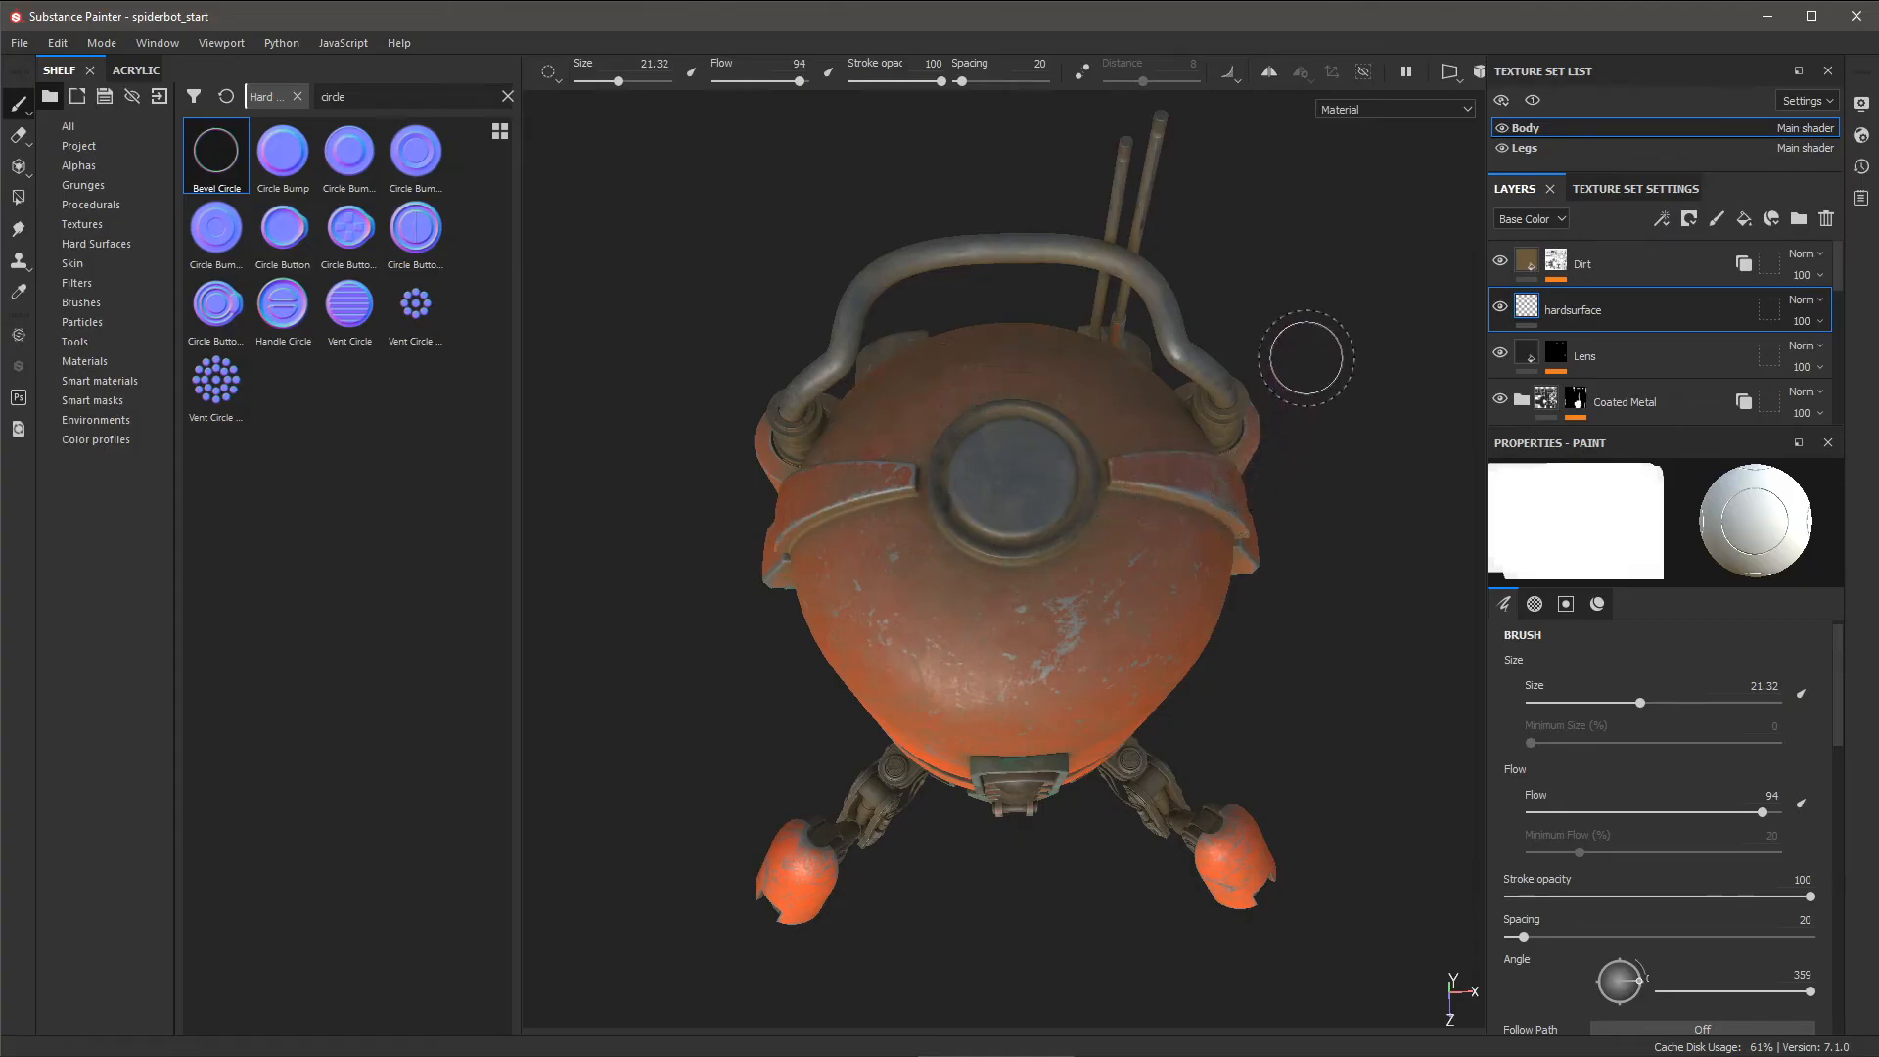
left_click_drag(1305, 362, 1293, 305, "alt")
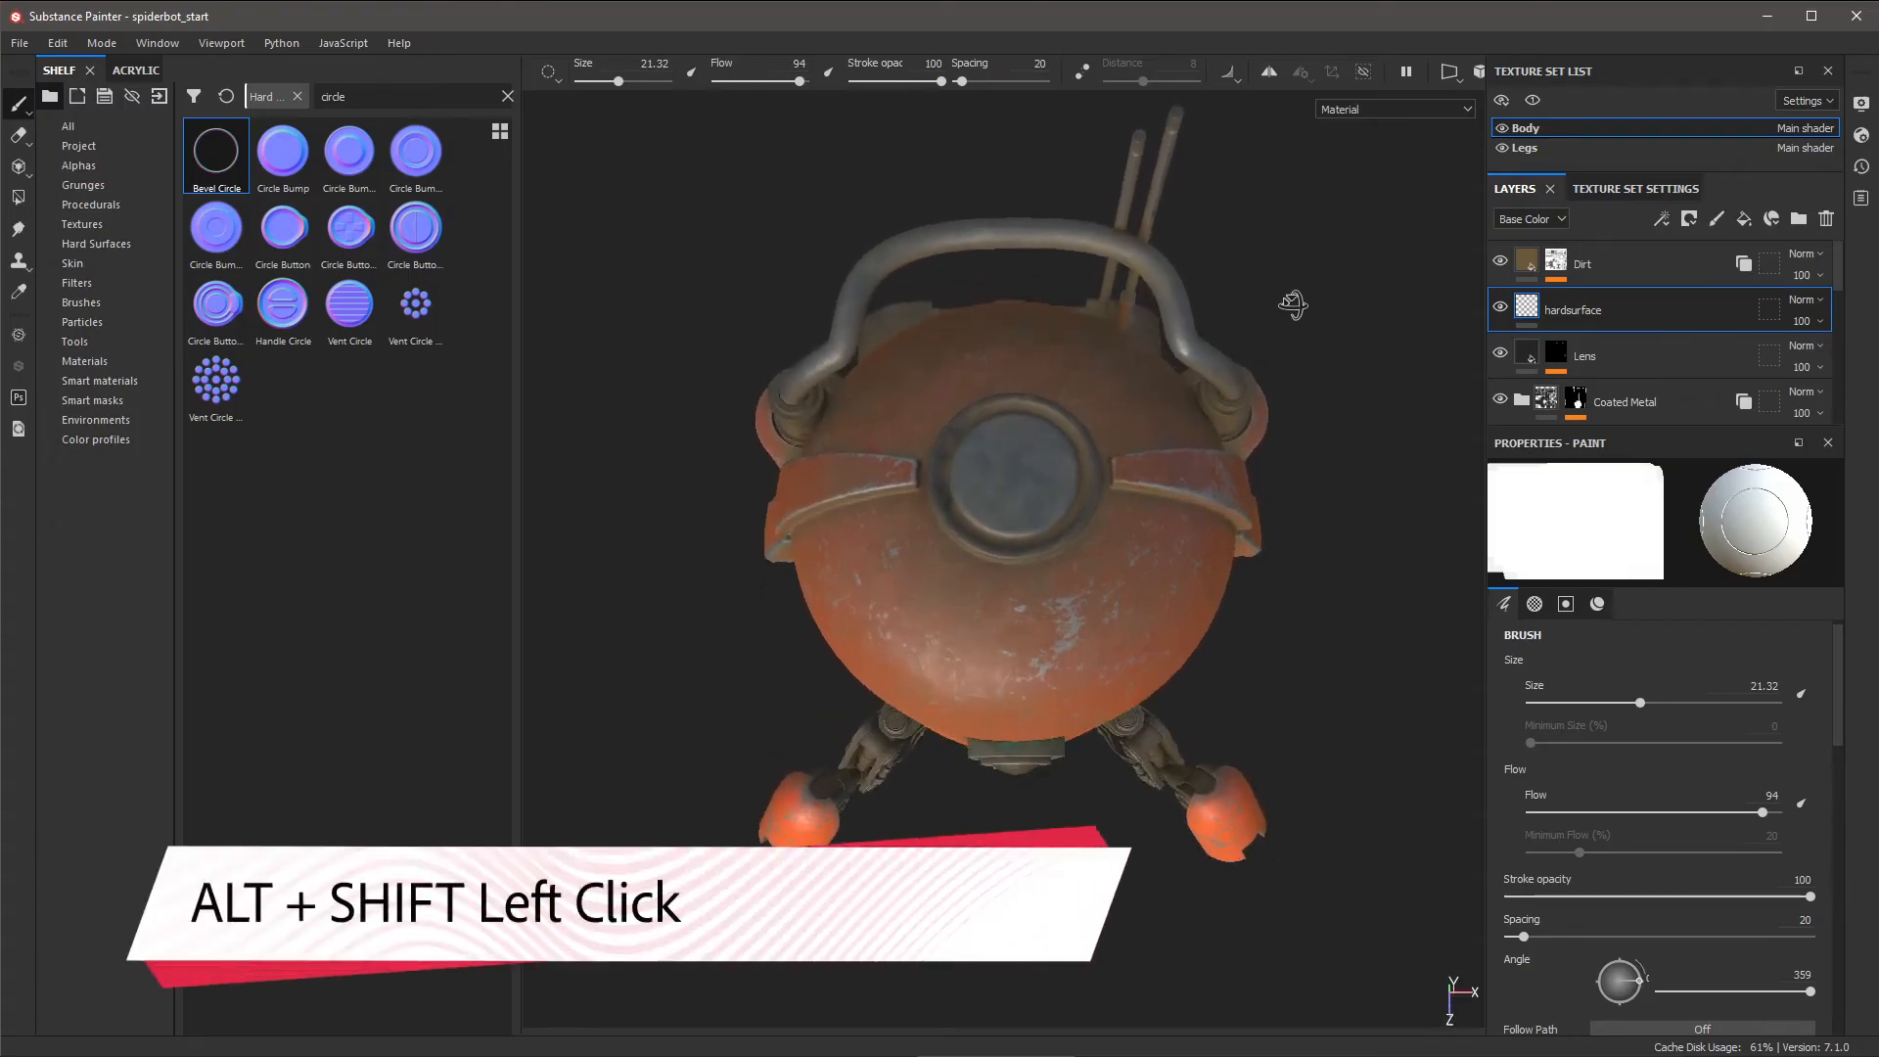
left_click(1135, 544, "alt+shift")
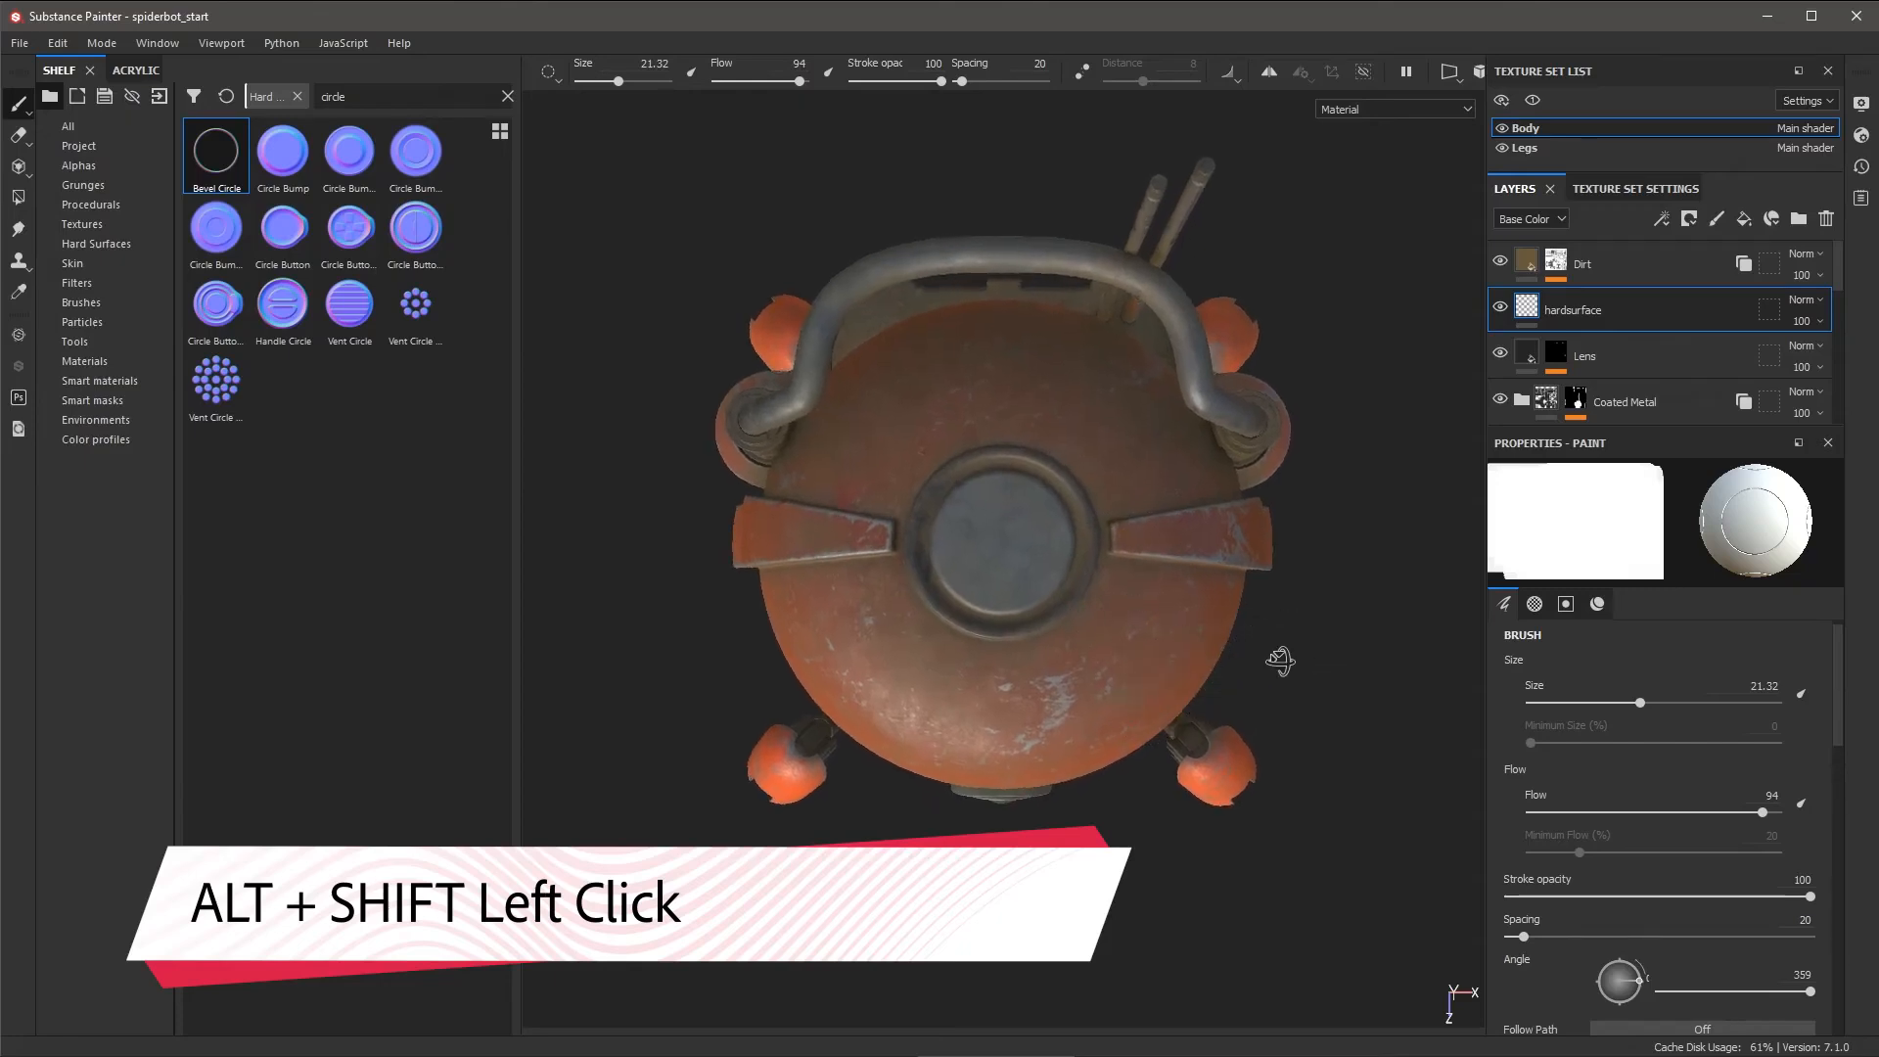
mouse_move(1098, 632)
middle_mouse_down("alt")
mouse_move(1146, 646)
mouse_move(1132, 669)
middle_mouse_up("alt")
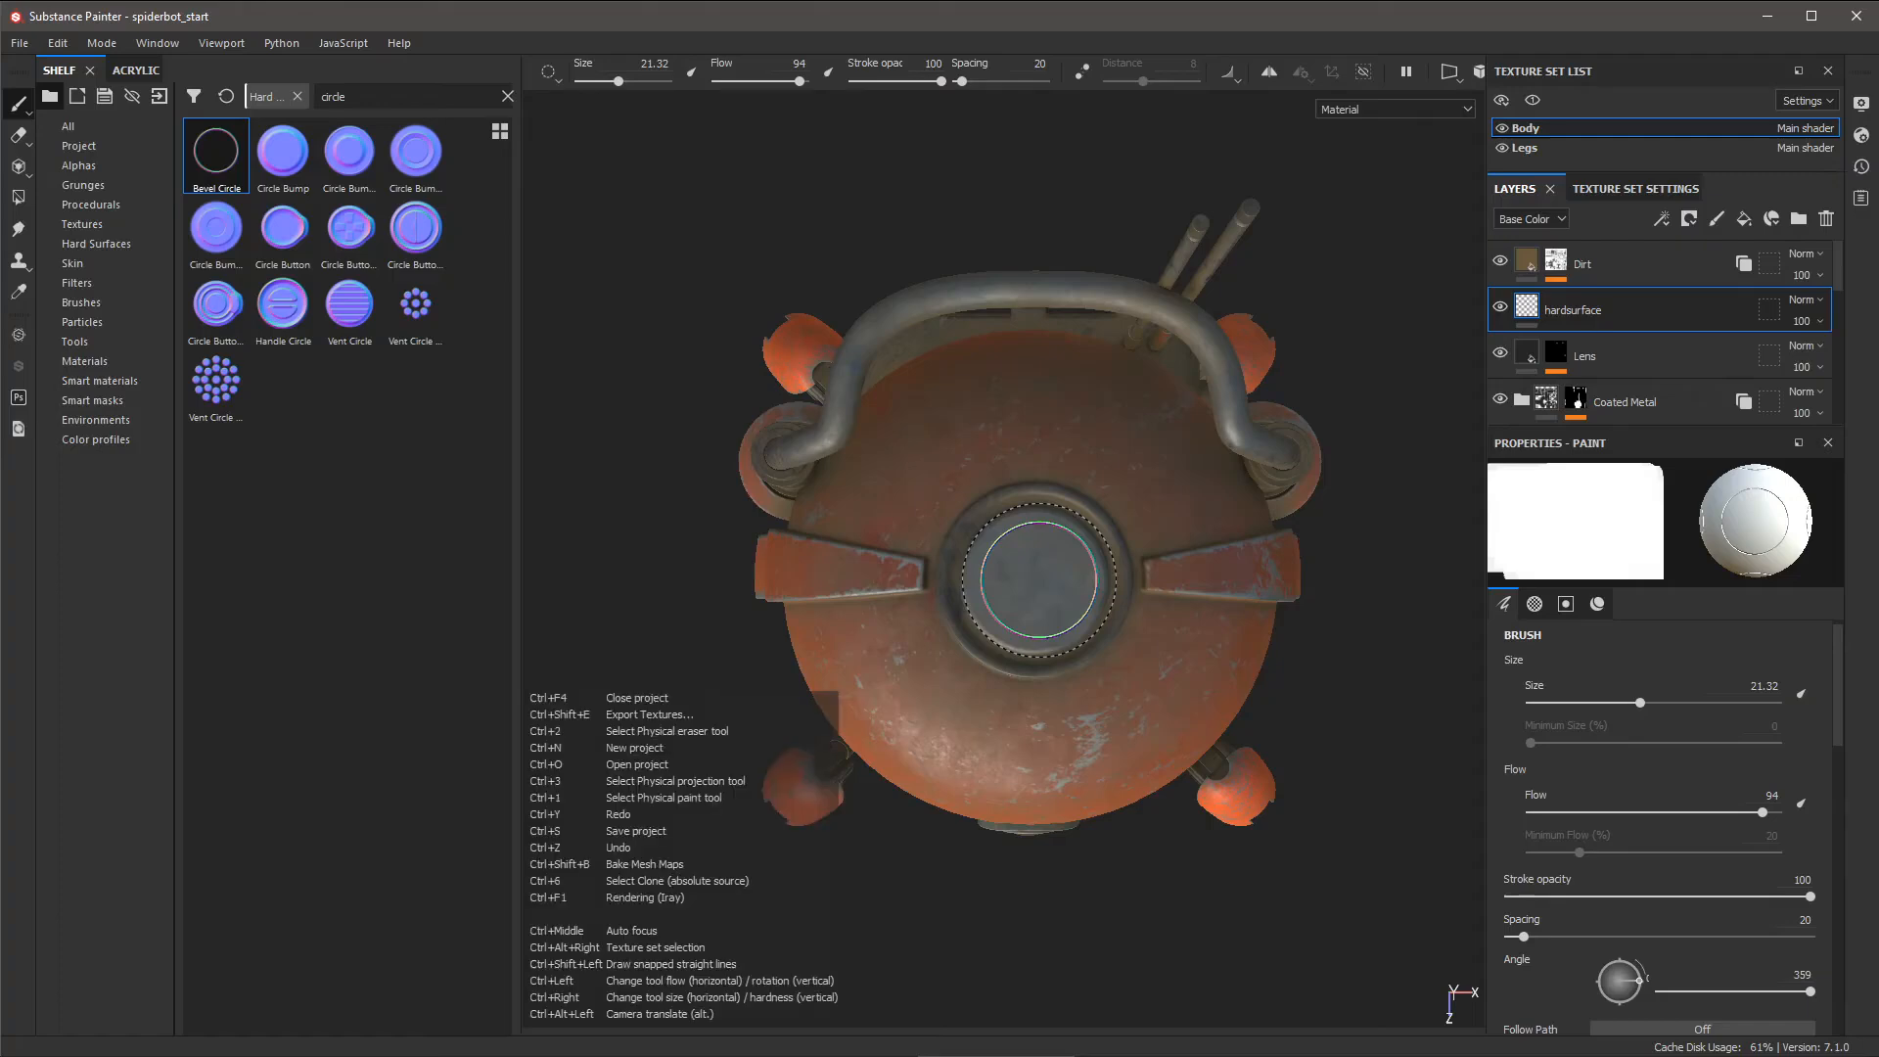
right_click_drag(1037, 583, 1196, 584, "ctrl")
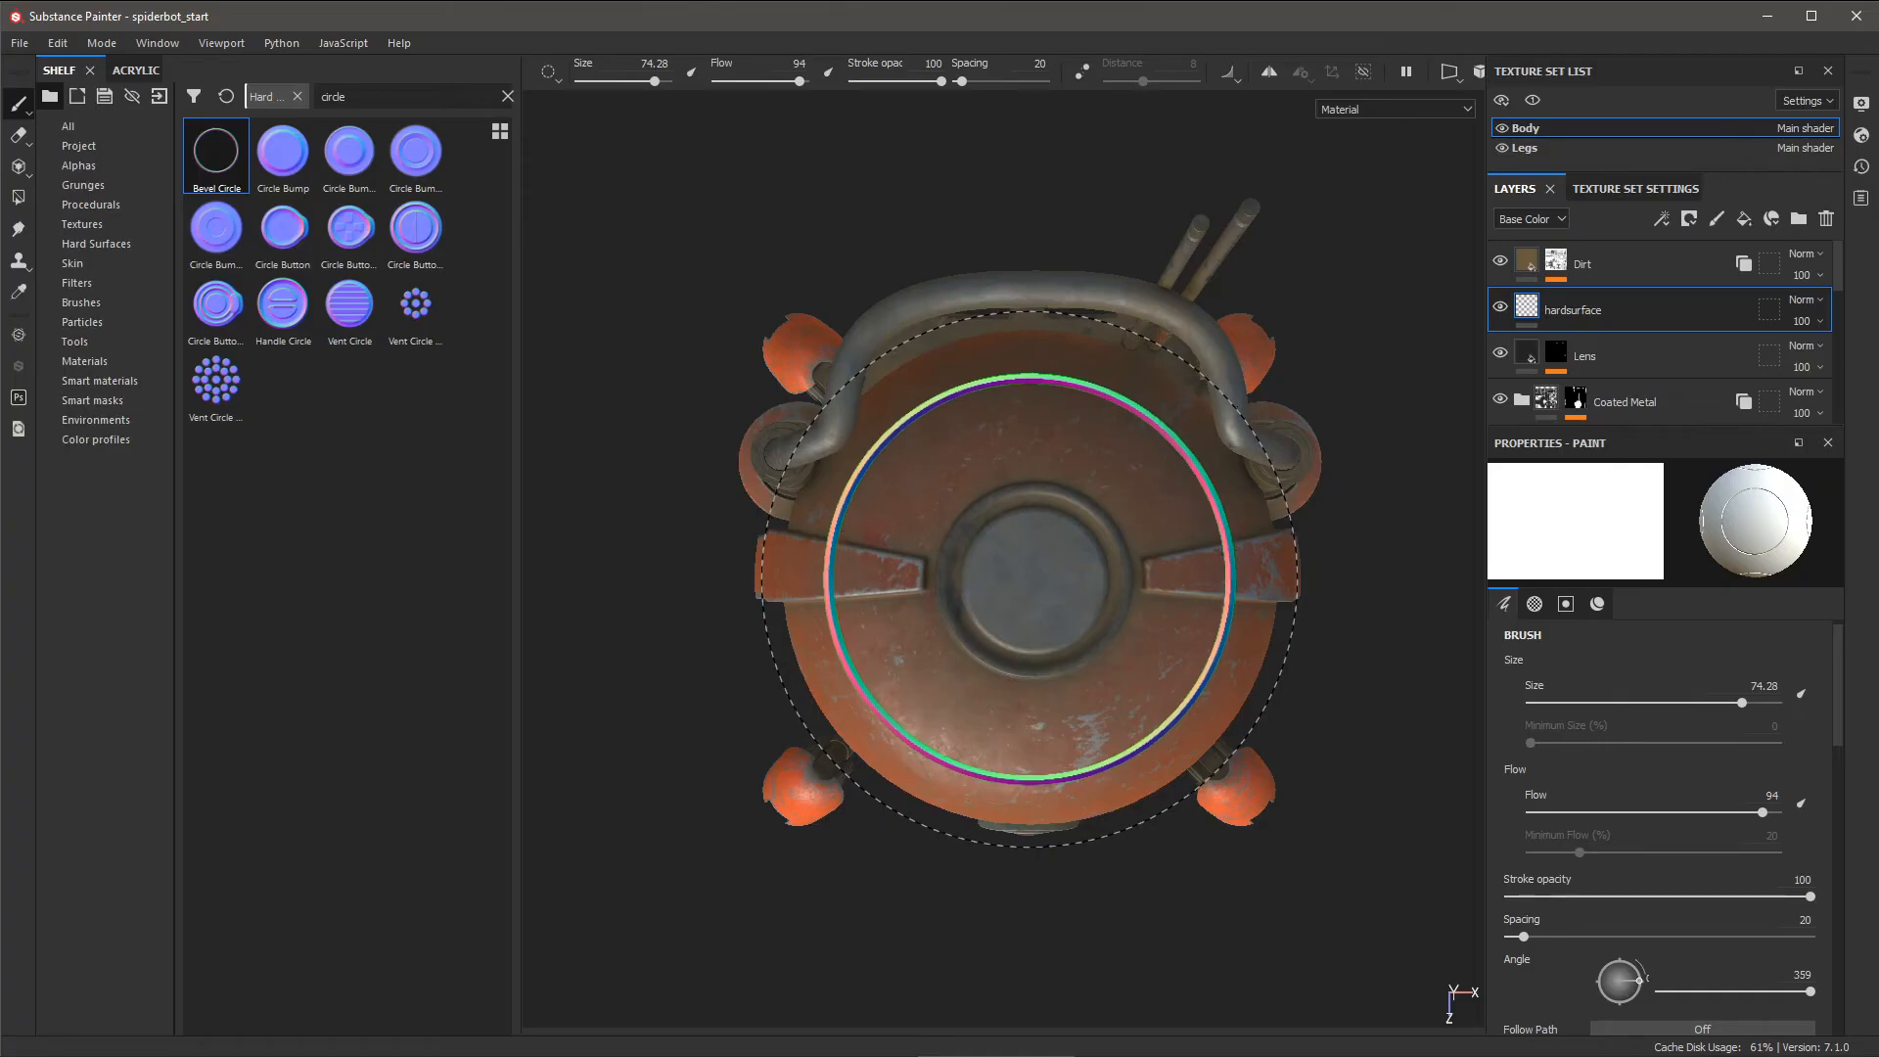
- With the Bevel Circle brush at 74.28, zoom out and orbit back to the robot's front
right_click_drag(1216, 796, 1005, 752, "alt")
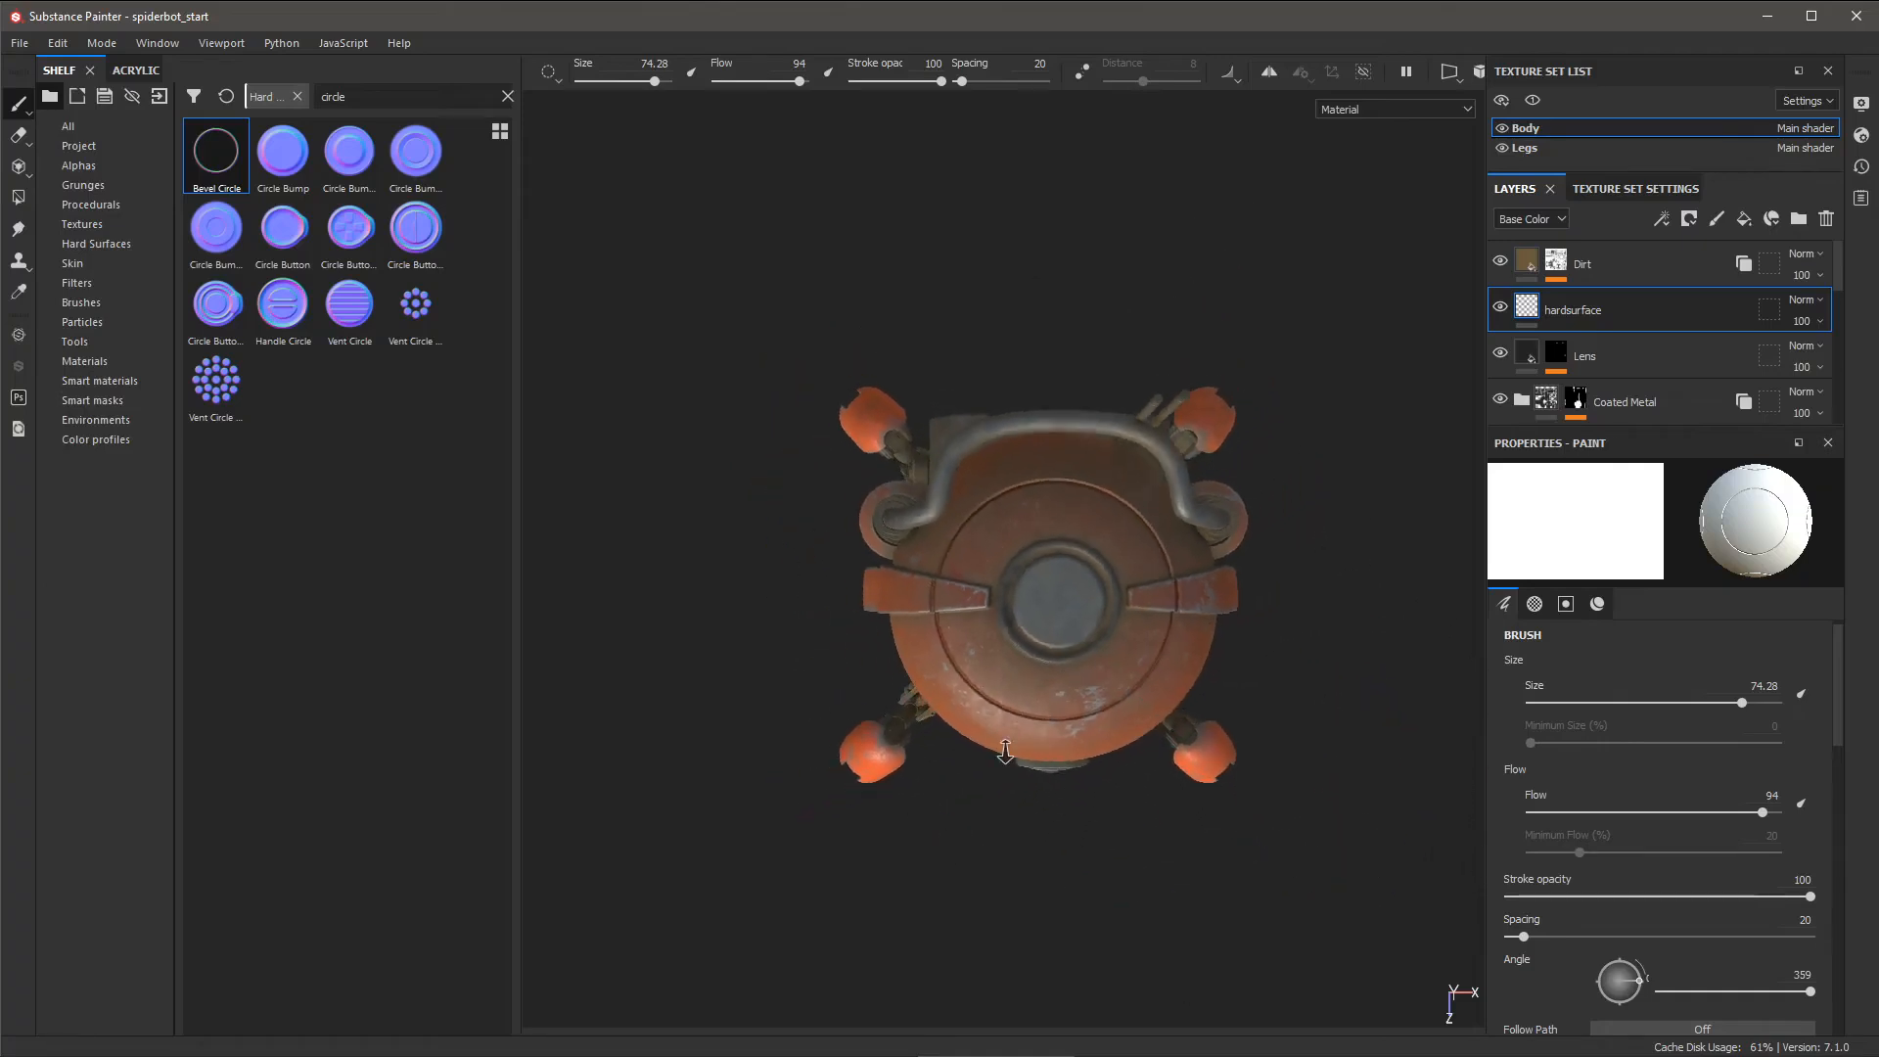
mouse_move(1005, 752)
left_mouse_down("alt")
mouse_move(986, 747)
mouse_move(1103, 588)
mouse_move(1272, 609)
left_mouse_up("alt")
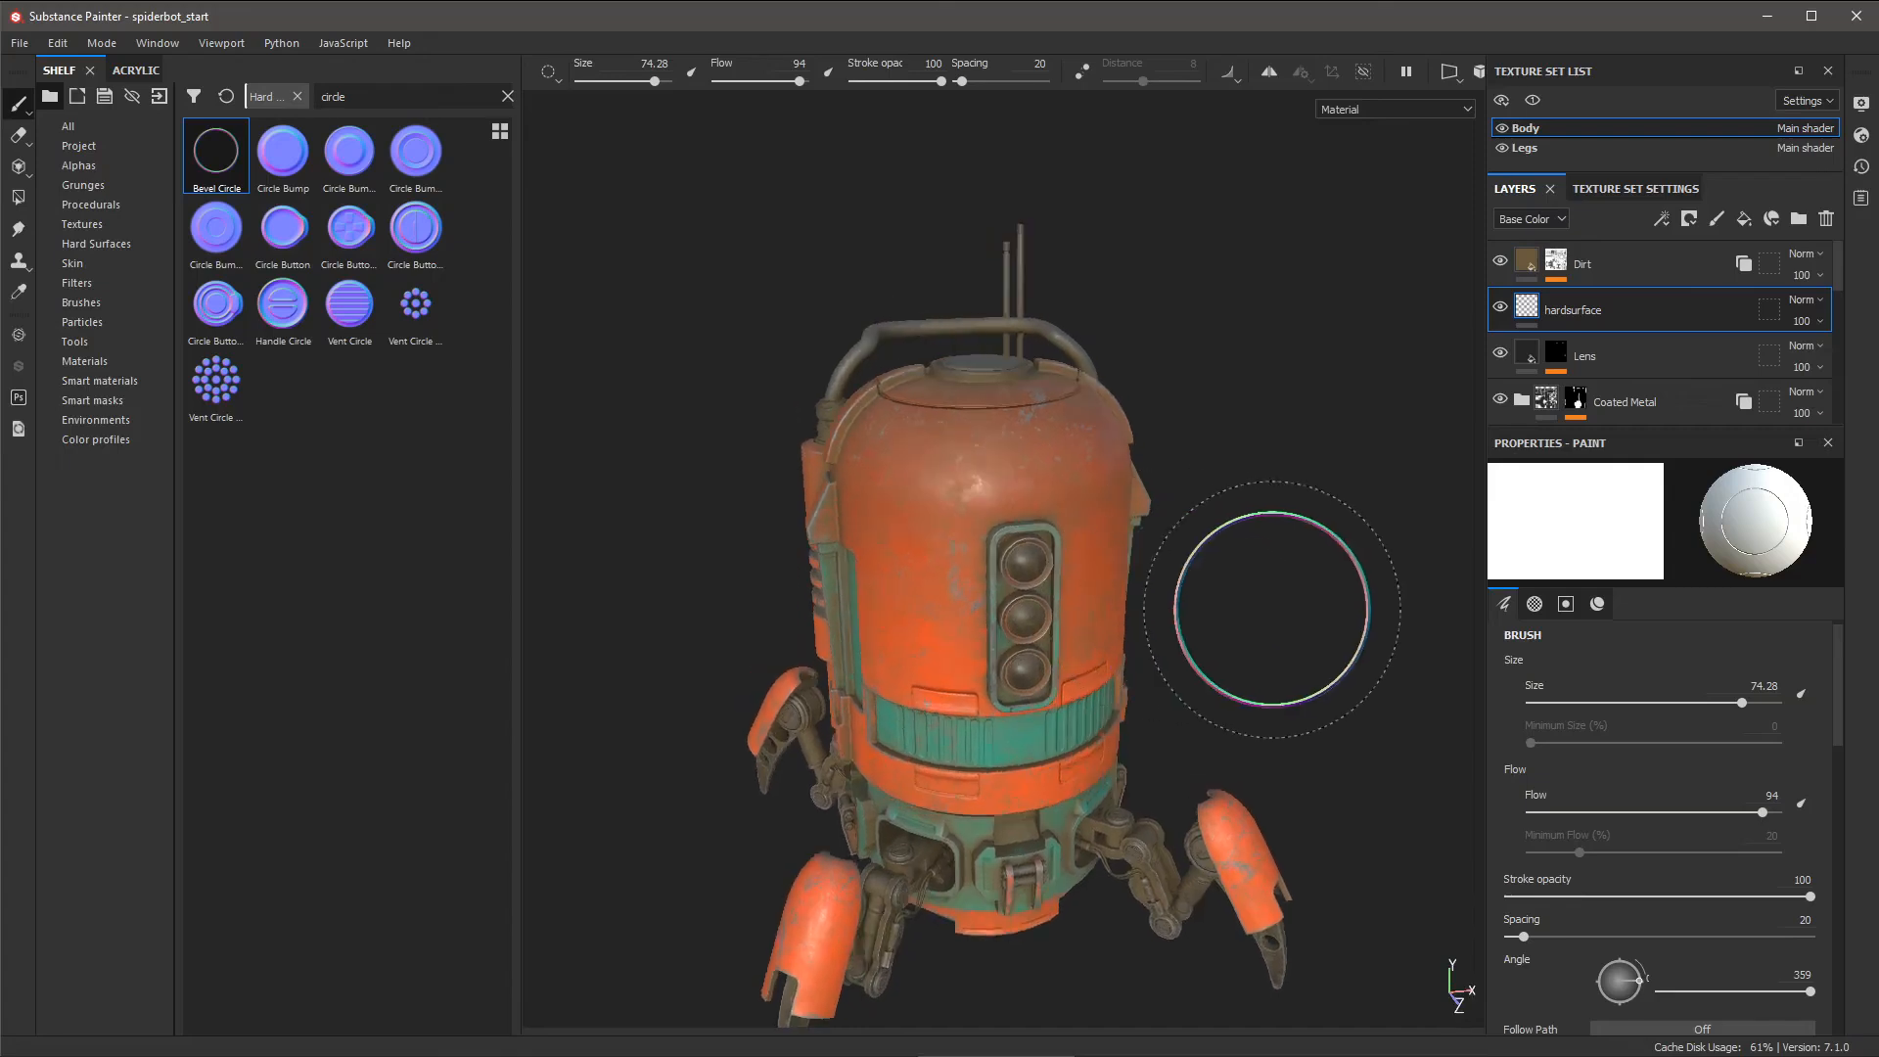
mouse_move(1164, 469)
left_mouse_down("alt")
mouse_move(1106, 509)
mouse_move(1132, 536)
mouse_move(1096, 500)
left_mouse_up("alt")
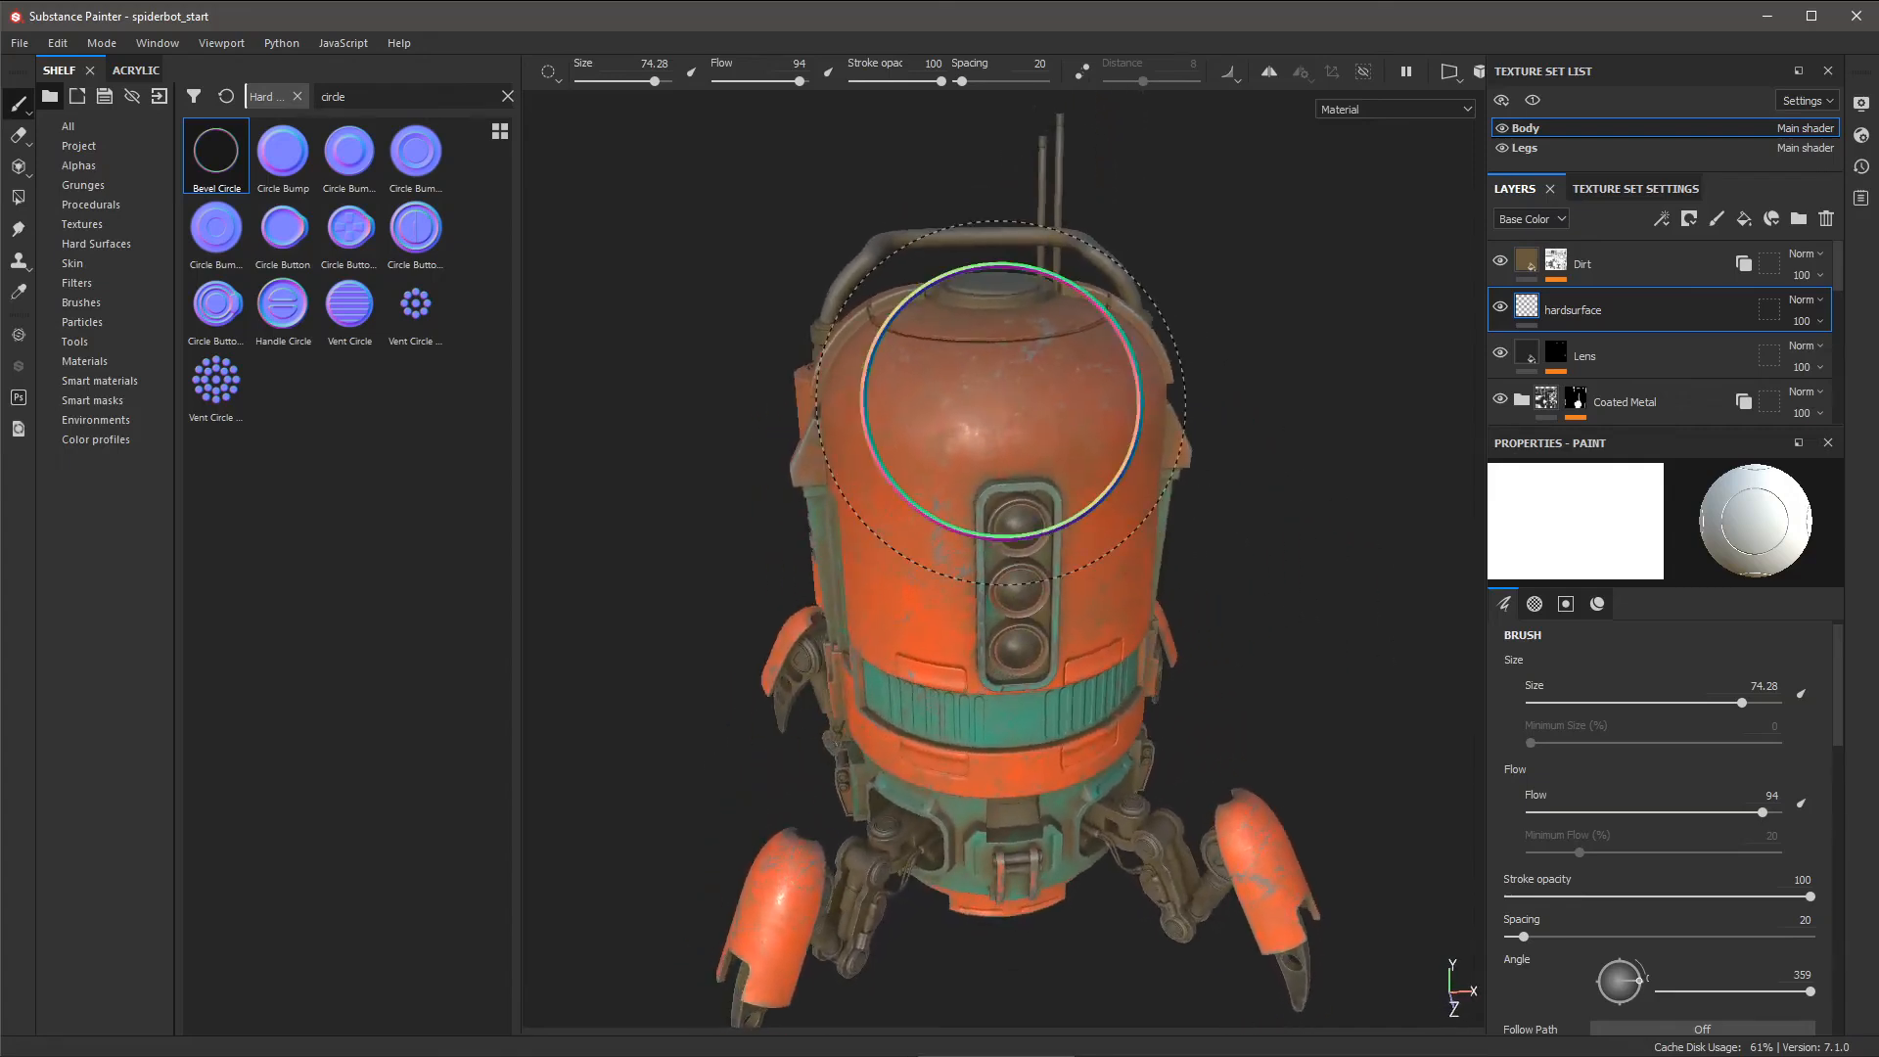
- Search the shelf for 'line' and assign Bevel Line as the brush's normal stamp
left_click(411, 96)
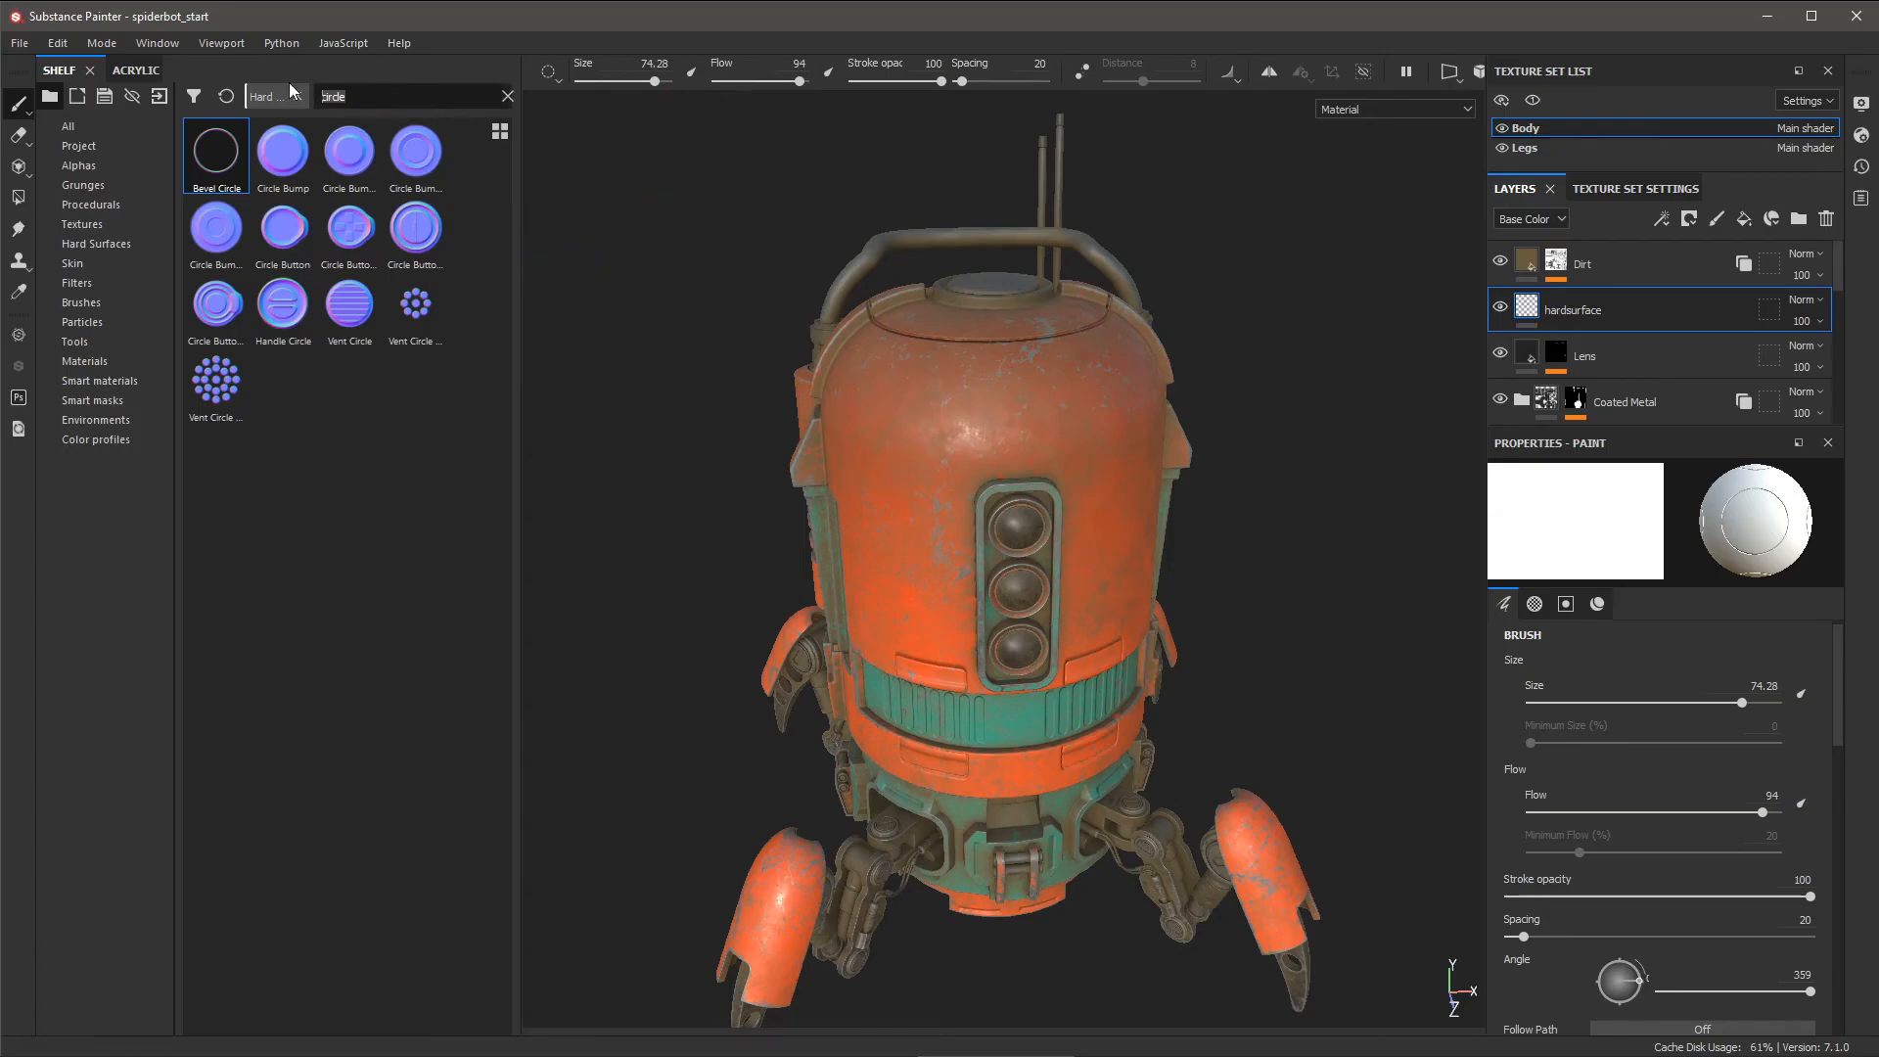
type("line")
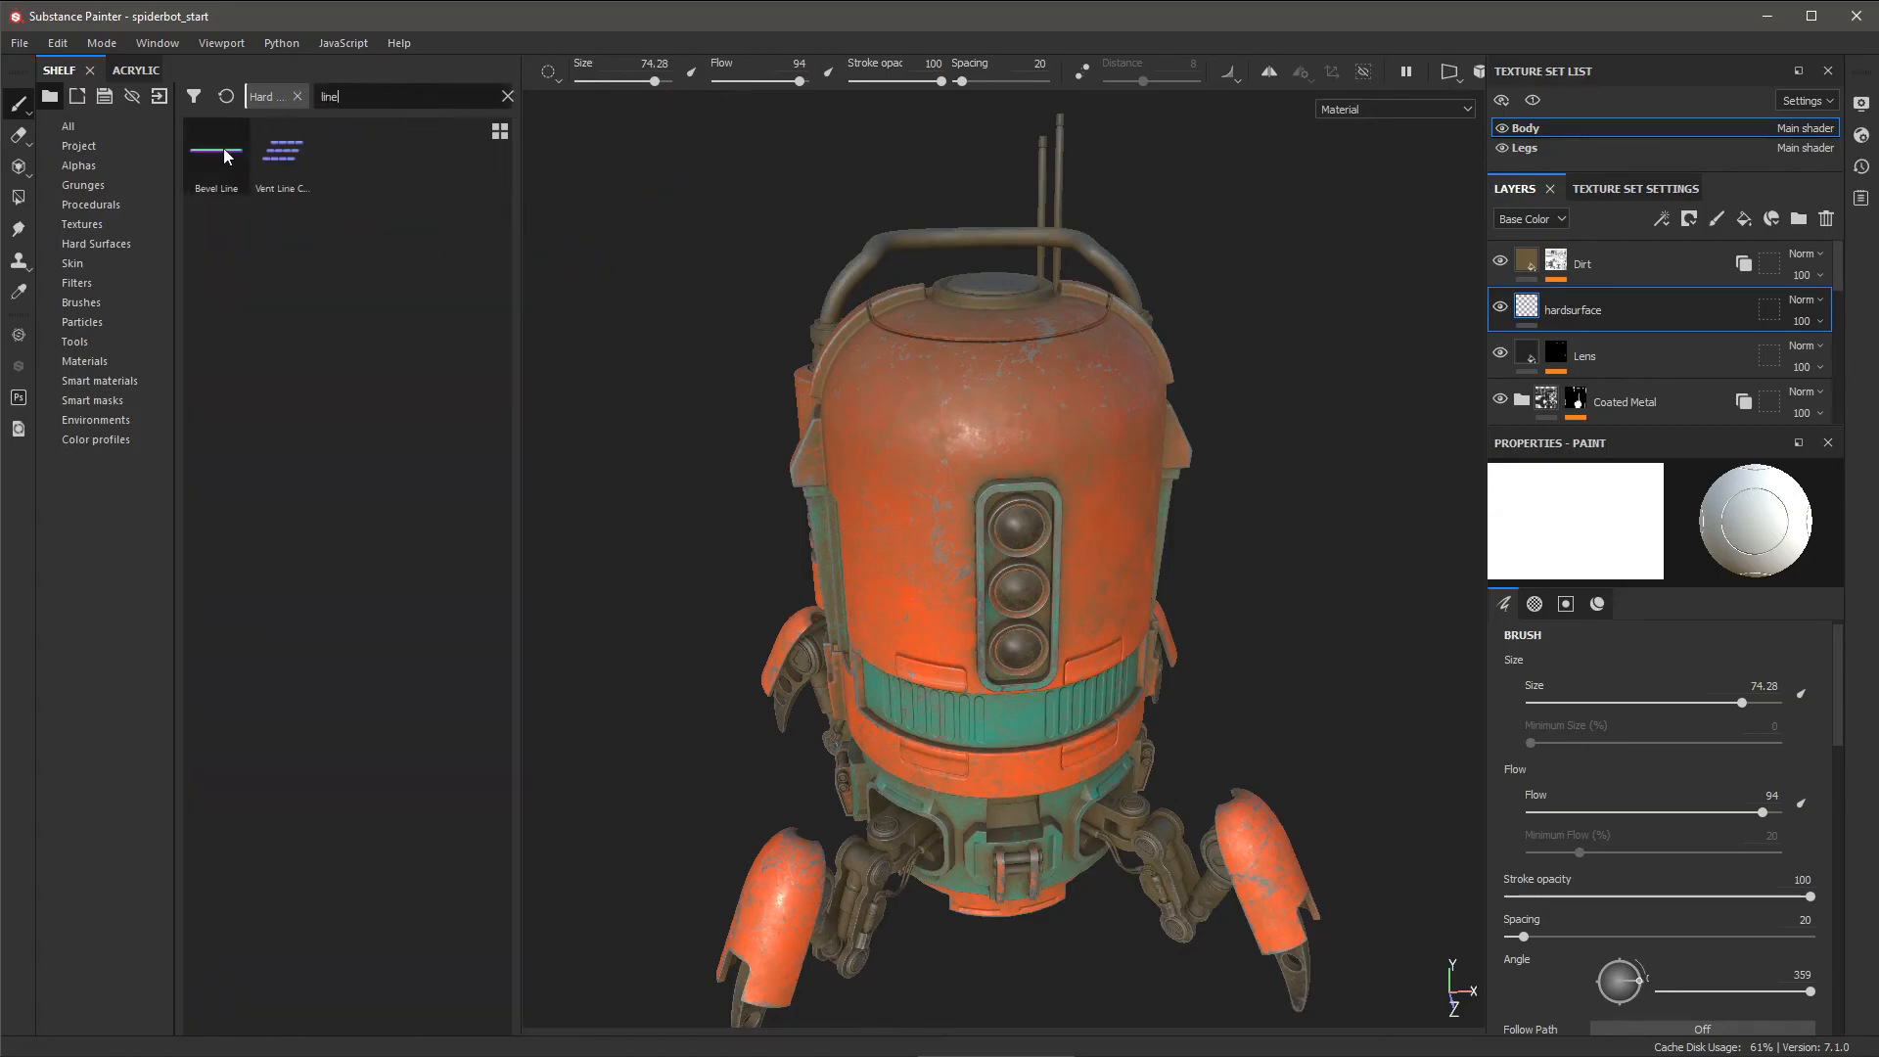
mouse_move(225, 157)
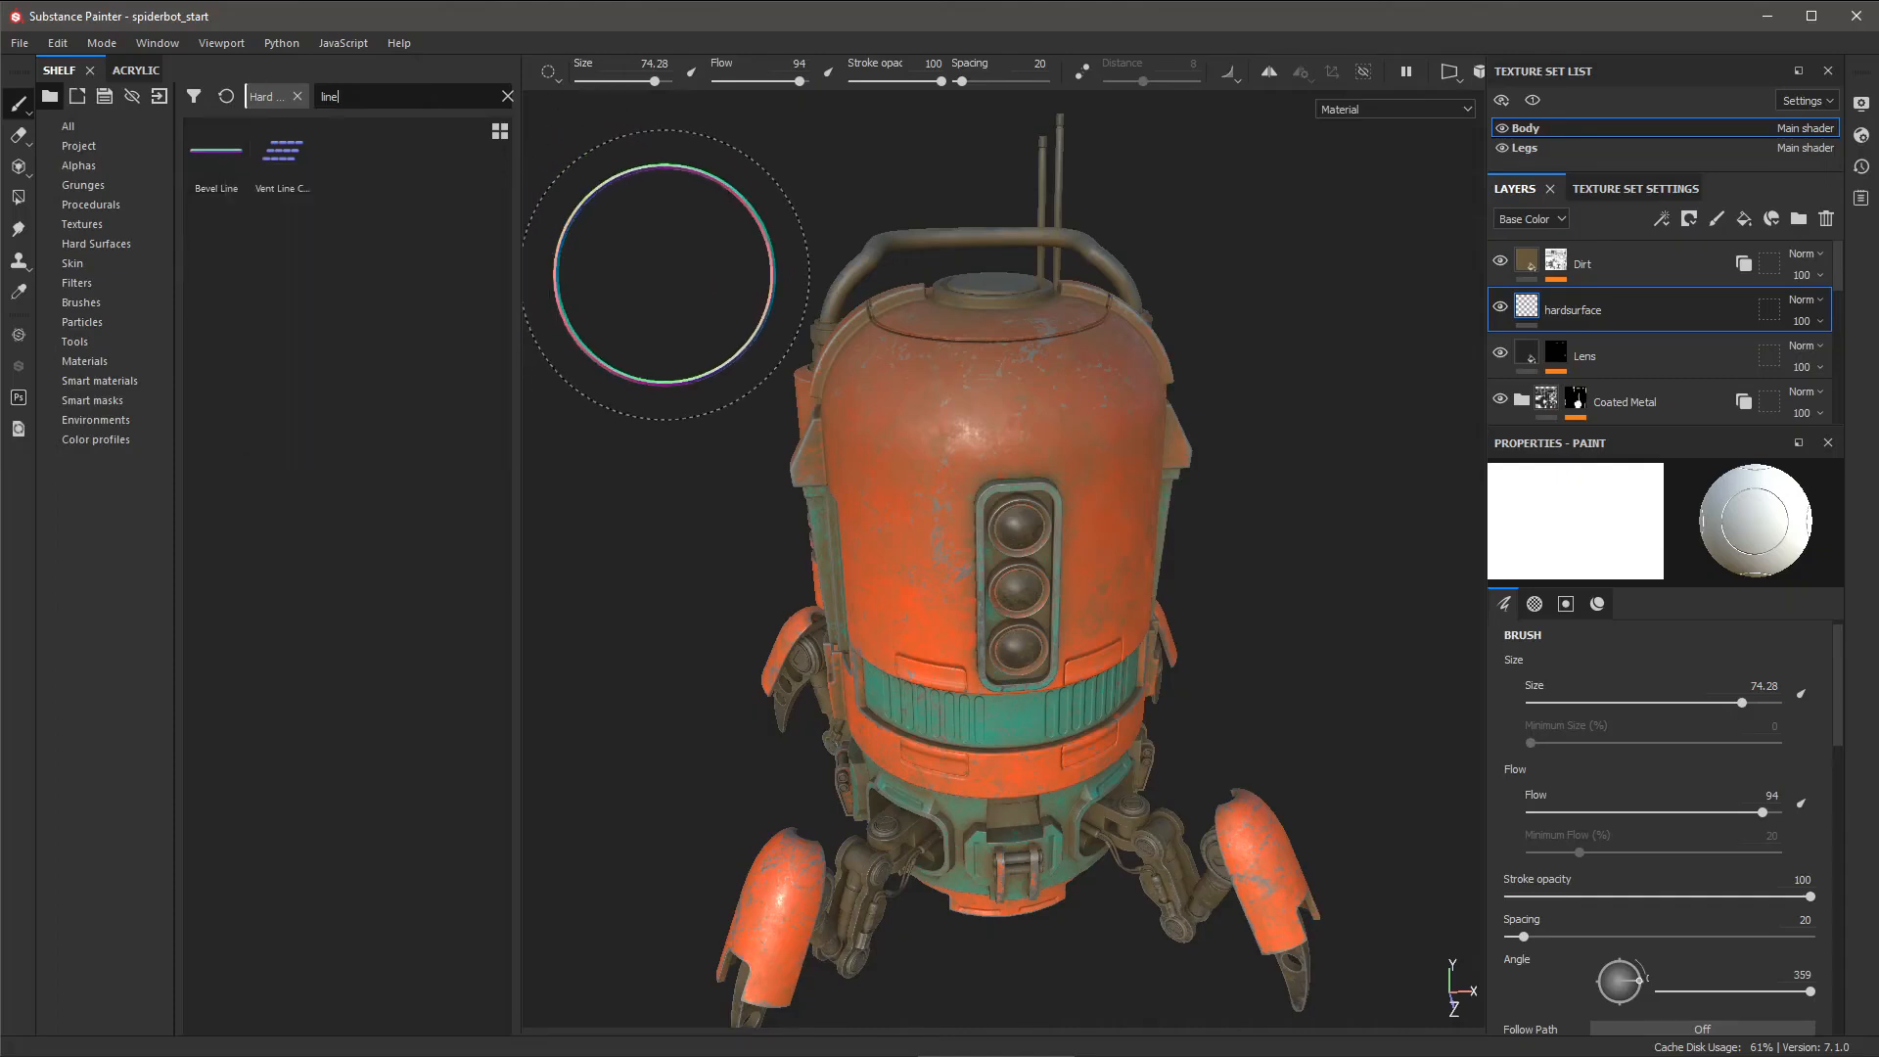
right_click(666, 278)
left_click(767, 288)
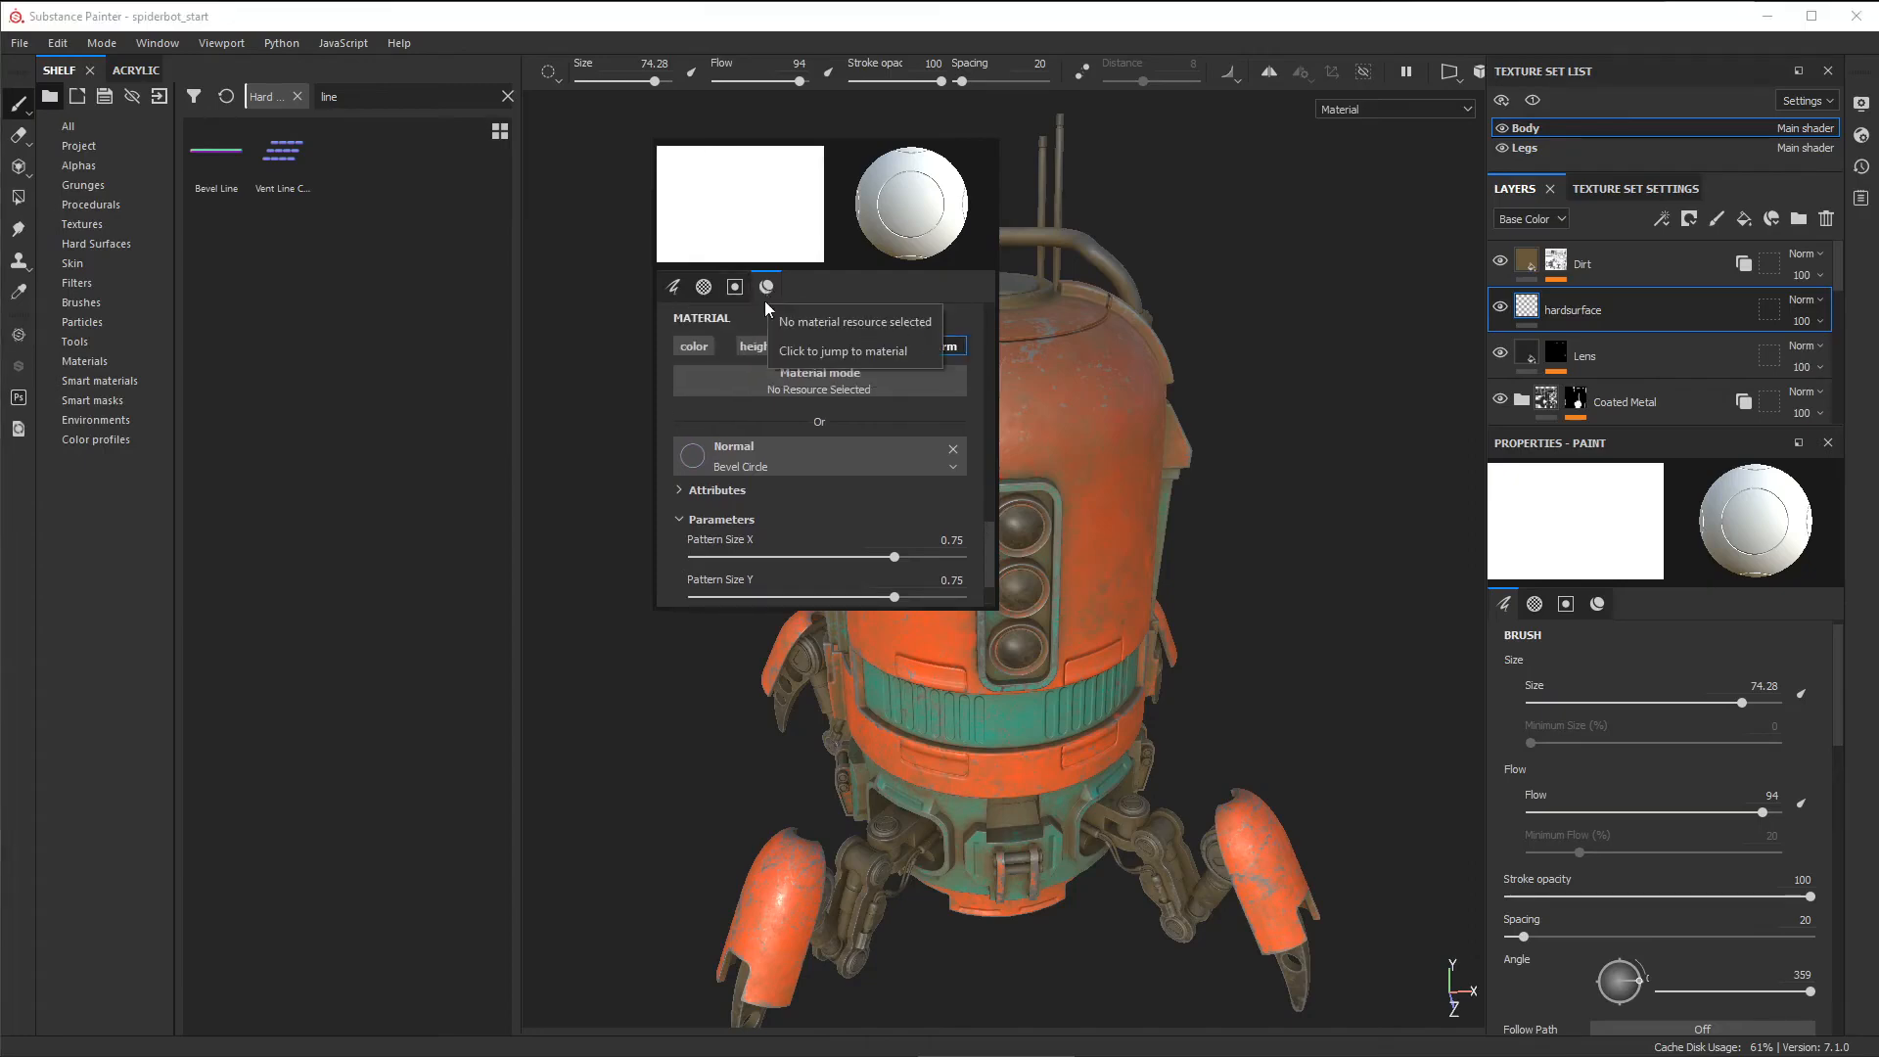
left_click_drag(222, 194, 562, 465)
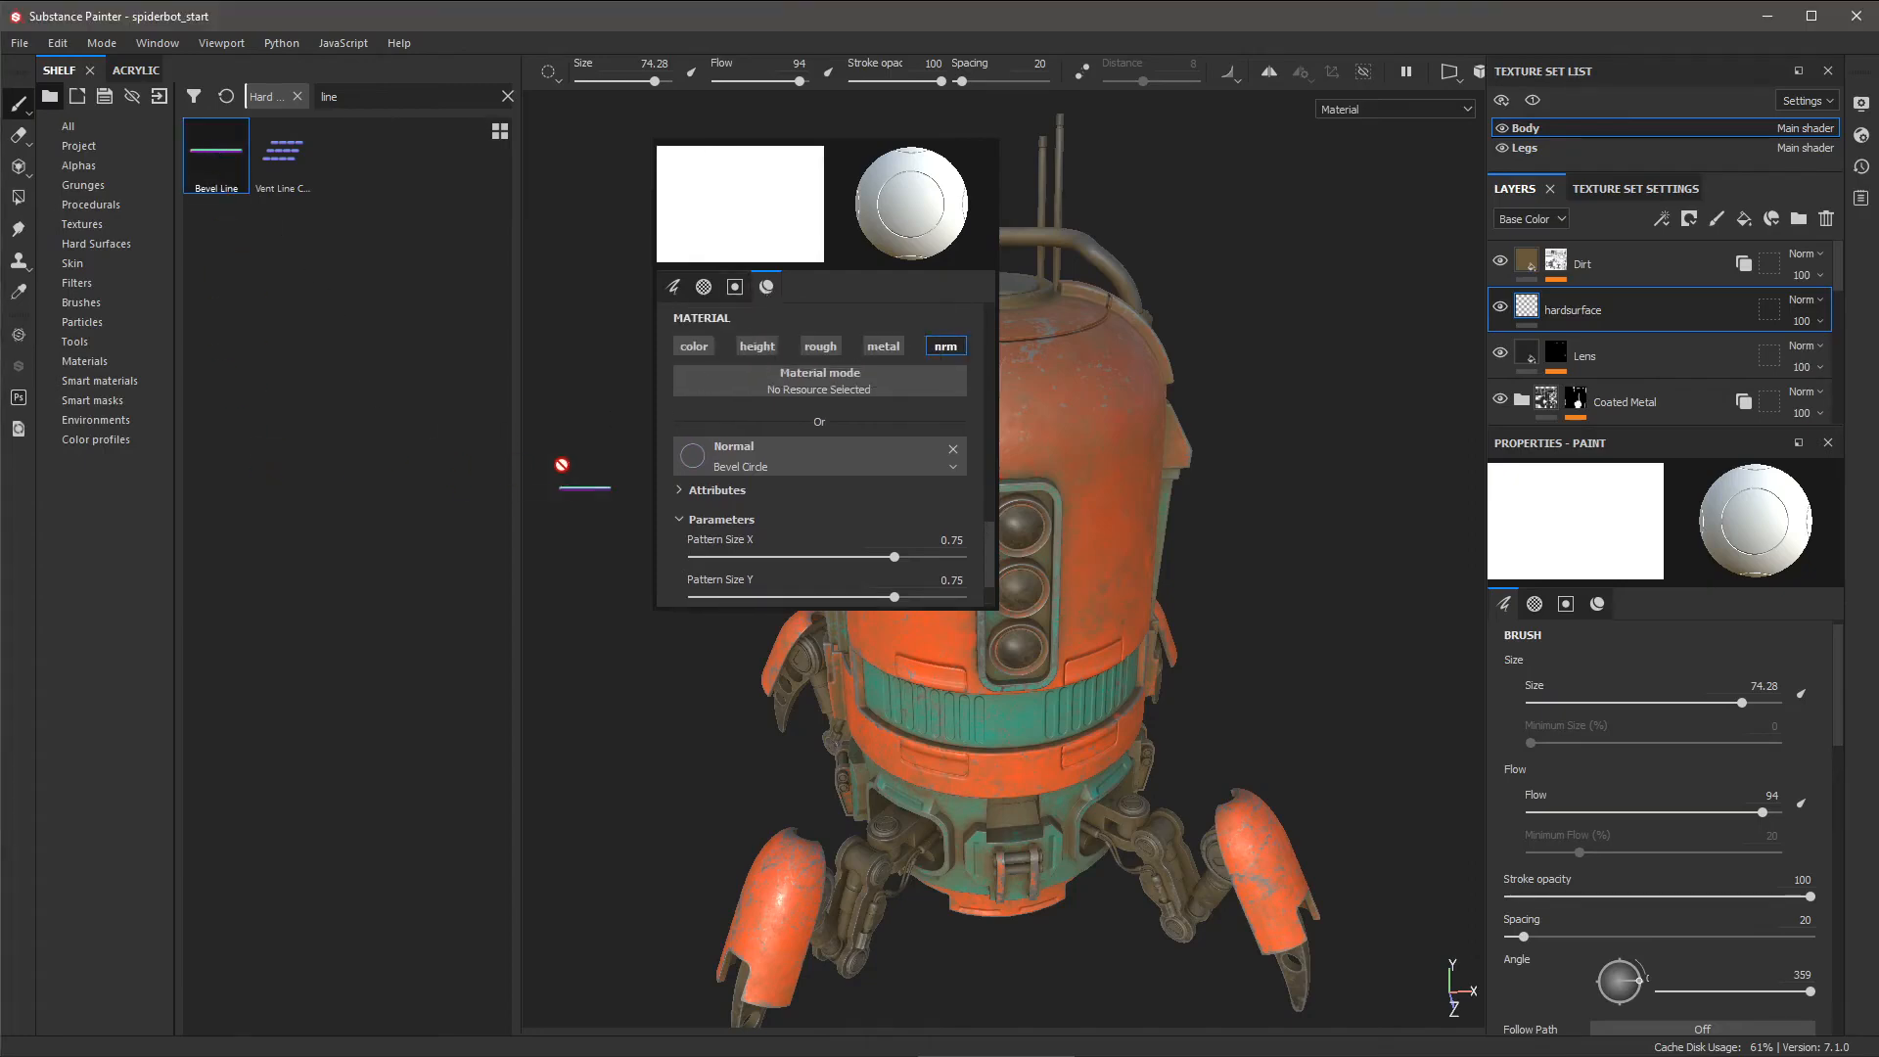
left_click_drag(813, 464, 797, 467)
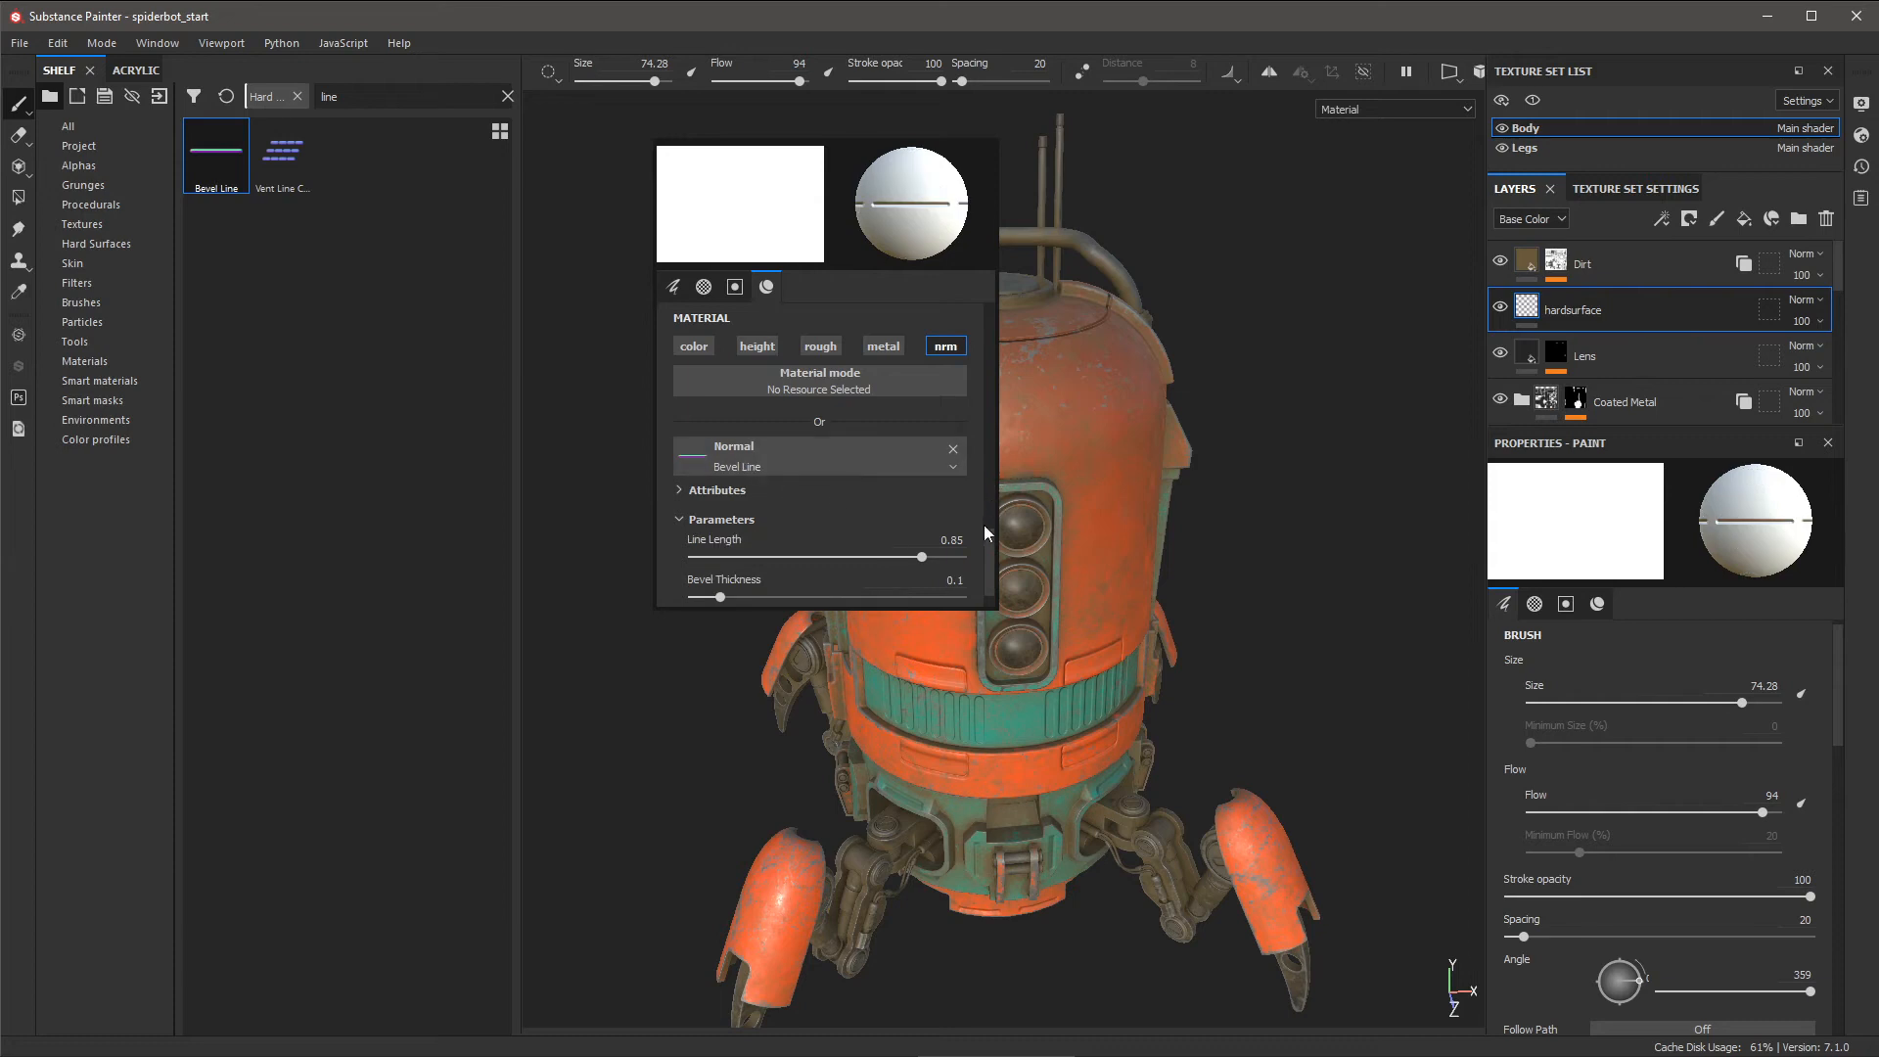
left_click_drag(983, 531, 984, 554)
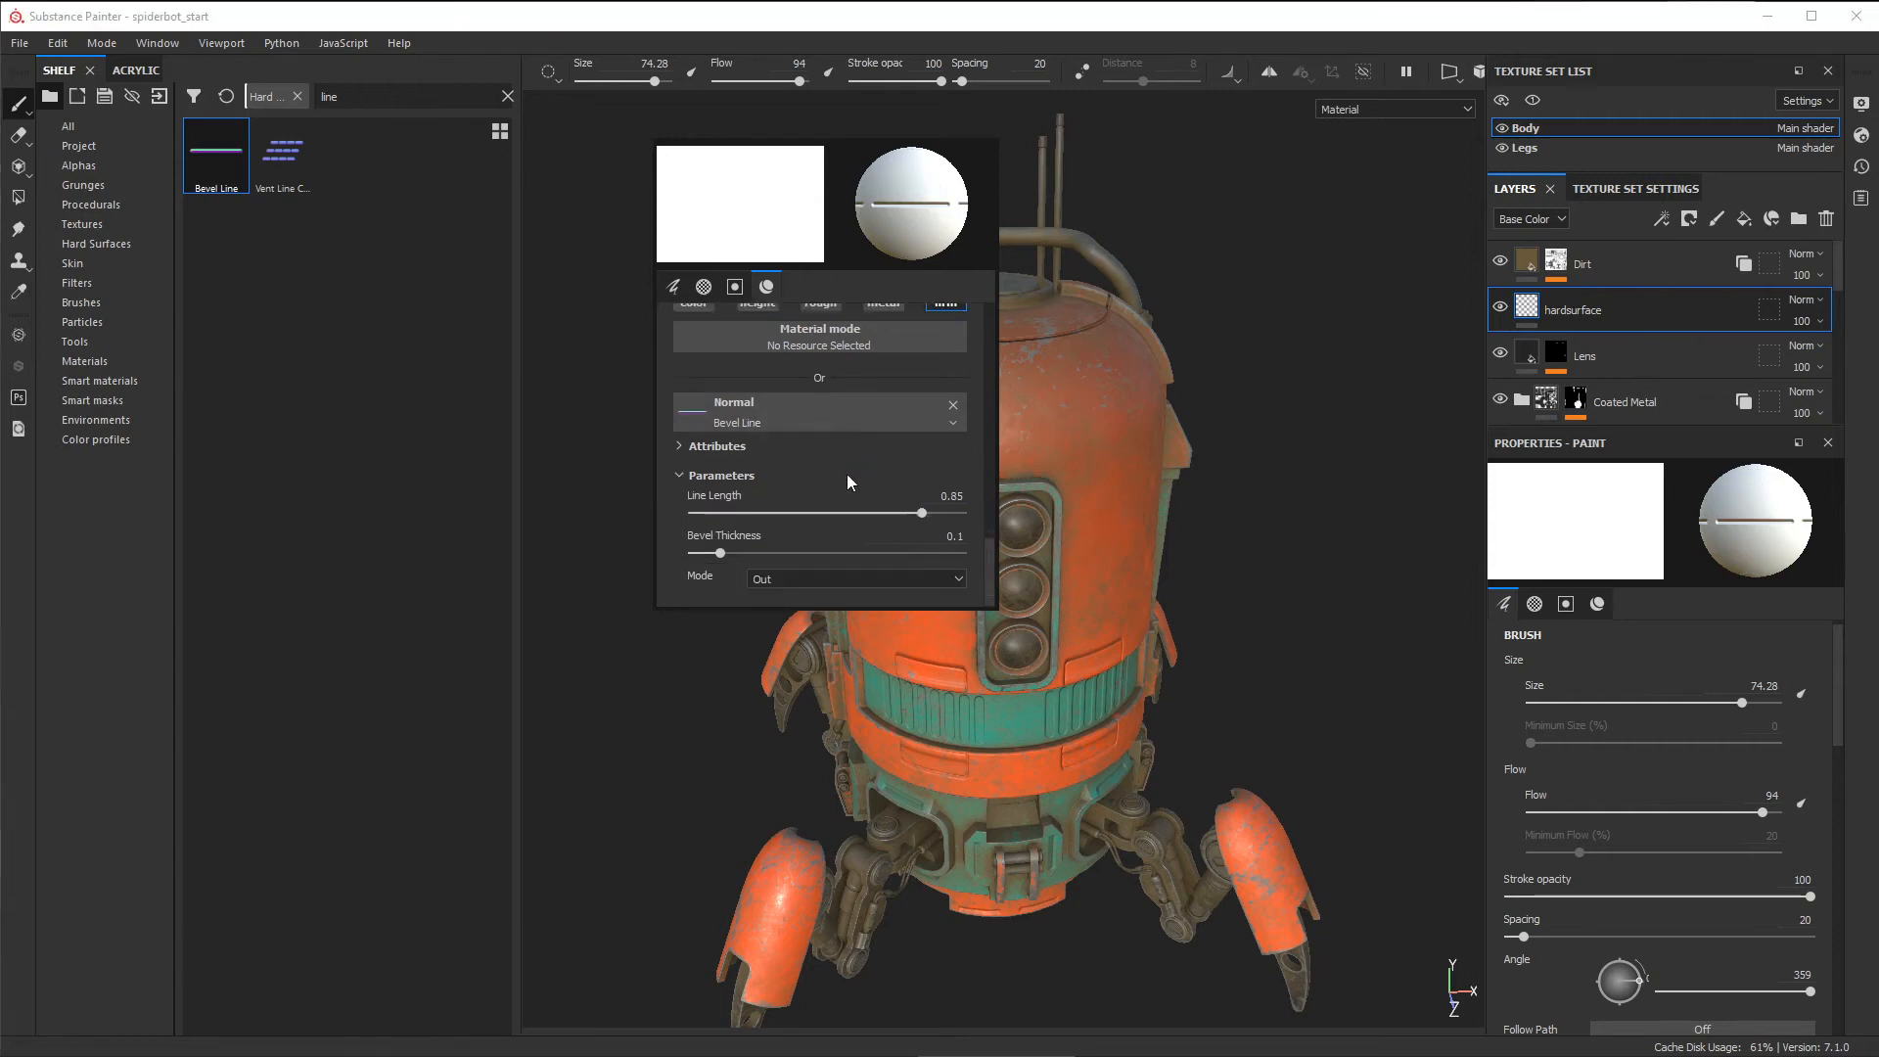
- Set the Bevel Line's Bevel Thickness to 0.05
left_click(872, 534)
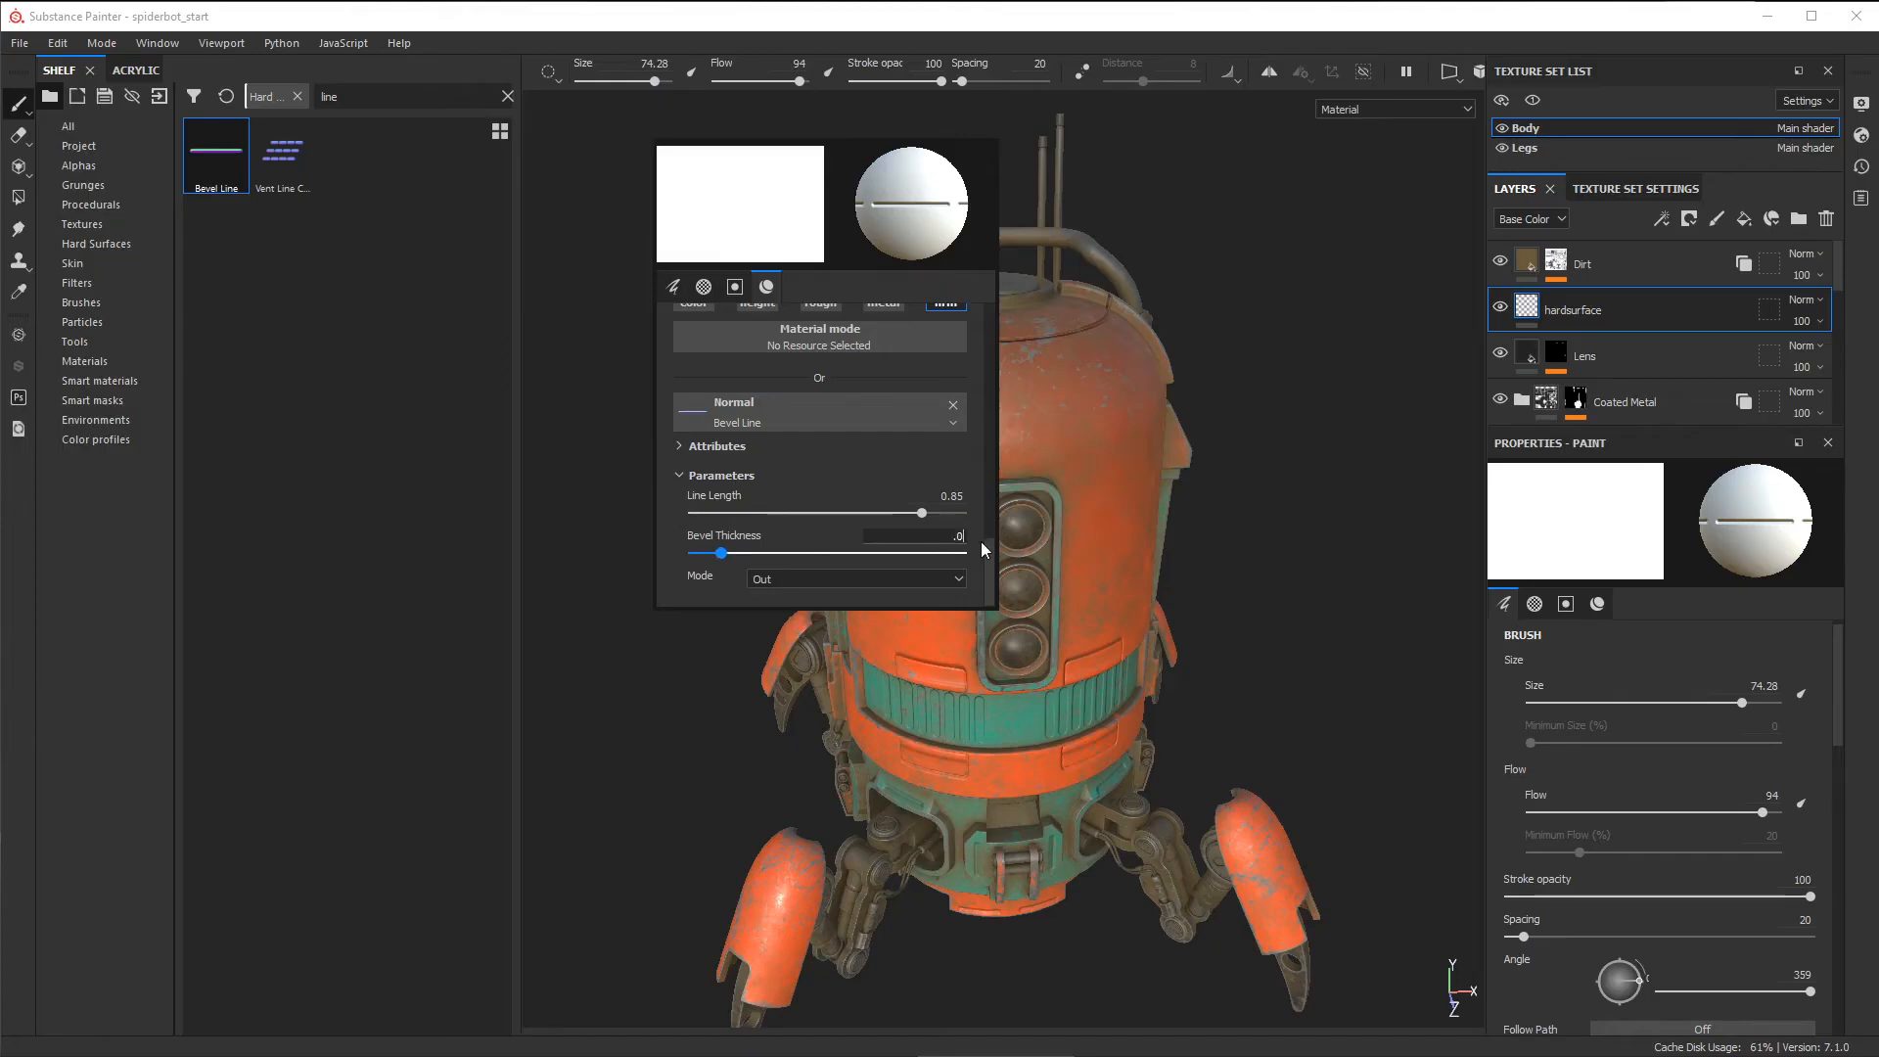
type(".05")
key("Return")
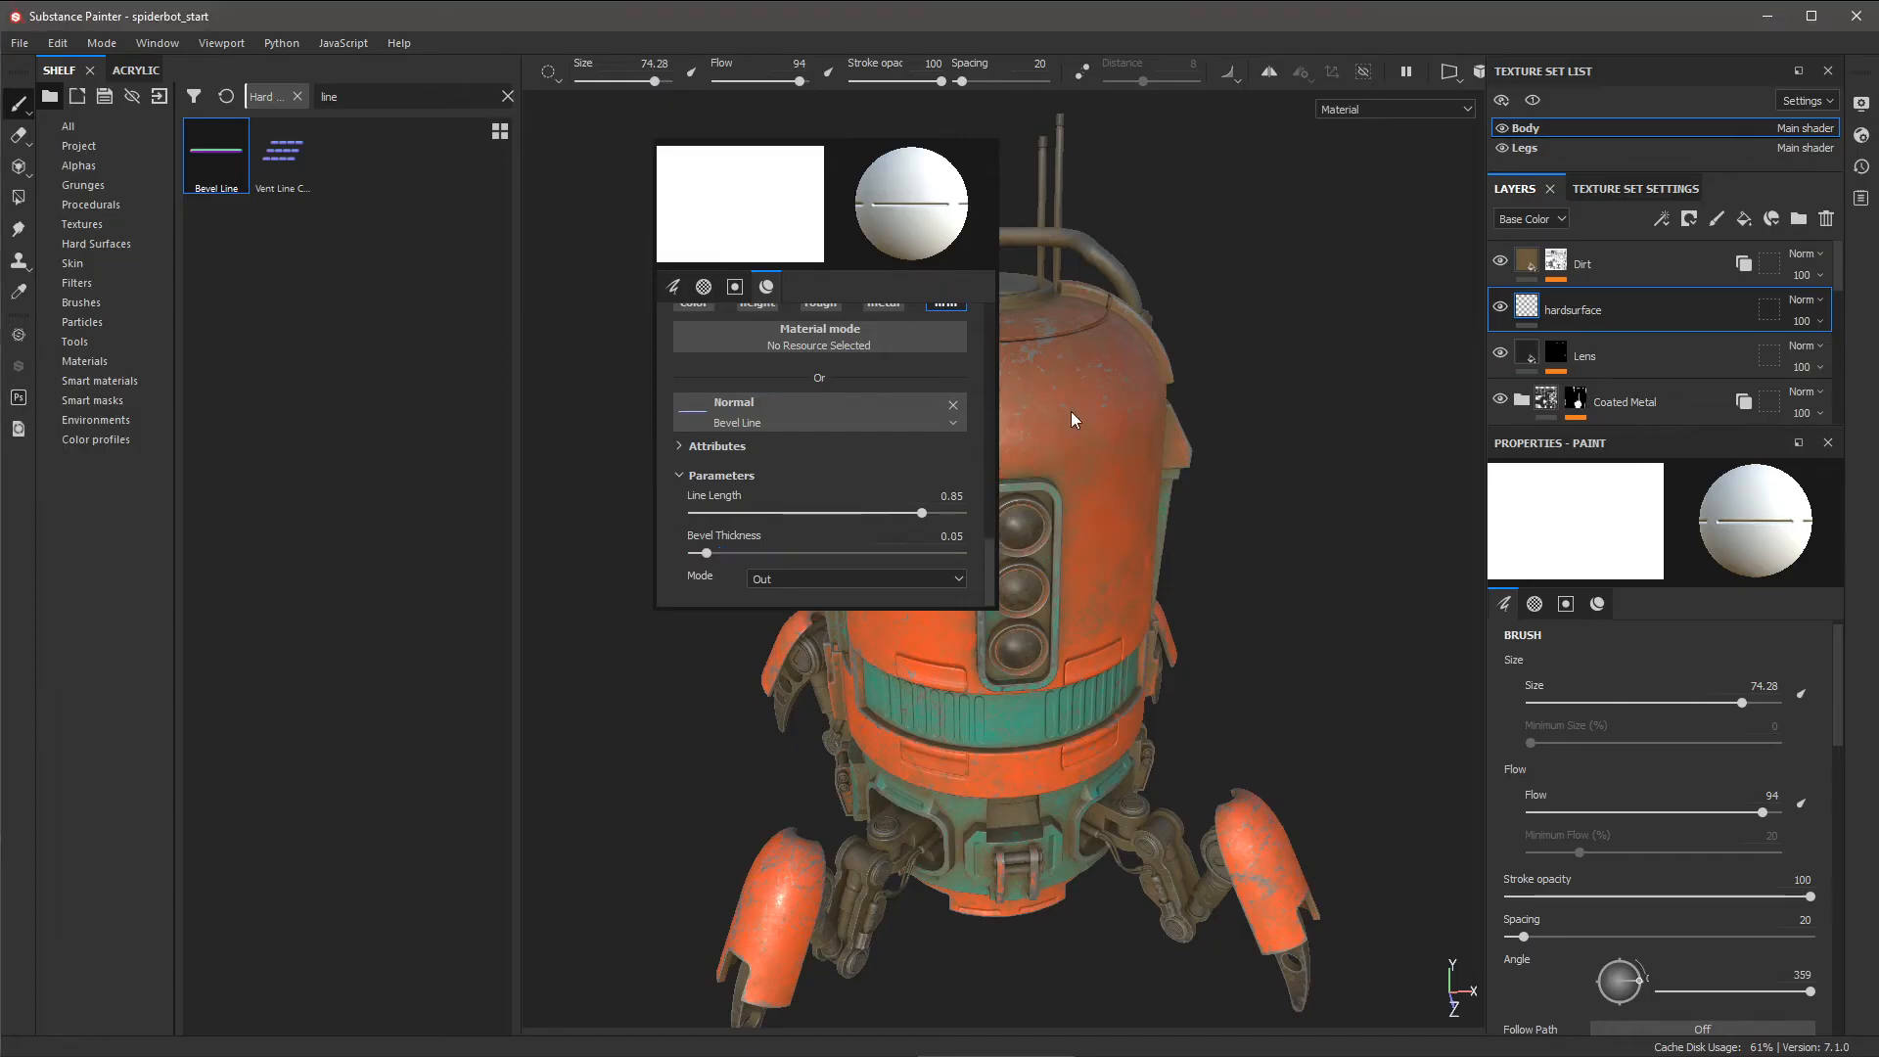
scroll(1086, 398, "up", 1)
- Turn the line stamp vertical at size 30.02 and stamp a panel line above the light panel
right_click_drag(1023, 425, 959, 425, "ctrl")
left_click_drag(1009, 403, 1009, 493, "ctrl")
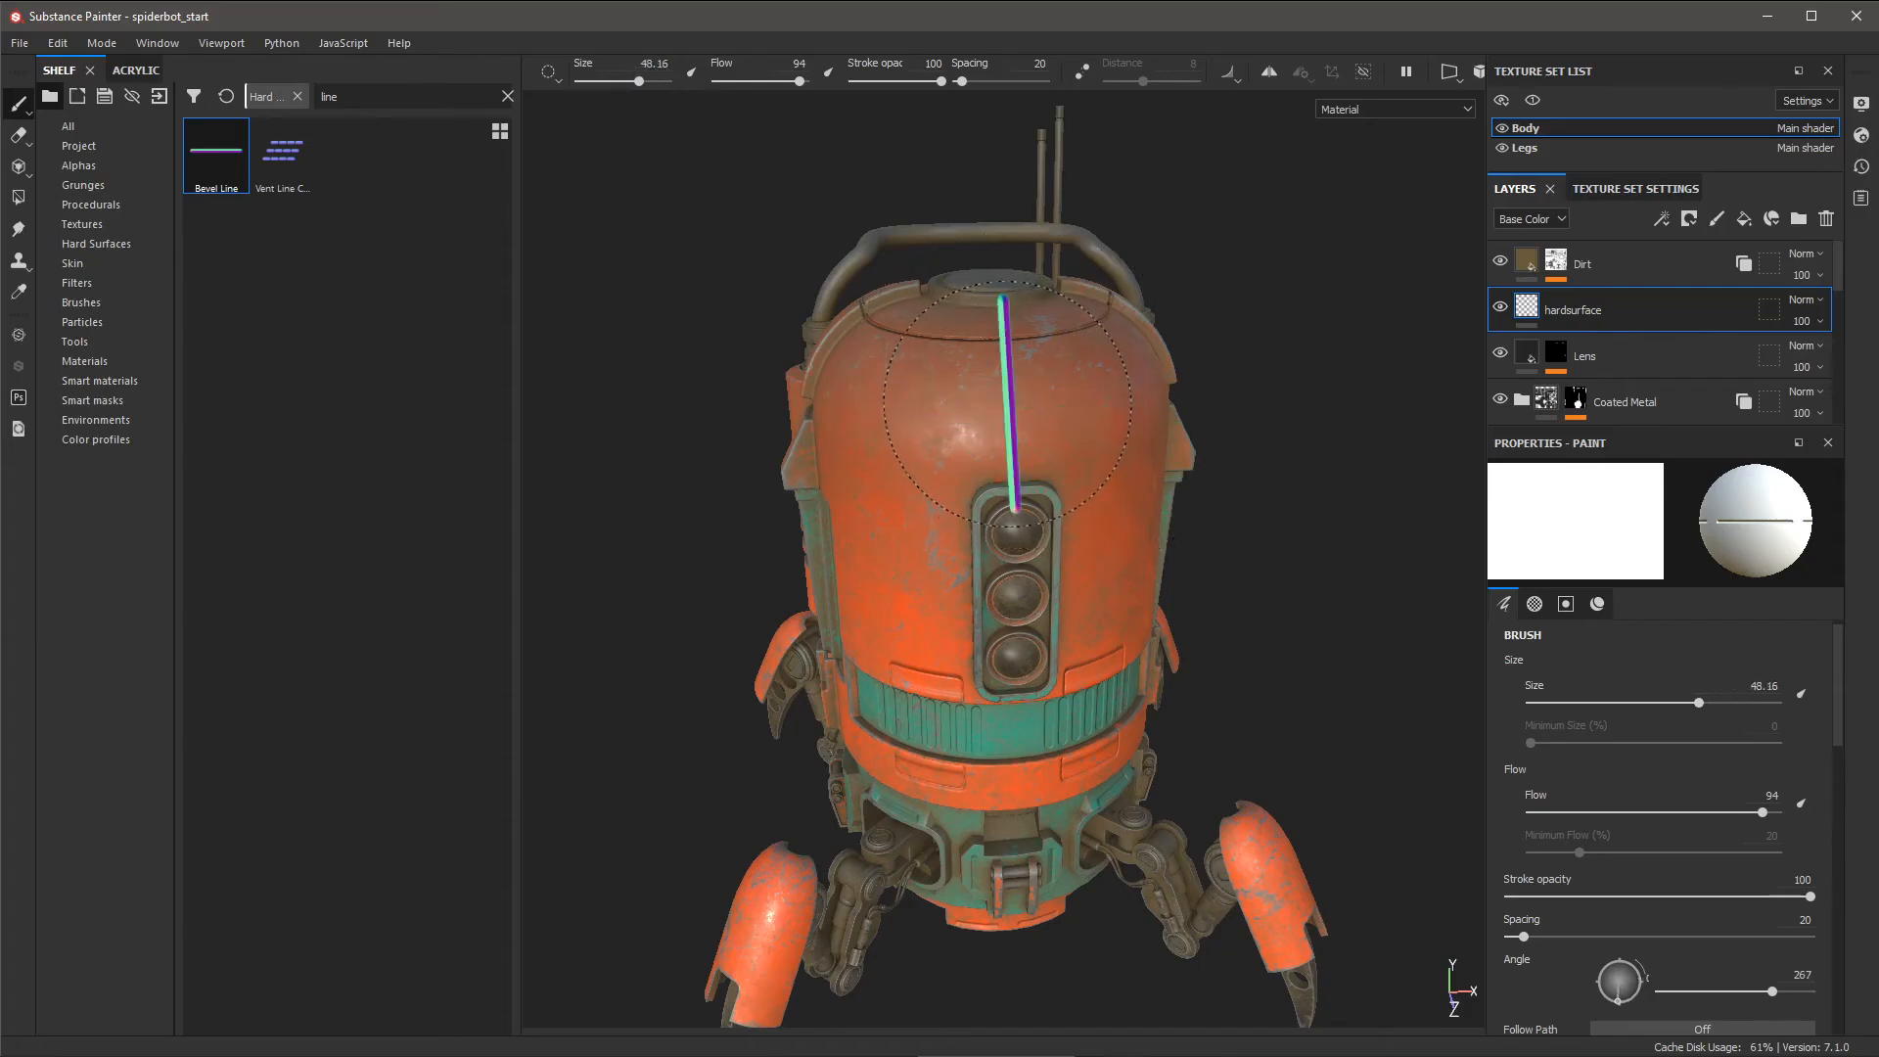
right_click_drag(1012, 408, 1000, 408, "ctrl")
left_click_drag(1014, 410, 1014, 409, "ctrl")
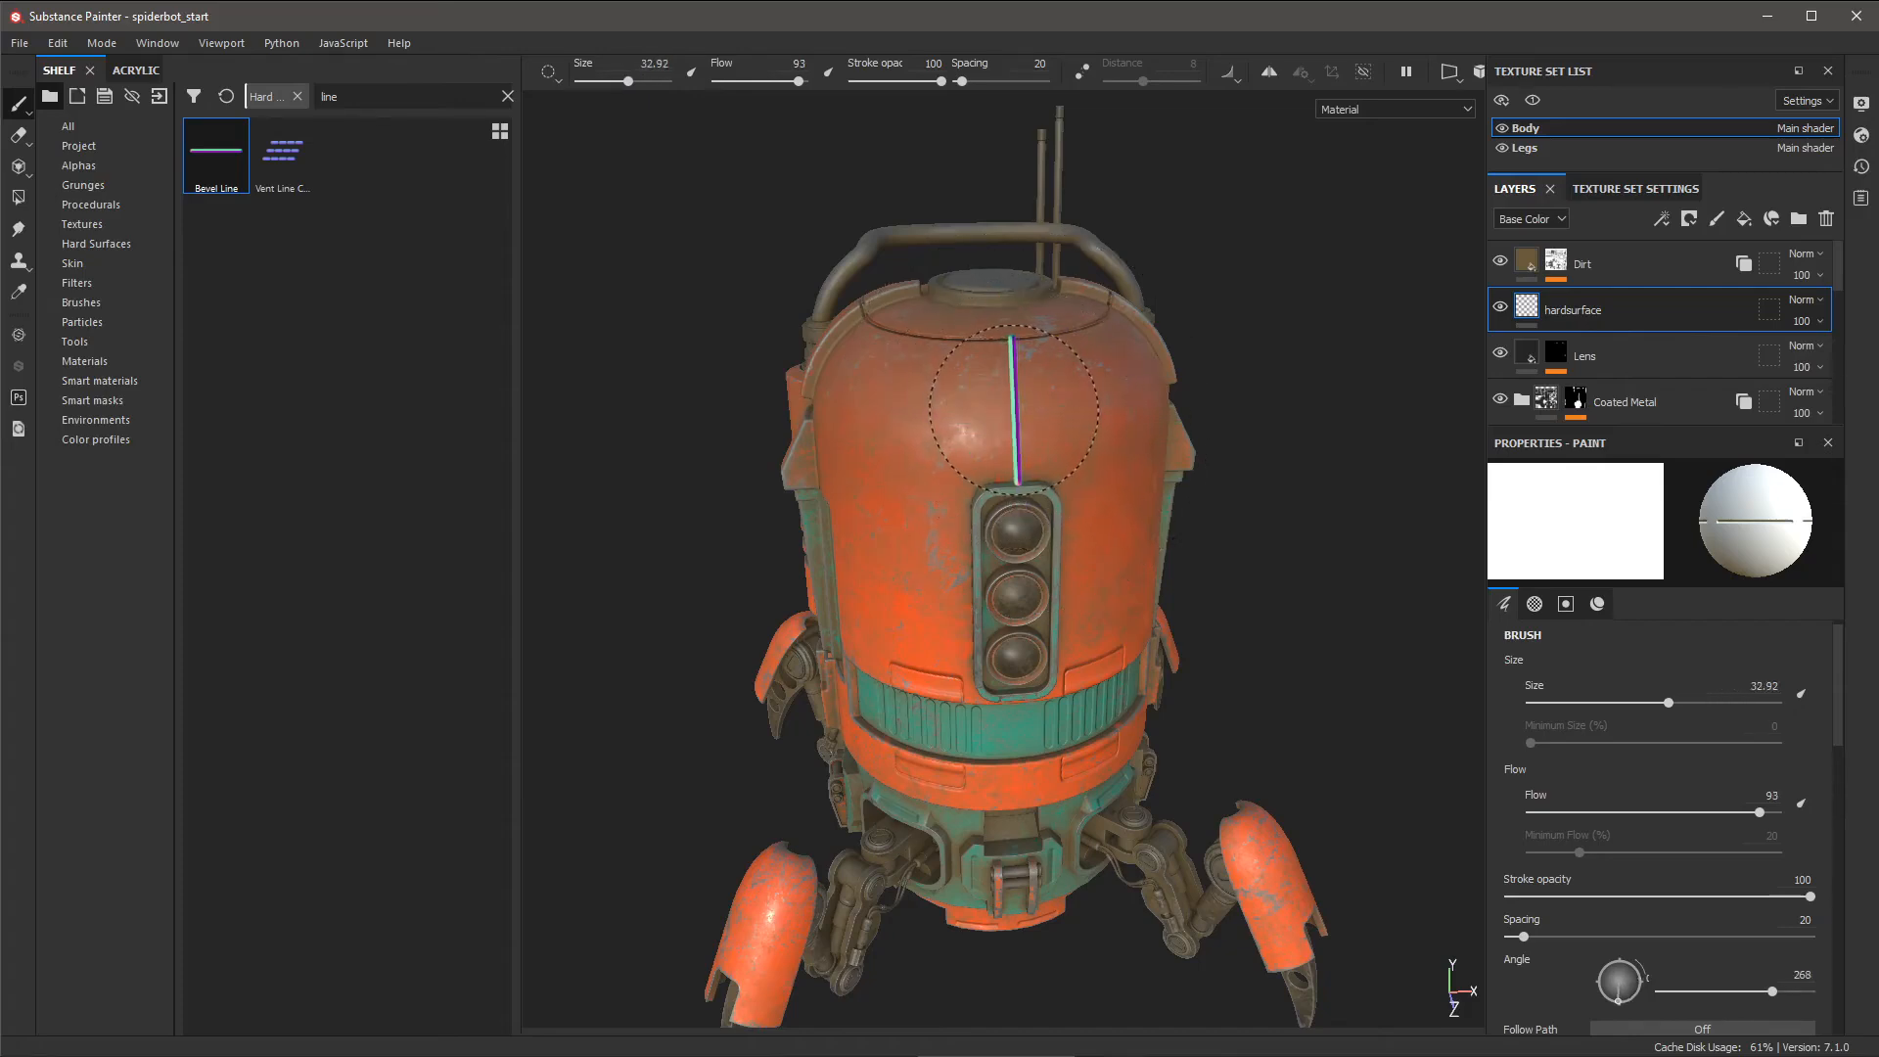
right_click_drag(1014, 410, 1019, 410, "ctrl")
left_click(1015, 412)
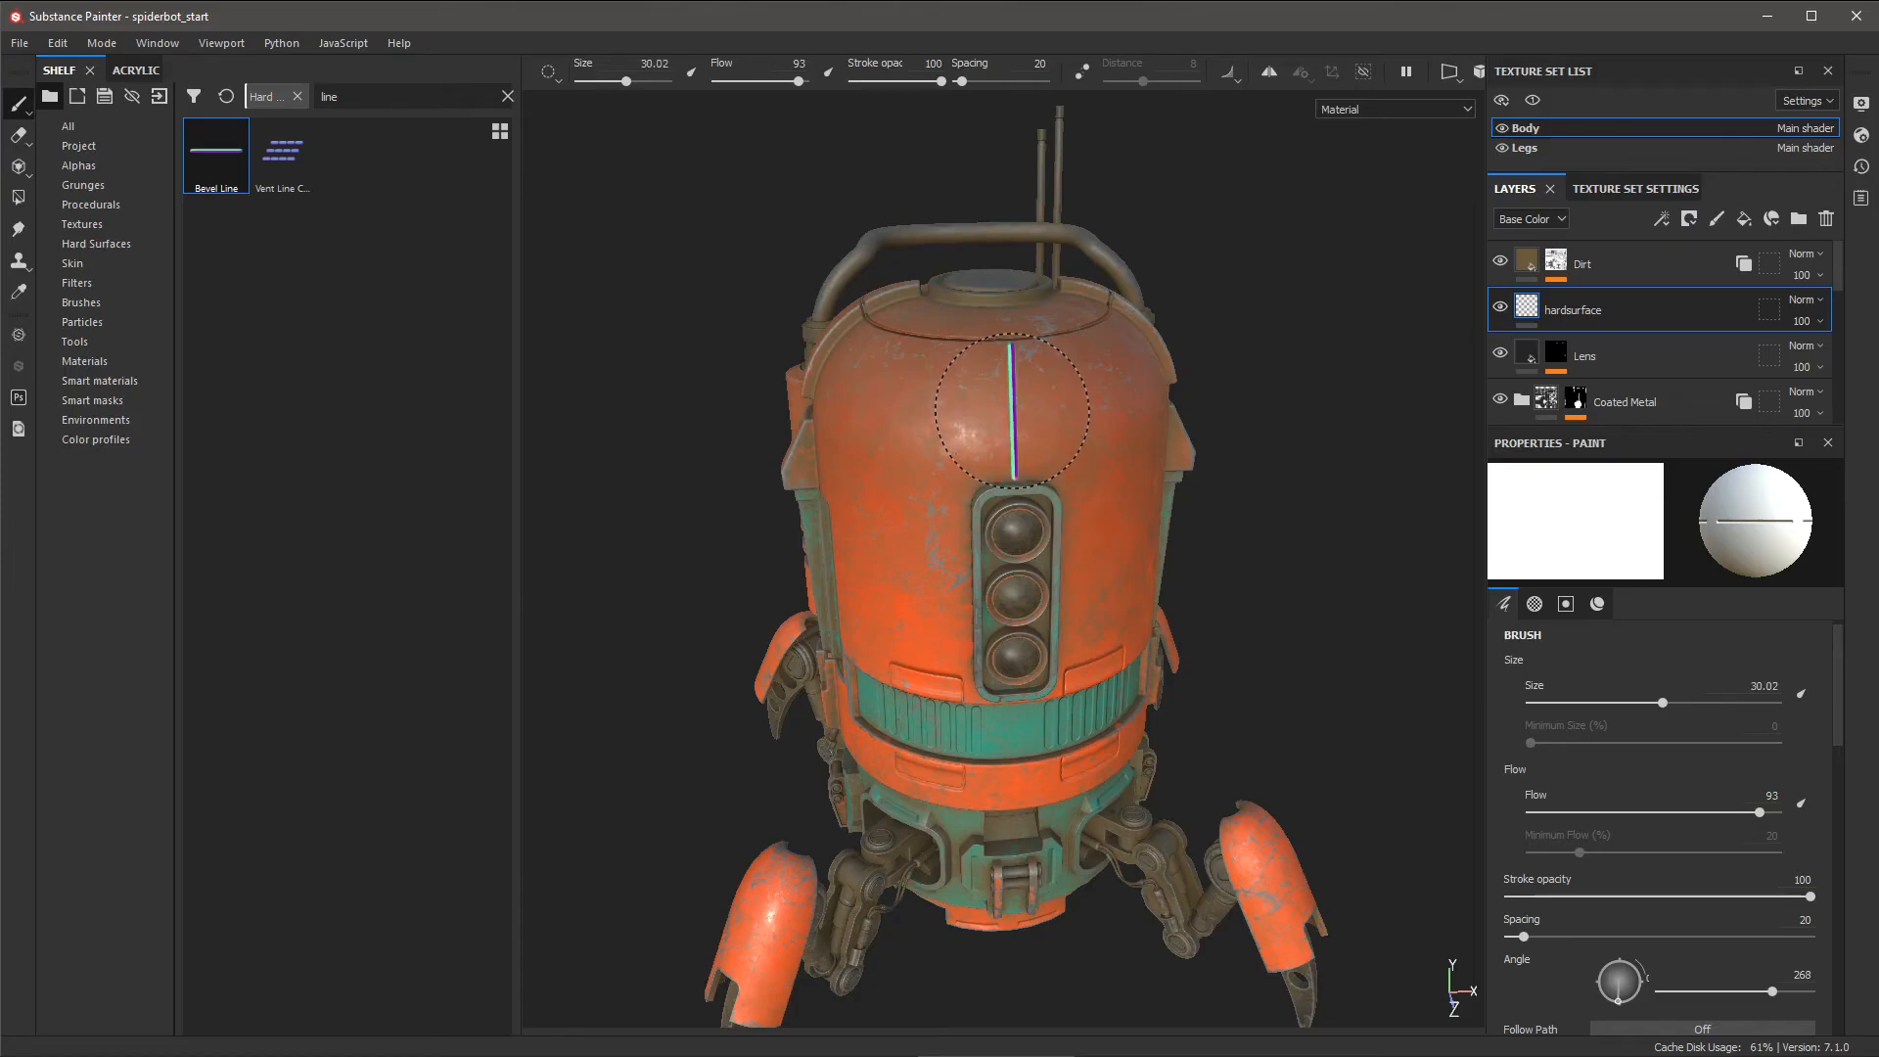
mouse_move(1218, 529)
left_mouse_down("alt")
mouse_move(1163, 545)
mouse_move(1107, 457)
left_mouse_up("alt")
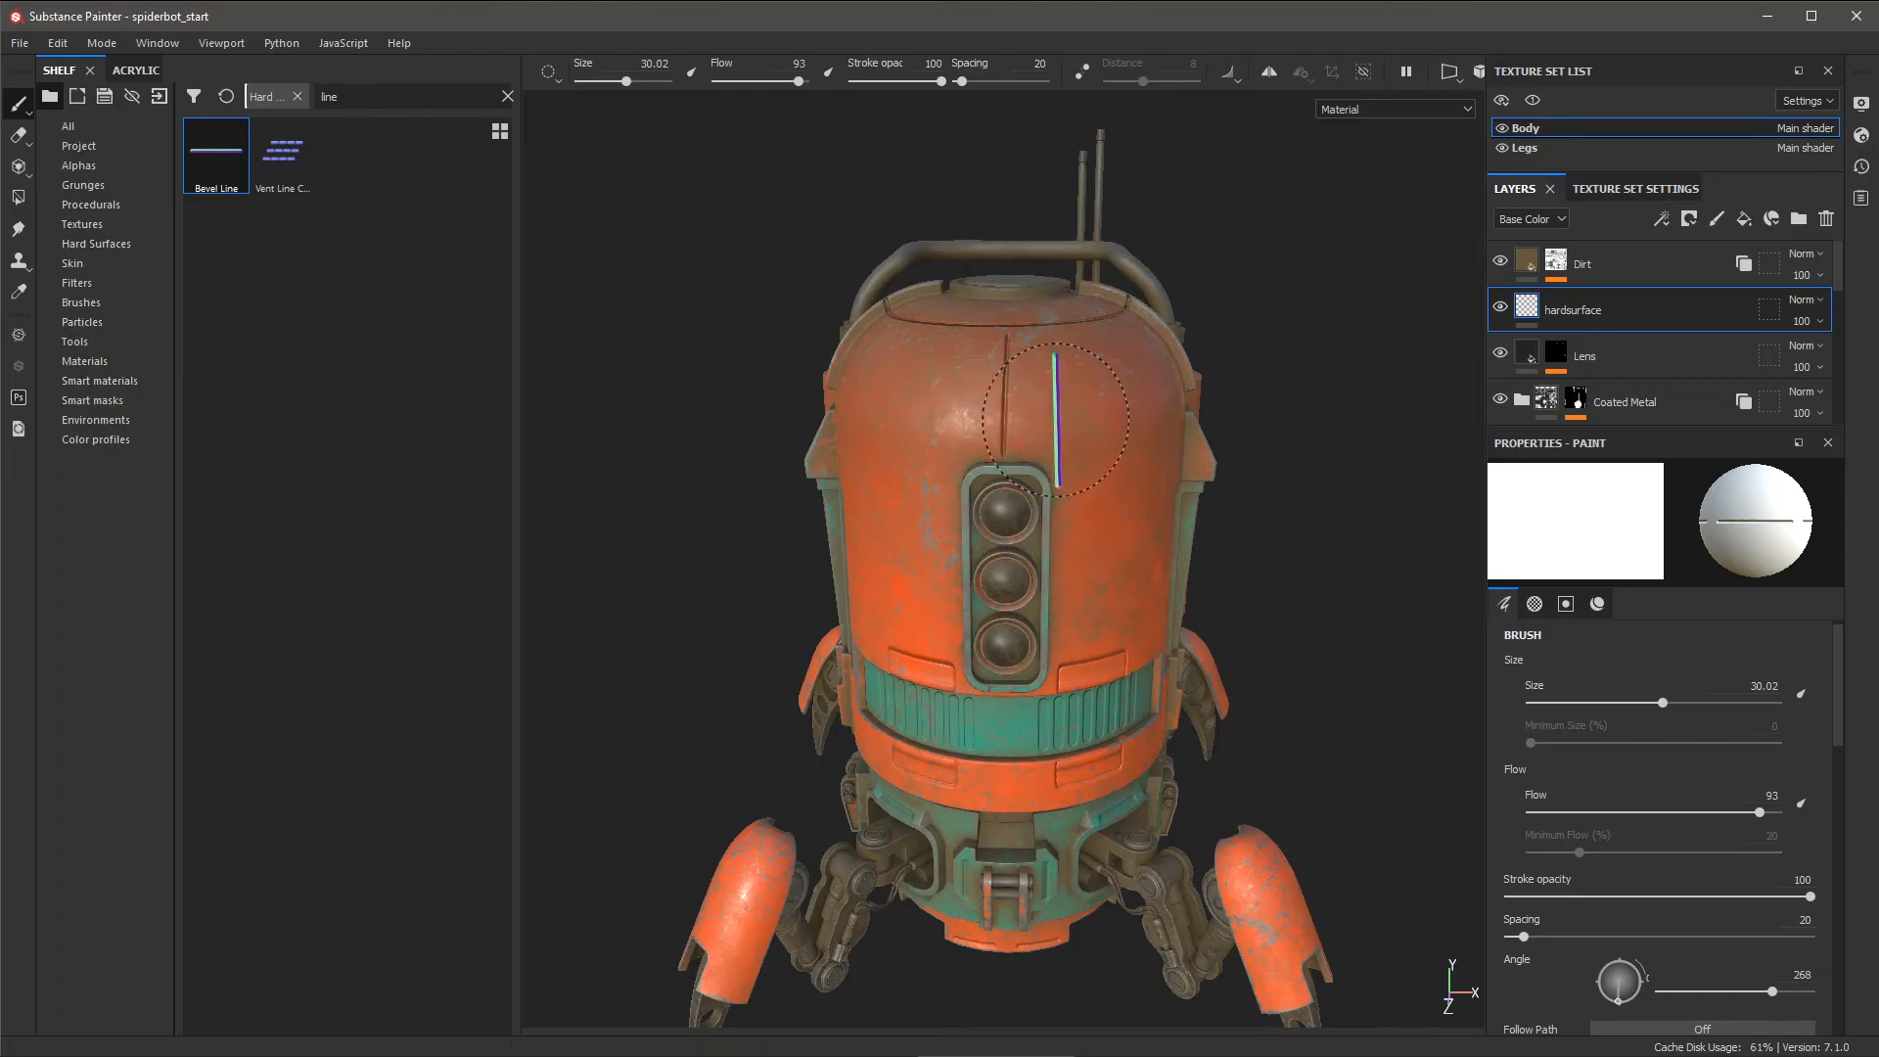
mouse_move(1056, 419)
left_mouse_down("alt")
mouse_move(1249, 496)
mouse_move(1249, 453)
mouse_move(814, 457)
mouse_move(1149, 443)
left_mouse_up("alt")
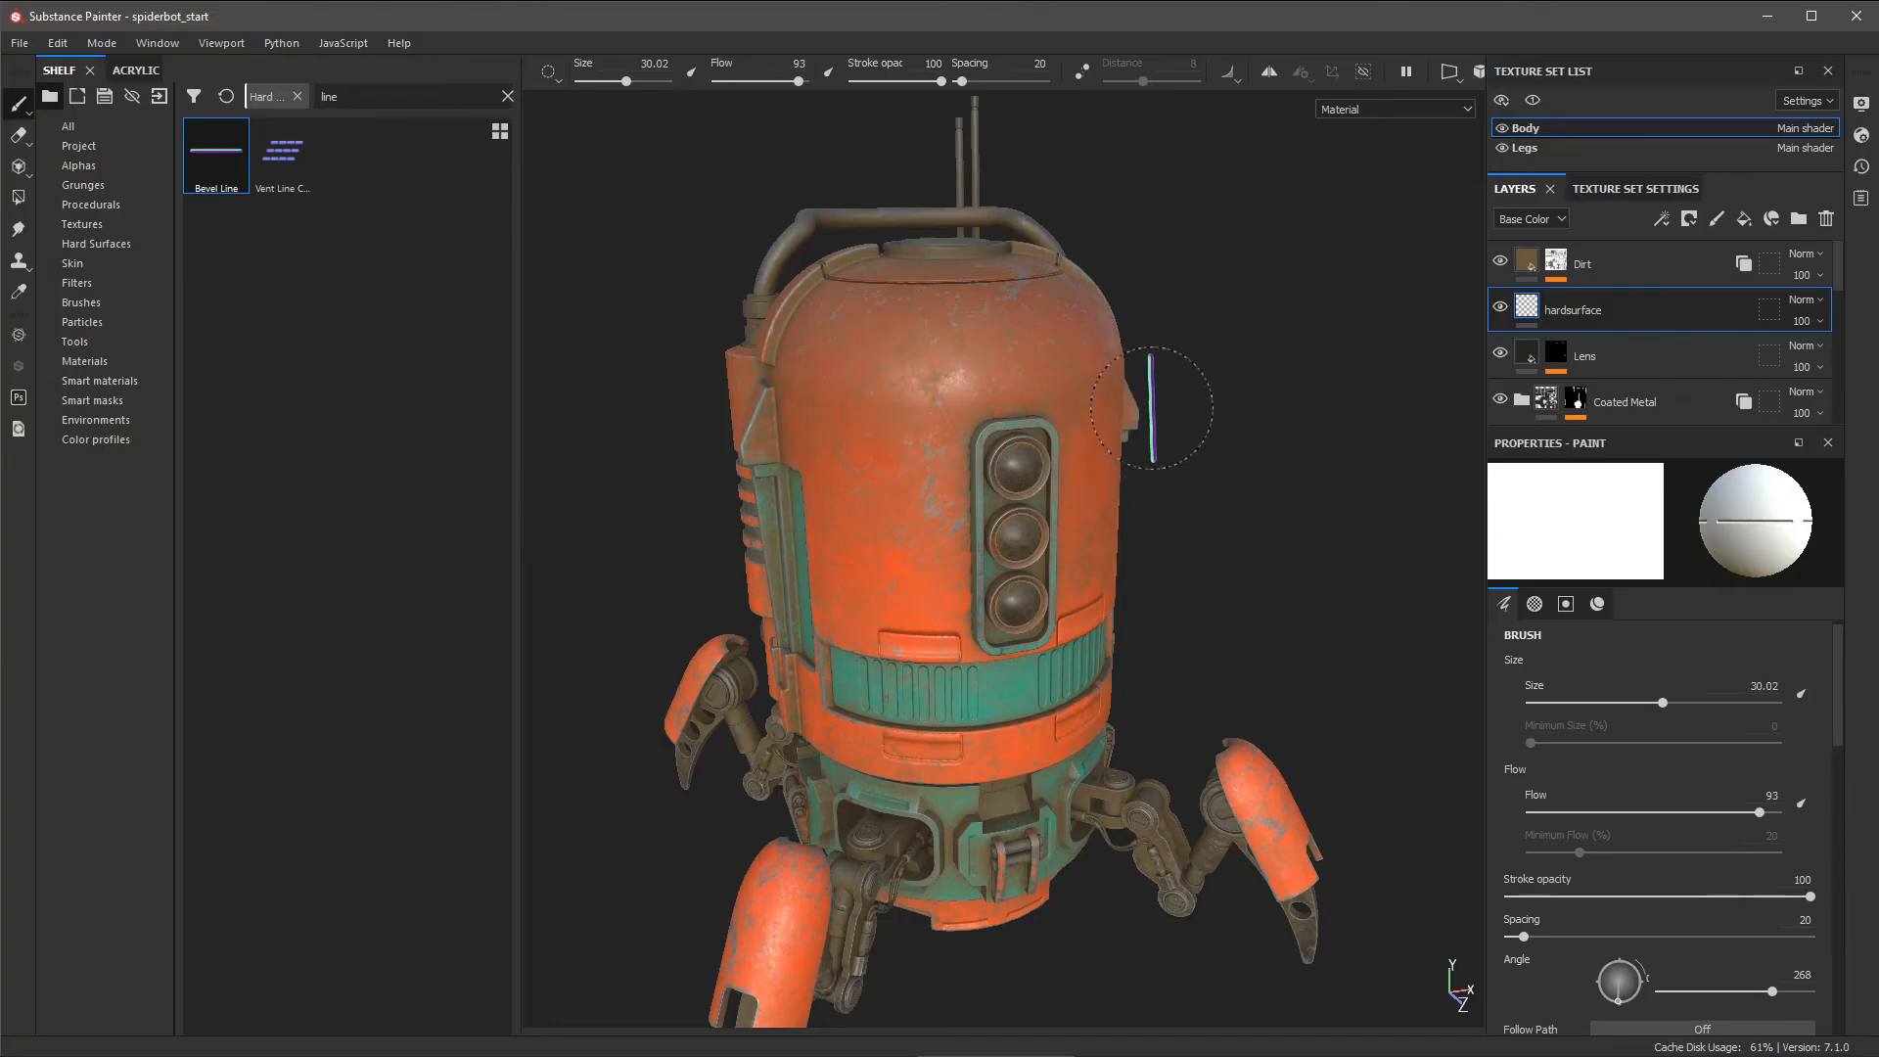
left_click(1456, 77)
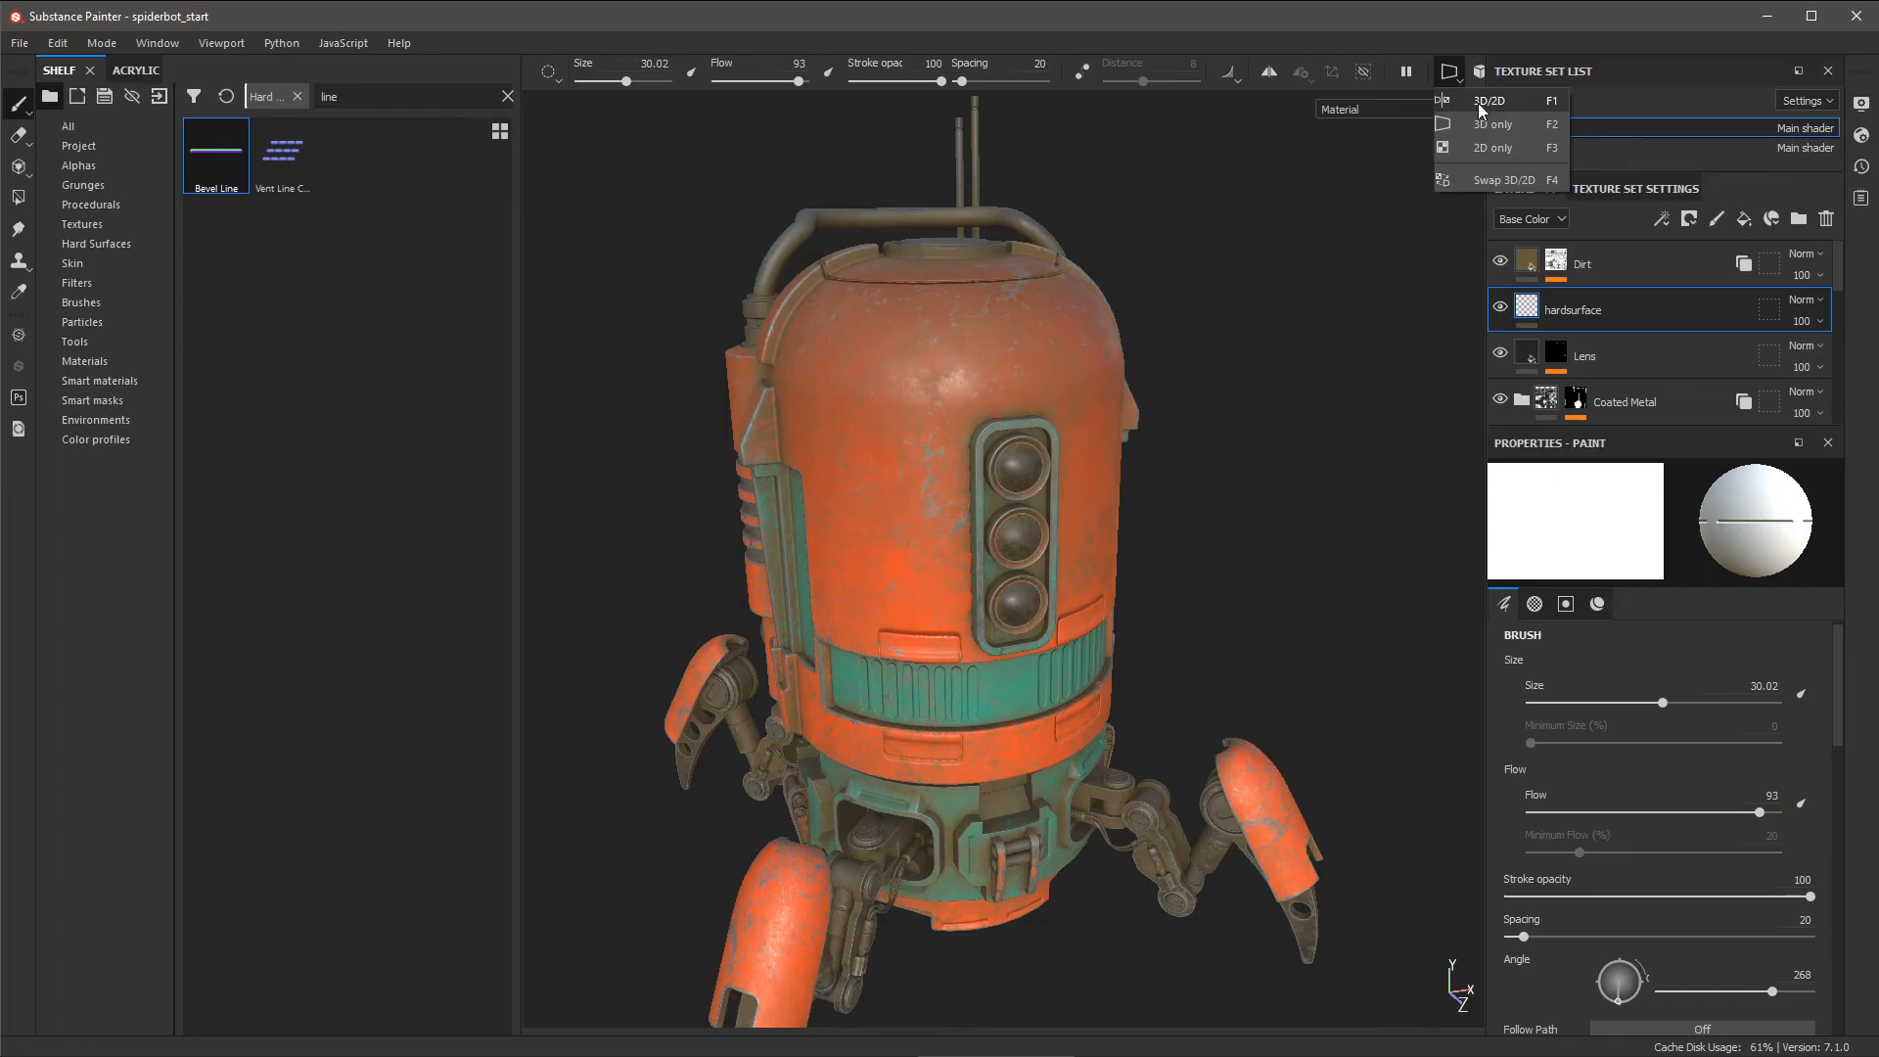
- Show the 3D and 2D UV views side by side, framing the dome's UV island
left_click(1478, 103)
mouse_move(1284, 648)
right_mouse_down("alt")
mouse_move(1199, 518)
mouse_move(1125, 458)
right_mouse_up("alt")
mouse_move(1281, 456)
middle_mouse_down("alt")
mouse_move(1240, 536)
mouse_move(1250, 508)
middle_mouse_up("alt")
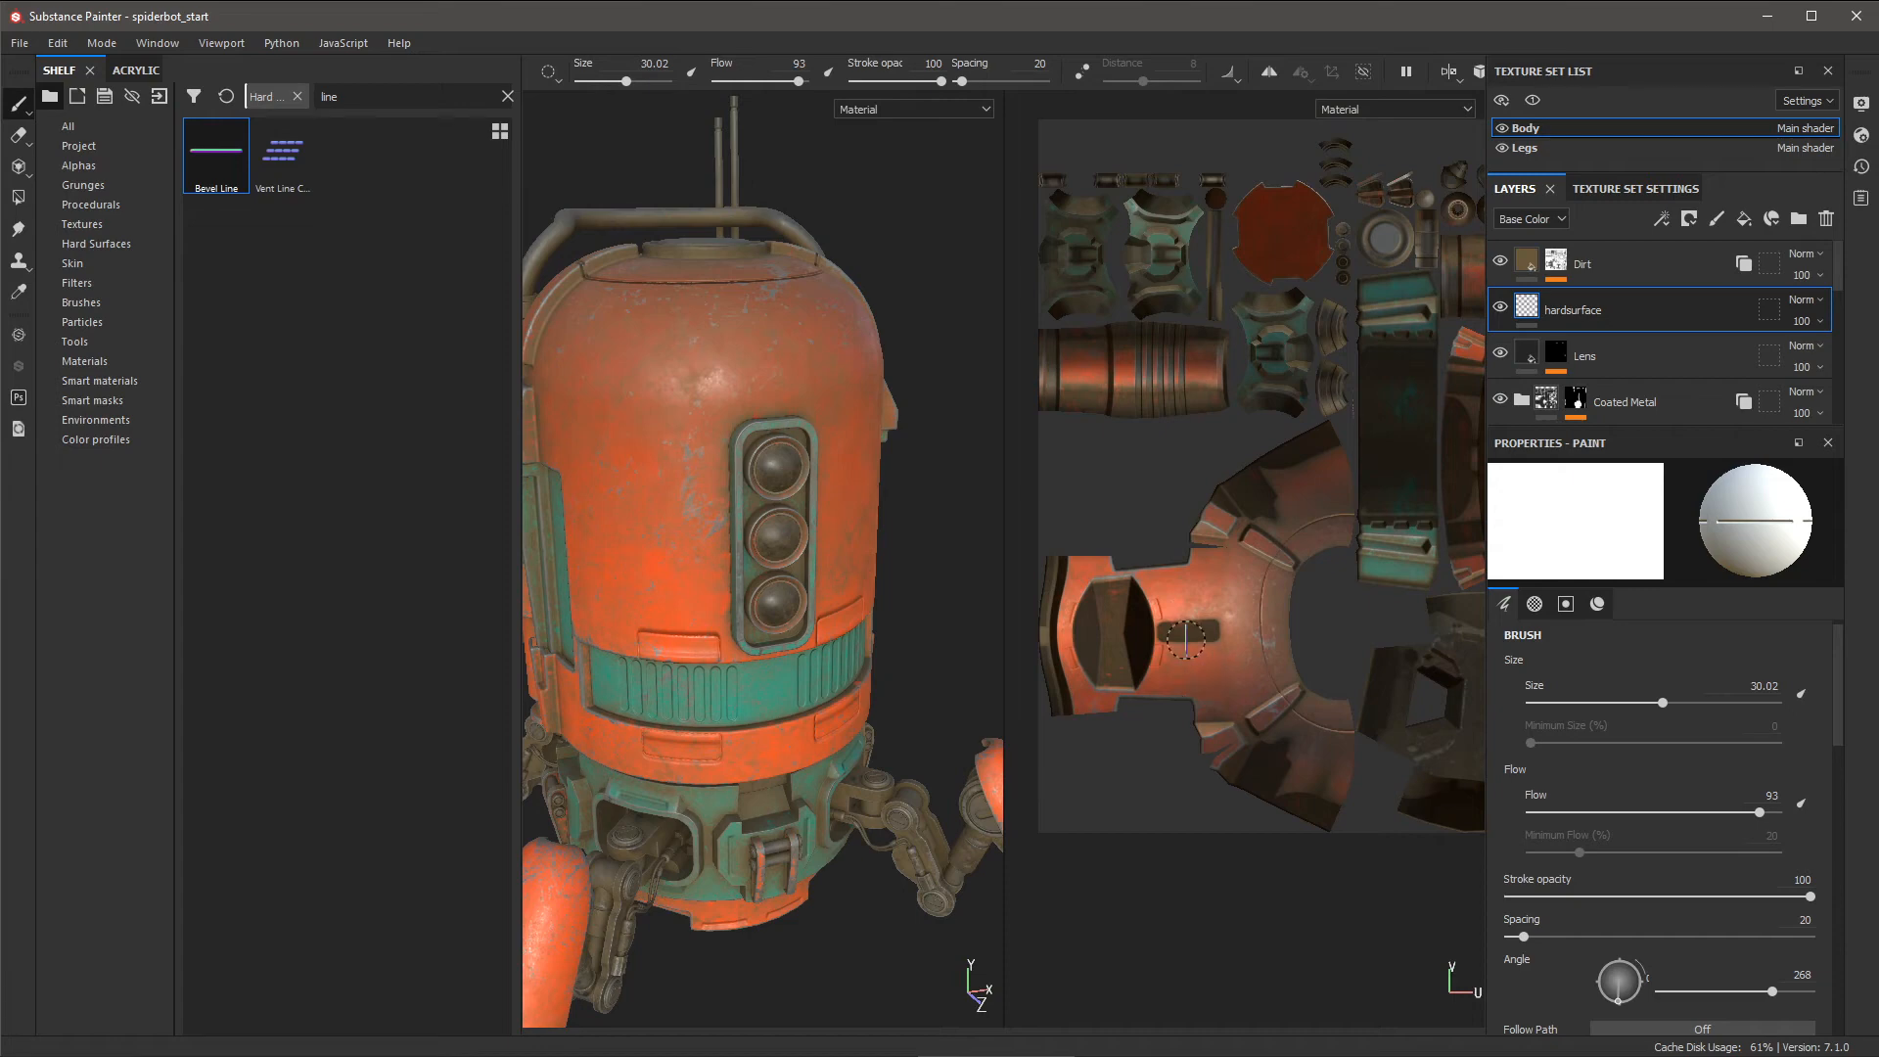
middle_click_drag(1217, 629, 1258, 550, "alt")
right_click_drag(1257, 590, 1298, 715, "alt")
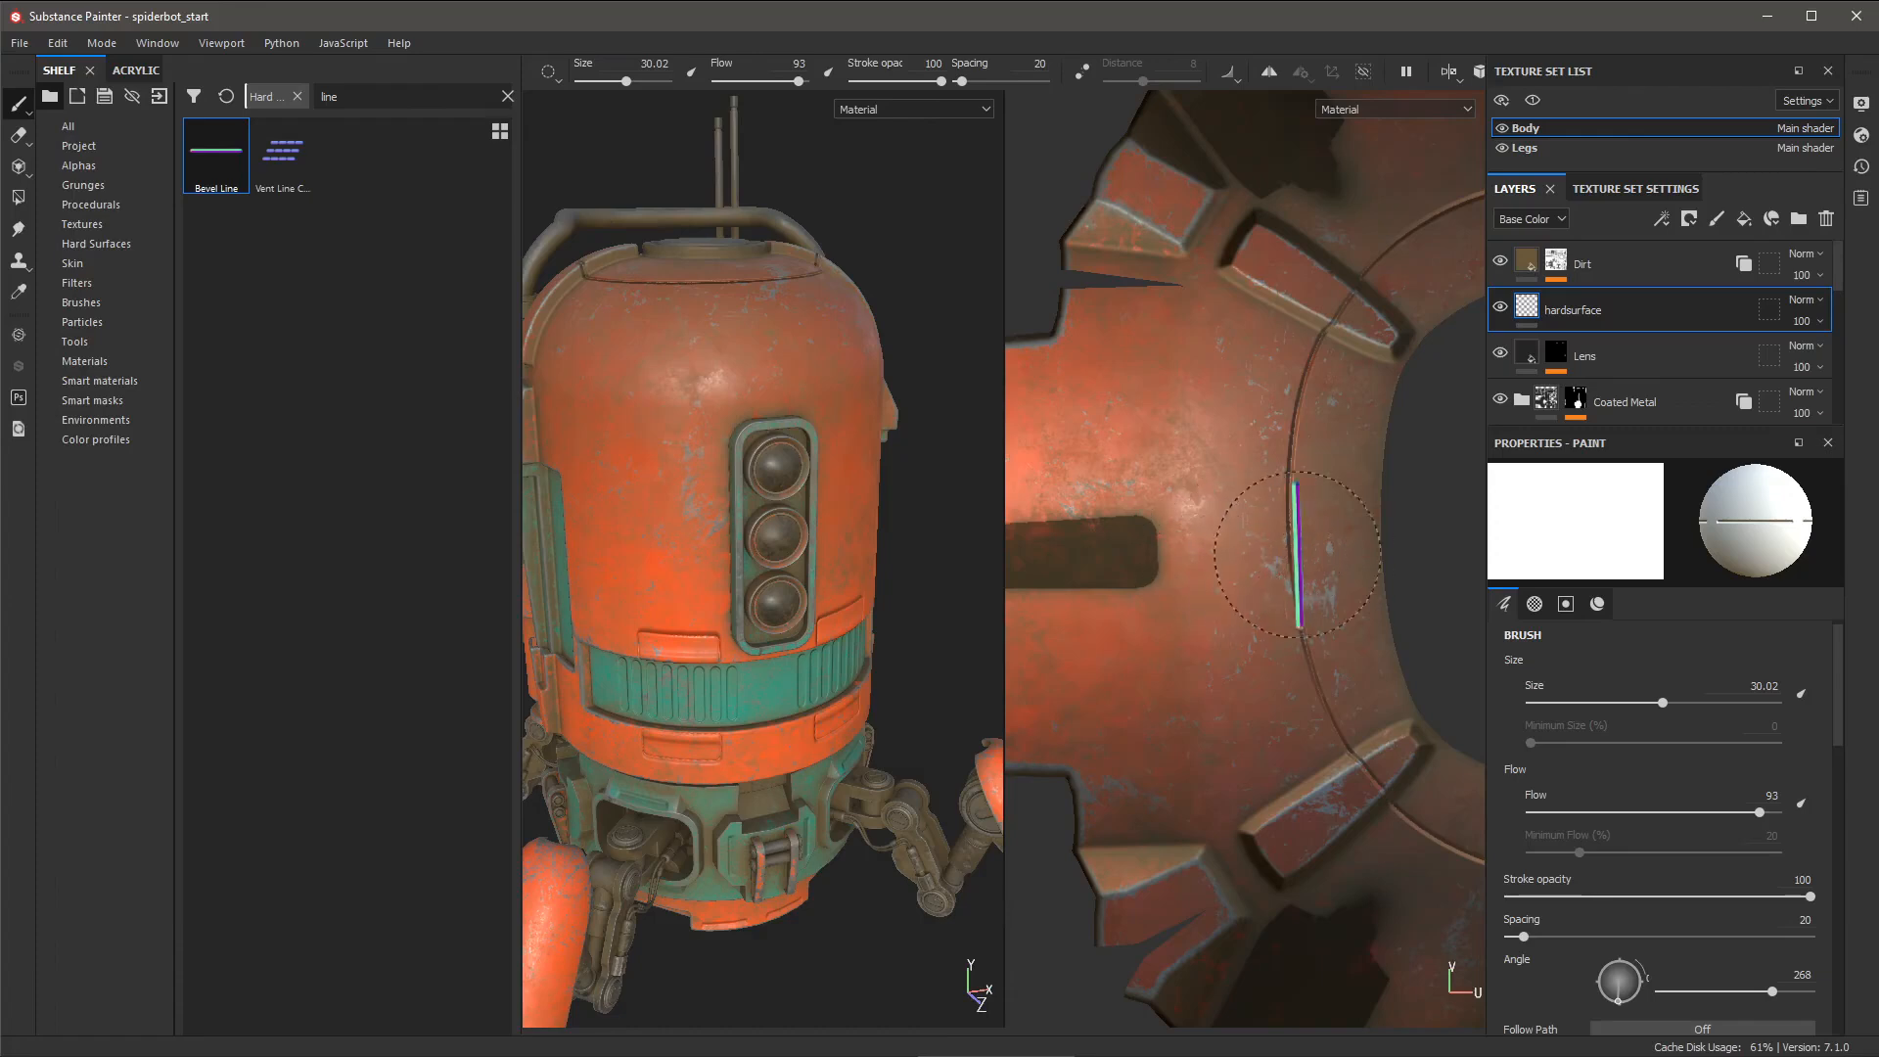
- Paint a horizontal bevel line across the dome texture at size 35.03, angle 179
left_click_drag(1234, 542, 1221, 535, "ctrl")
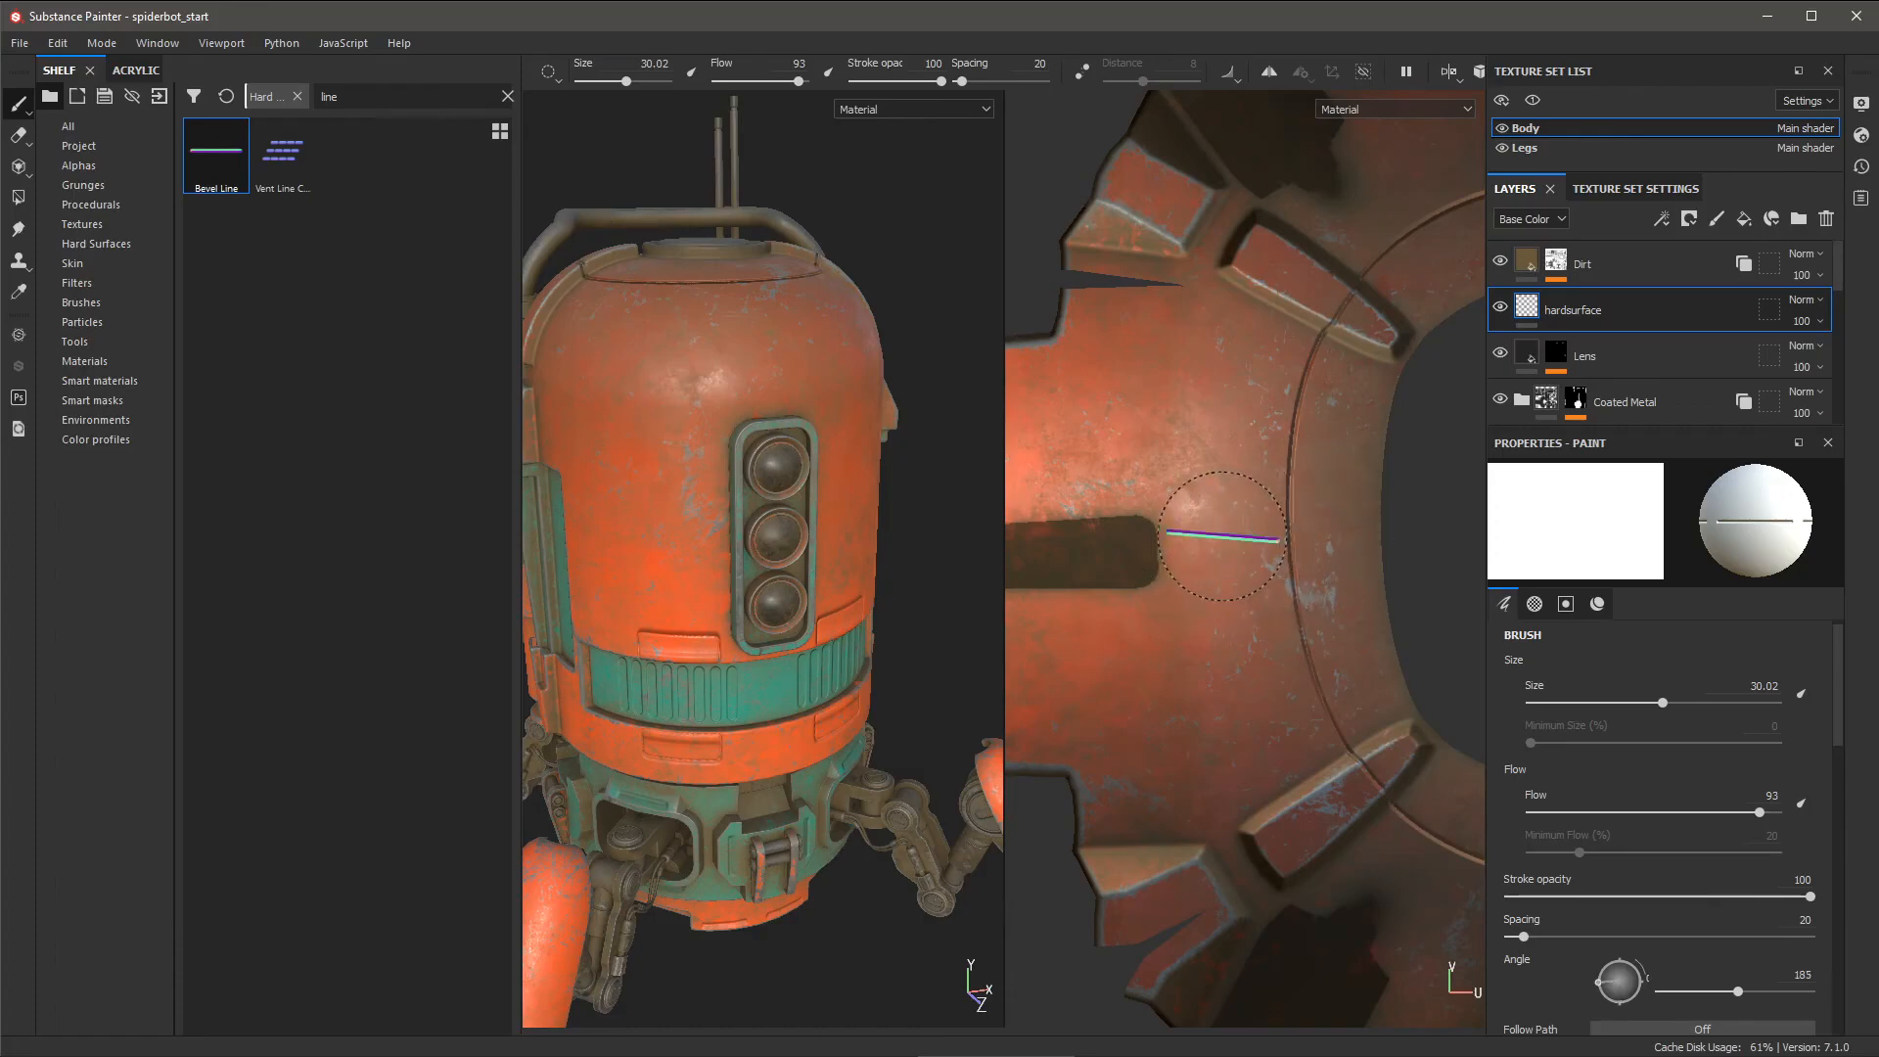
right_click_drag(1221, 535, 1221, 542, "ctrl")
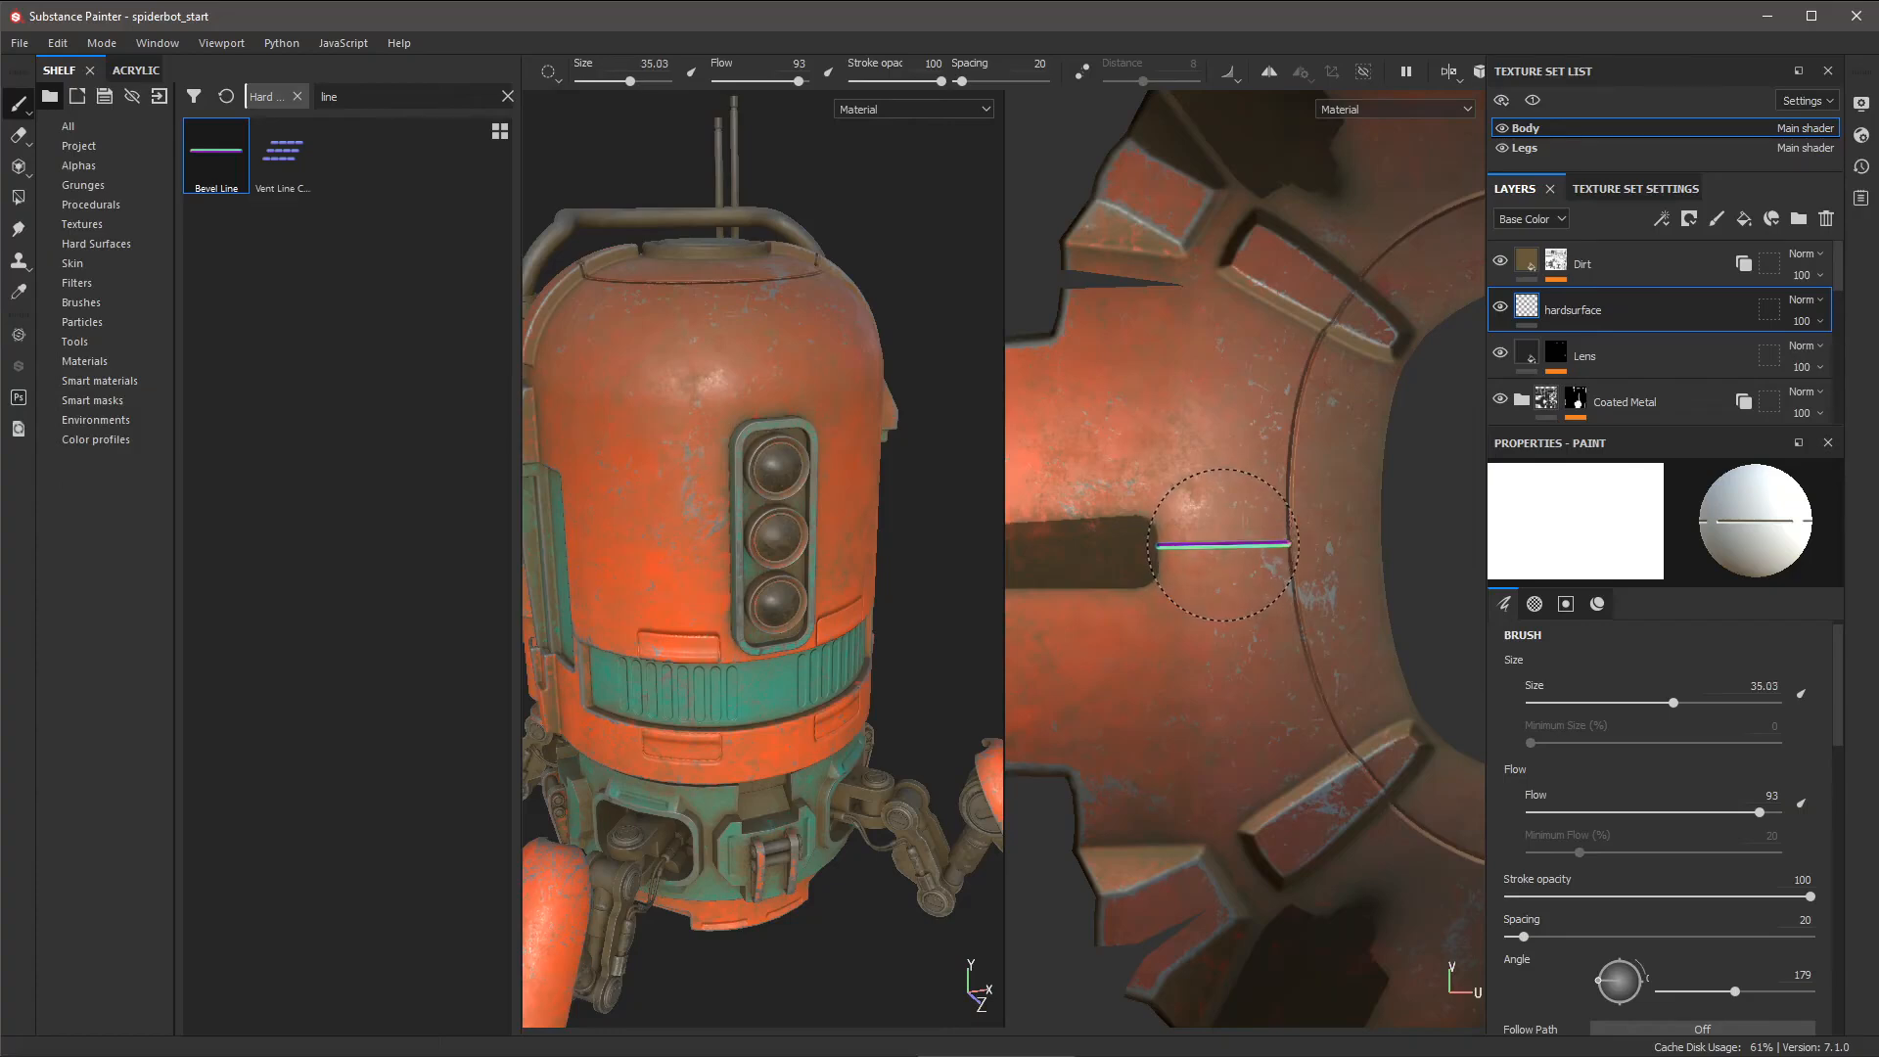
left_click(1223, 541)
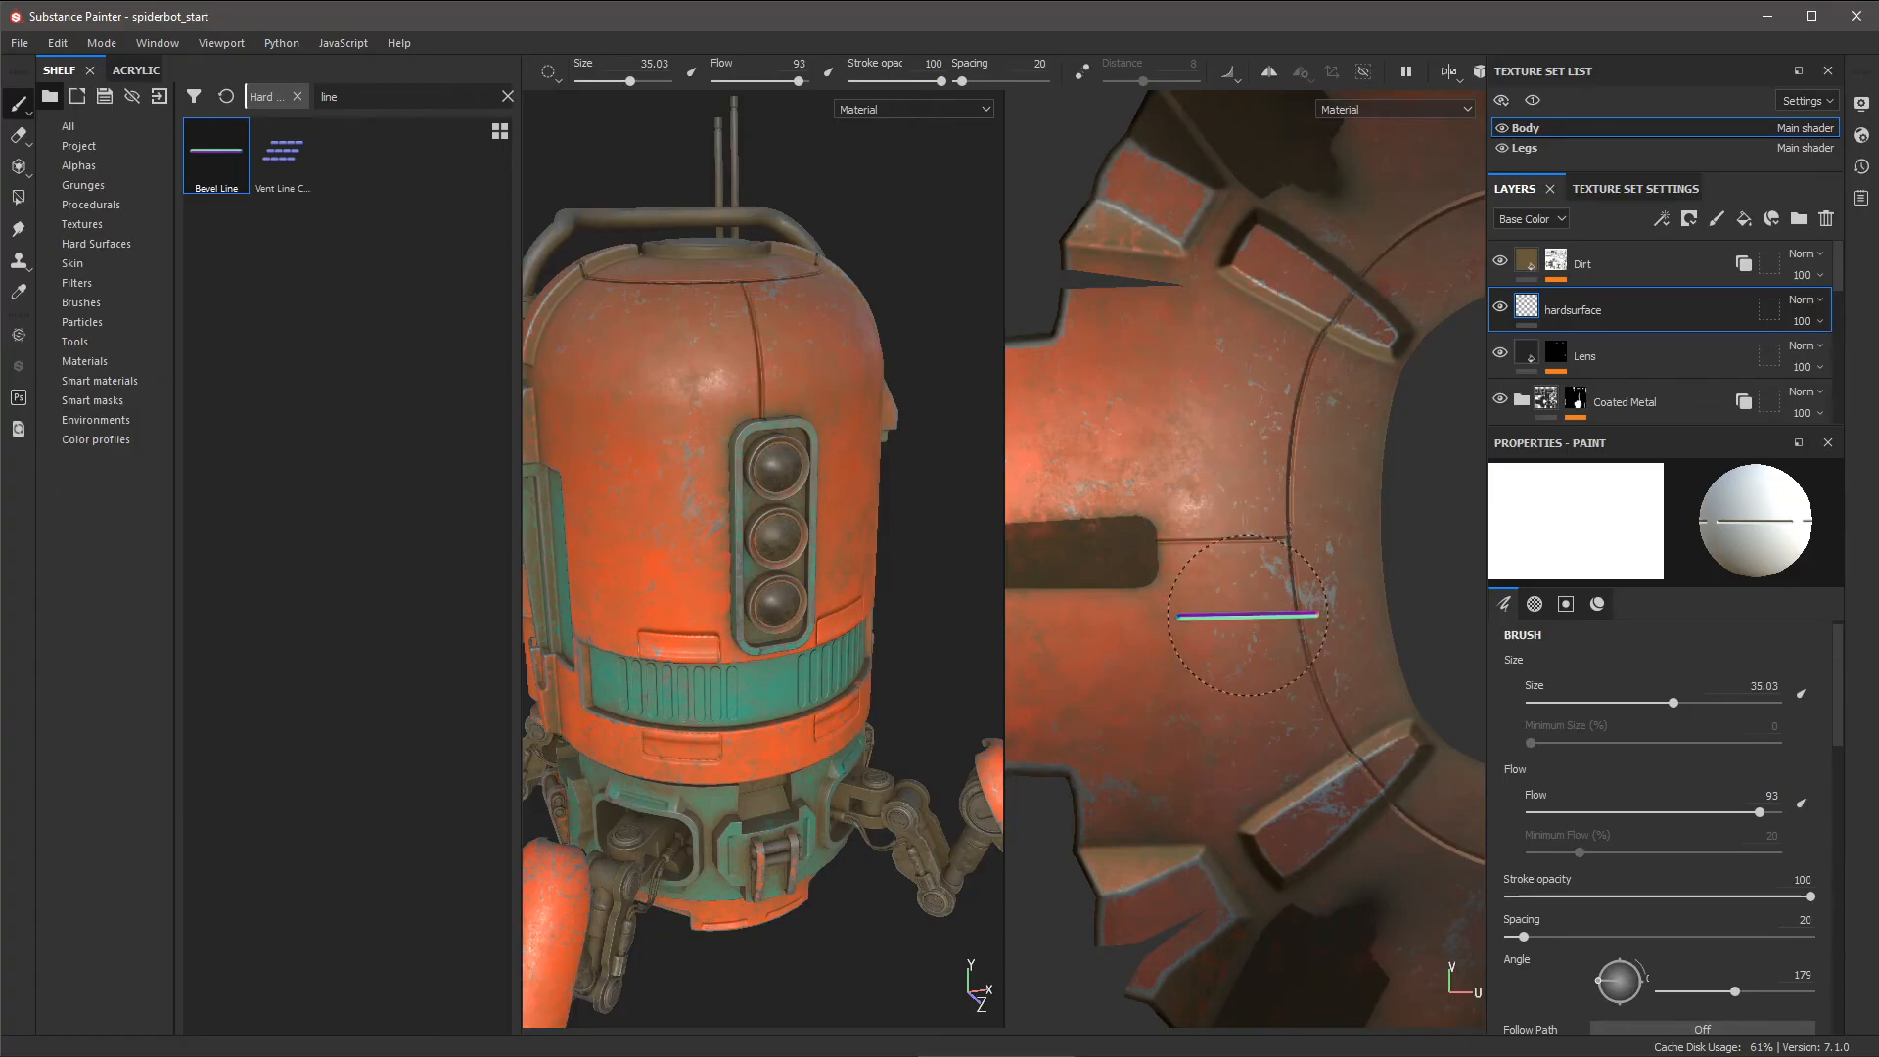
right_click_drag(1302, 688, 1250, 635, "alt")
mouse_move(850, 360)
left_mouse_down("alt")
mouse_move(845, 429)
mouse_move(792, 430)
left_mouse_up("alt")
middle_click_drag(791, 431, 825, 484, "alt")
left_click_drag(897, 543, 869, 482, "alt")
- Undo the misplaced line and restamp the bevel line on the dome's panel seam
key("ctrl+z")
middle_click_drag(1191, 548, 1132, 482, "alt")
right_click_drag(1133, 483, 1283, 693, "alt")
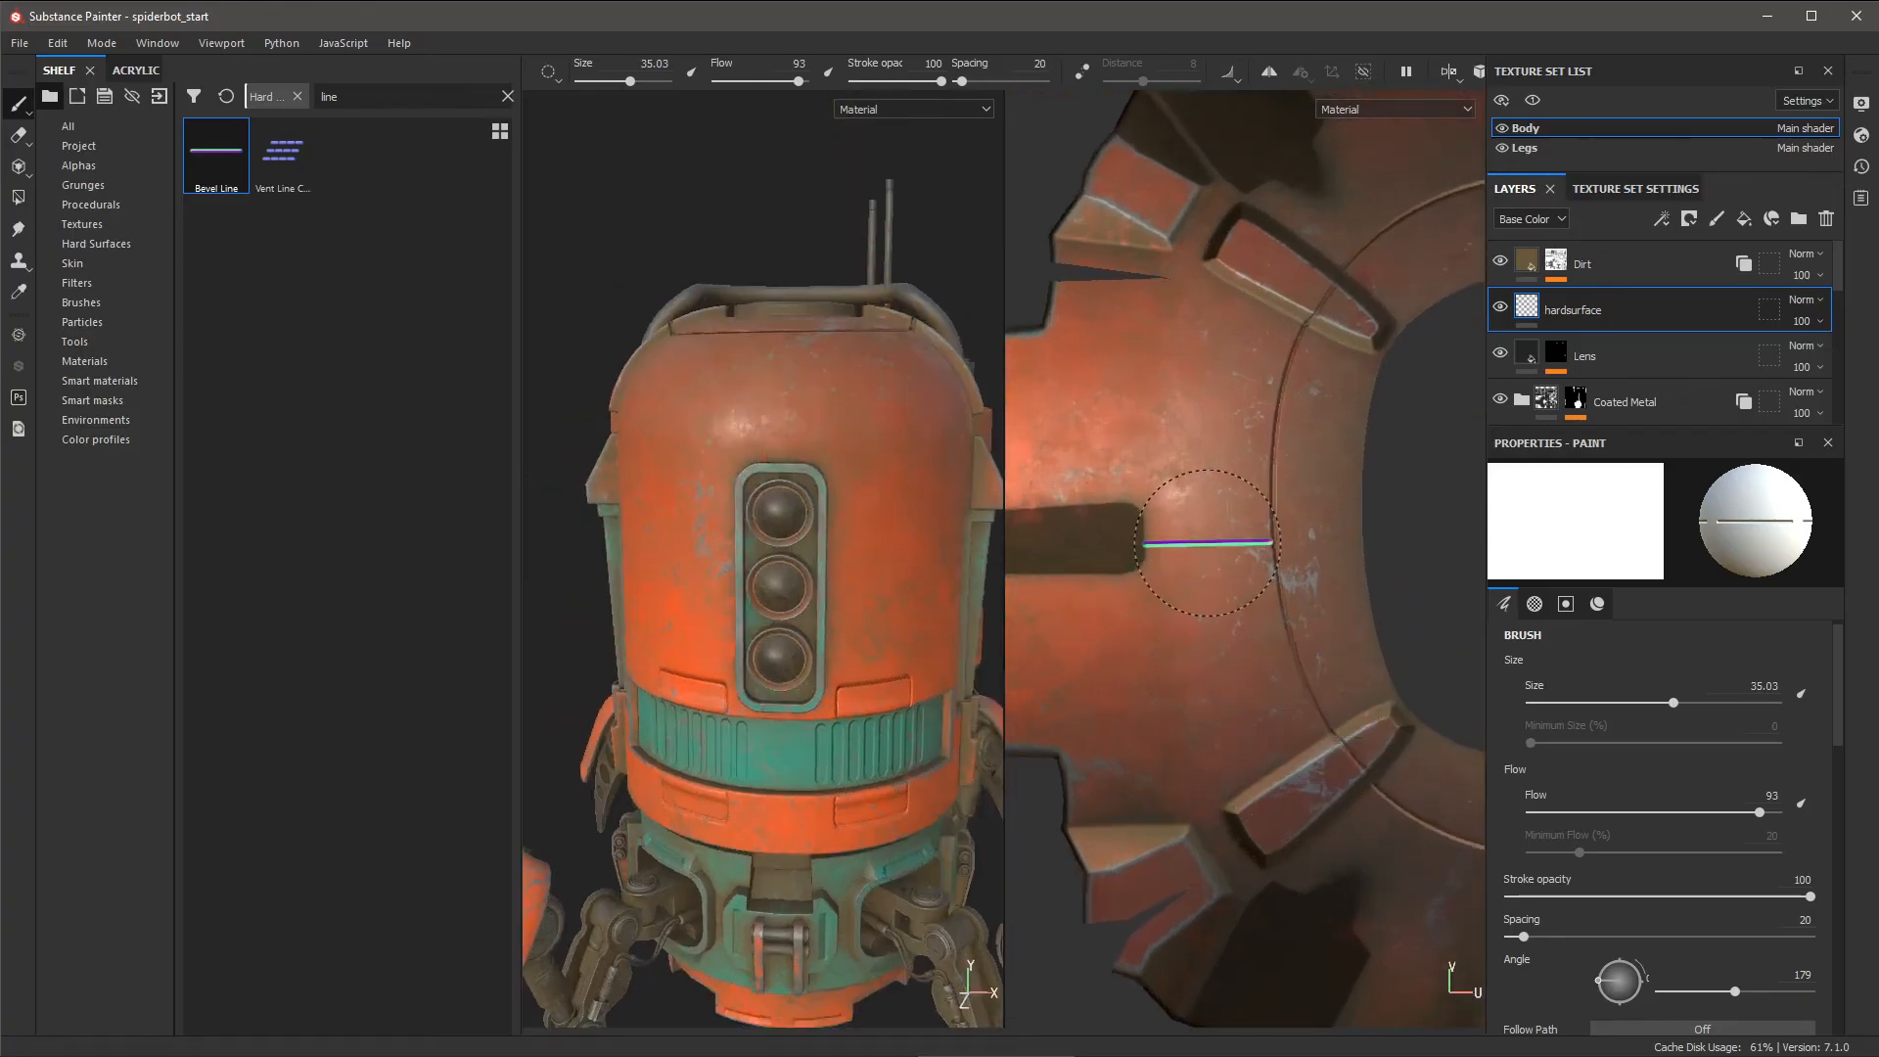
middle_click_drag(1206, 543, 1241, 581, "alt")
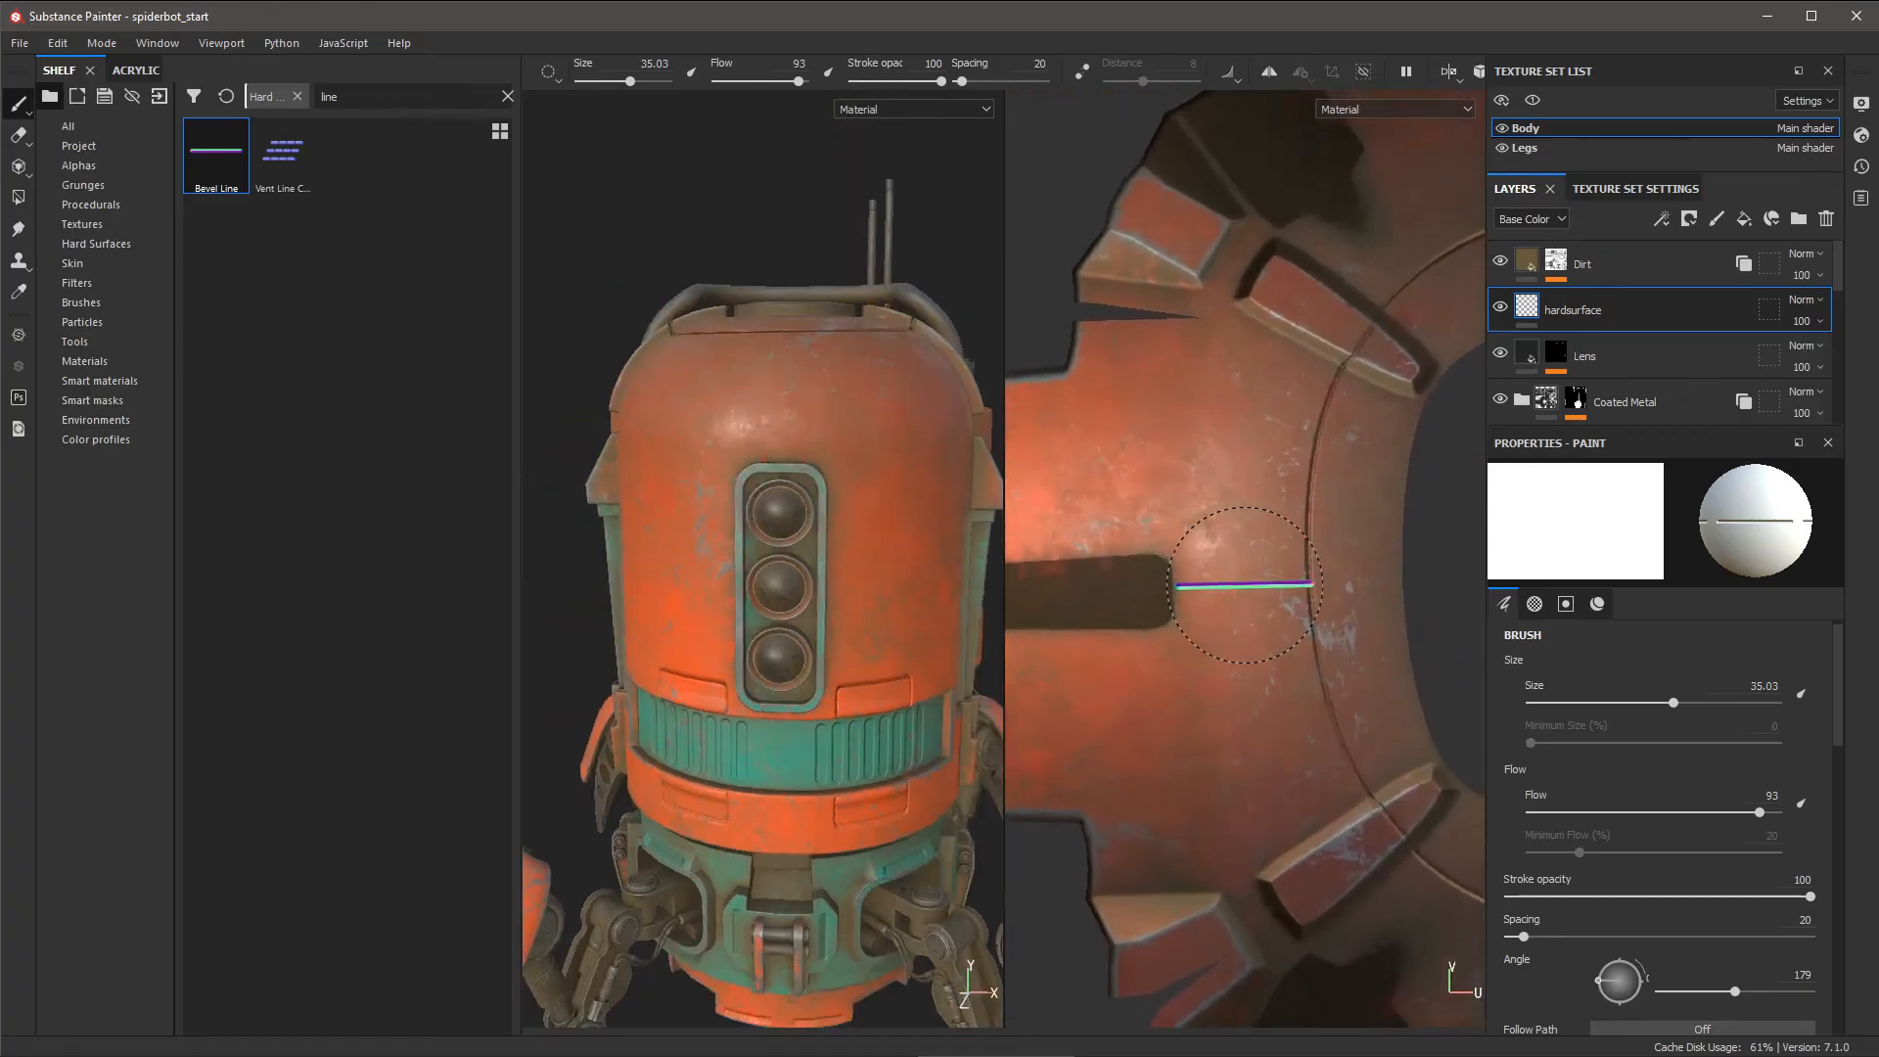
left_click(1241, 592)
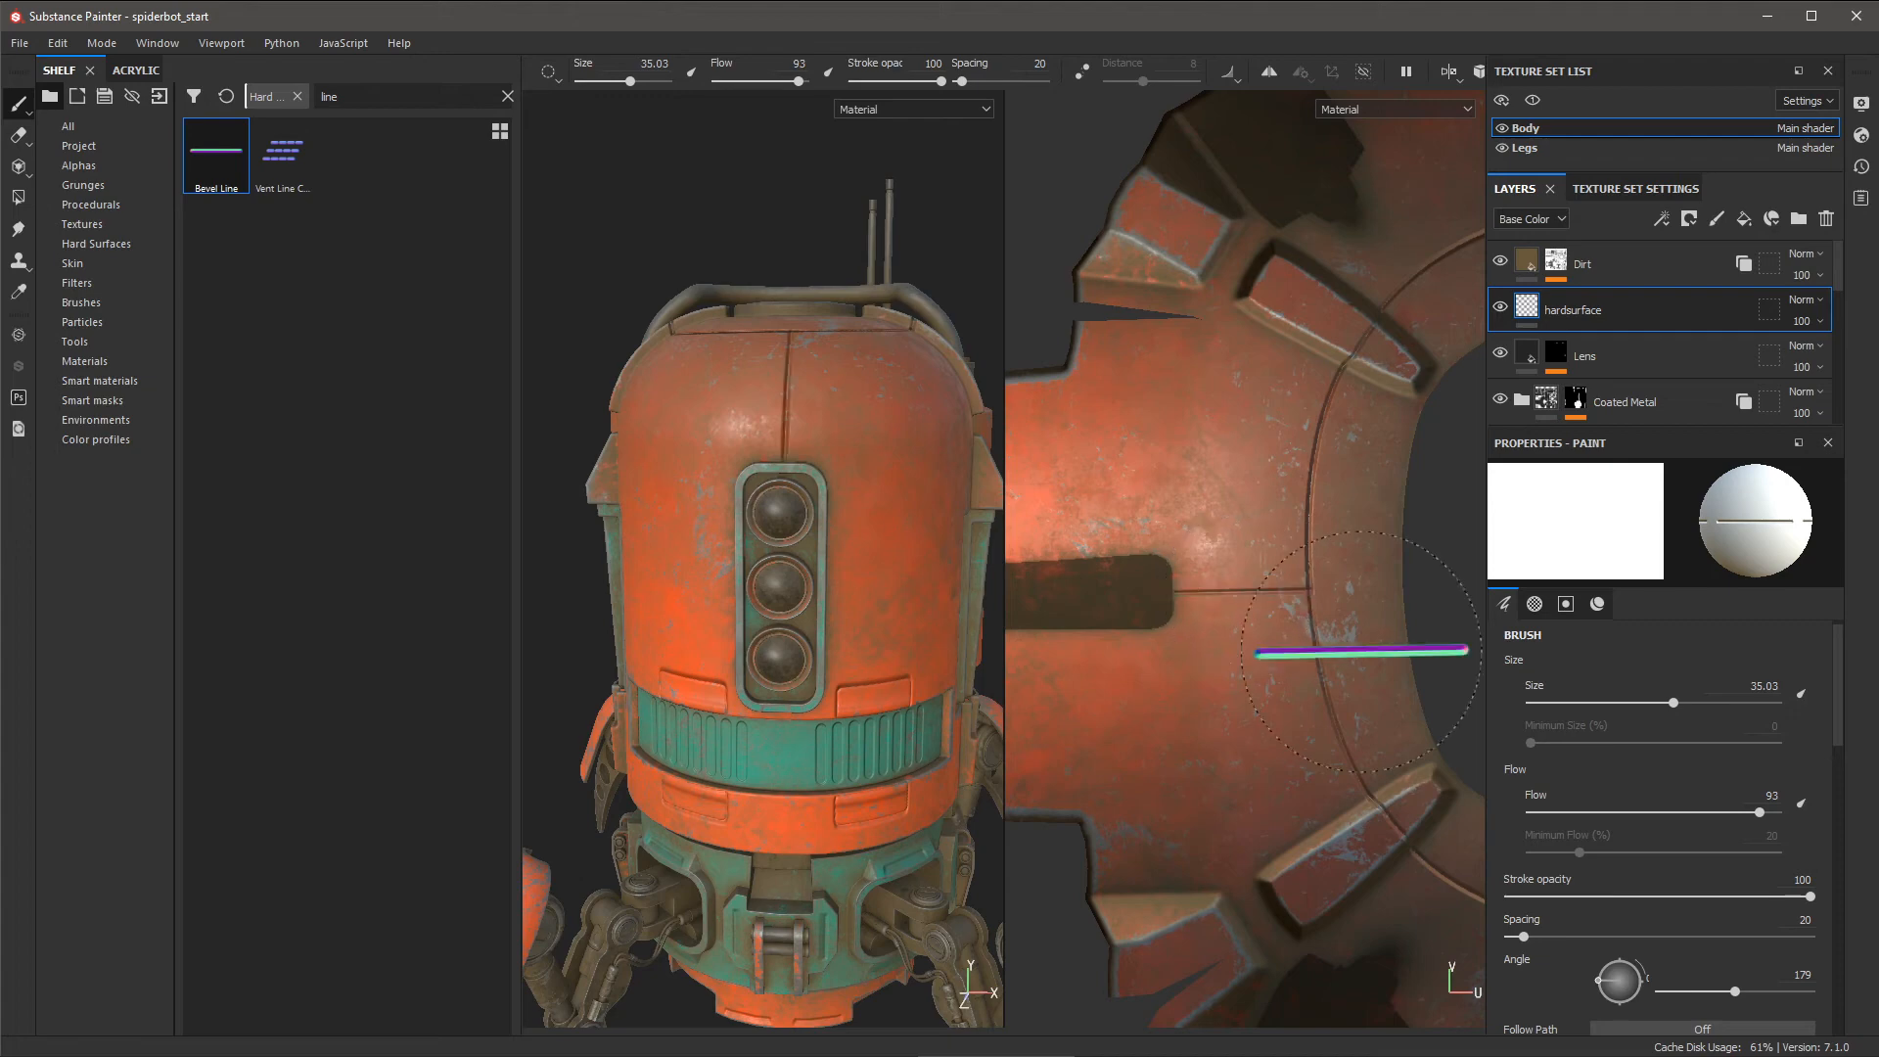
right_click_drag(815, 462, 768, 435, "alt")
left_click_drag(768, 450, 900, 537, "alt")
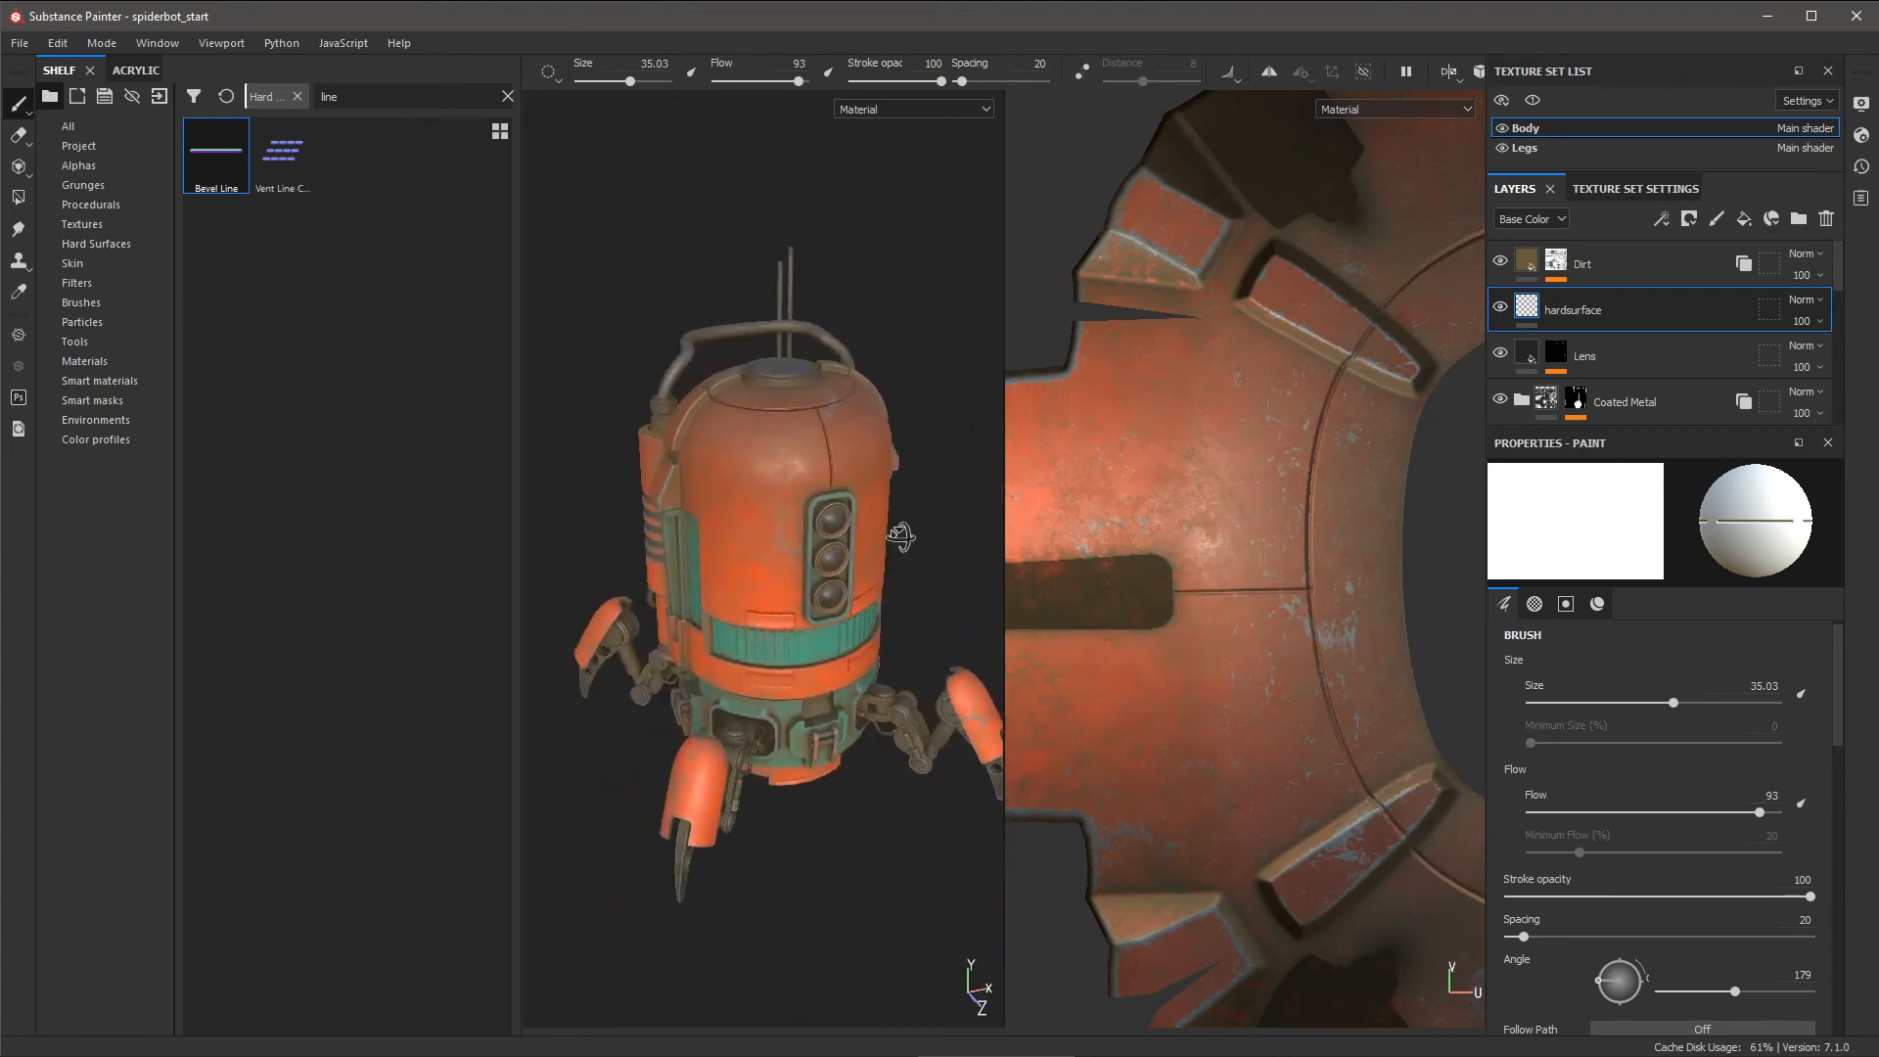
left_click(1451, 72)
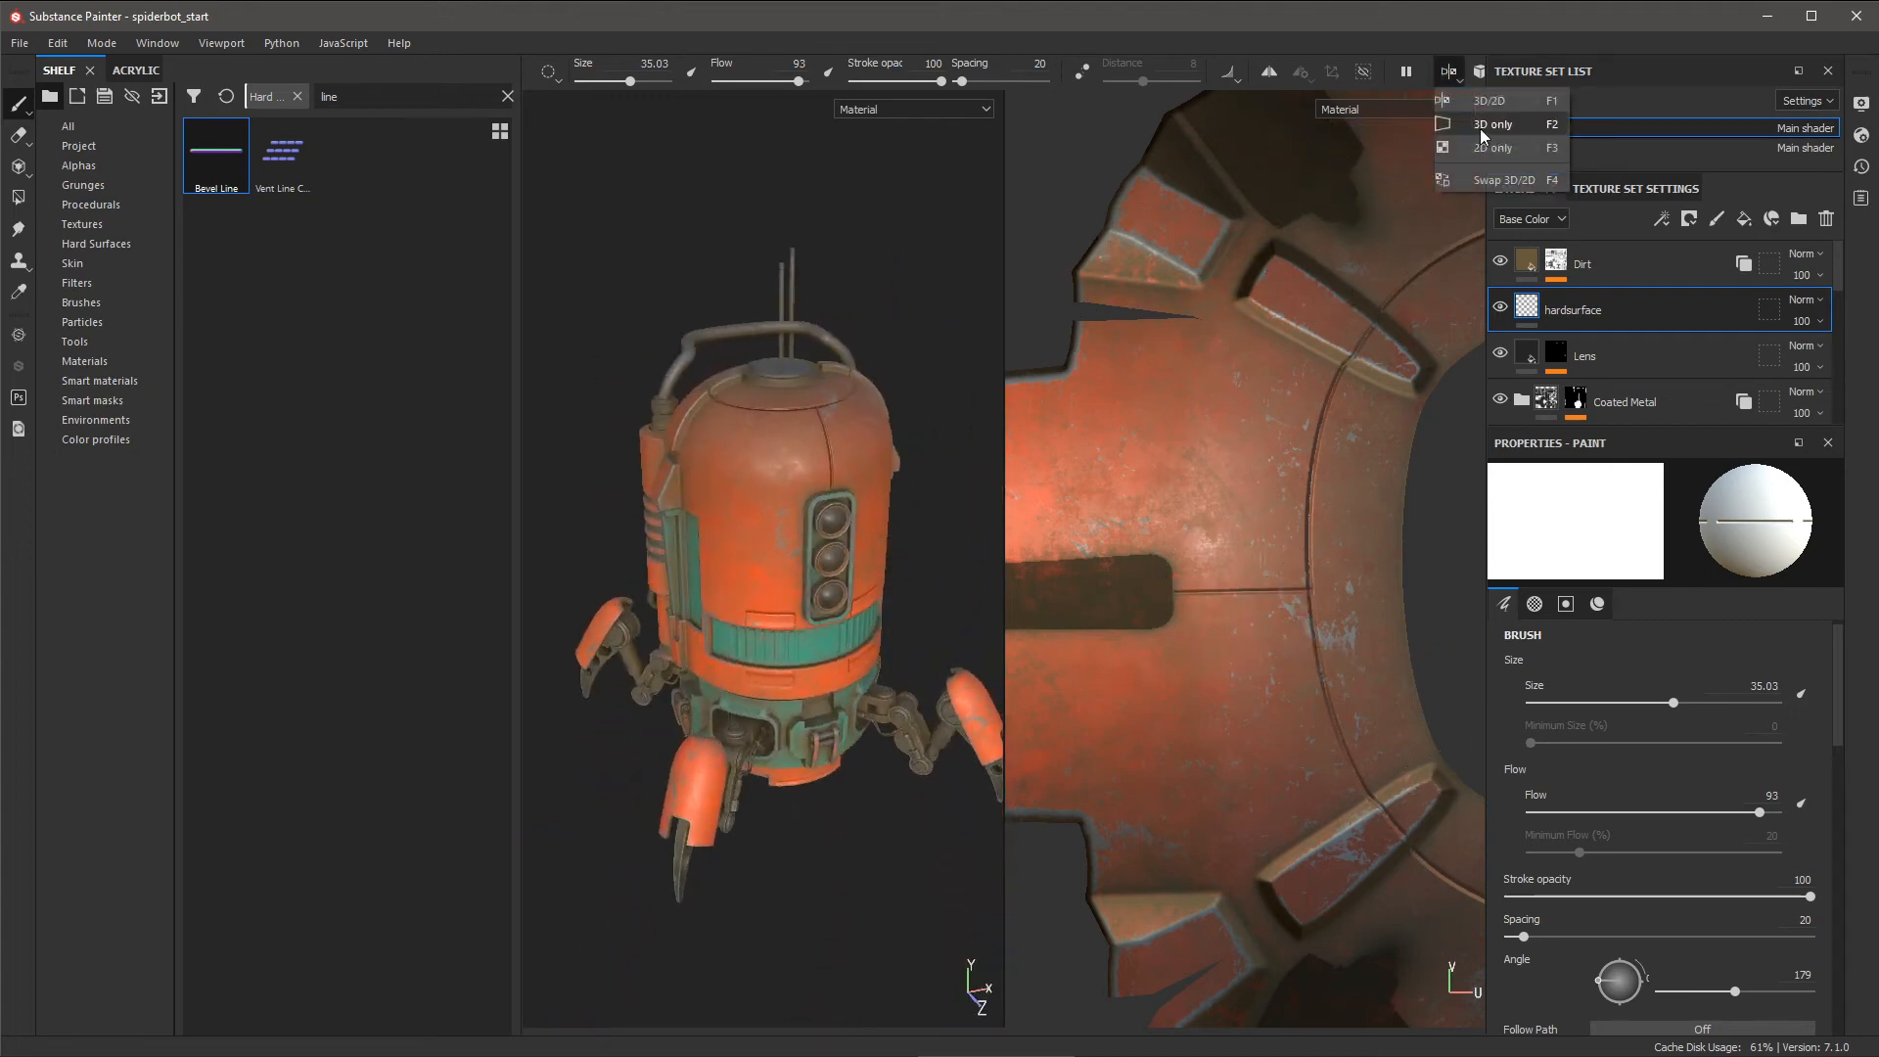
- Switch the viewport to 3D only and orbit the spiderbot to frame its front and top
left_click(1481, 132)
right_click_drag(1052, 529, 1277, 755, "alt")
left_click_drag(1278, 748, 1116, 583, "alt")
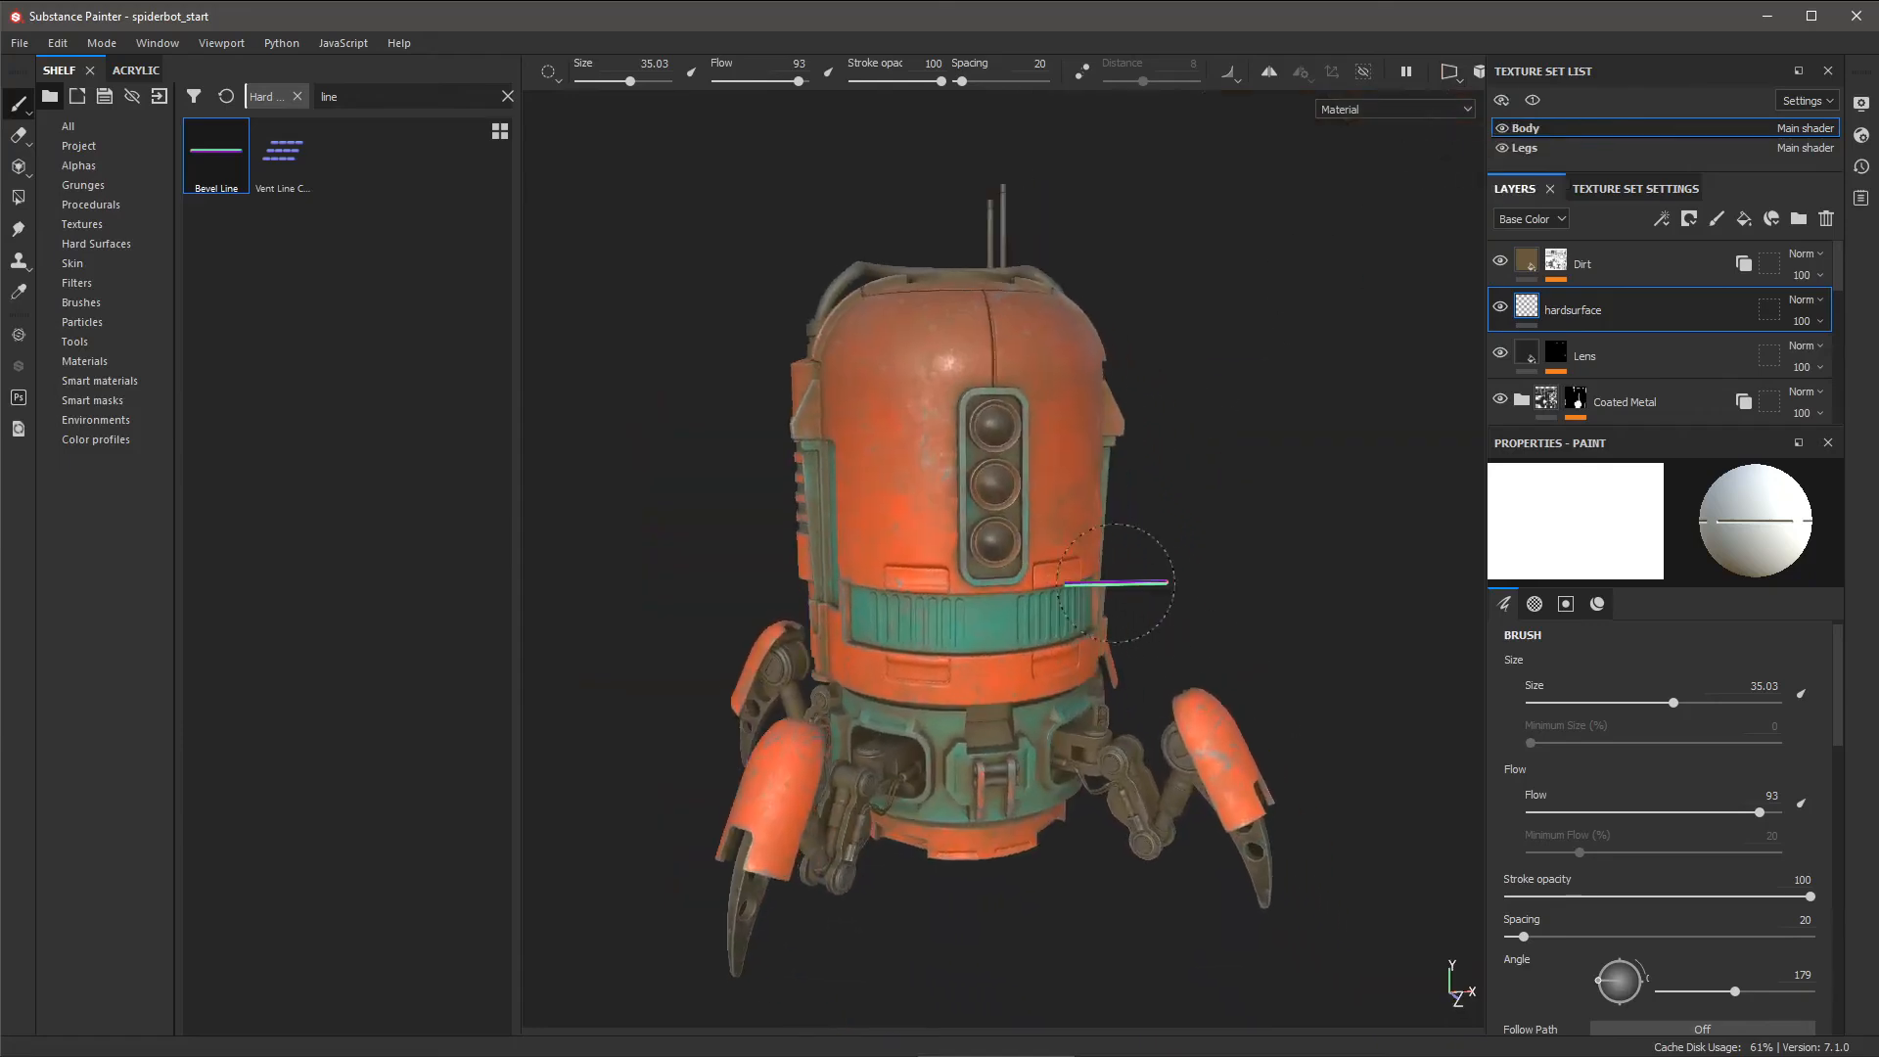
right_click_drag(1116, 584, 1225, 641, "alt")
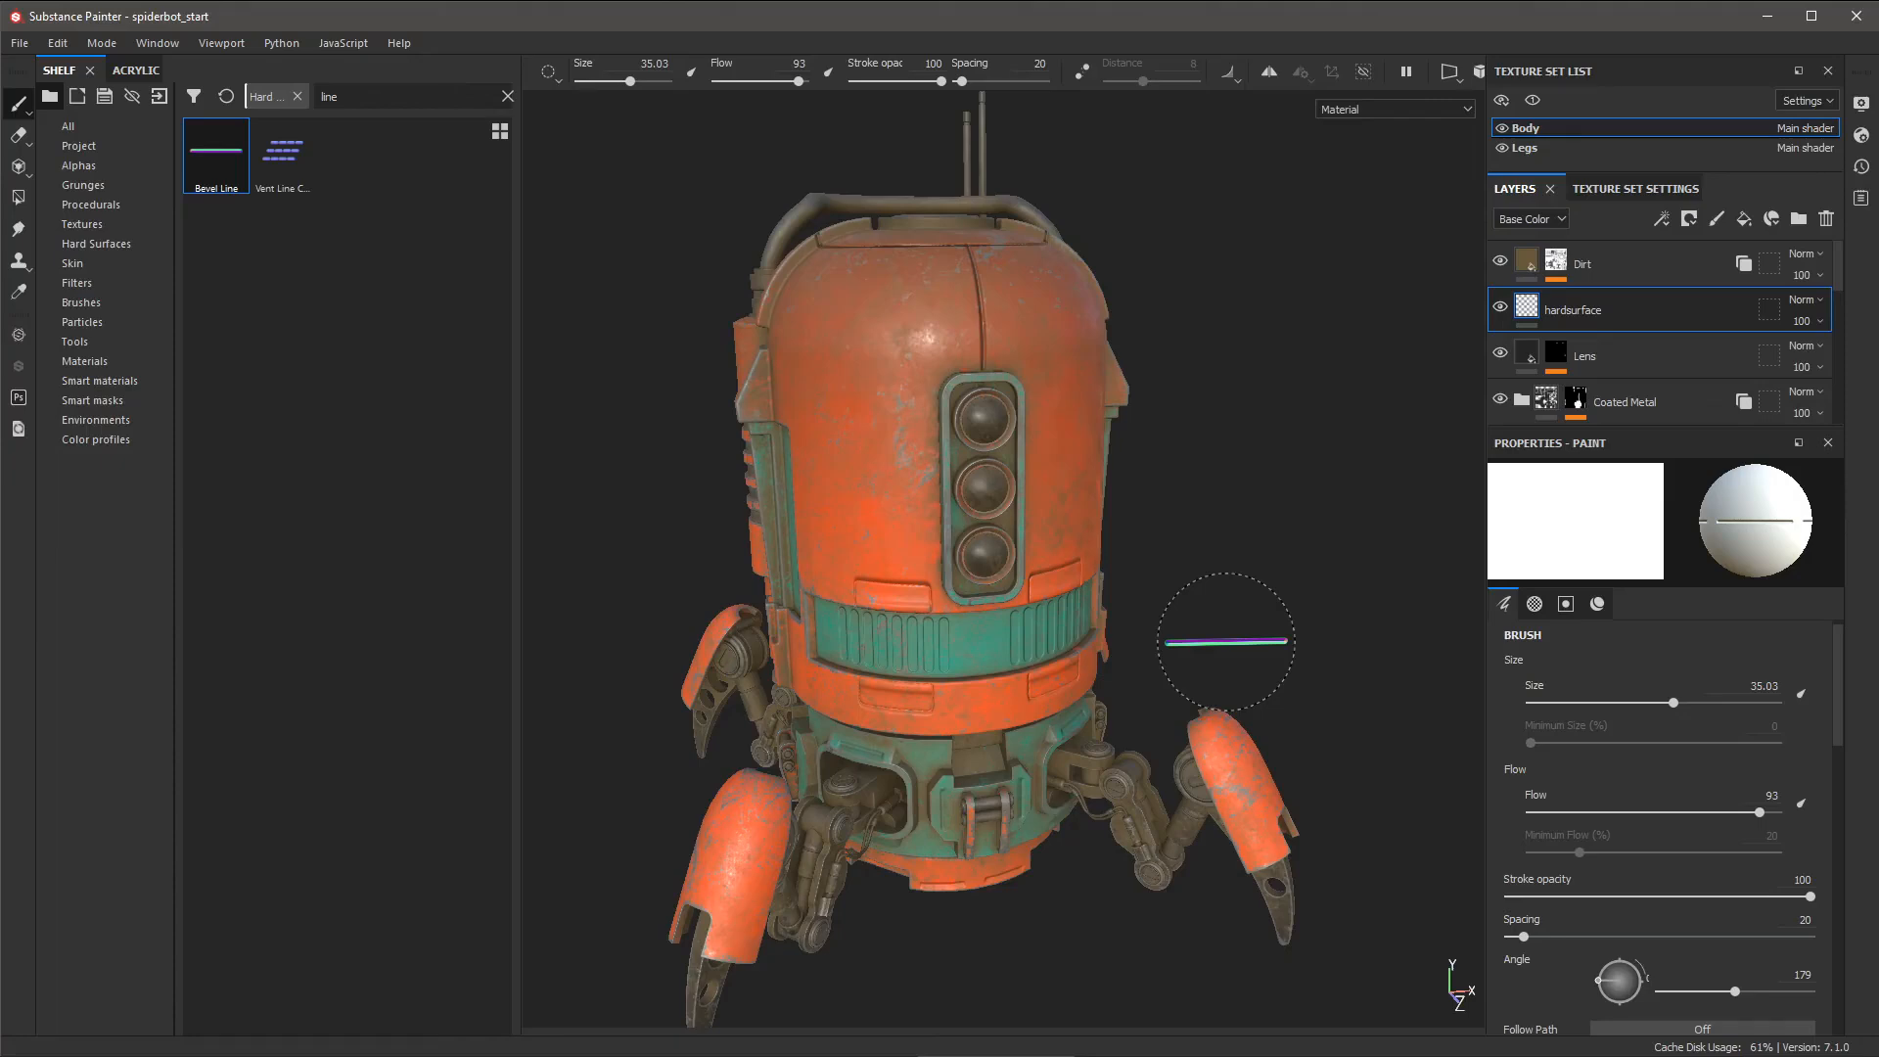
left_click_drag(1183, 436, 1226, 488, "alt")
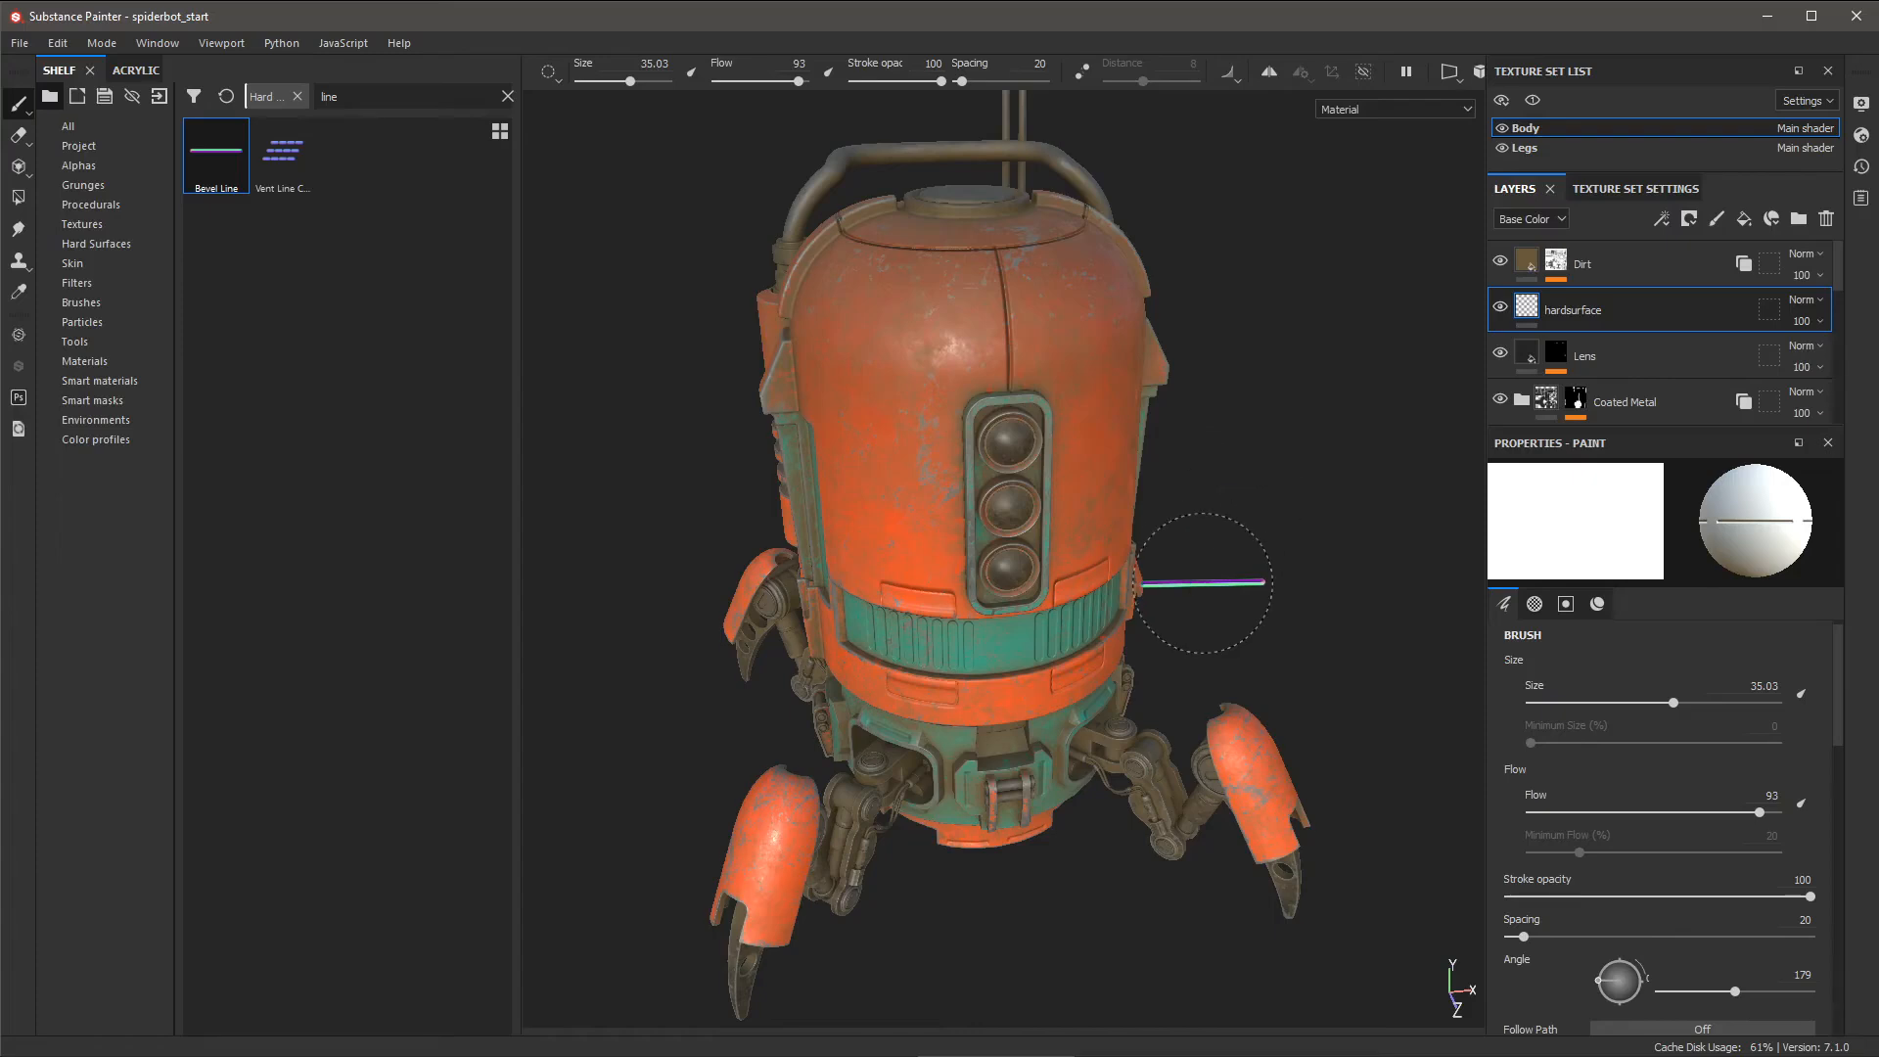
left_click_drag(1217, 490, 1213, 537, "alt")
left_click(411, 96)
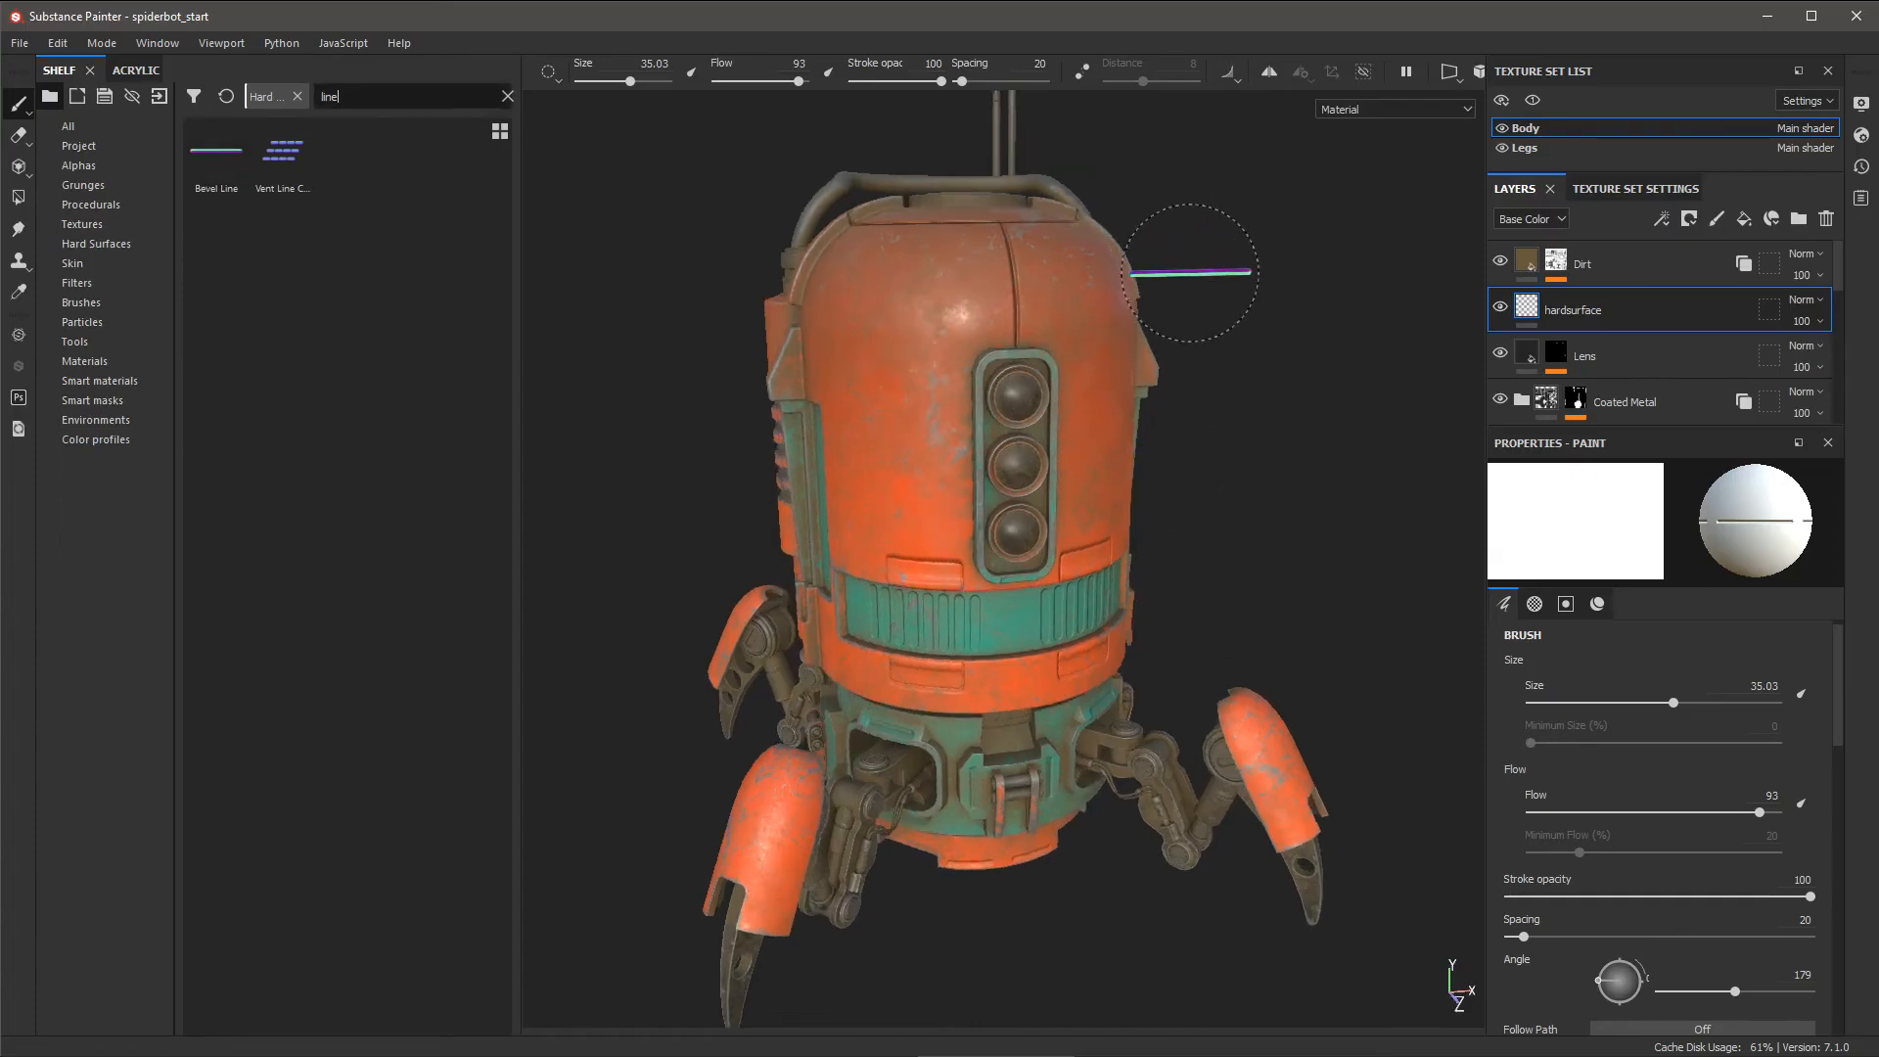
left_click_drag(381, 96, 313, 95)
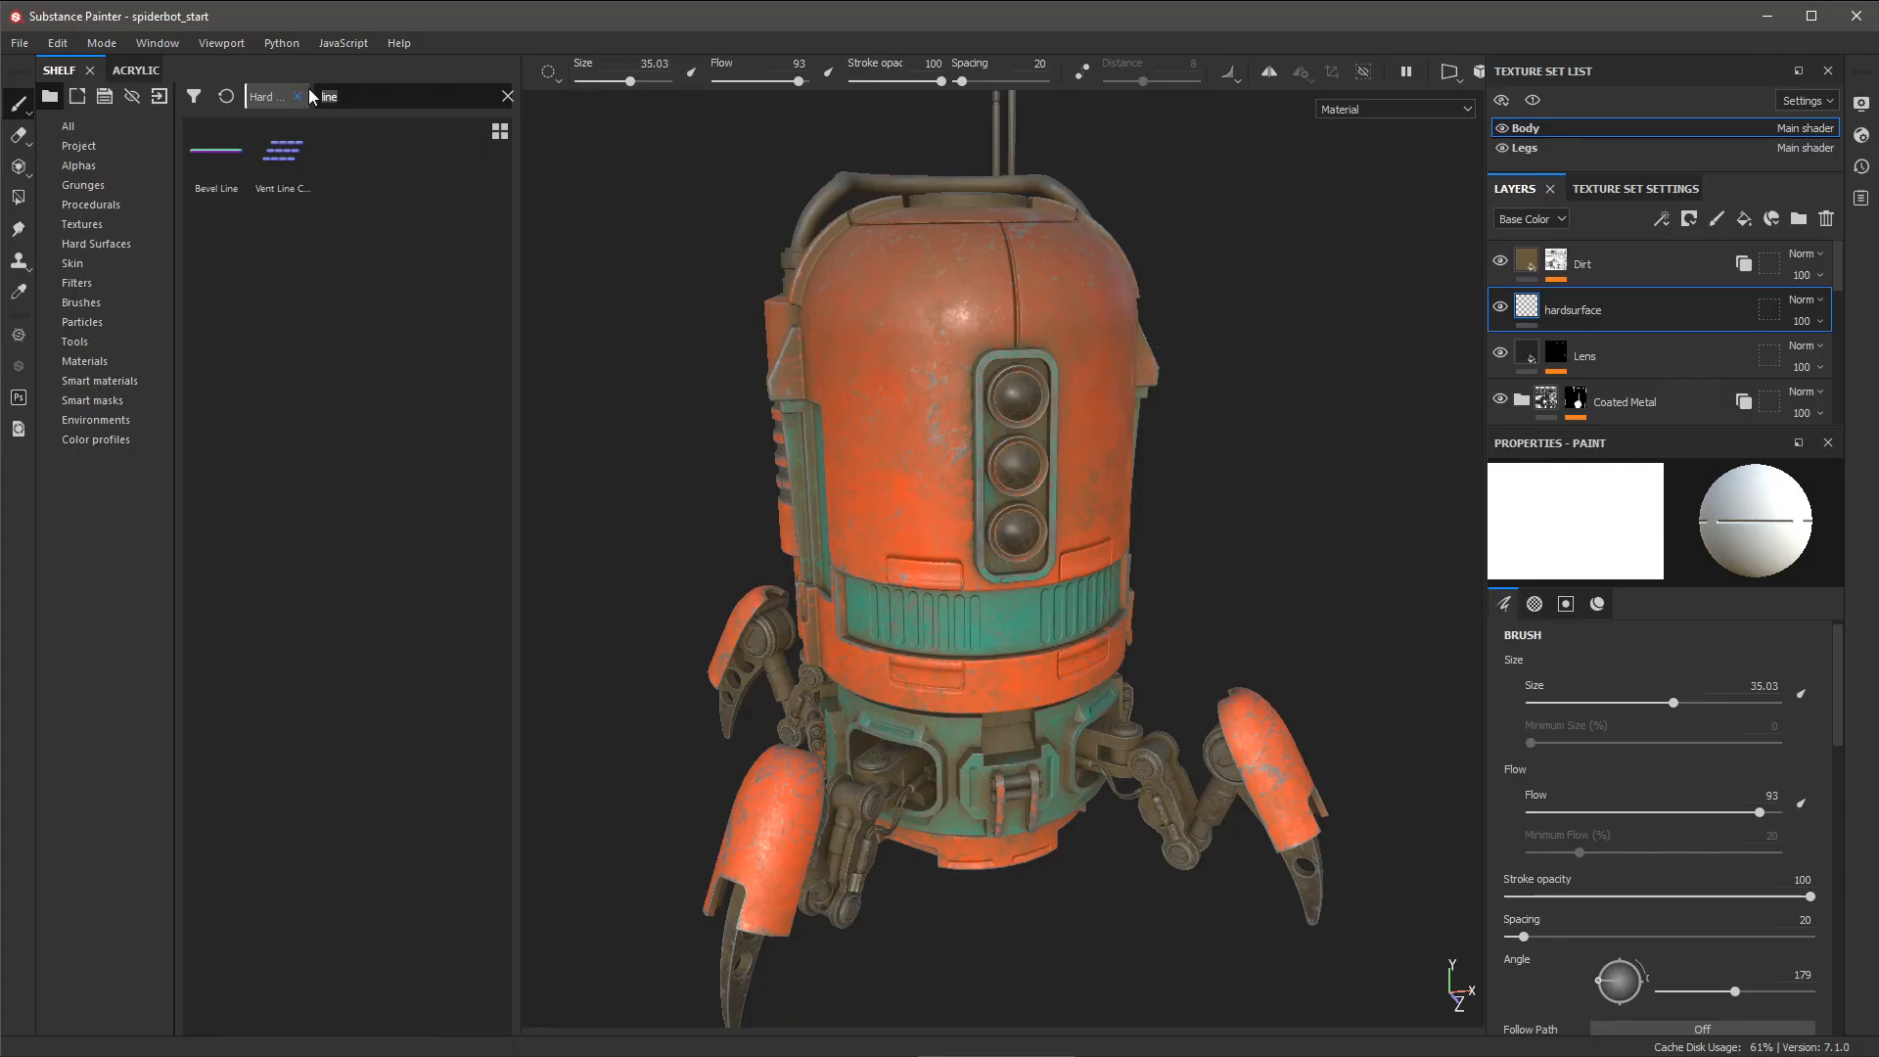
- Make 'Screw Hexagon Round' the brush's normal stamp and turn mirror symmetry on
type("screw he")
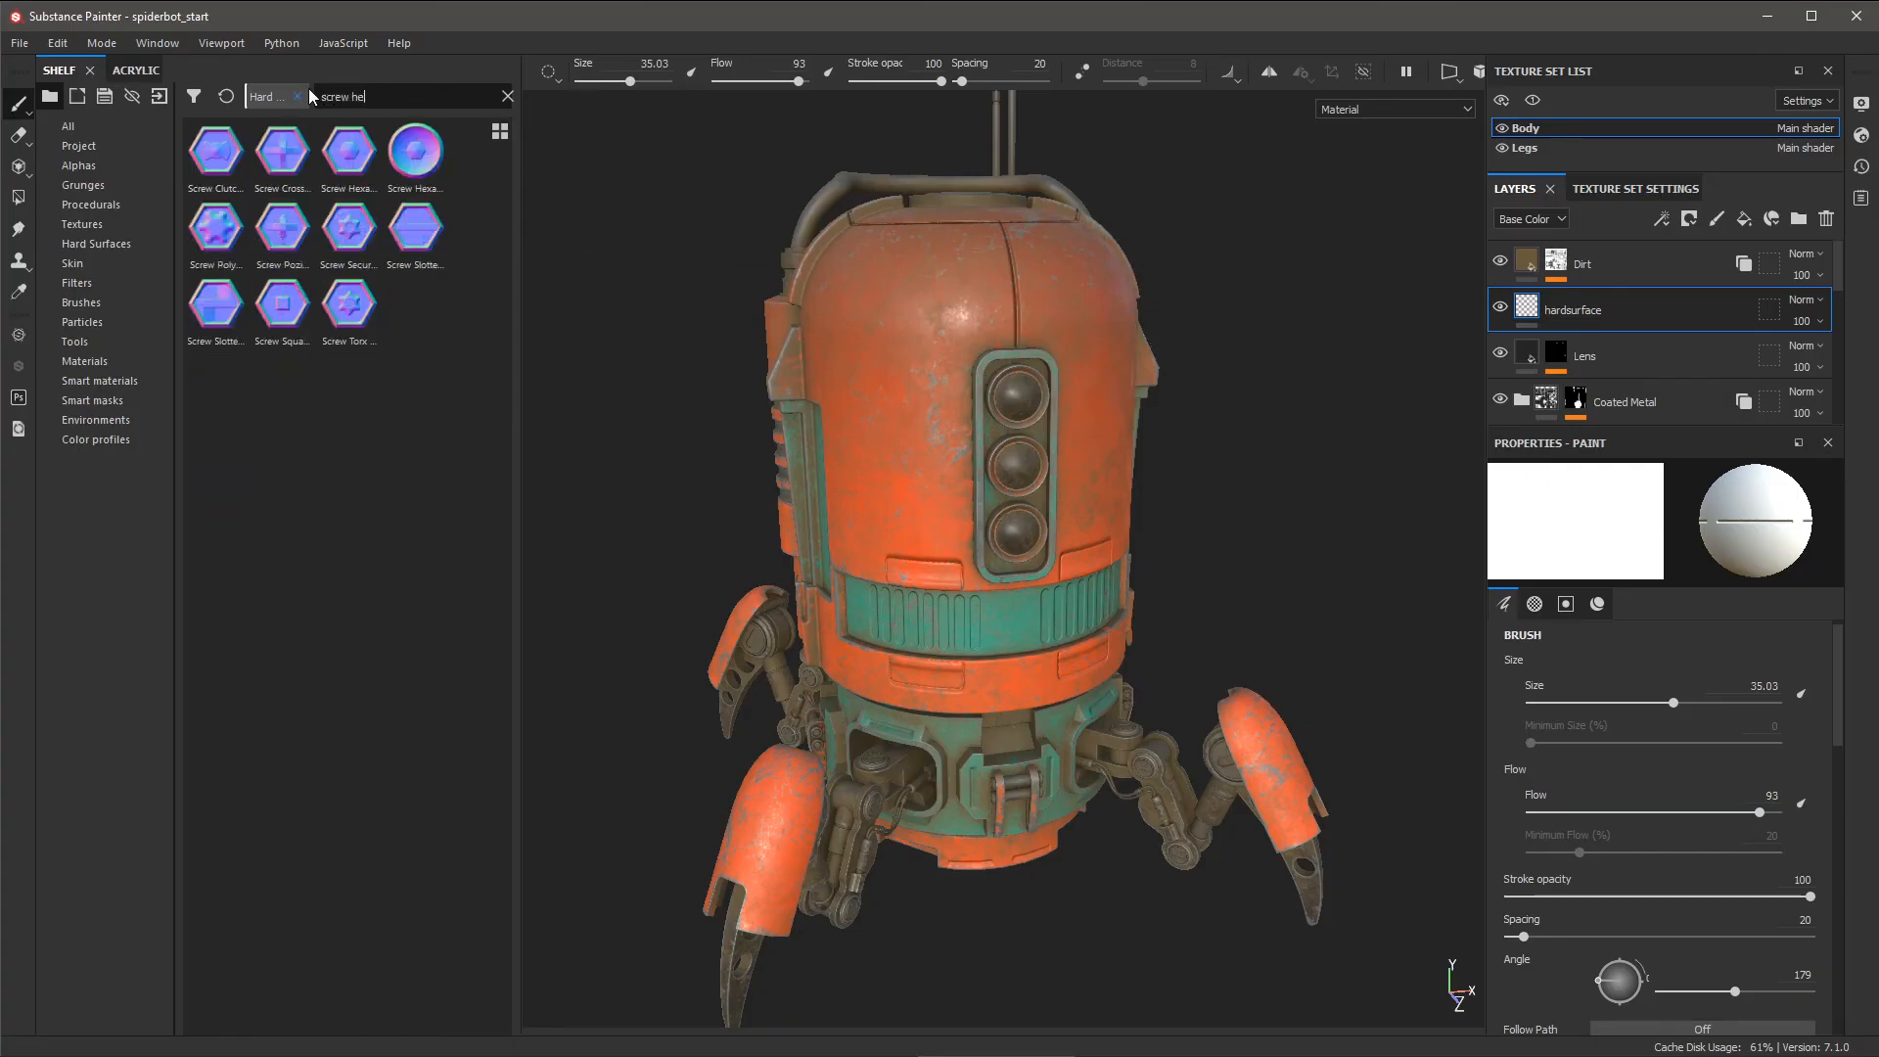
type("x round")
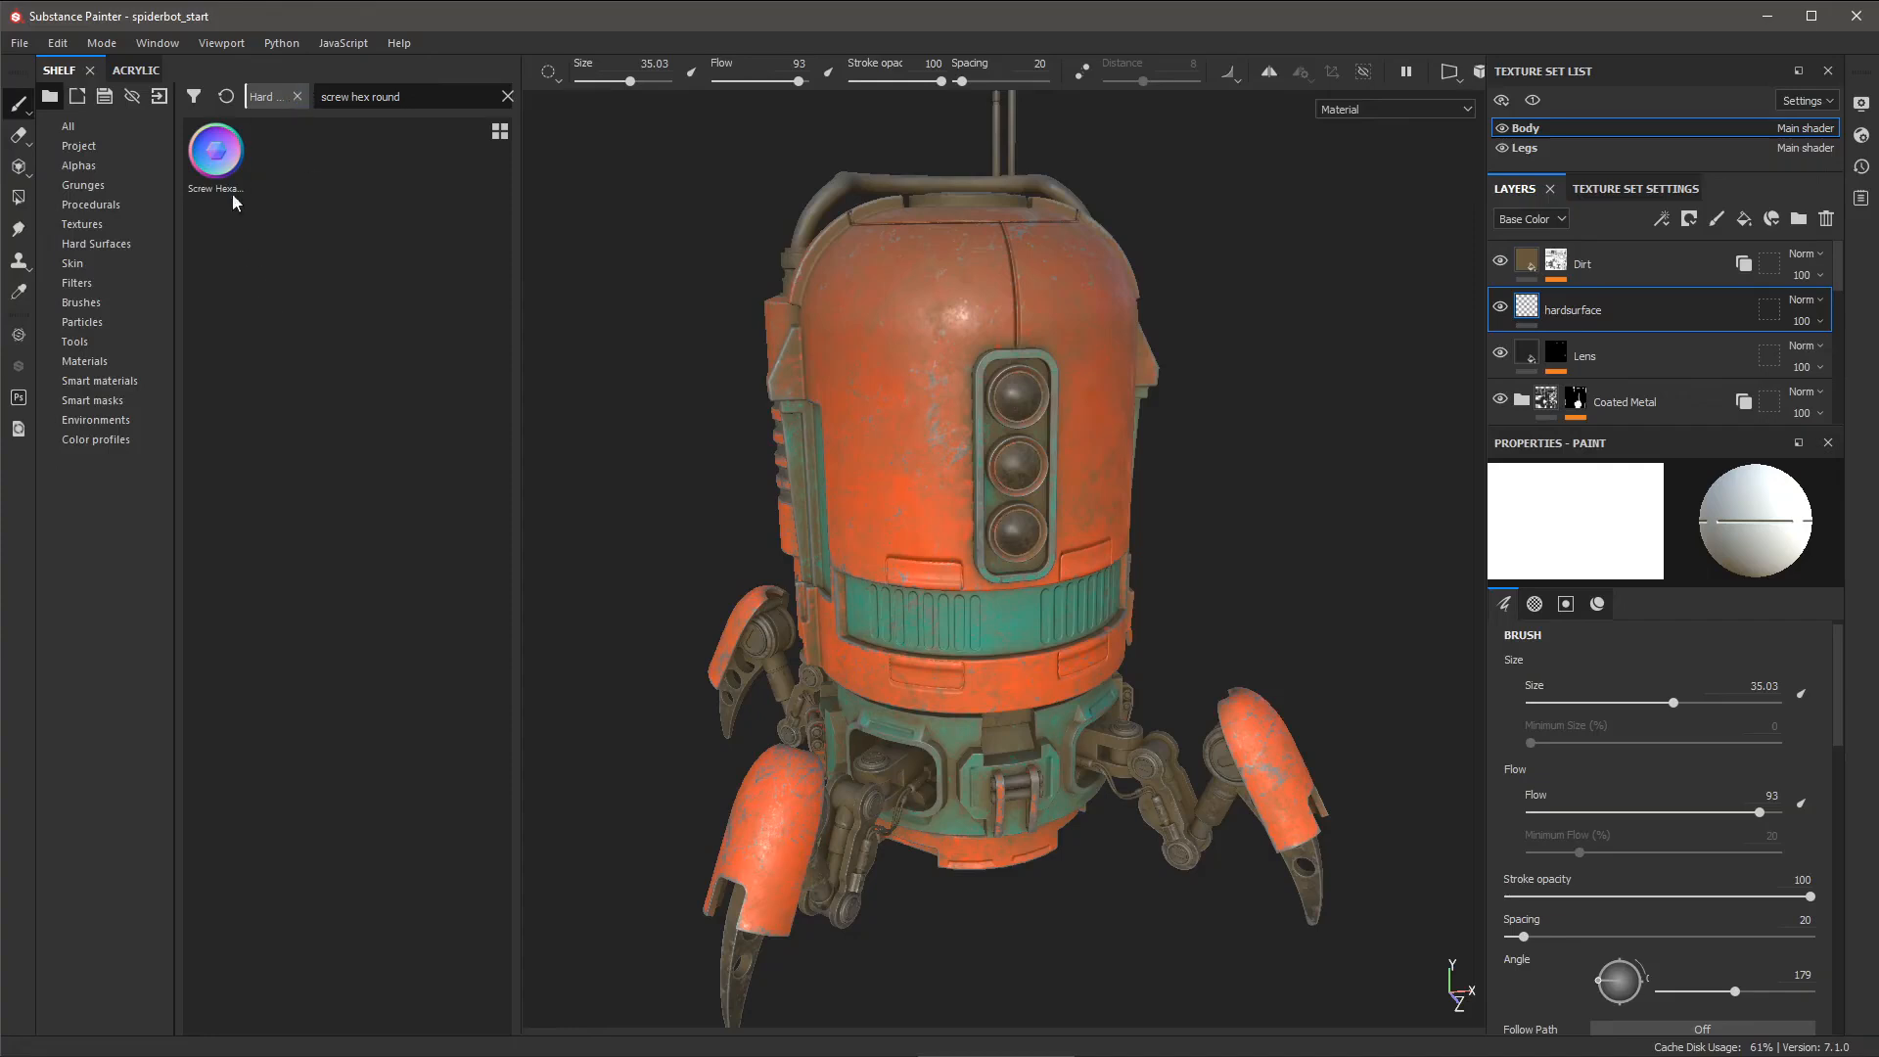
mouse_move(214, 154)
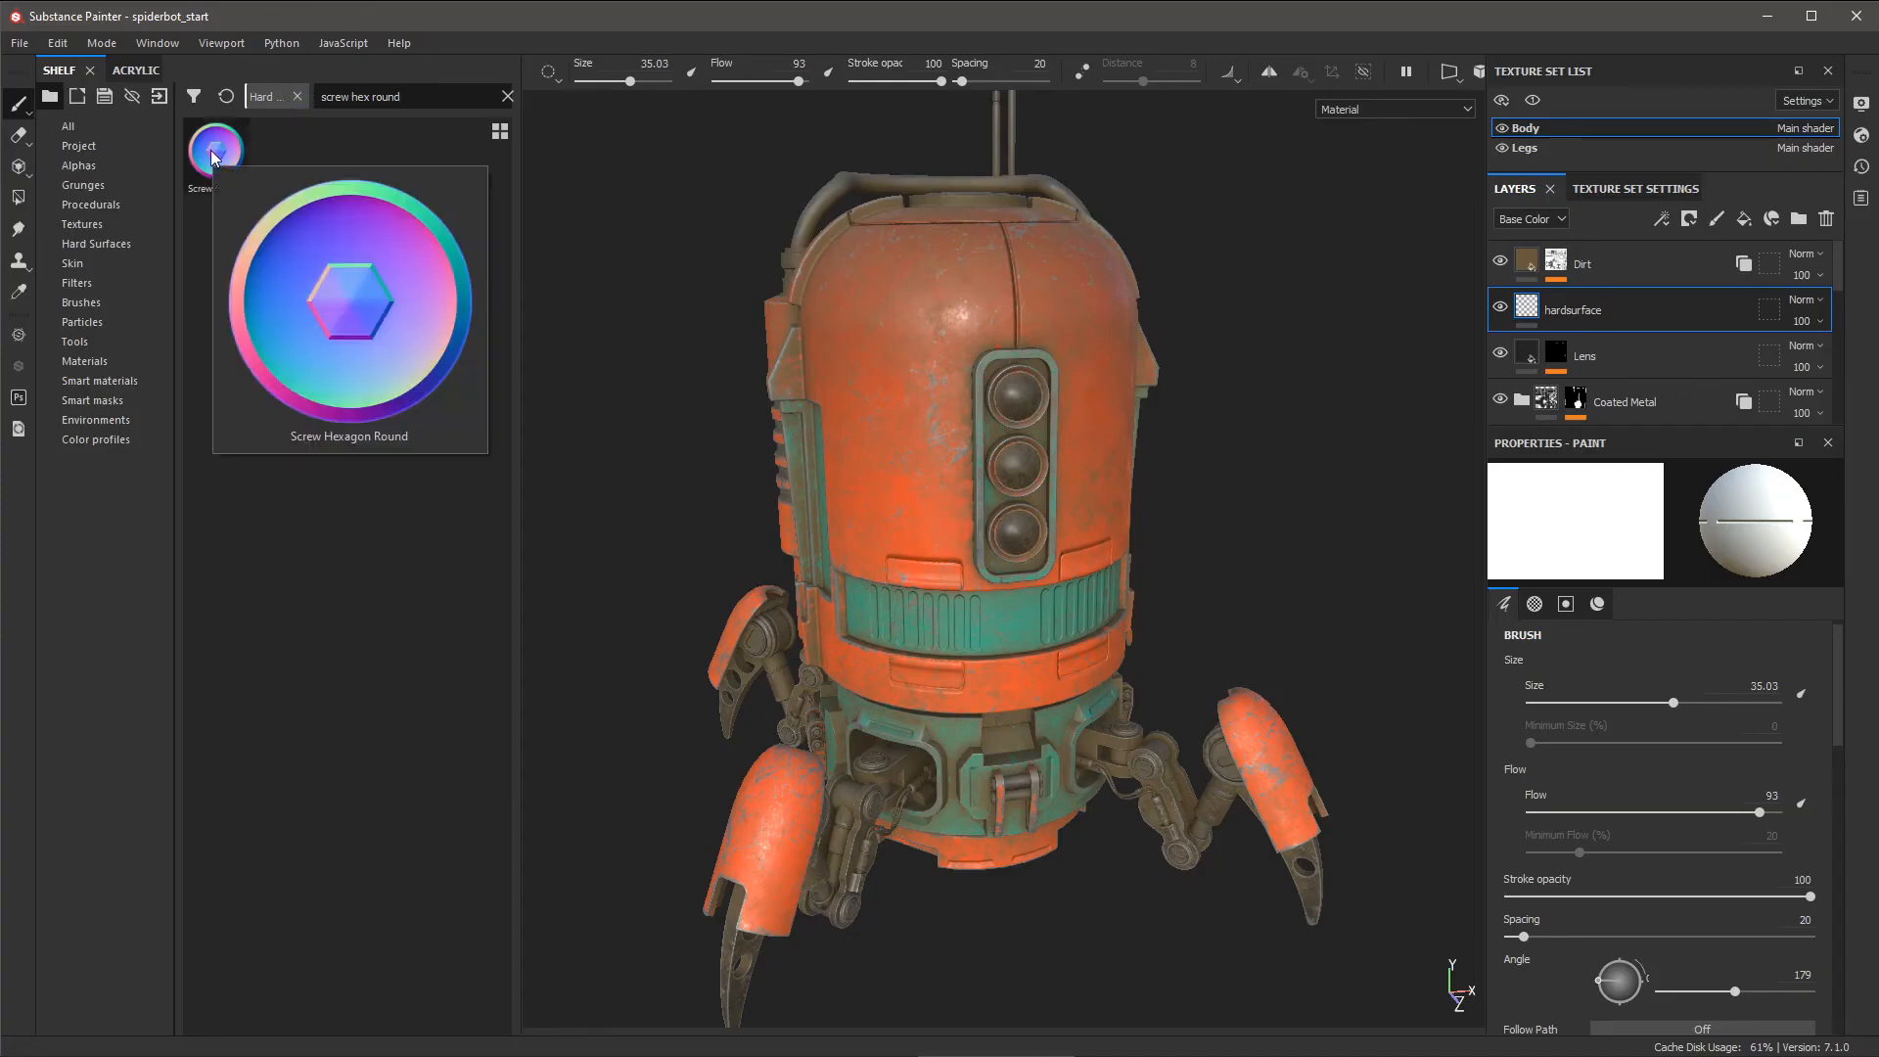
left_click_drag(215, 157, 692, 235)
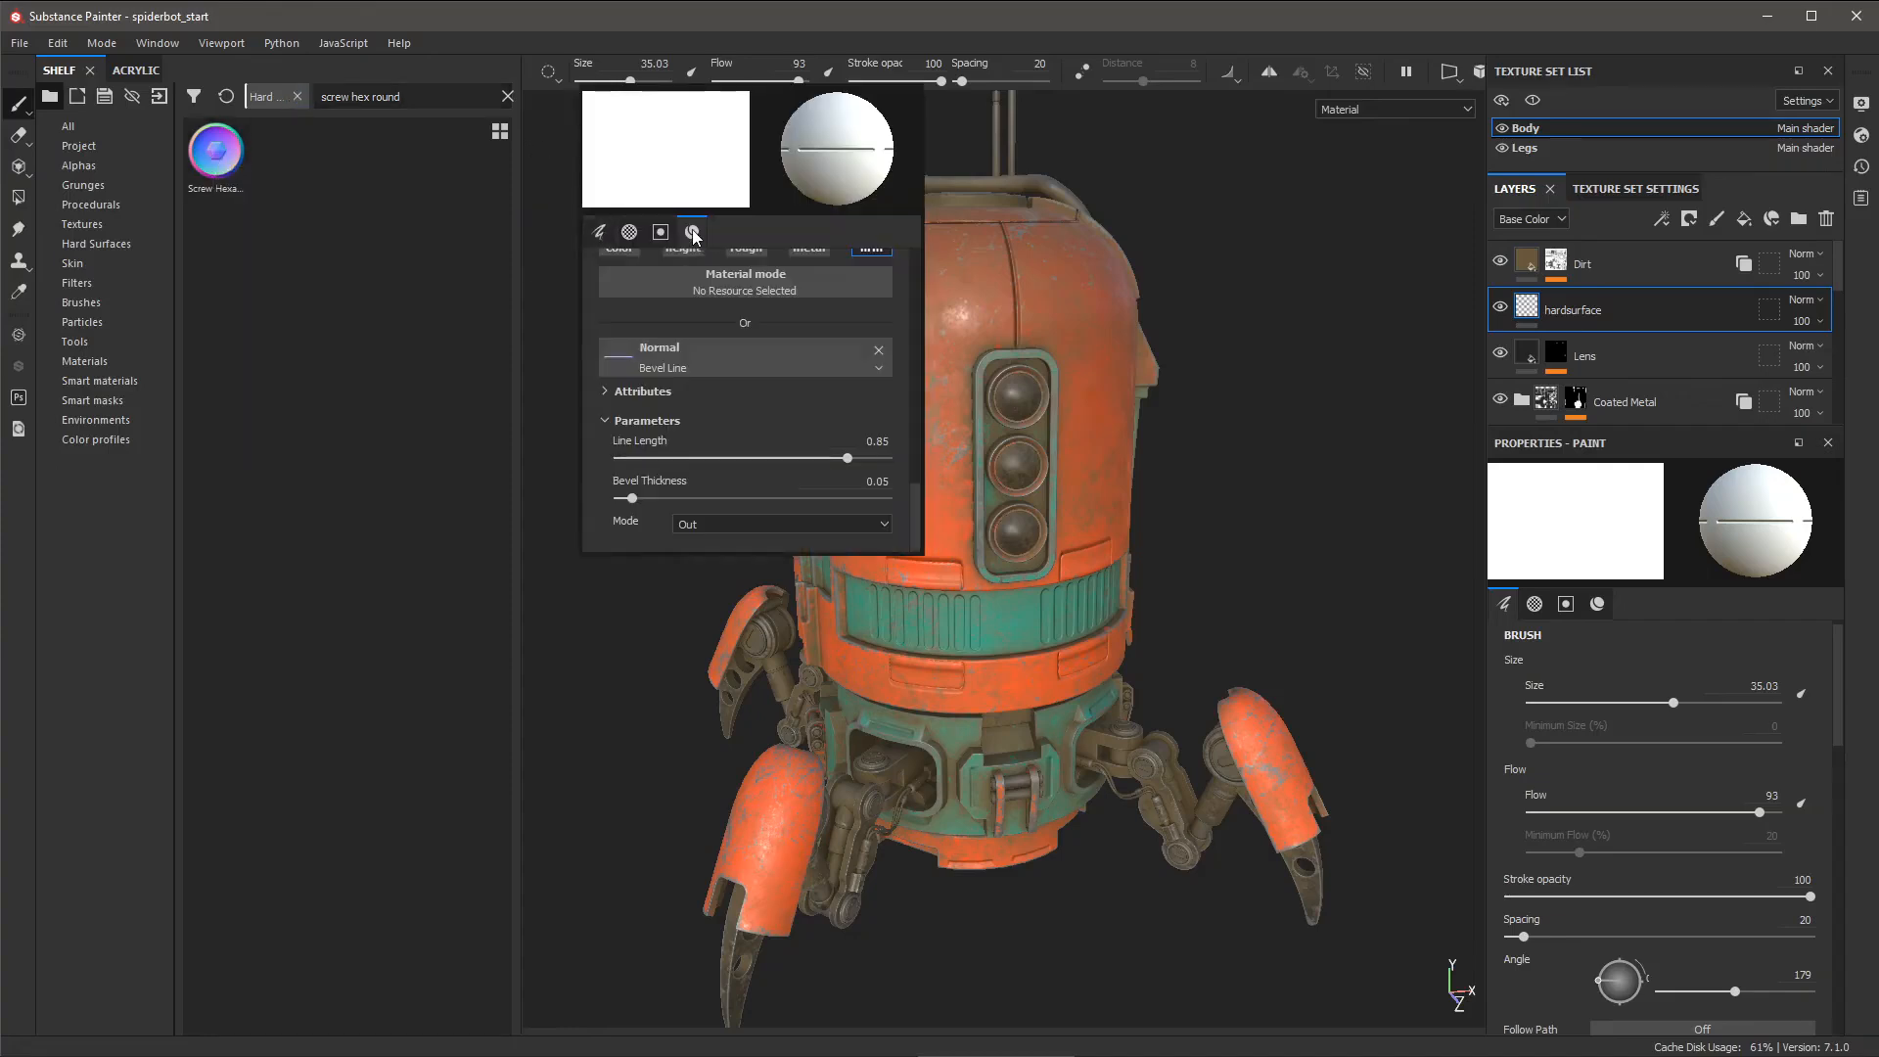
left_click(693, 235)
left_click_drag(215, 155, 697, 411)
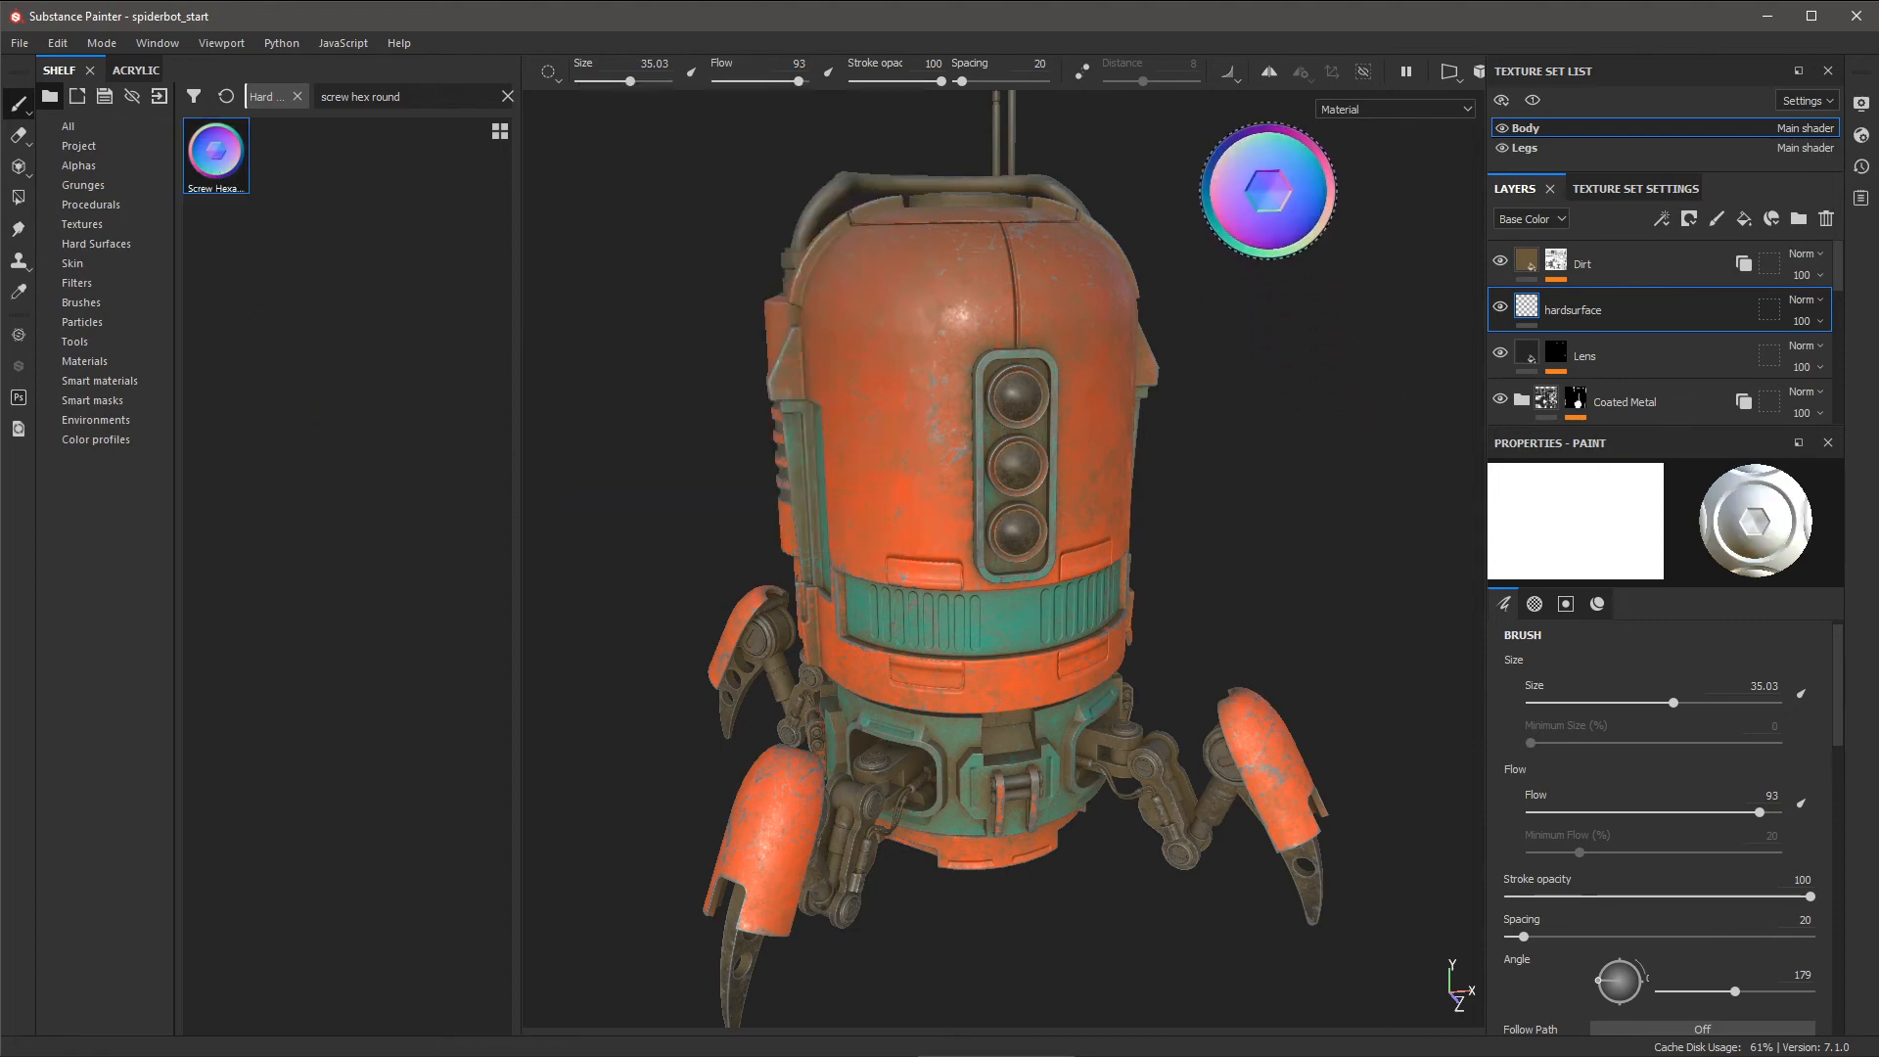
left_click(1269, 75)
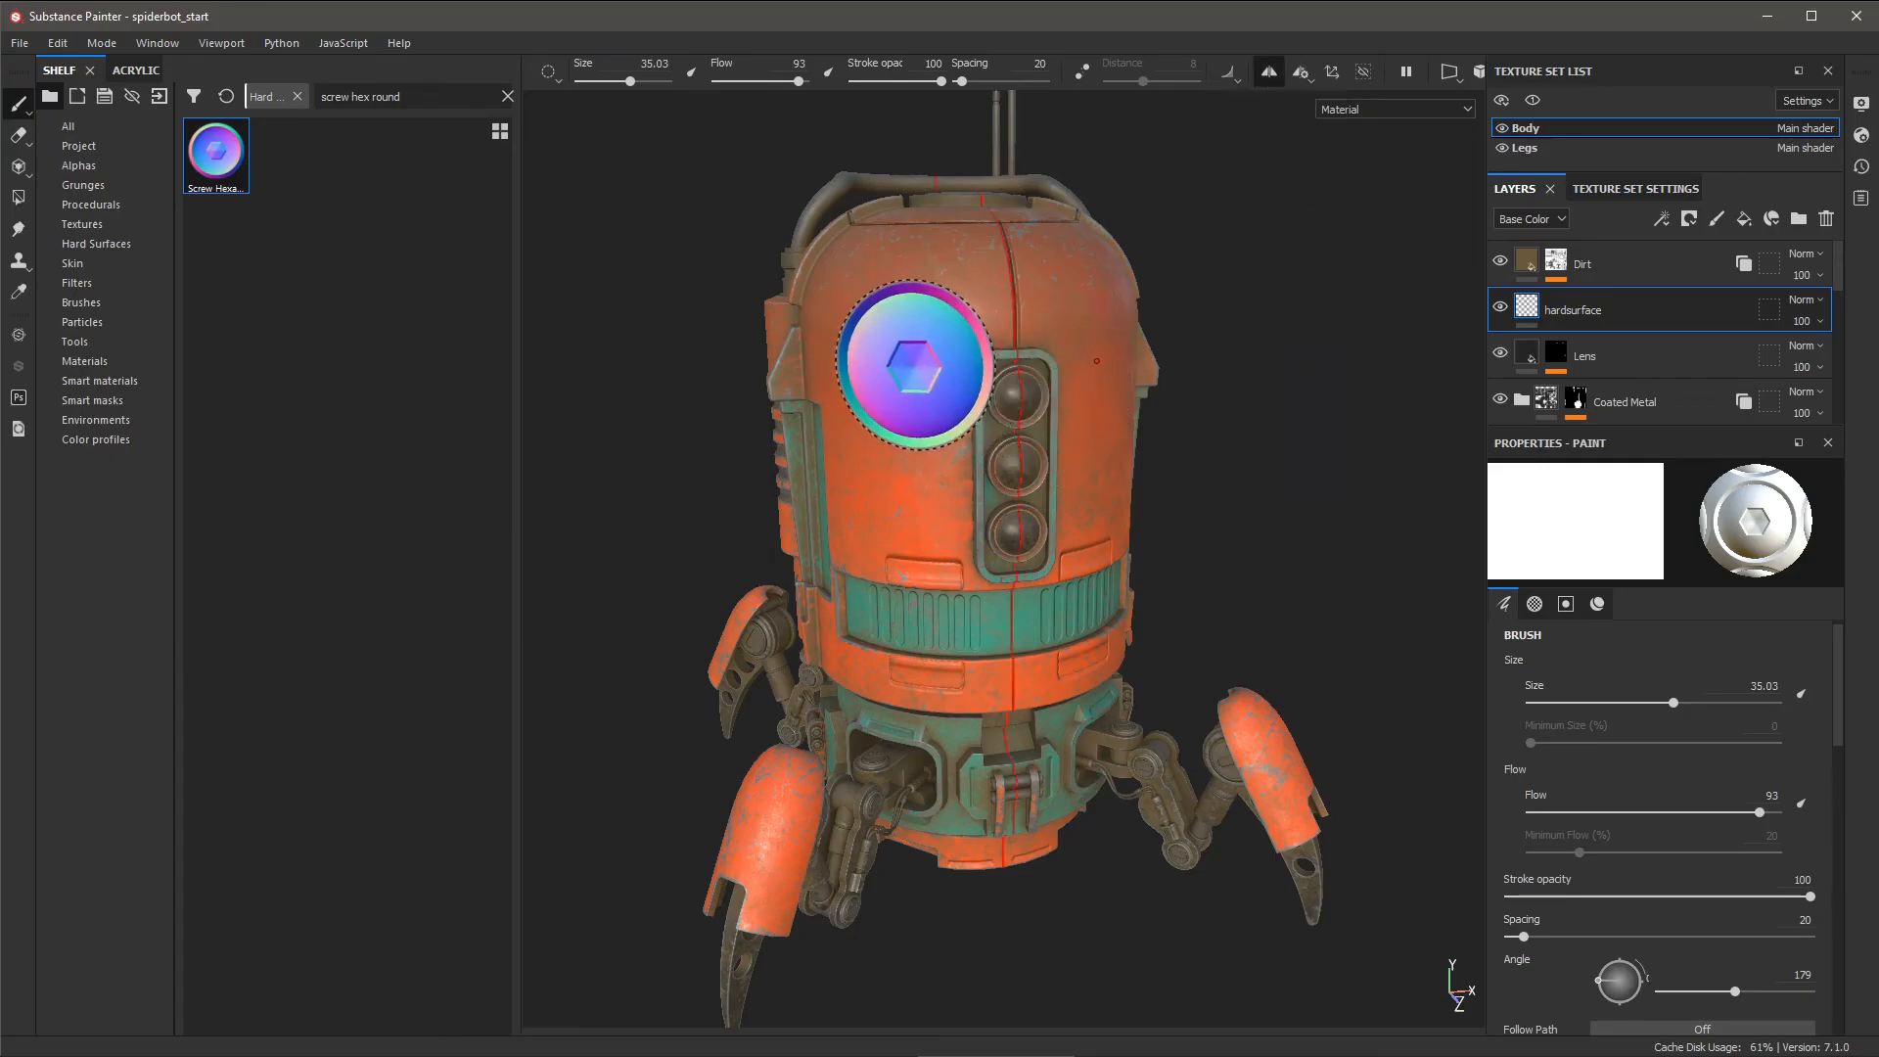
- Shrink the brush to 4.32 and stamp mirrored hex screws on the upper body and side vent panel
mouse_move(915, 365)
right_mouse_down("ctrl")
mouse_move(833, 365)
mouse_move(911, 365)
right_mouse_up("ctrl")
right_click_drag(1026, 326, 1181, 475, "alt")
left_click_drag(1180, 474, 1145, 427, "alt")
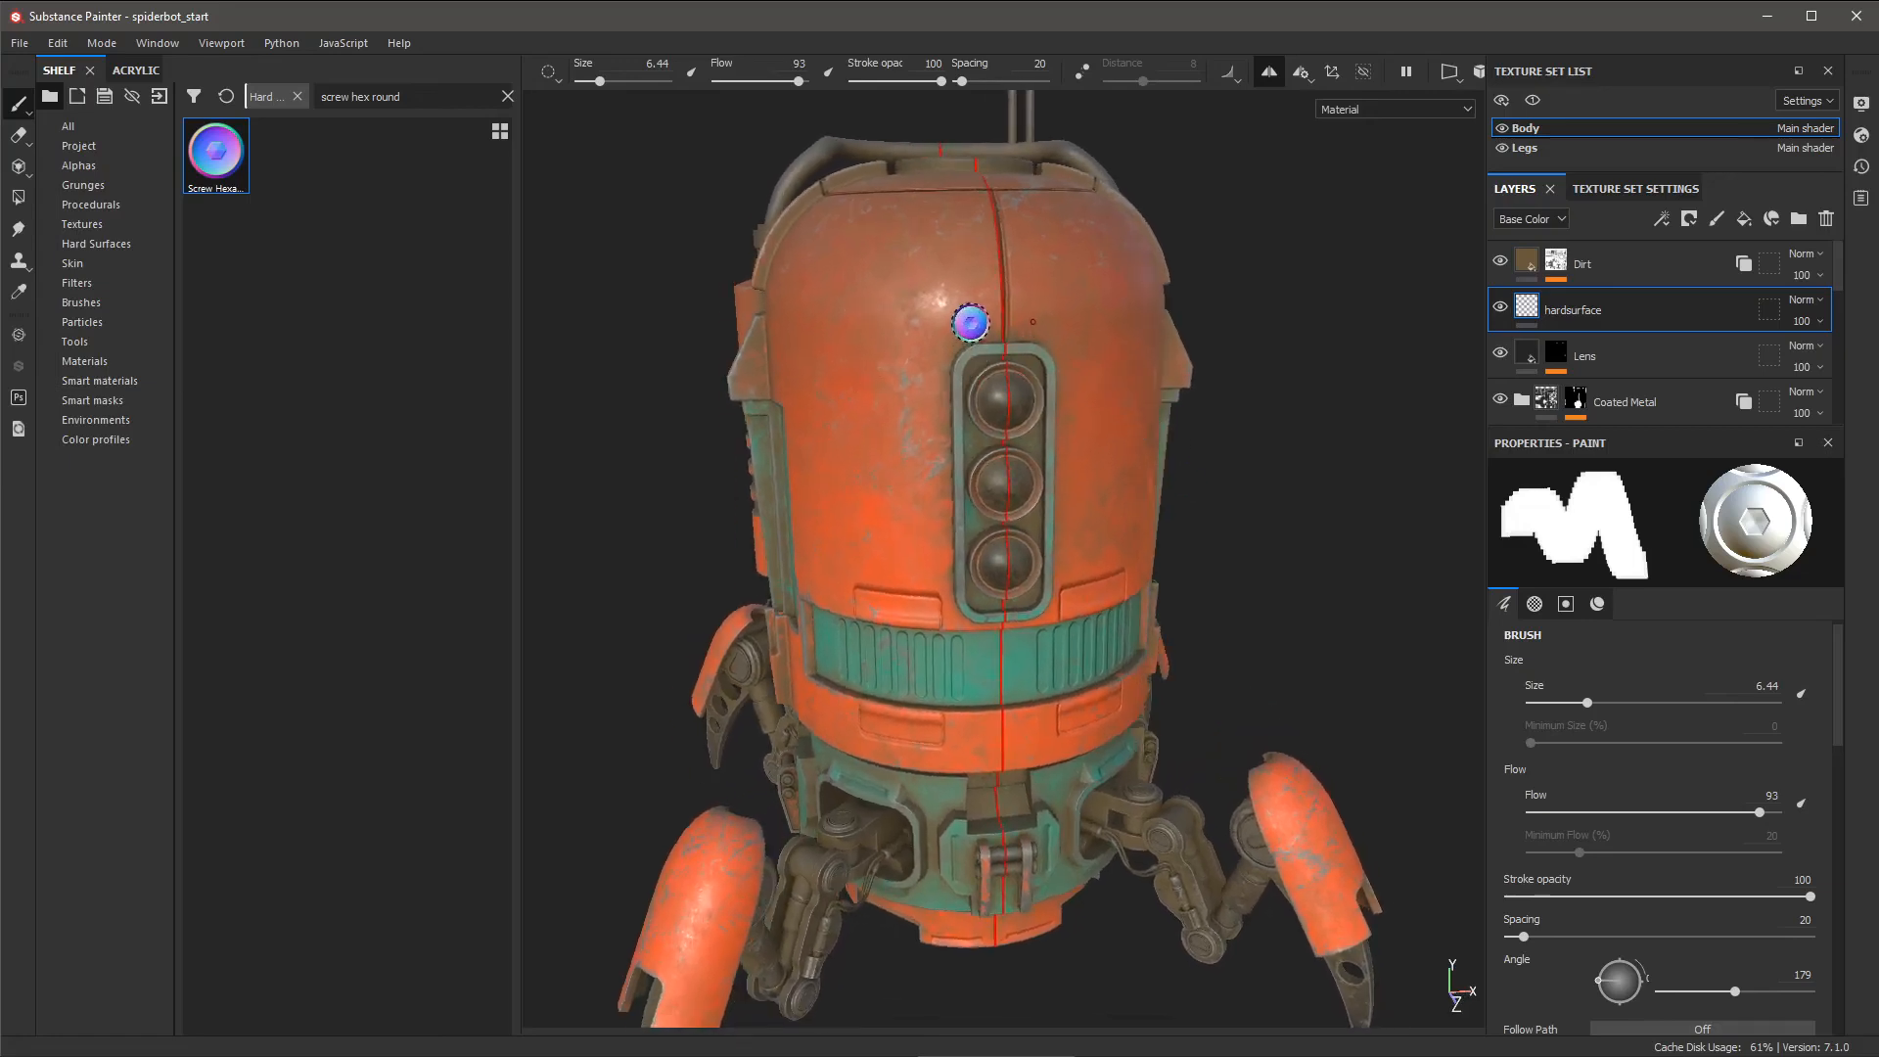
right_click_drag(975, 323, 954, 323, "ctrl")
left_click(975, 323)
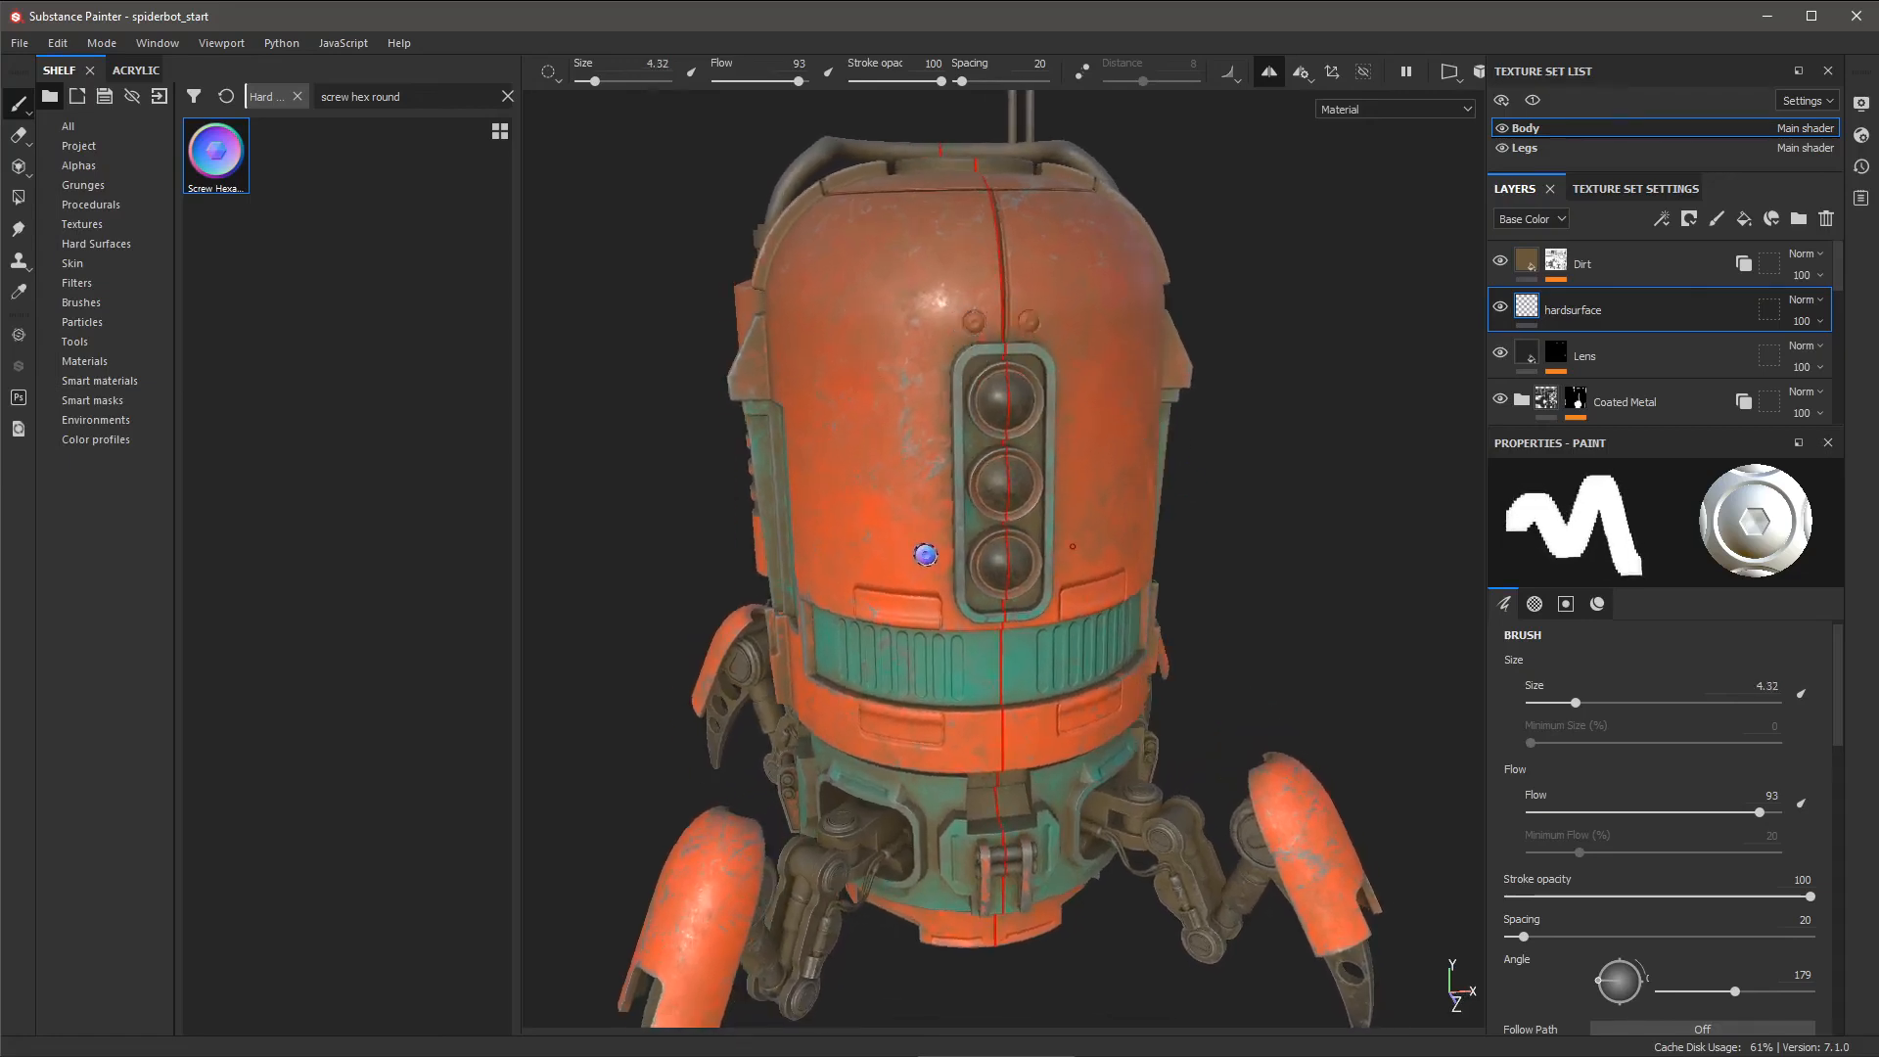
left_click_drag(867, 553, 815, 623, "alt")
left_click(840, 569)
left_click(809, 620)
left_click(809, 685)
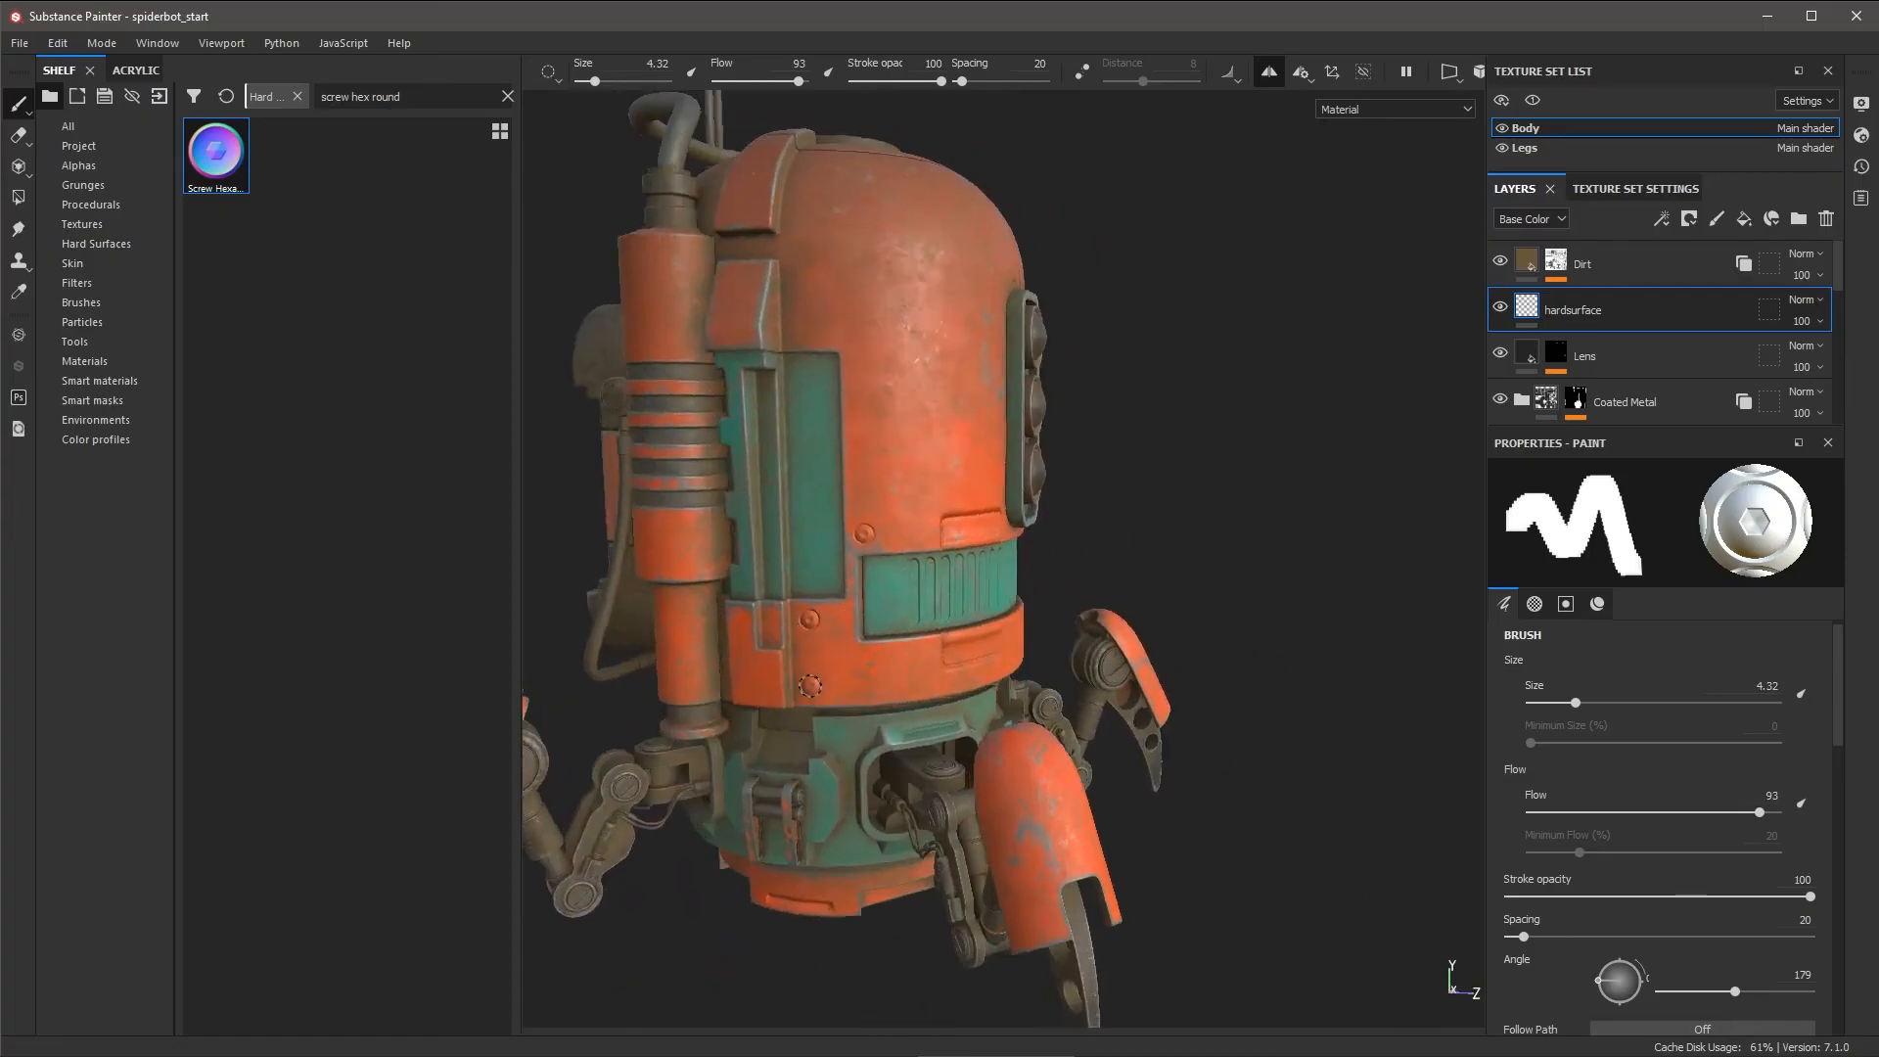
left_click(795, 330)
- Stamp mirrored hex screws on the lower orange band
left_click_drag(948, 523, 886, 537, "alt")
left_click_drag(938, 598, 910, 599, "alt")
right_click_drag(910, 598, 1149, 620, "alt")
left_click(1053, 624)
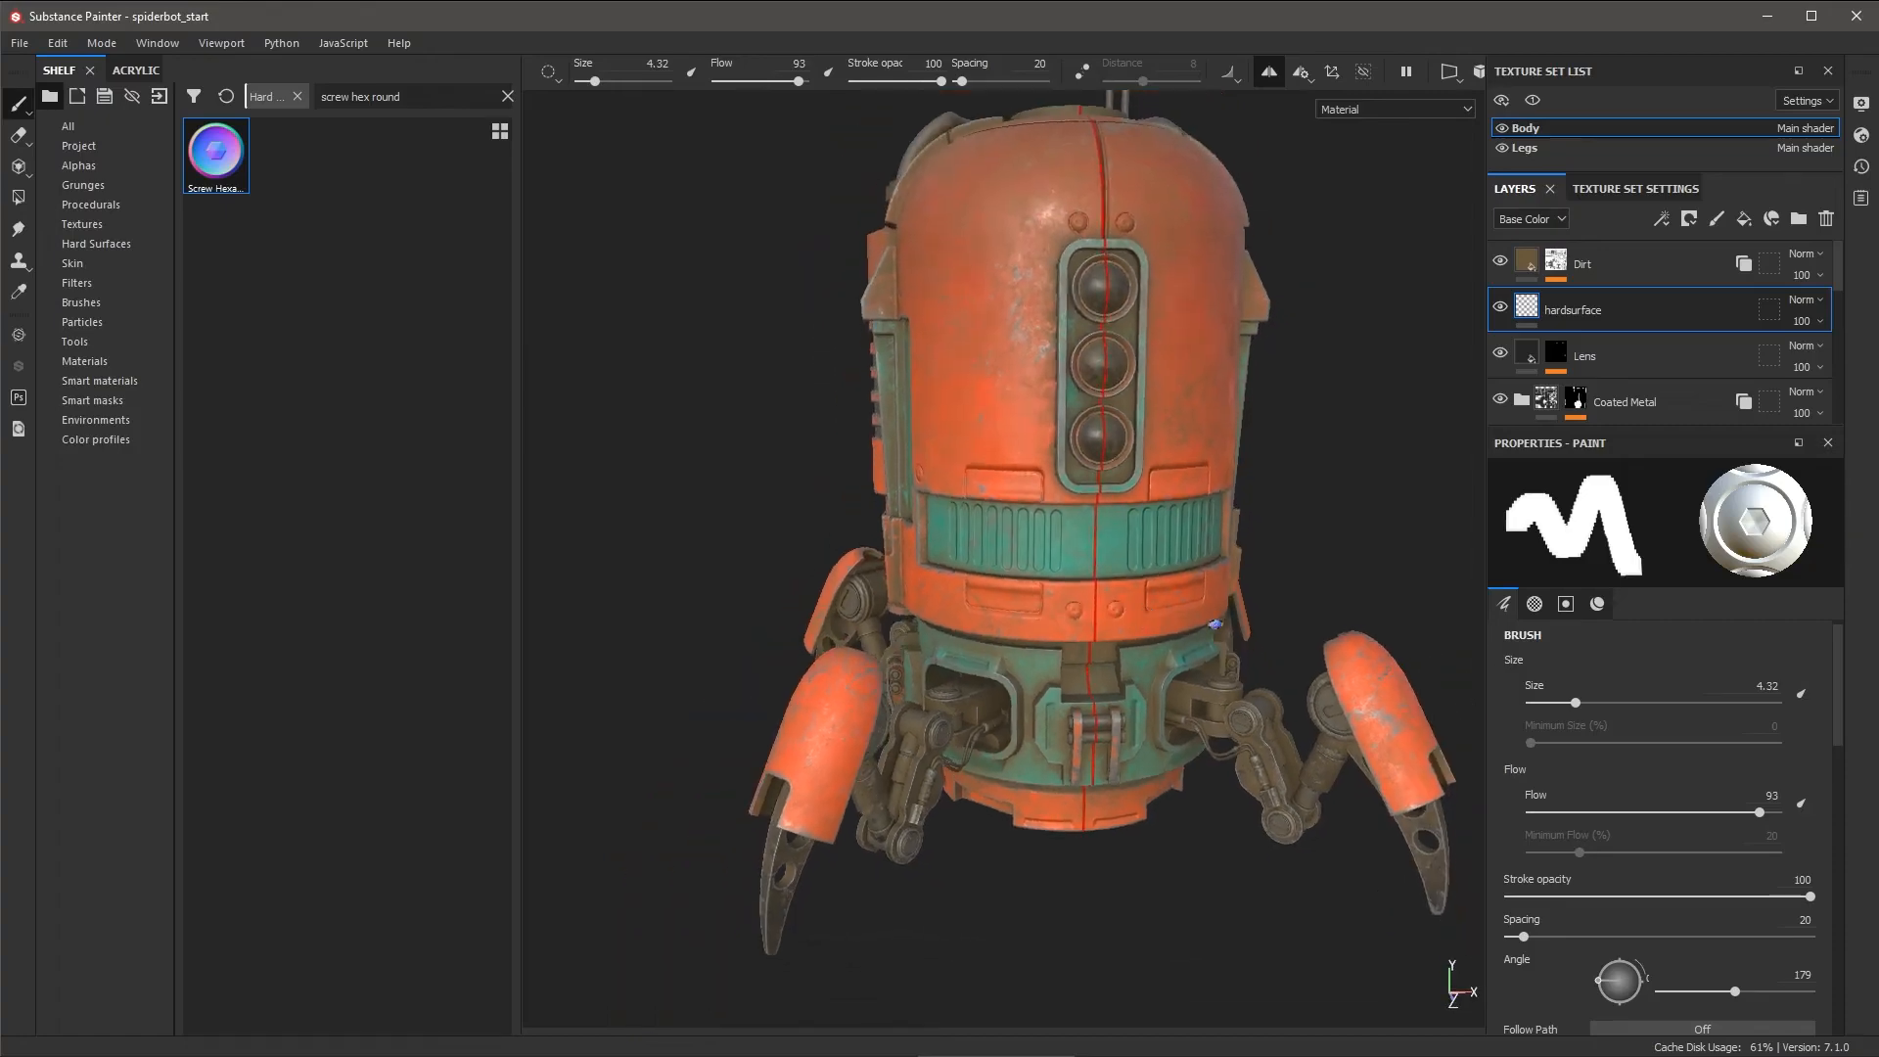
left_click_drag(1202, 274, 1174, 558, "alt")
middle_click_drag(1027, 411, 1055, 487, "alt")
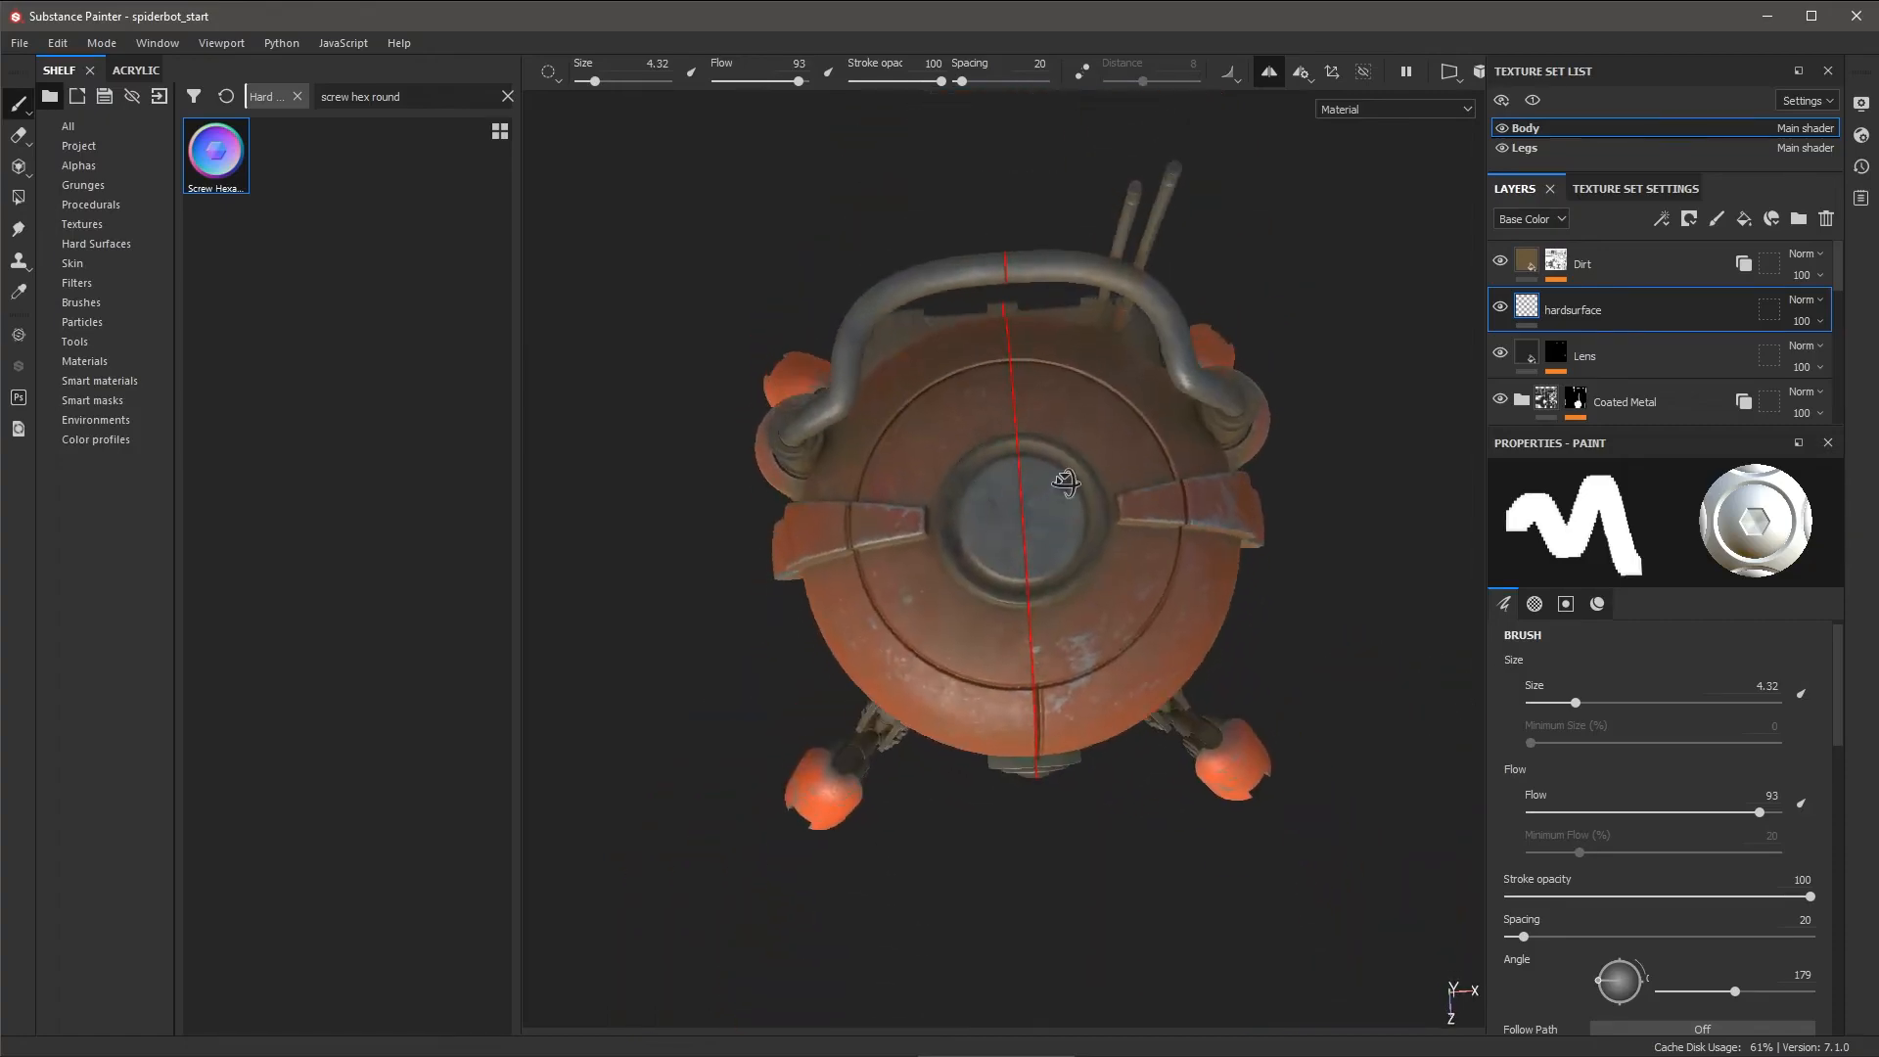
left_click_drag(1061, 483, 1058, 462, "alt")
middle_click_drag(1114, 599, 1121, 567, "alt")
right_click_drag(1121, 567, 1146, 568, "alt")
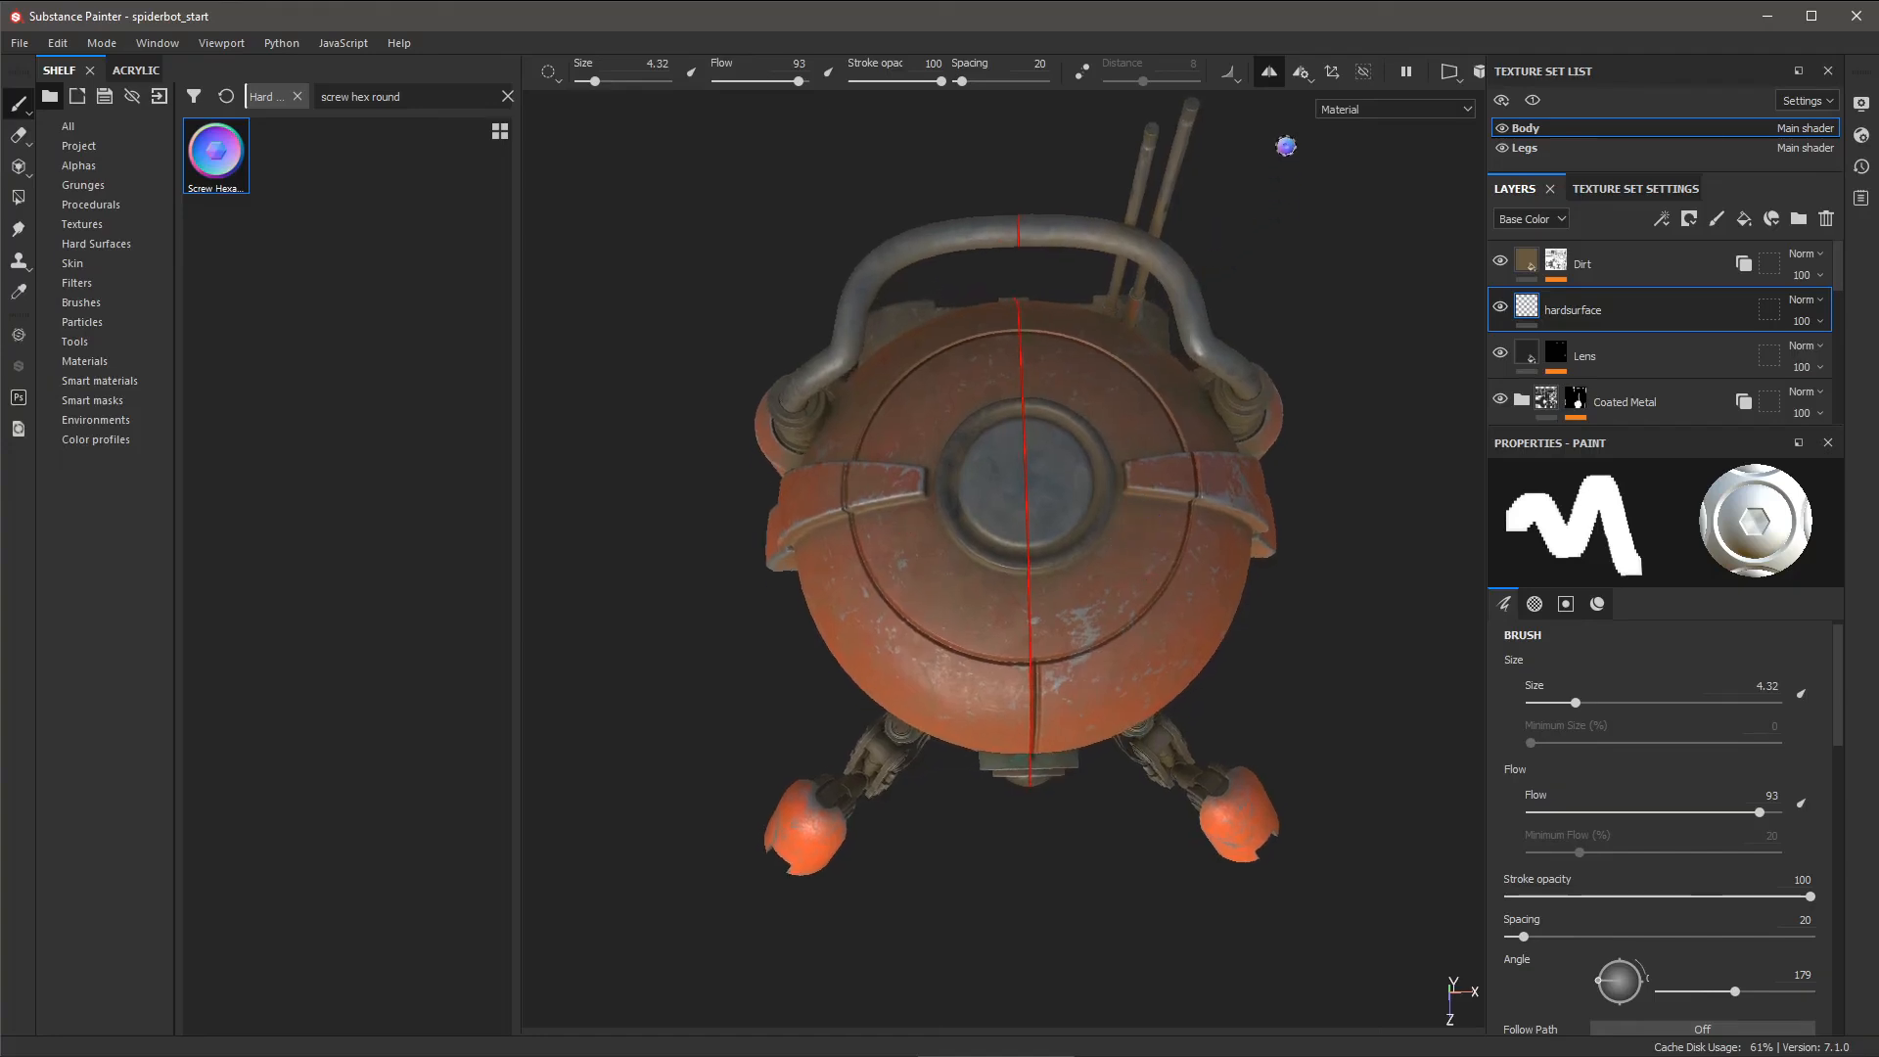
- Set symmetry to Radial on the Y axis with Show Axis on and Count 4
left_click(1306, 78)
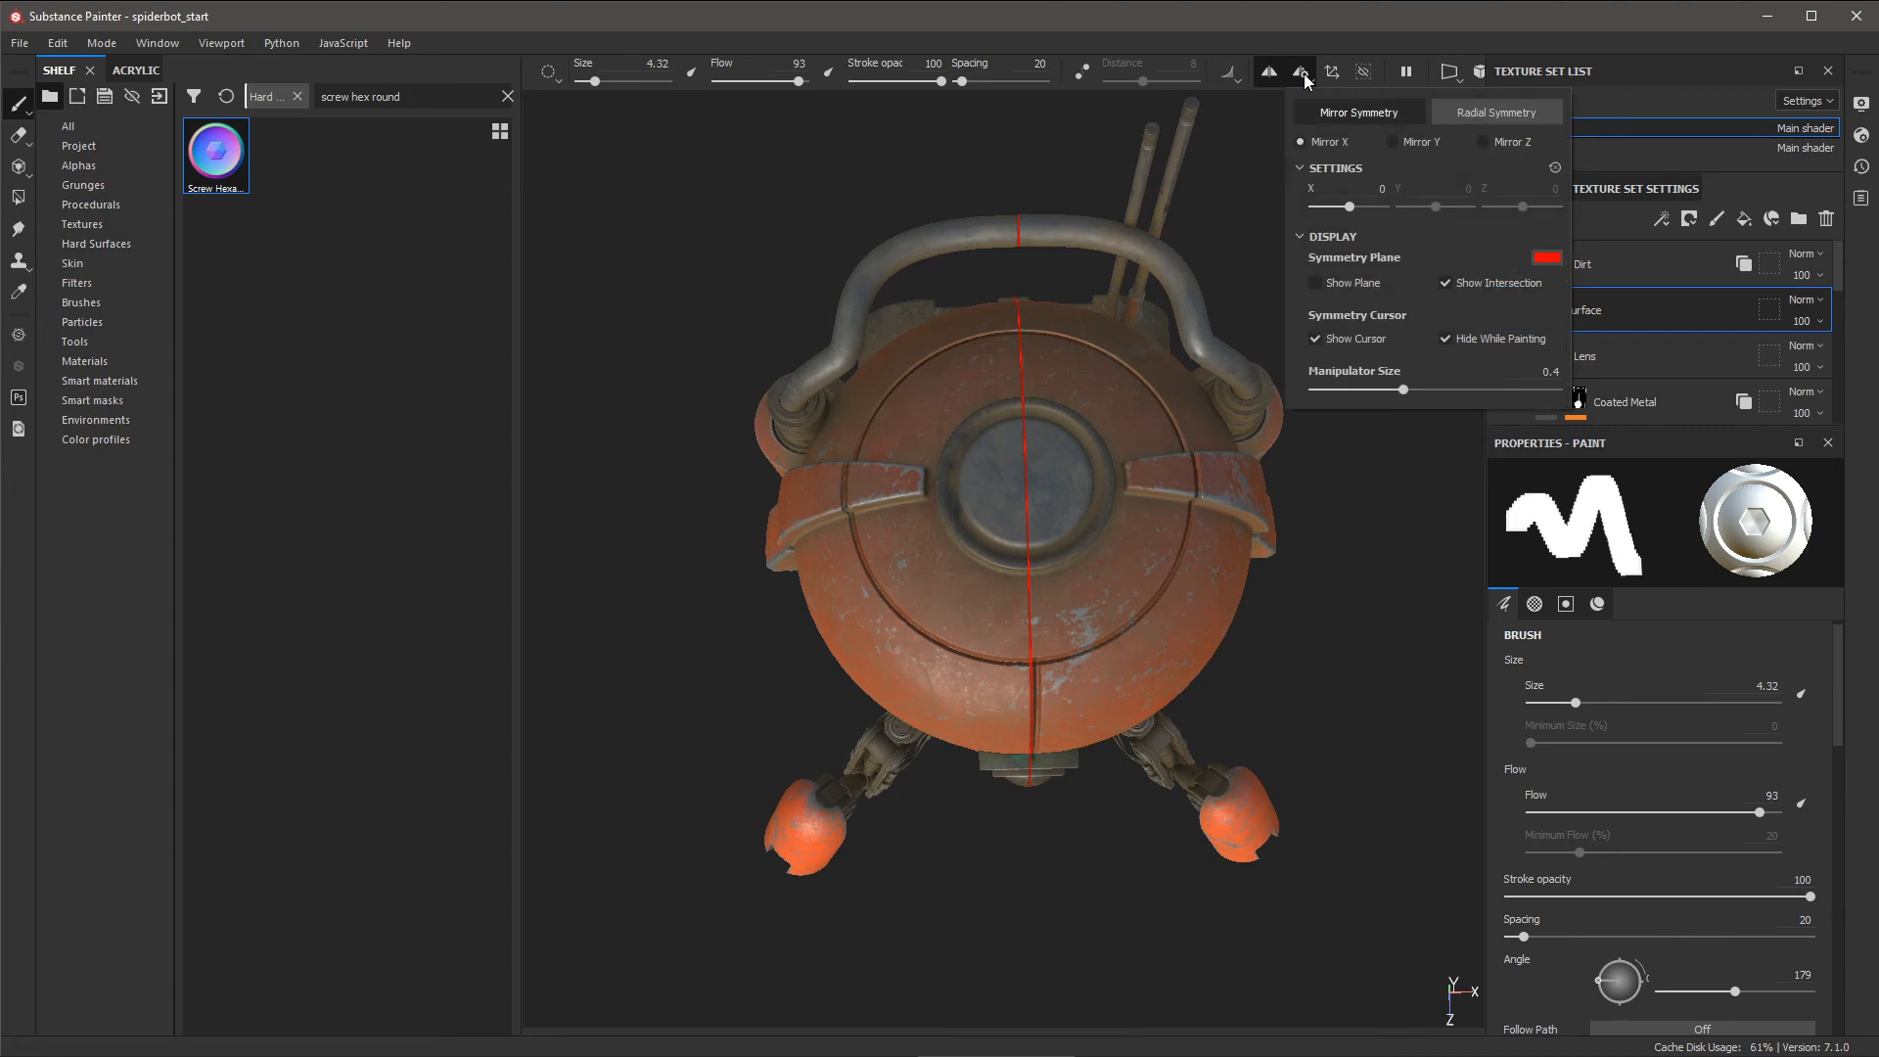
left_click(1480, 115)
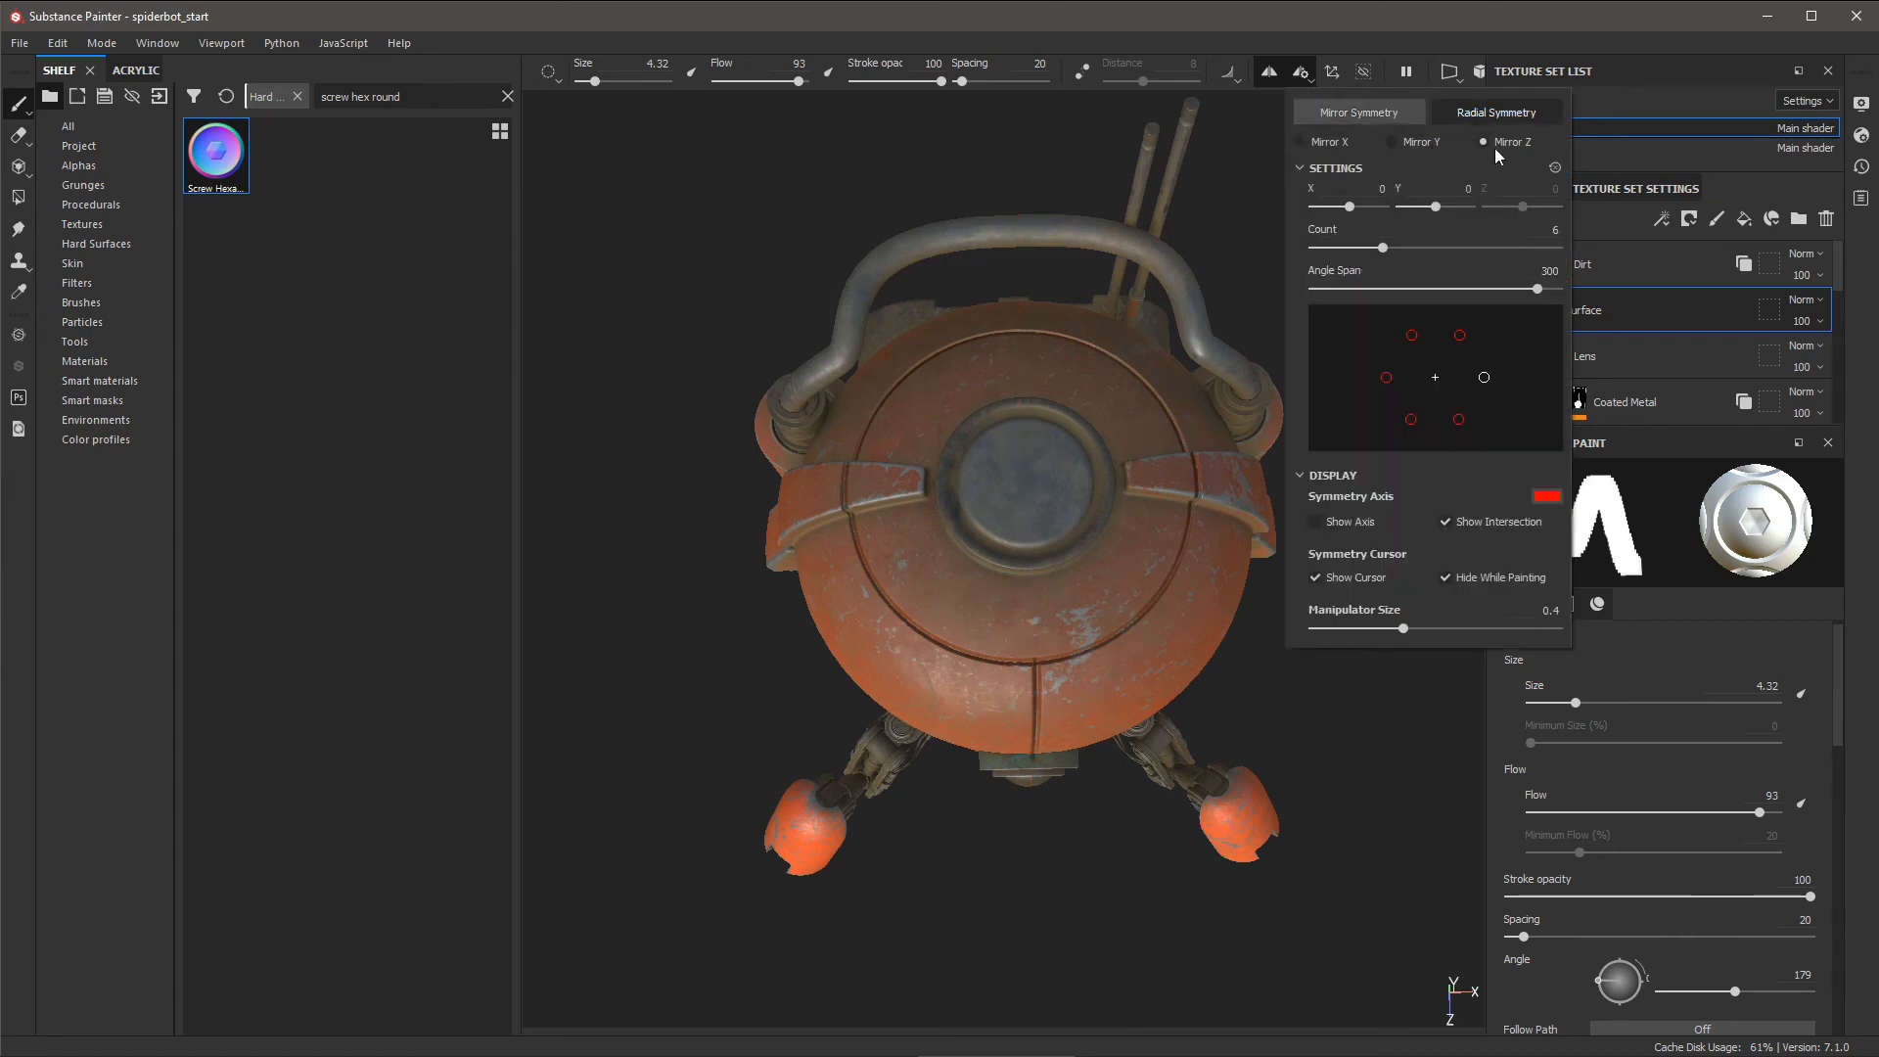
left_click(1410, 140)
left_click(1327, 528)
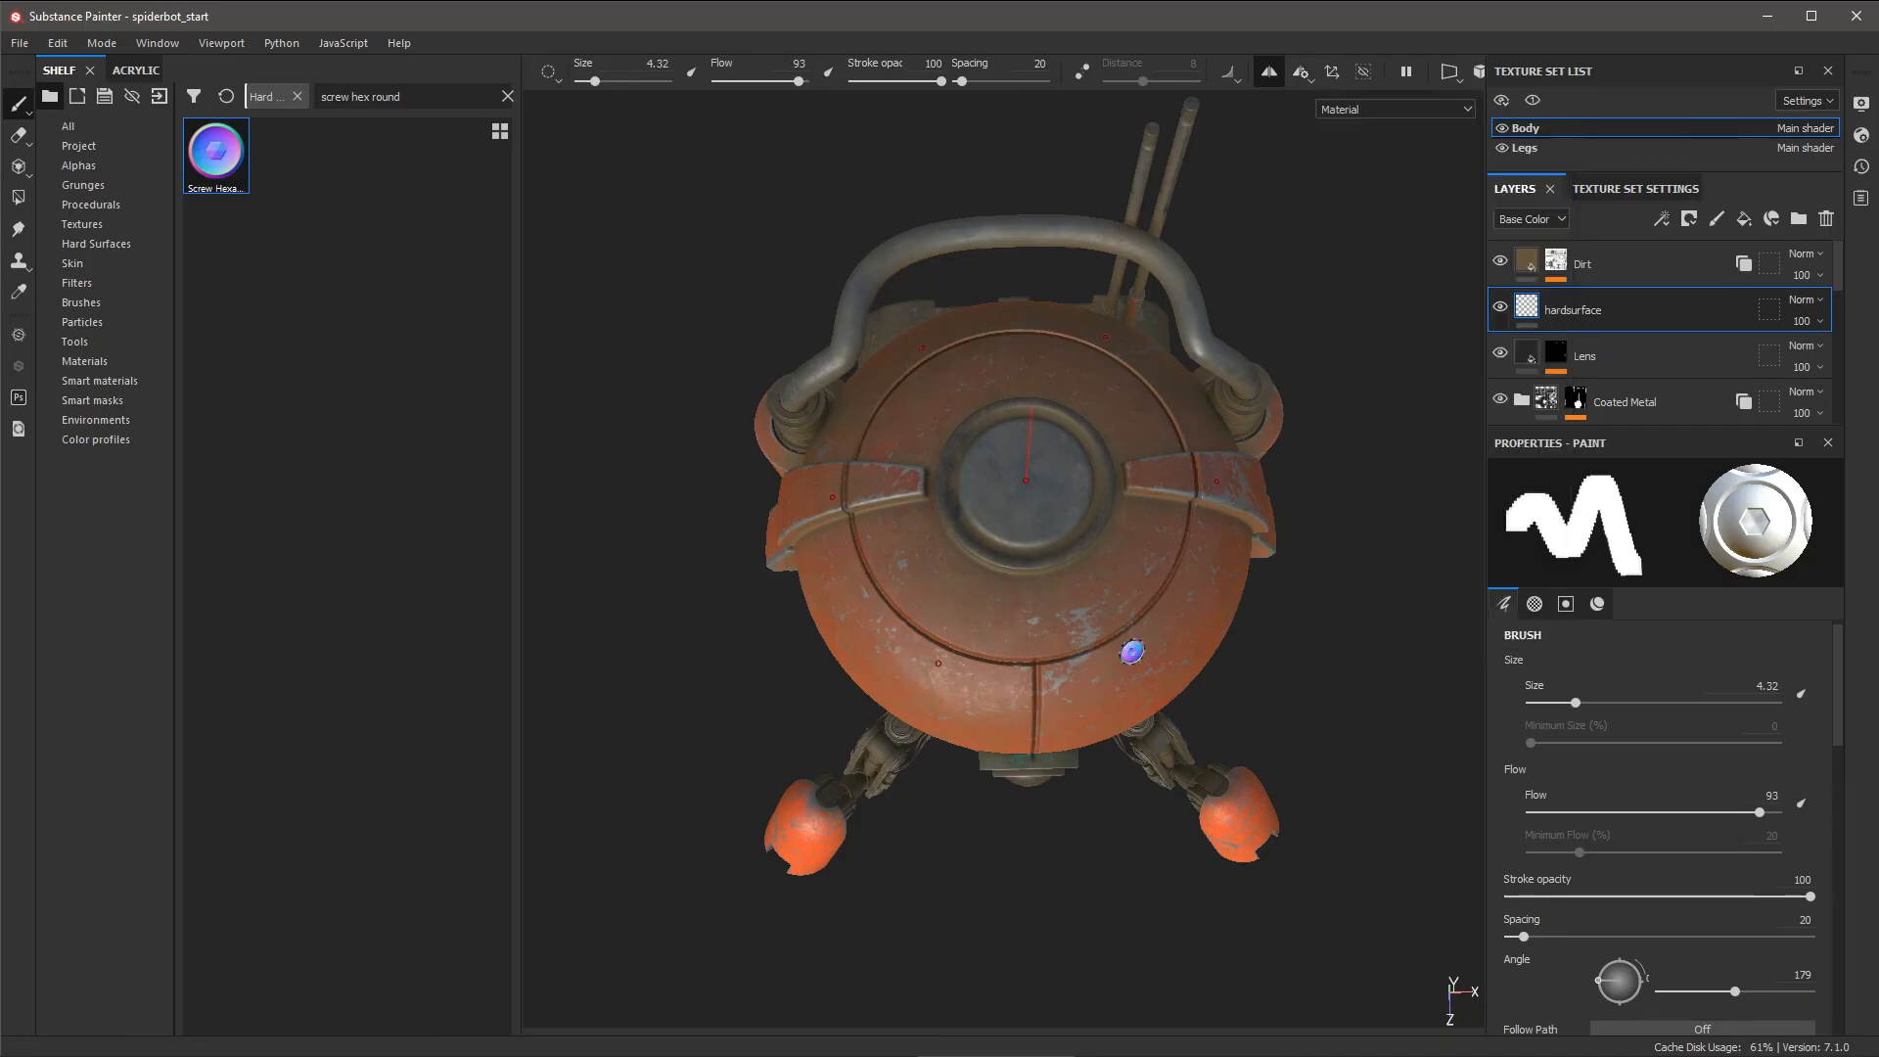
left_click_drag(1132, 651, 1094, 520, "alt")
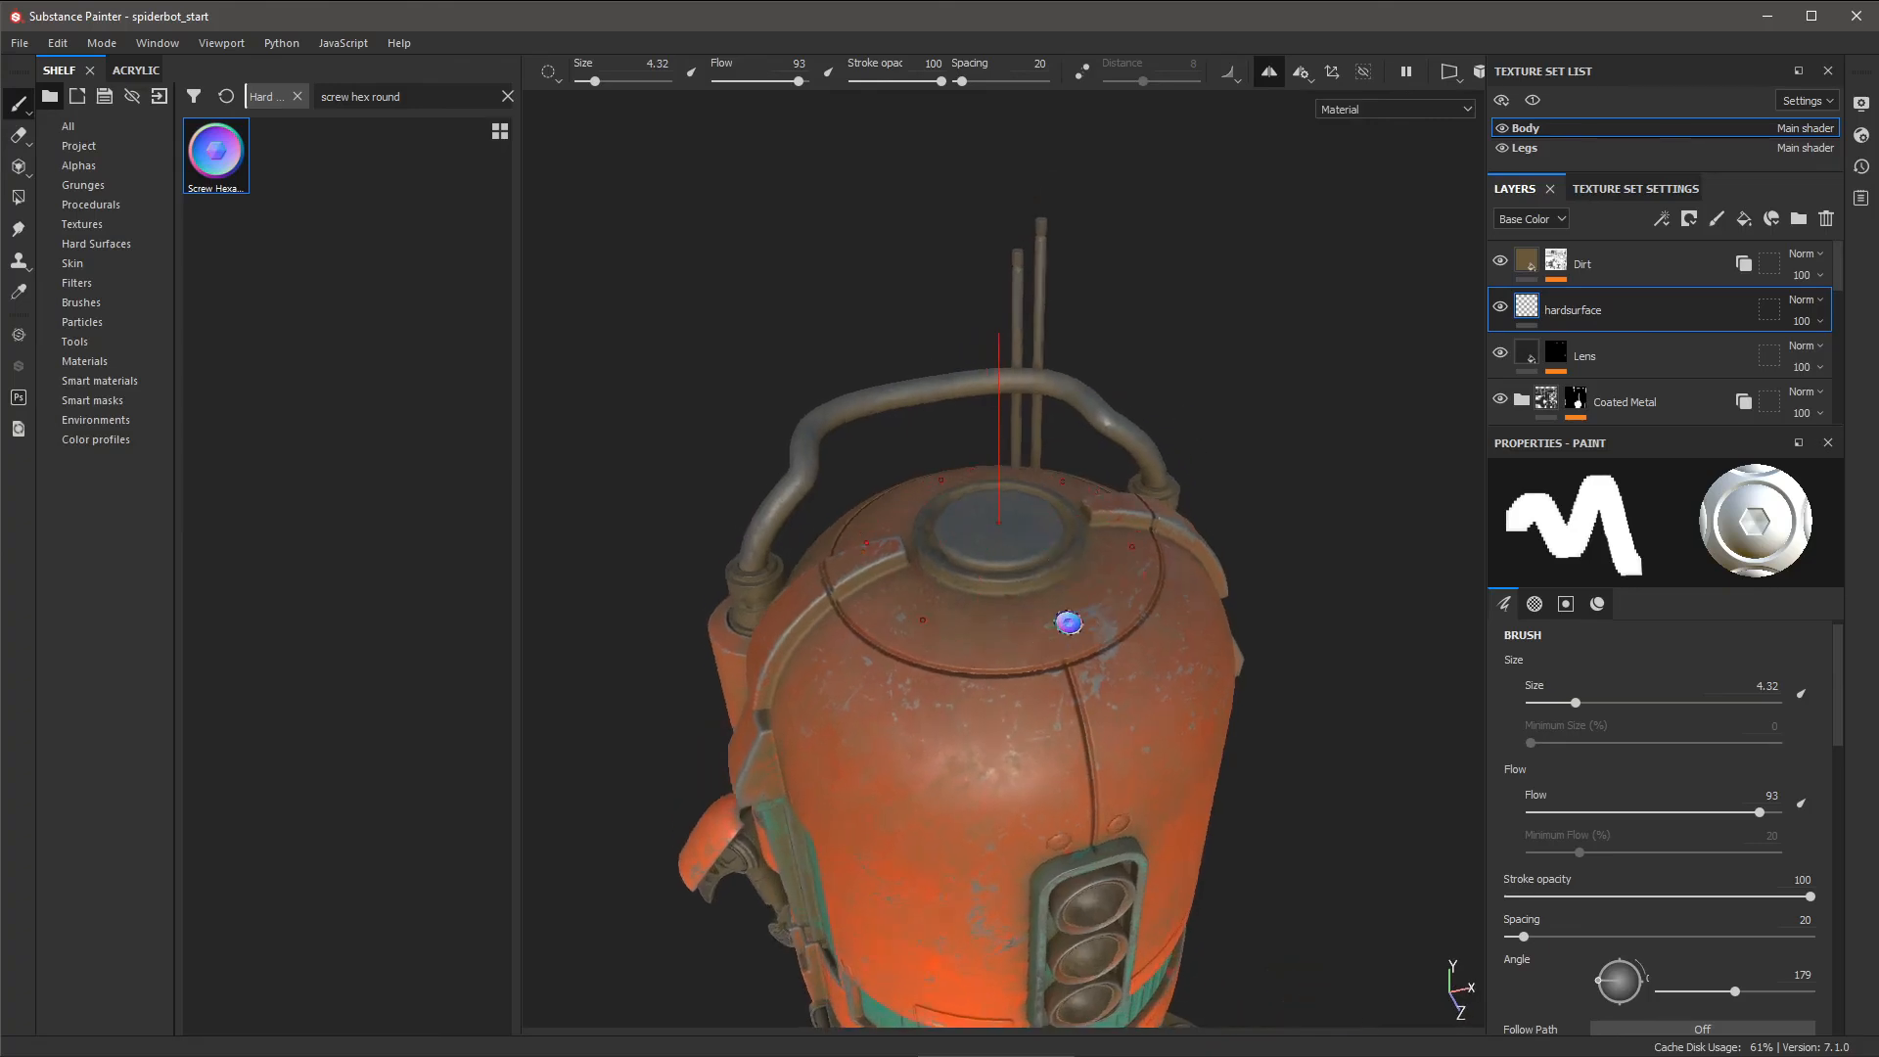
left_click_drag(1113, 559, 1151, 567, "alt")
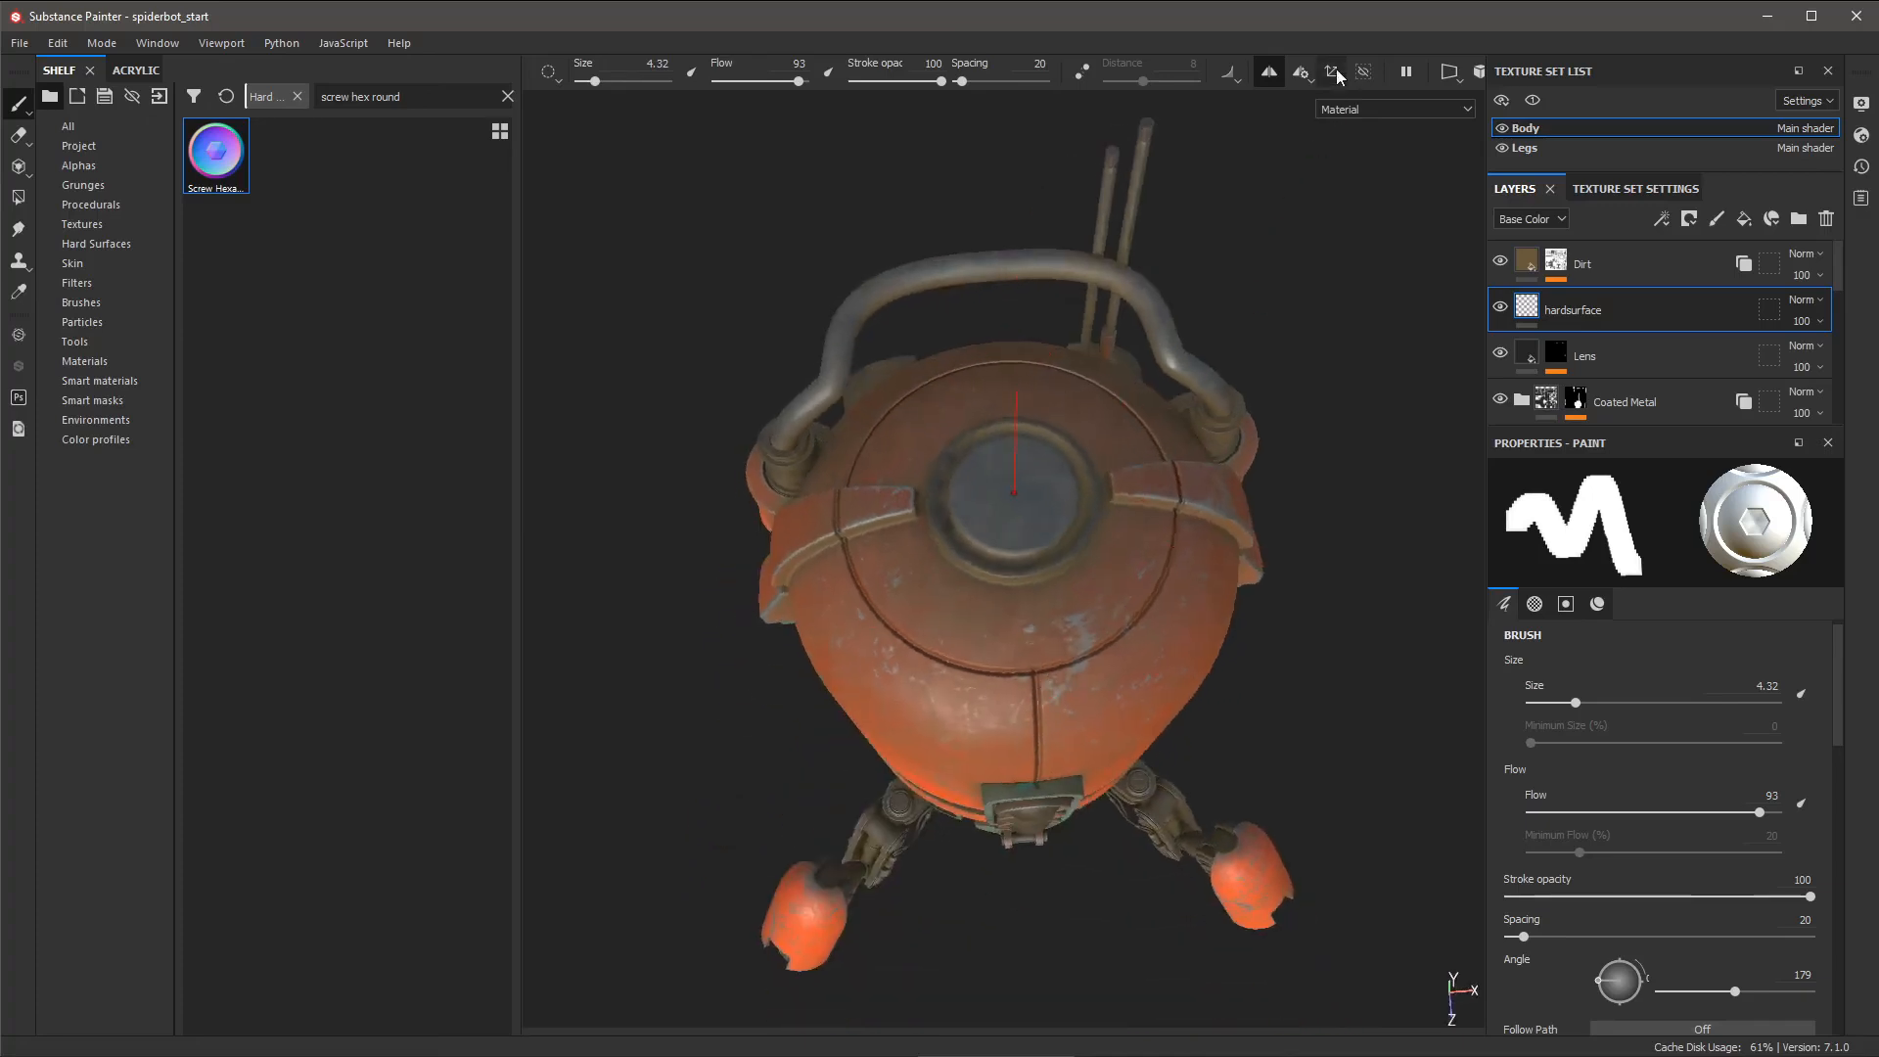
left_click(1302, 74)
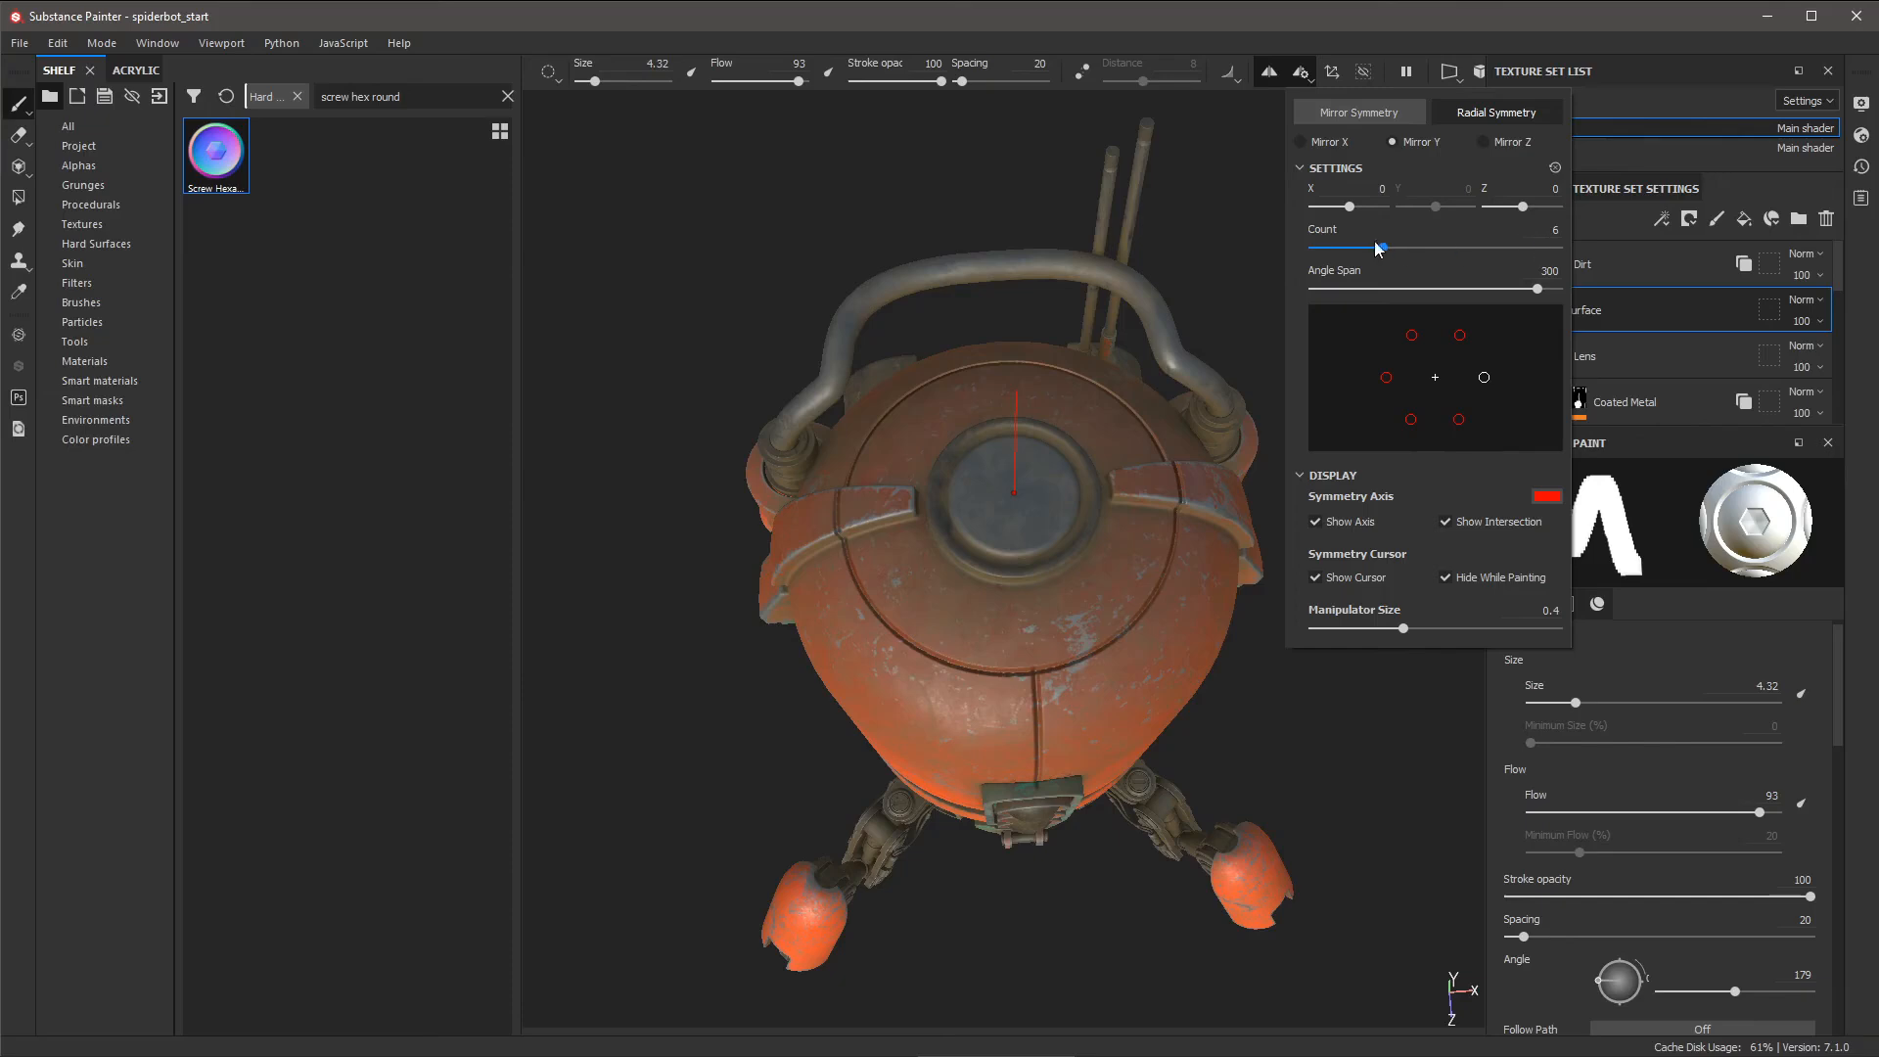
left_click_drag(1383, 251, 1349, 250)
- Stamp four screws evenly around the top dome, then turn symmetry off
mouse_move(1124, 574)
left_mouse_down("alt")
mouse_move(1139, 642)
mouse_move(1124, 577)
mouse_move(1151, 571)
left_mouse_up("alt")
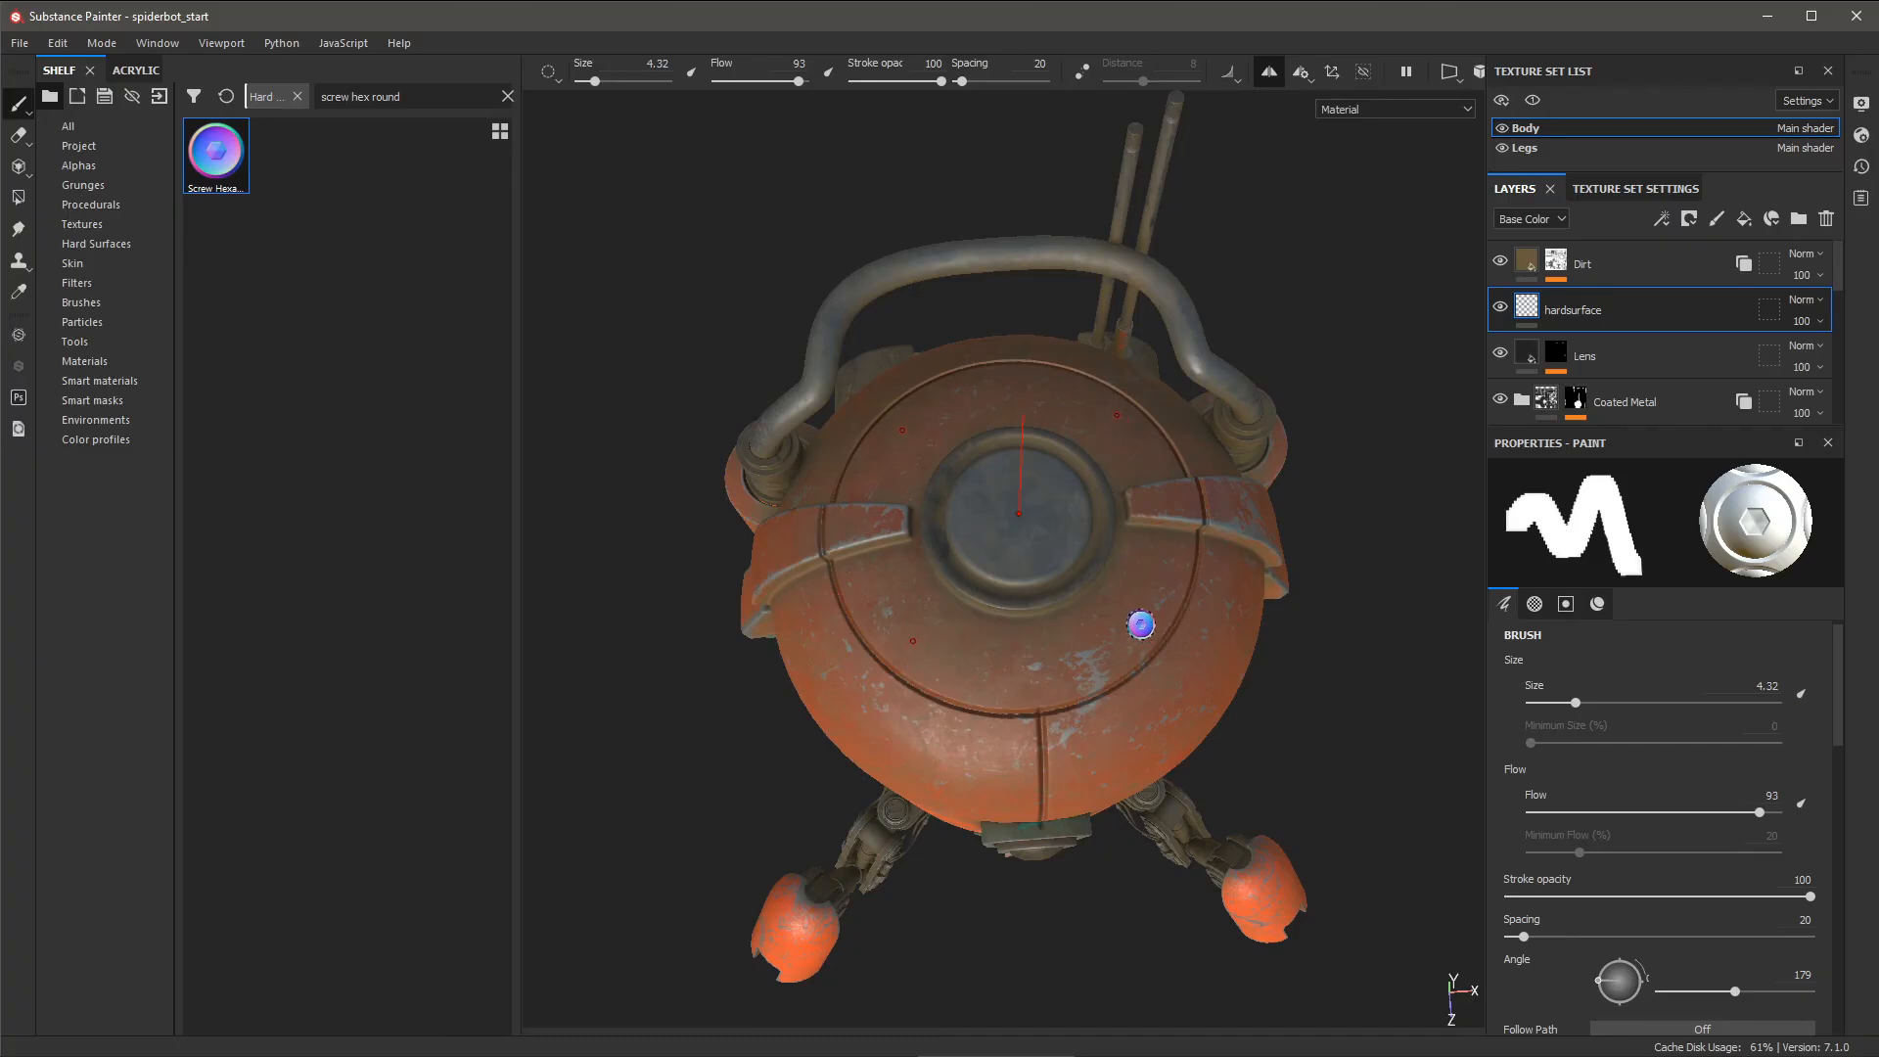
left_click(1142, 627)
left_click_drag(1155, 627, 1093, 572, "alt")
left_click(1270, 70)
middle_click_drag(1093, 571, 1047, 479, "alt")
mouse_move(1047, 479)
left_mouse_down("alt")
mouse_move(1055, 431)
mouse_move(1077, 480)
left_mouse_up("alt")
right_click_drag(1125, 675, 1159, 821, "alt")
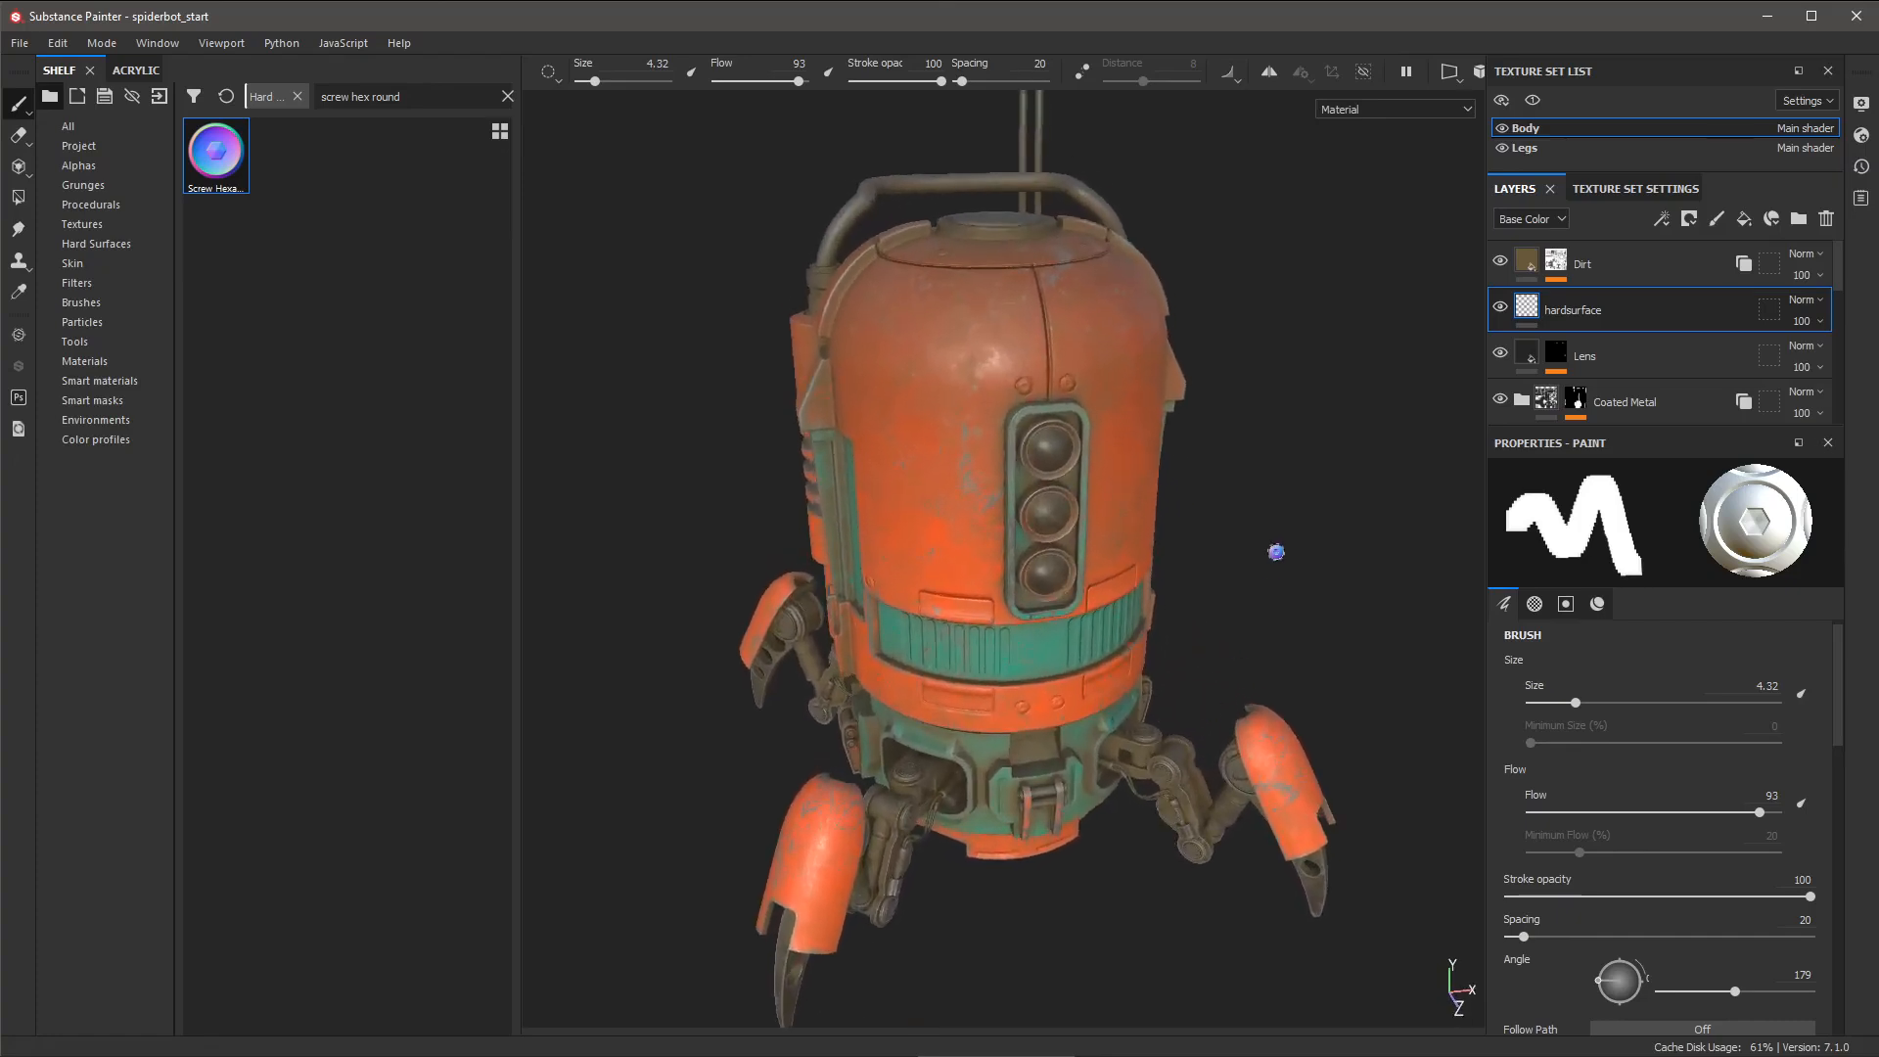
left_click_drag(1213, 550, 1212, 537, "alt")
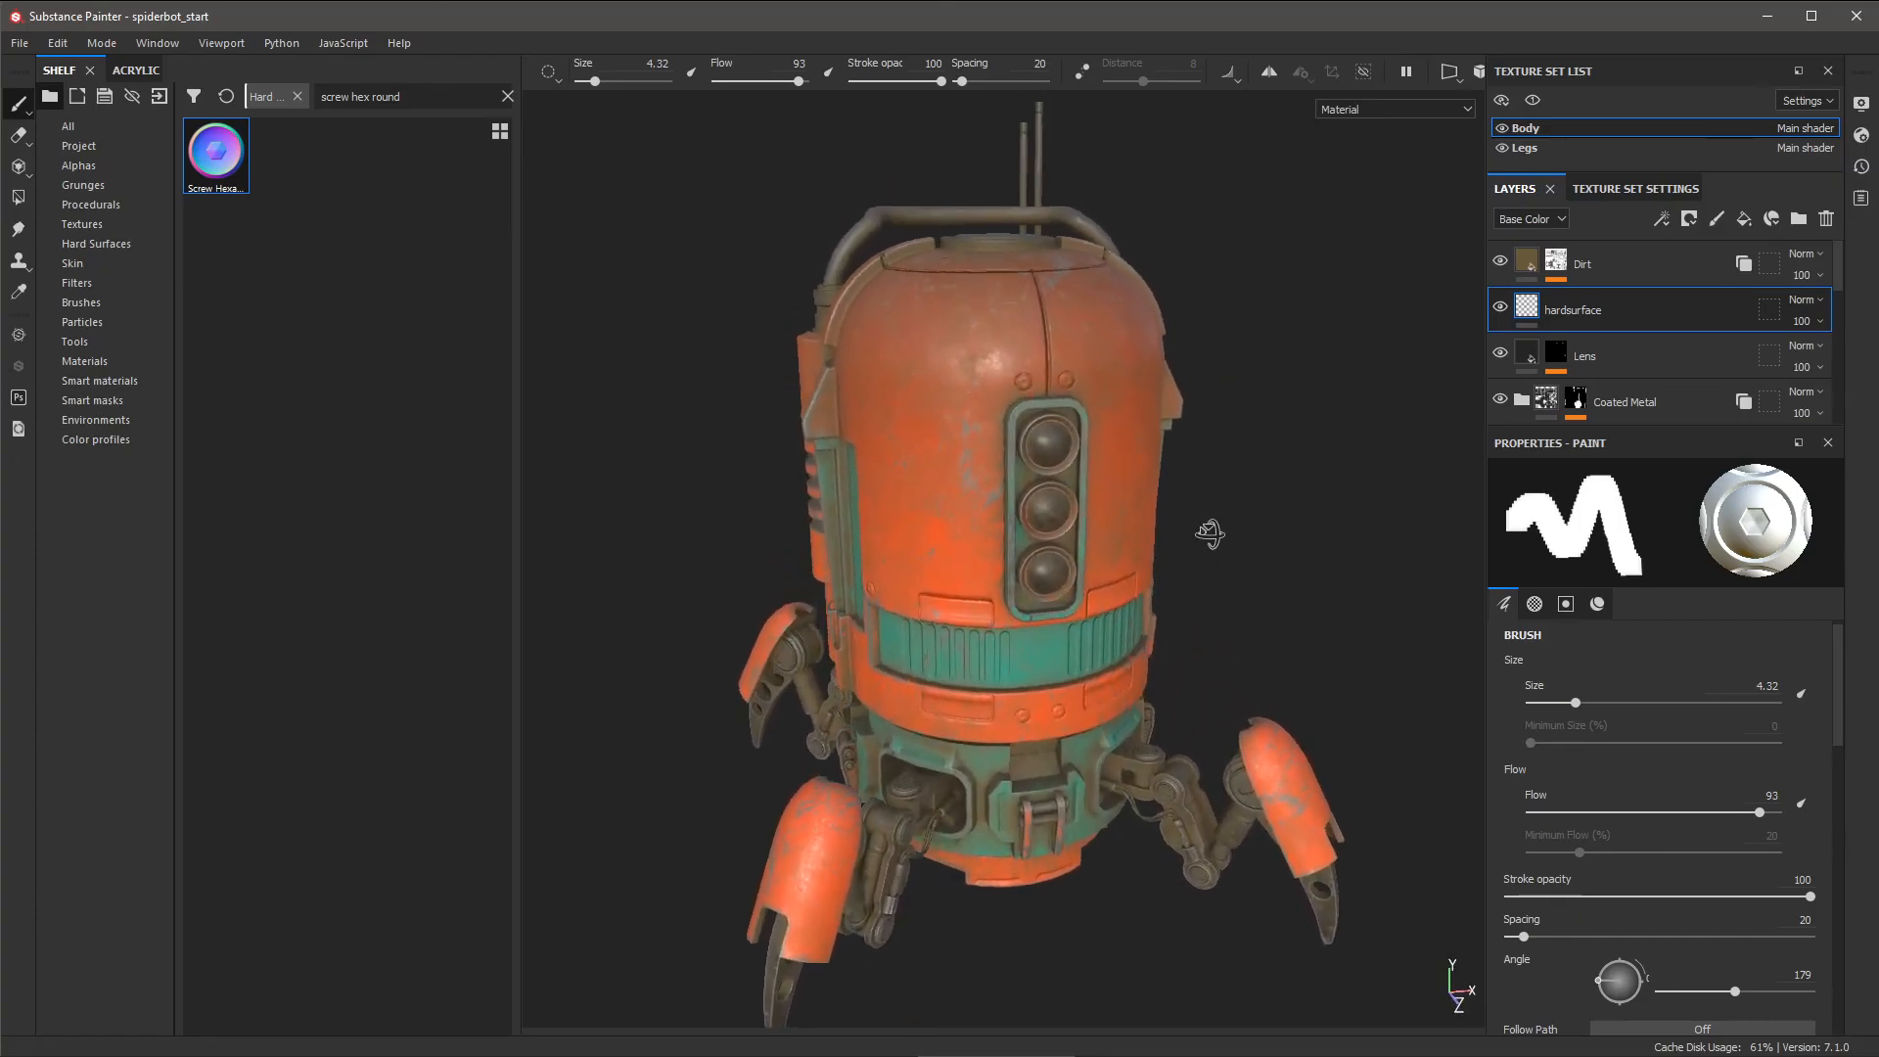
middle_click_drag(1216, 585, 1229, 553, "alt")
right_click_drag(1229, 553, 1248, 576, "alt")
left_click_drag(1247, 575, 1253, 569, "alt")
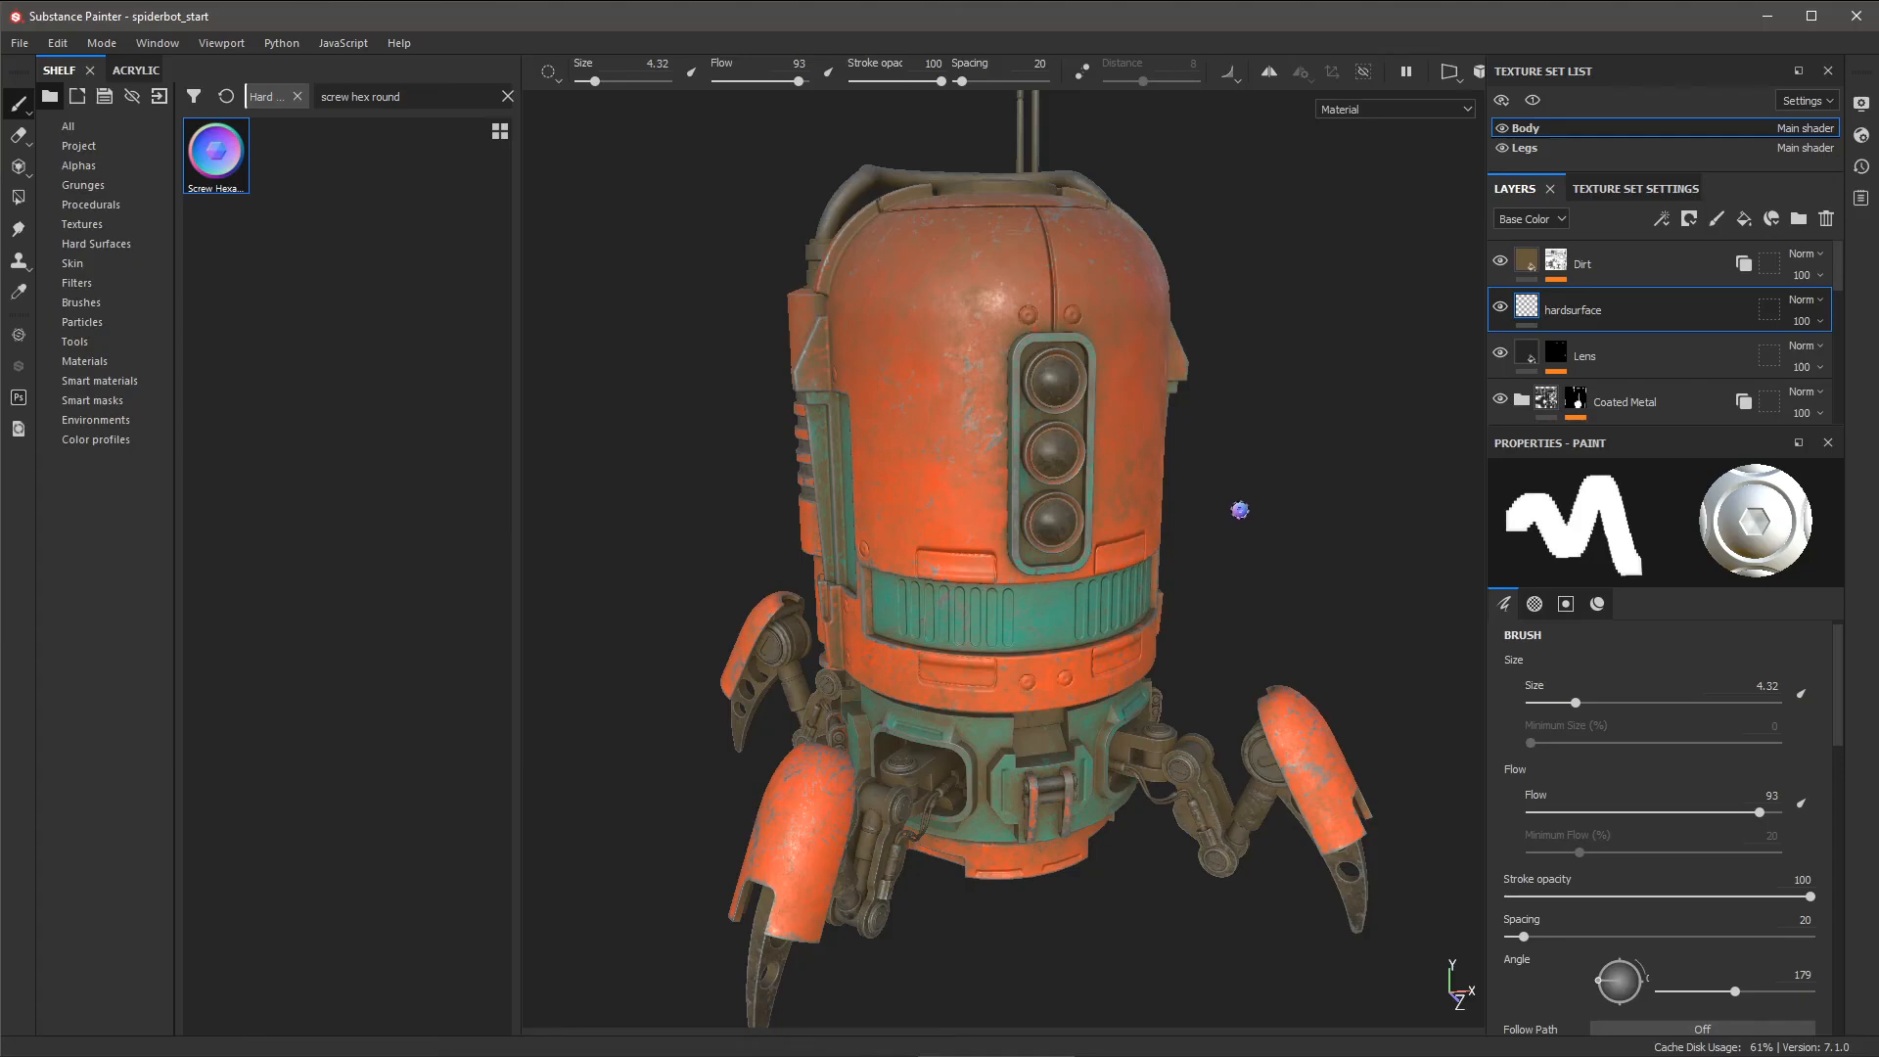
key("alt")
- Add an Ambient occlusion channel to the Body texture set and go back to its layers
left_click(1613, 191)
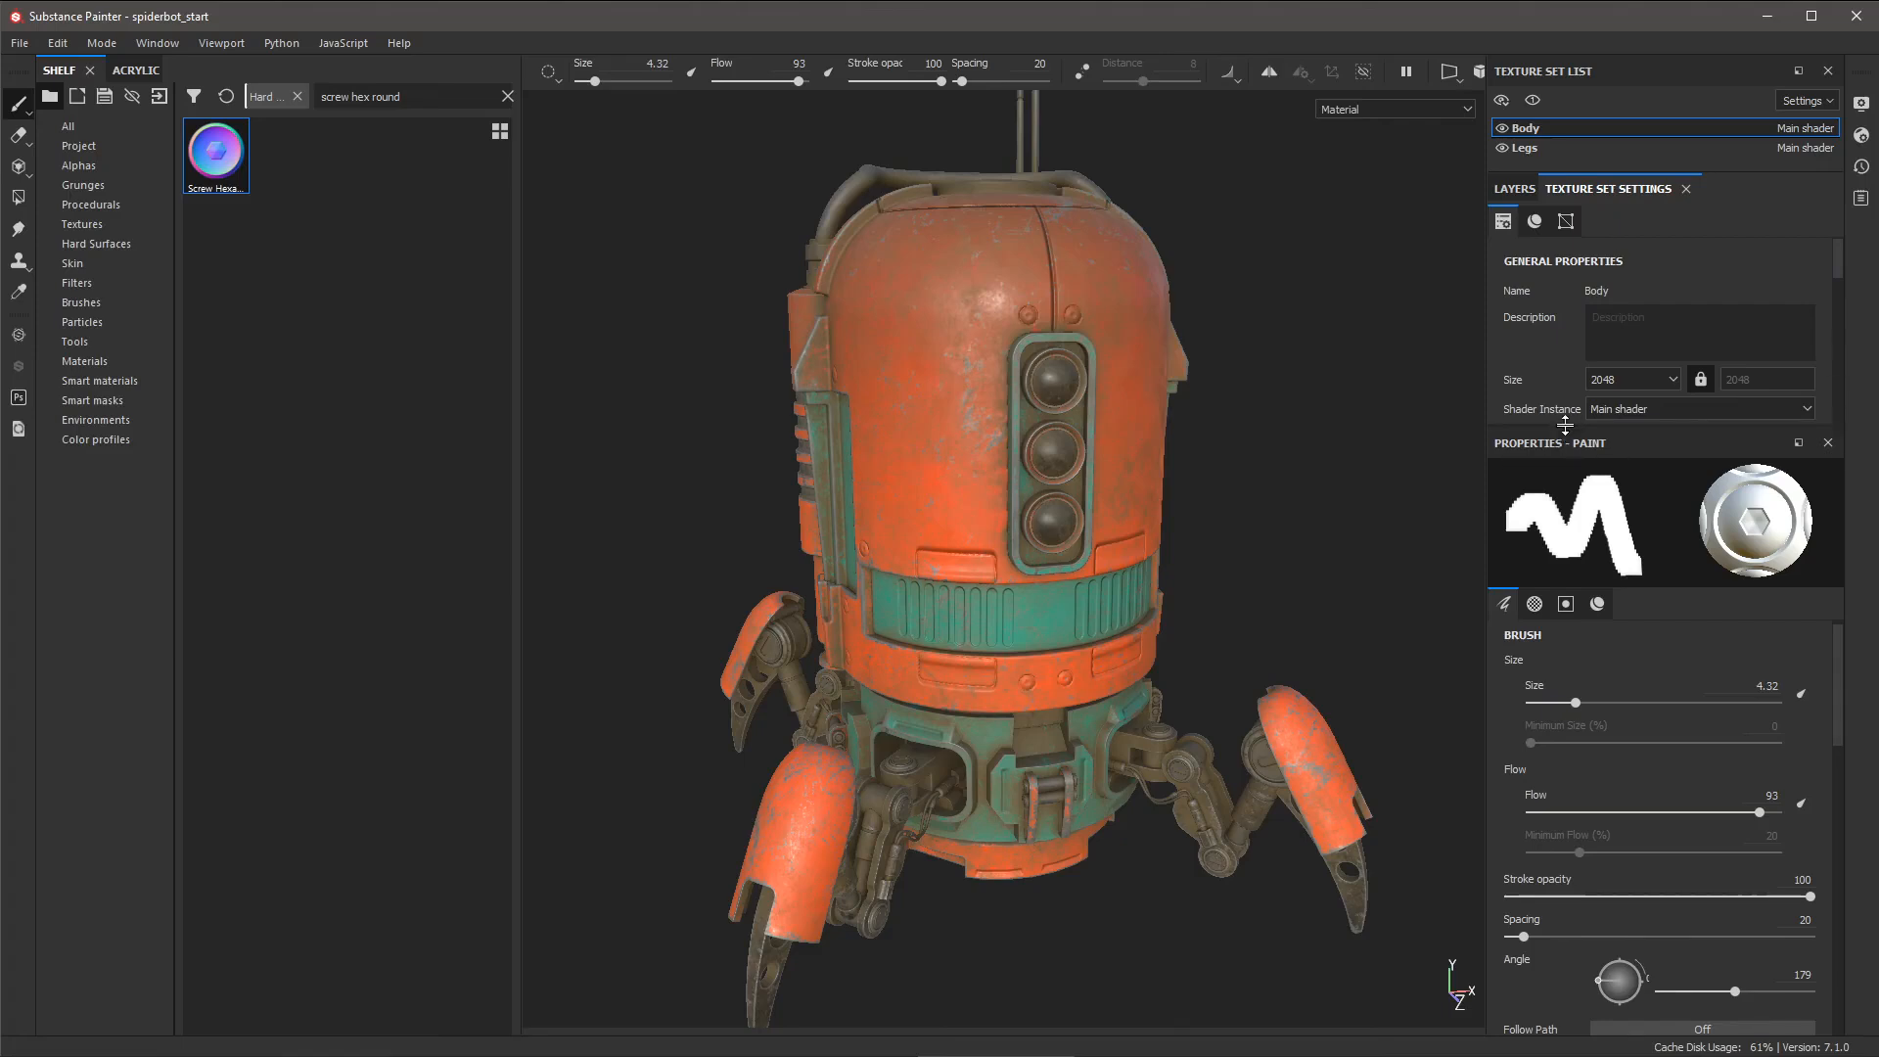
left_click_drag(1566, 428, 1551, 742)
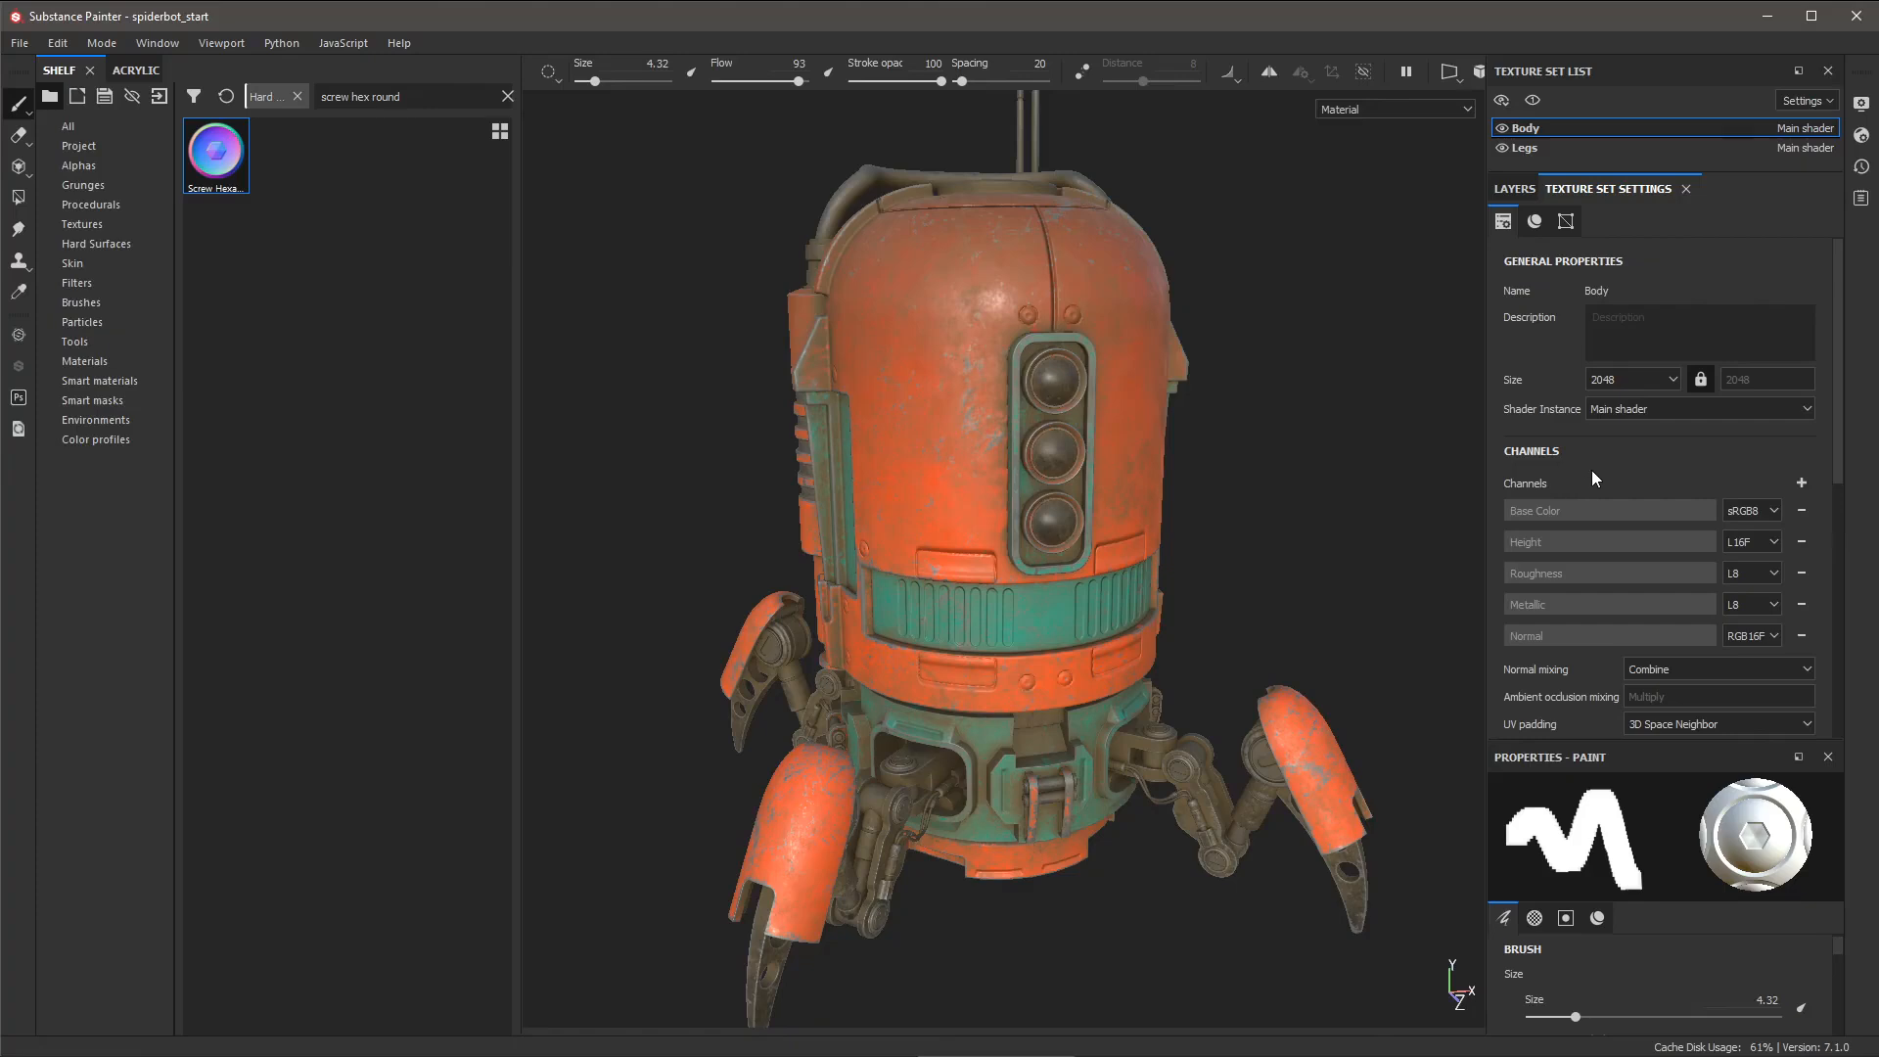
left_click(1801, 483)
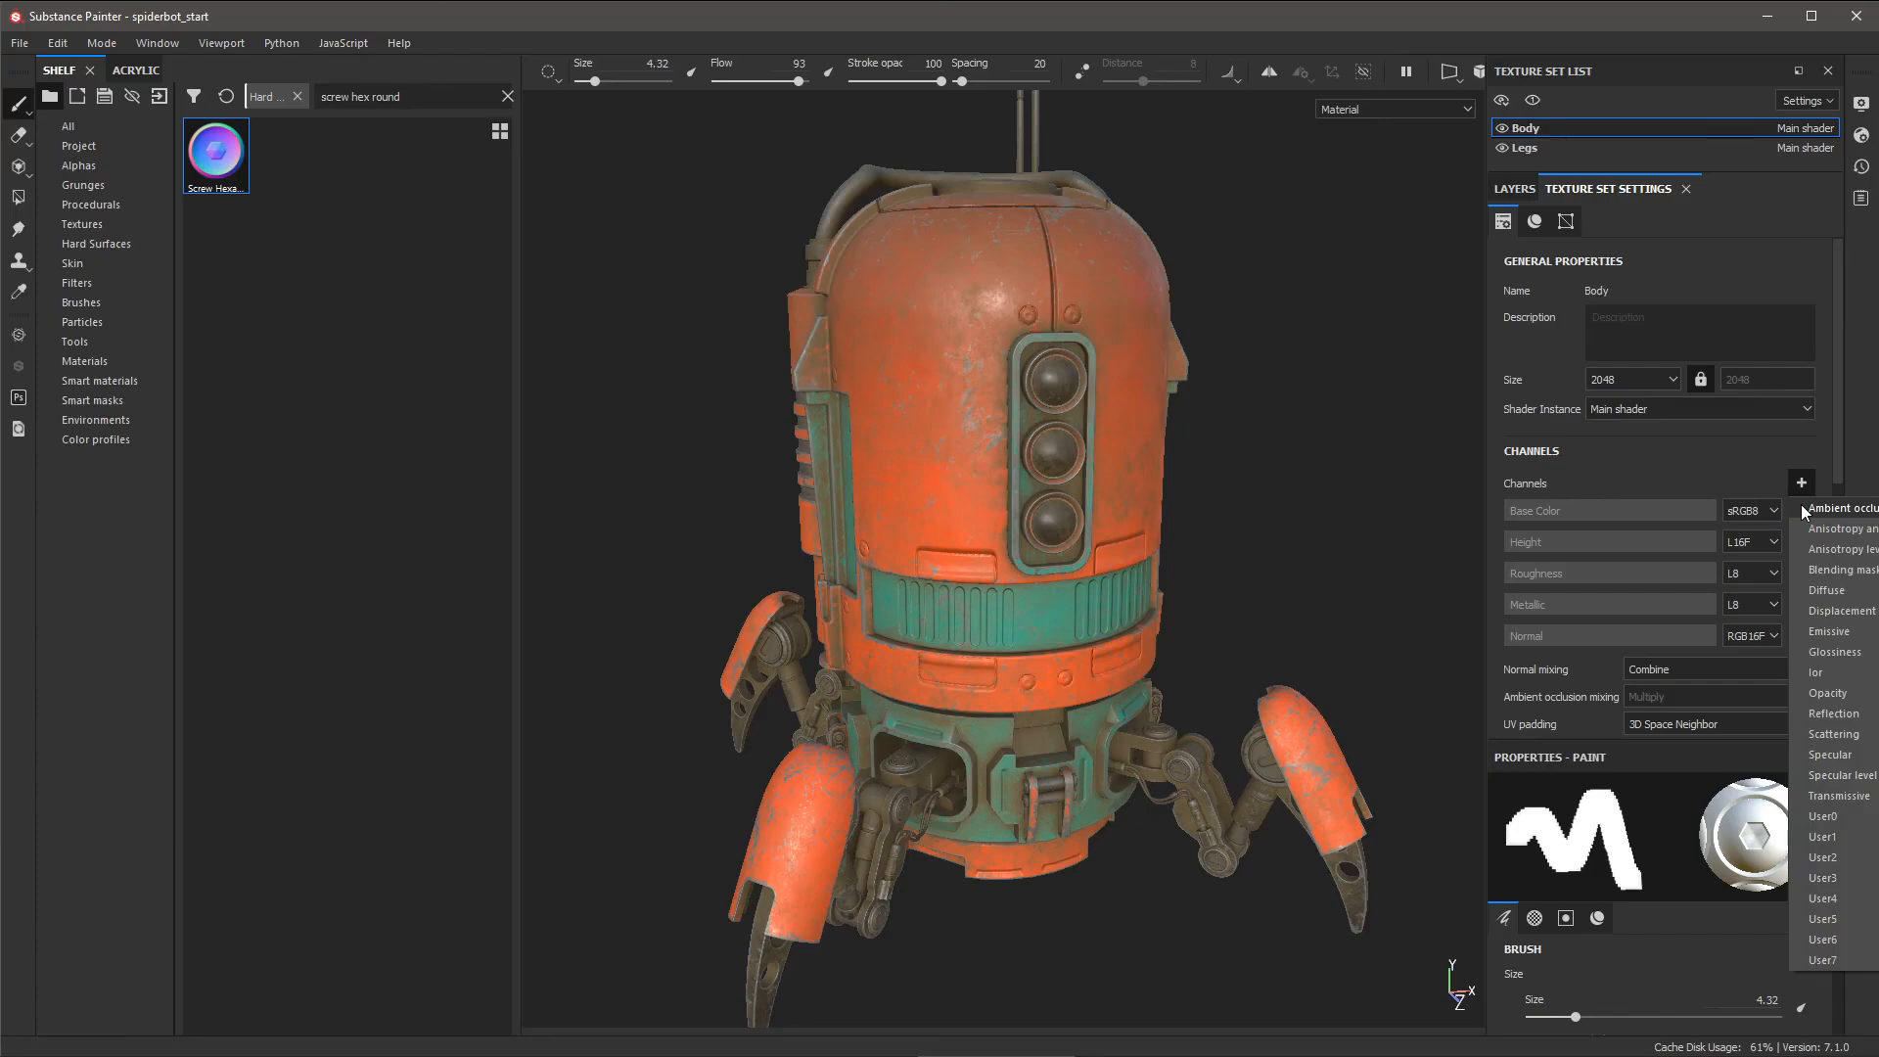
left_click(1816, 509)
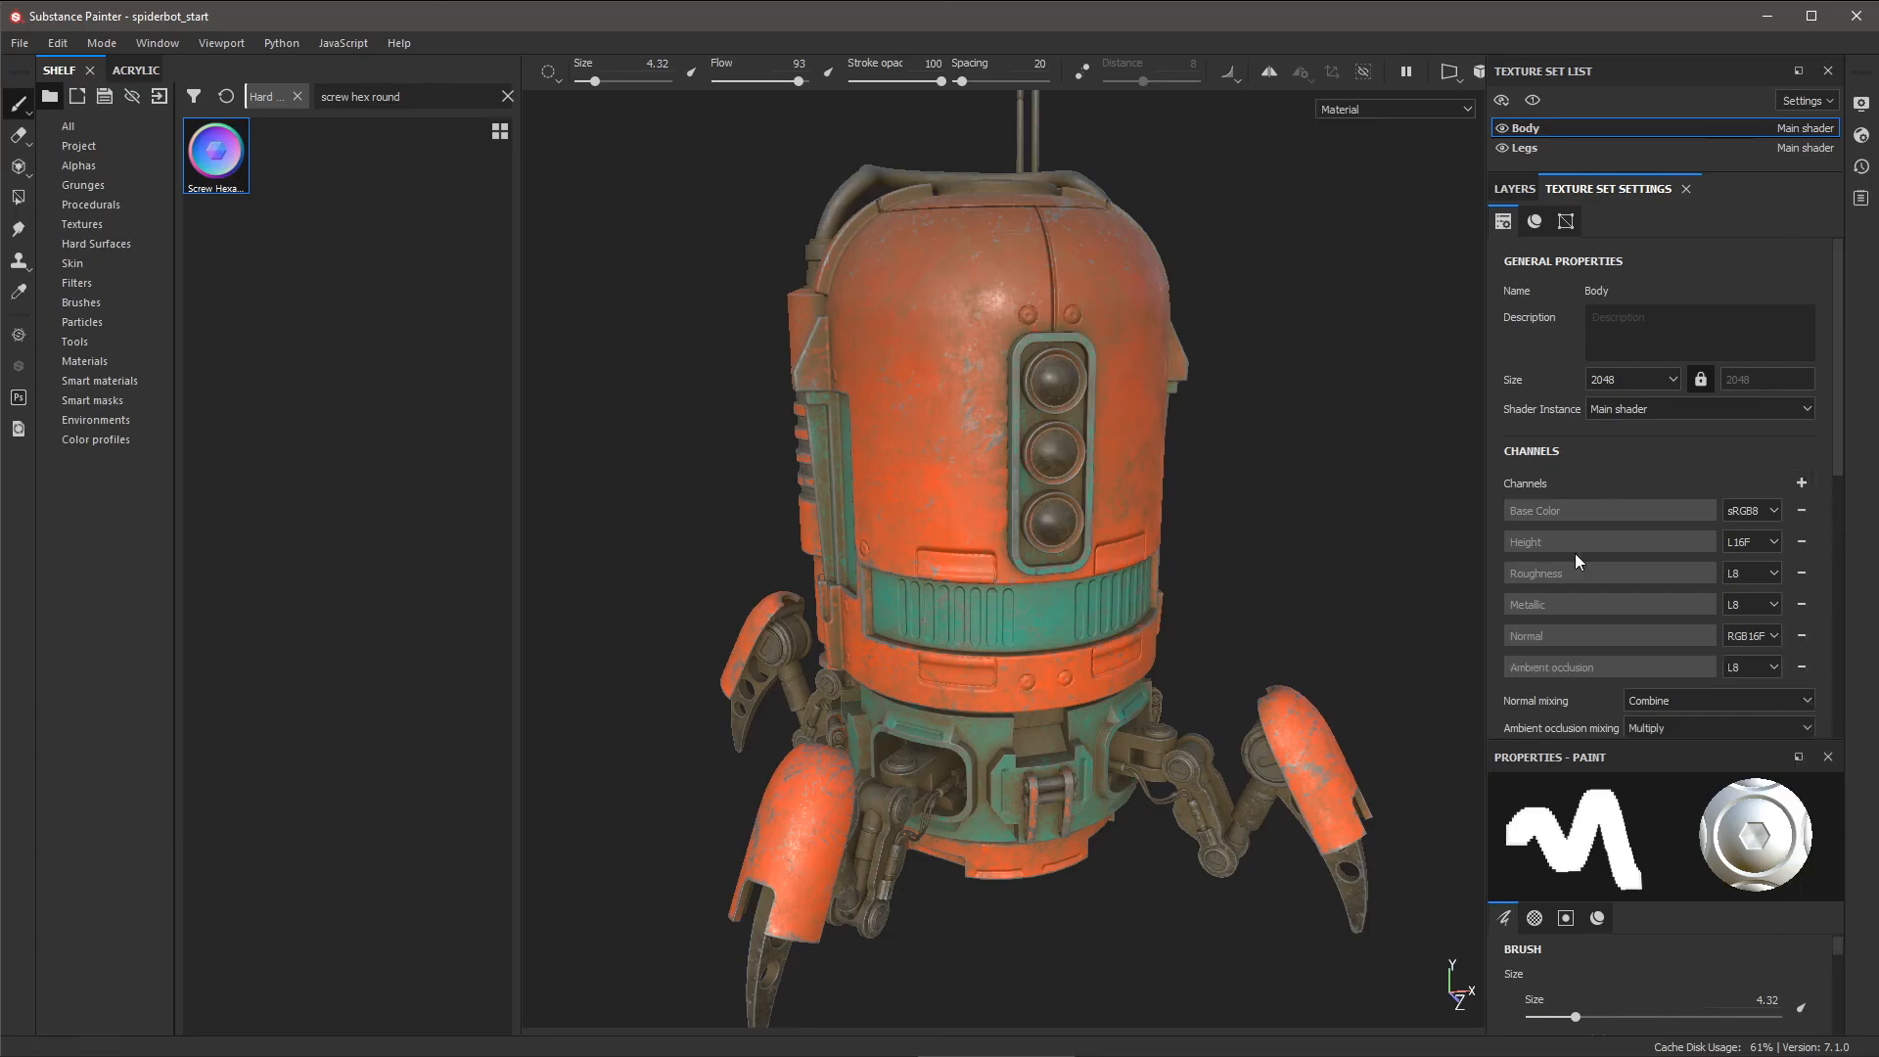
scroll(1841, 465, "down", 2)
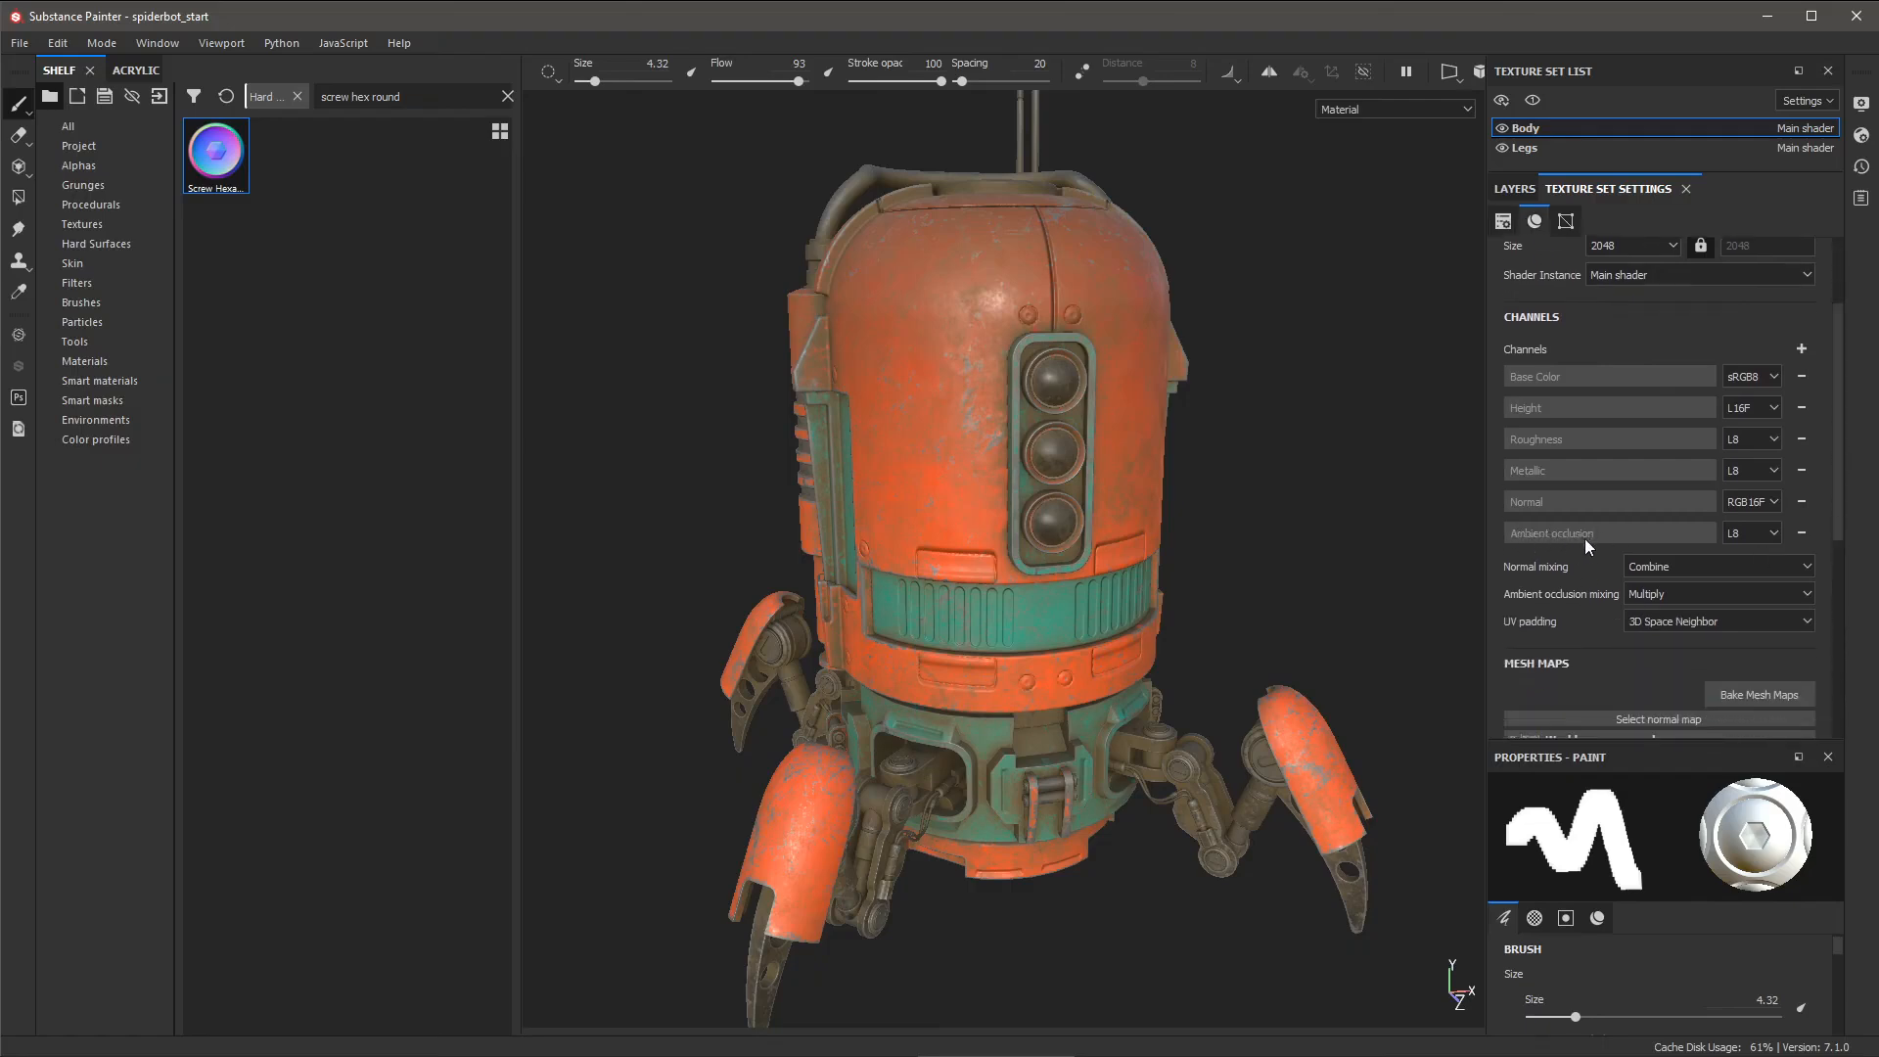
left_click(1515, 188)
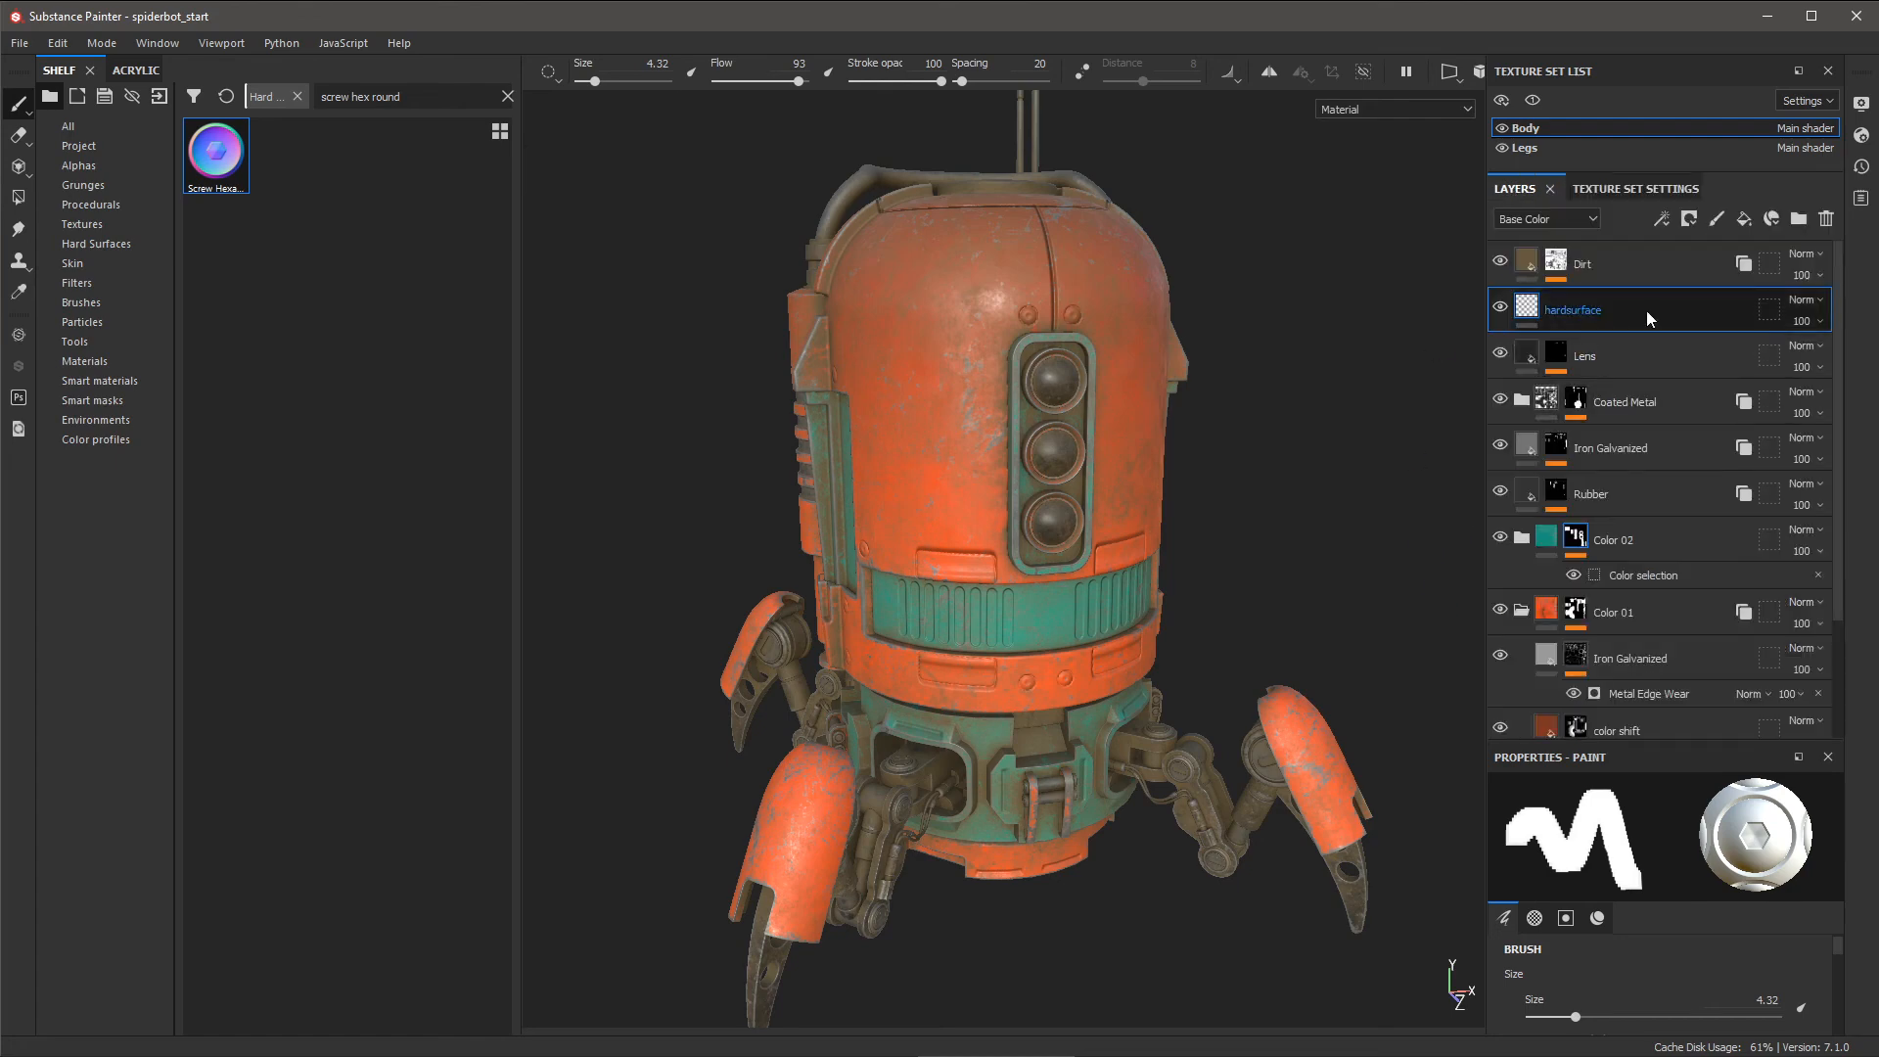
- Show the Filters library in the shelf and locate the MatFx HBAO filter
right_click(1269, 223)
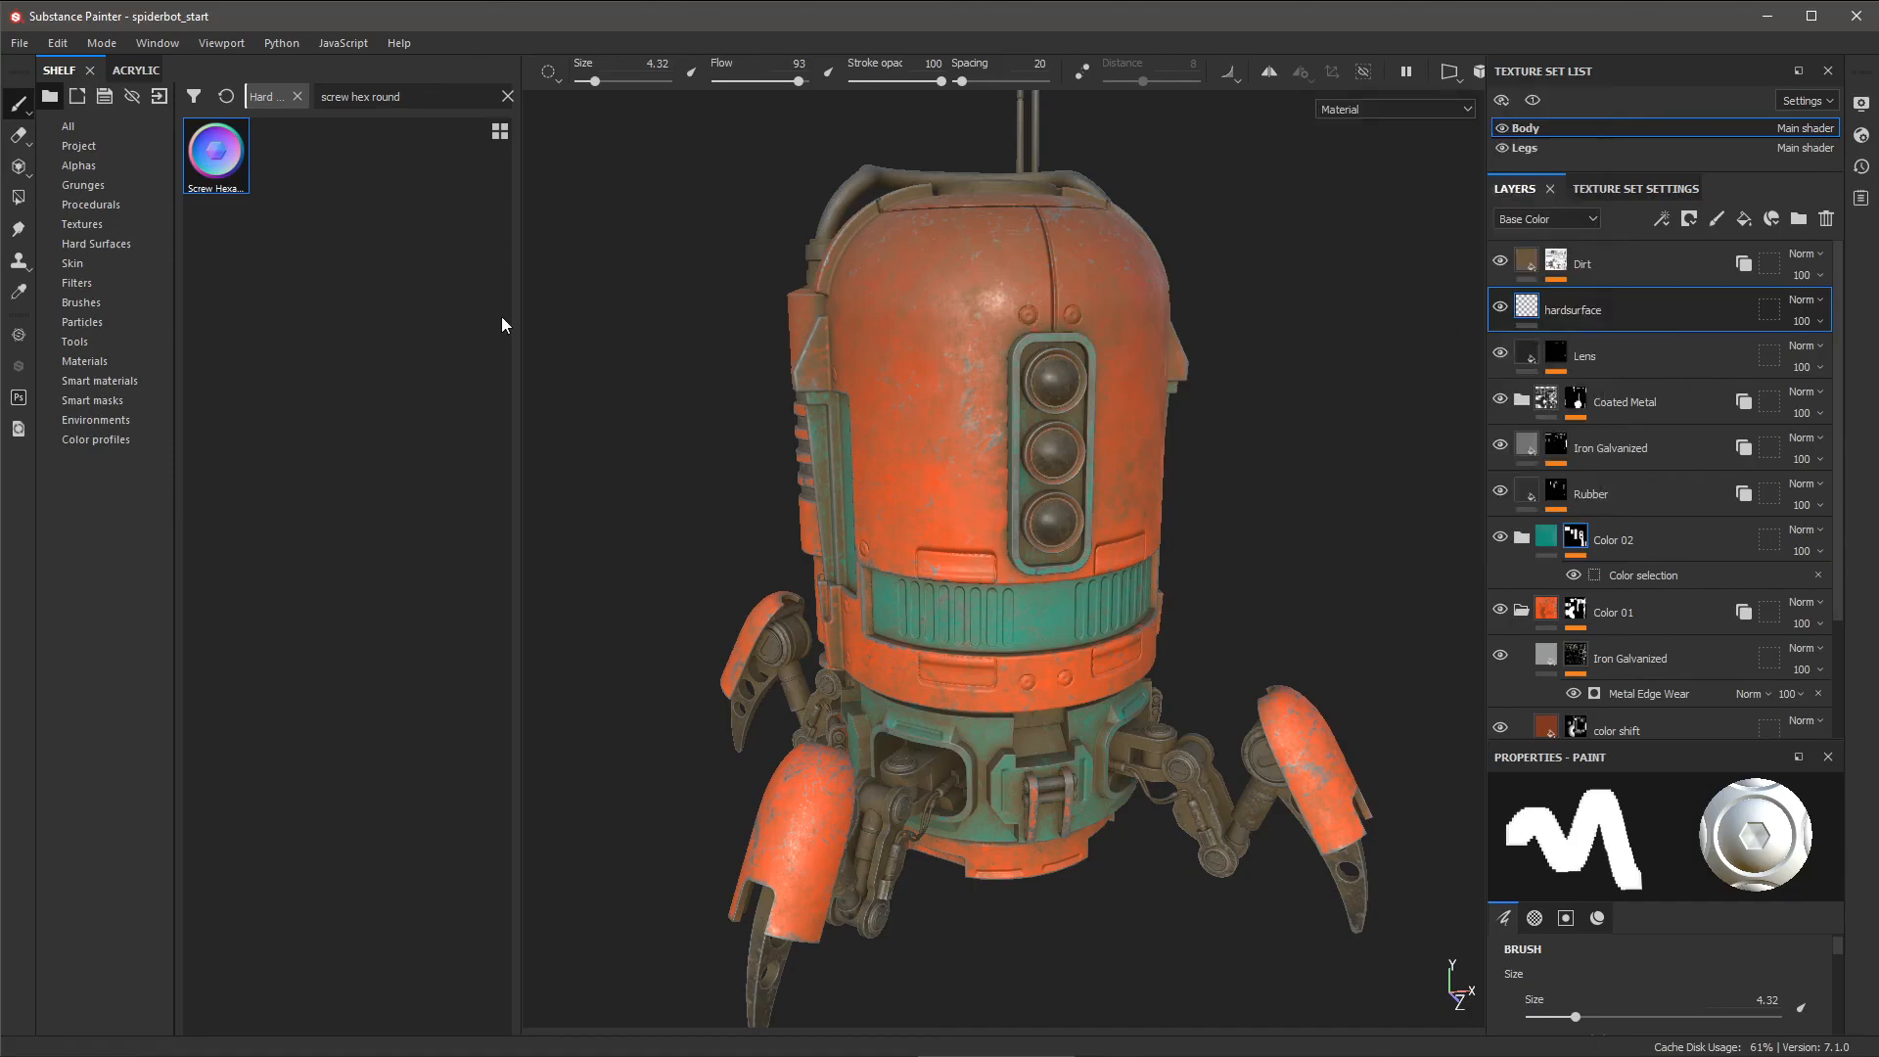
left_click(88, 282)
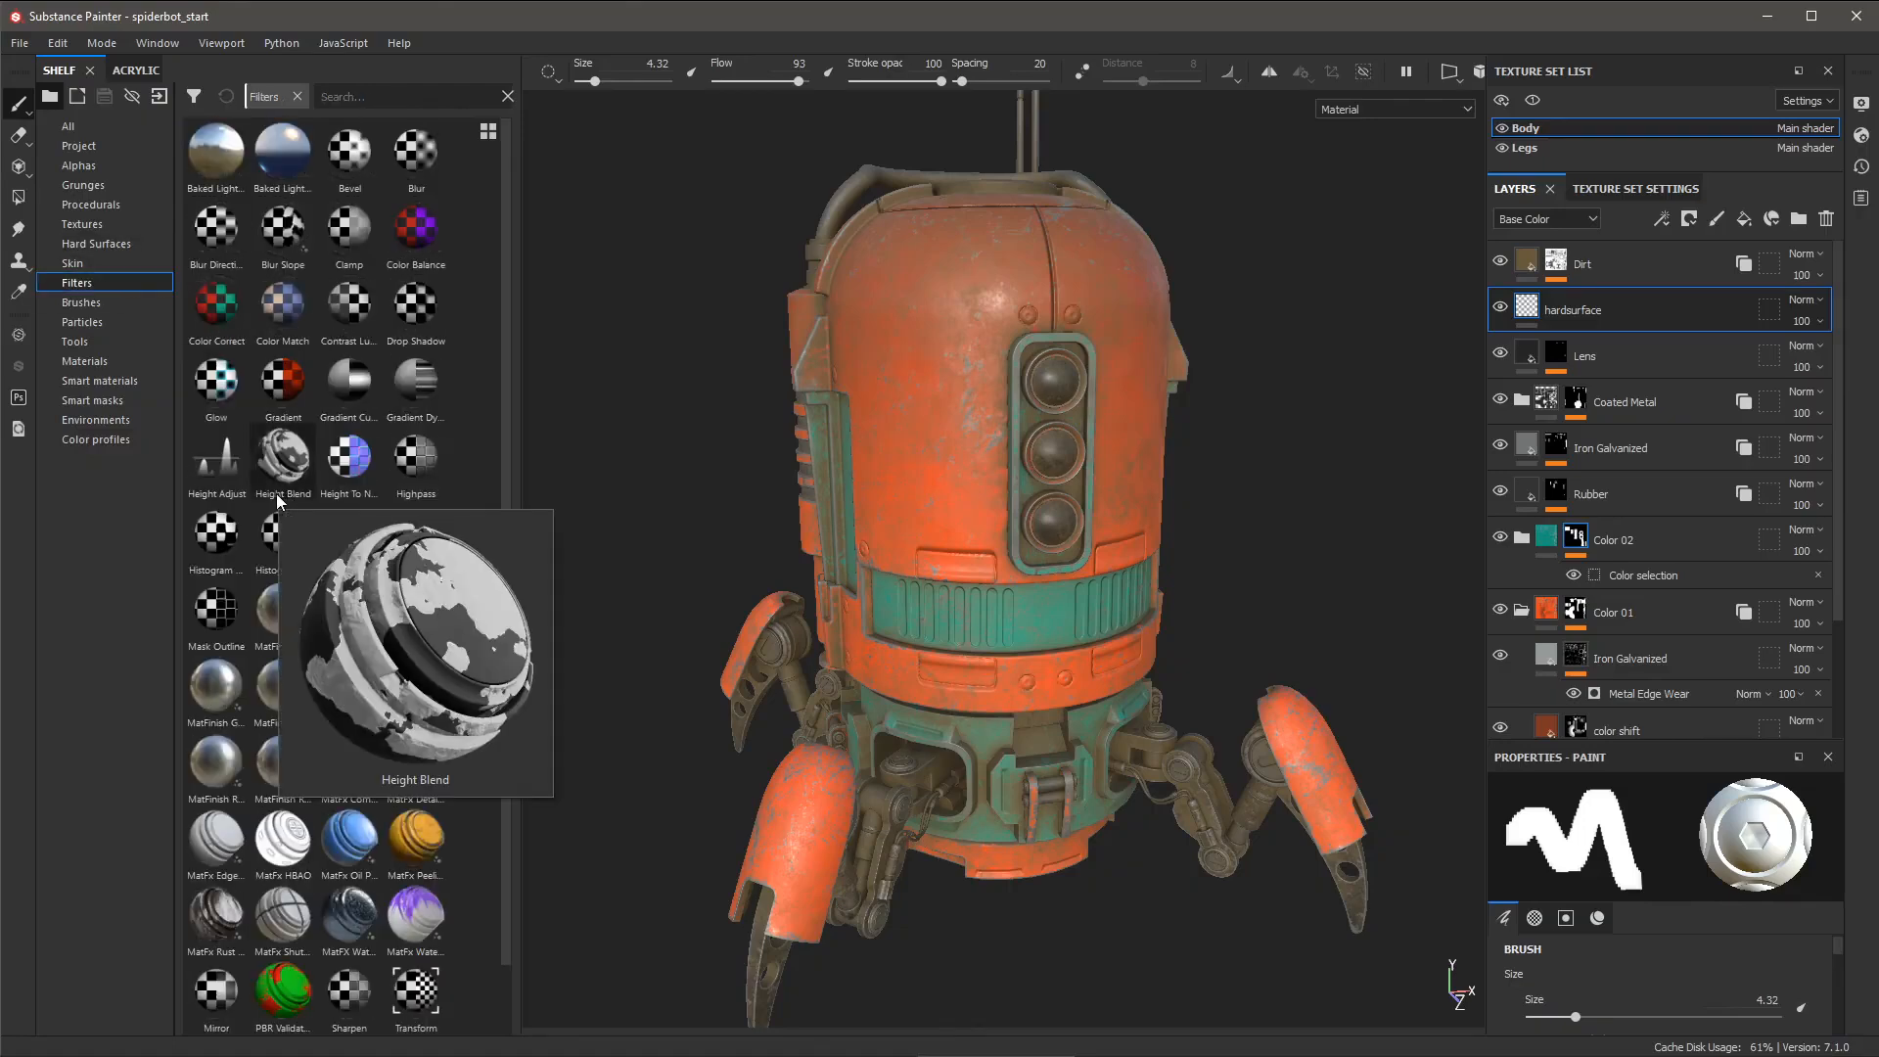
mouse_move(276, 847)
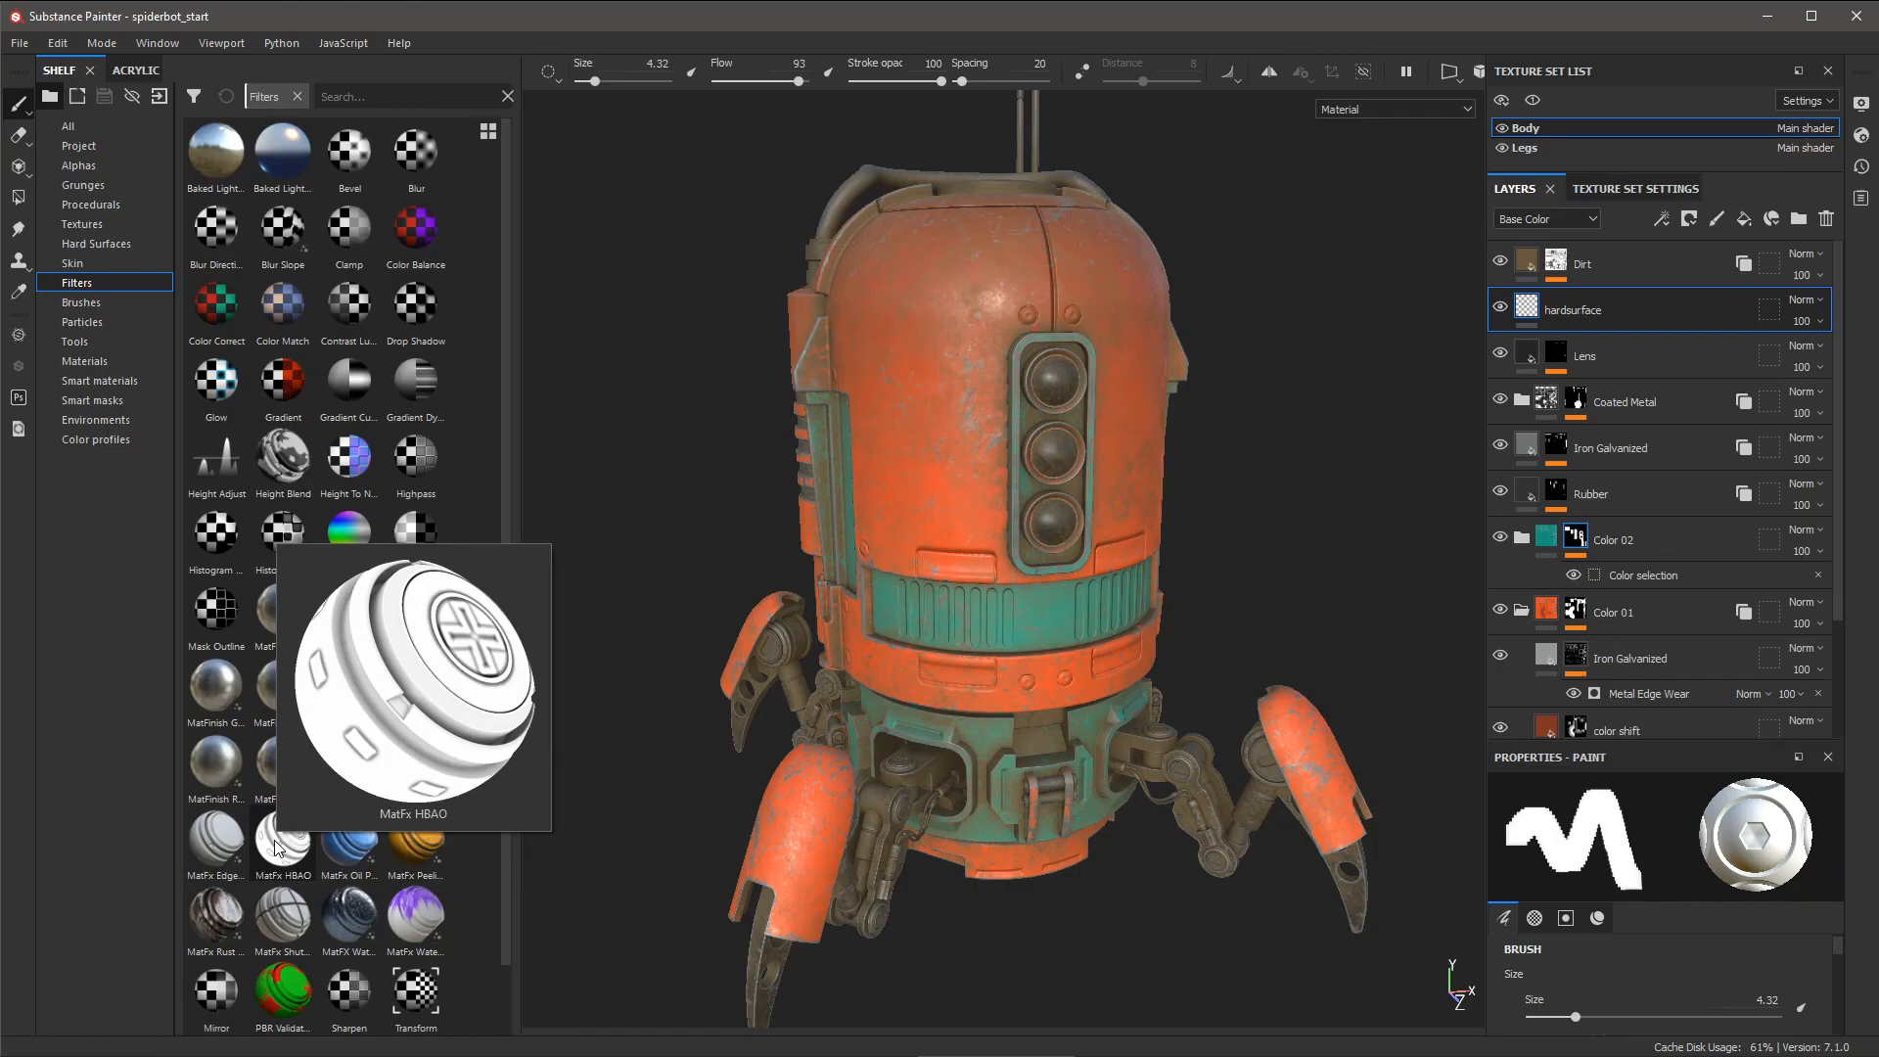
mouse_move(286, 841)
left_mouse_down()
mouse_move(342, 840)
mouse_move(1473, 313)
mouse_move(1611, 301)
mouse_move(767, 787)
mouse_move(261, 830)
left_mouse_up()
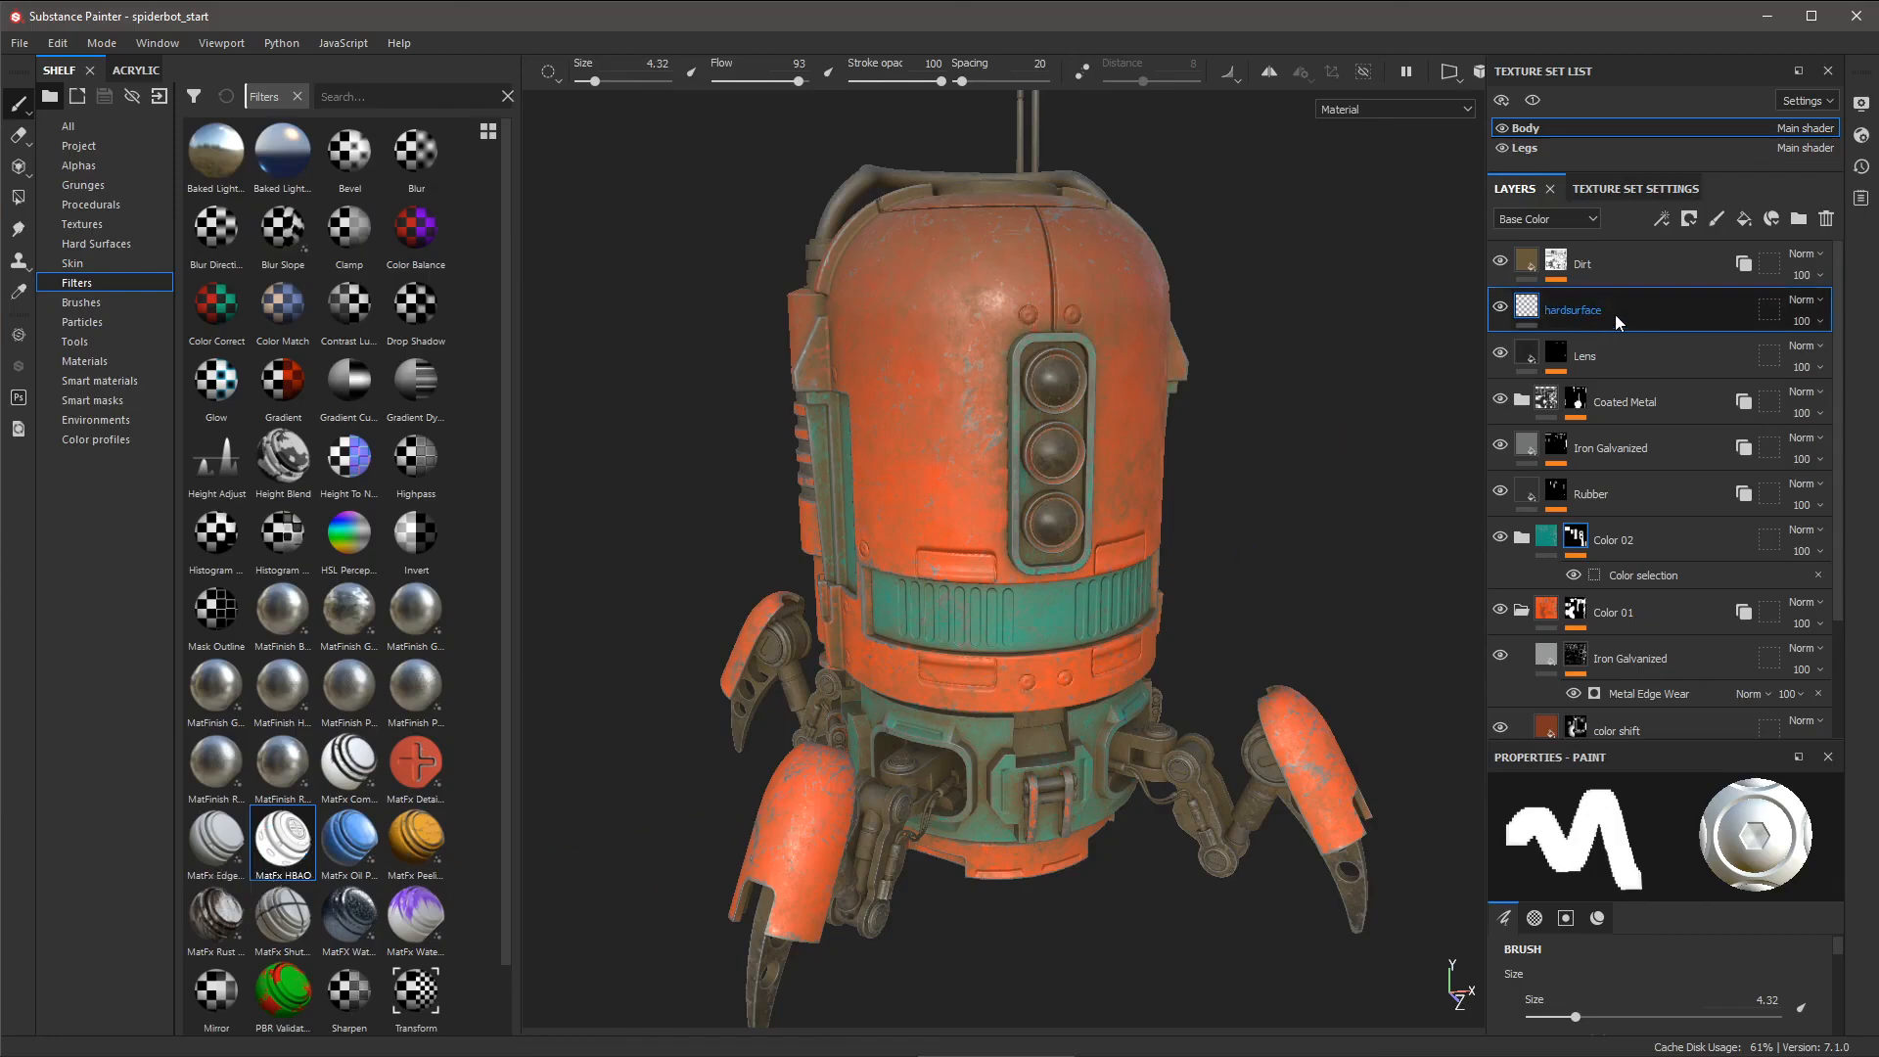
- Add a filter effect to the hardsurface layer, set it to MatFx HBAO, and expand its parameters
left_click(1665, 221)
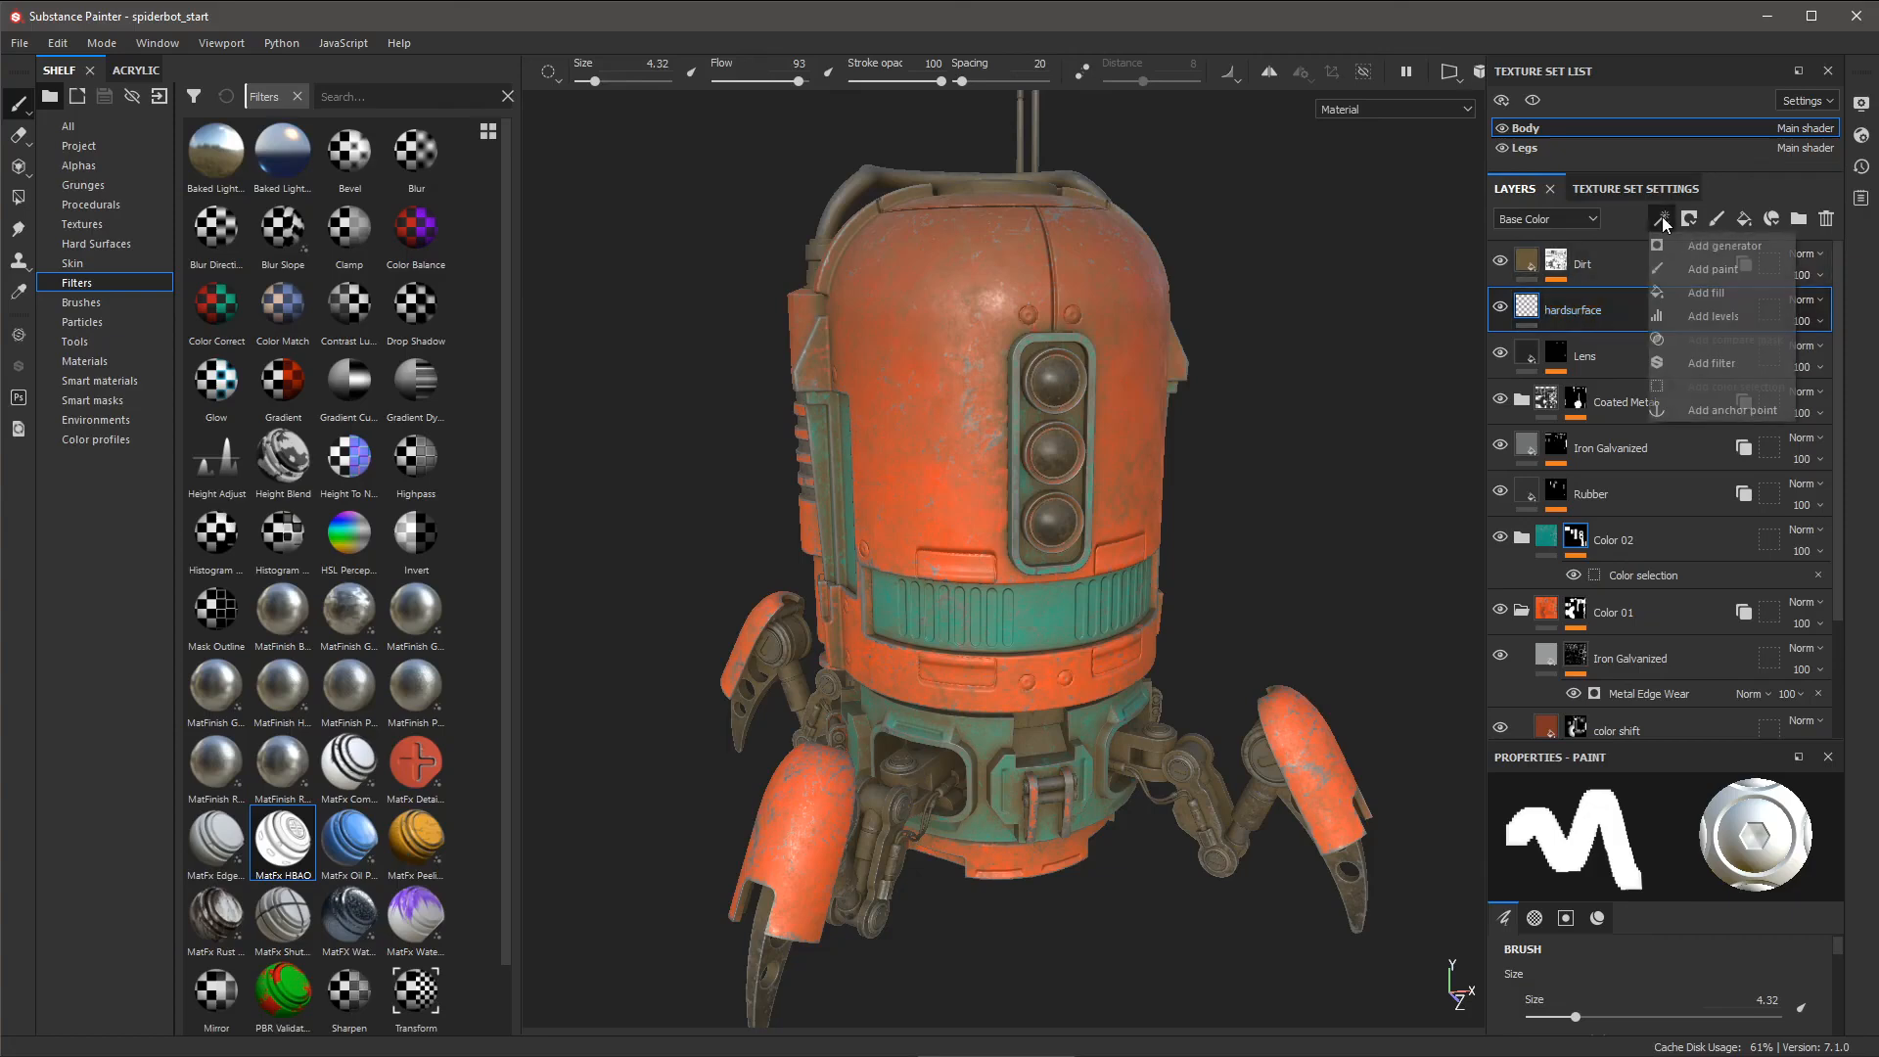
left_click(1708, 362)
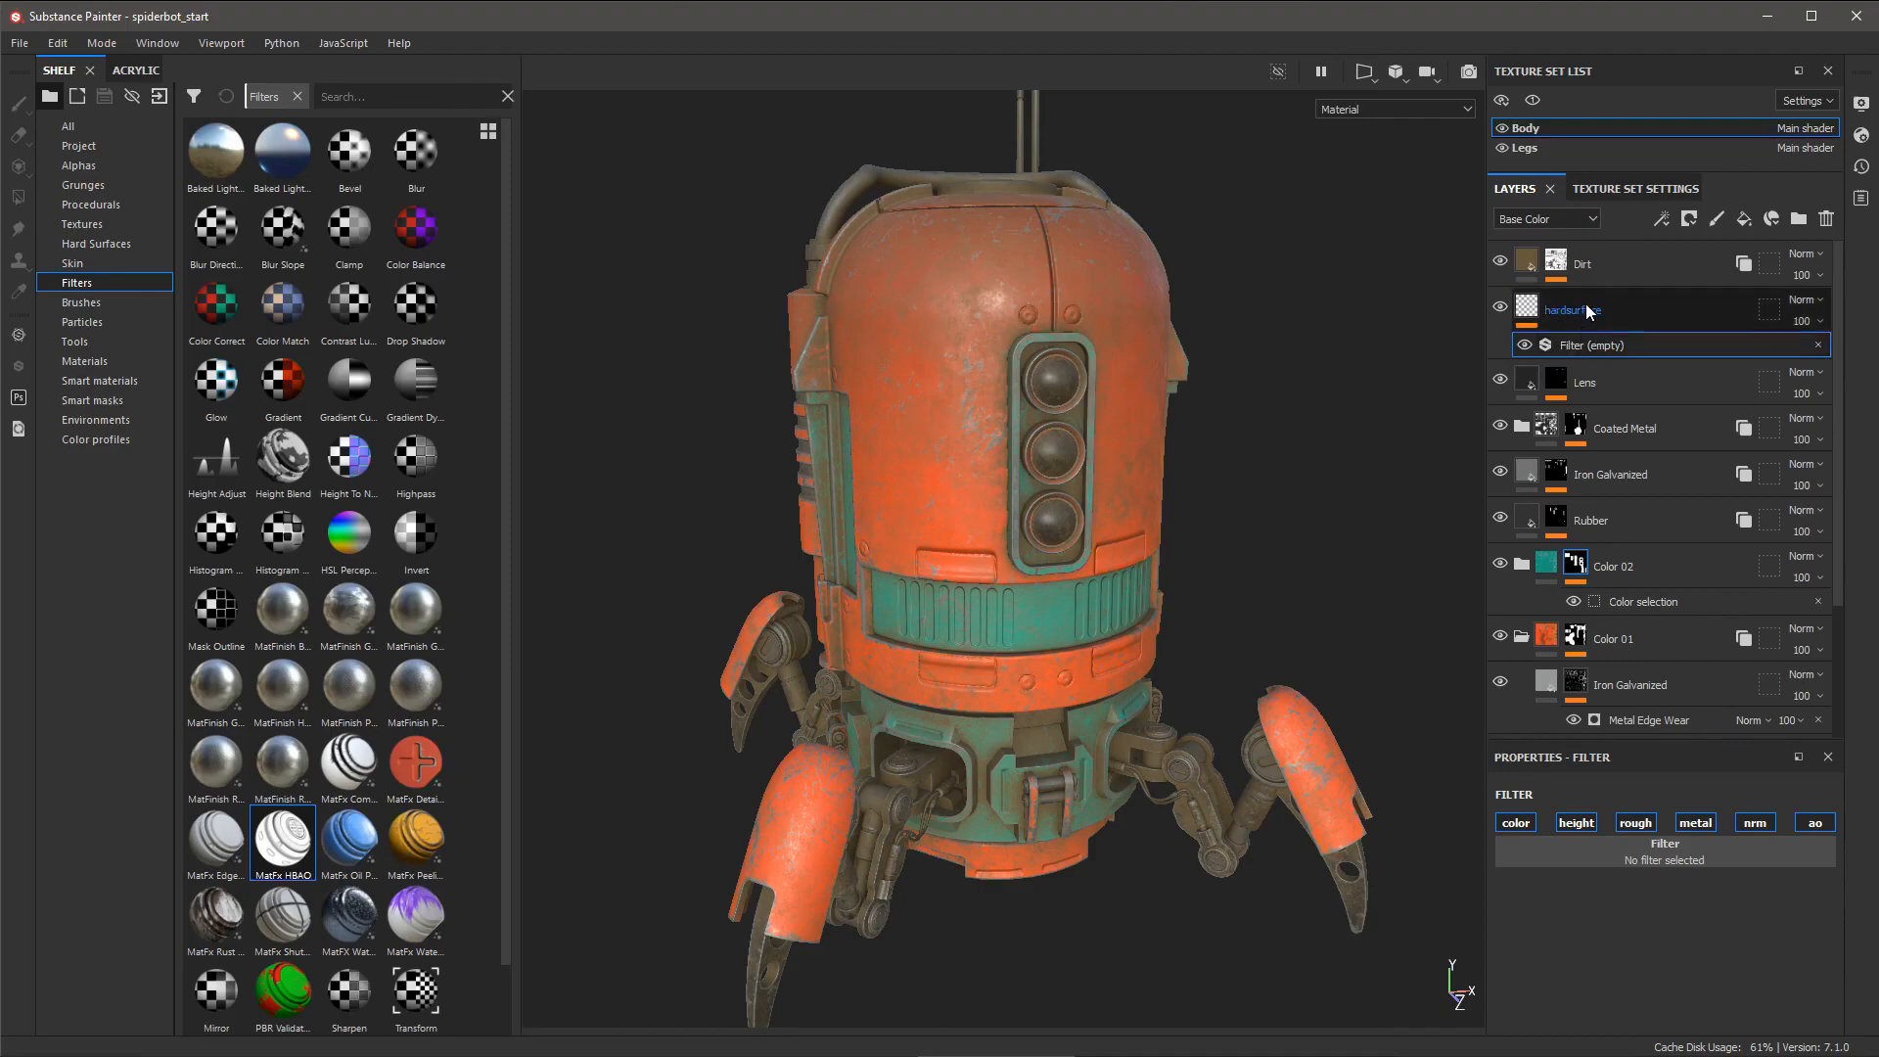
left_click(1510, 857)
scroll(1643, 688, "down", 6)
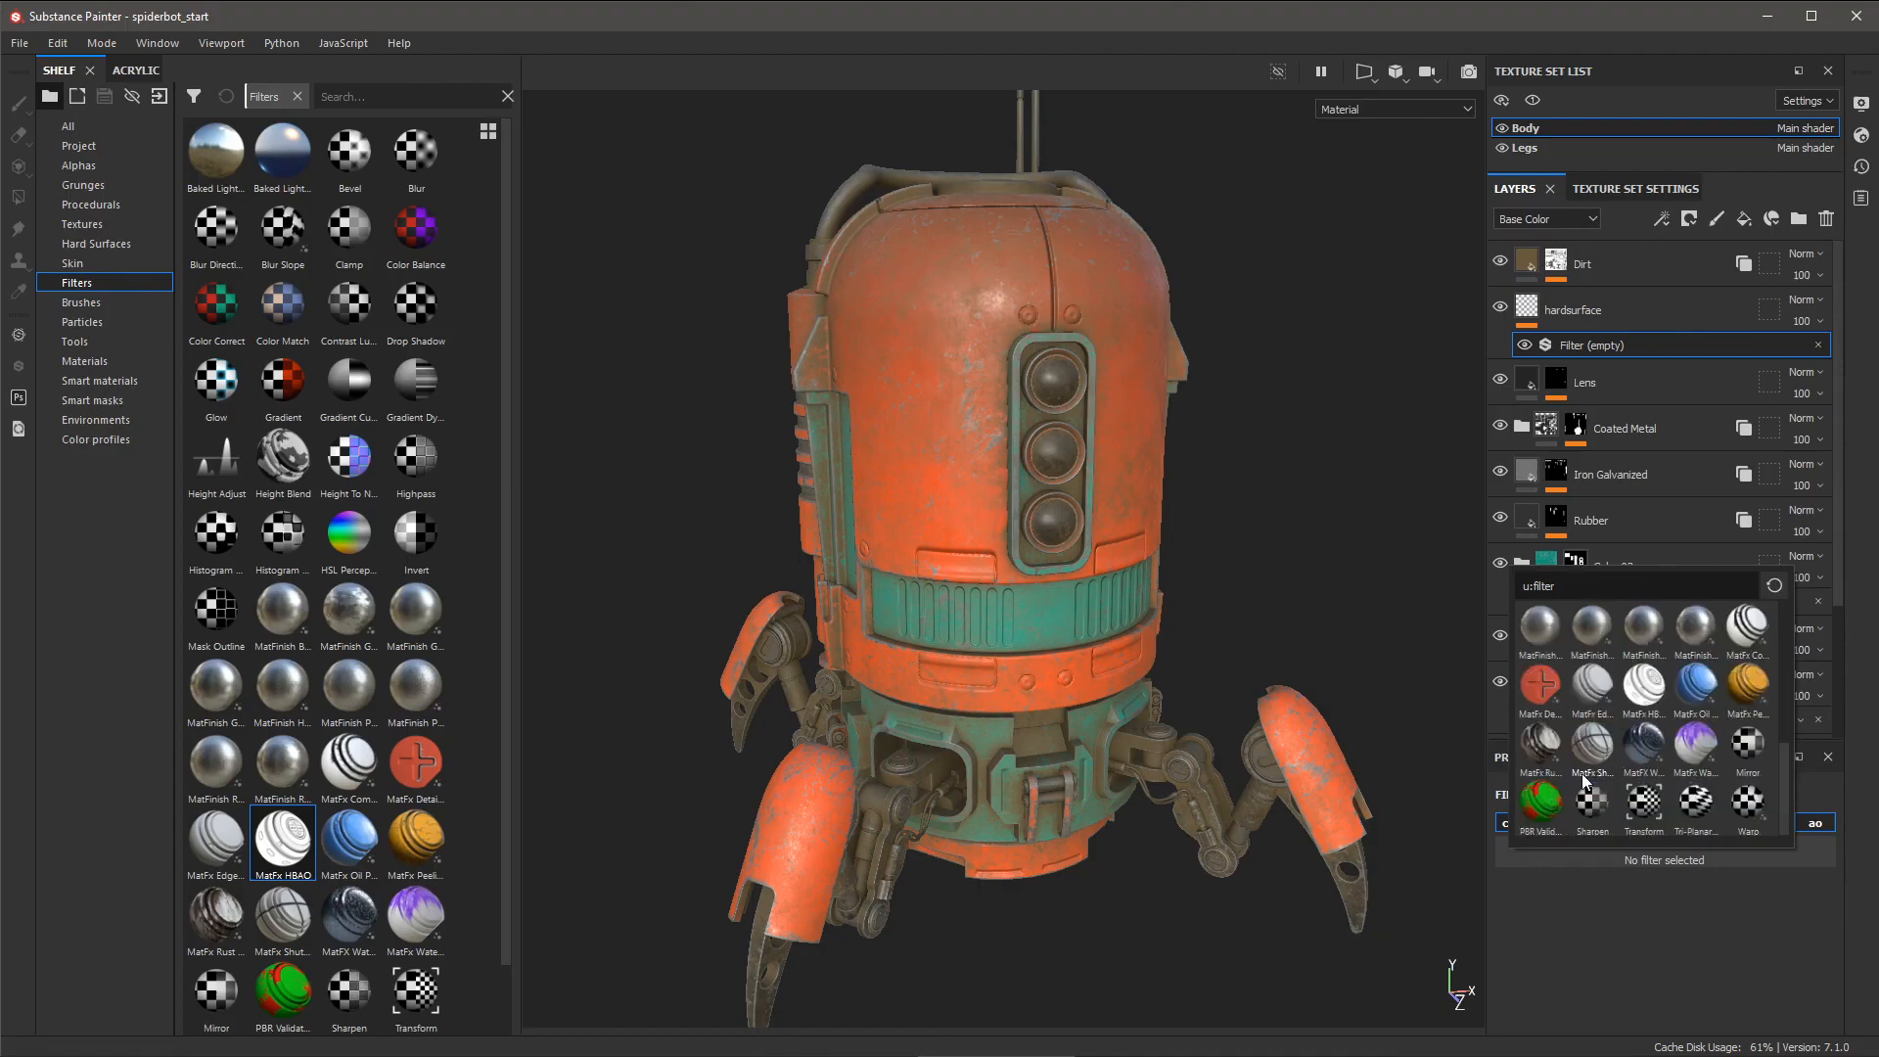
mouse_move(1642, 684)
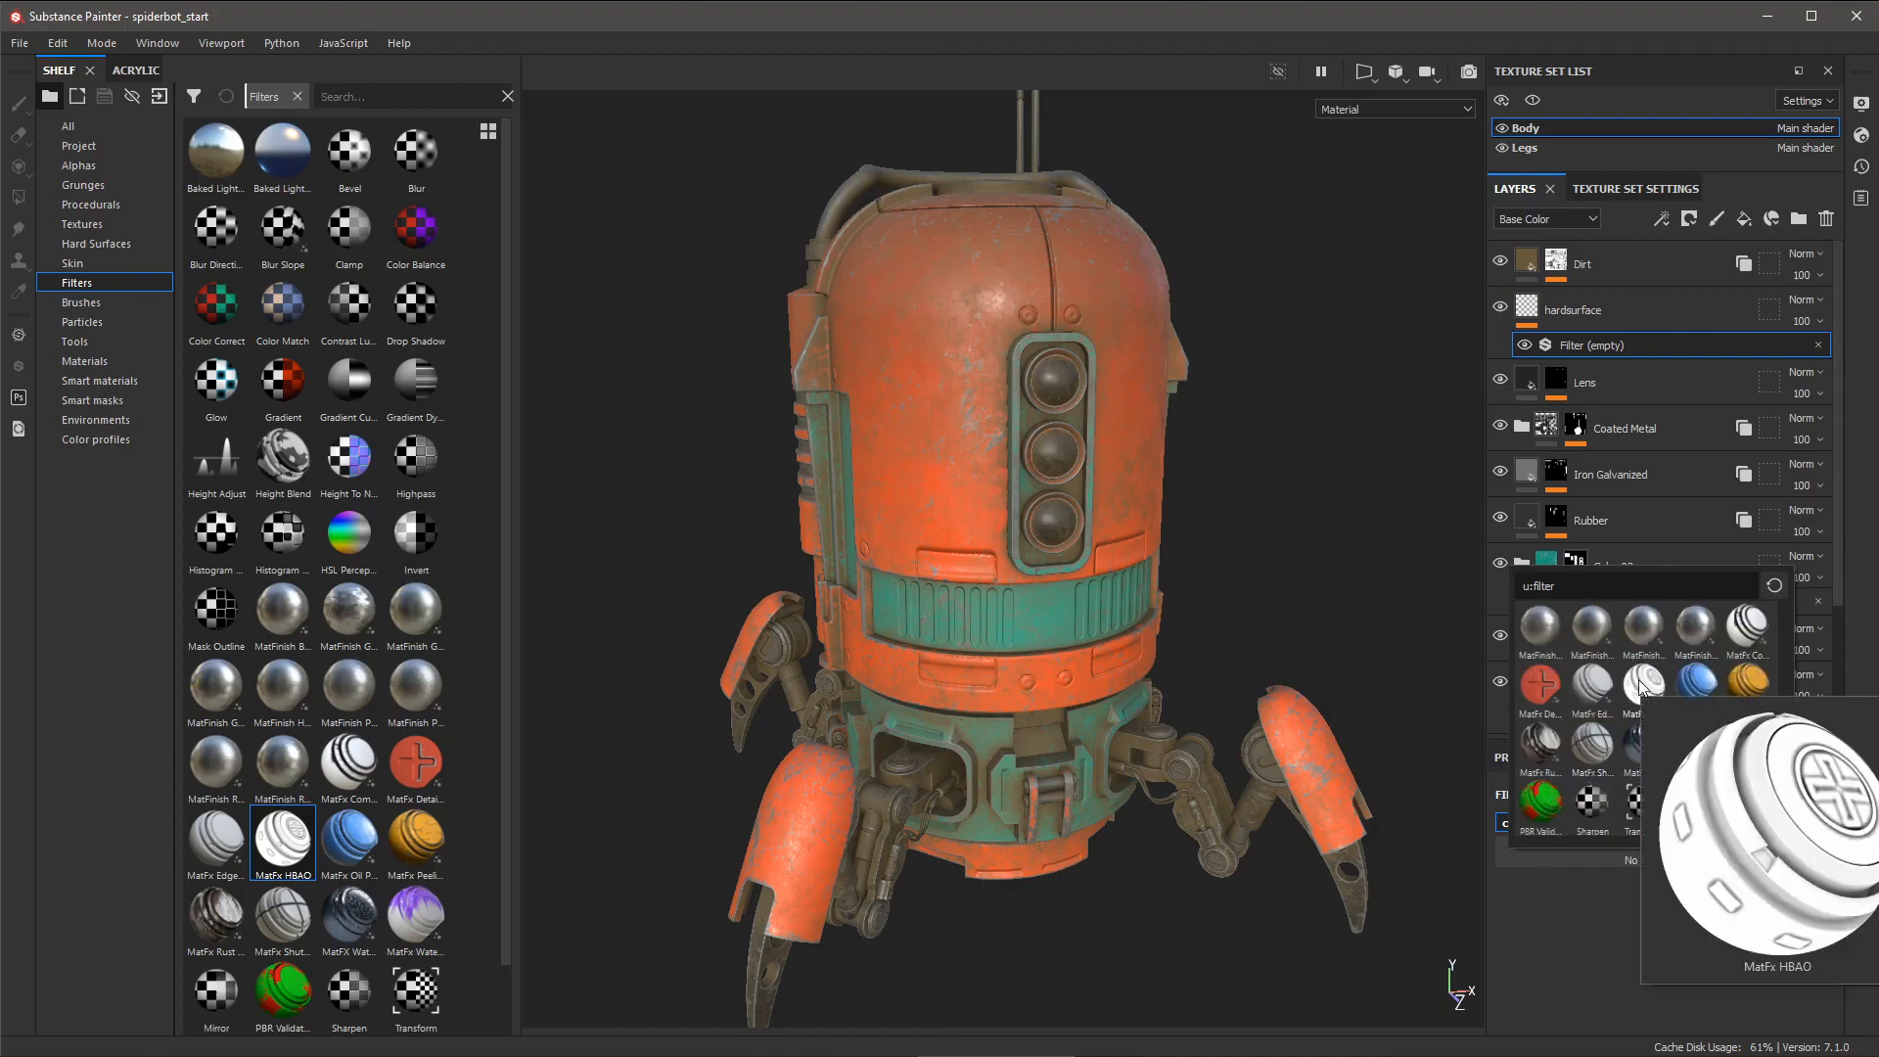
left_click(1641, 685)
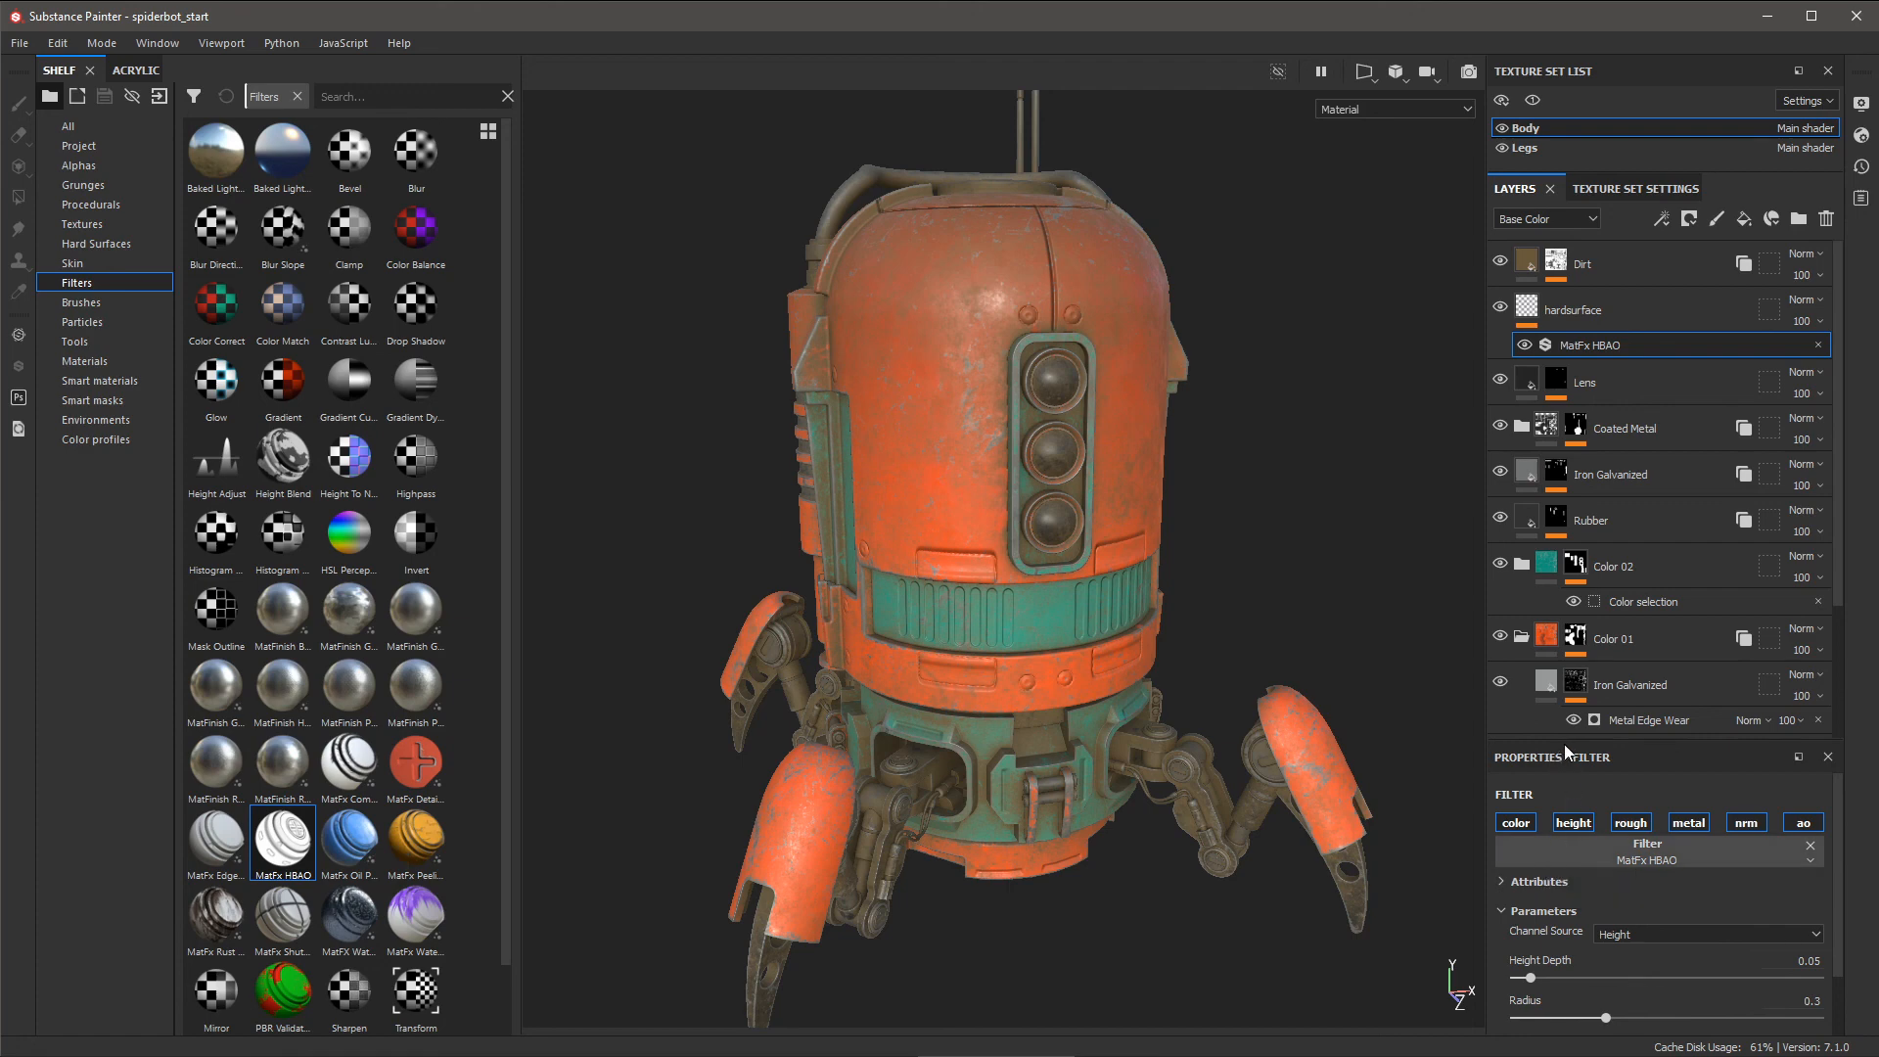
left_click_drag(1564, 744, 1556, 460)
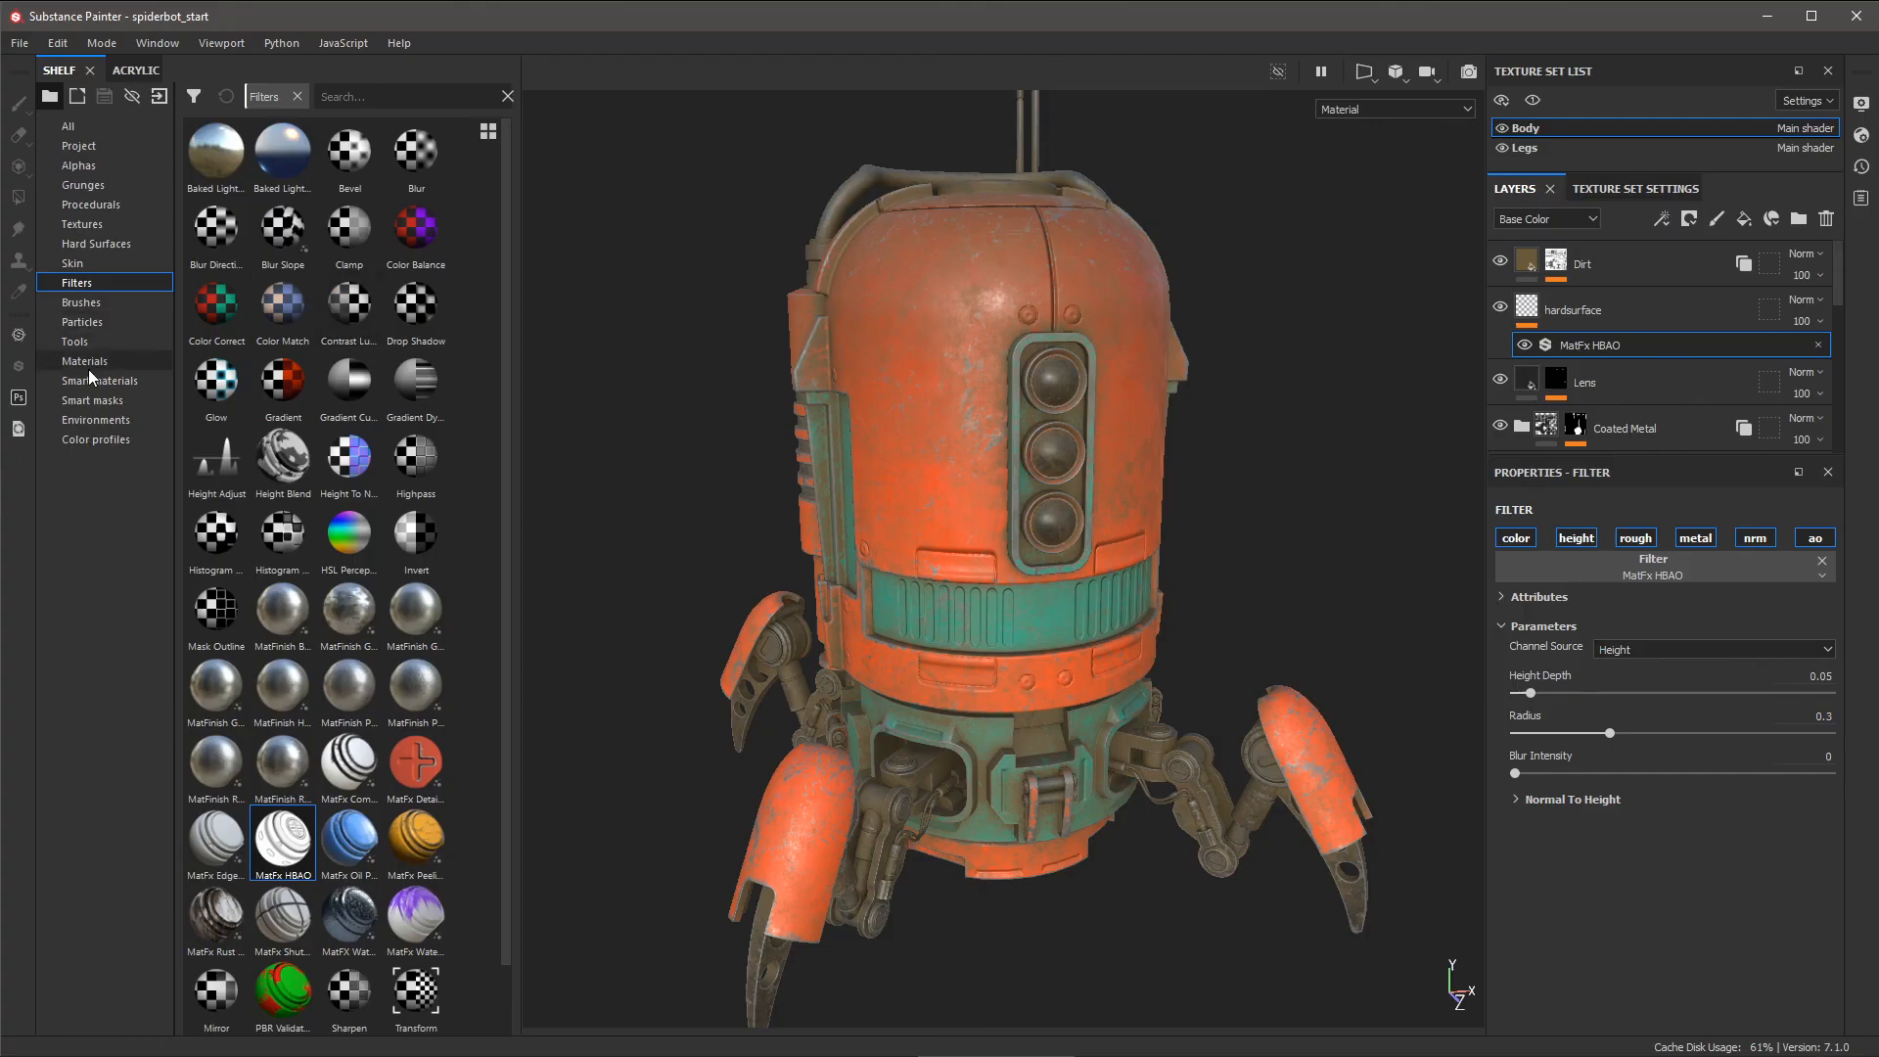
- Show the Hard Surfaces stamps in the shelf and switch the HBAO Channel Source to Normal
left_click(97, 244)
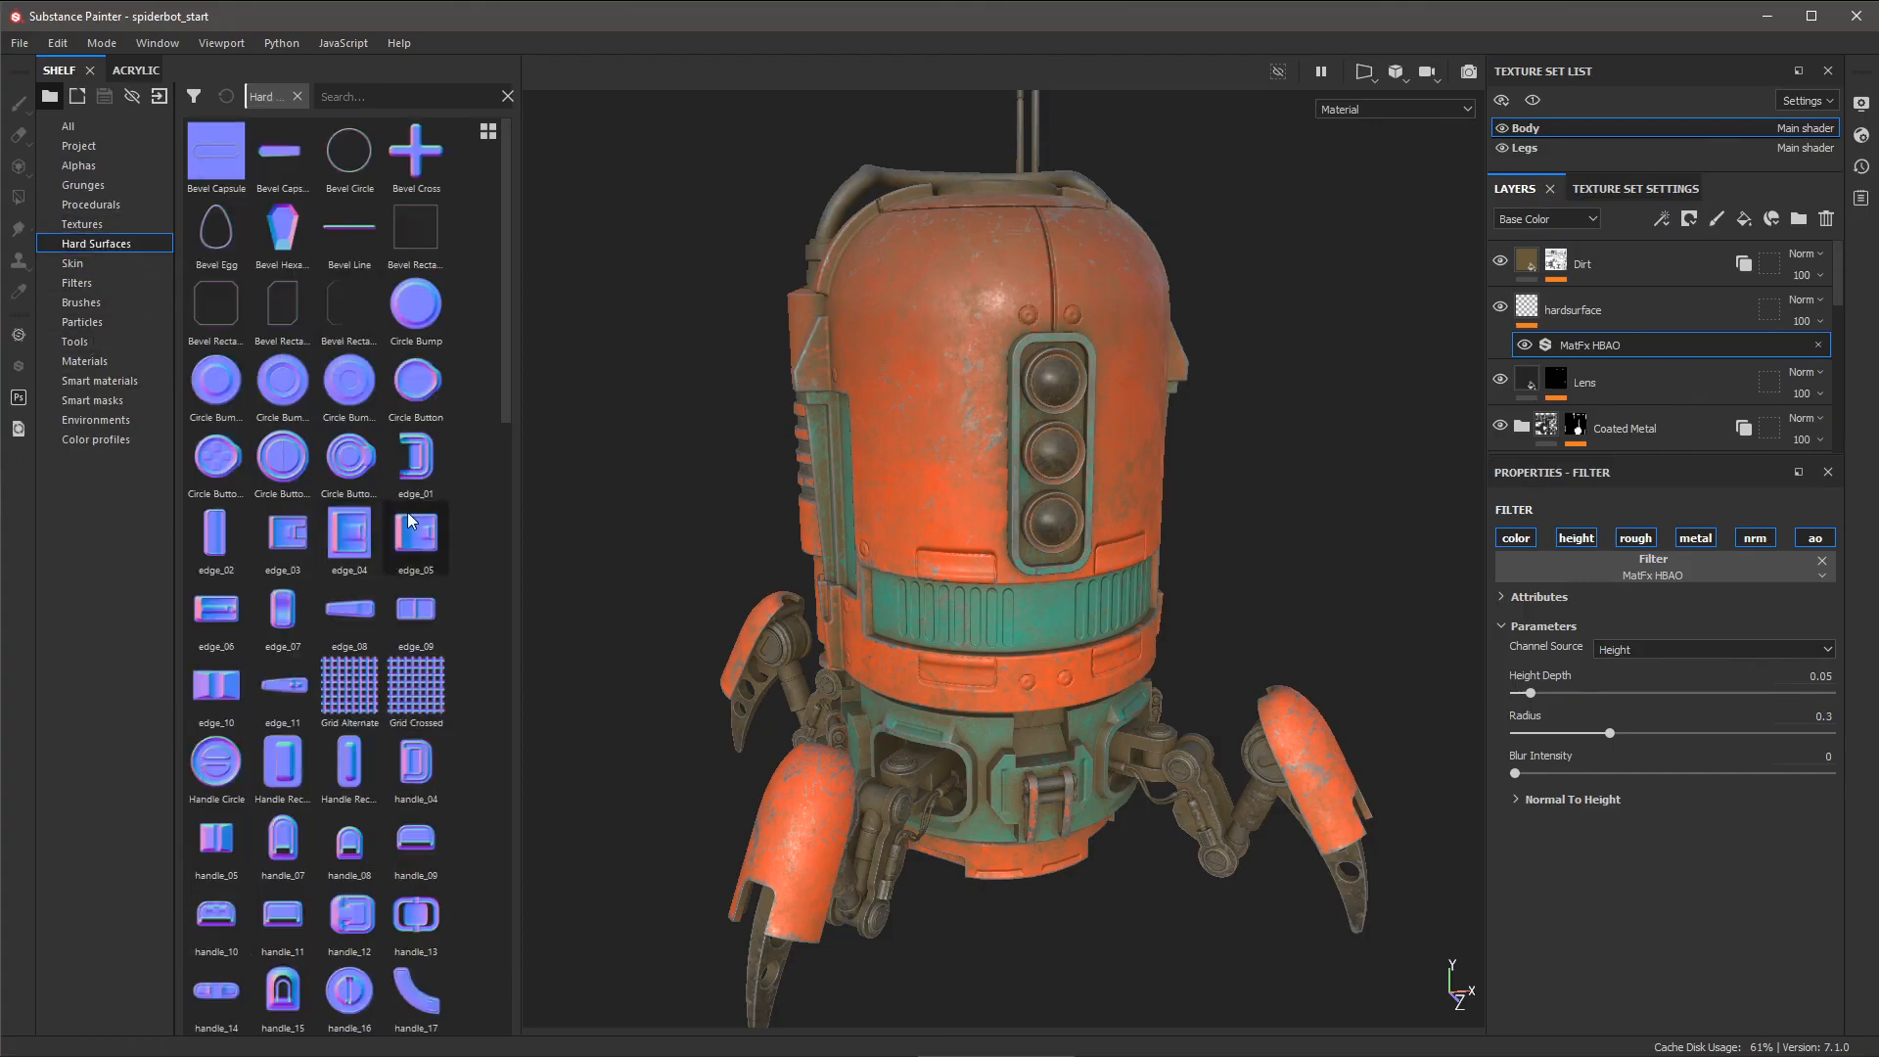
mouse_move(433, 377)
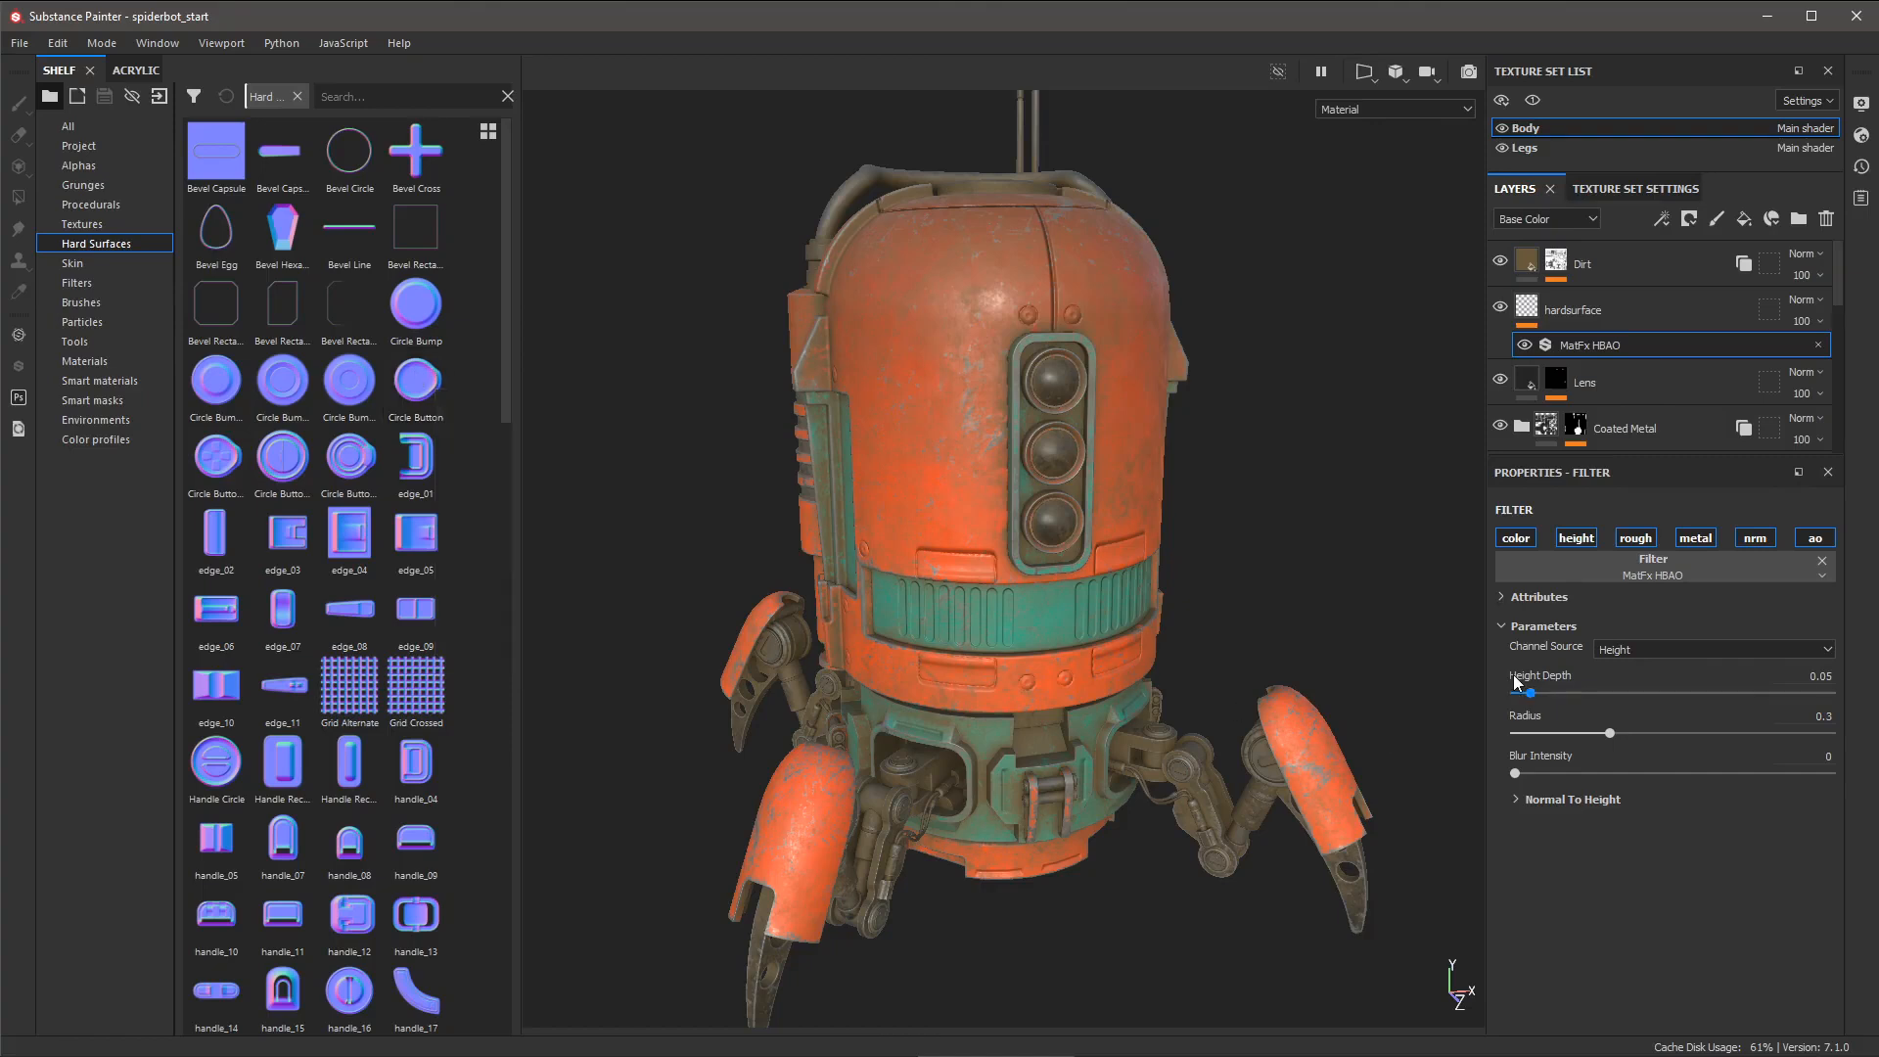
left_click(1637, 646)
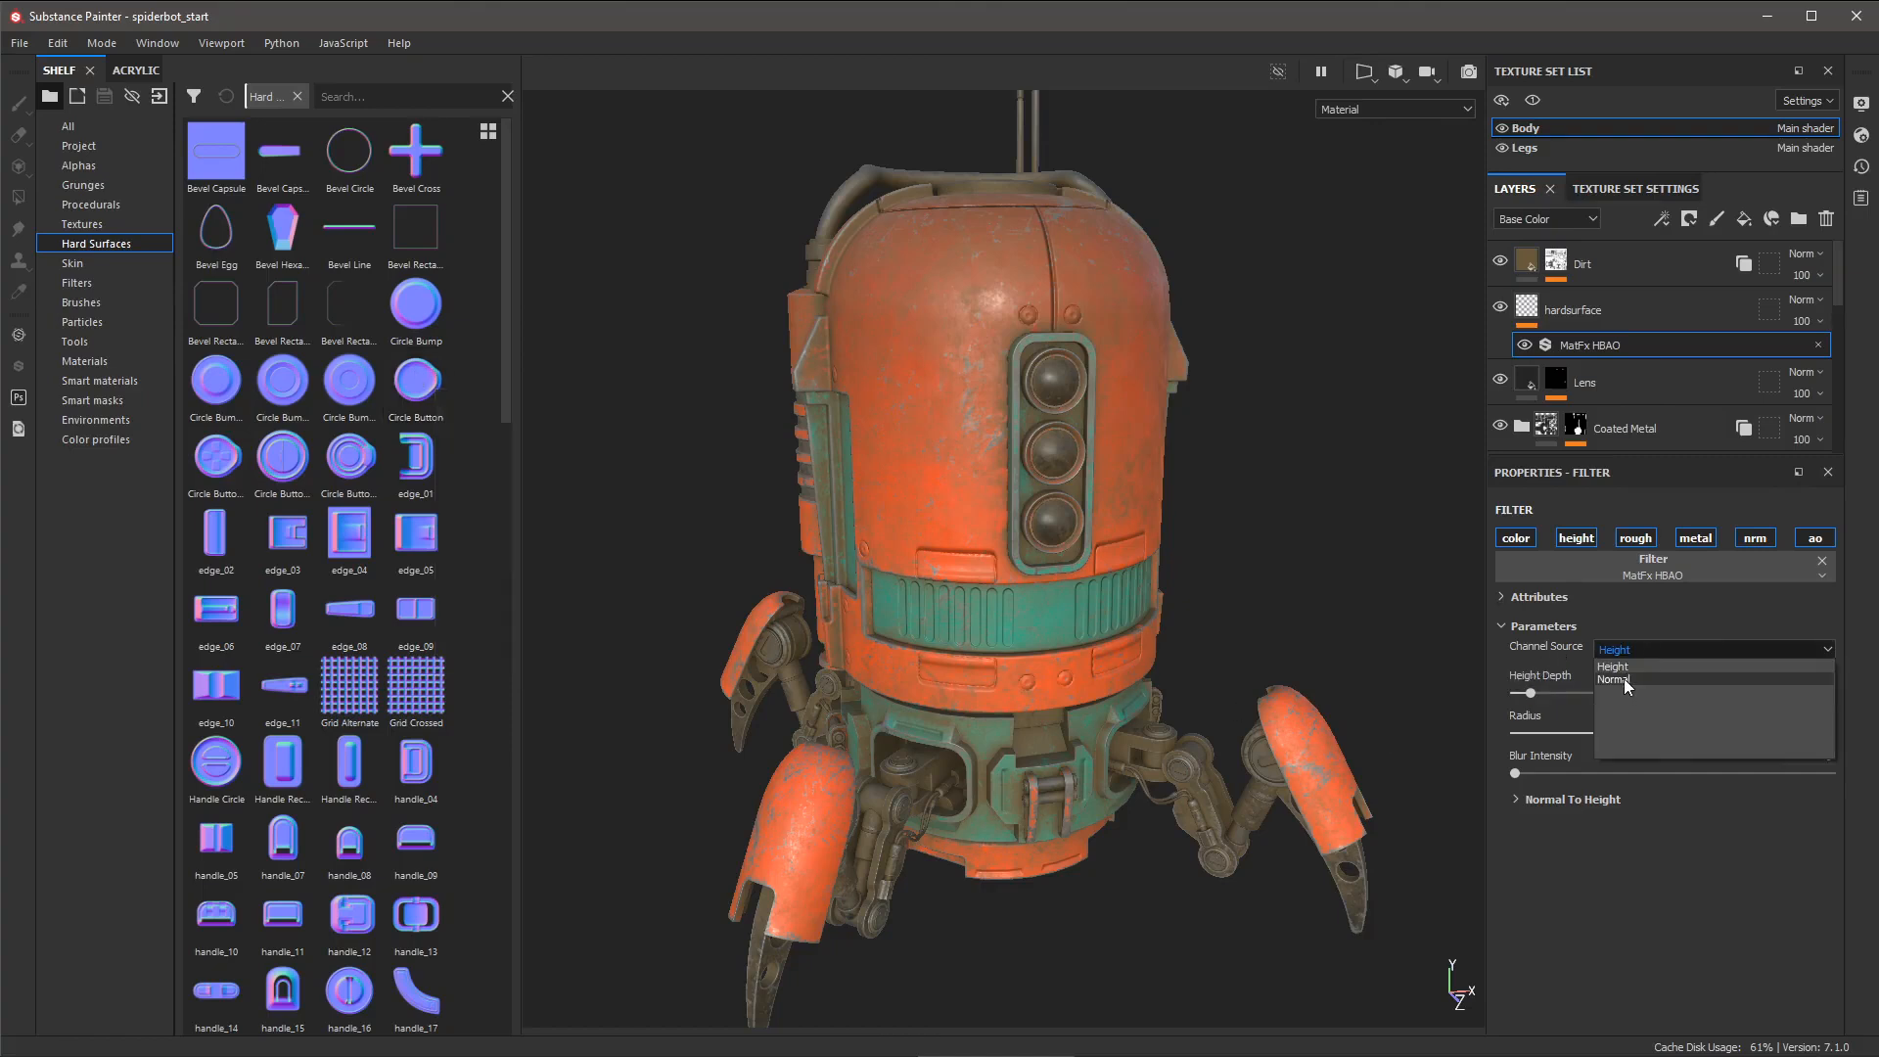
left_click(1624, 679)
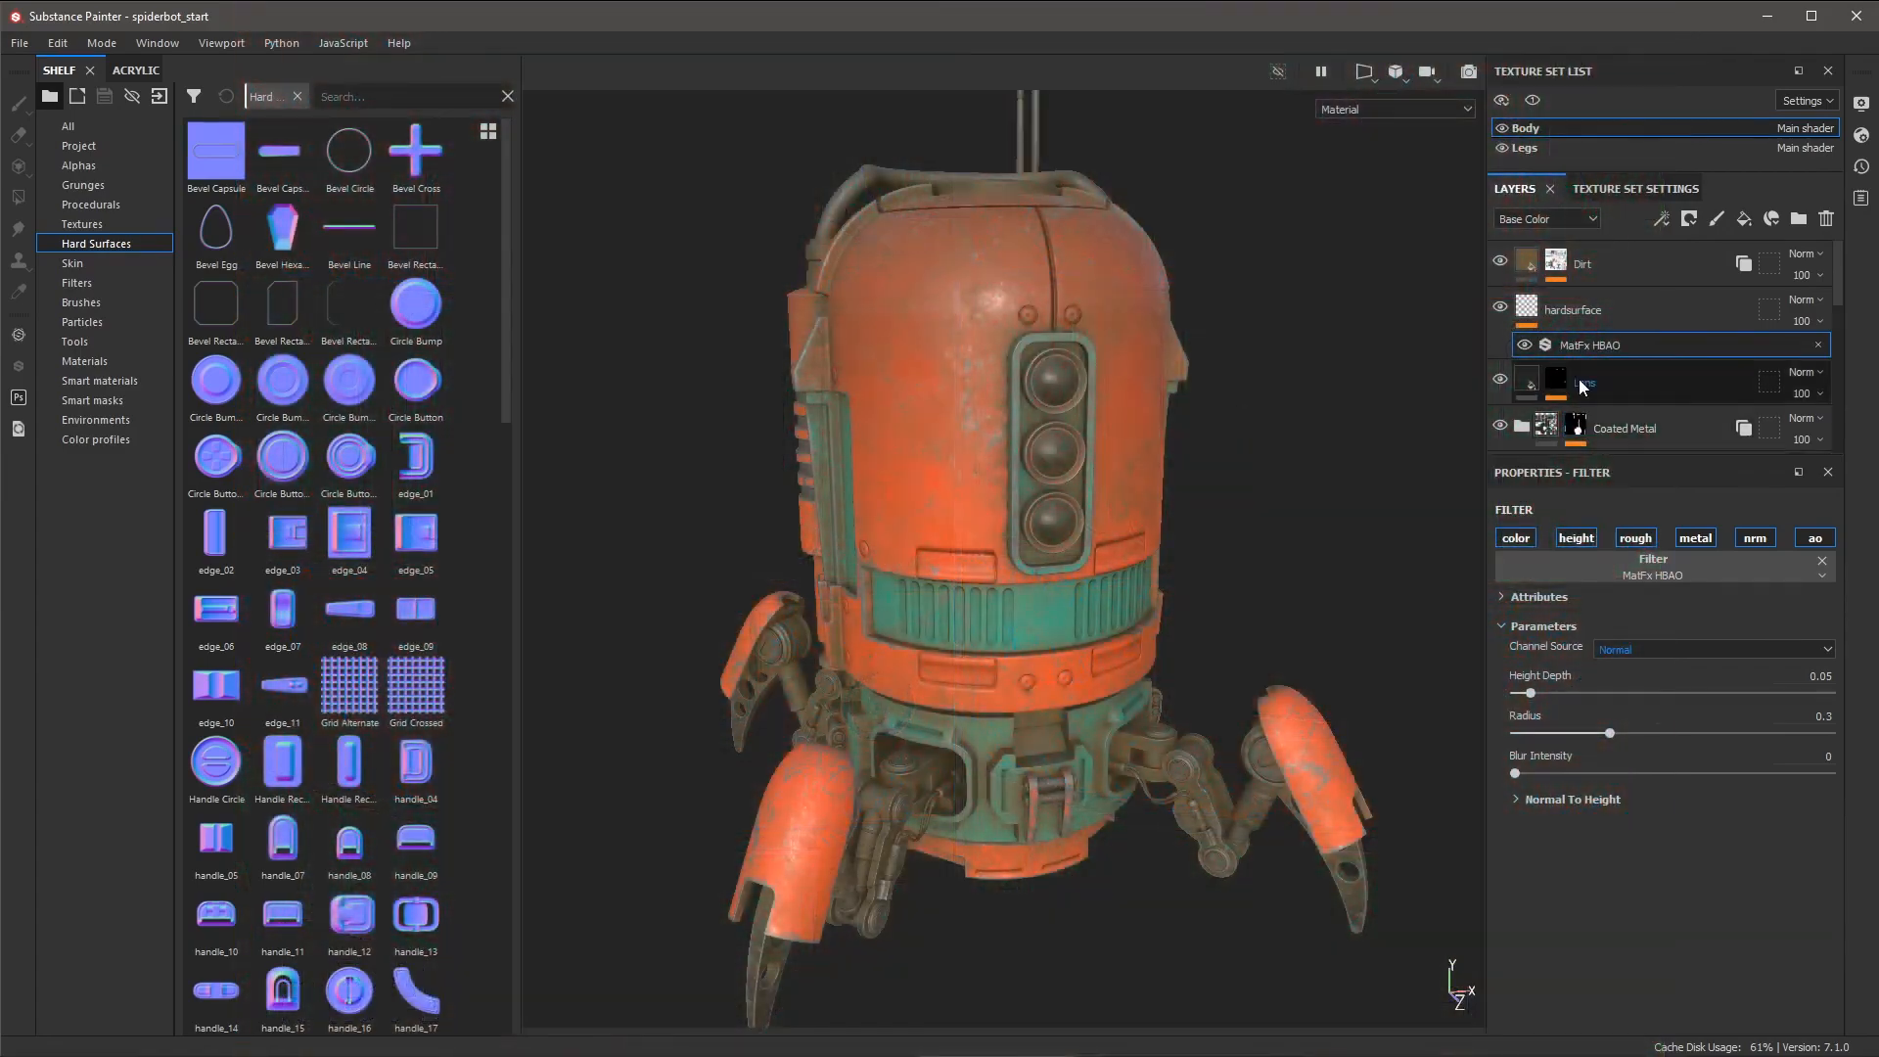
- On the hardsurface layer, load the rounded handle stamp as brush normal at size ~36 and test-stamp the orange body panel
left_click(1630, 306)
key("p")
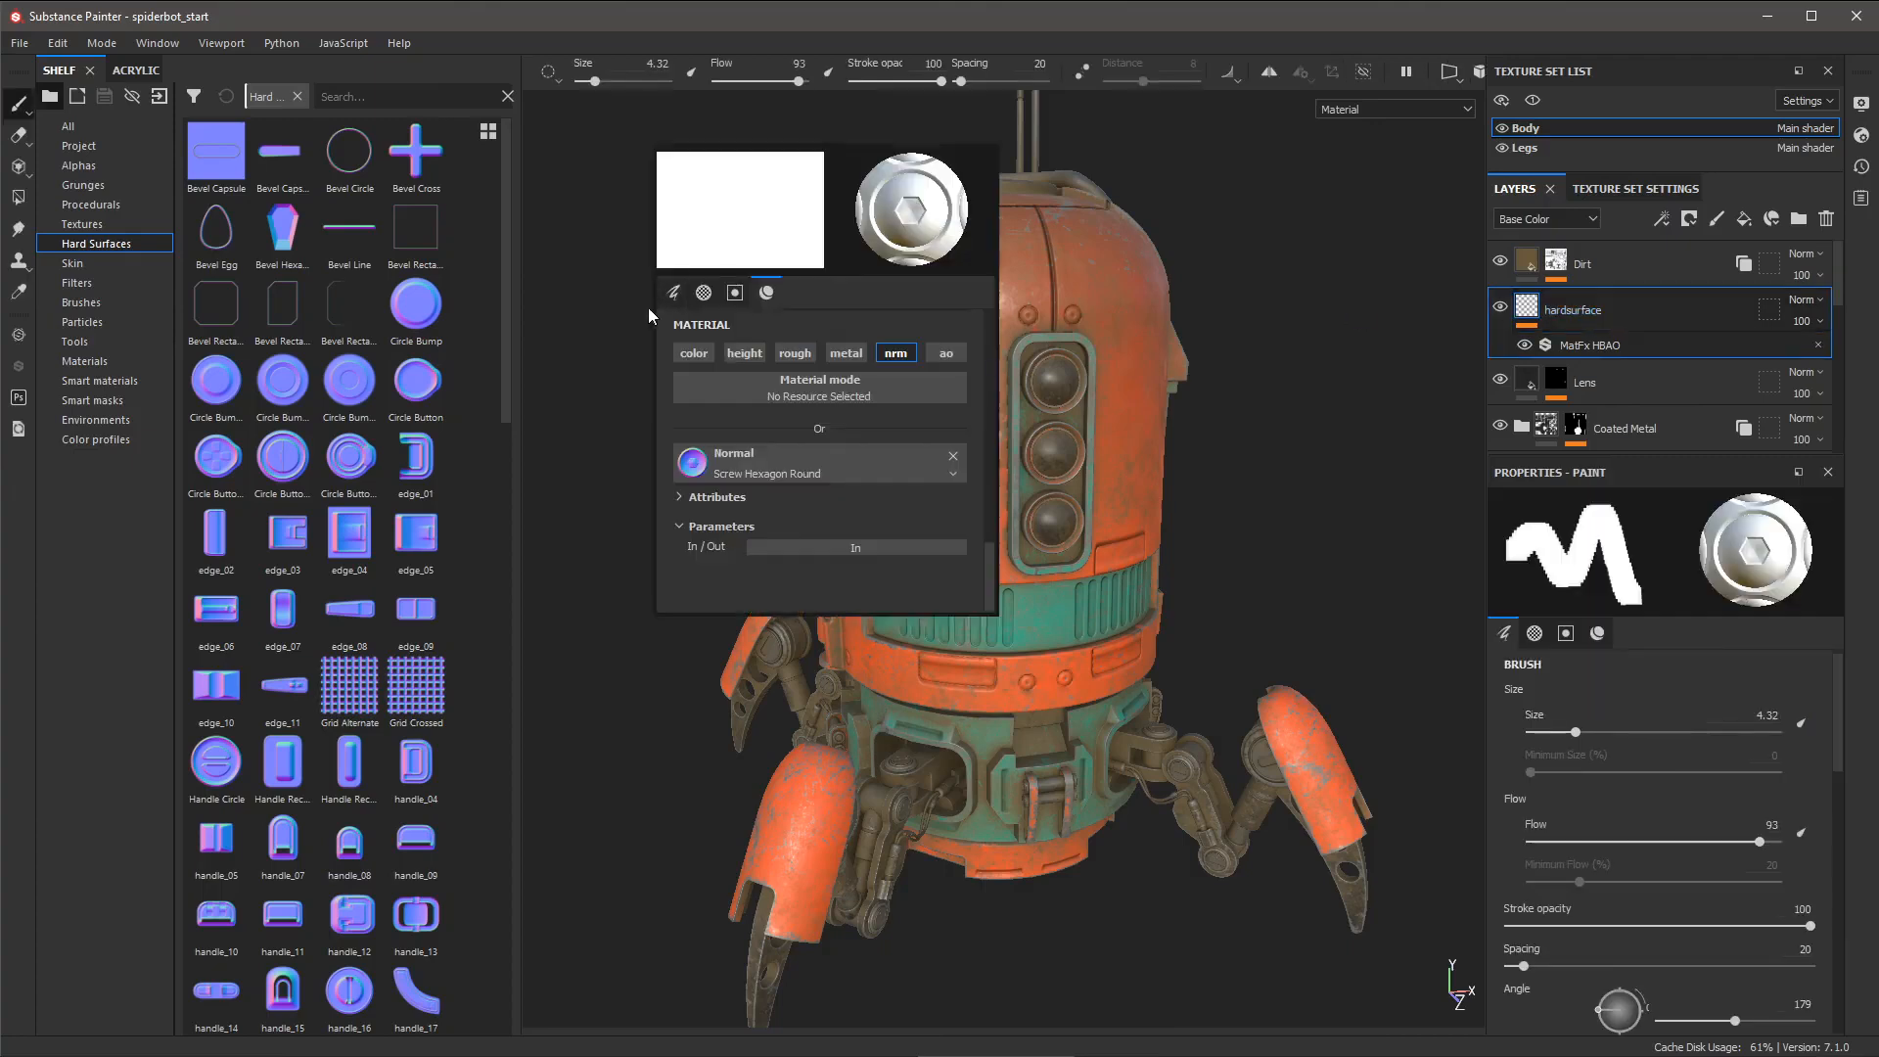
left_click_drag(348, 763, 695, 465)
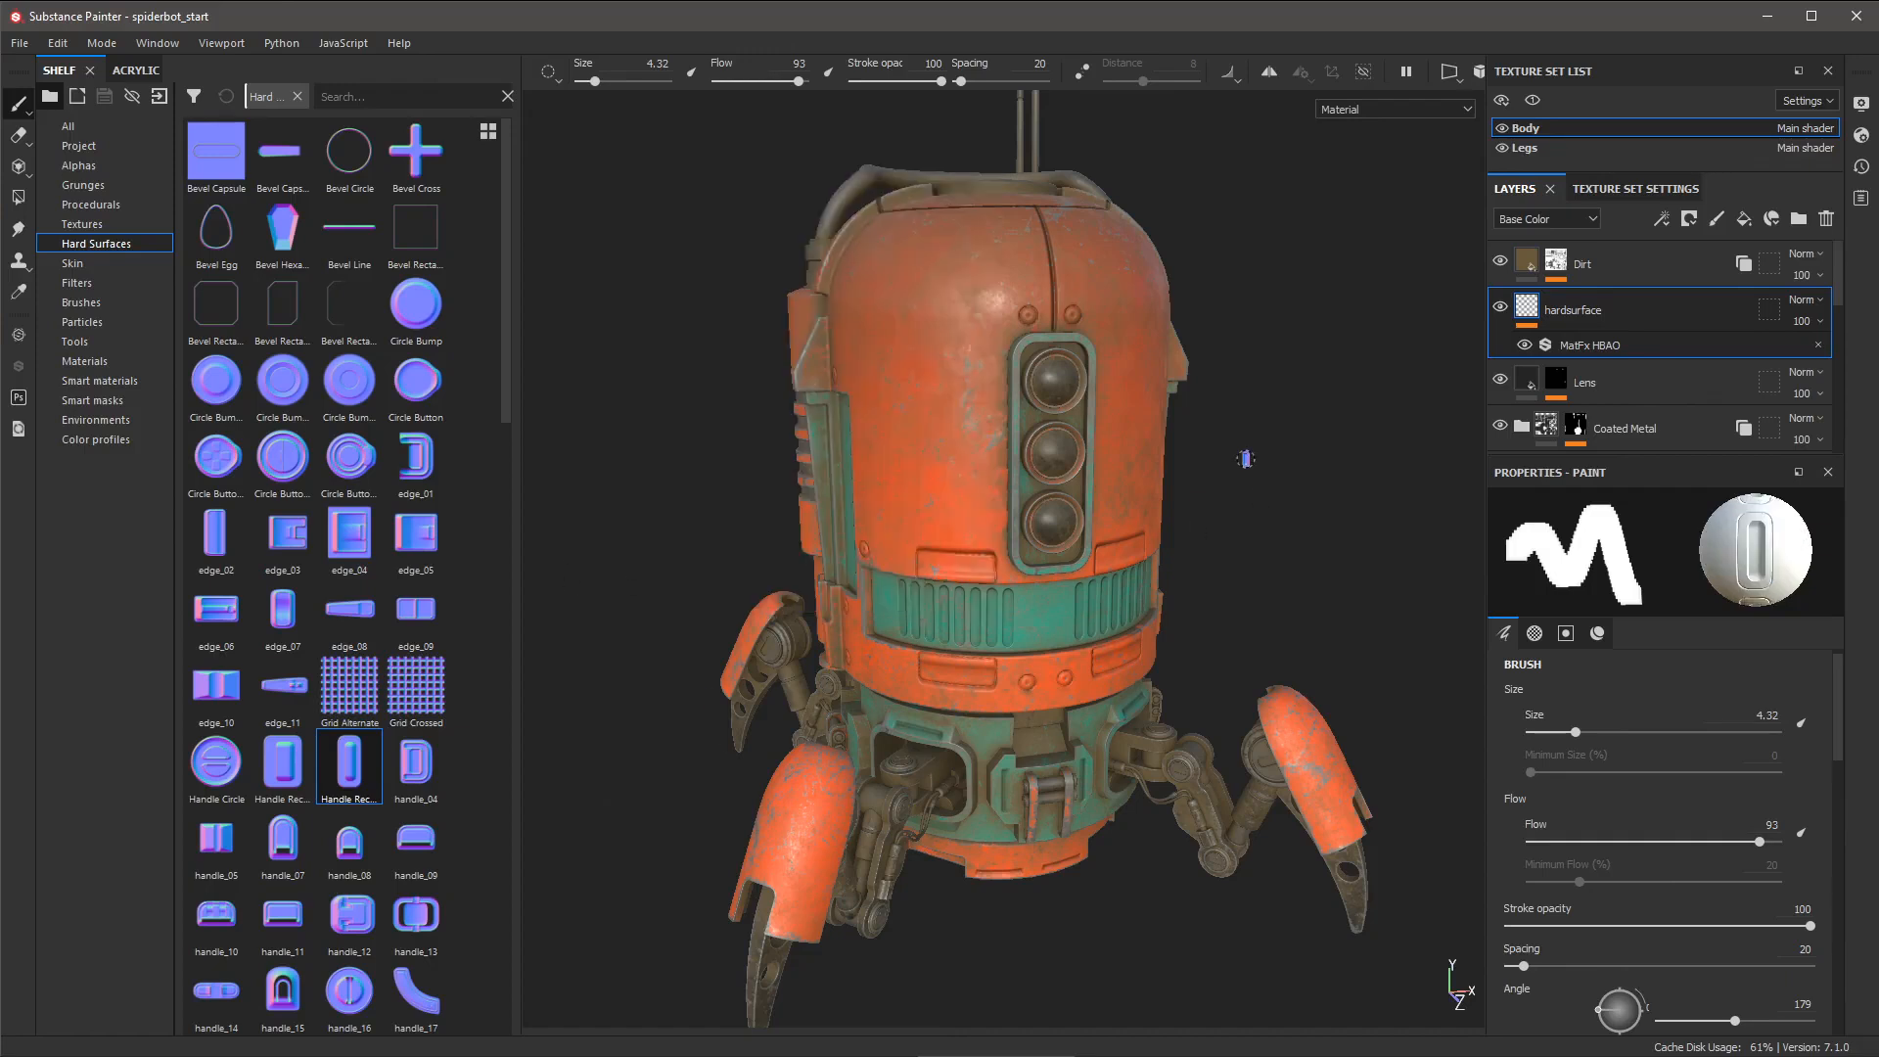
right_click_drag(935, 431, 1032, 431, "ctrl")
left_click(927, 426)
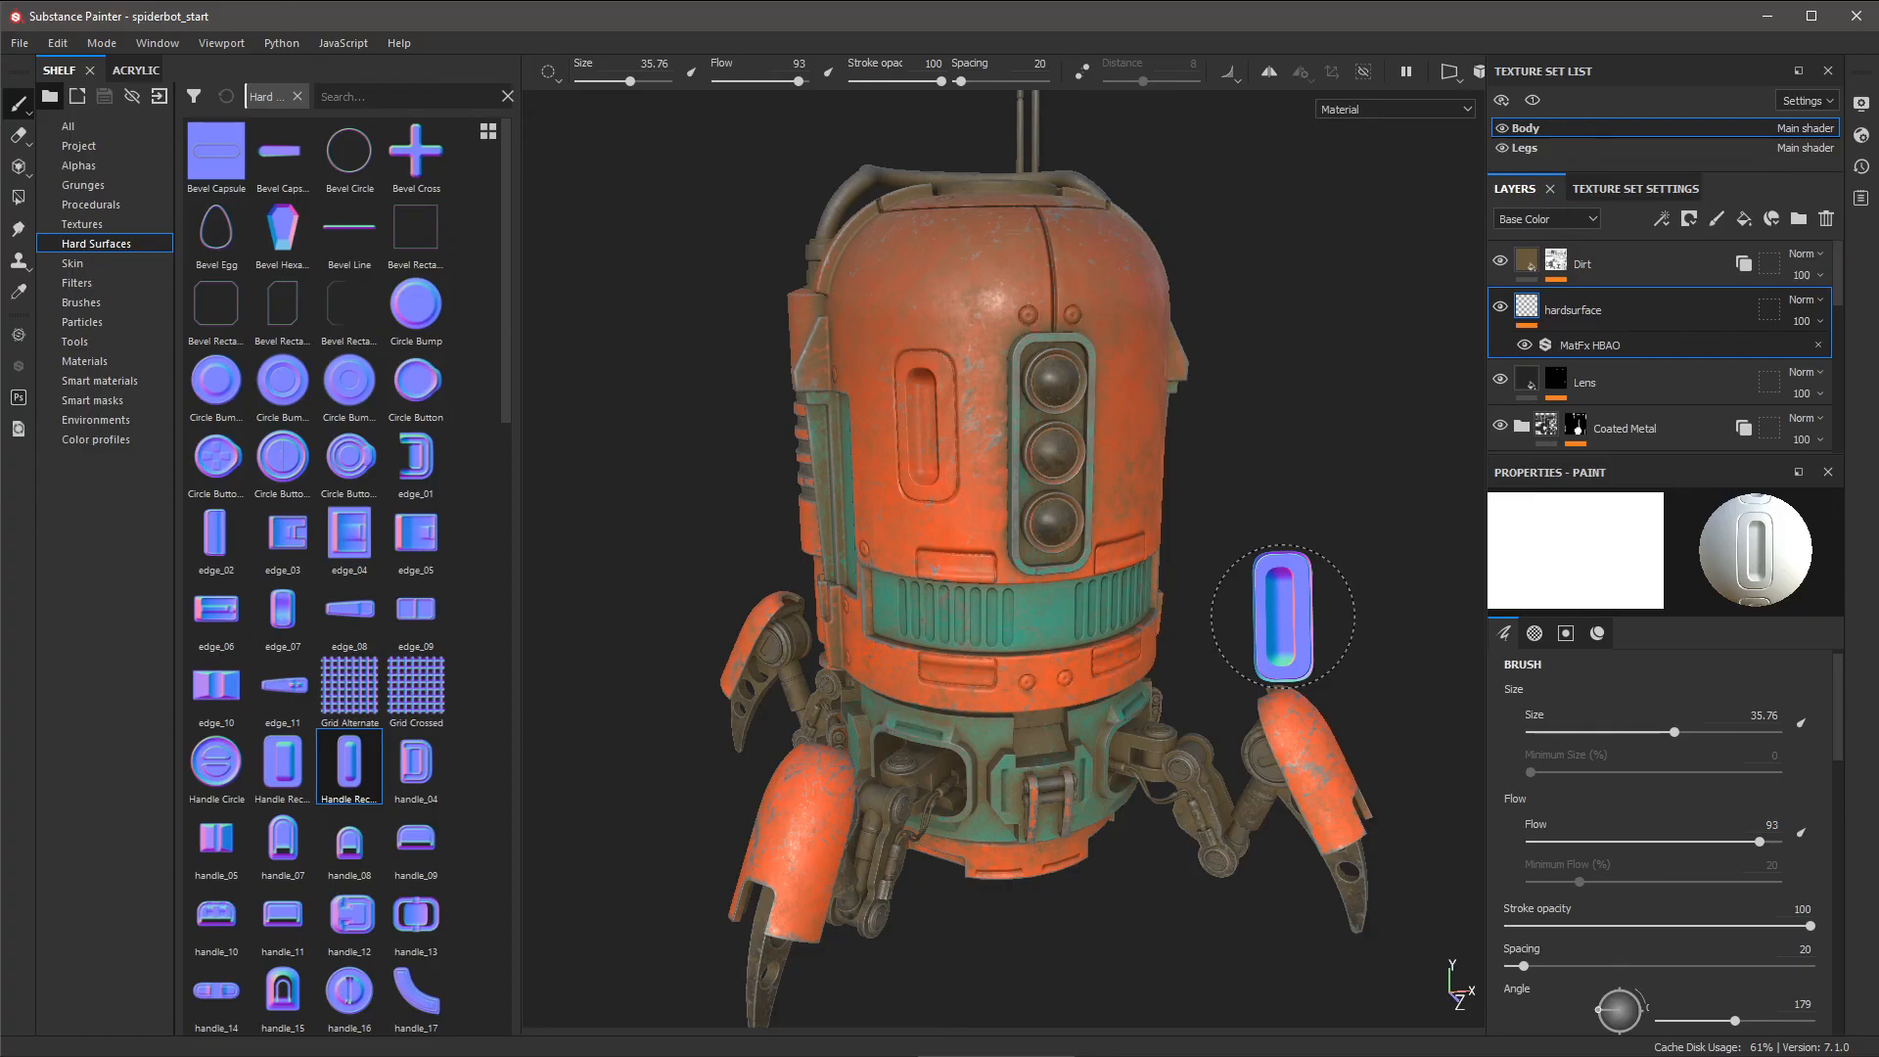
- Compare the shading with HBAO toggled, undo the test stamp, and reselect the HBAO filter
left_click(1524, 345)
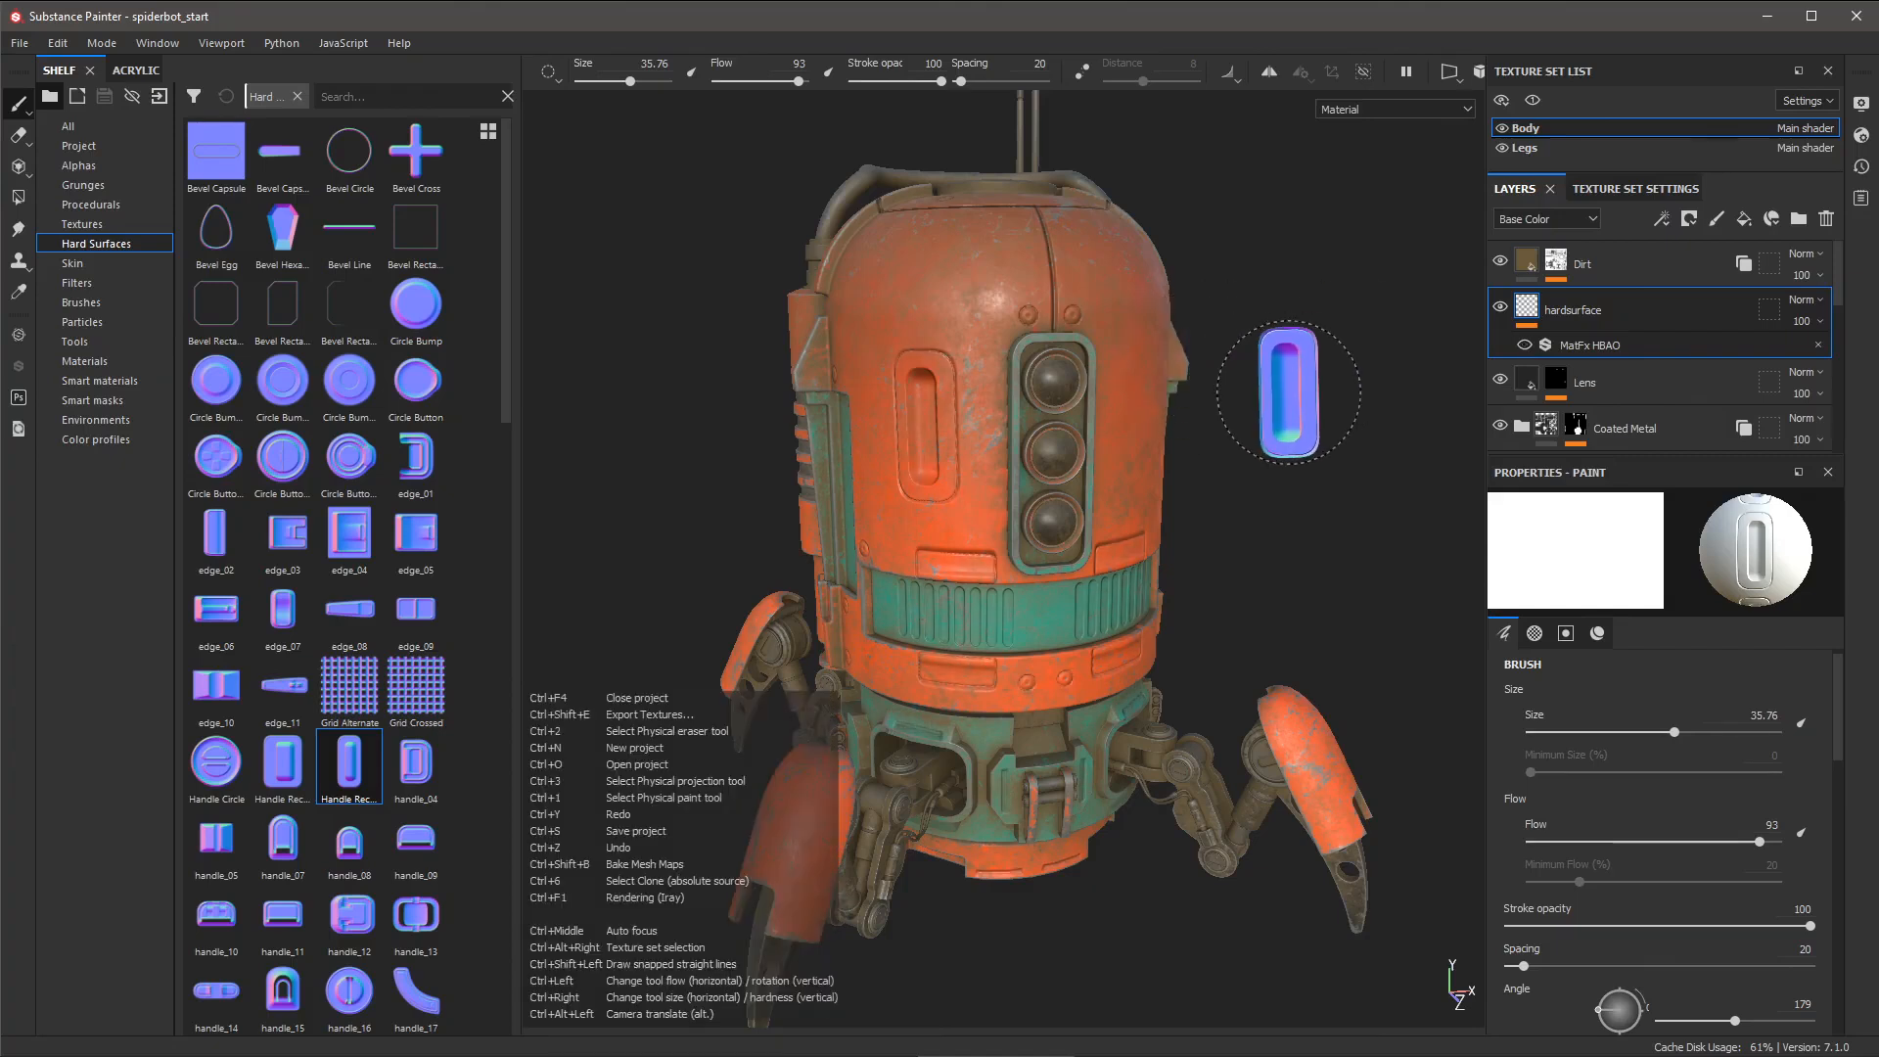
key("ctrl+z")
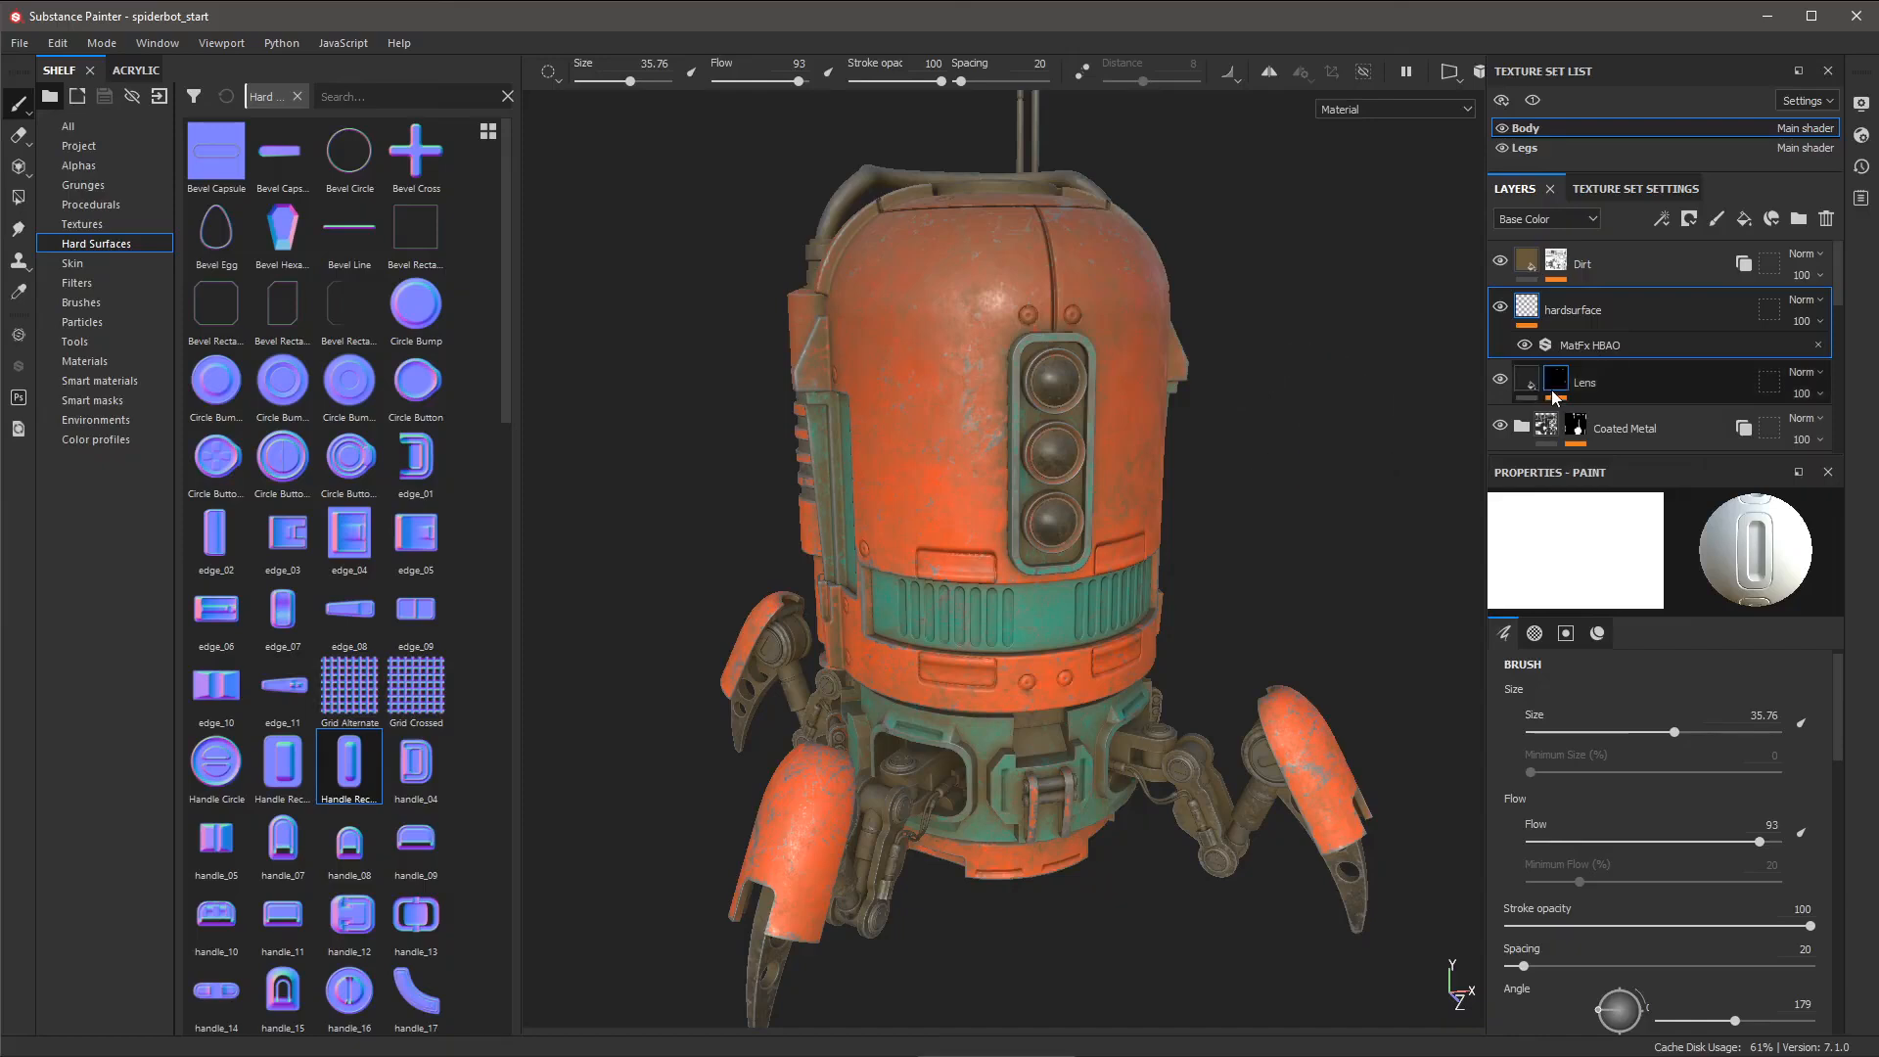
left_click(1584, 352)
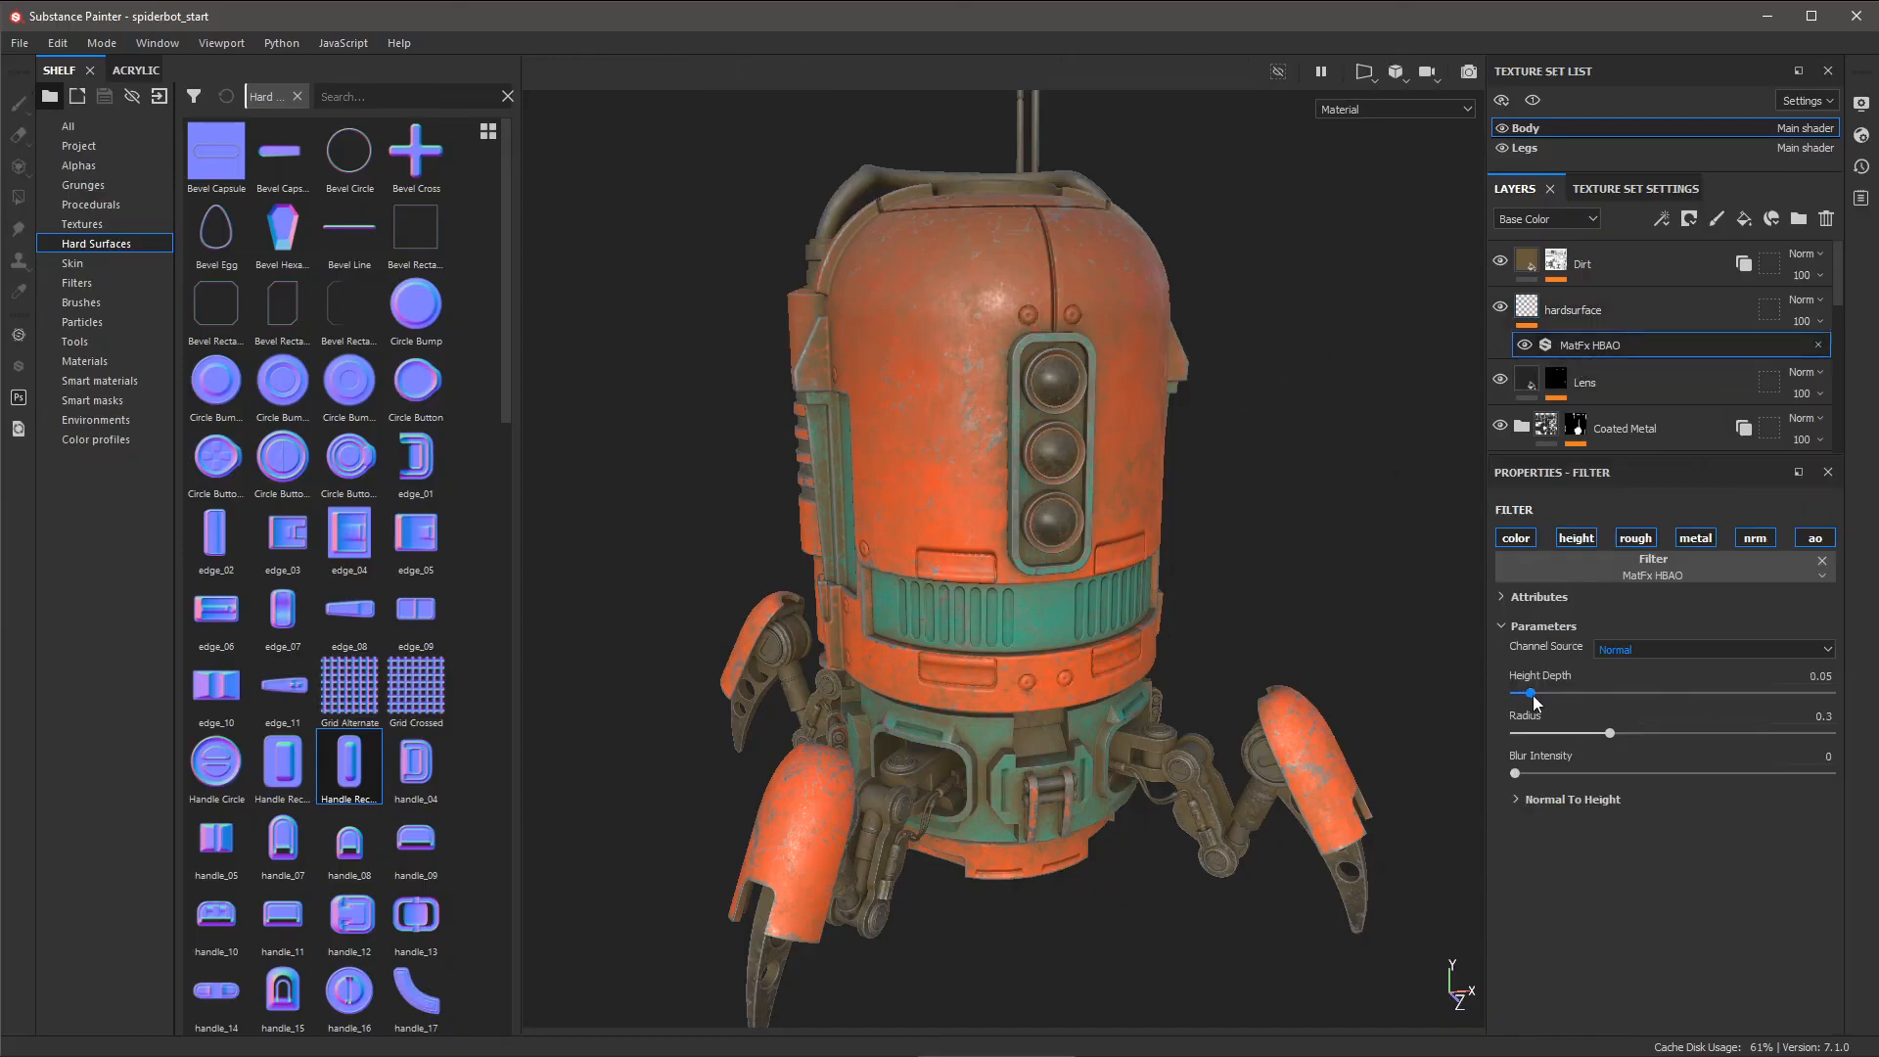
- Raise the HBAO Height Depth slider toward 0.15, then scroll down to the Radius and Blur Intensity sliders
mouse_move(1533, 699)
left_mouse_down()
mouse_move(1591, 733)
mouse_move(1553, 732)
mouse_move(1568, 734)
mouse_move(1562, 694)
mouse_move(1525, 773)
left_mouse_up()
scroll(421, 399, "down", 3)
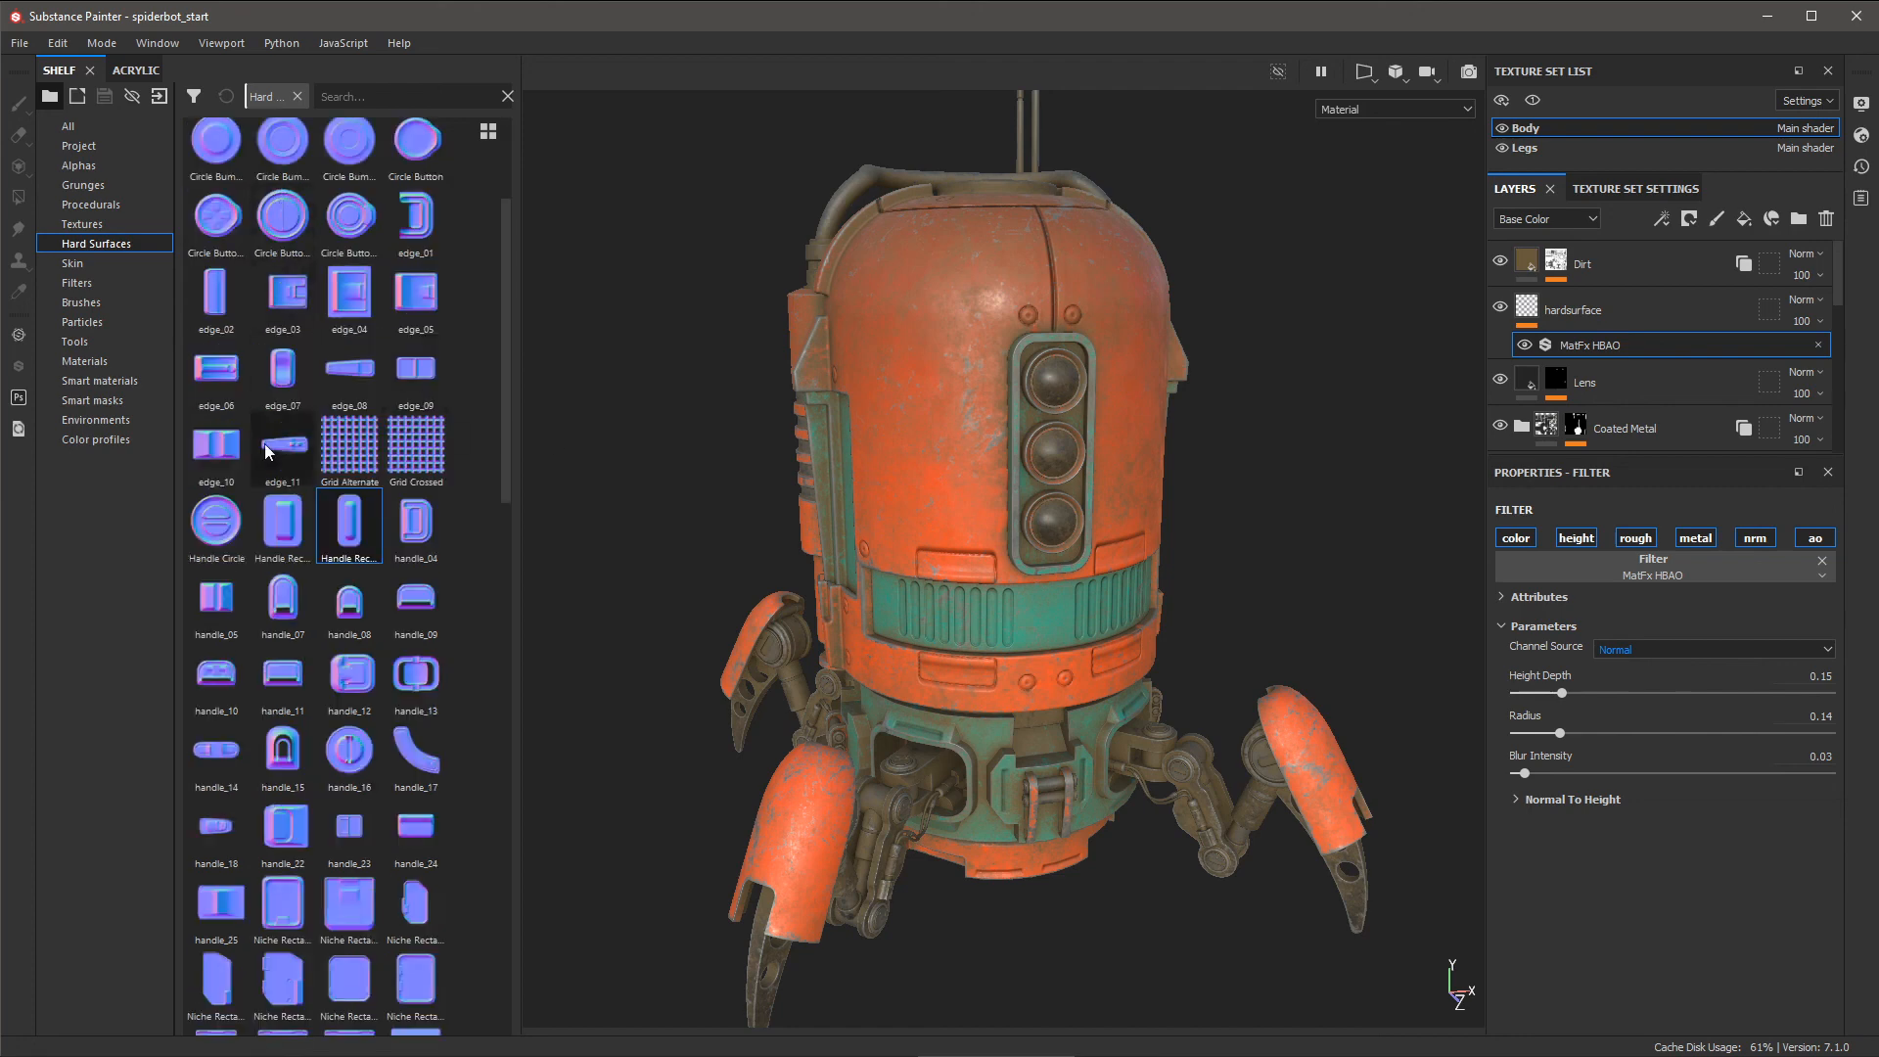